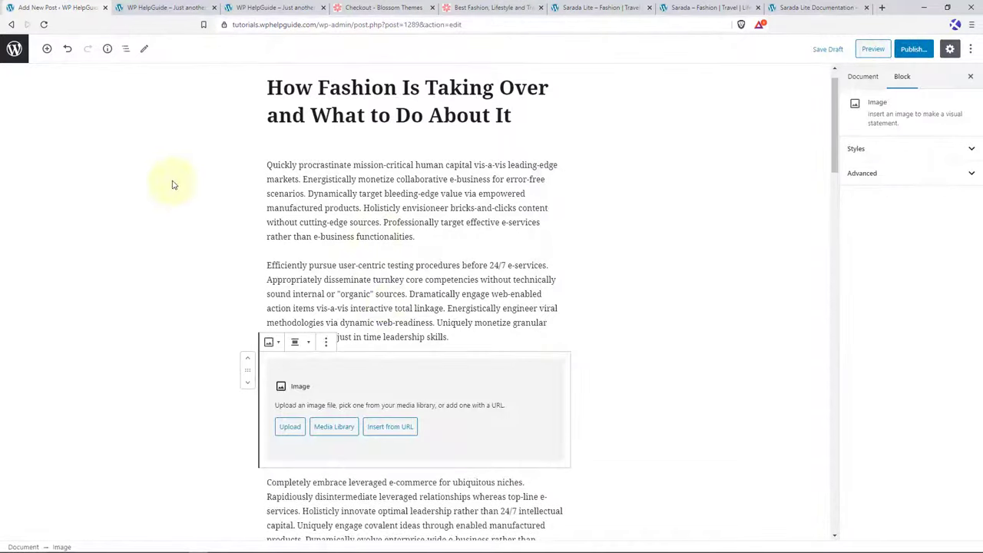
# - Fill the image block with the Milan cathedral photo from the Media Library at Wide width
pyautogui.click(330, 430)
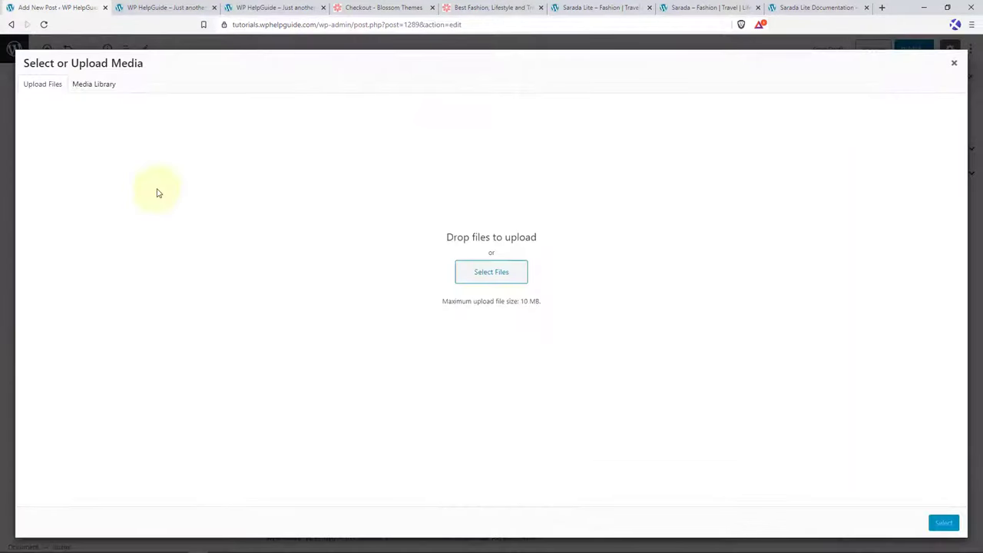
pyautogui.click(98, 86)
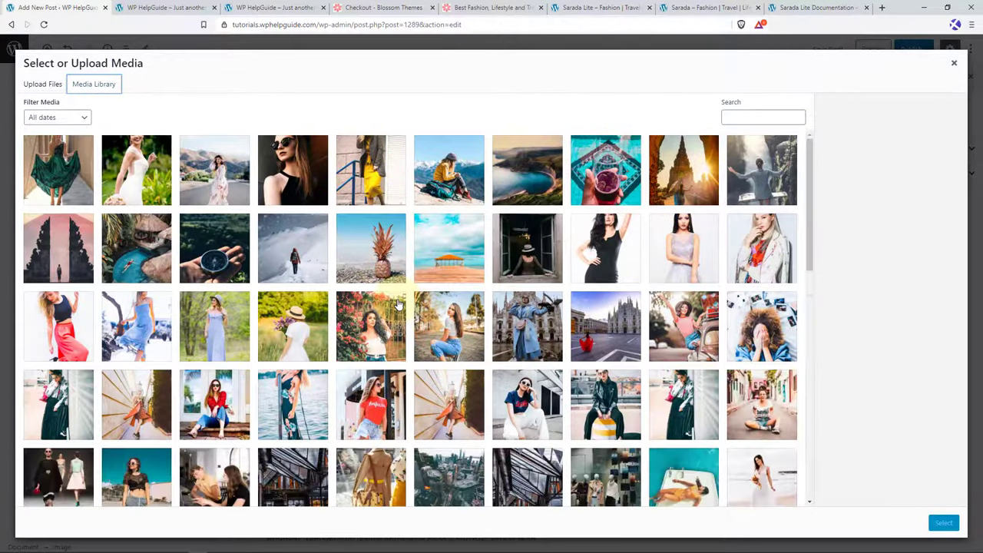
pyautogui.click(607, 327)
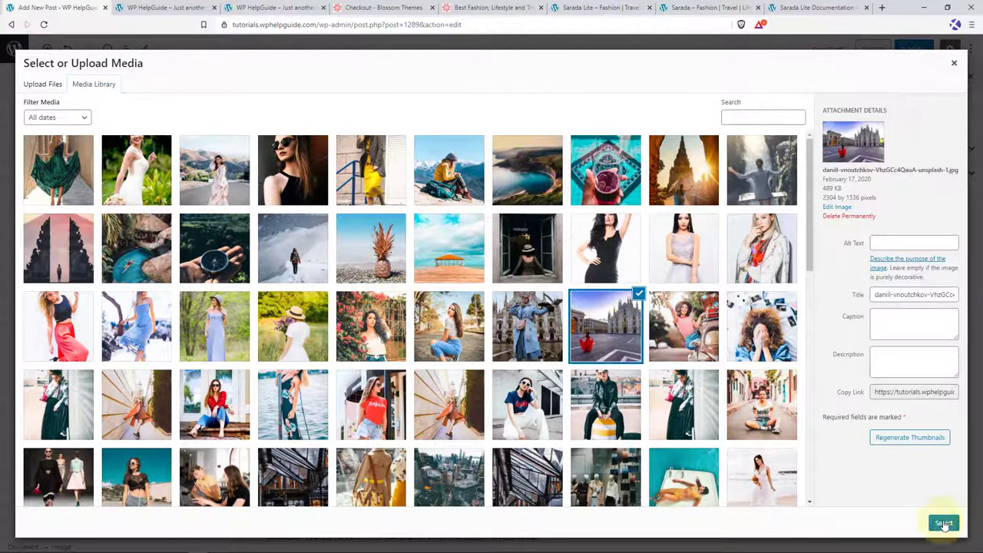
pyautogui.click(943, 524)
pyautogui.click(304, 350)
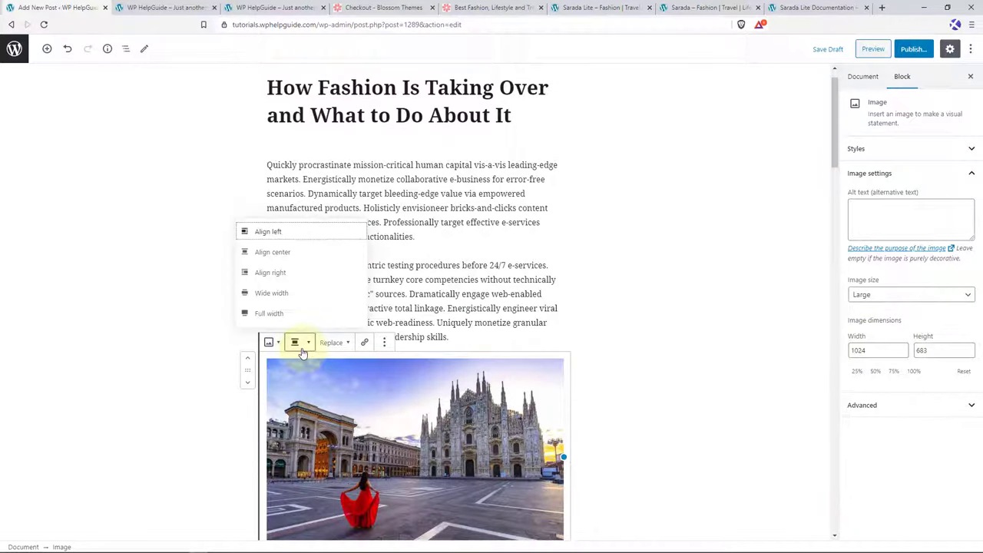
pyautogui.click(274, 295)
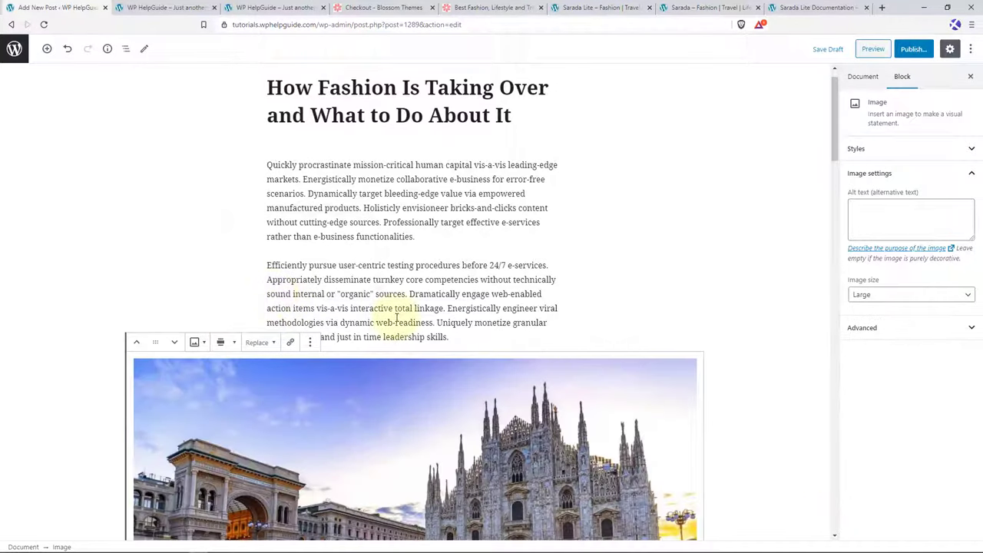
# - Start a new empty block after the 'Seamlessly' paragraph for the gallery
pyautogui.scroll(-9, 397, 318)
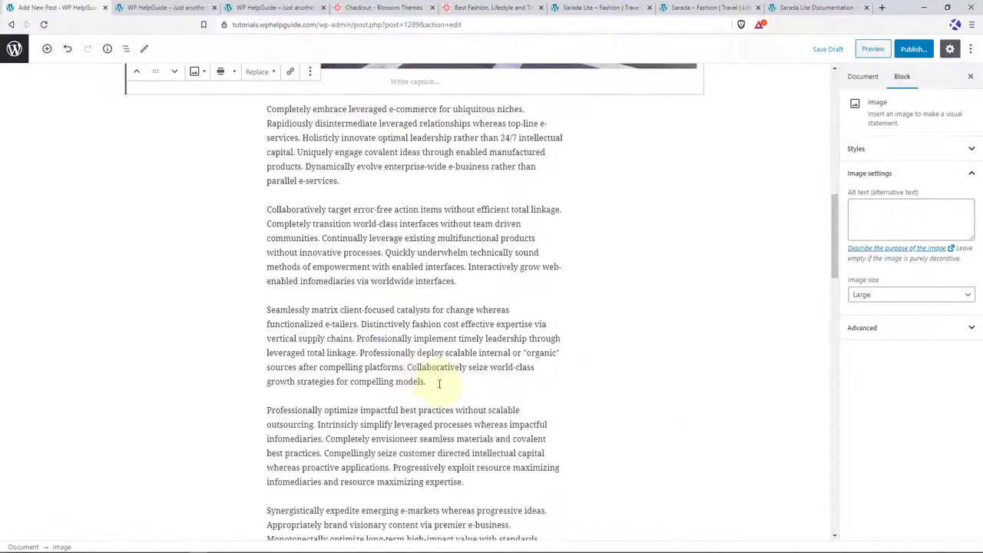
pyautogui.click(438, 382)
pyautogui.press('Return')
pyautogui.click(550, 364)
# - Add a Gallery block and select six fashion photos from the media library
pyautogui.click(578, 271)
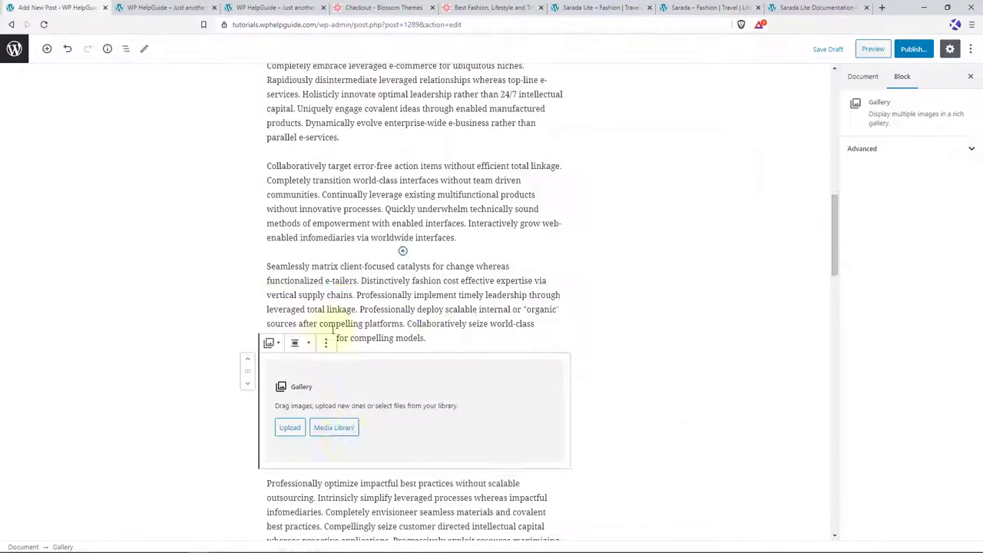
pyautogui.click(335, 432)
pyautogui.scroll(-3, 457, 348)
pyautogui.scroll(-1, 456, 347)
pyautogui.click(159, 214)
pyautogui.click(234, 214)
pyautogui.click(310, 214)
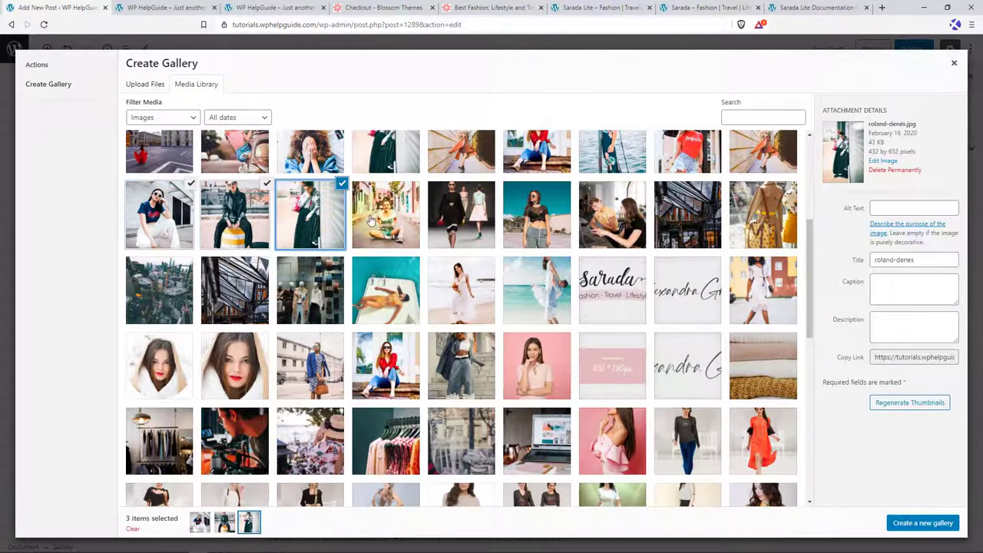
pyautogui.scroll(2, 386, 230)
pyautogui.click(386, 240)
pyautogui.click(386, 317)
pyautogui.click(310, 240)
# - Create and insert the gallery, laid out in three columns
pyautogui.click(916, 525)
pyautogui.click(917, 523)
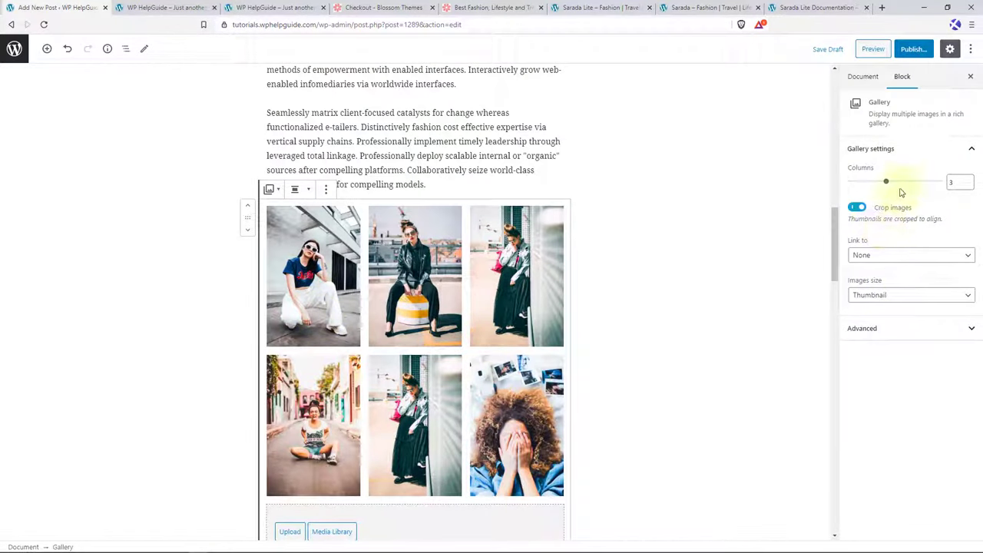
pyautogui.moveTo(895, 187)
pyautogui.mouseDown()
pyautogui.moveTo(875, 191)
pyautogui.moveTo(888, 187)
pyautogui.mouseUp()
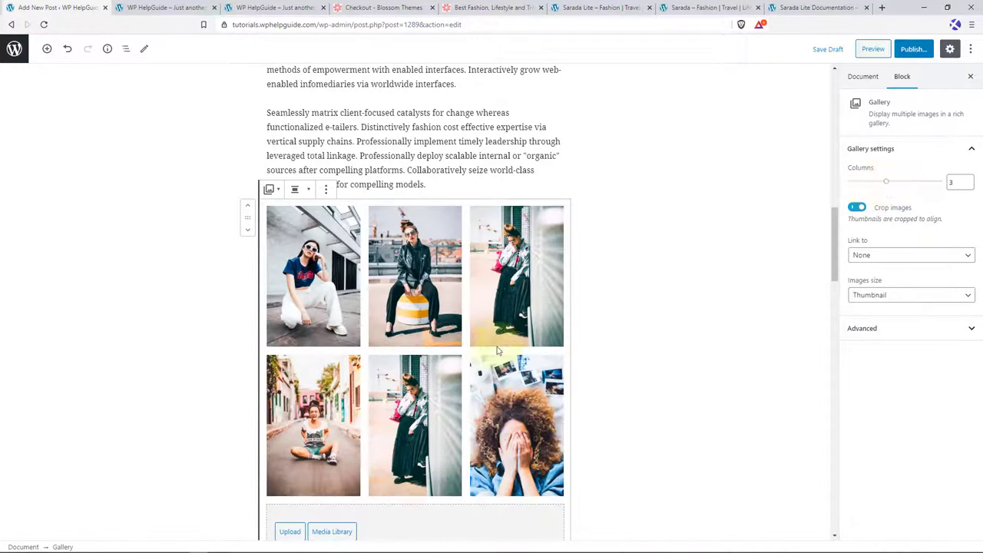
pyautogui.click(970, 79)
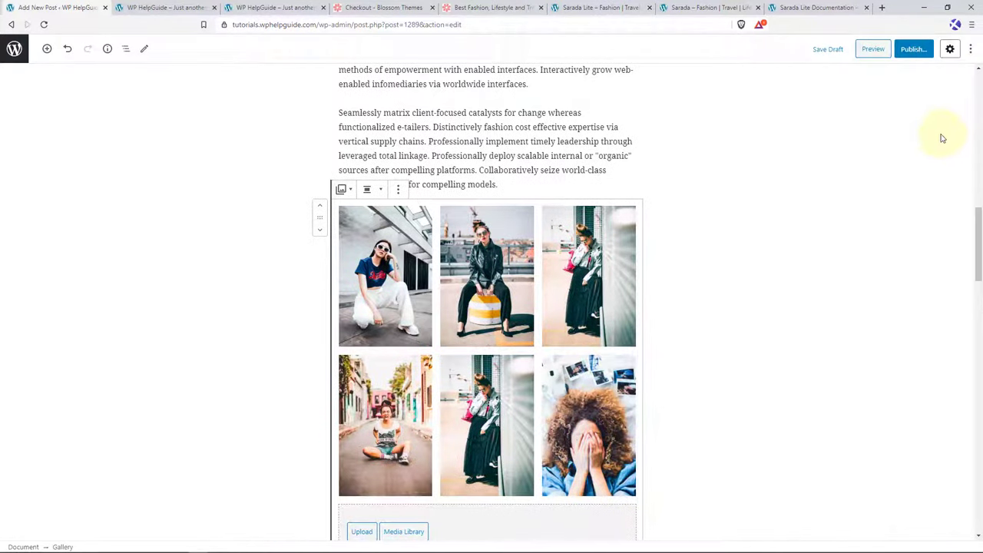
# - In the Document settings, add new categories Trends and Beauty to the post
pyautogui.click(951, 50)
pyautogui.click(863, 76)
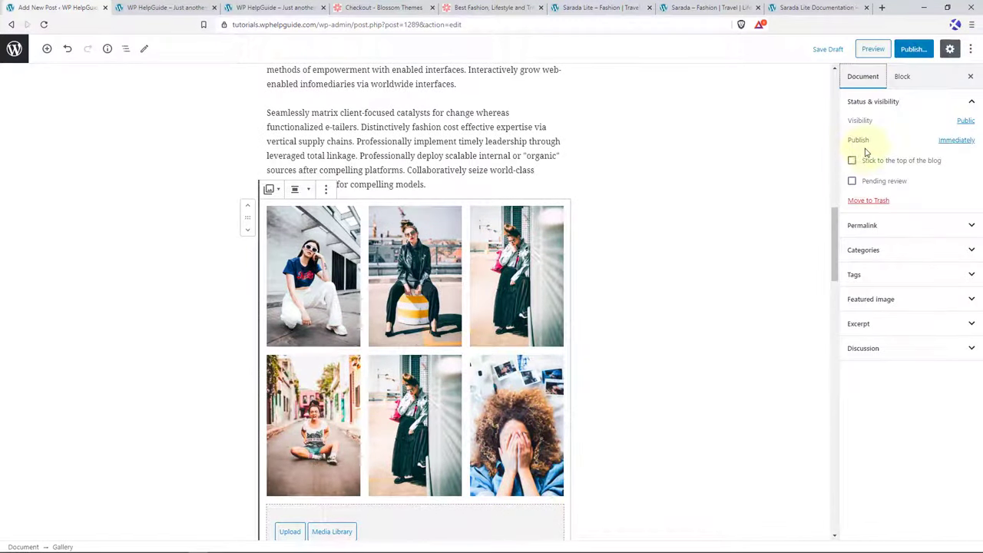
pyautogui.click(969, 225)
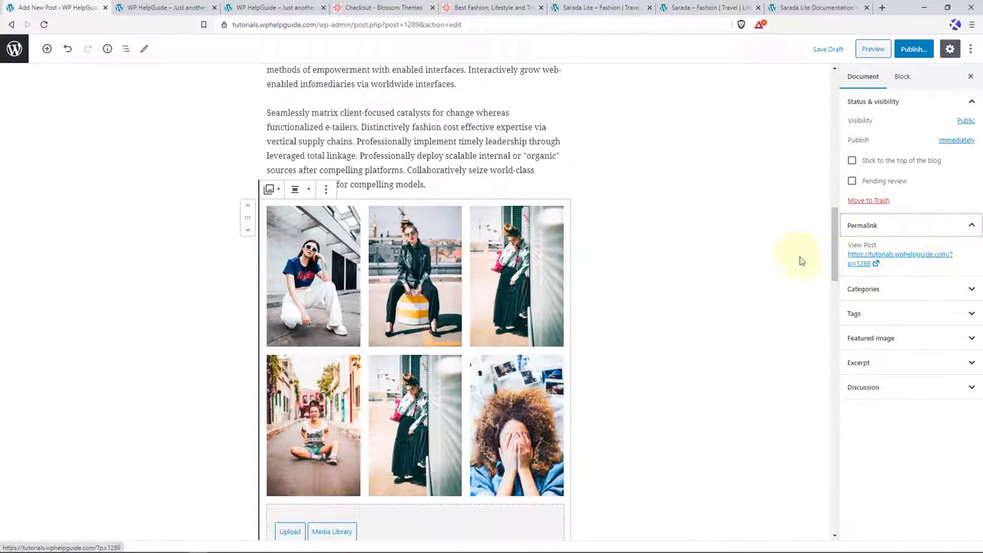
pyautogui.click(957, 292)
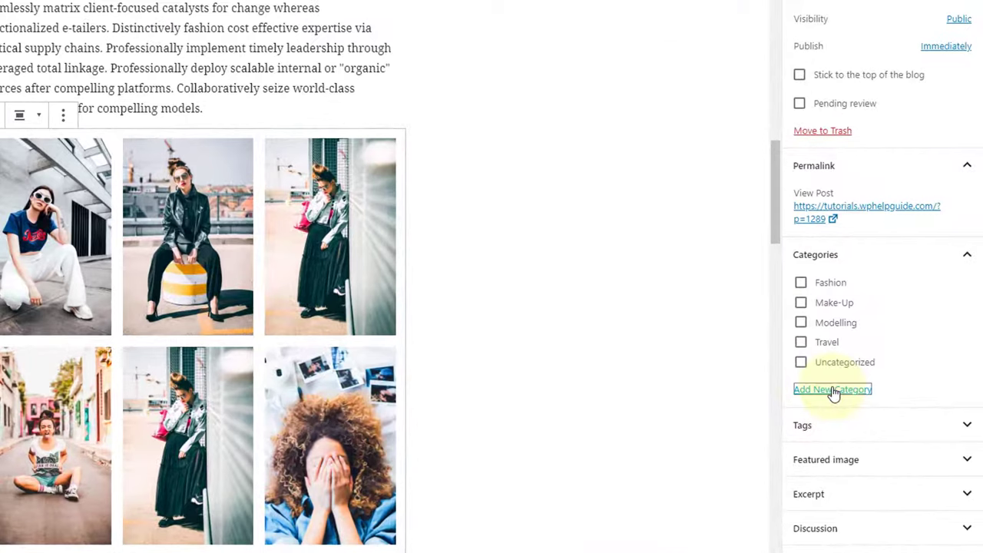
pyautogui.click(874, 385)
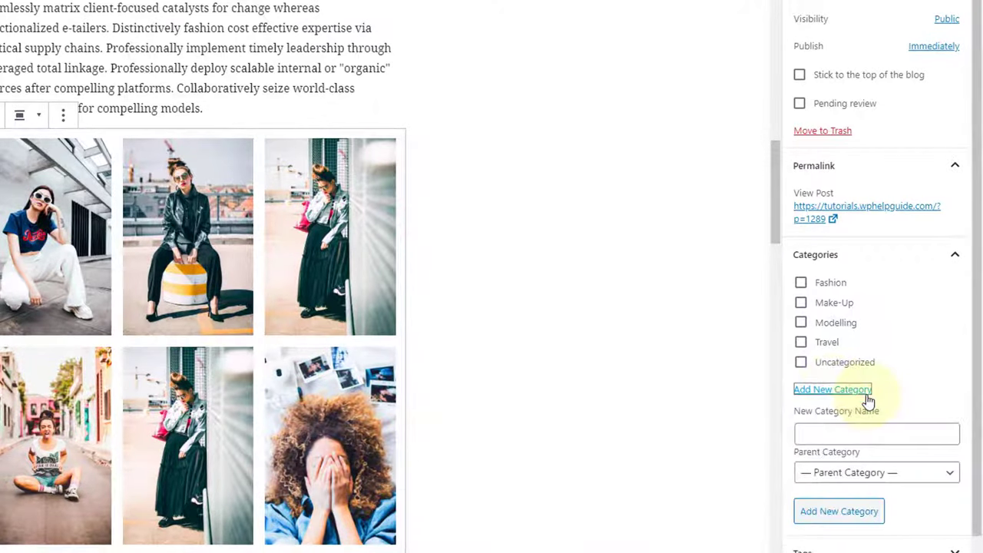
pyautogui.click(850, 434)
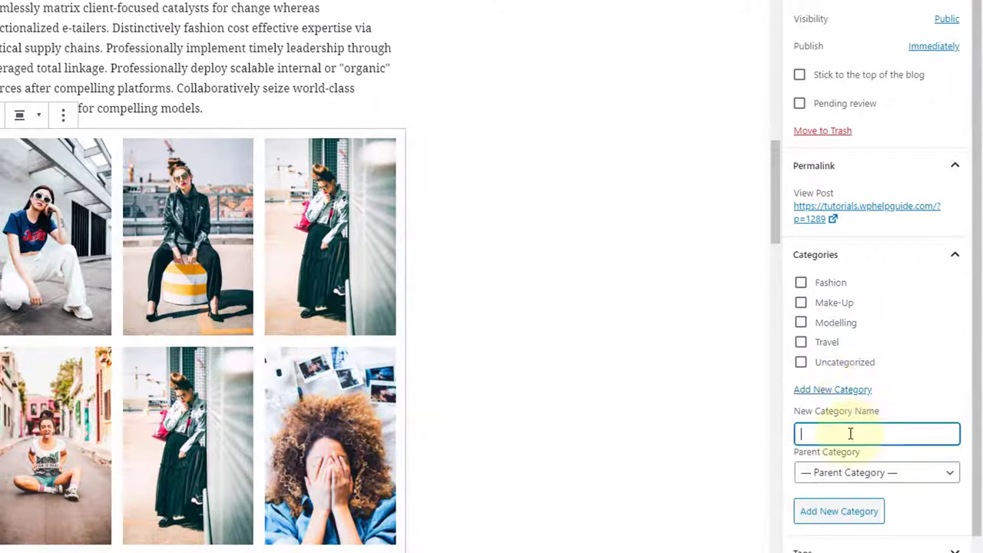
pyautogui.write('Trends')
pyautogui.press('Return')
pyautogui.write('Beauty')
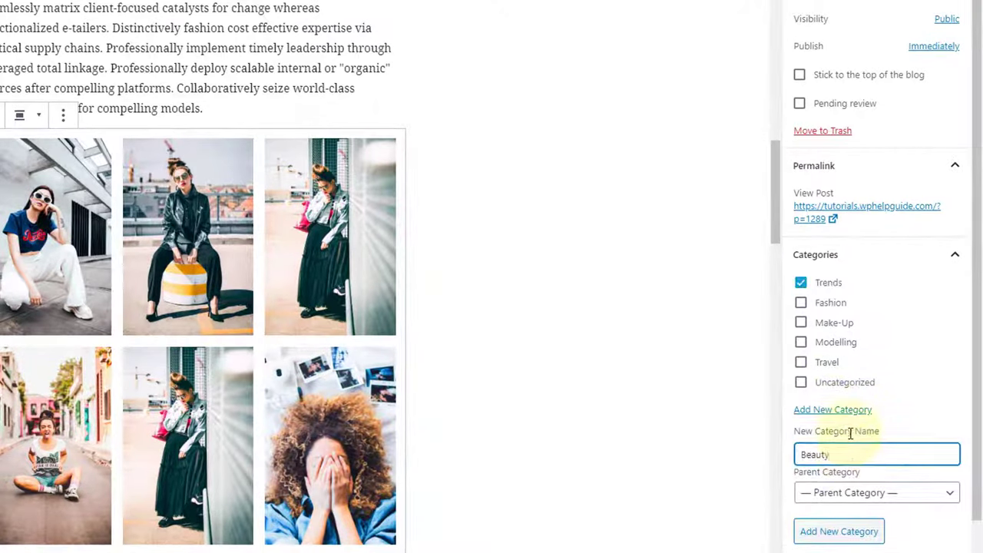
pyautogui.press('Return')
pyautogui.click(955, 256)
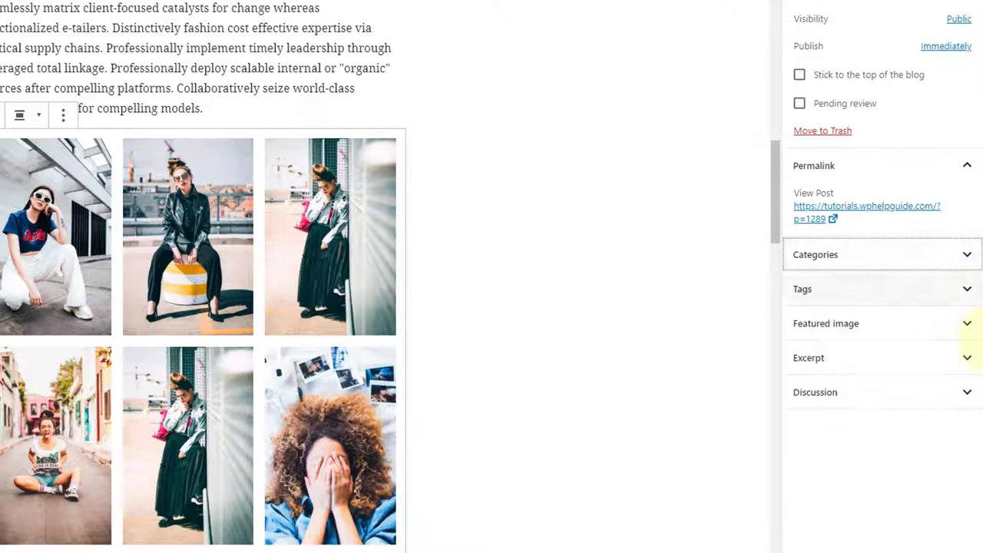
# - Tag the post Fashion and Travel and bring up the featured image picker
pyautogui.click(966, 290)
pyautogui.click(851, 338)
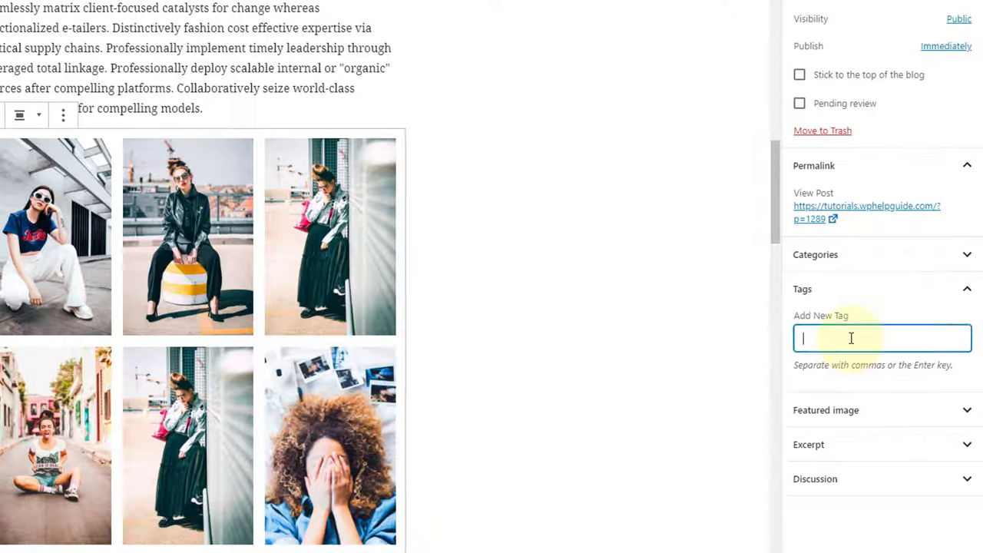
pyautogui.write('Fashion')
pyautogui.press('Return')
pyautogui.write('Travel')
pyautogui.press('Return')
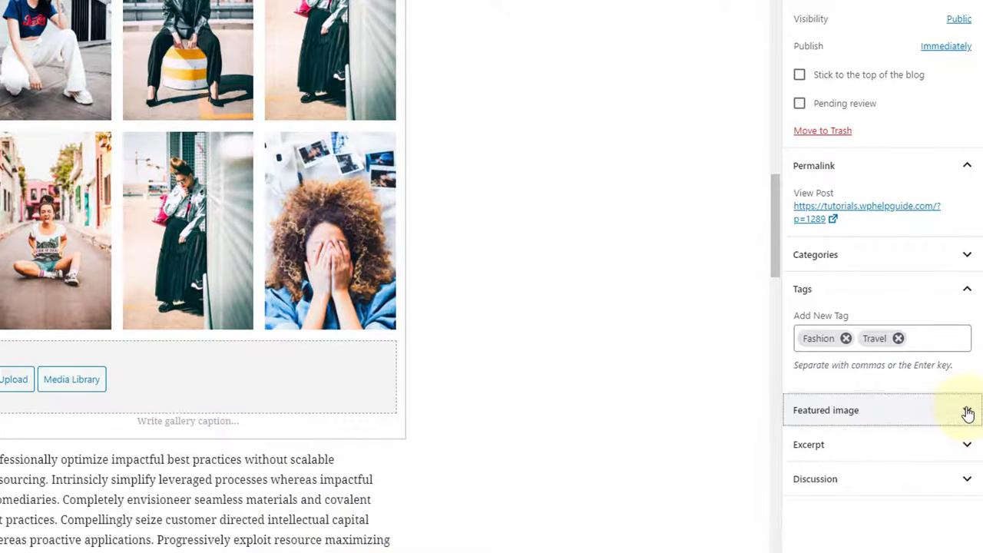
pyautogui.click(968, 412)
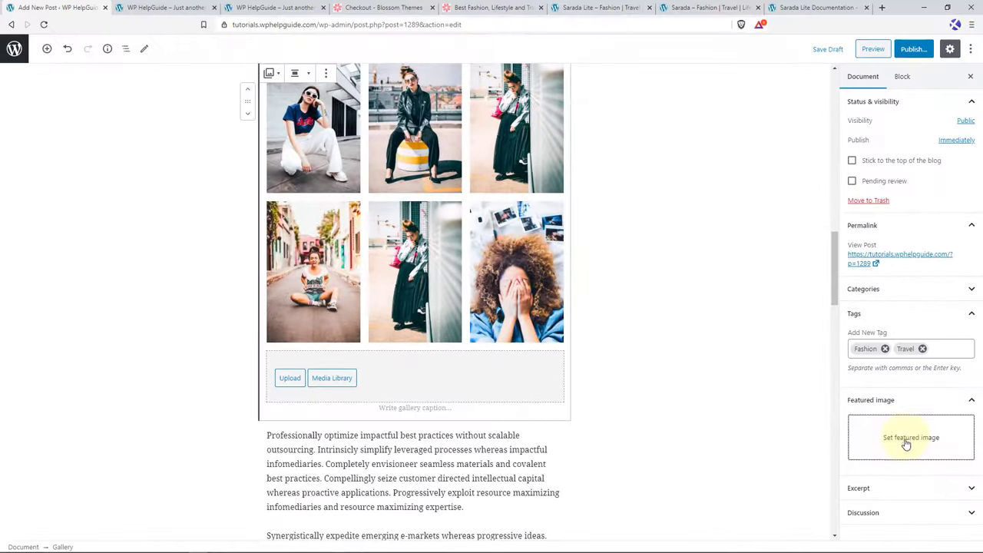
pyautogui.click(891, 461)
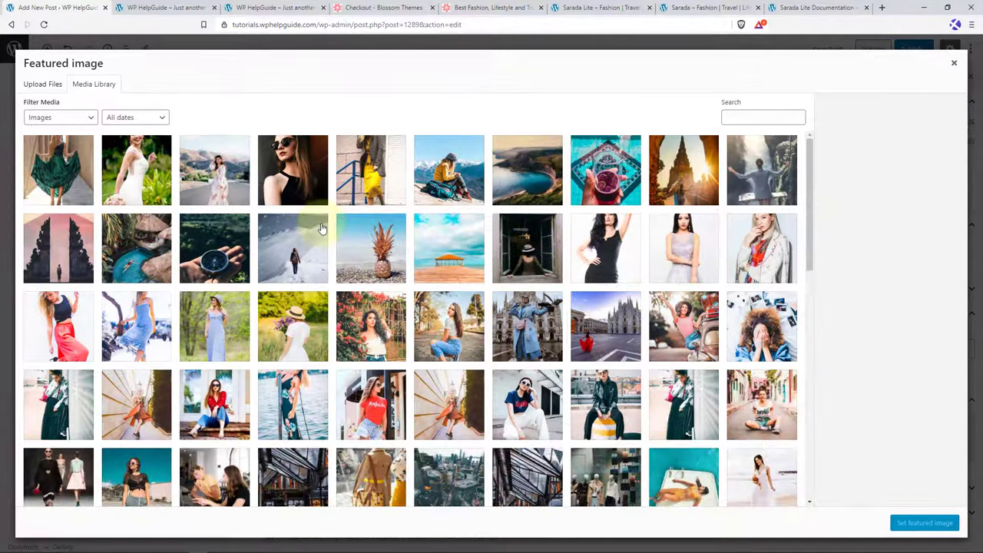
# - Set the 'Girl on a road' photo as the post's featured image
pyautogui.click(221, 178)
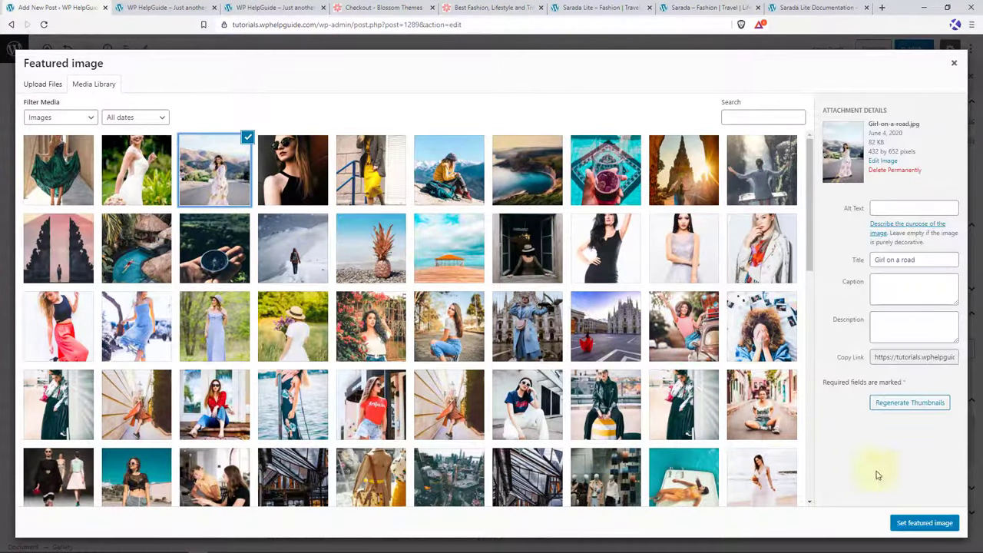
pyautogui.click(920, 524)
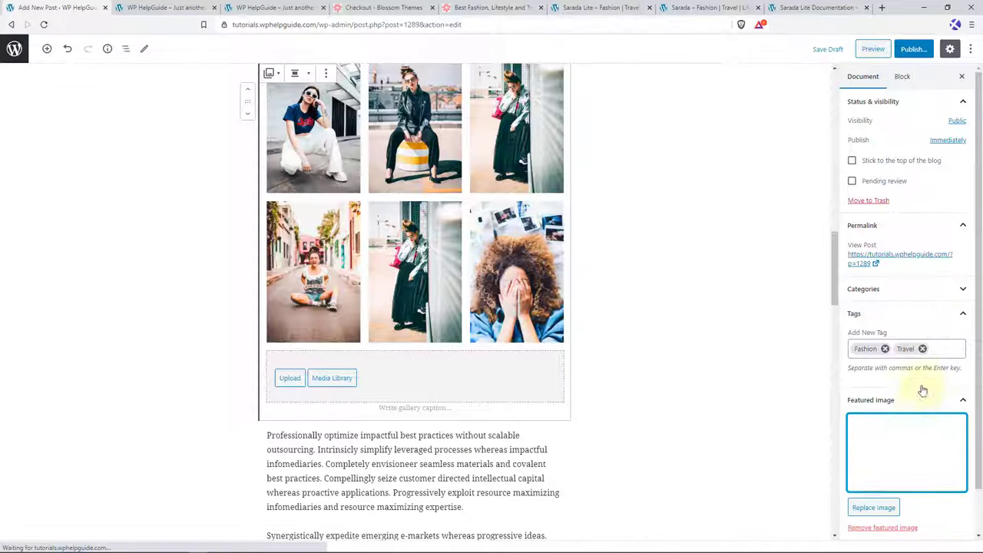
pyautogui.scroll(-1, 914, 348)
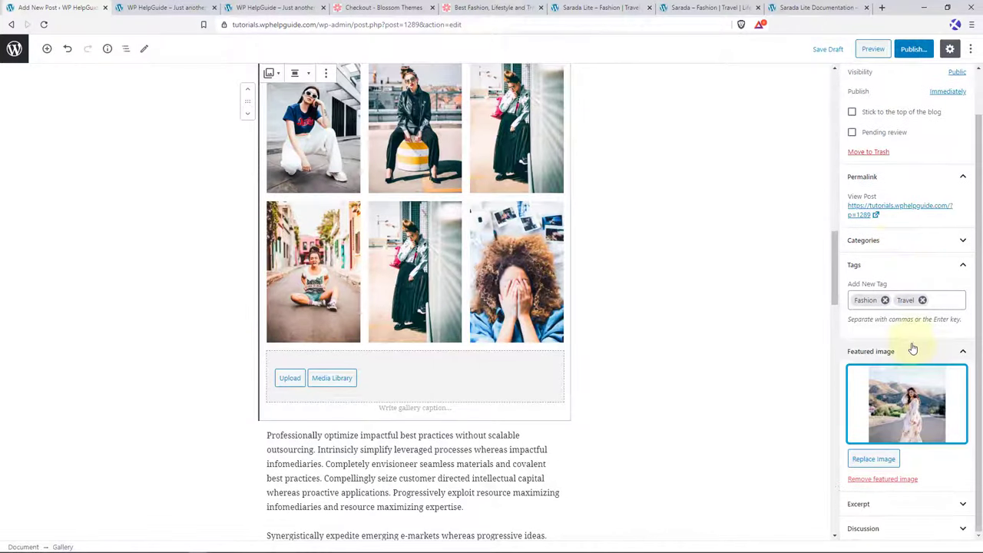
# - Check the Excerpt section, then publish the post
pyautogui.click(962, 504)
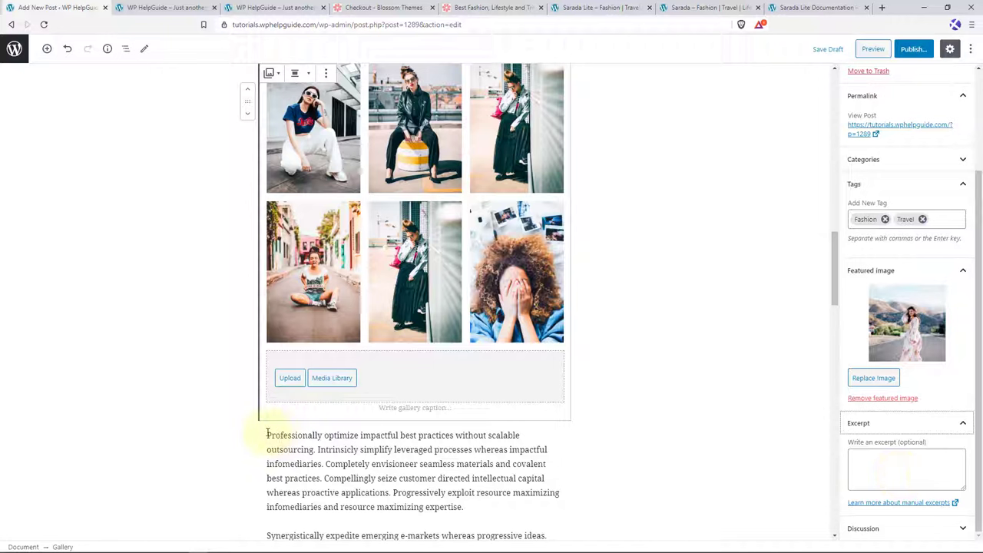
pyautogui.click(962, 424)
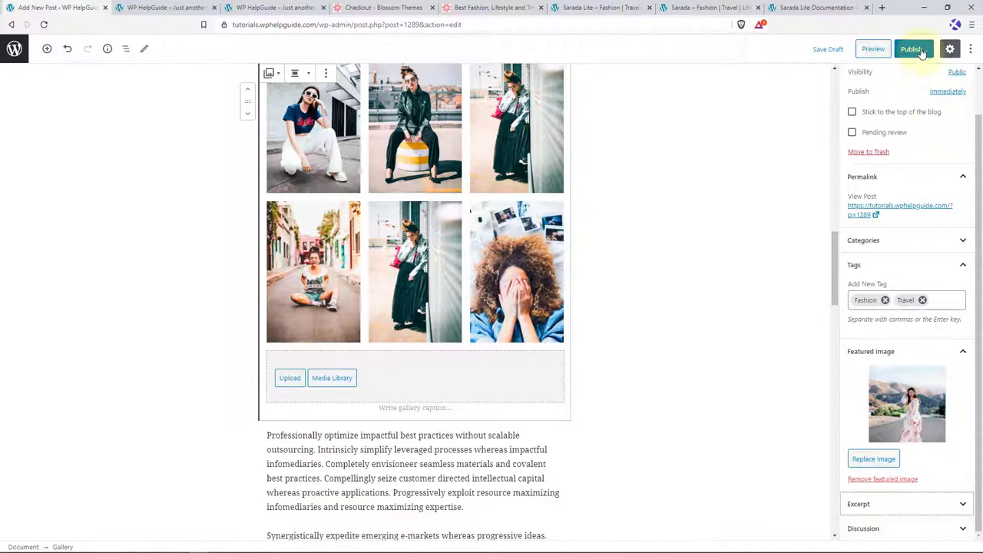
pyautogui.click(921, 50)
pyautogui.click(913, 50)
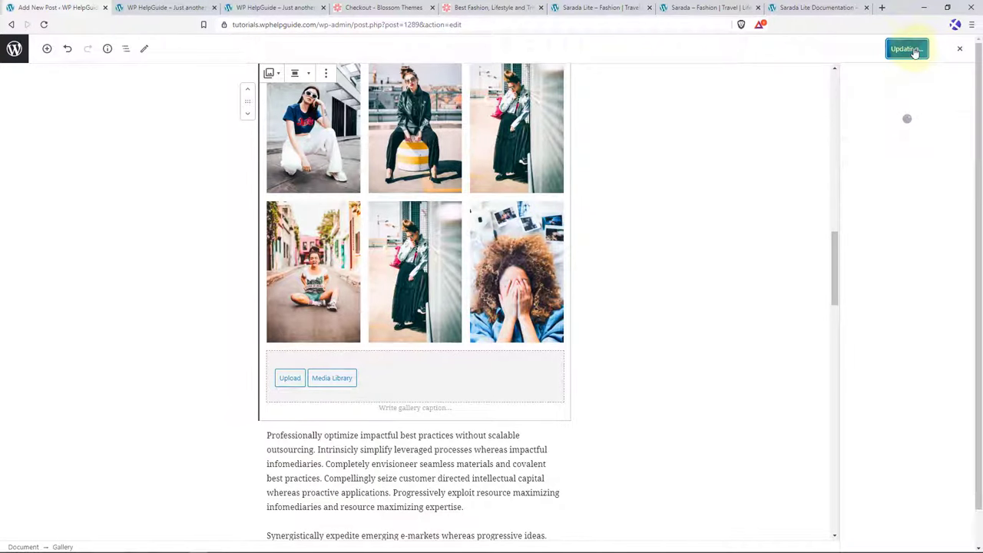
pyautogui.click(92, 530)
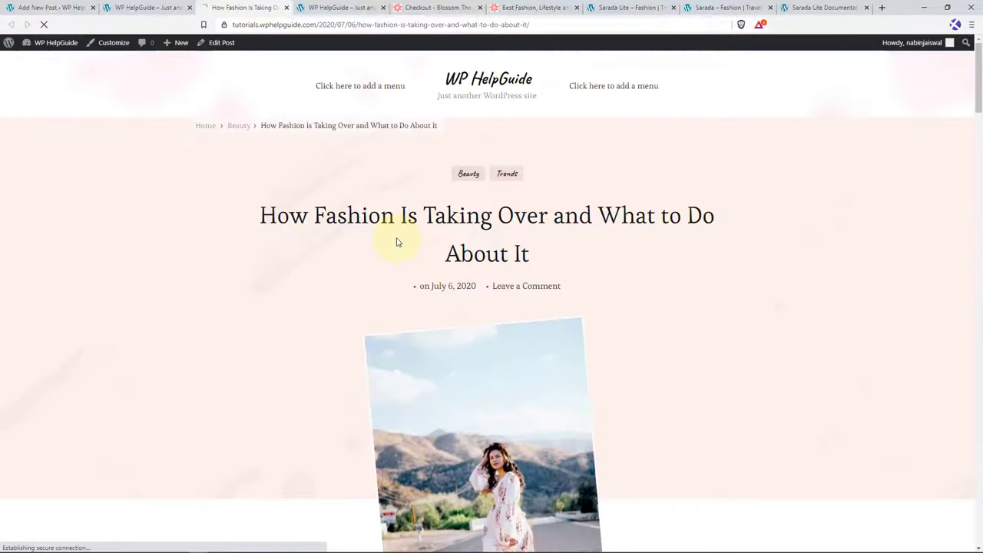
pyautogui.scroll(-6, 530, 255)
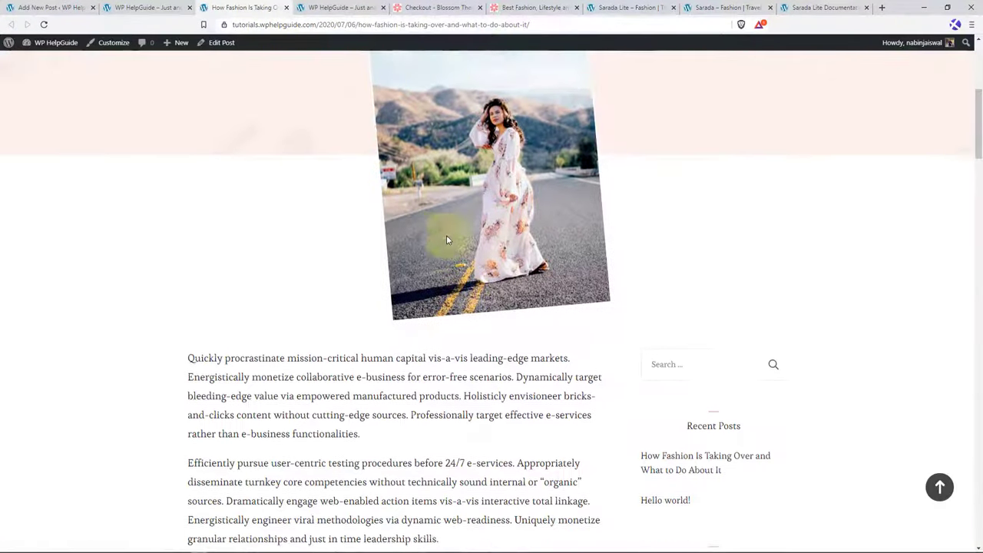
pyautogui.scroll(-10, 428, 246)
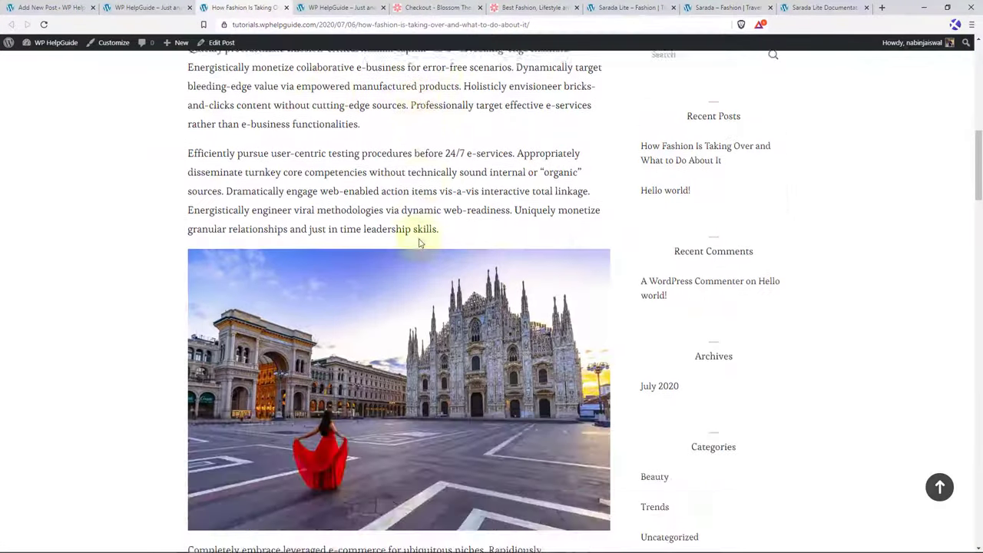
pyautogui.scroll(-10, 428, 250)
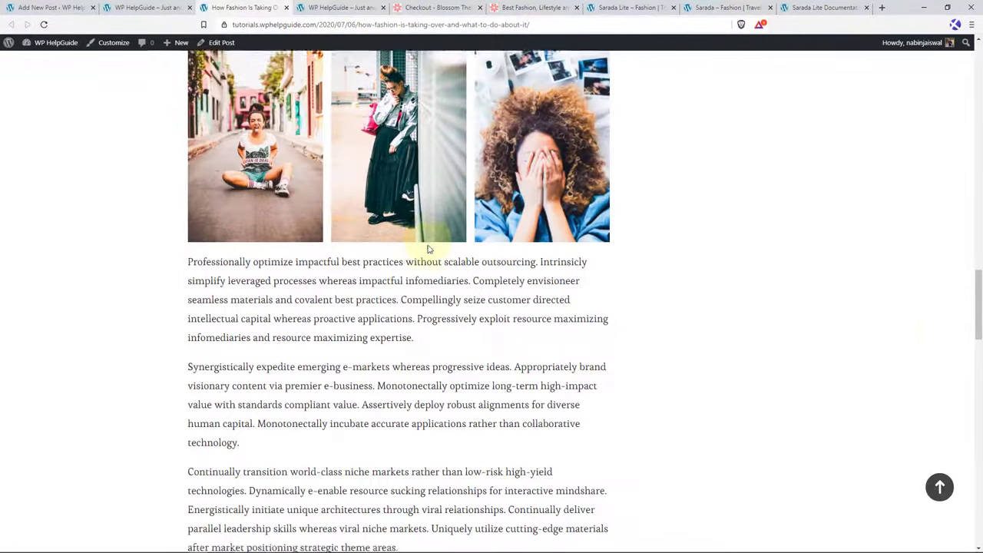
pyautogui.moveTo(978, 338); pyautogui.dragTo(979, 480)
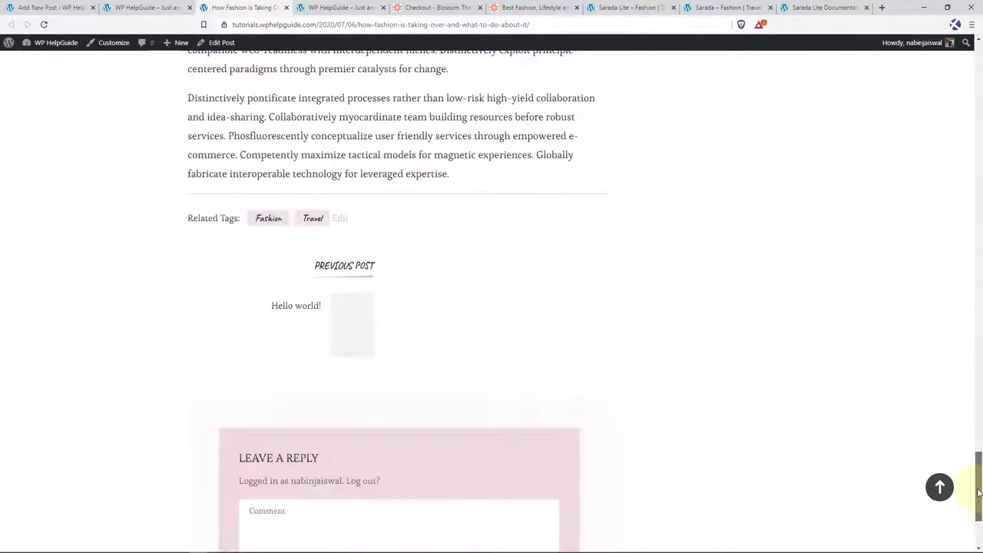
pyautogui.click(940, 486)
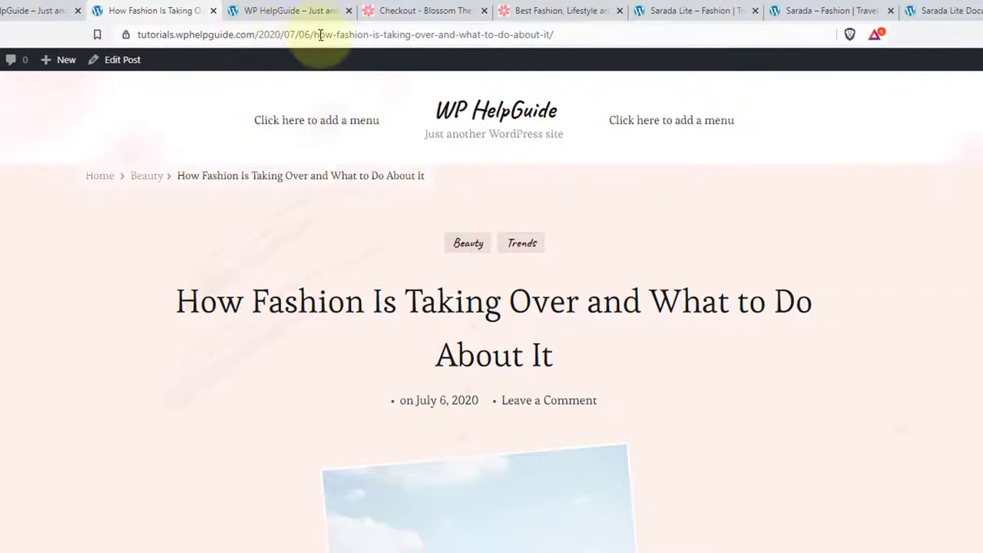
pyautogui.moveTo(315, 35); pyautogui.dragTo(574, 36)
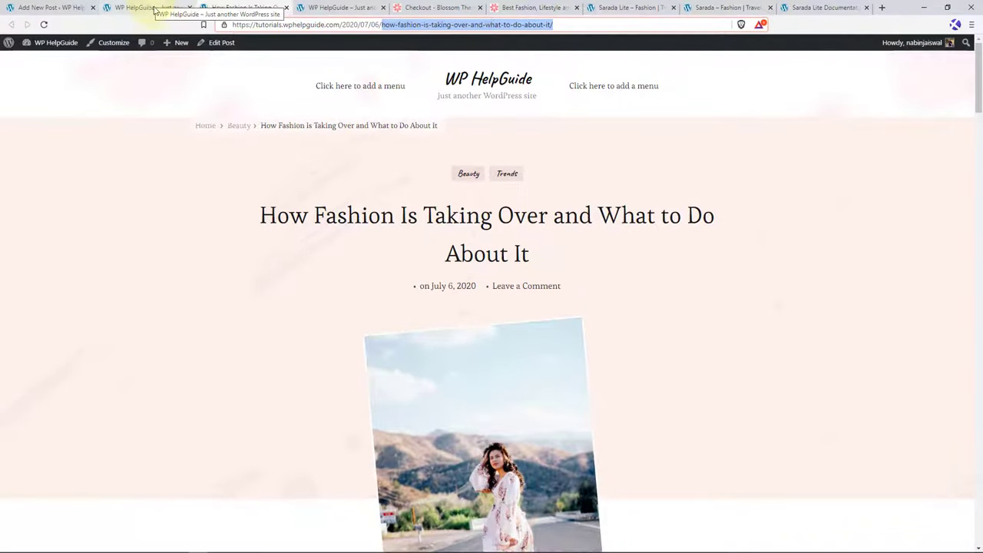
# - Set Settings > Permalinks to the Post name structure and save the change
pyautogui.moveTo(59, 45)
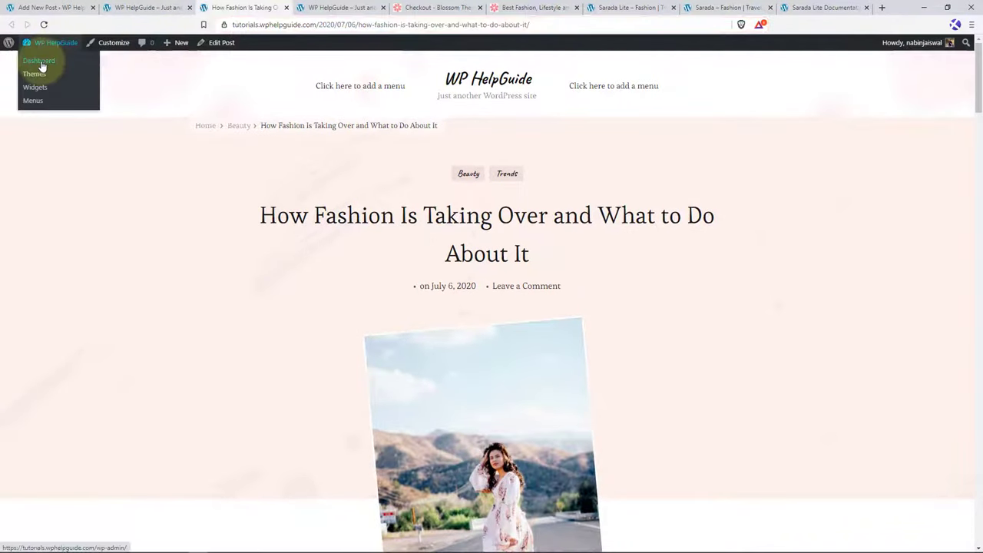
pyautogui.click(42, 66)
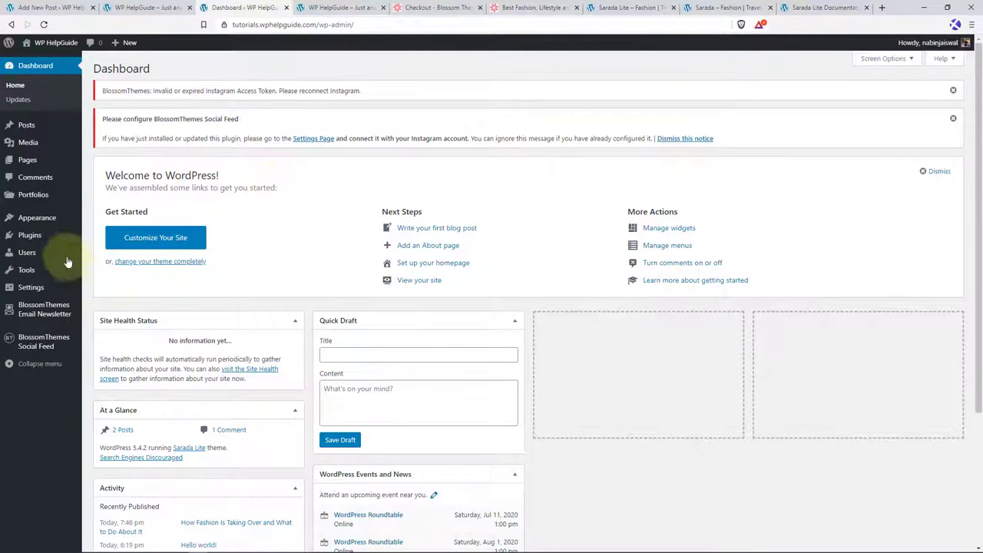
pyautogui.moveTo(45, 298)
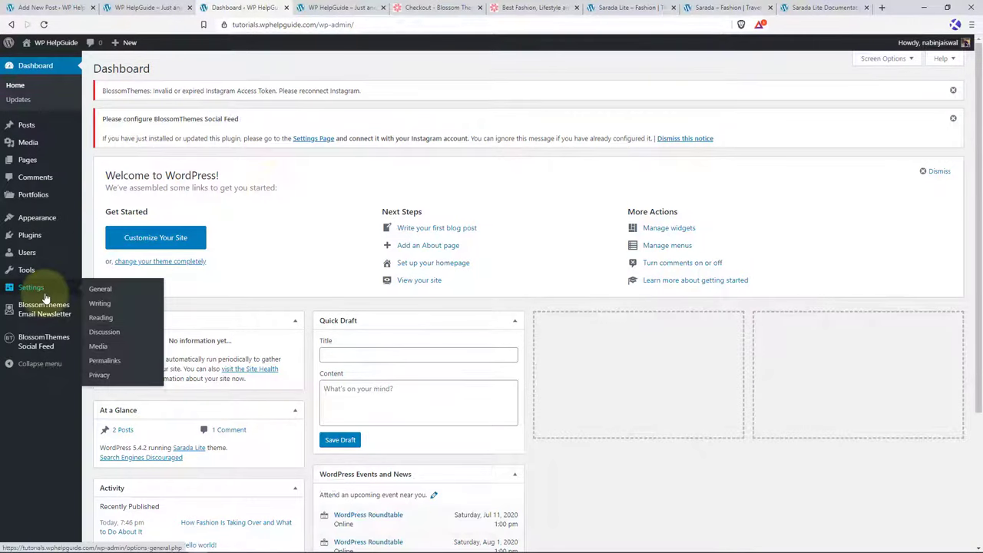
pyautogui.click(102, 360)
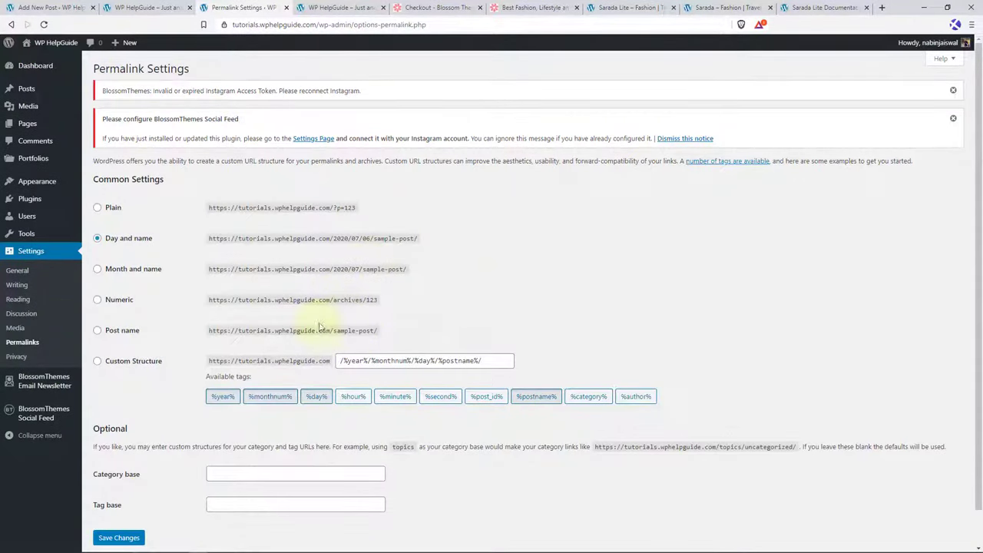
pyautogui.click(121, 333)
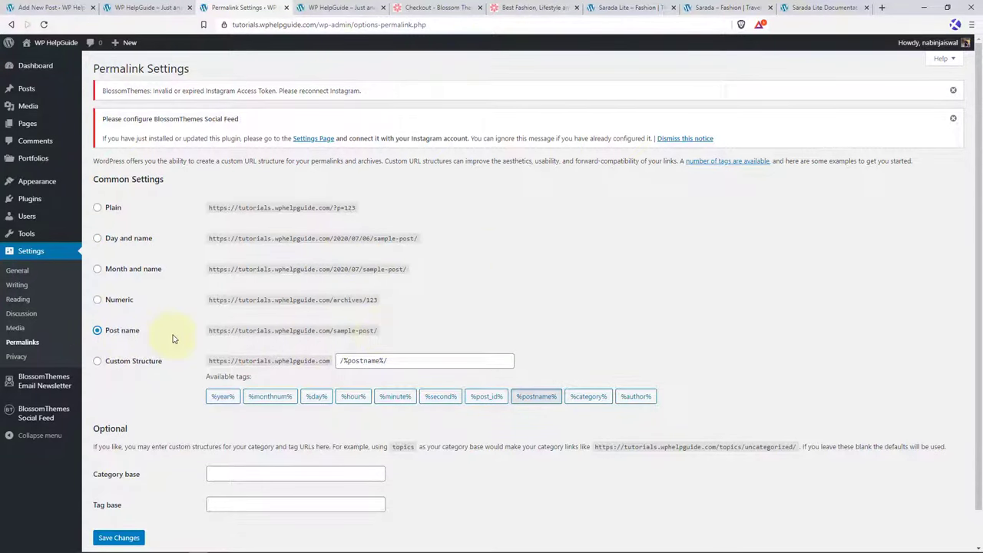
pyautogui.scroll(-1, 173, 338)
pyautogui.click(112, 503)
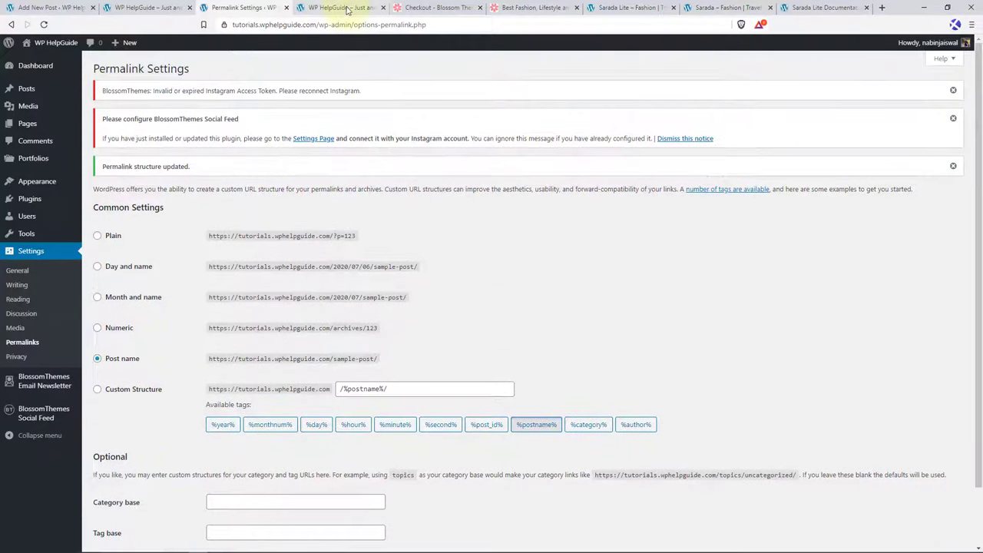
# - Reload the homepage, open the How Fashion Is Taking Over article, and edit it
pyautogui.click(344, 7)
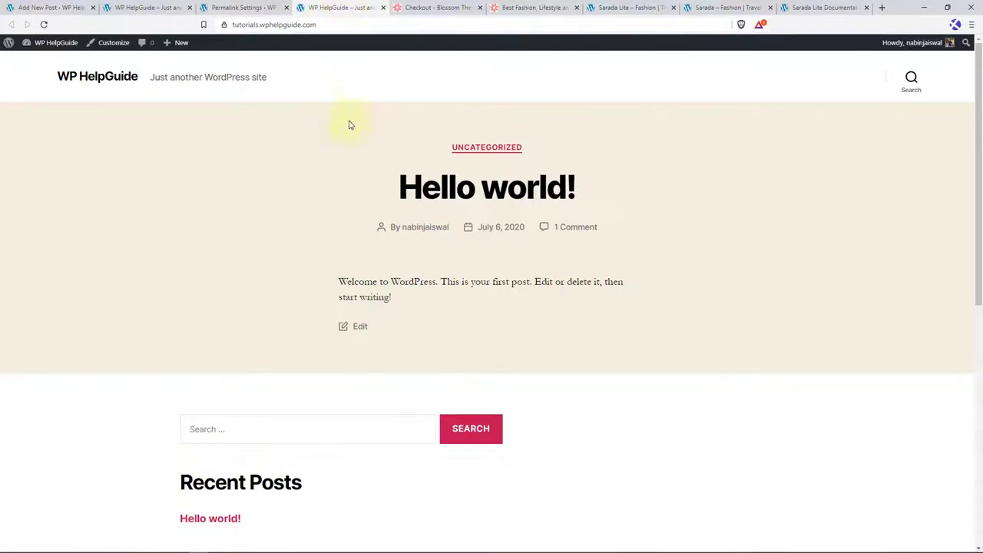
pyautogui.click(45, 24)
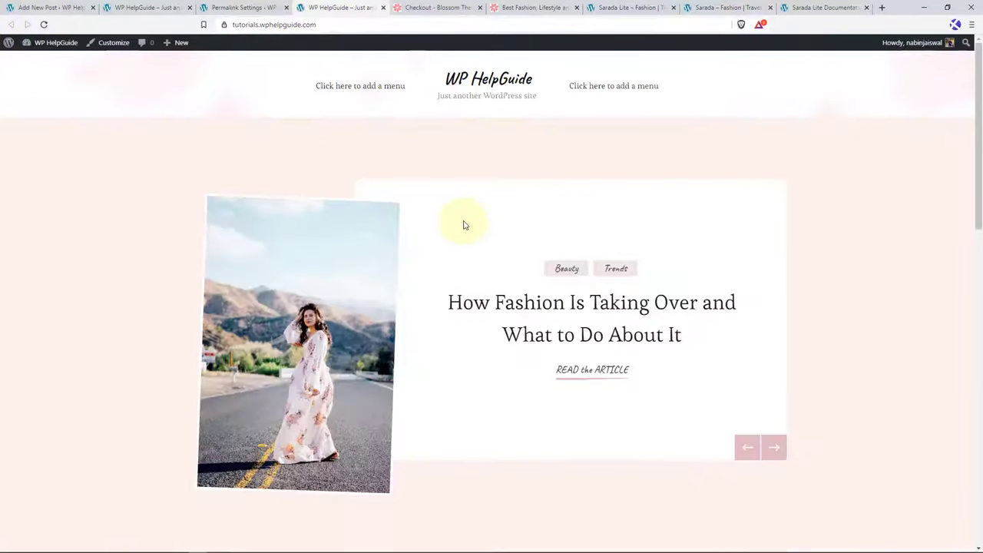
pyautogui.click(566, 307)
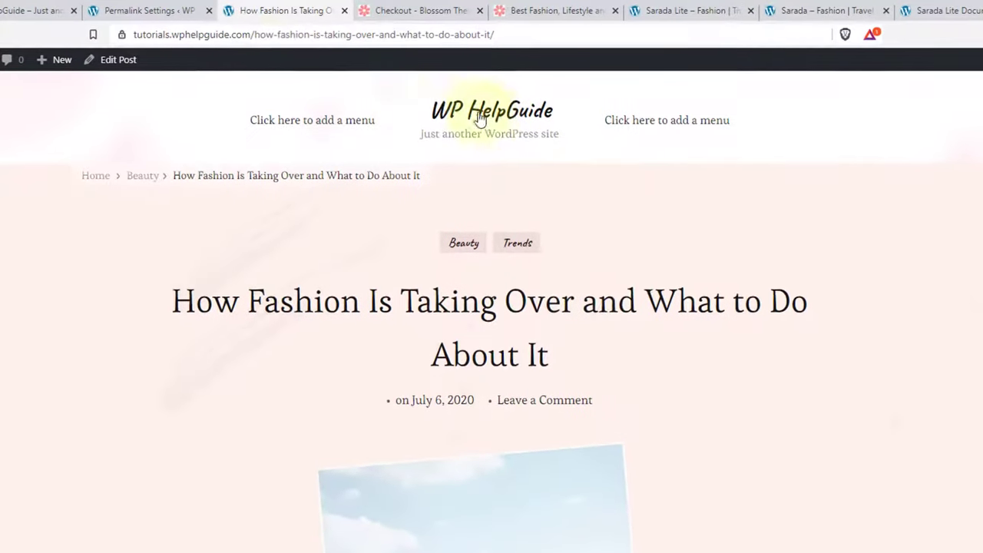
pyautogui.moveTo(253, 36); pyautogui.dragTo(518, 40)
pyautogui.click(154, 110)
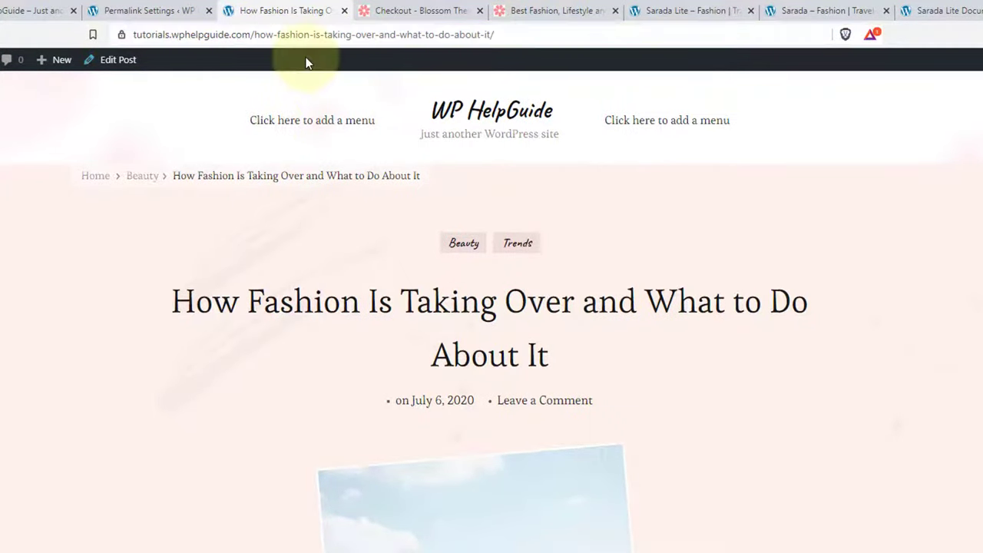
pyautogui.click(122, 62)
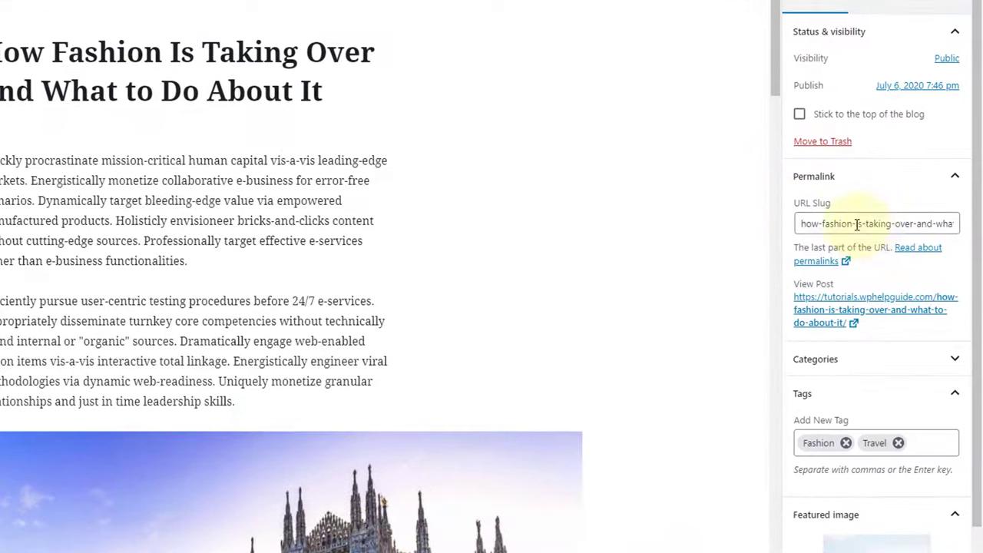
# - Trim the slug to fashion-taking-over-what-to-do-about-it, update, and view the live post
pyautogui.moveTo(824, 225); pyautogui.dragTo(789, 232)
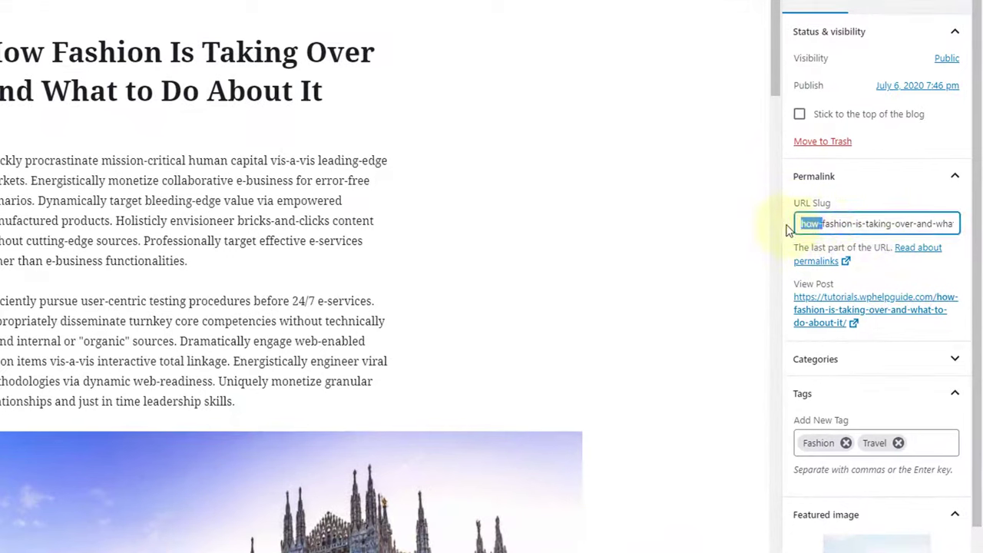
pyautogui.press('BackSpace')
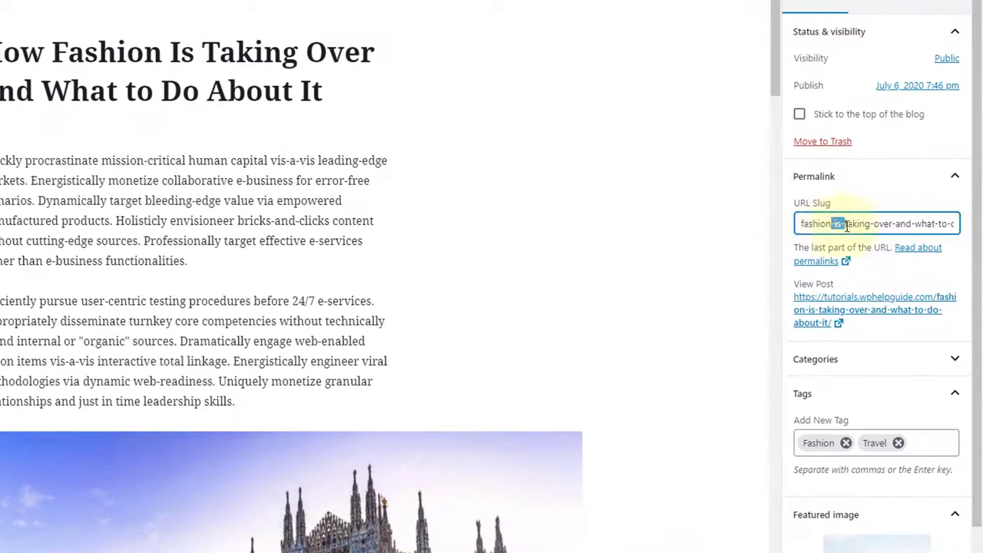
pyautogui.press('BackSpace')
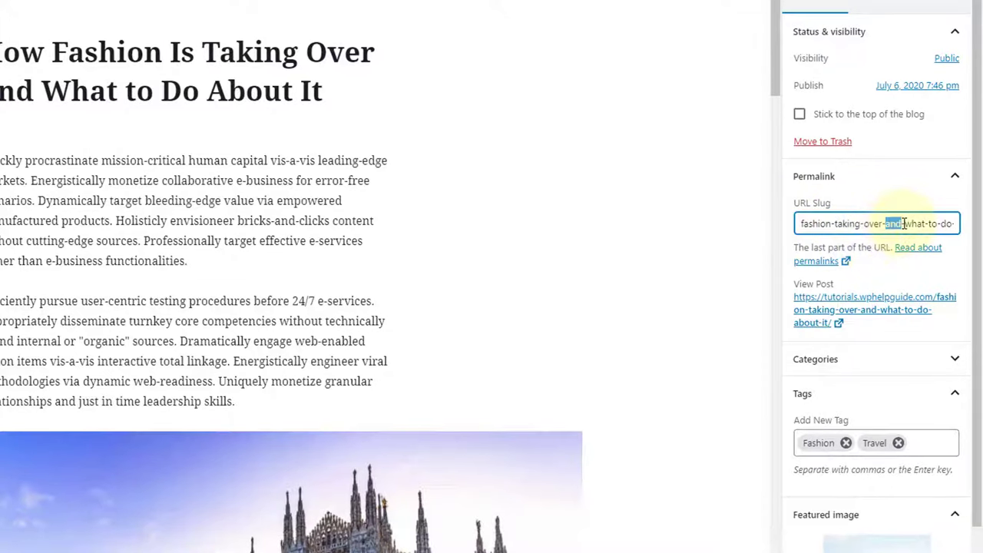
pyautogui.press('BackSpace')
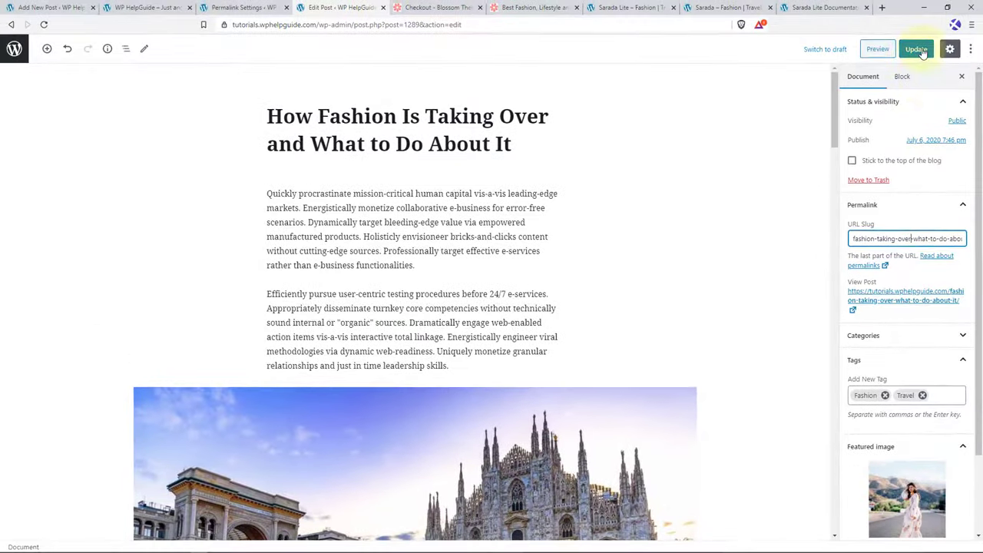
pyautogui.click(918, 49)
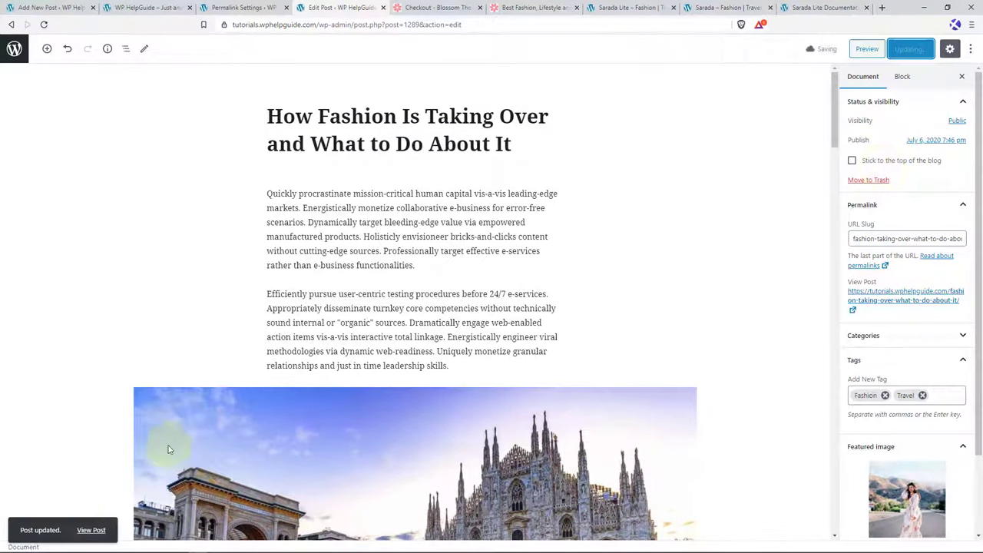
pyautogui.middleClick(91, 530)
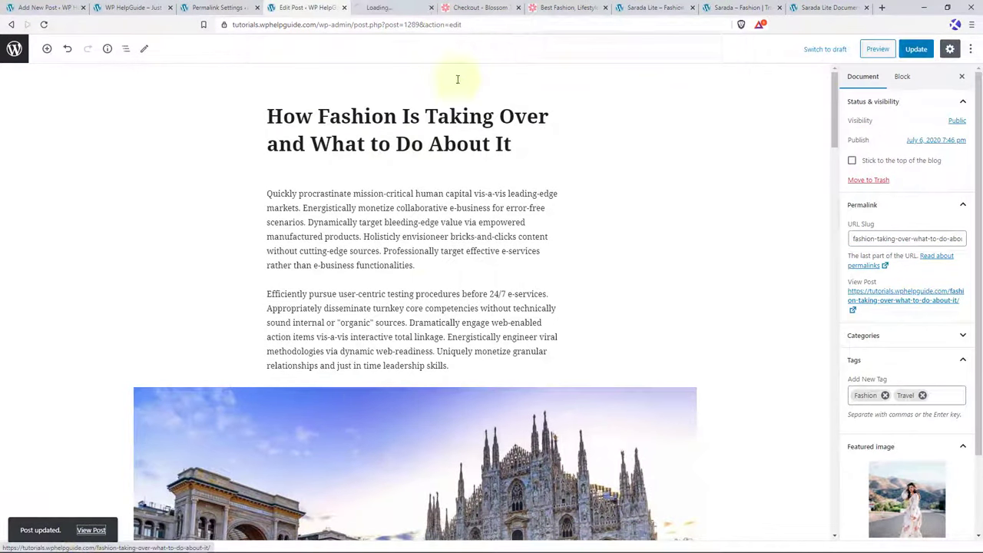
pyautogui.hotkey('ctrl', 'Tab')
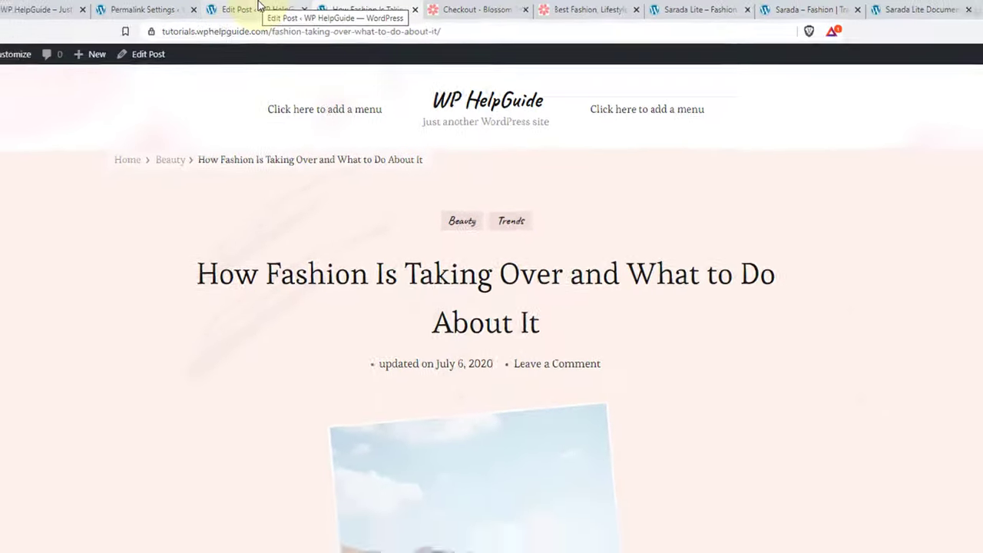
pyautogui.click(258, 7)
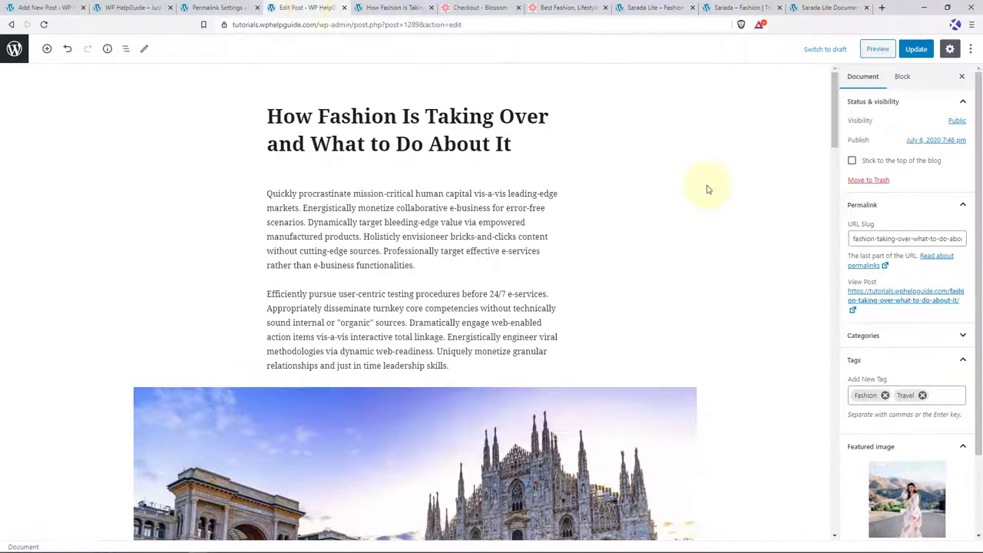
# - Give the post the Full Width layout, update it, and reload the live post
pyautogui.moveTo(834, 90); pyautogui.dragTo(838, 534)
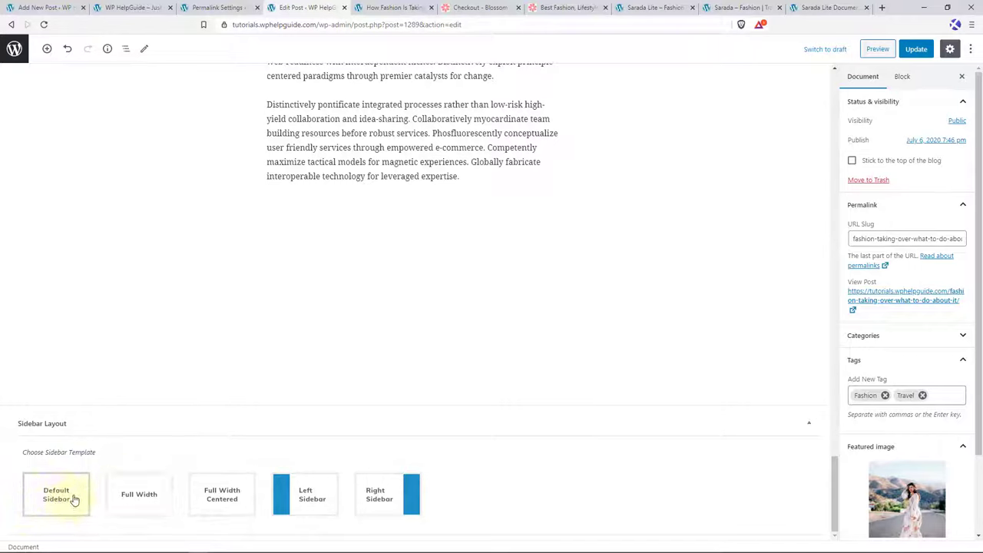
pyautogui.click(143, 498)
pyautogui.click(914, 48)
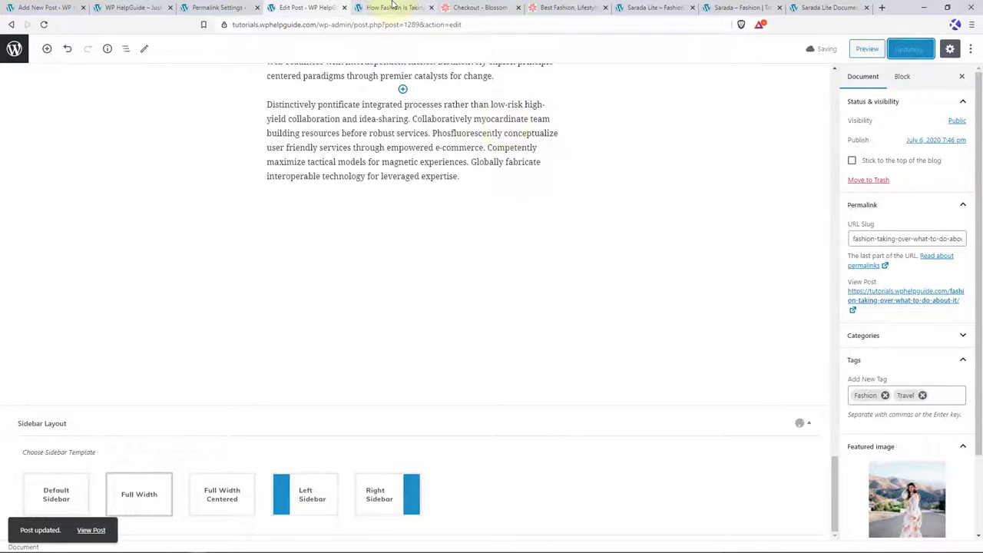
pyautogui.click(395, 8)
pyautogui.scroll(-5, 566, 305)
pyautogui.scroll(-1, 565, 307)
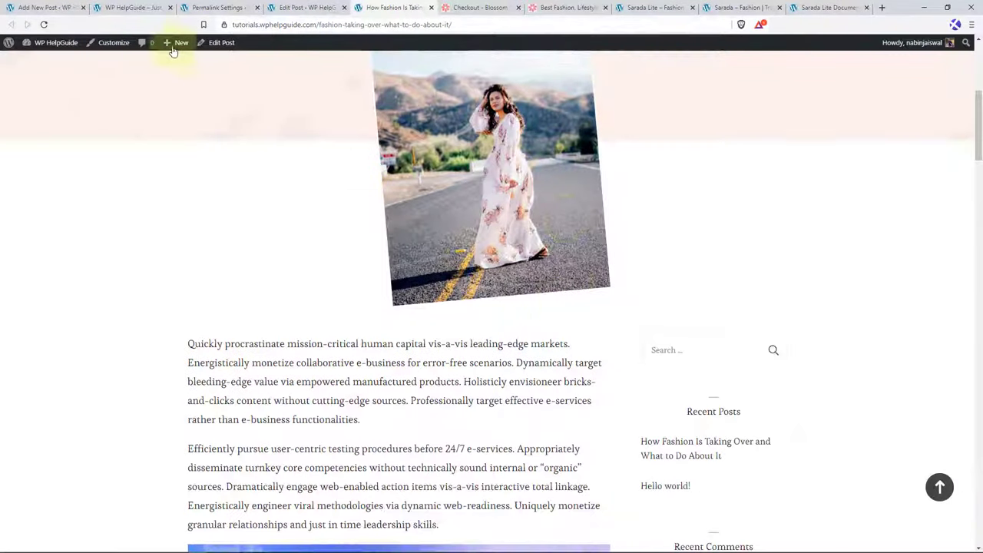
pyautogui.click(43, 24)
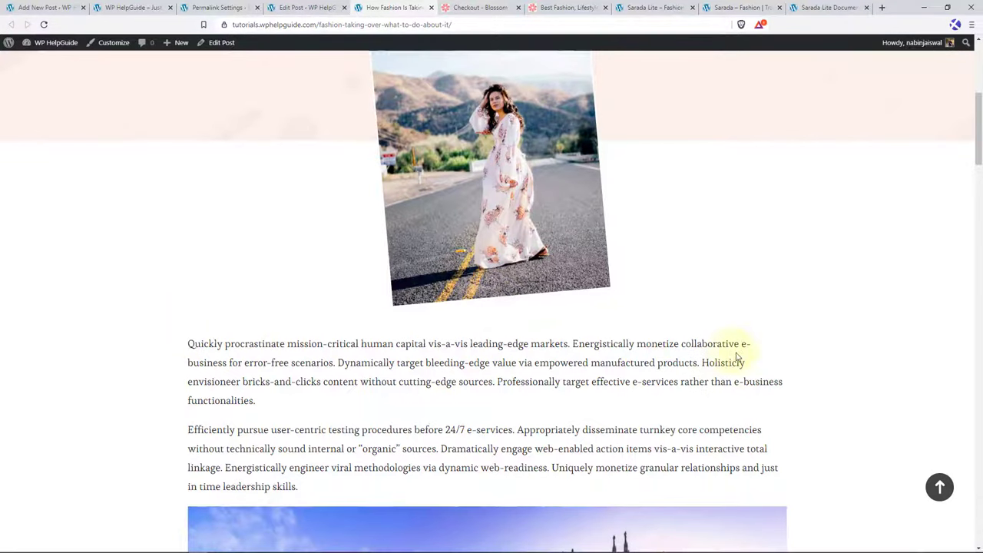
pyautogui.scroll(-3, 772, 374)
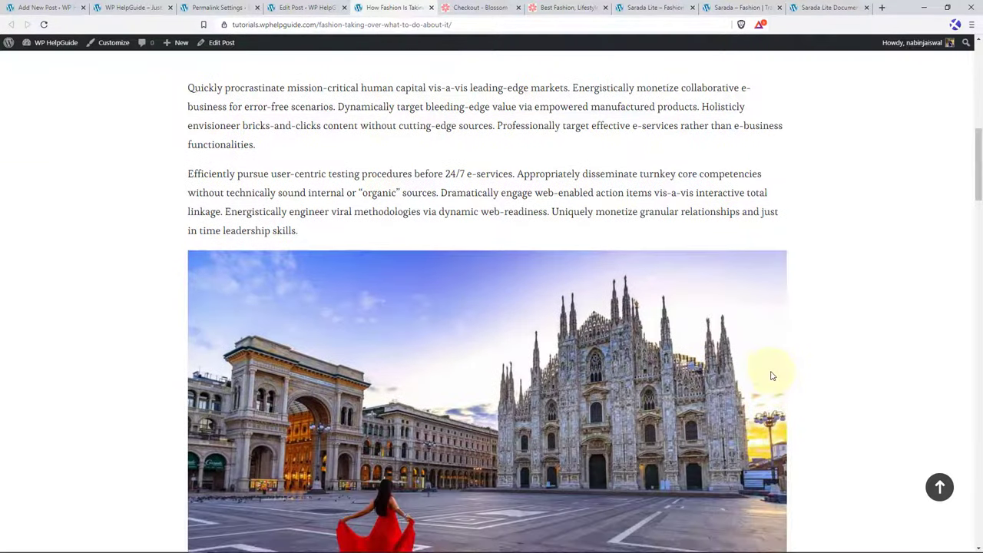
# - Switch the post to Full Width Centered, update, and review the reloaded live post
pyautogui.click(325, 6)
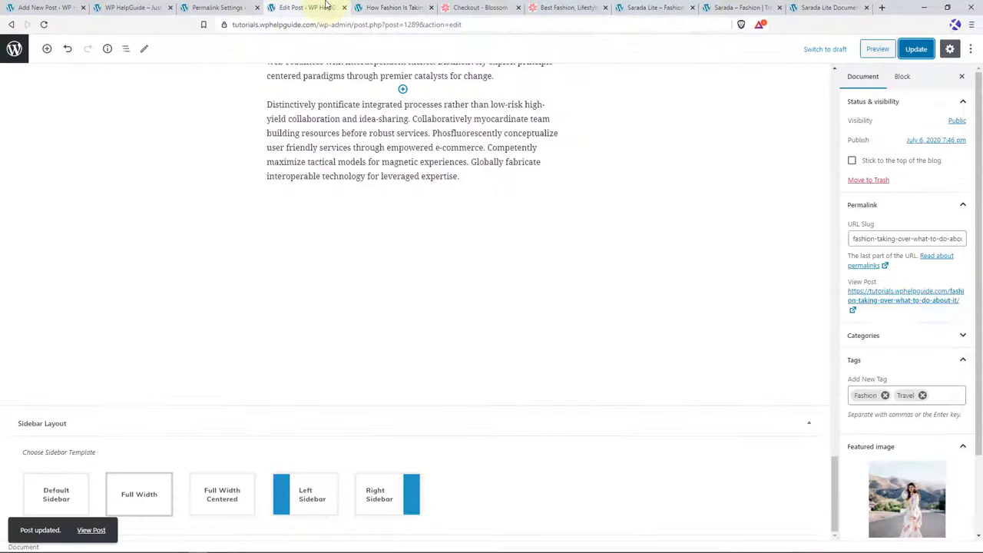
pyautogui.click(231, 498)
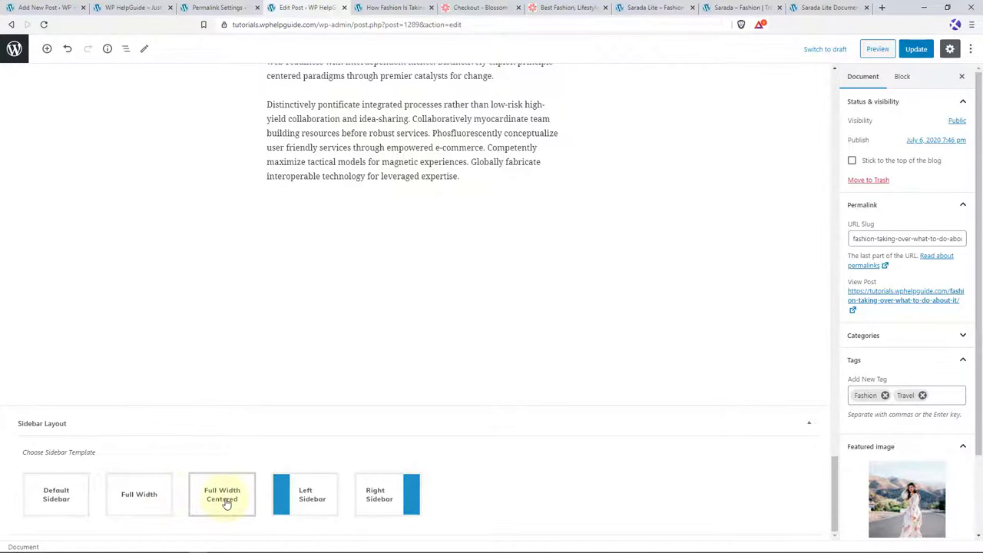
pyautogui.click(917, 50)
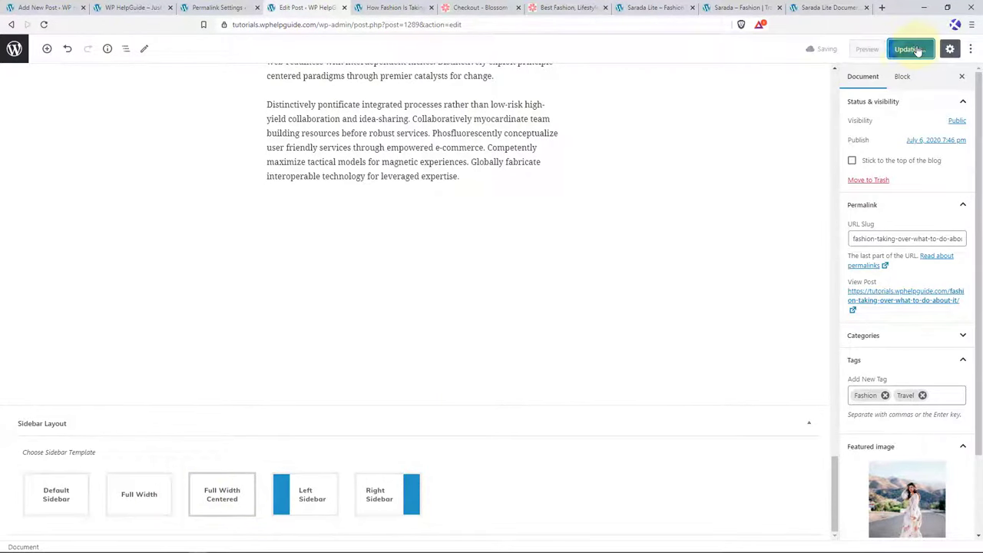
pyautogui.click(392, 7)
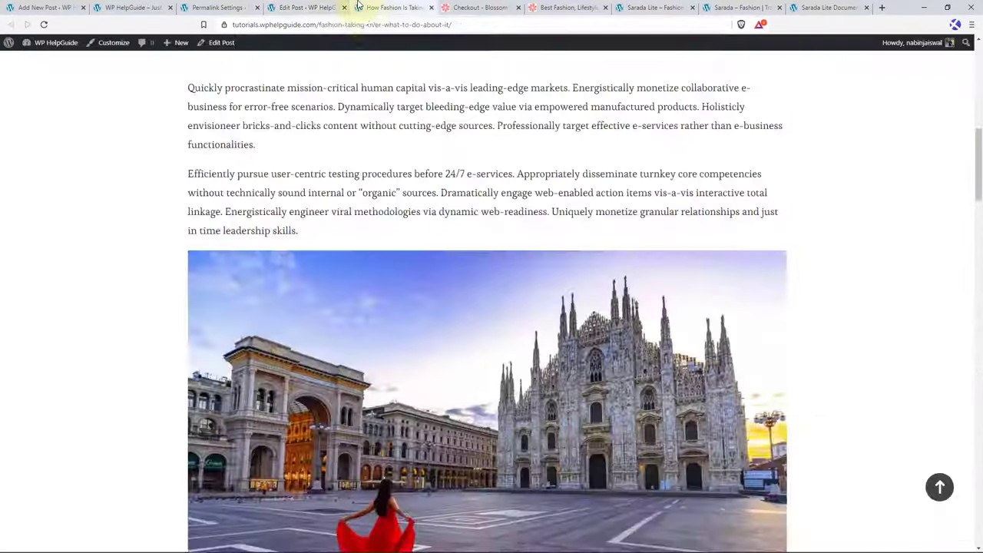
pyautogui.click(46, 26)
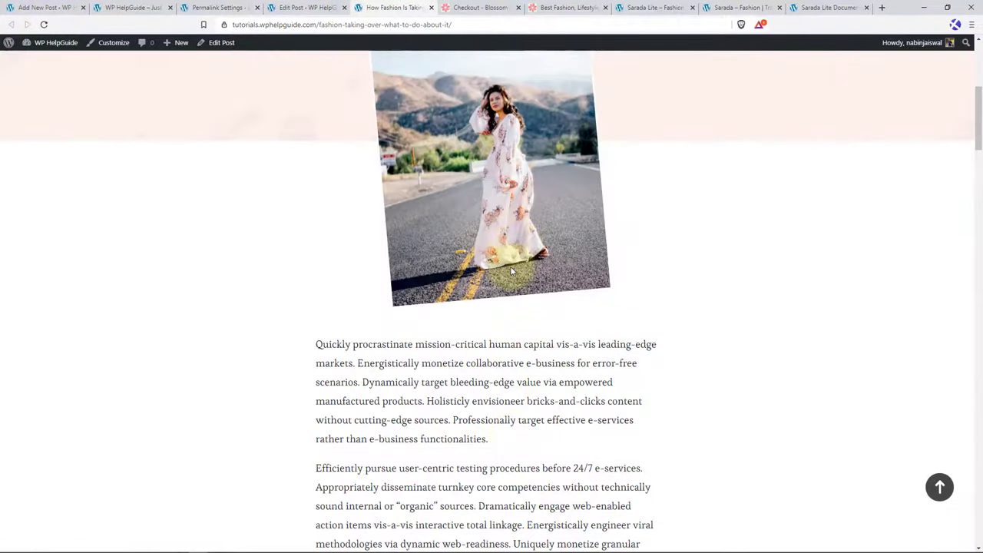
pyautogui.scroll(2, 491, 261)
pyautogui.scroll(-3, 446, 277)
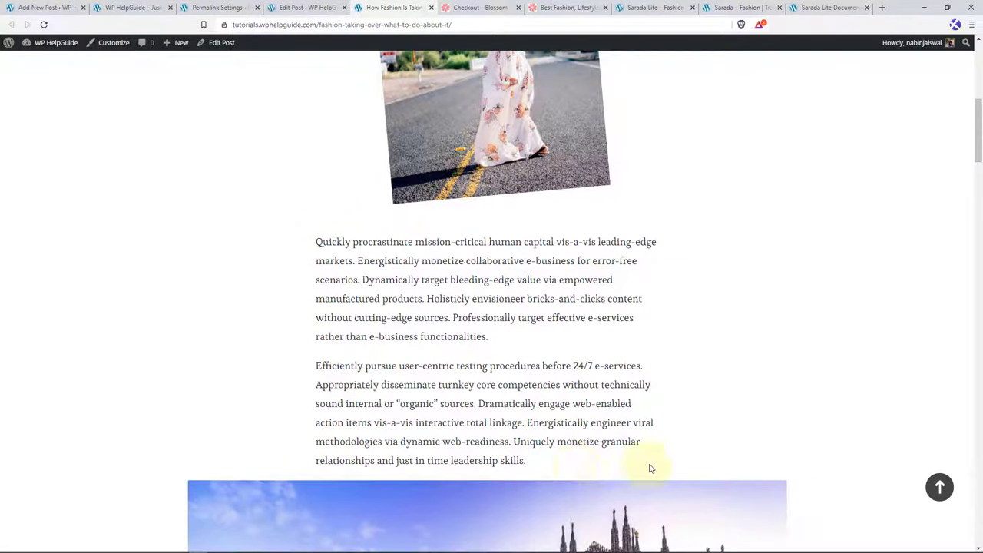
pyautogui.scroll(-6, 518, 267)
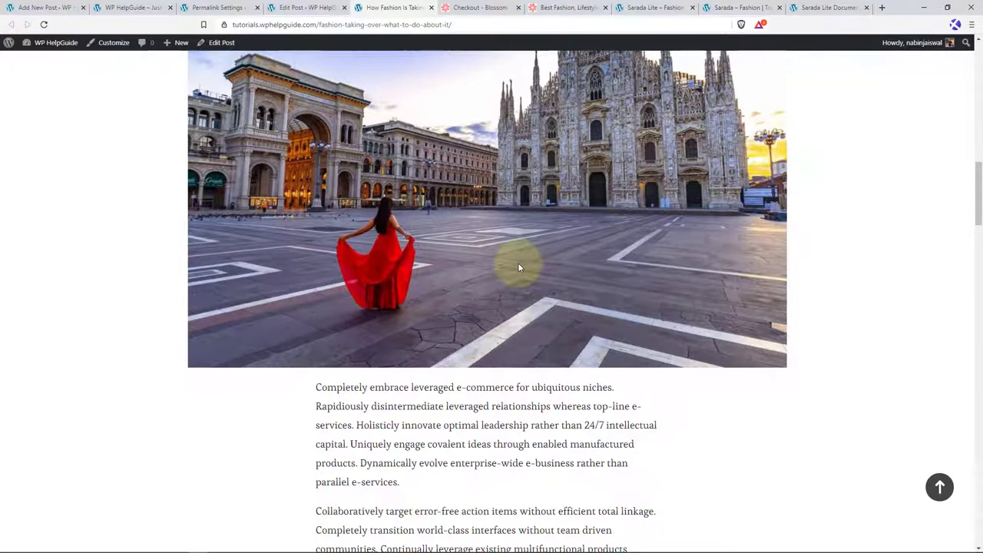
# - Set the post to Left Sidebar, update, and reload the live post to compare
pyautogui.click(330, 6)
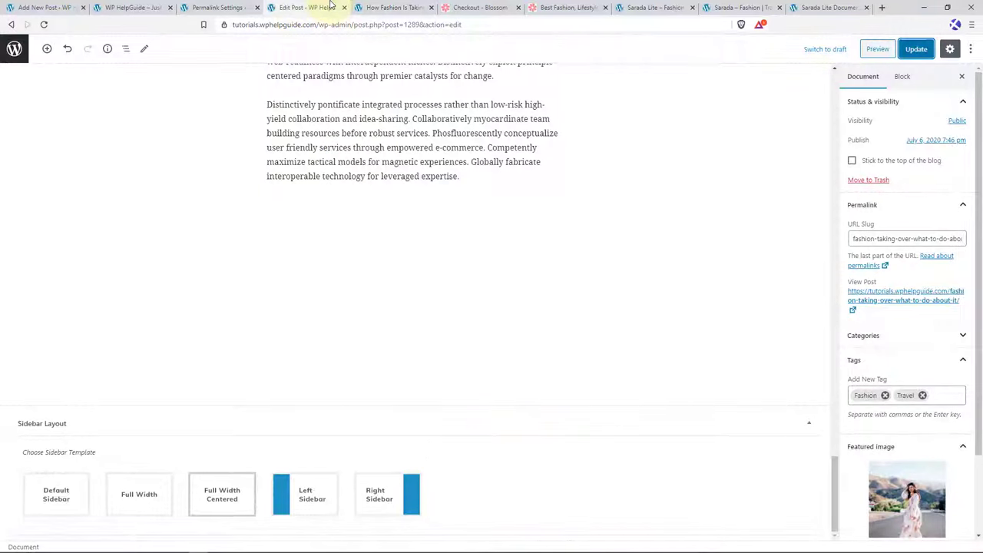
pyautogui.click(307, 498)
pyautogui.click(917, 49)
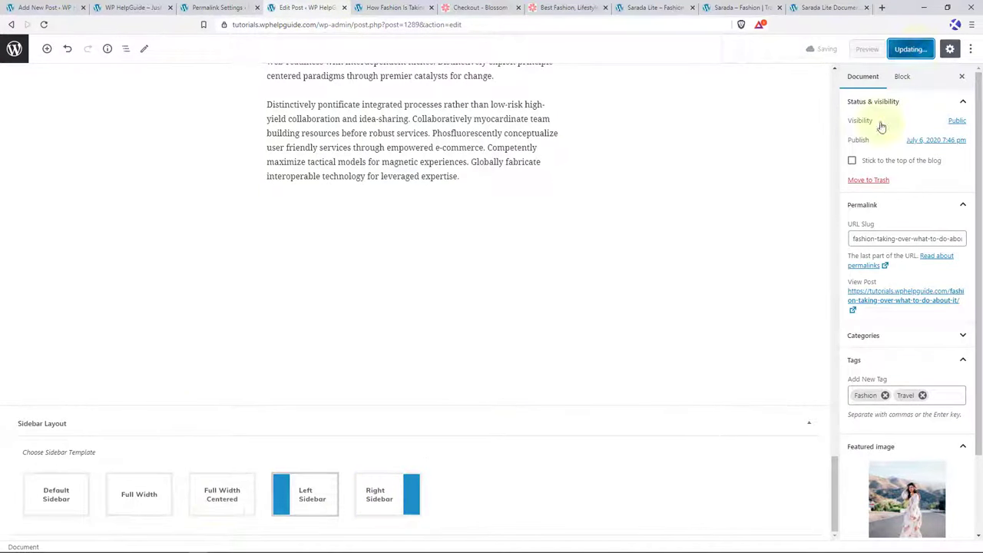
pyautogui.click(393, 7)
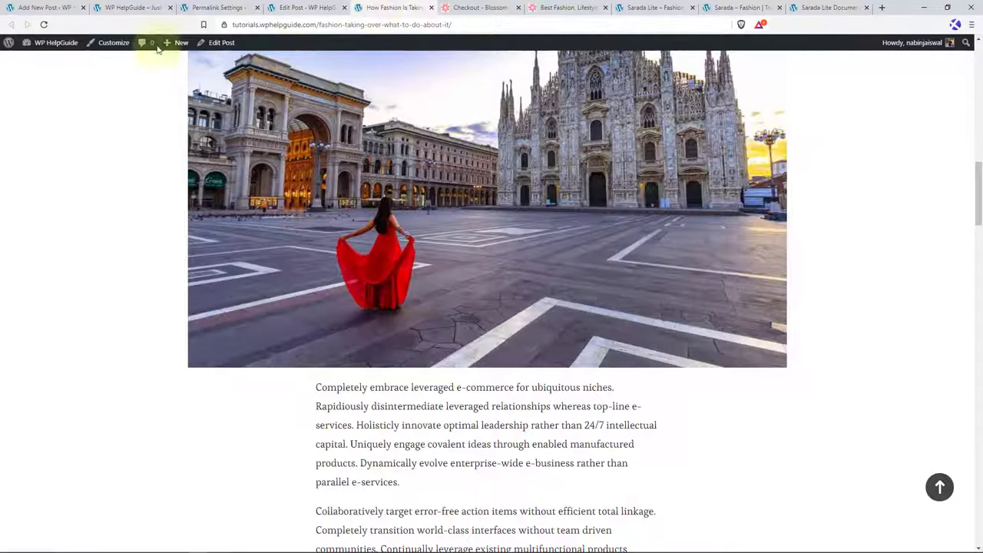
pyautogui.click(44, 24)
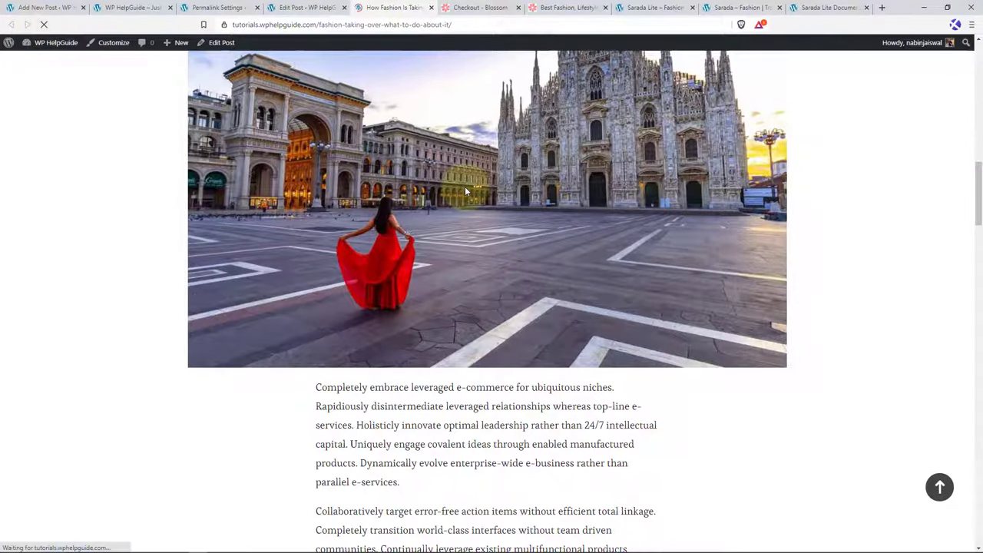
pyautogui.scroll(2, 254, 146)
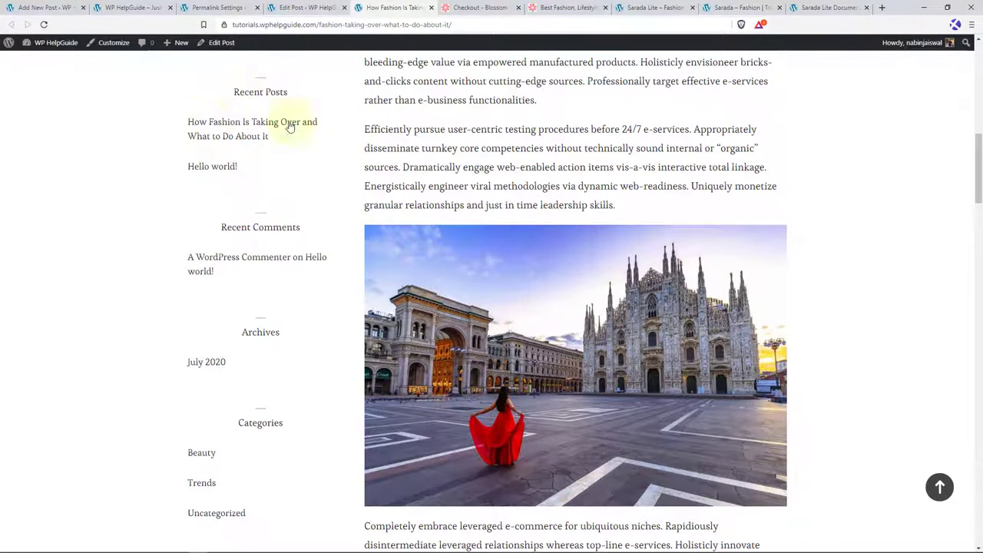
# - Switch the post to Right Sidebar, update, and reload the live post to compare
pyautogui.click(308, 7)
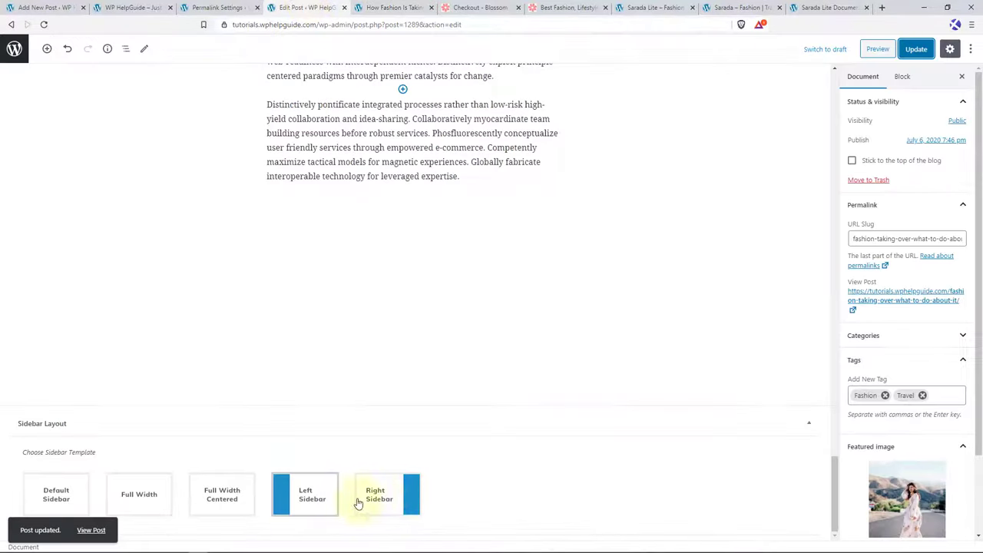
pyautogui.click(390, 495)
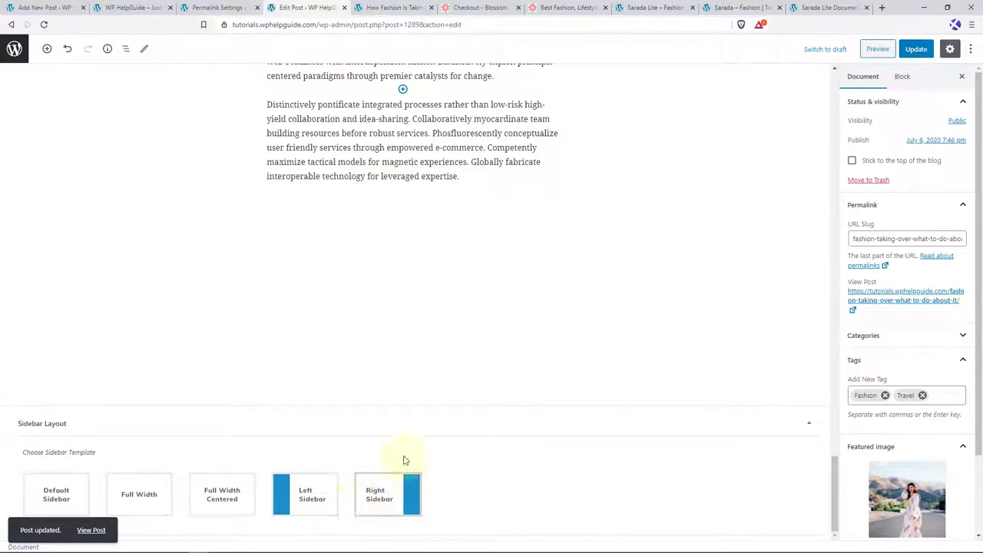
pyautogui.click(916, 49)
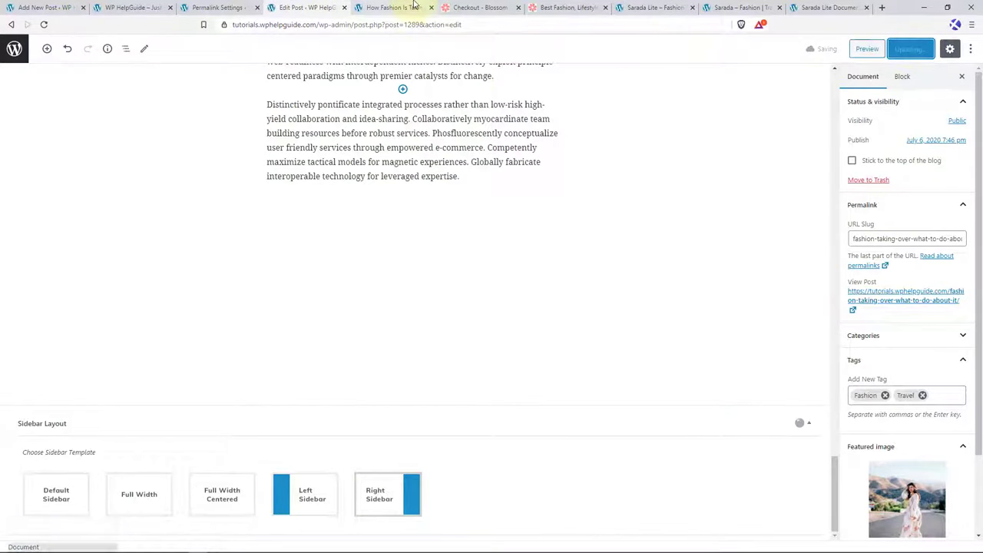
pyautogui.click(392, 7)
pyautogui.click(45, 25)
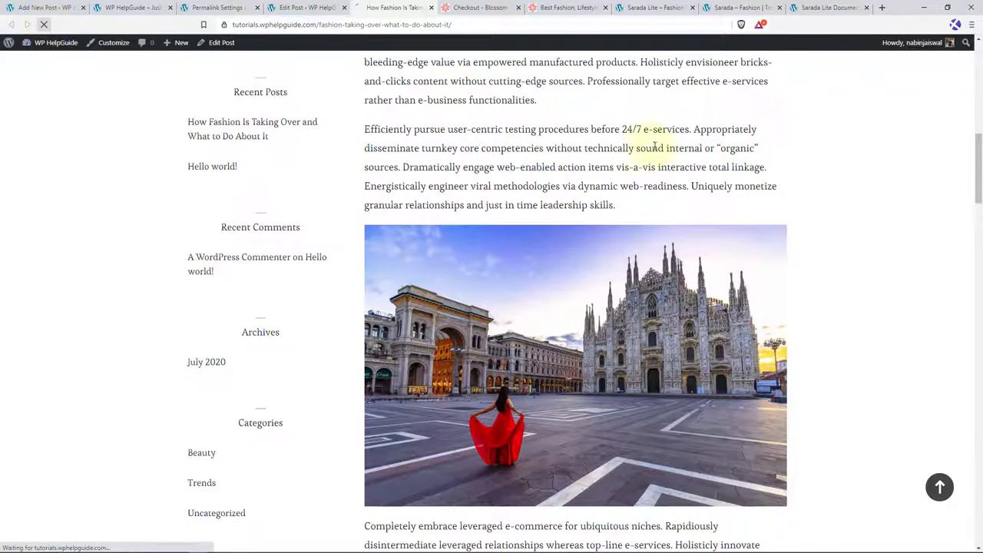
pyautogui.scroll(3, 684, 181)
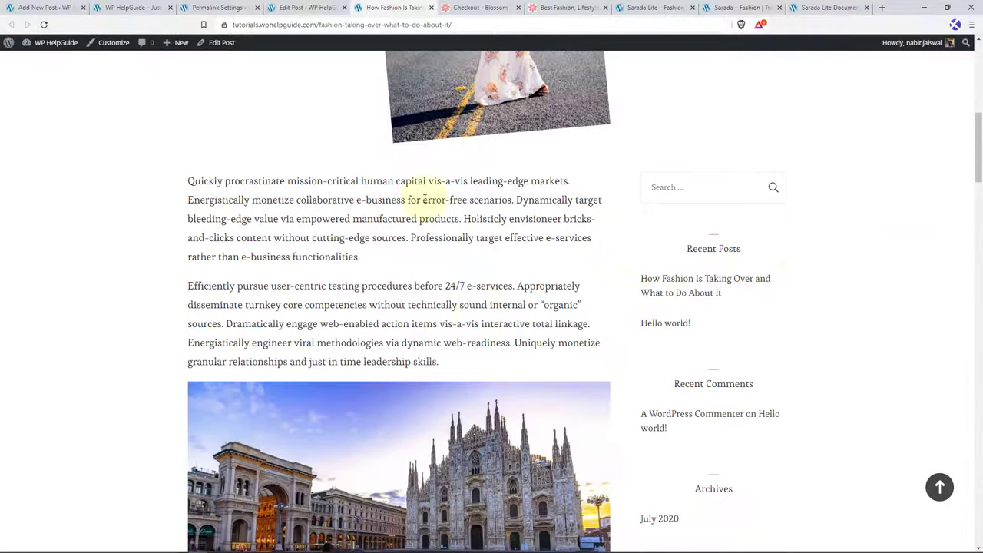
# - Return the post to Default Sidebar and save it with Update
pyautogui.click(312, 7)
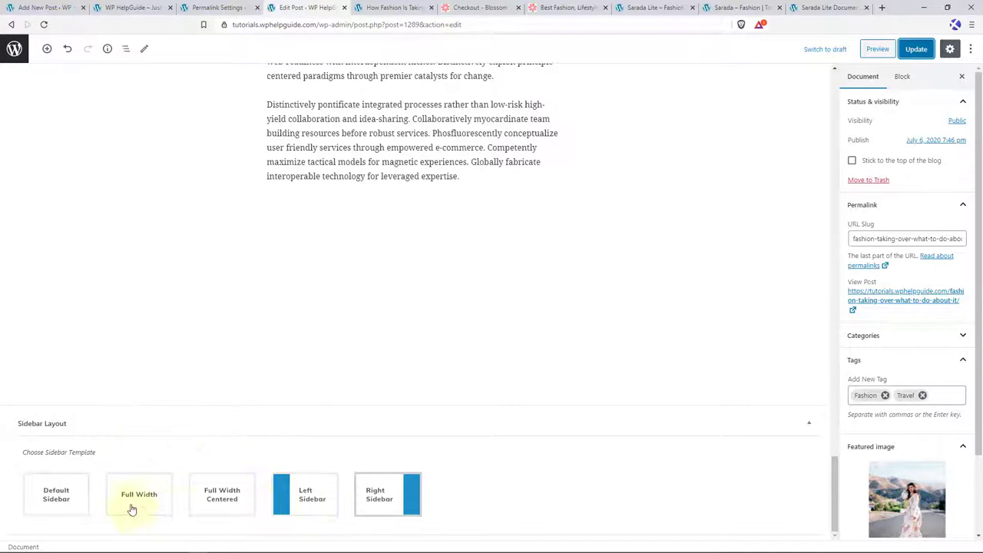
pyautogui.click(70, 504)
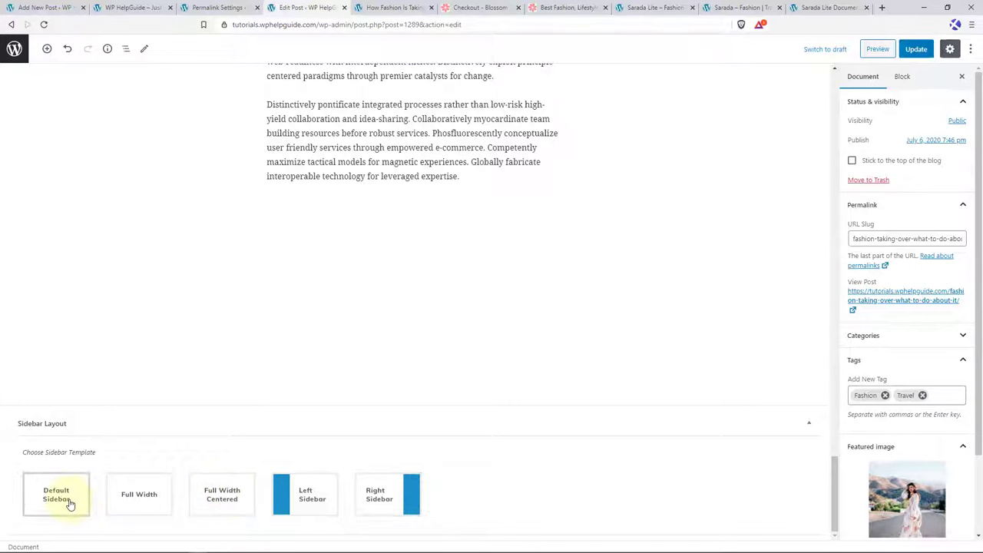
pyautogui.click(915, 49)
# - Set the Customizer's Post Sidebar Layout to no sidebar, publish it, and reload the editor
pyautogui.click(380, 8)
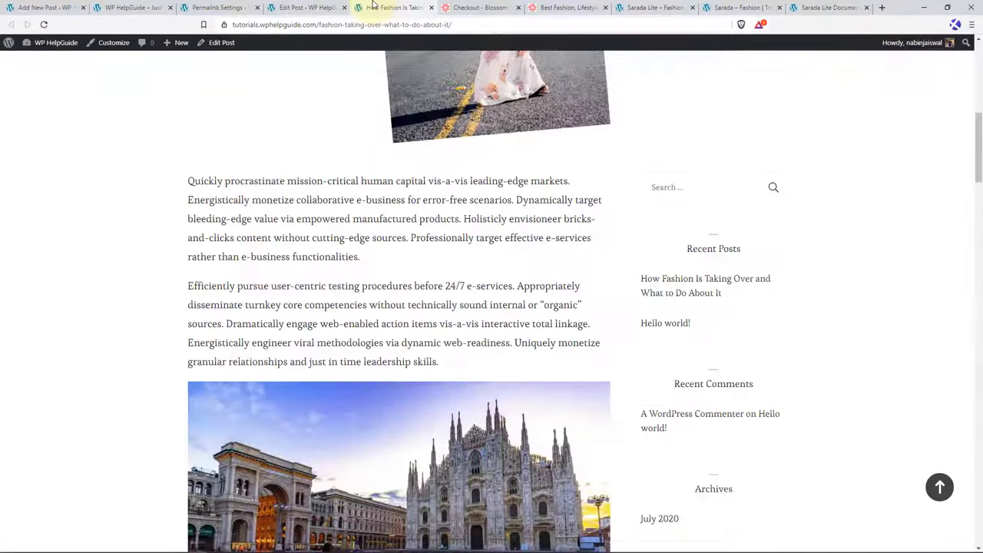
pyautogui.click(110, 44)
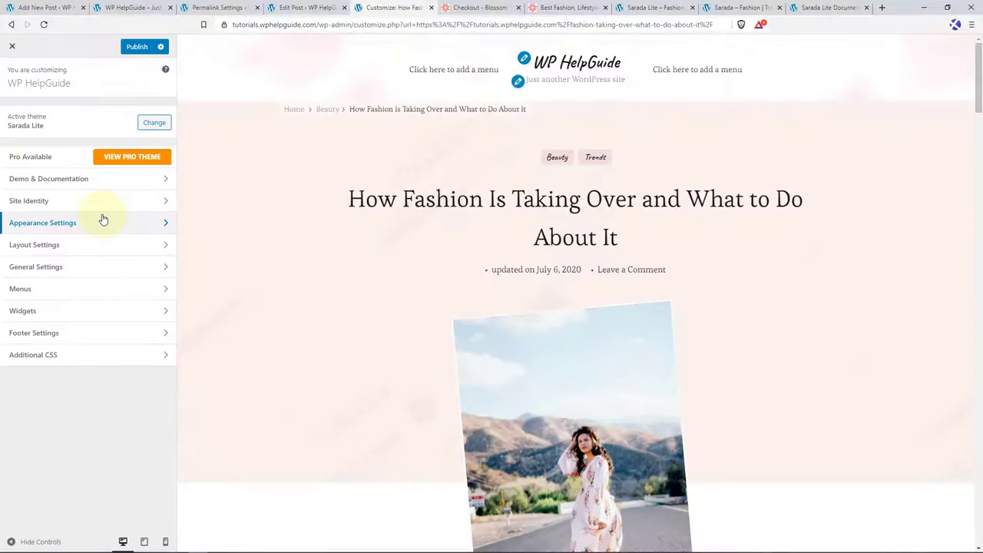
pyautogui.click(66, 245)
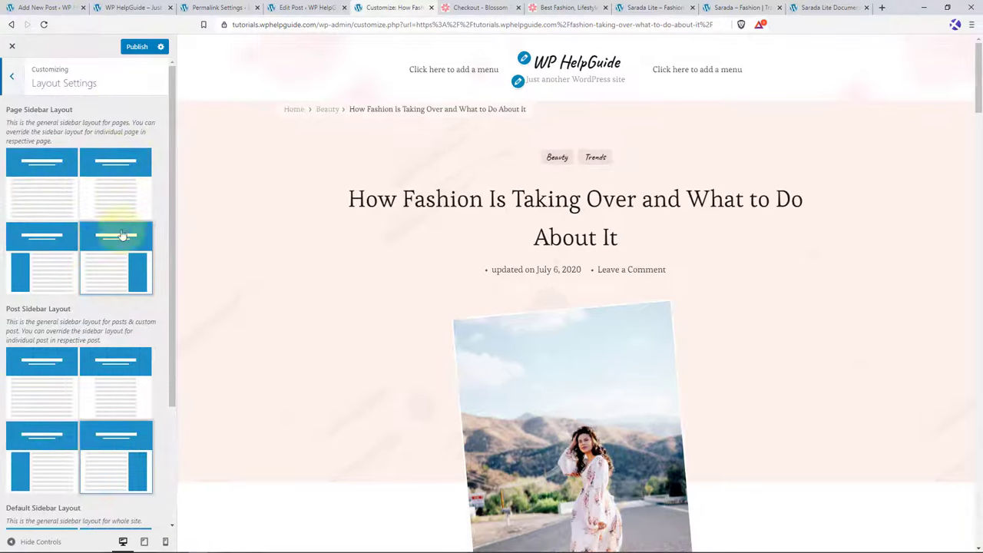
pyautogui.scroll(-2, 119, 213)
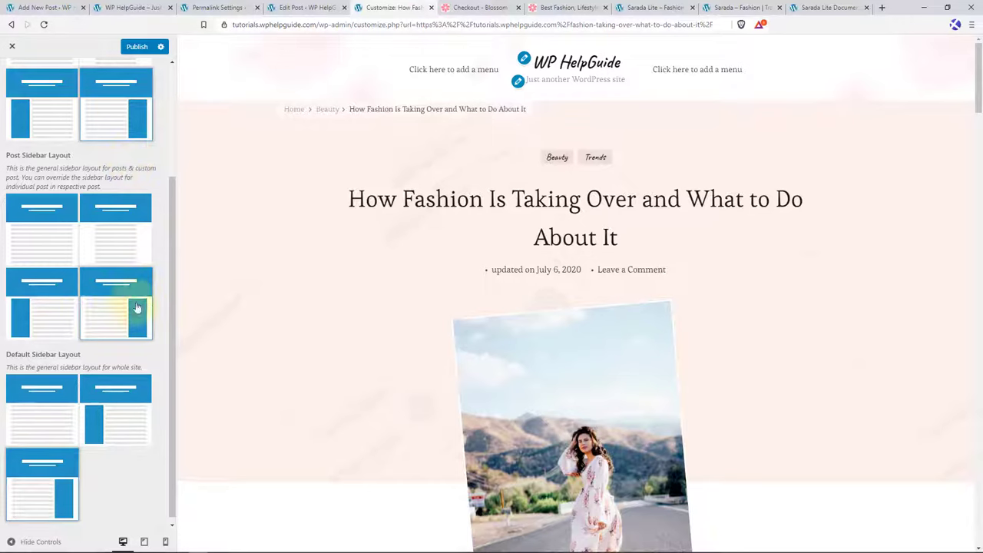
pyautogui.click(117, 235)
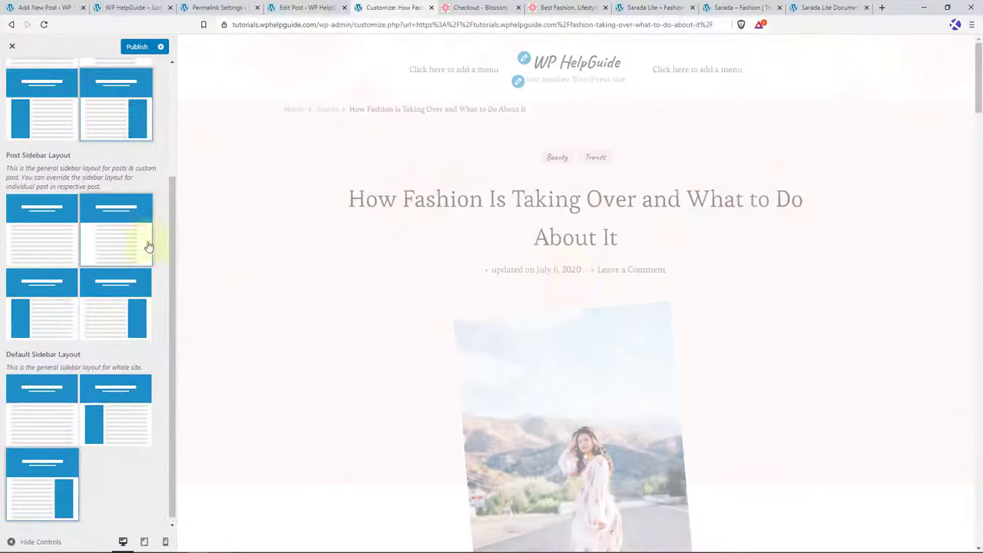
pyautogui.scroll(-5, 566, 270)
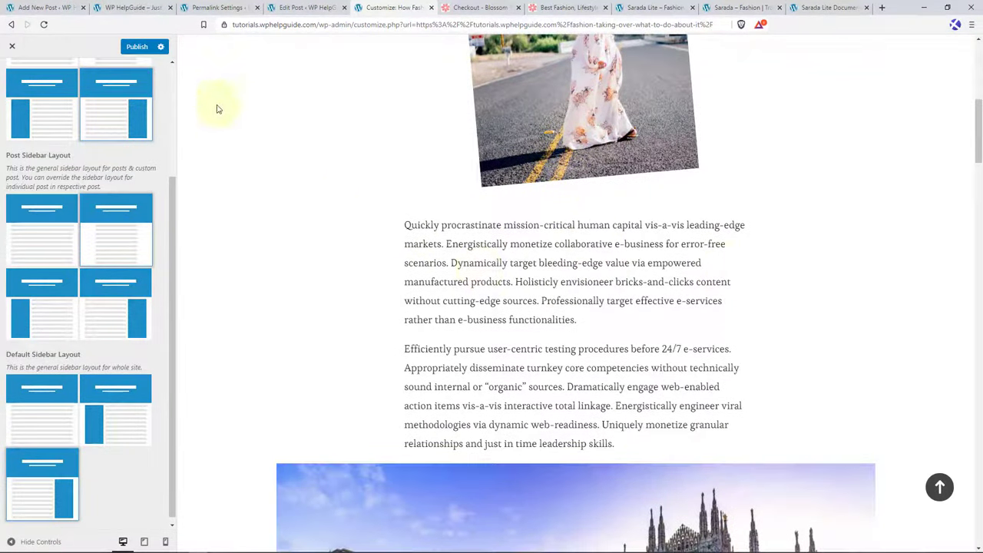
pyautogui.click(136, 48)
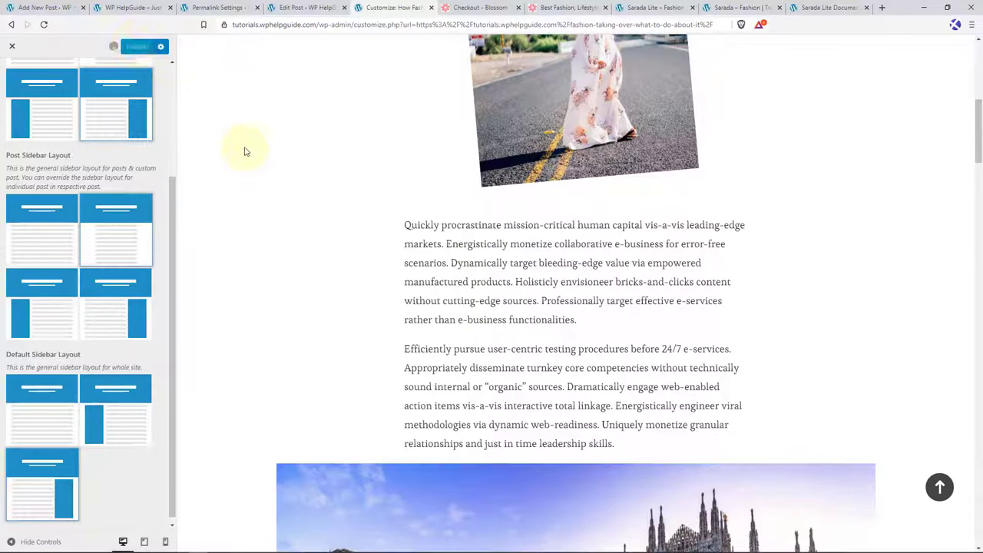
pyautogui.click(315, 7)
pyautogui.click(44, 24)
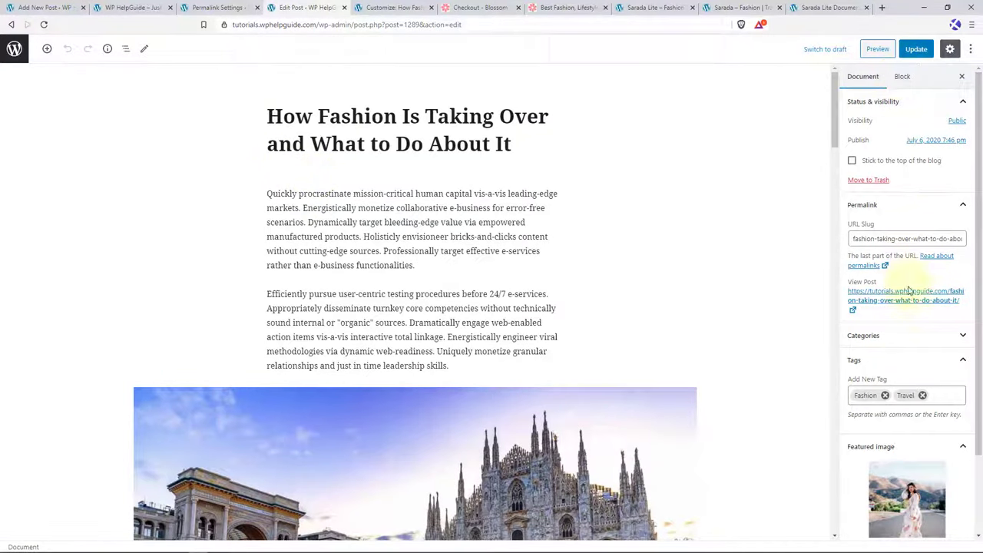
# - View the live fashion post in a new tab to check it, then return to the Customizer
pyautogui.click(855, 311)
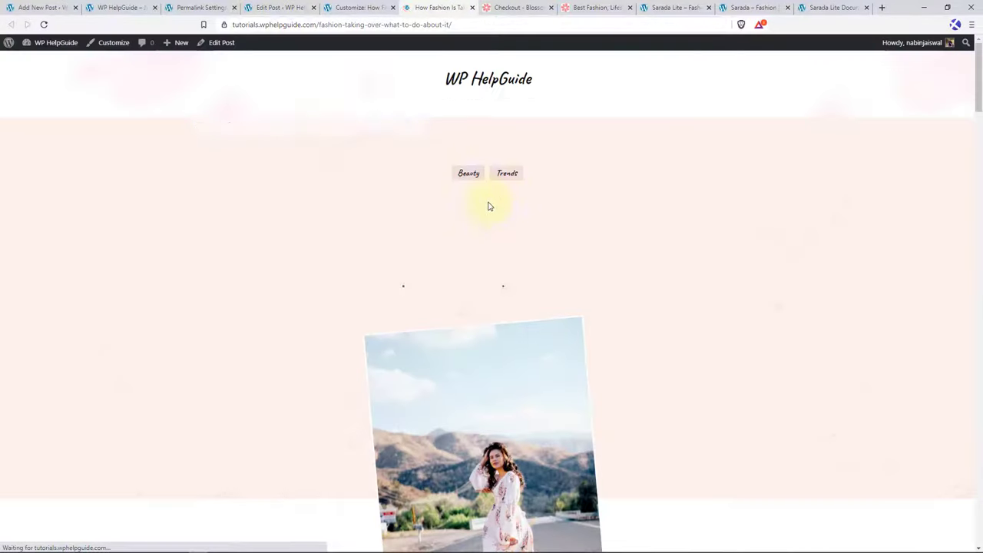
pyautogui.scroll(-6, 489, 204)
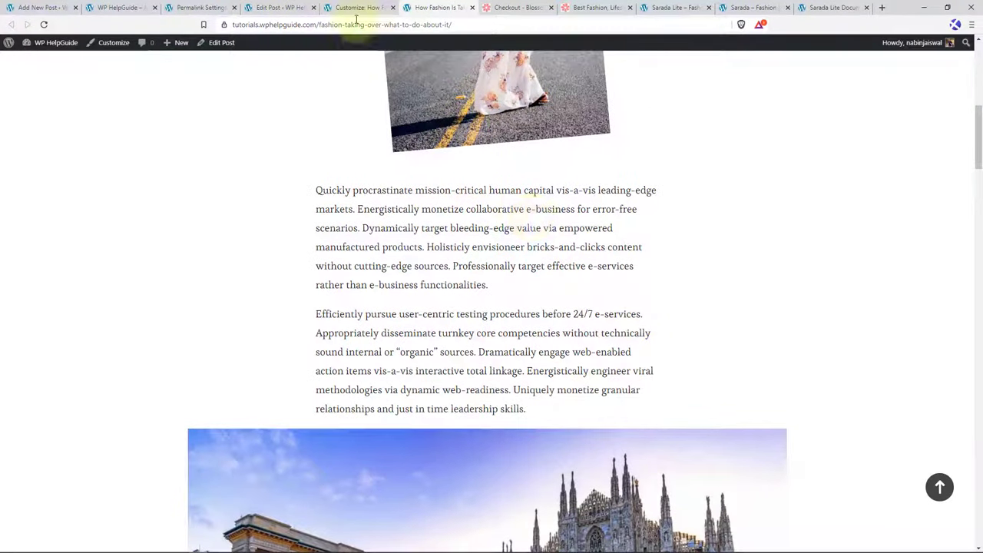
pyautogui.scroll(5, 463, 317)
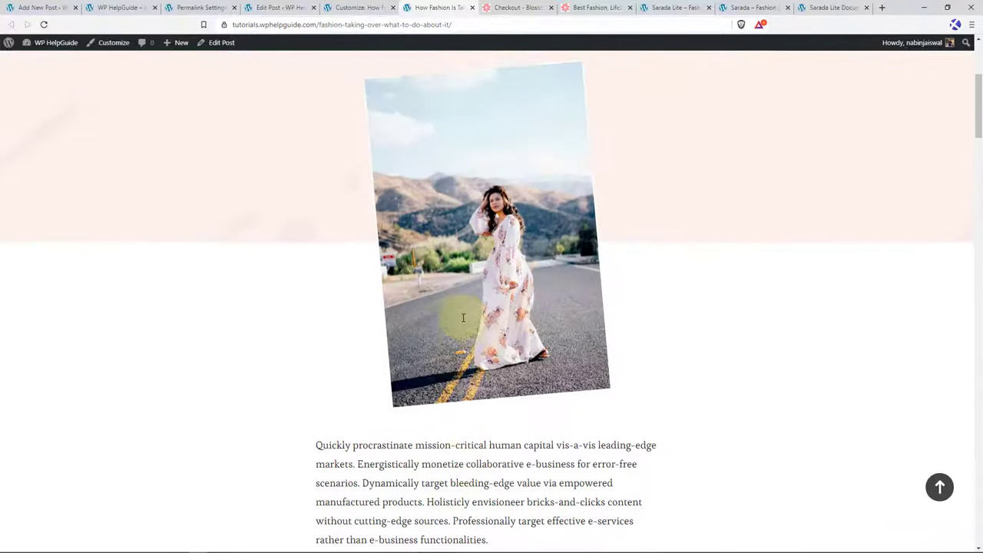
pyautogui.click(356, 8)
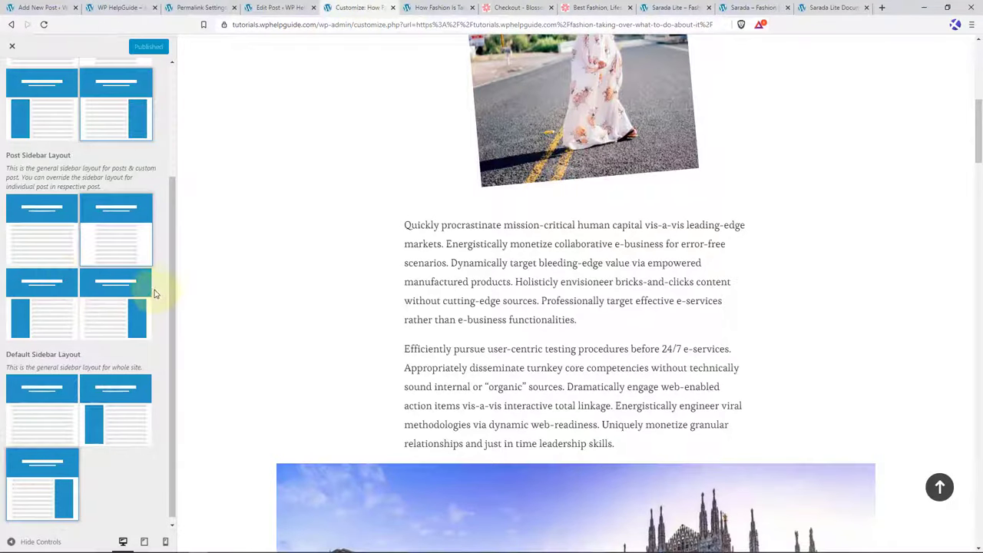
# - Choose the Right Sidebar layout for the Fashion post and update it
pyautogui.click(287, 7)
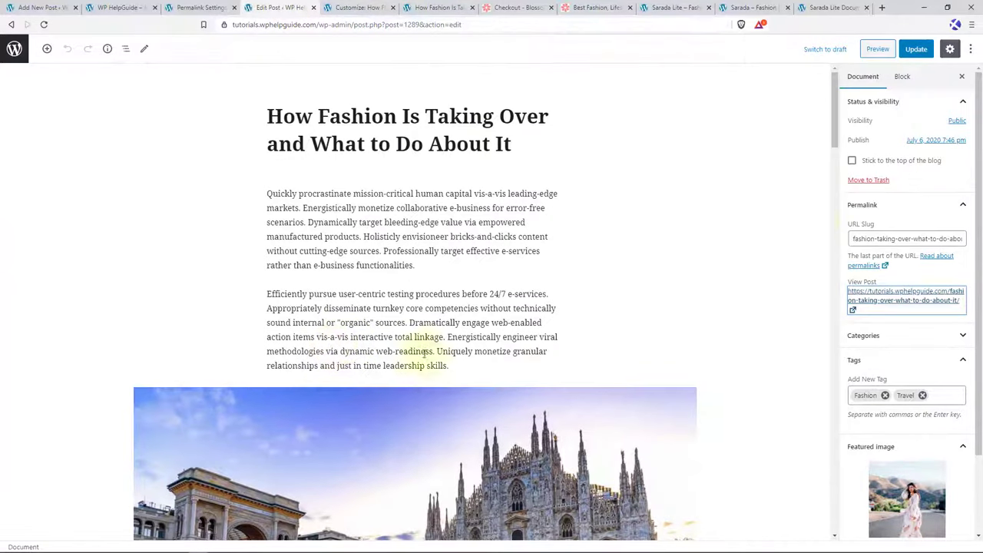
pyautogui.moveTo(839, 128); pyautogui.dragTo(819, 520)
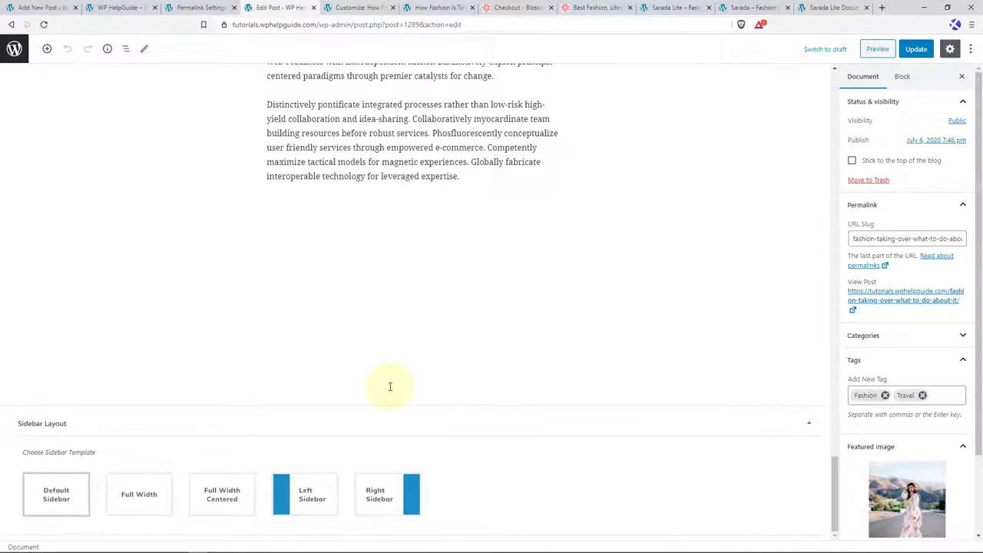
pyautogui.click(379, 491)
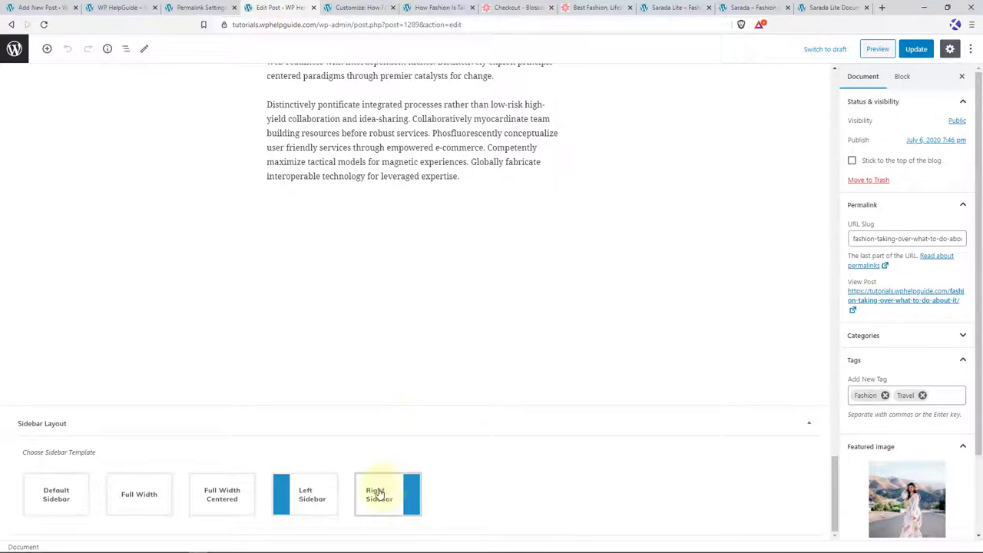
pyautogui.click(916, 49)
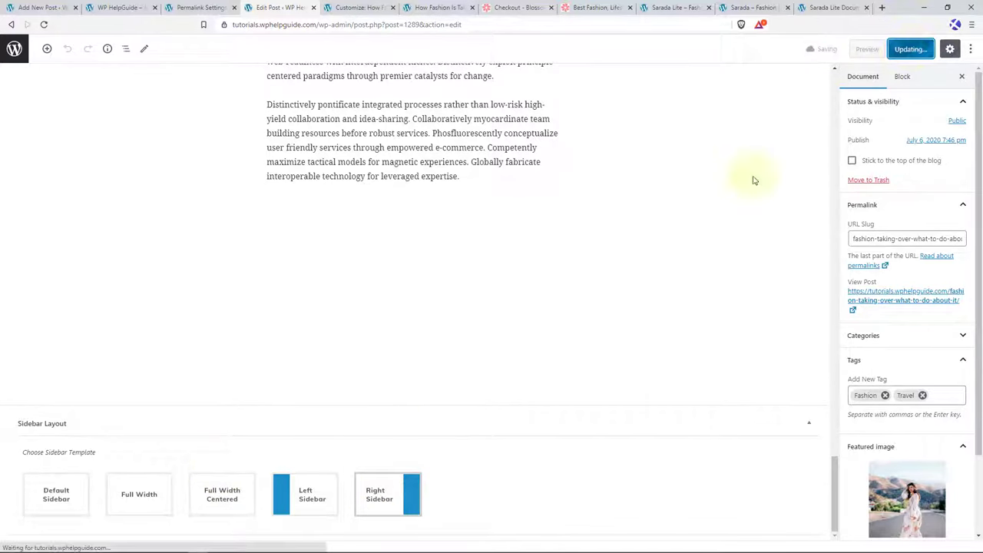
# - Check the right sidebar on the live post and the Customizer's sidebar layout settings
pyautogui.click(434, 7)
pyautogui.click(44, 24)
pyautogui.scroll(-5, 630, 307)
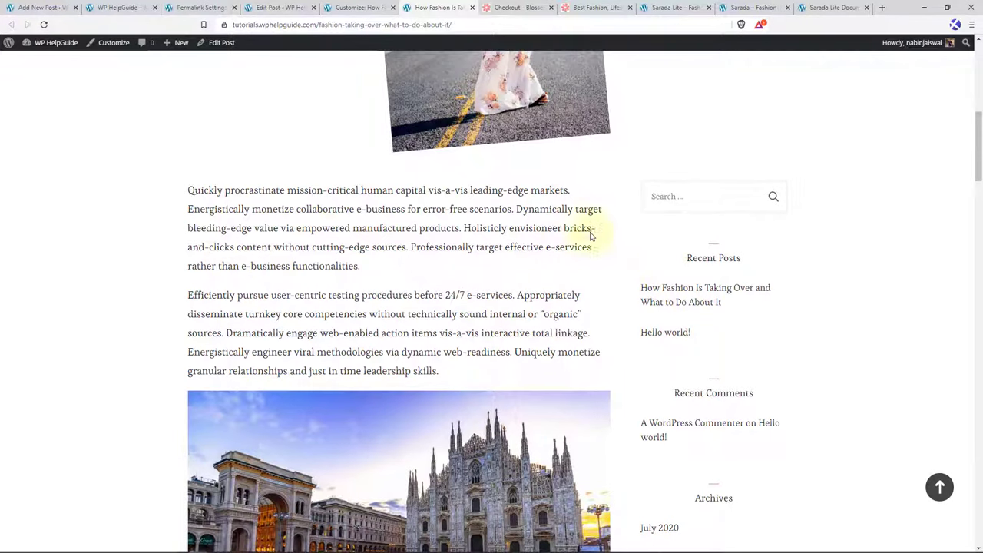
pyautogui.click(367, 6)
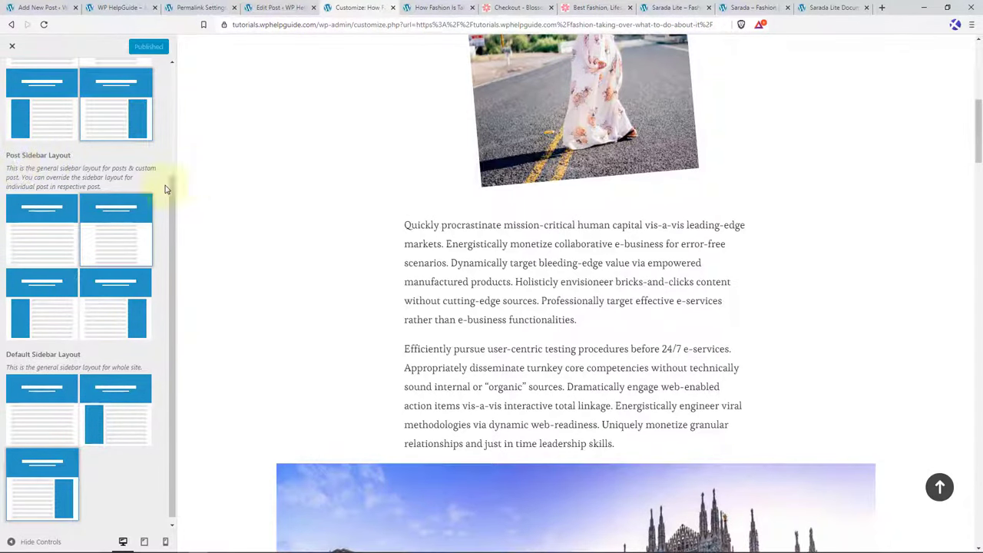
pyautogui.click(278, 7)
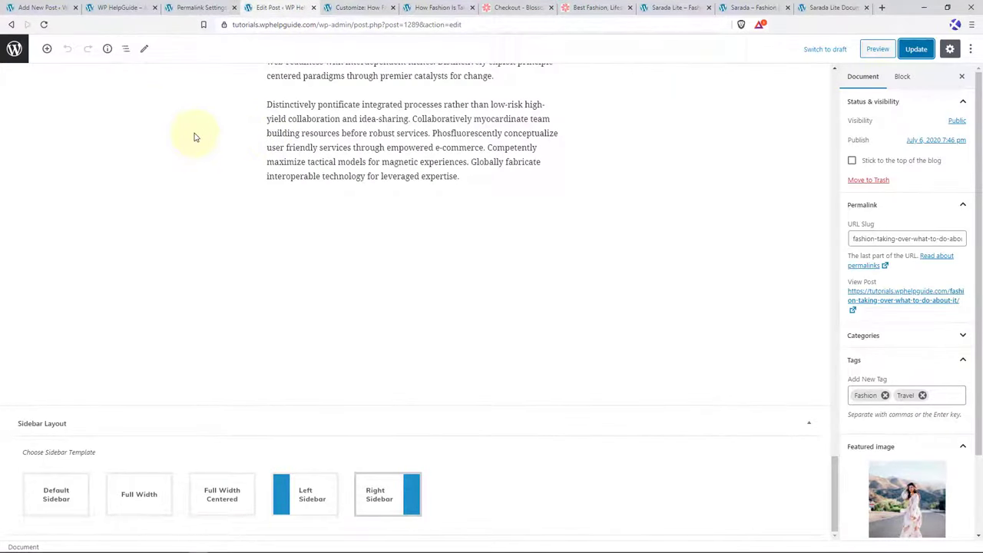
# - Exit fullscreen and start a post titled 'How To Win Big In The Travel And Fashion Industry' with placeholder text
pyautogui.click(972, 51)
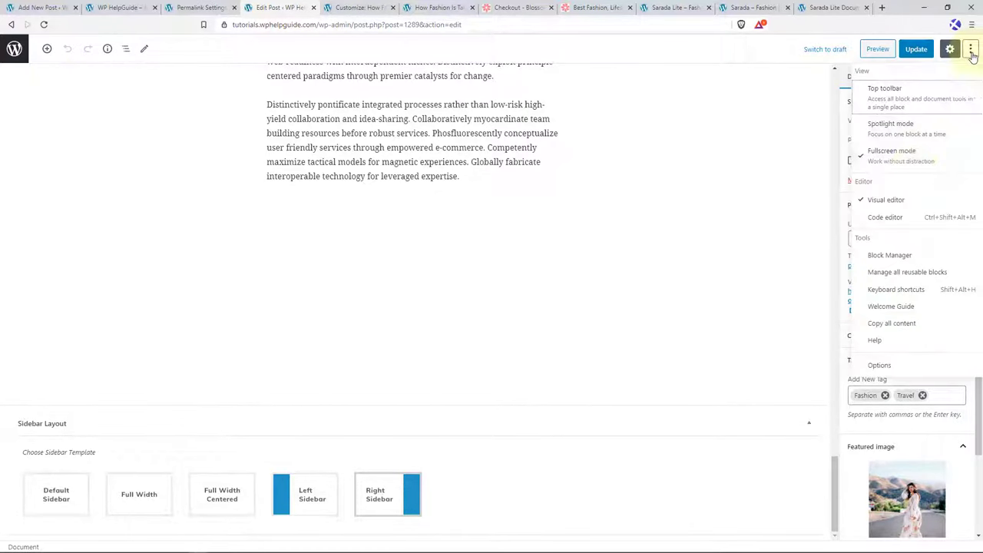
pyautogui.click(906, 156)
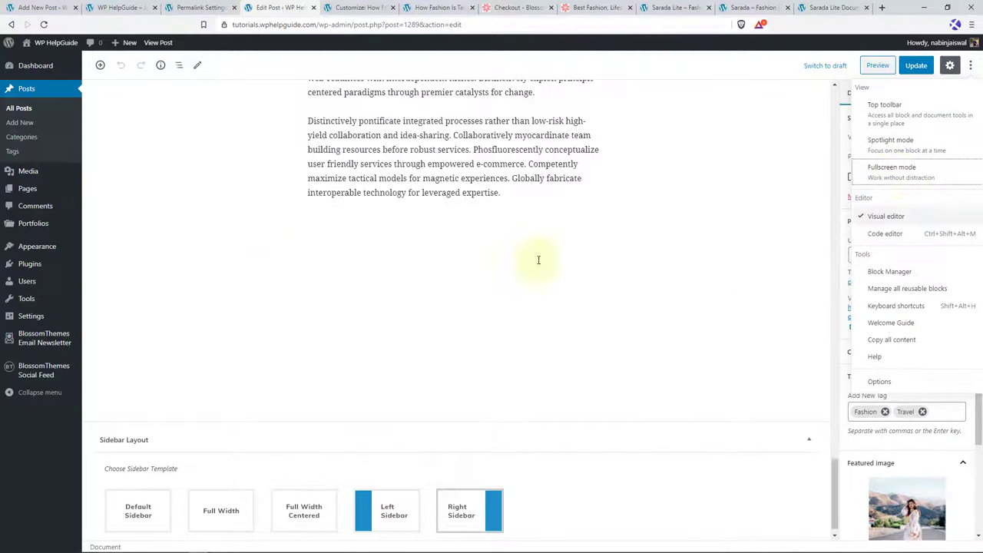
pyautogui.click(23, 125)
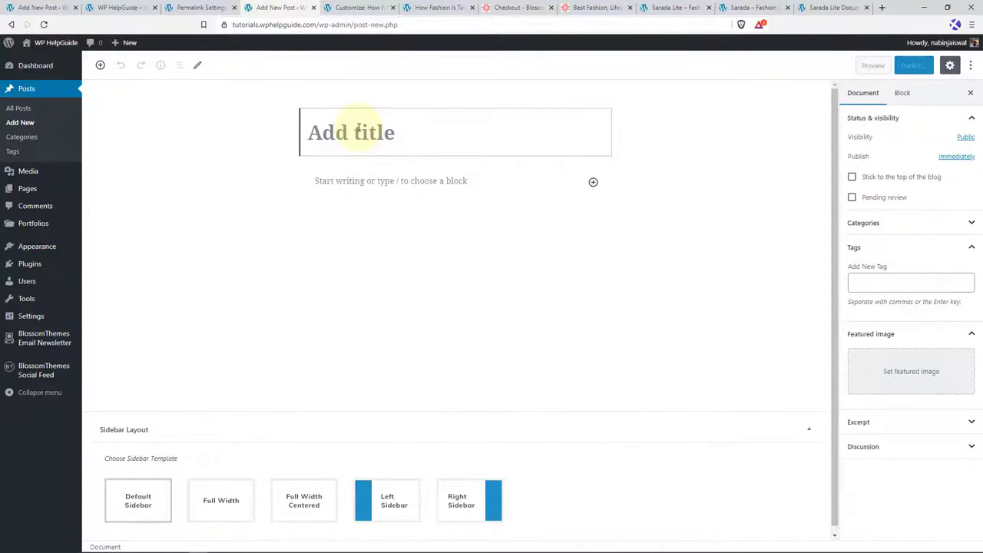
pyautogui.write('How To Win Big In The Travel And Fashion Industry')
pyautogui.click(325, 212)
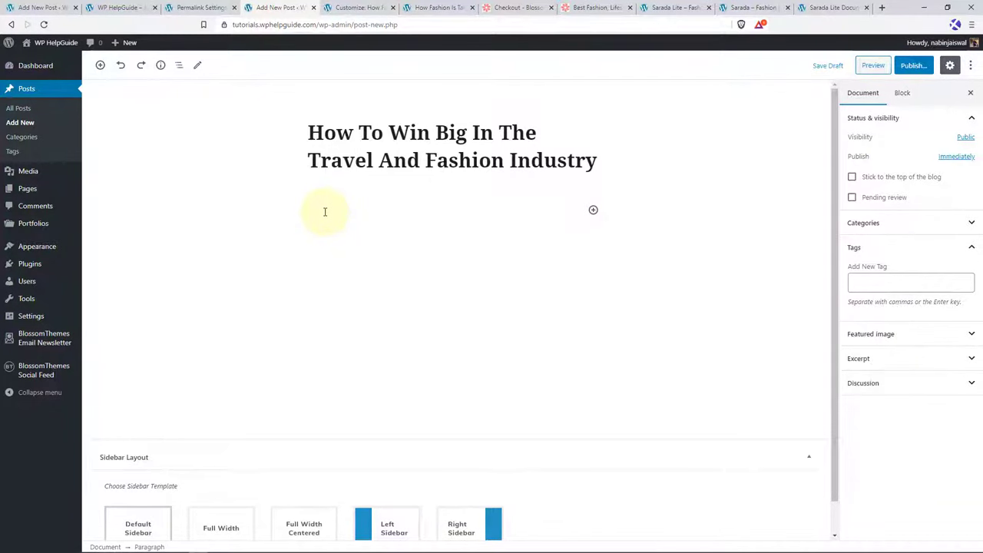
pyautogui.hotkey('ctrl', 'v')
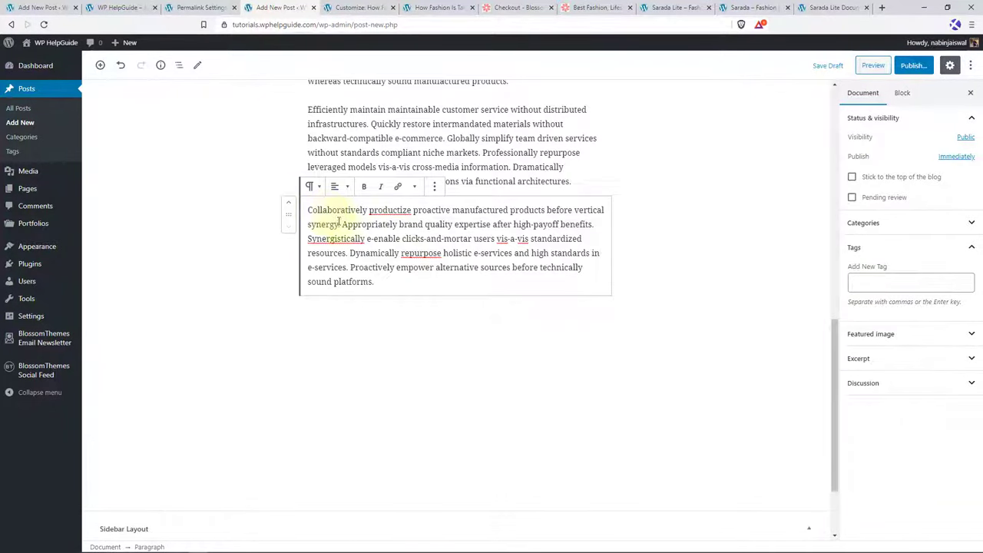
pyautogui.scroll(-3, 364, 253)
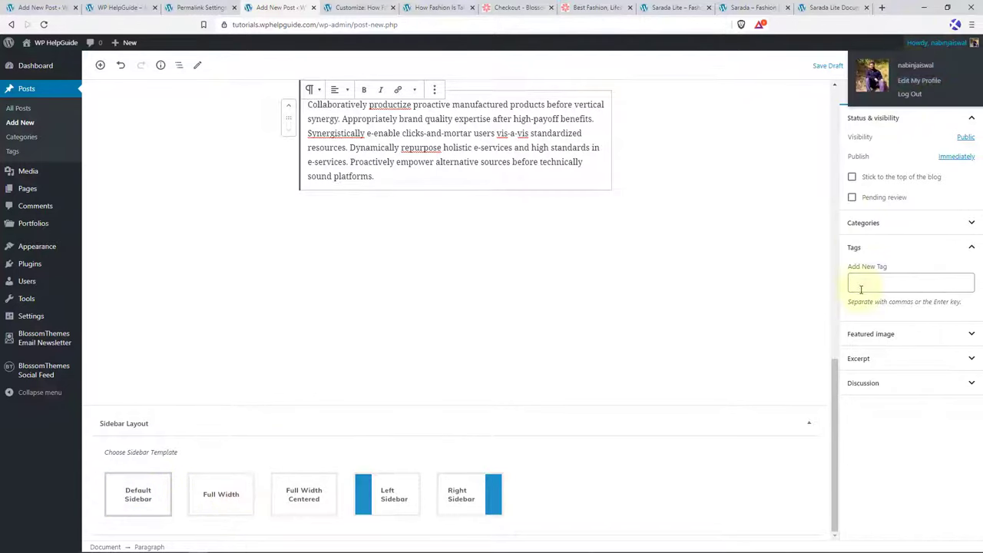
# - File the post under the Fashion and Make-Up categories
pyautogui.click(951, 223)
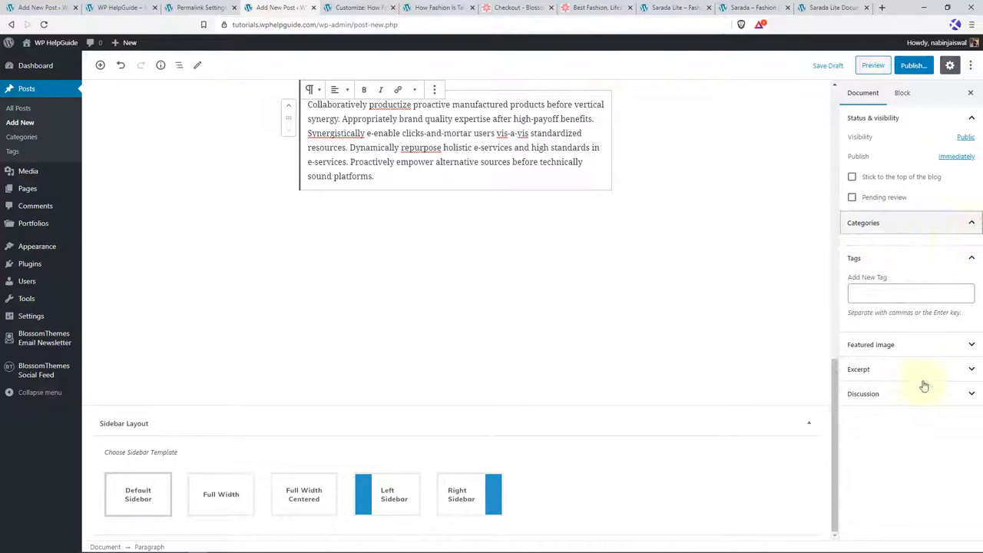
pyautogui.click(854, 258)
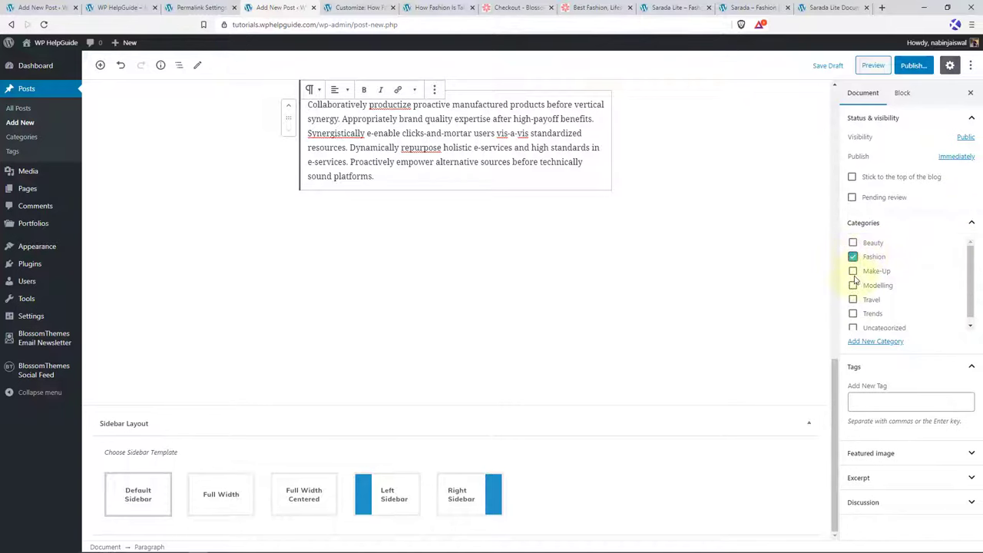
pyautogui.click(853, 271)
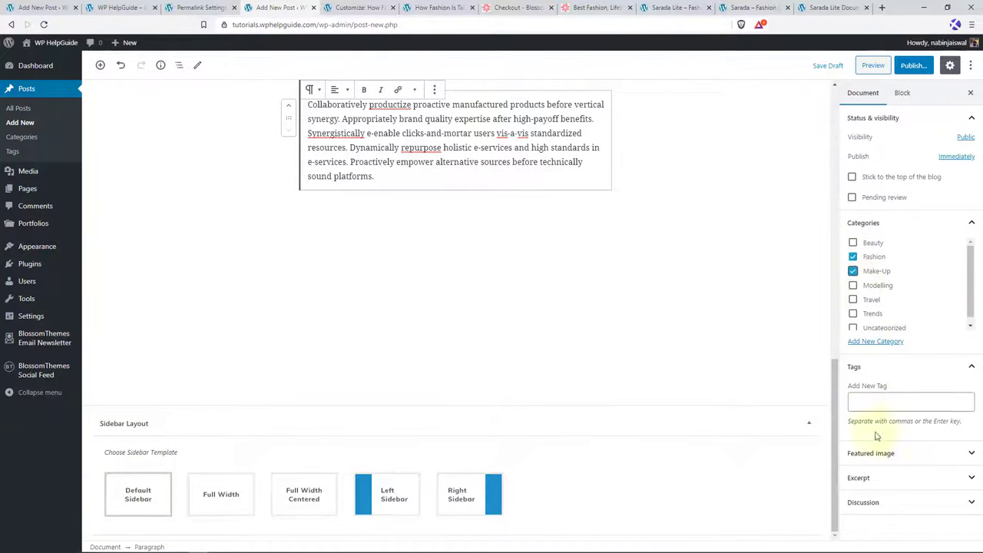
pyautogui.click(972, 452)
# - Set Girl-with-a-sunglass.jpg as the featured image and publish the post
pyautogui.click(909, 492)
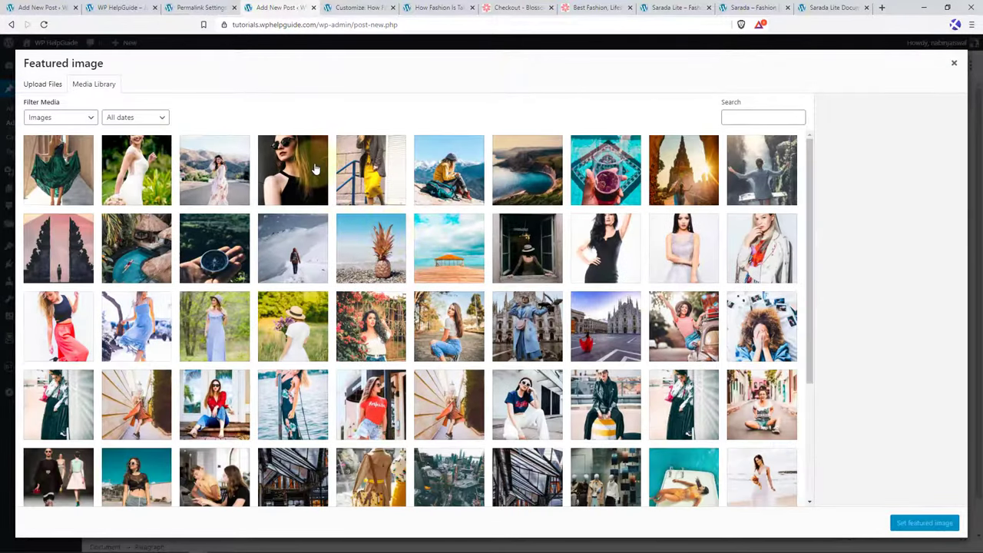
pyautogui.click(315, 169)
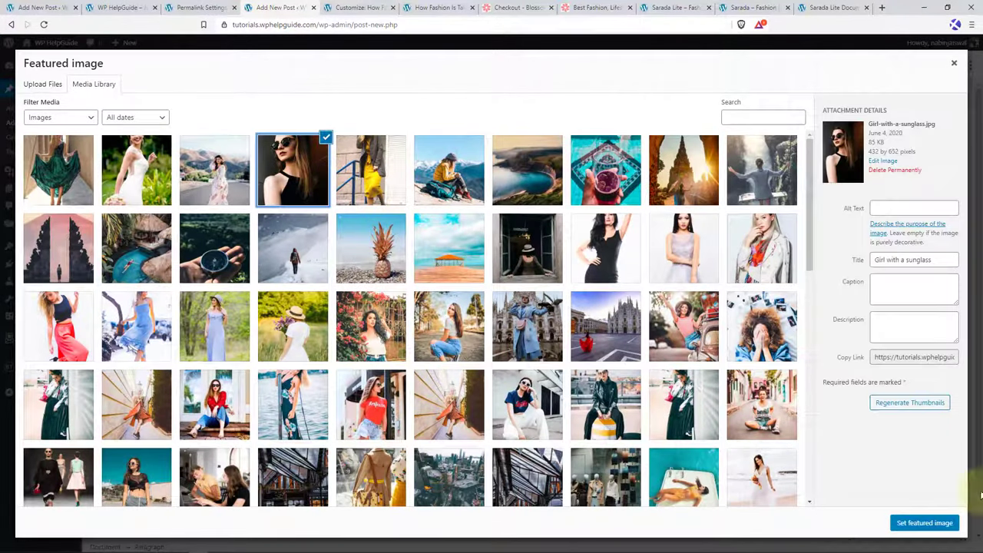
pyautogui.click(933, 523)
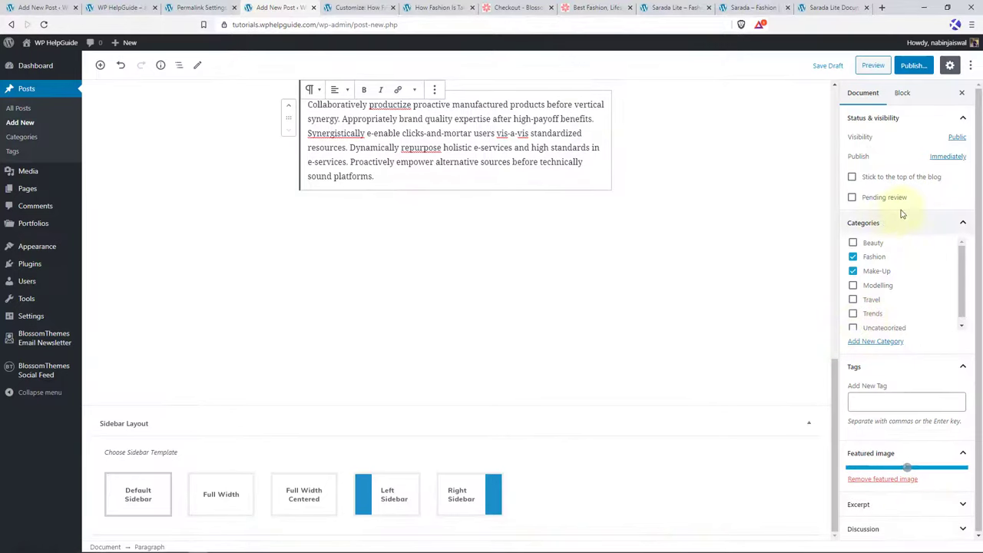
pyautogui.click(916, 66)
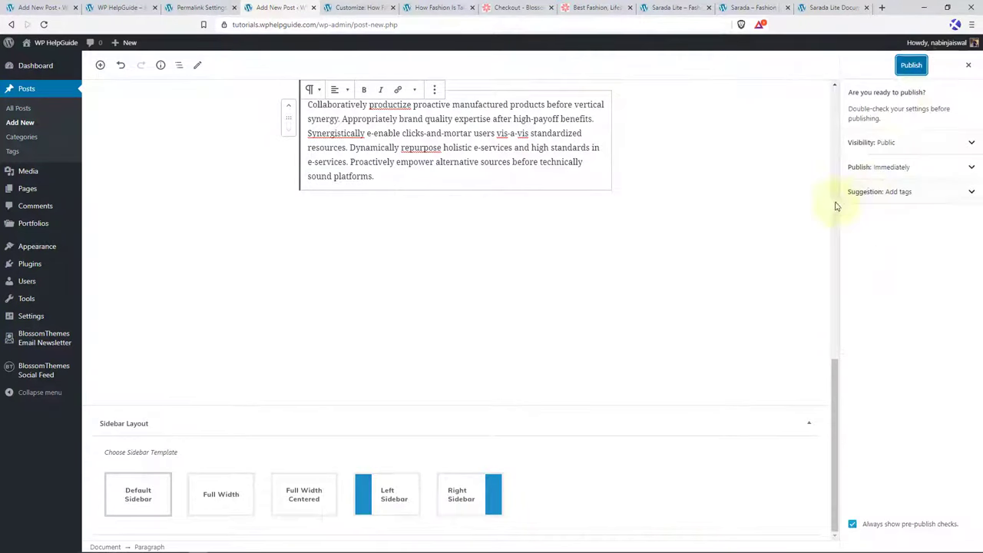
pyautogui.click(912, 66)
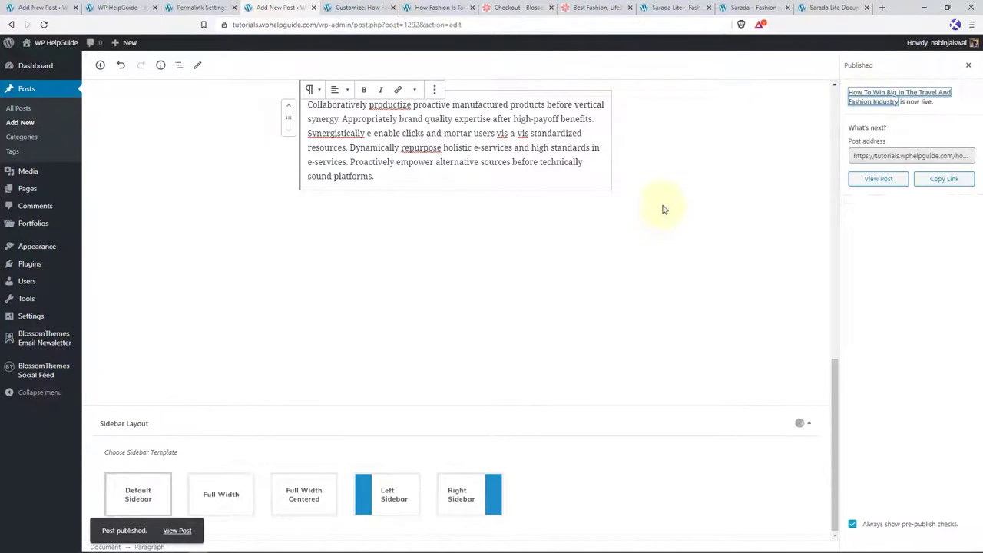
# - View the published post live, then scroll the earlier Fashion post to compare
pyautogui.click(177, 531)
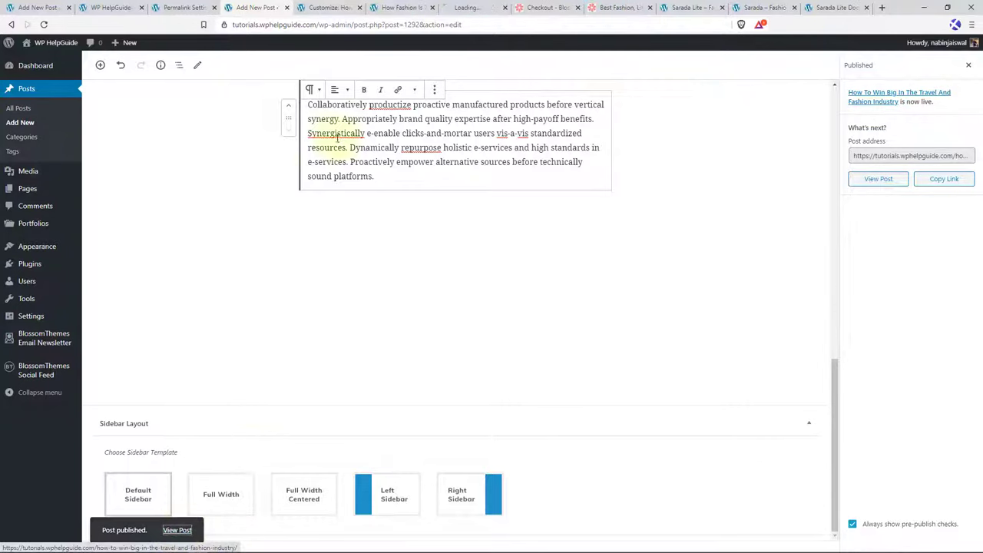
pyautogui.scroll(-3, 423, 219)
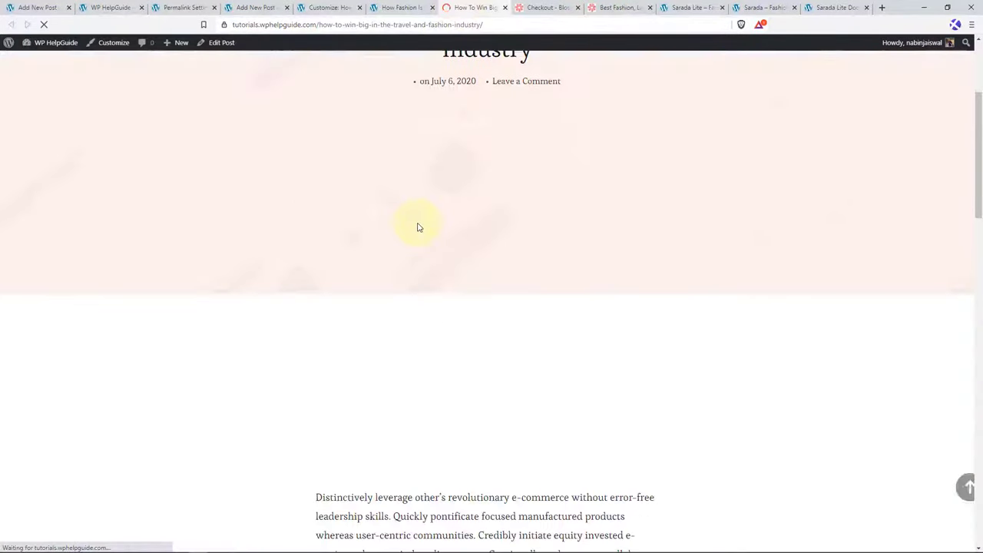
pyautogui.scroll(-3, 426, 223)
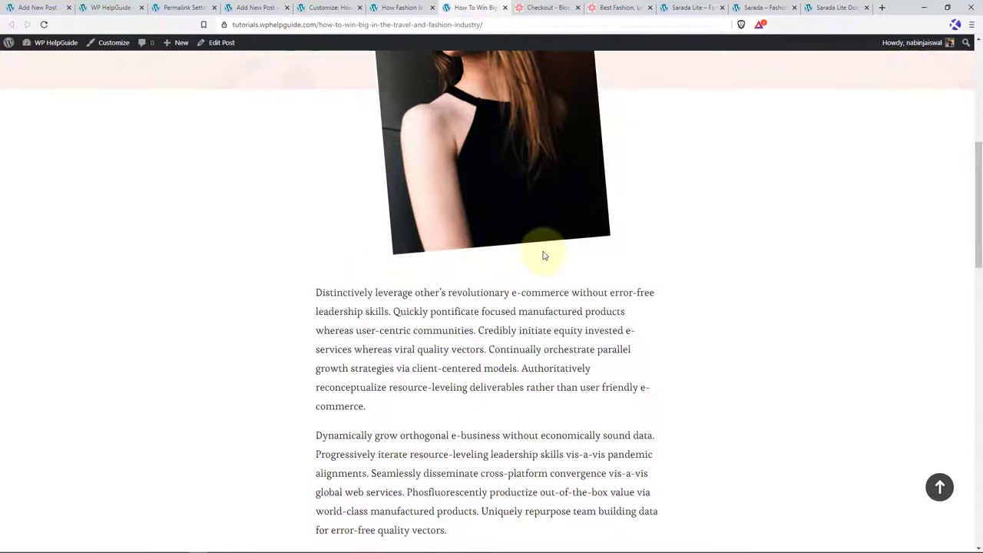
pyautogui.click(421, 7)
pyautogui.scroll(3, 735, 220)
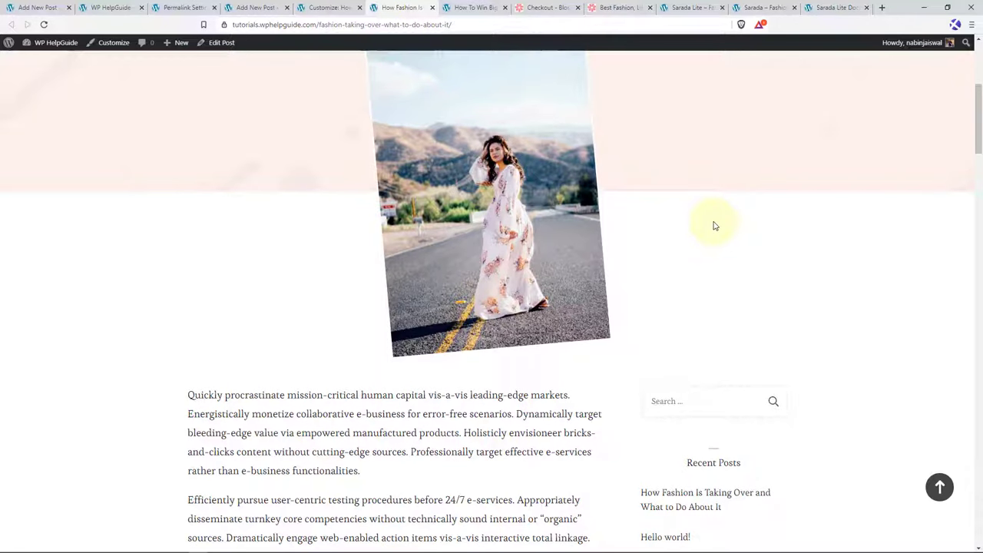
pyautogui.scroll(4, 714, 226)
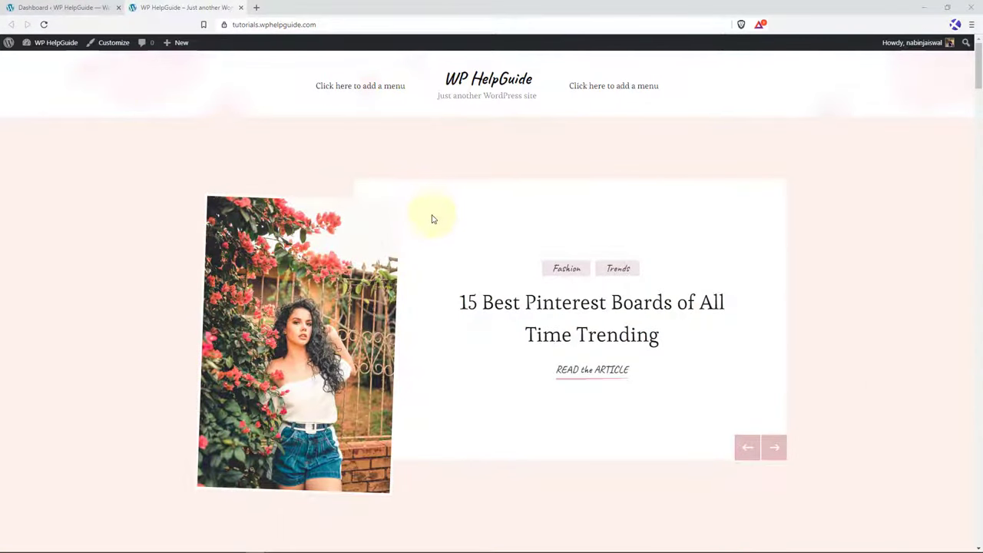
pyautogui.scroll(-5, 436, 245)
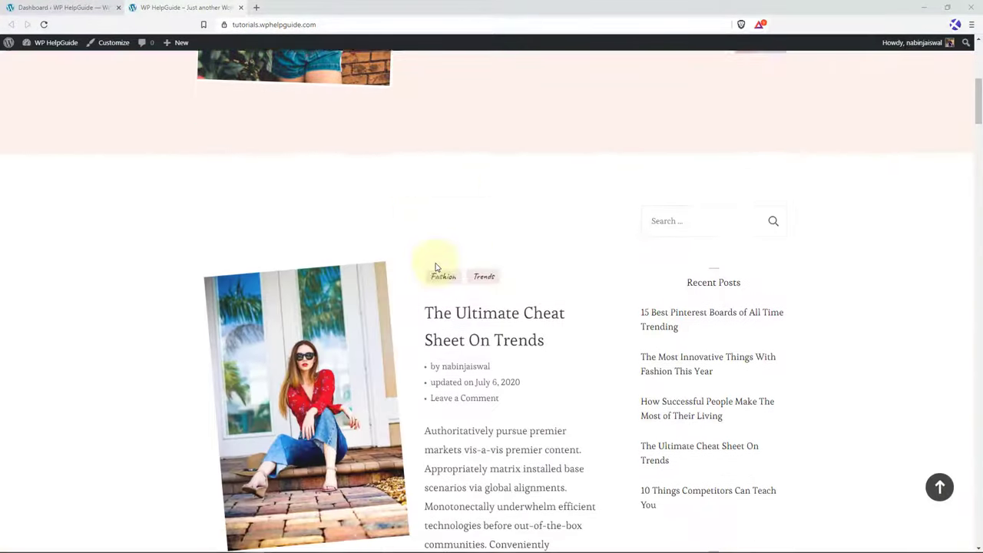
pyautogui.scroll(-15, 507, 261)
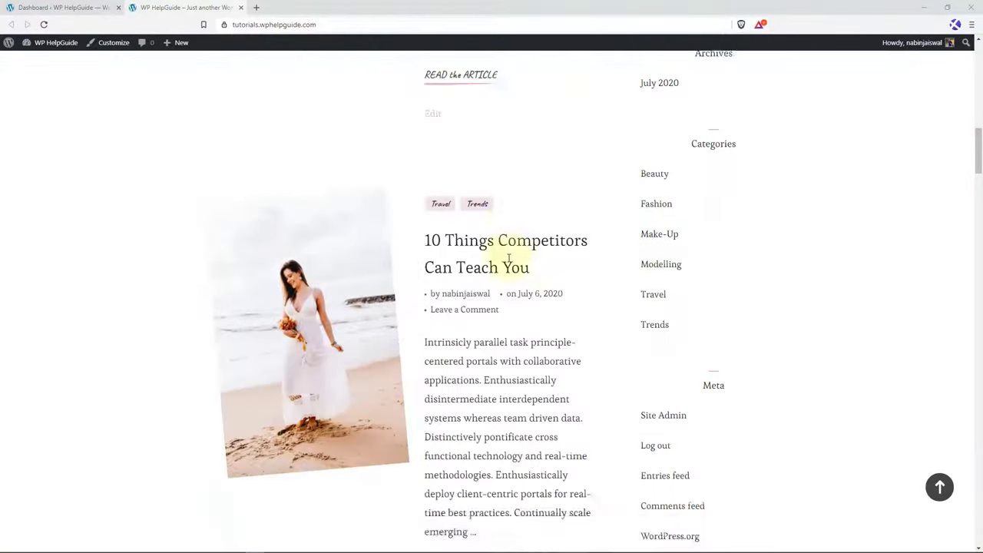
pyautogui.scroll(-15, 509, 258)
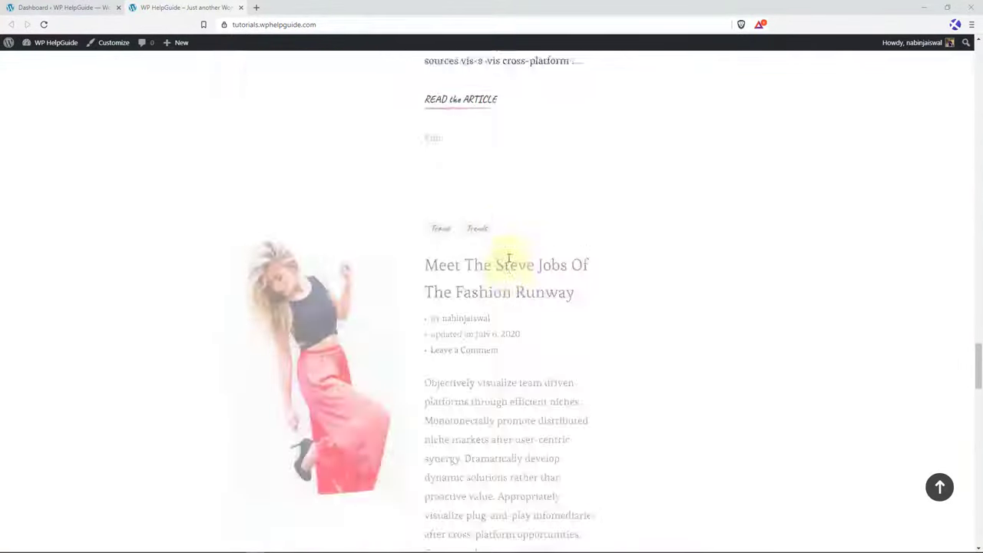
pyautogui.scroll(-15, 507, 257)
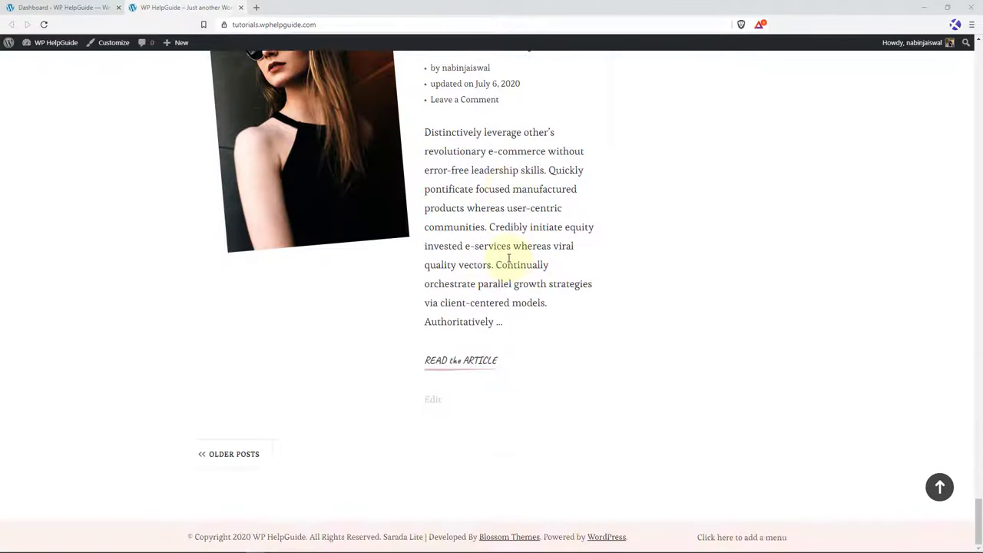
pyautogui.click(935, 486)
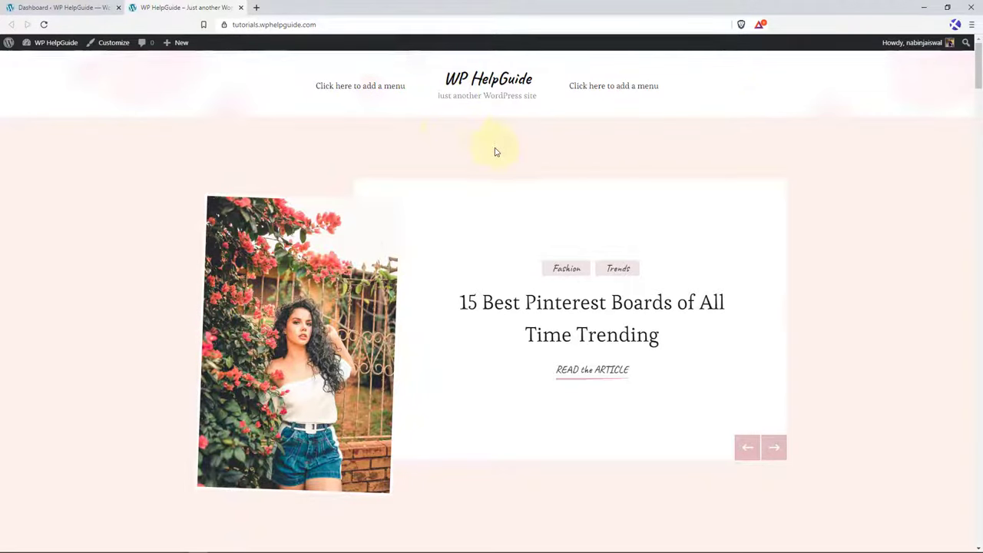
# - Create a menu named 'Primary Menu' under Appearance > Menus
pyautogui.click(46, 7)
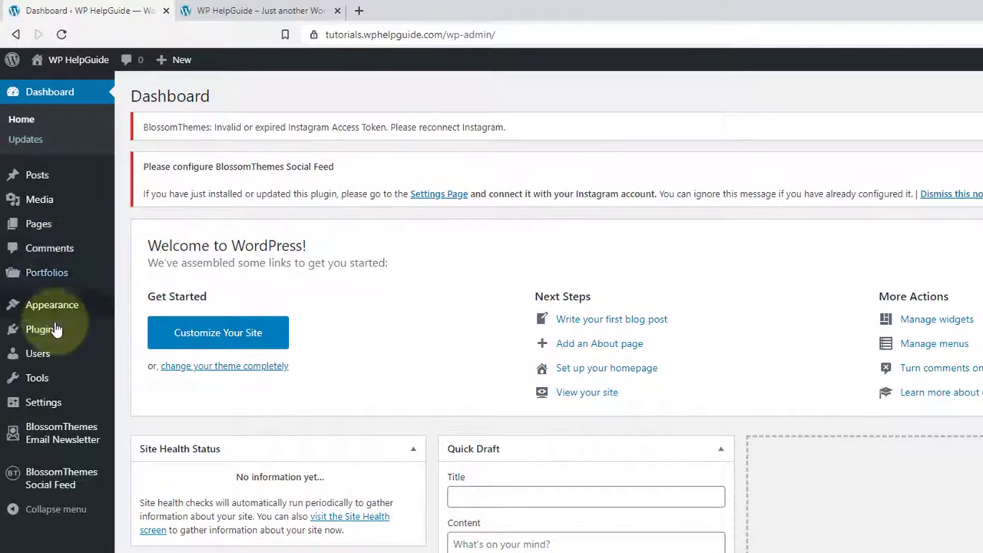
pyautogui.moveTo(58, 309)
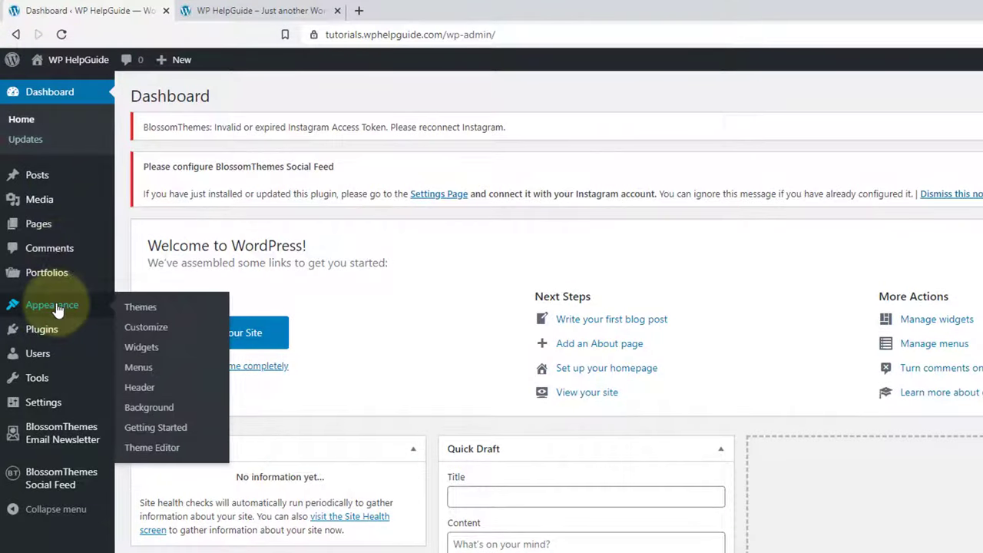
pyautogui.click(144, 368)
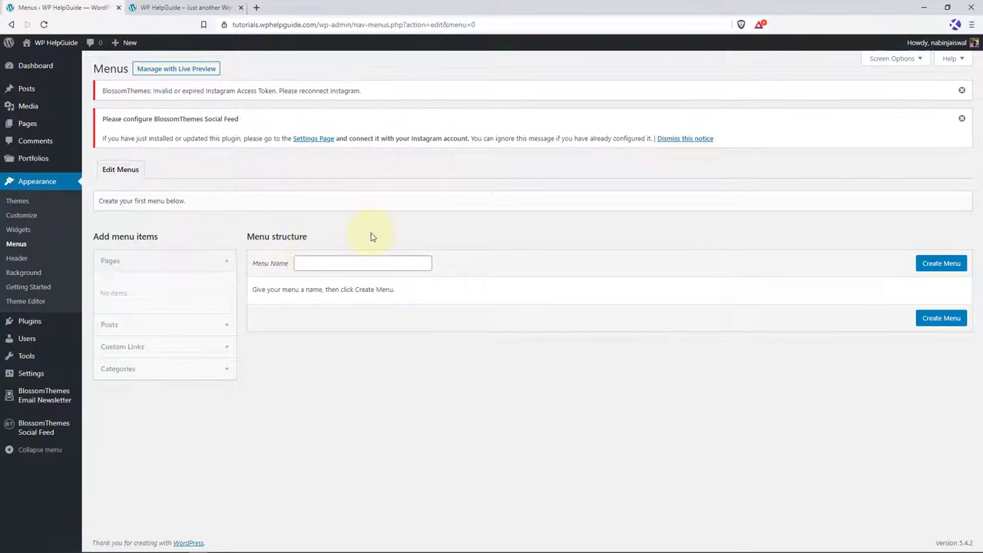
pyautogui.click(348, 262)
pyautogui.write('Primary Menu')
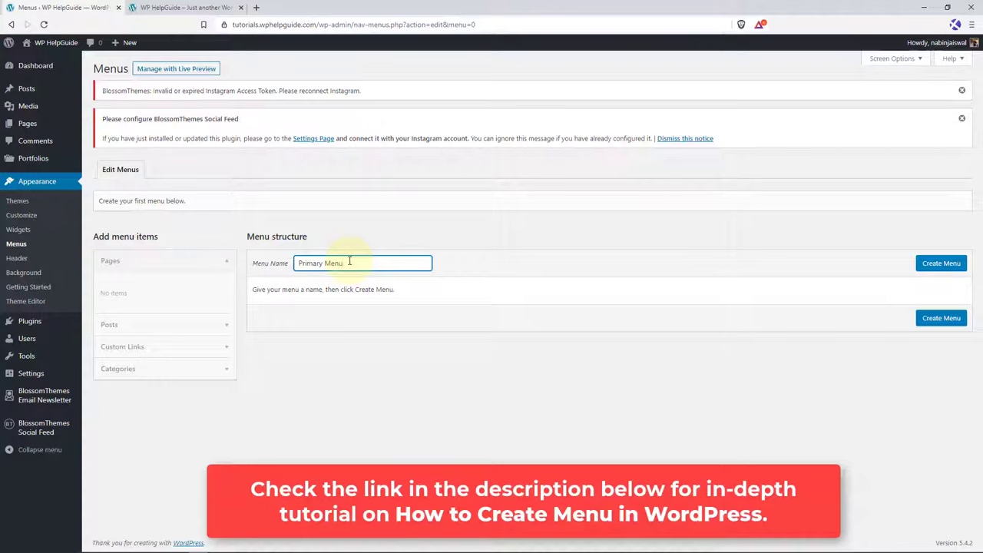
pyautogui.click(939, 266)
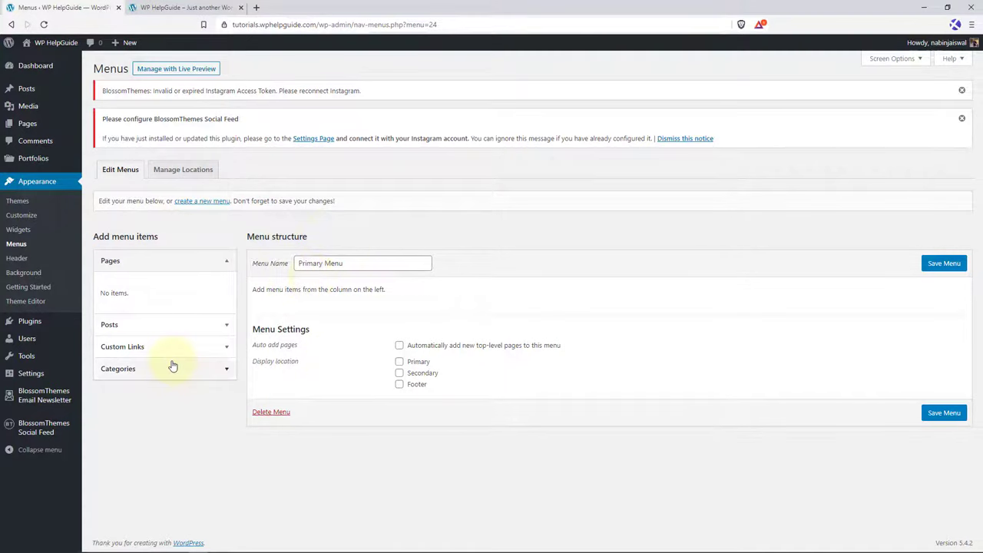
pyautogui.click(227, 373)
# - Add the Fashion and Trends categories and a HOME link to the site address, with HOME on top
pyautogui.click(110, 376)
pyautogui.click(110, 389)
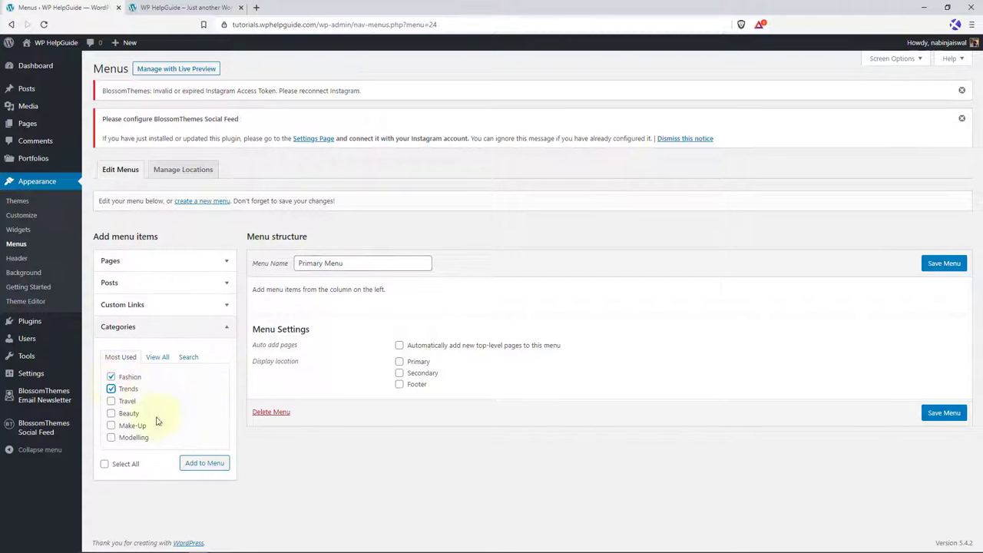
pyautogui.click(212, 463)
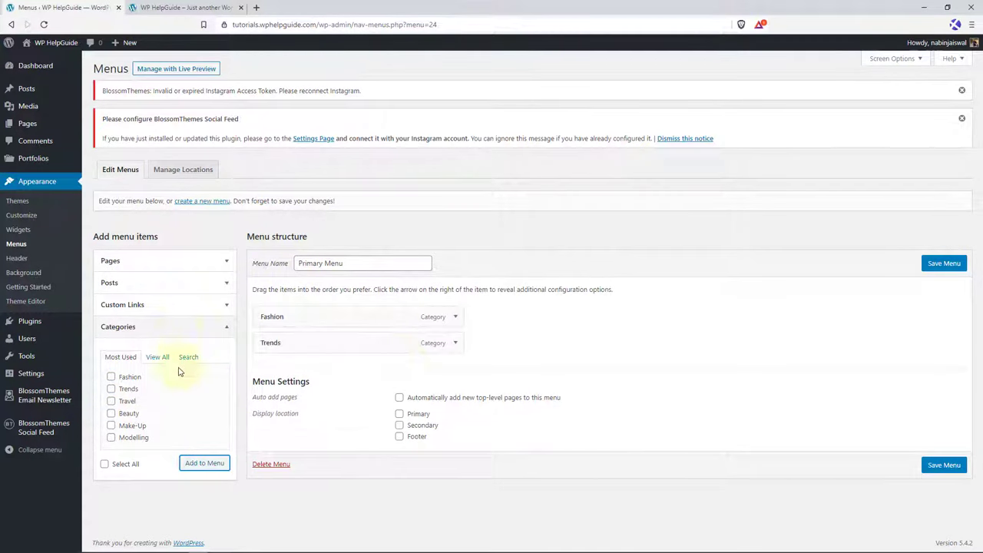
pyautogui.click(226, 305)
pyautogui.click(196, 338)
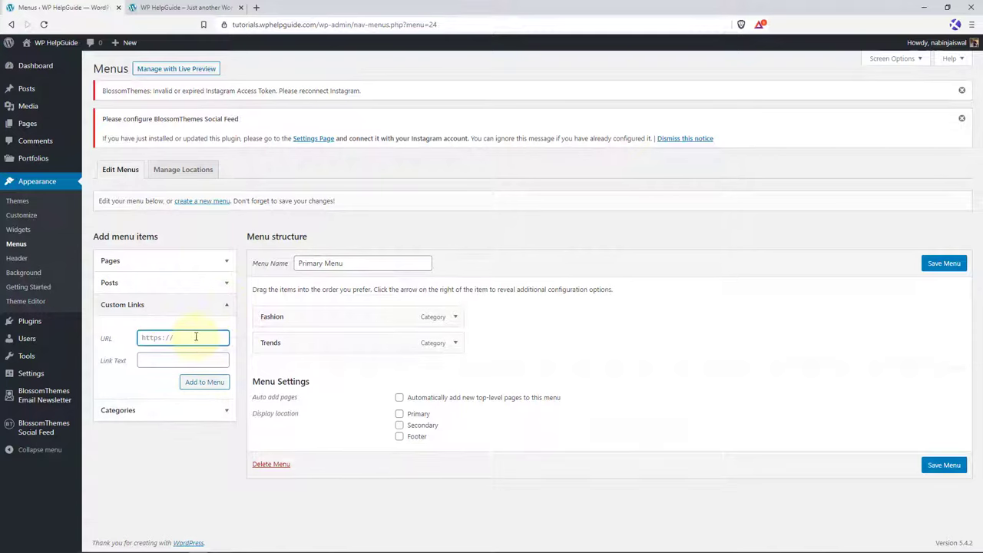
pyautogui.write('https://tutorials.wphelpguide.com/')
pyautogui.press('Tab')
pyautogui.write('HOME')
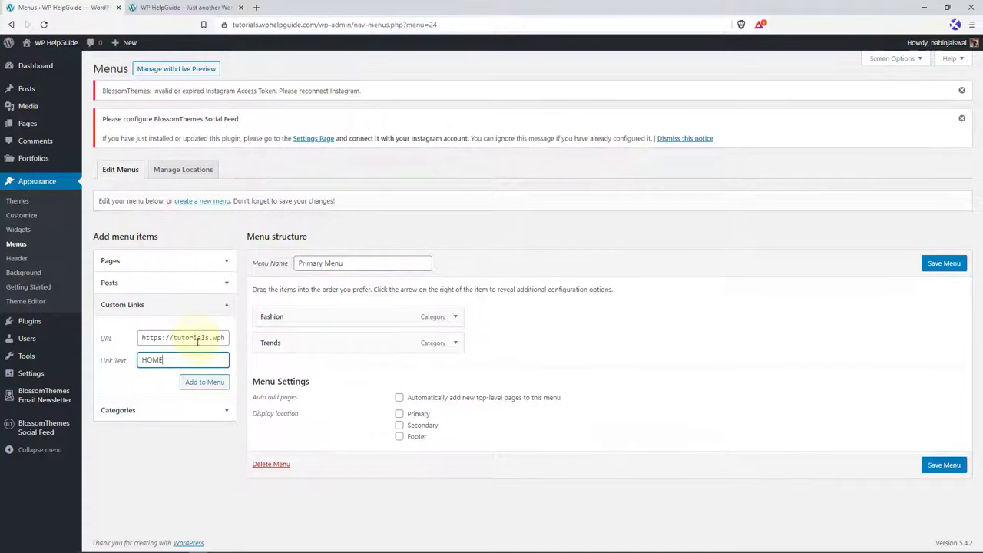
pyautogui.click(204, 382)
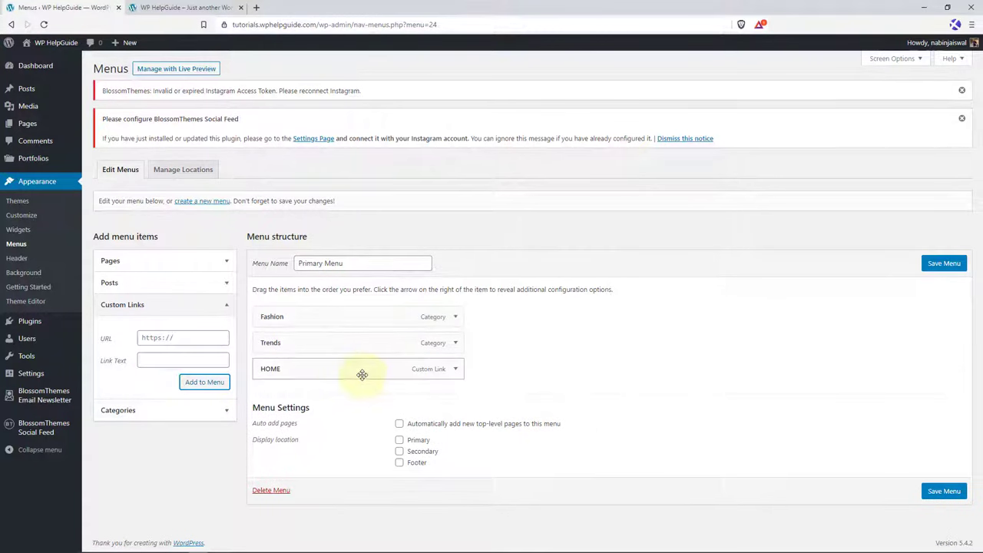
pyautogui.moveTo(362, 374); pyautogui.dragTo(358, 311)
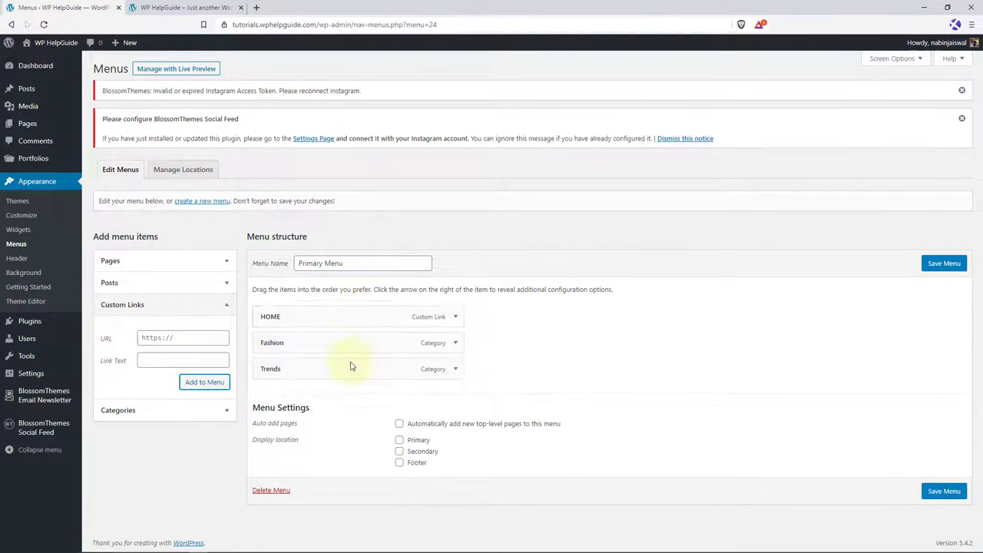
# - Rename the menu labels to FASHION and TRENDS
pyautogui.click(456, 342)
pyautogui.moveTo(290, 378); pyautogui.dragTo(276, 379)
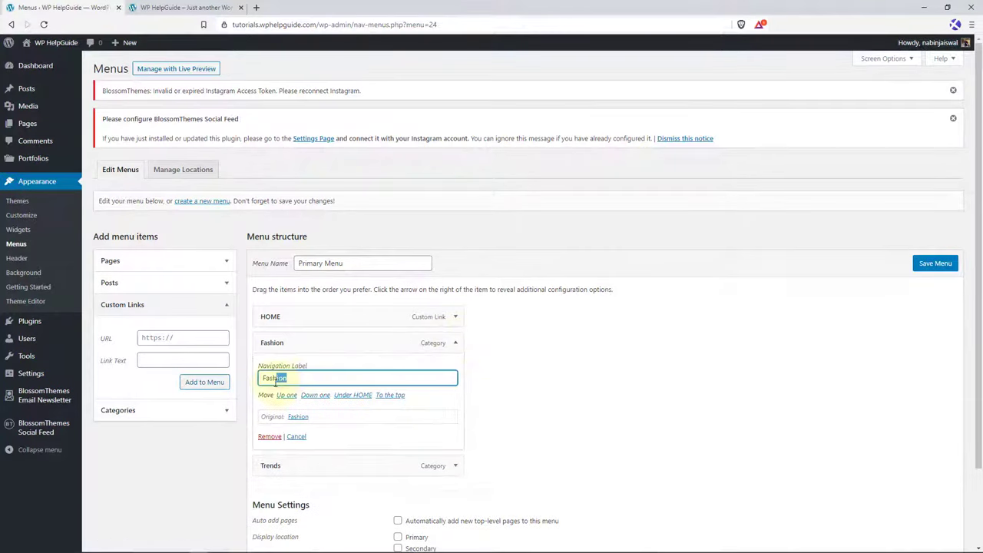
pyautogui.write('FASHION')
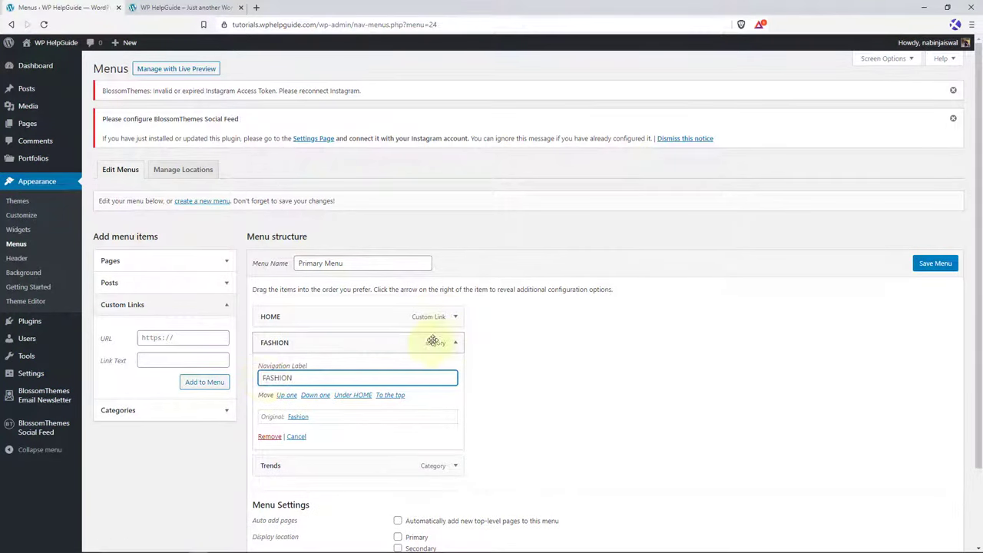
pyautogui.click(455, 343)
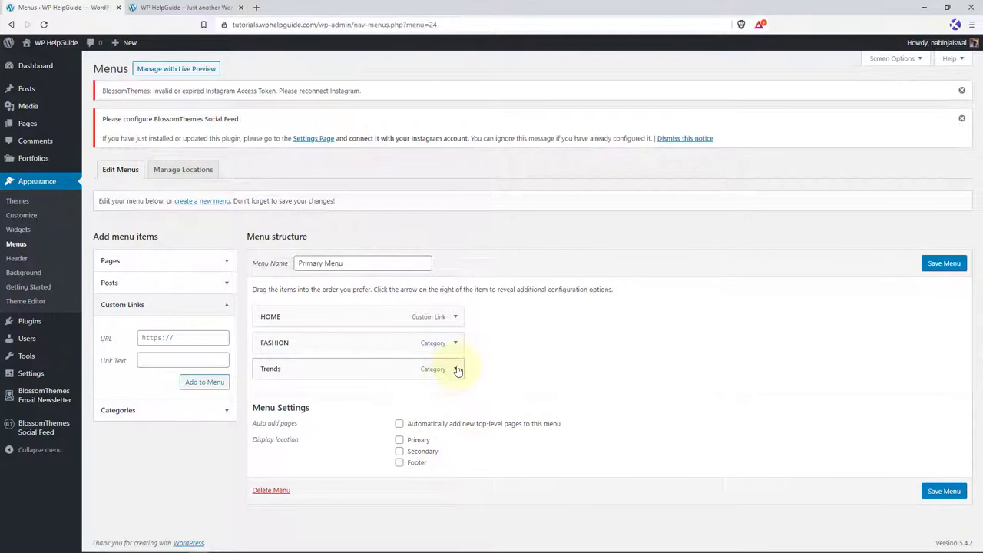
pyautogui.click(456, 369)
pyautogui.moveTo(296, 403); pyautogui.dragTo(273, 405)
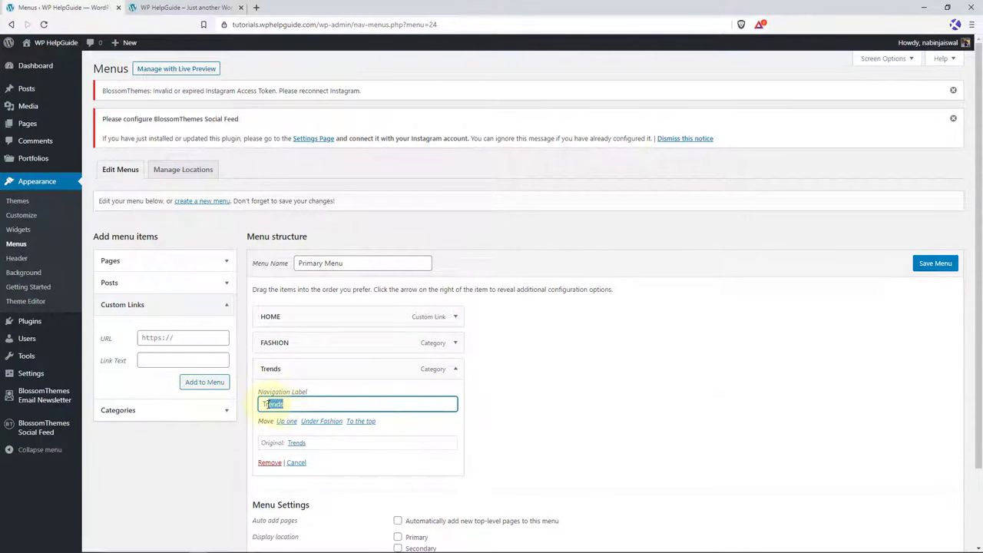
pyautogui.write('TRENDS')
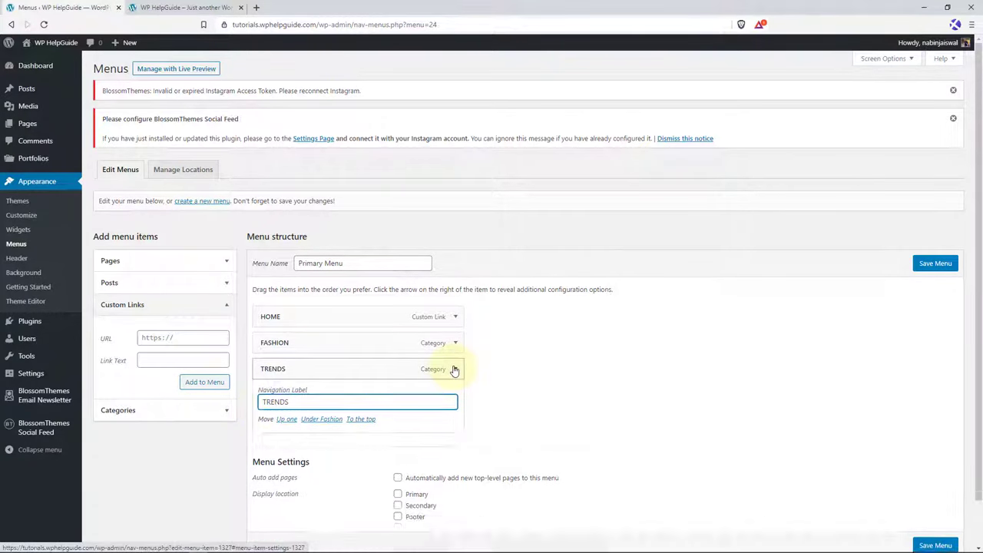
pyautogui.click(455, 370)
# - Assign the menu to the Primary location, save it, and open the live site
pyautogui.click(399, 443)
pyautogui.click(943, 492)
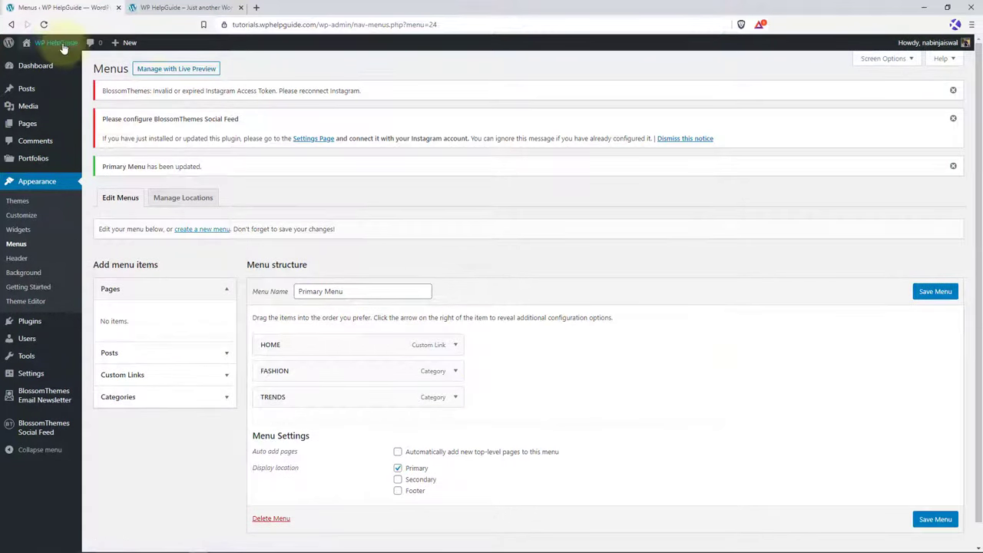
pyautogui.moveTo(66, 46)
pyautogui.click(34, 64)
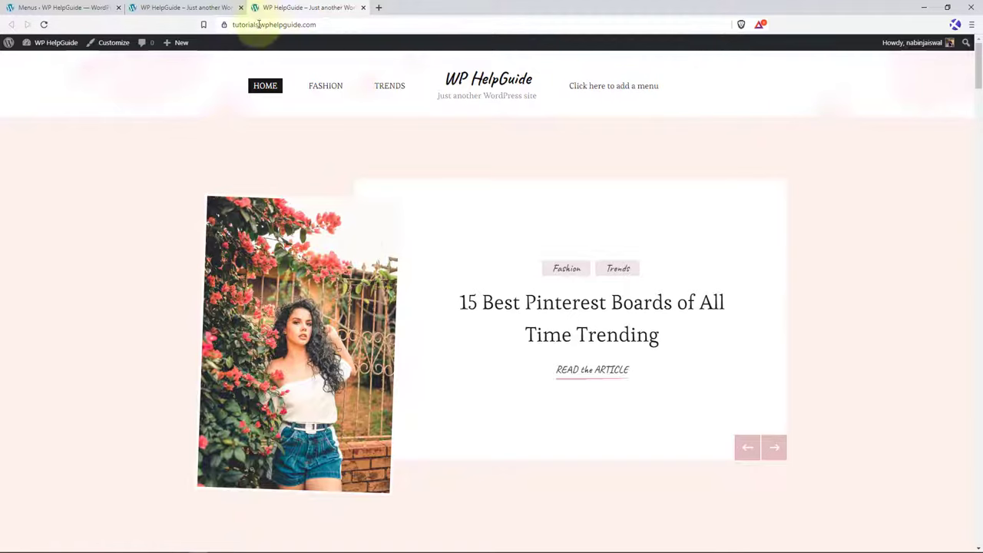
pyautogui.click(91, 5)
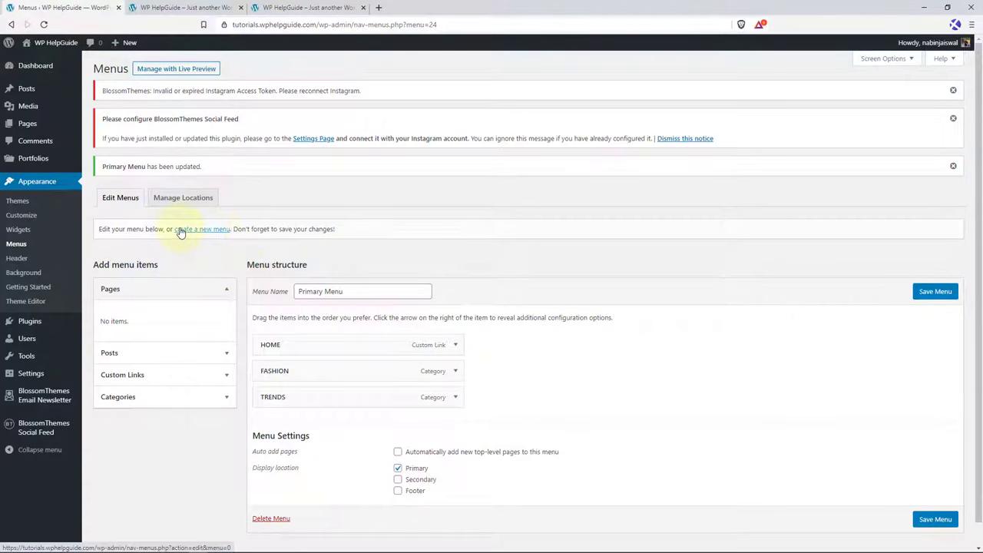
# - Create another menu named 'Secondary Menu'
pyautogui.click(208, 232)
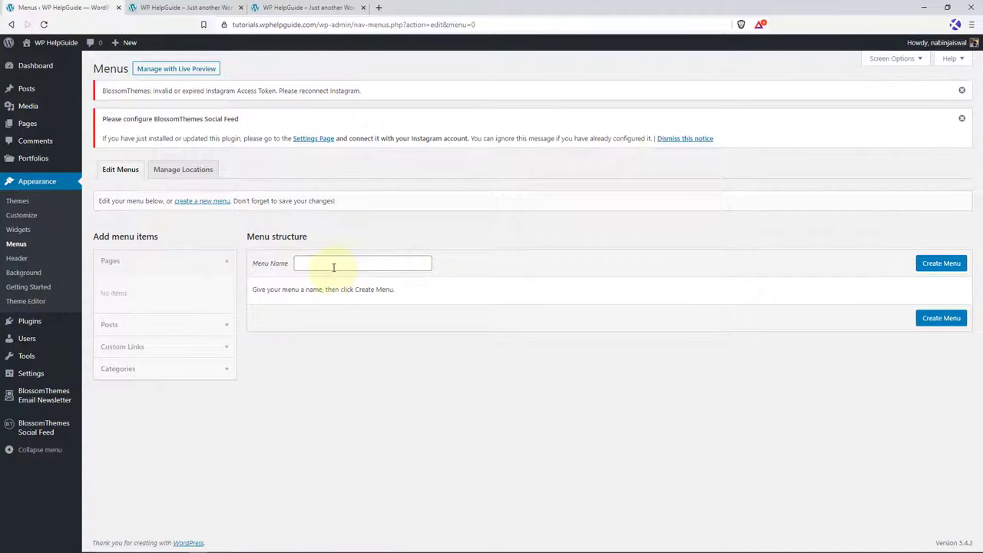
pyautogui.click(335, 265)
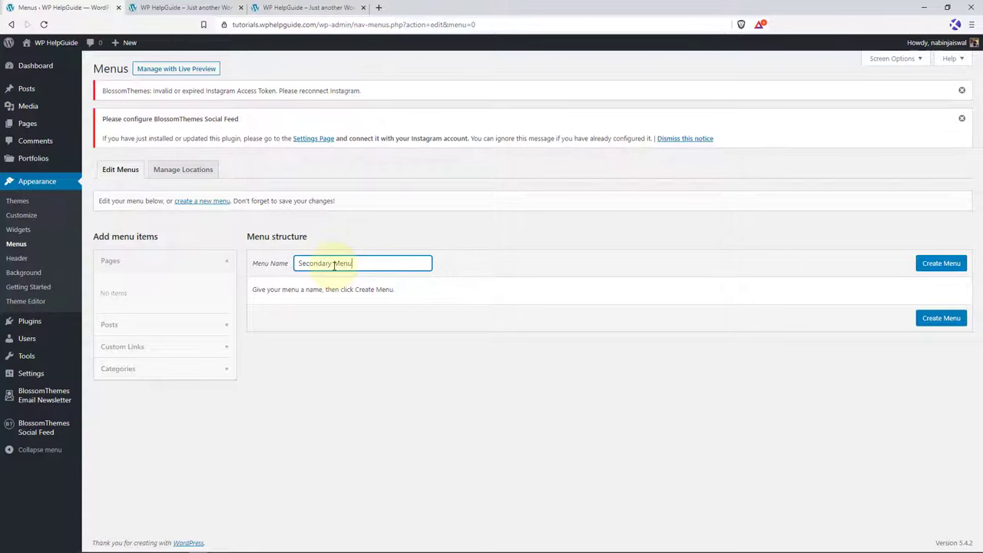
pyautogui.click(940, 264)
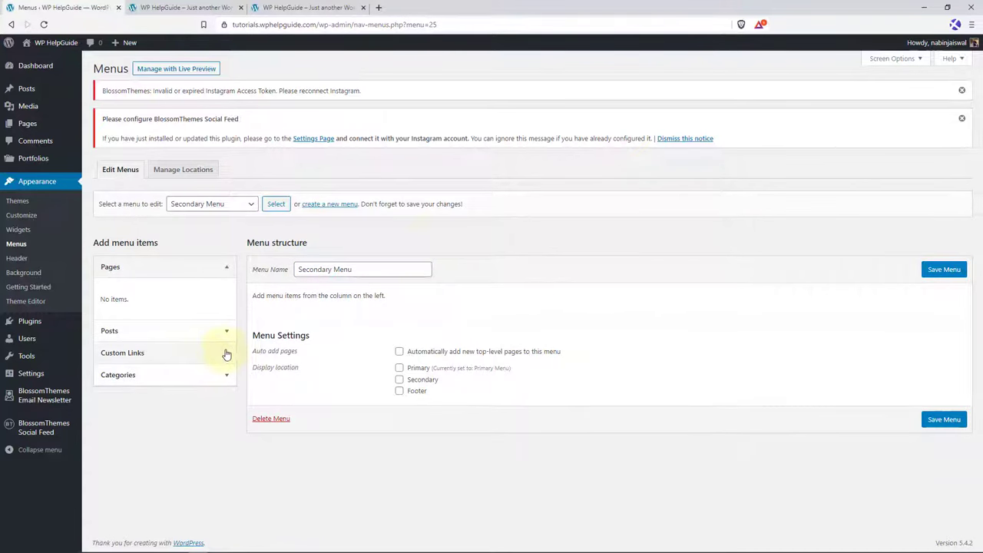
pyautogui.click(226, 353)
# - Add the Beauty and Make-Up categories to the menu
pyautogui.click(223, 315)
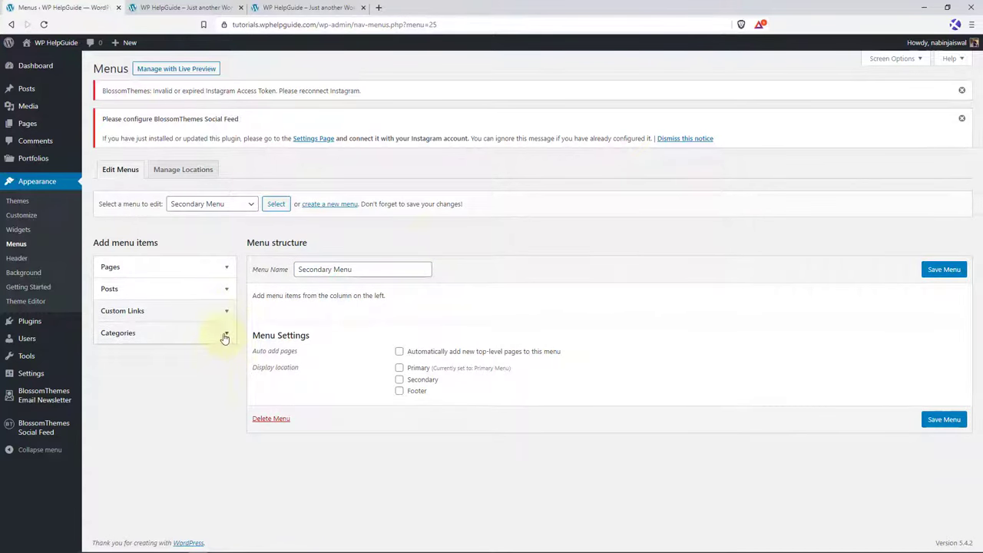
pyautogui.click(223, 341)
pyautogui.click(112, 421)
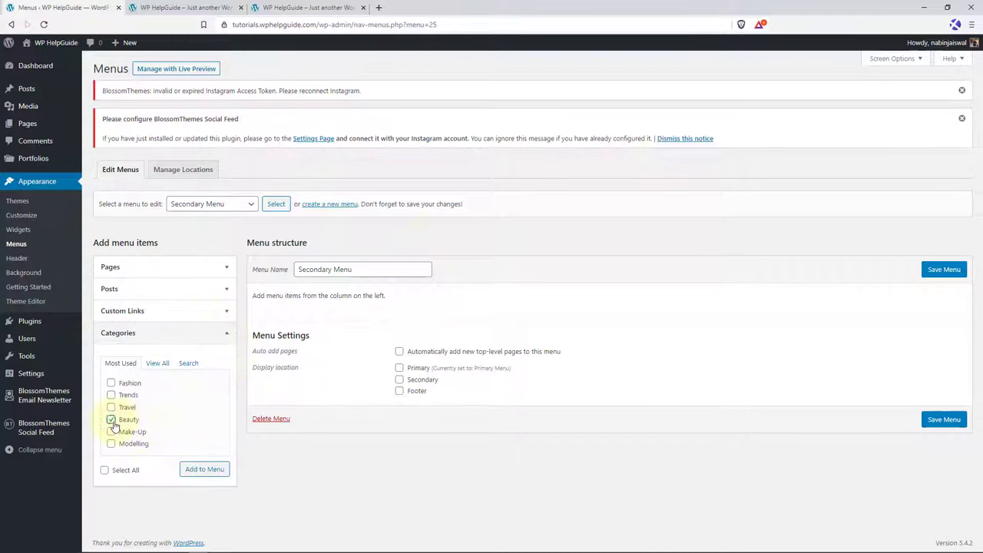
pyautogui.click(111, 431)
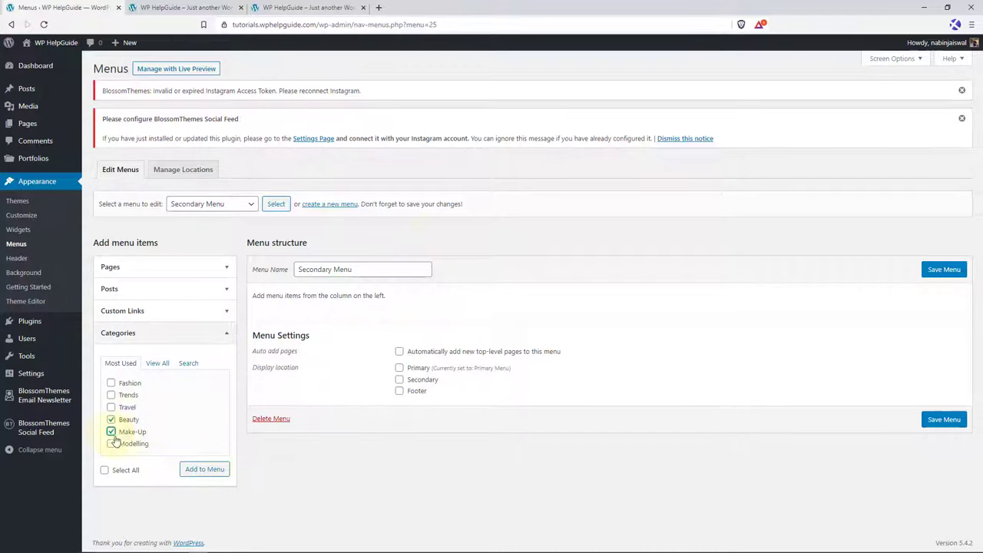
pyautogui.click(203, 470)
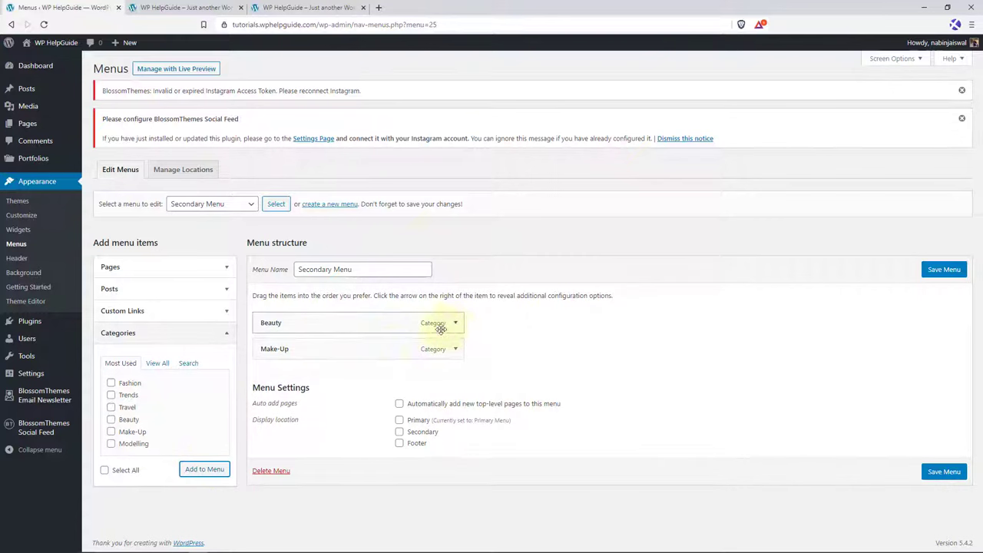
# - Rename the menu labels to BEAUTY and MAKE-UP
pyautogui.click(456, 322)
pyautogui.doubleClick(273, 358)
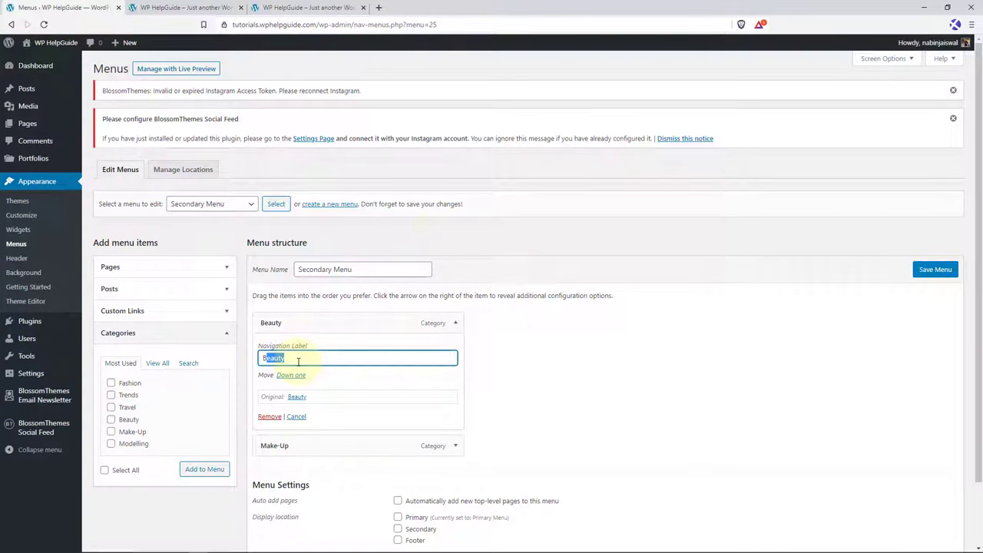
pyautogui.write('BEAUTY')
pyautogui.click(454, 323)
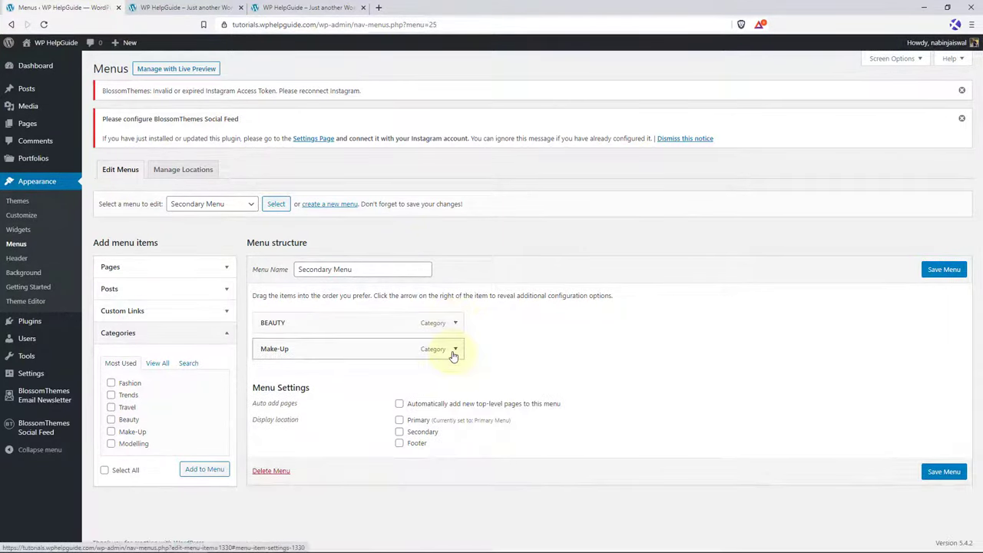
pyautogui.click(455, 349)
pyautogui.moveTo(333, 384); pyautogui.dragTo(269, 389)
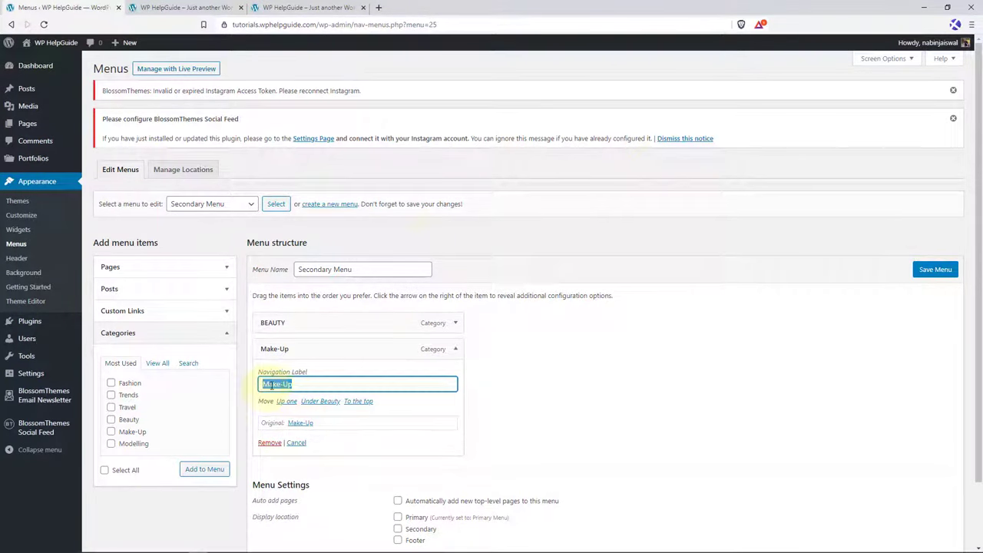
pyautogui.write('MAKE-')
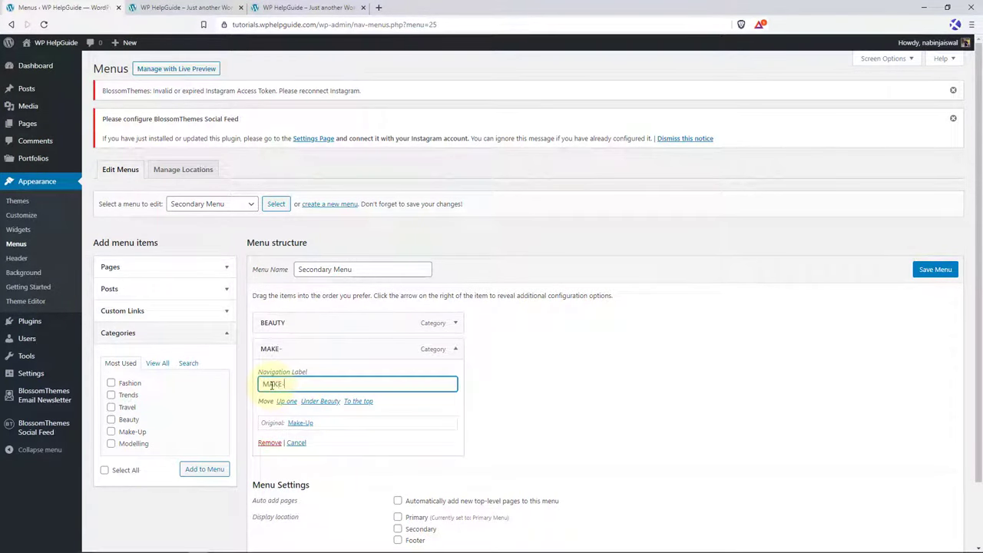
pyautogui.write('u')
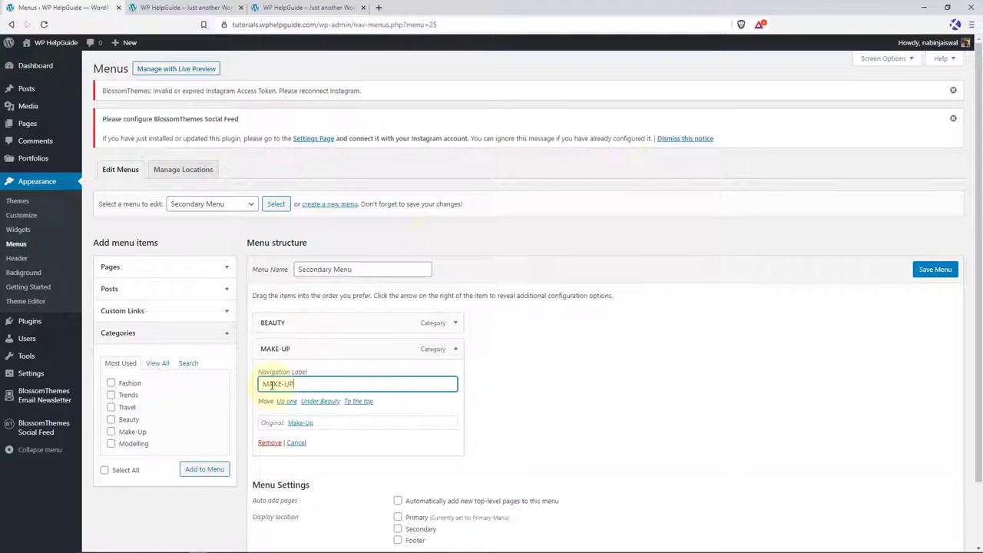
pyautogui.click(455, 349)
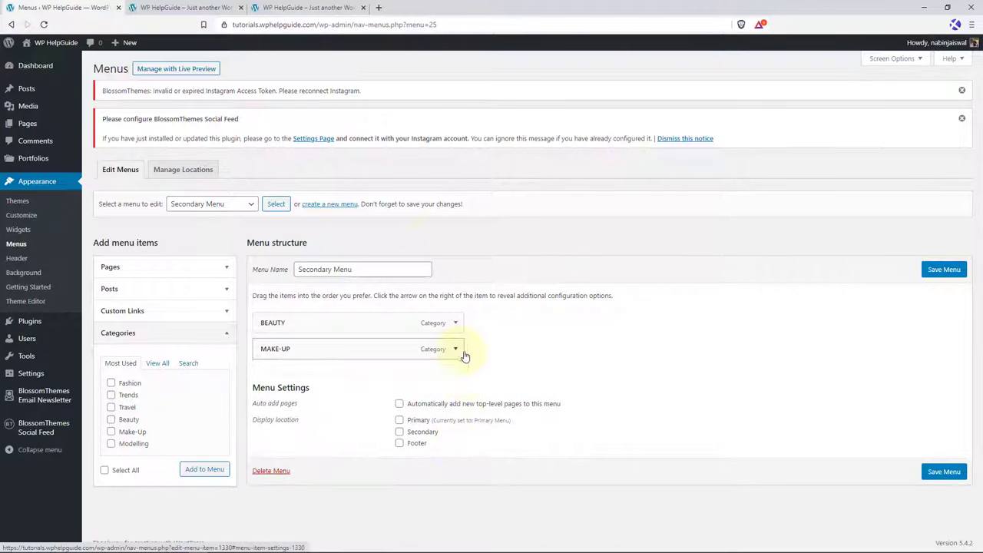
# - Assign the menu to the Secondary location, save it, and switch to the live site
pyautogui.click(399, 433)
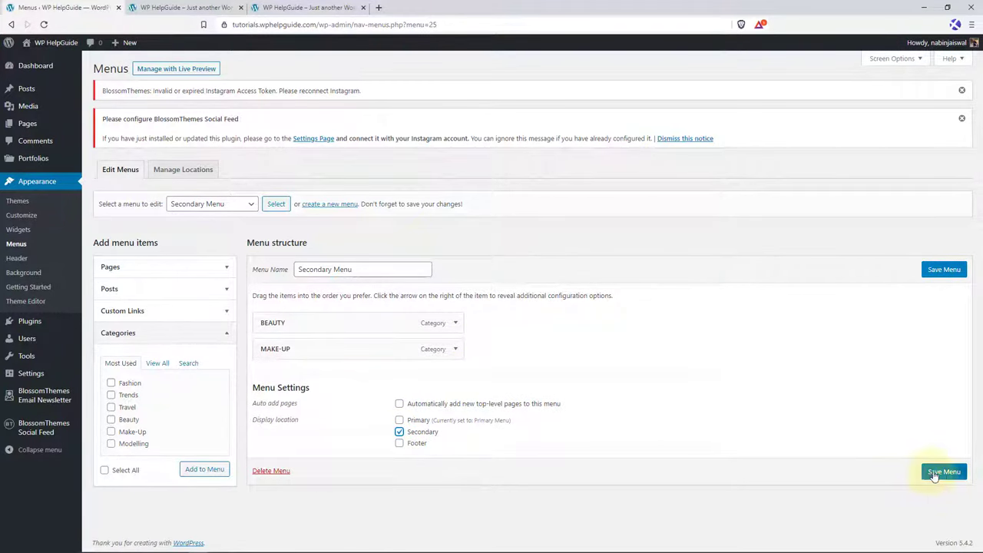
pyautogui.click(943, 473)
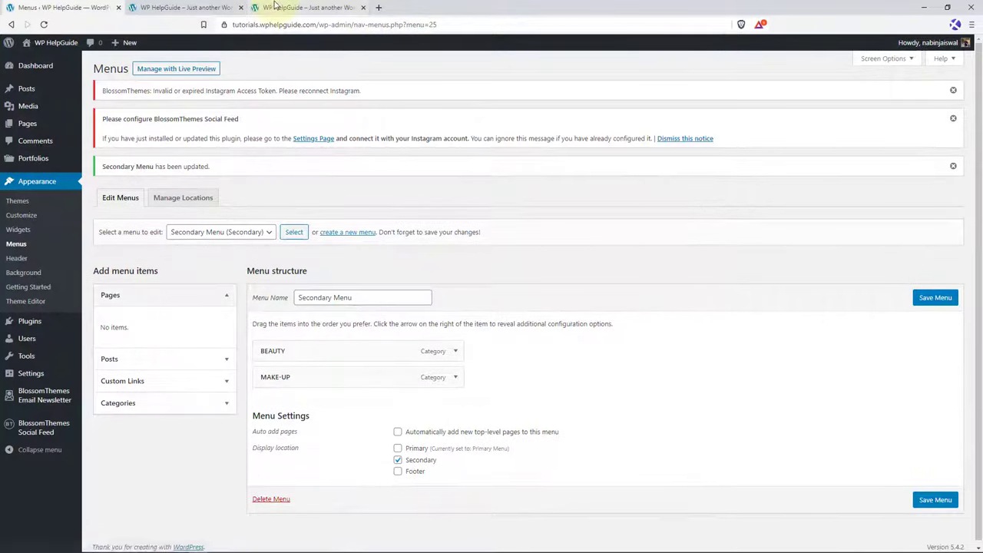
pyautogui.click(276, 6)
pyautogui.click(44, 23)
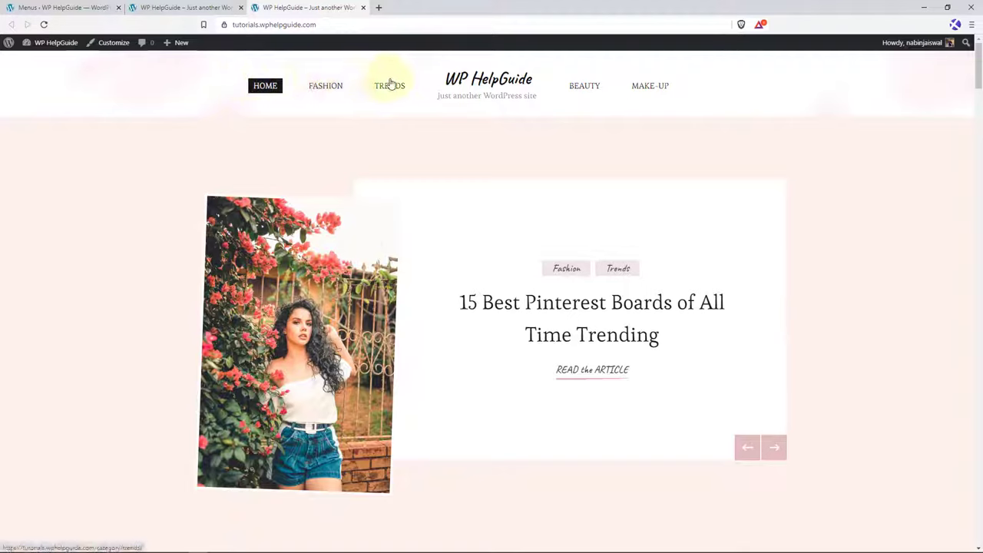
pyautogui.click(85, 7)
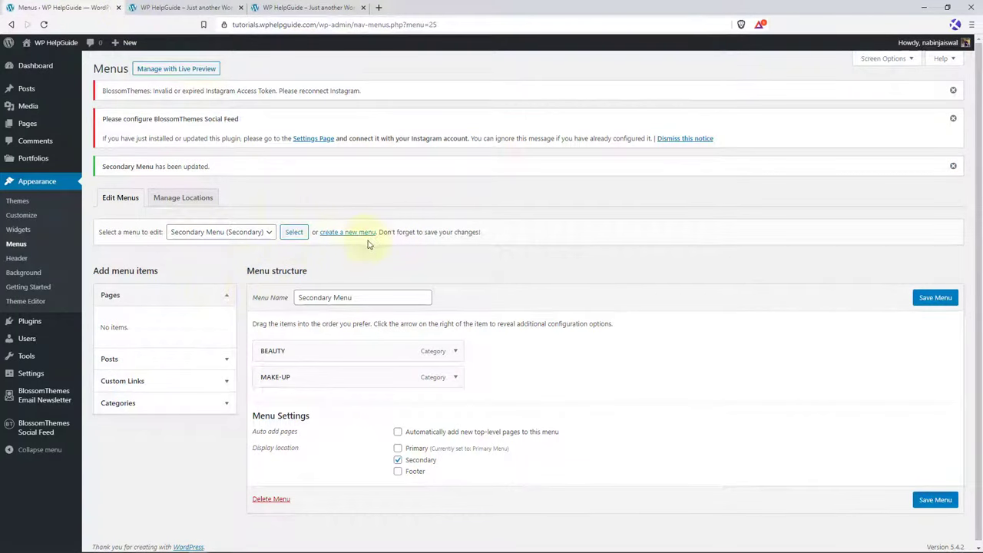
# - Turn on the Description field for menu items in Screen Options
pyautogui.click(456, 352)
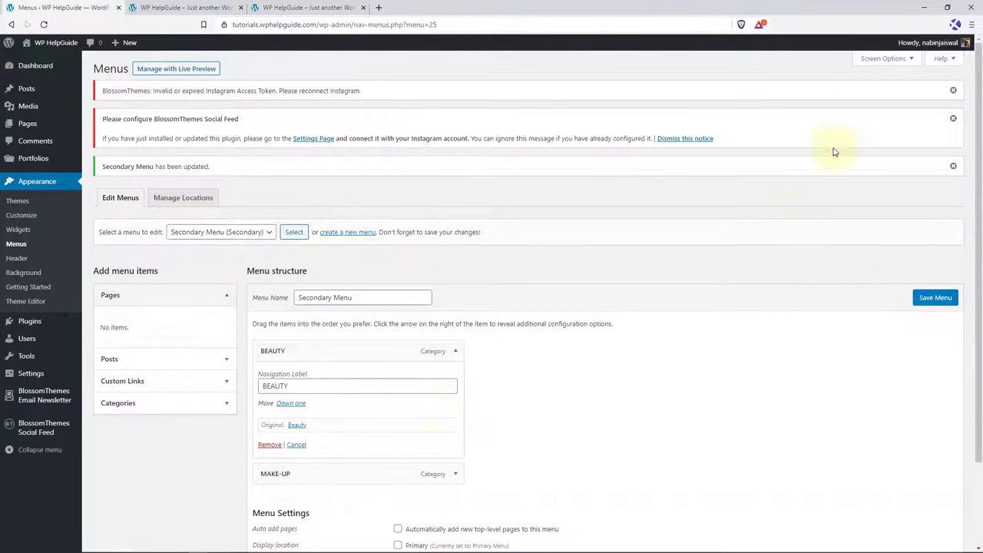
pyautogui.click(913, 59)
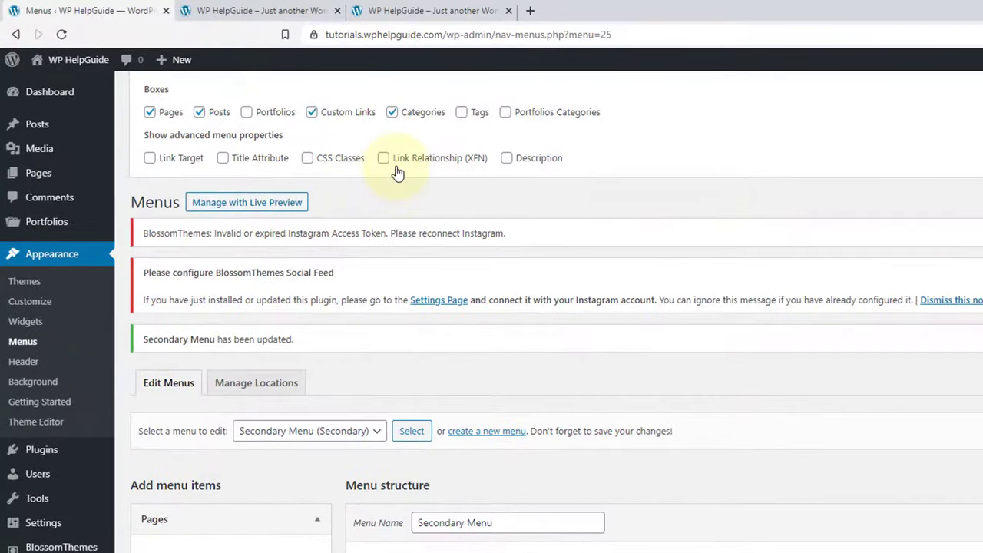
pyautogui.click(508, 158)
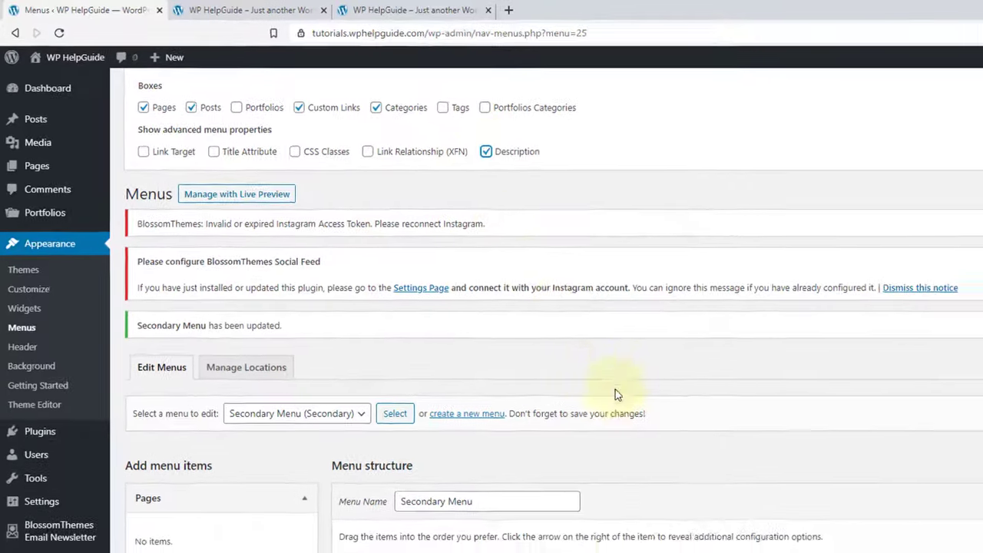
pyautogui.scroll(-3, 510, 322)
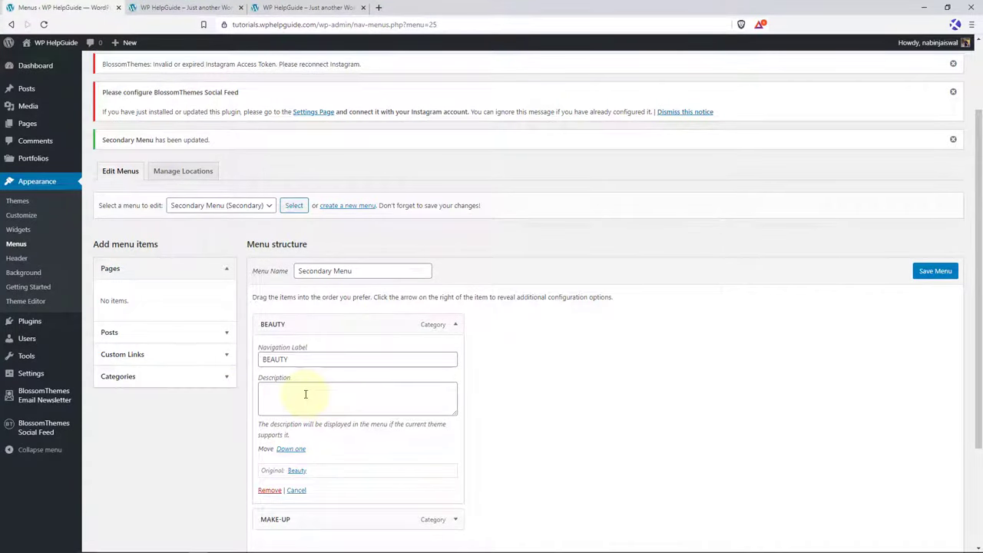
# - Give BEAUTY the description 'View' and MAKE-UP 'Explore', then save the menu
pyautogui.click(306, 394)
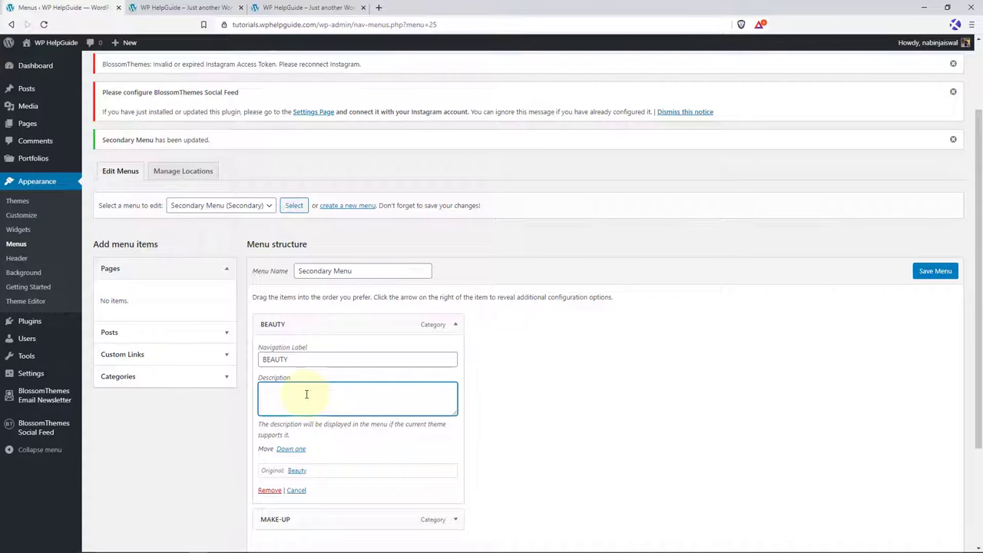
pyautogui.write('View')
pyautogui.click(456, 324)
pyautogui.click(456, 372)
pyautogui.click(308, 413)
pyautogui.write('Explore')
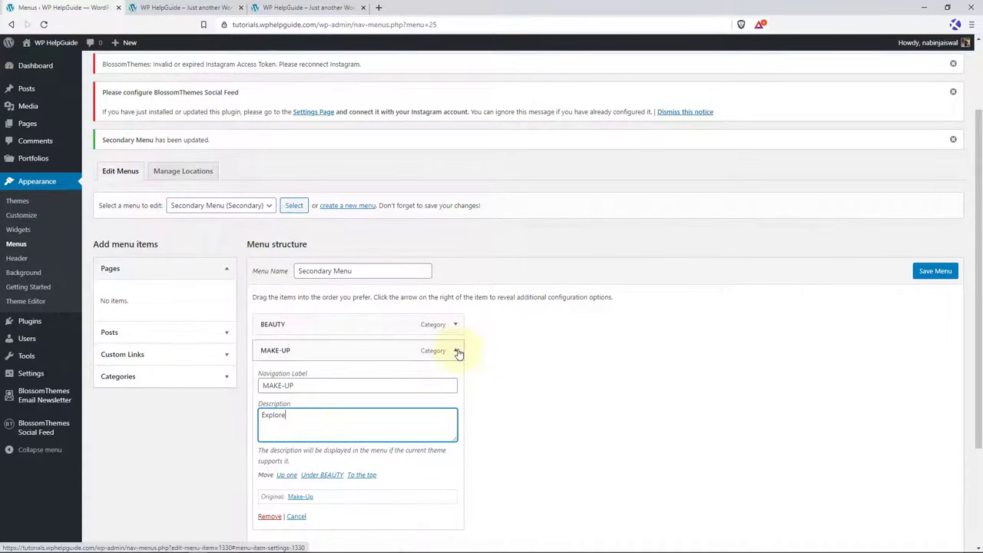
pyautogui.click(458, 353)
pyautogui.click(935, 496)
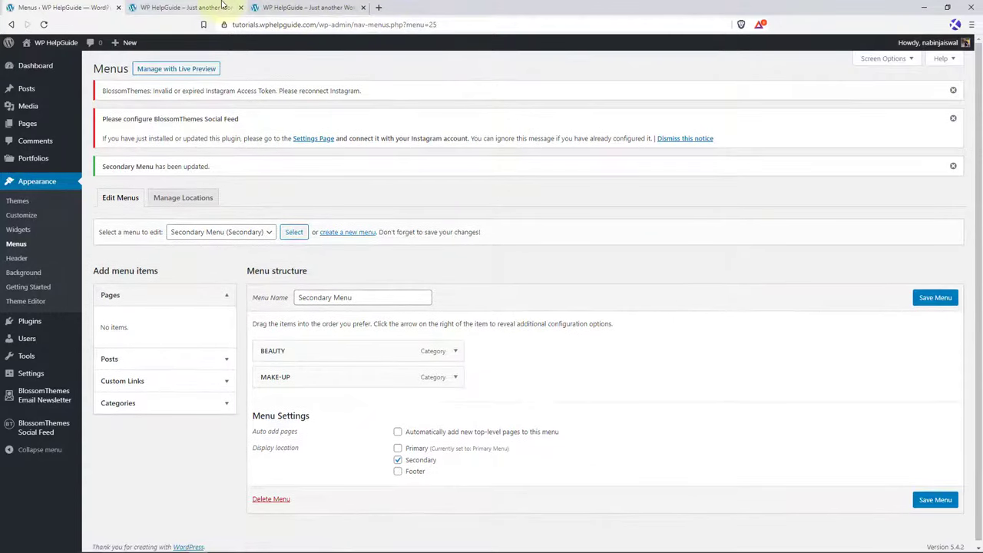
# - Reload the live site to check the menu descriptions in the header
pyautogui.click(284, 6)
pyautogui.click(44, 25)
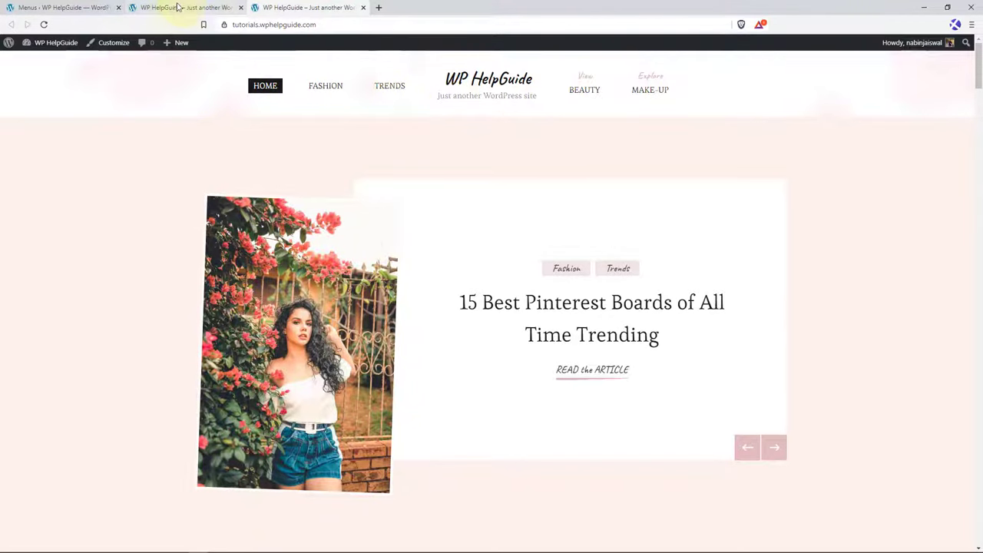
pyautogui.click(86, 8)
# - Load the Primary Menu for editing
pyautogui.click(246, 232)
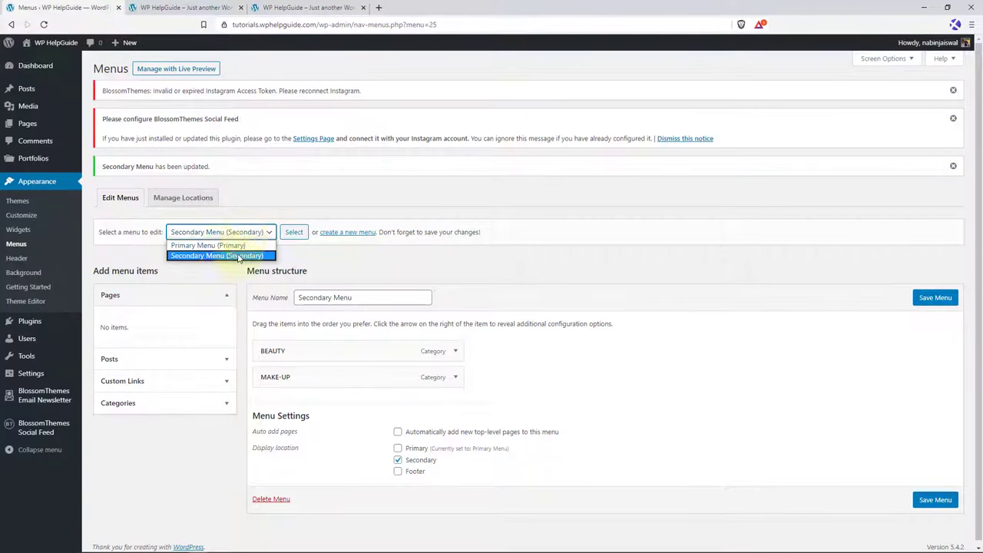
pyautogui.click(223, 245)
pyautogui.click(295, 233)
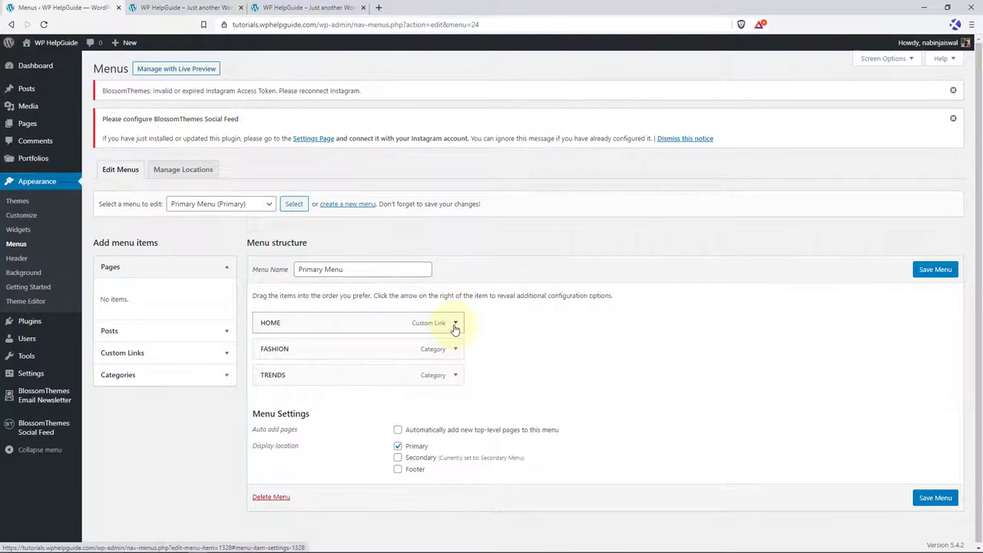
# - Give FASHION the description 'Checkout' and TRENDS 'What's New', then save the menu
pyautogui.click(455, 324)
pyautogui.click(285, 426)
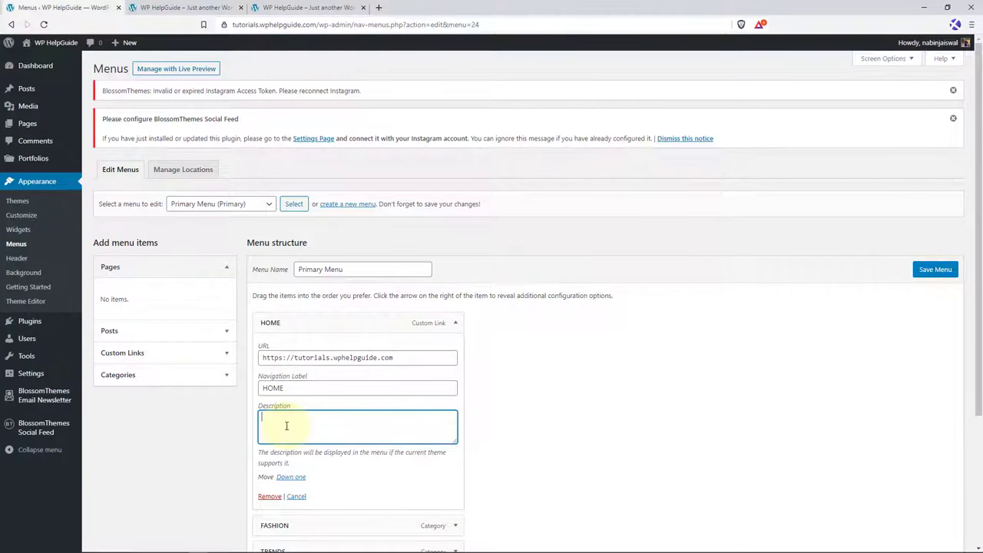
pyautogui.click(455, 323)
pyautogui.click(455, 348)
pyautogui.click(293, 420)
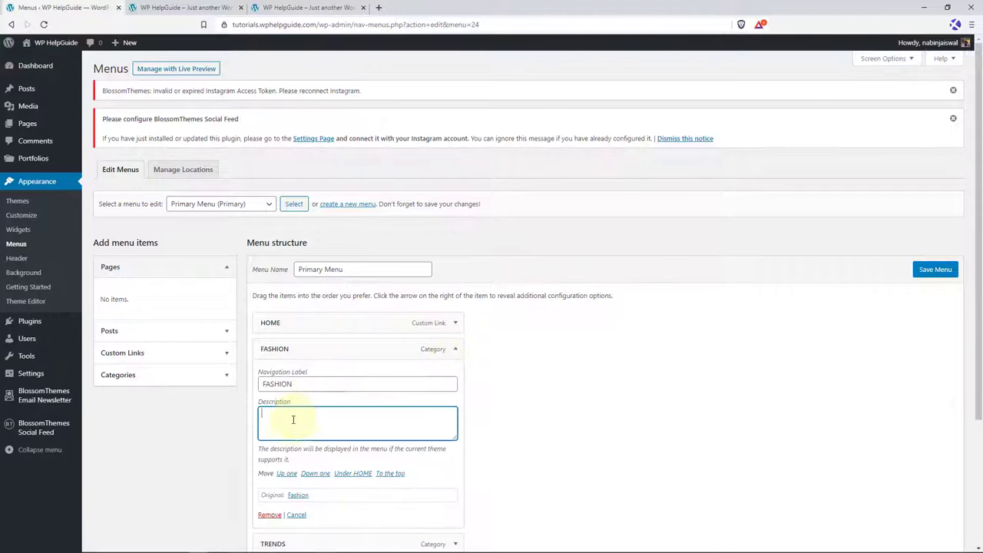
pyautogui.write('Checkout')
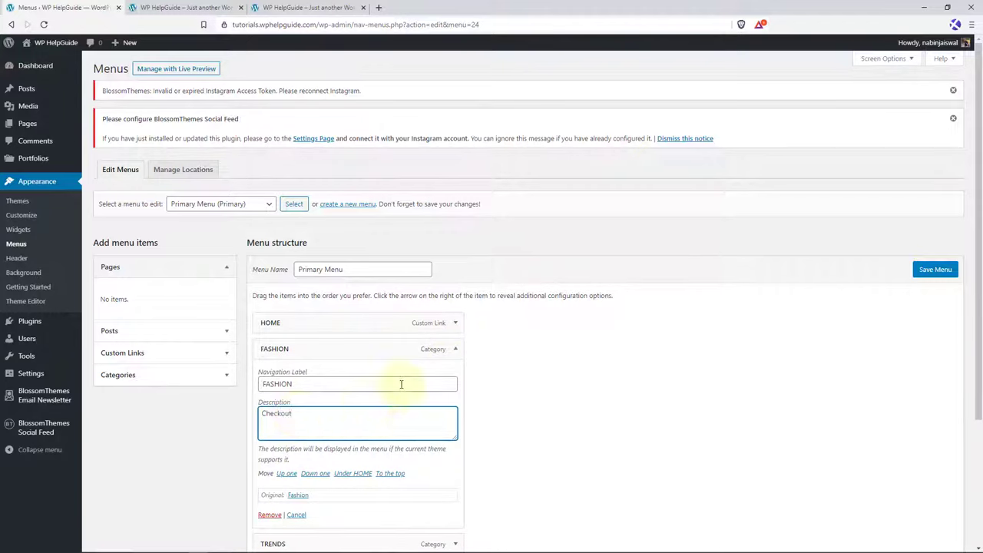
pyautogui.click(455, 349)
pyautogui.click(455, 375)
pyautogui.click(306, 434)
pyautogui.write("What's New")
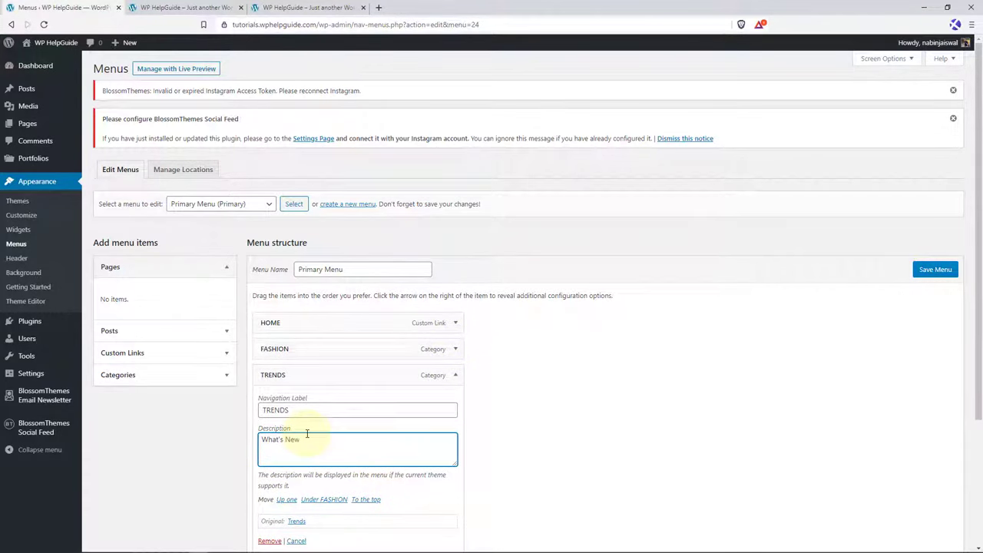
pyautogui.click(455, 375)
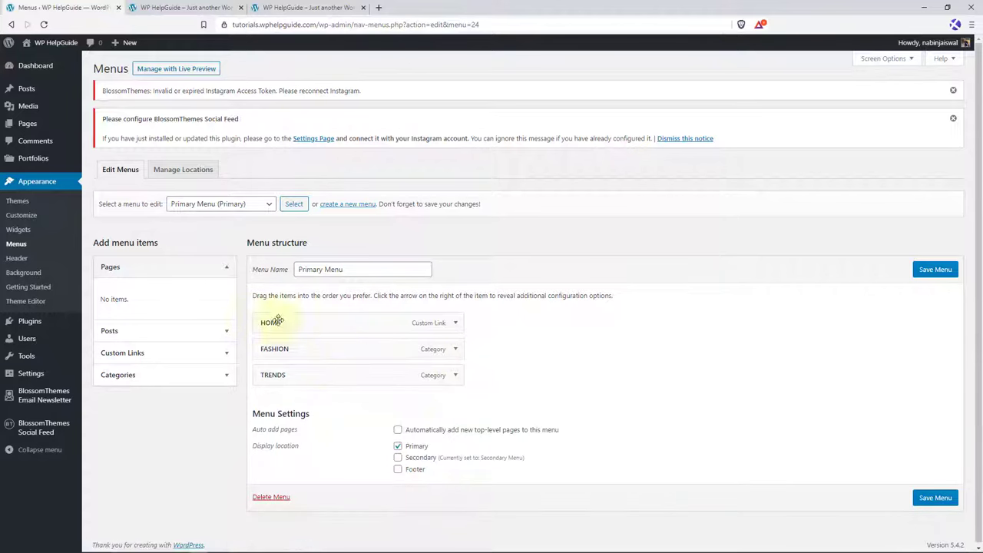
pyautogui.click(937, 500)
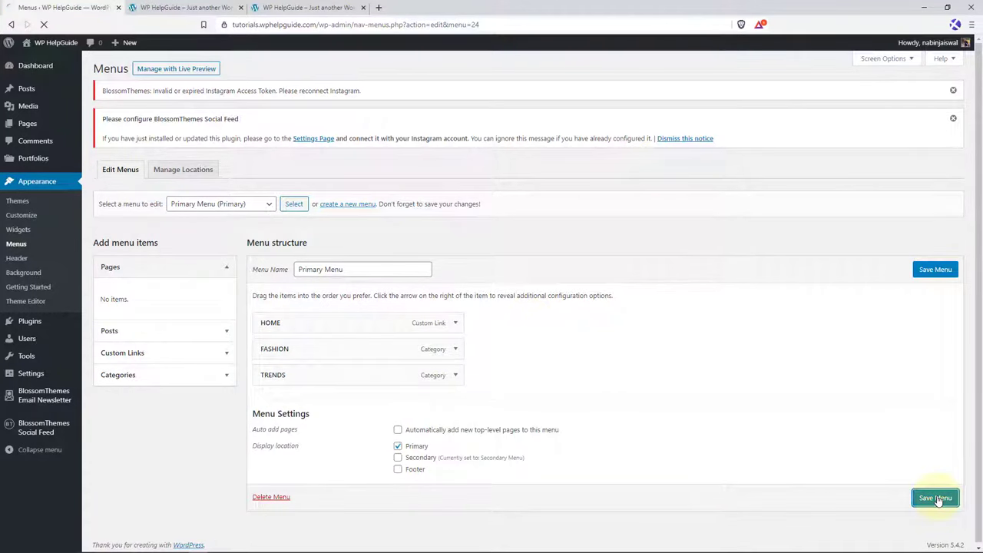
pyautogui.click(285, 7)
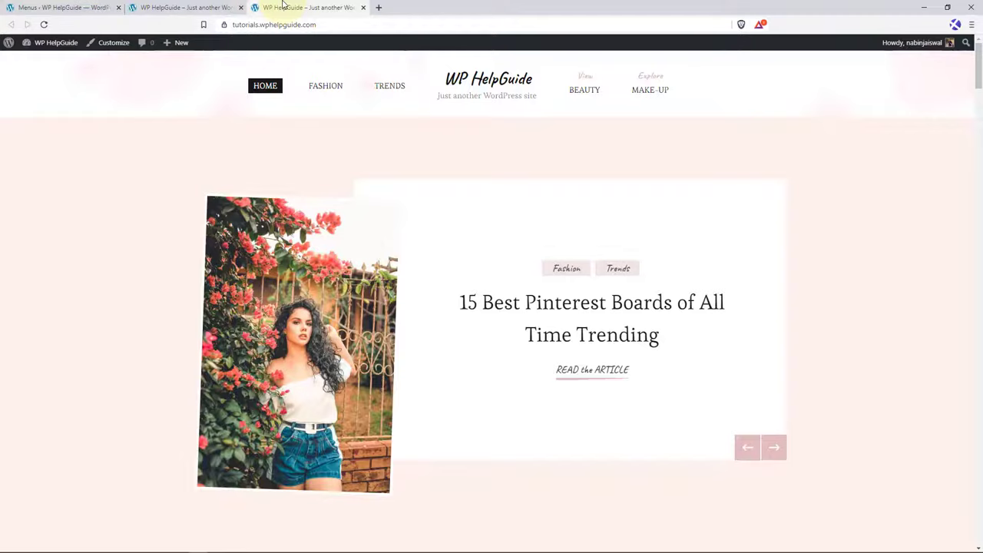
# - Reload the live site to show the new menu descriptions, then open the Customizer
pyautogui.click(44, 25)
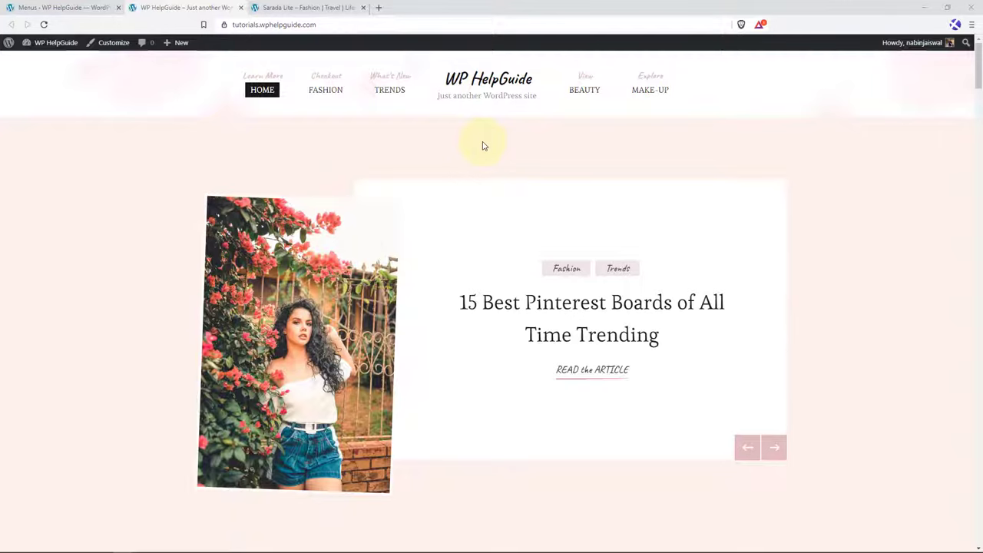
pyautogui.click(116, 45)
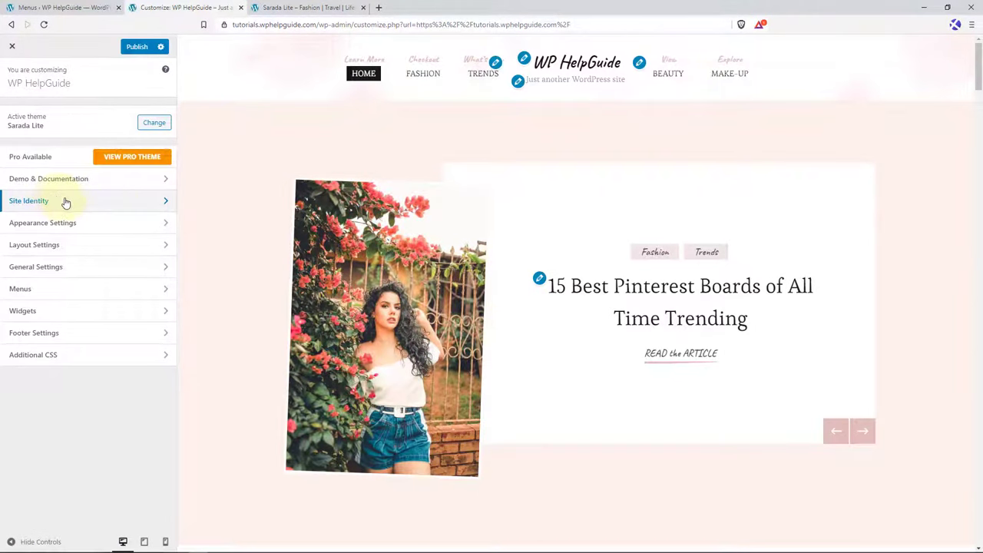
# - Upload logo.png and set the WP HelpGuide image as the site logo, cropping empty space top and bottom
pyautogui.click(75, 202)
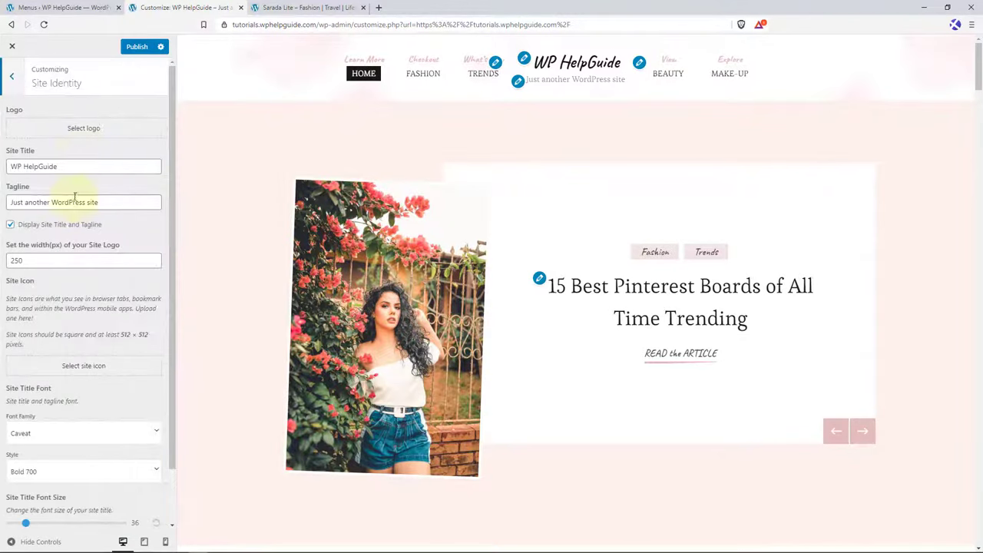
pyautogui.click(89, 131)
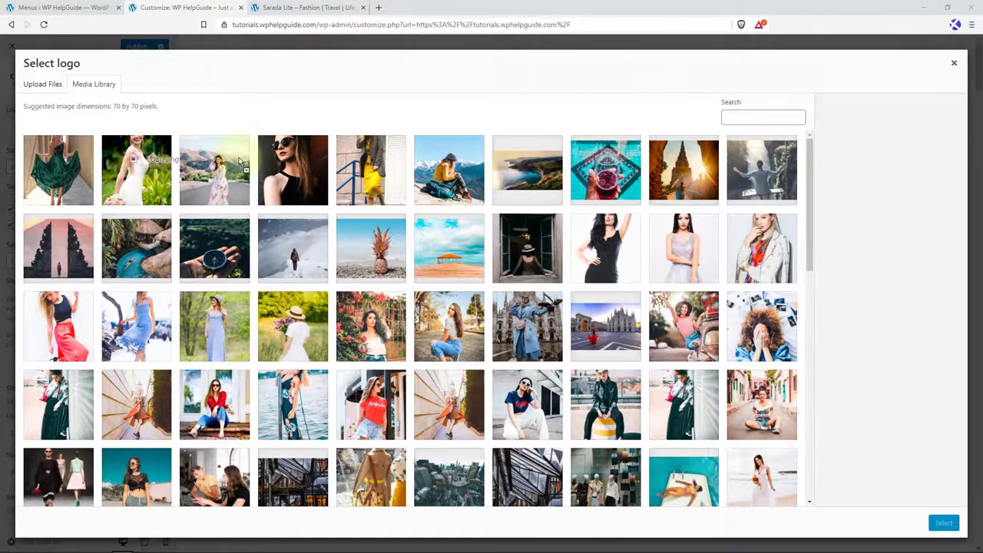
pyautogui.moveTo(0, 205); pyautogui.dragTo(296, 204)
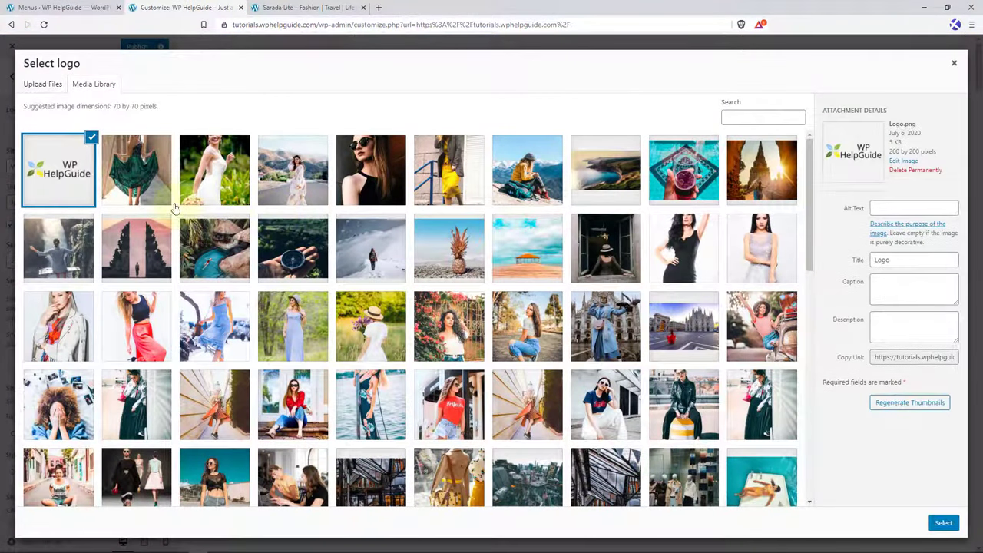
pyautogui.click(942, 522)
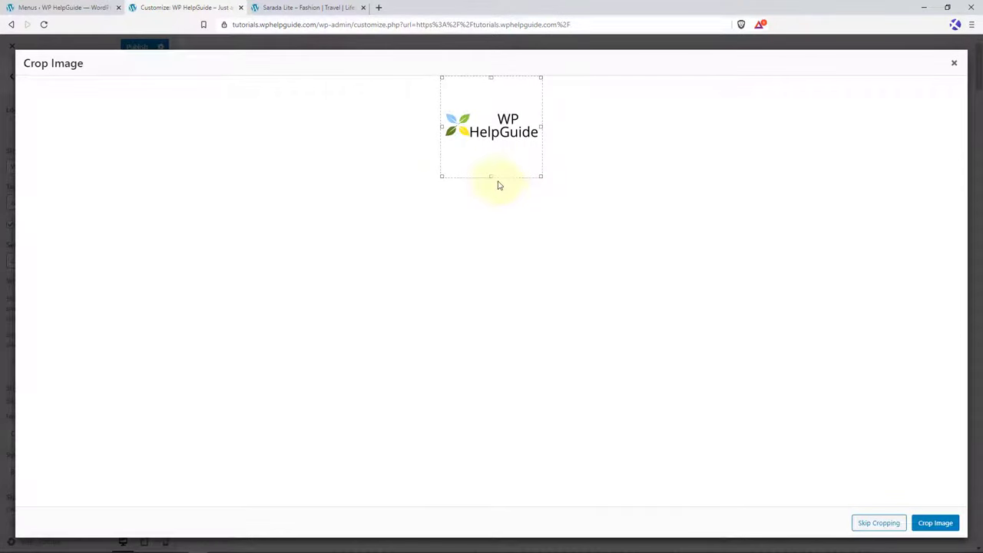
pyautogui.moveTo(492, 176); pyautogui.dragTo(495, 150)
pyautogui.click(495, 86)
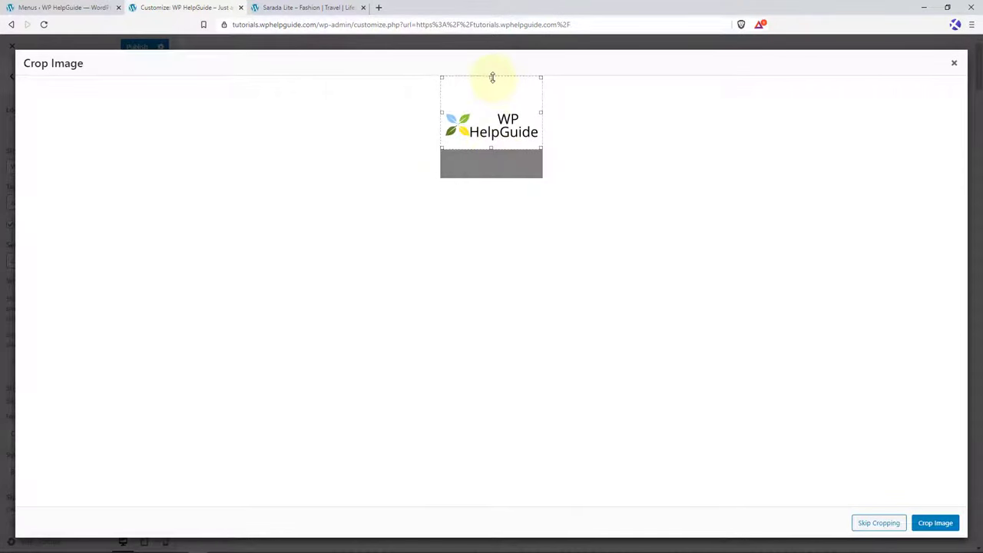
pyautogui.moveTo(493, 77); pyautogui.dragTo(492, 103)
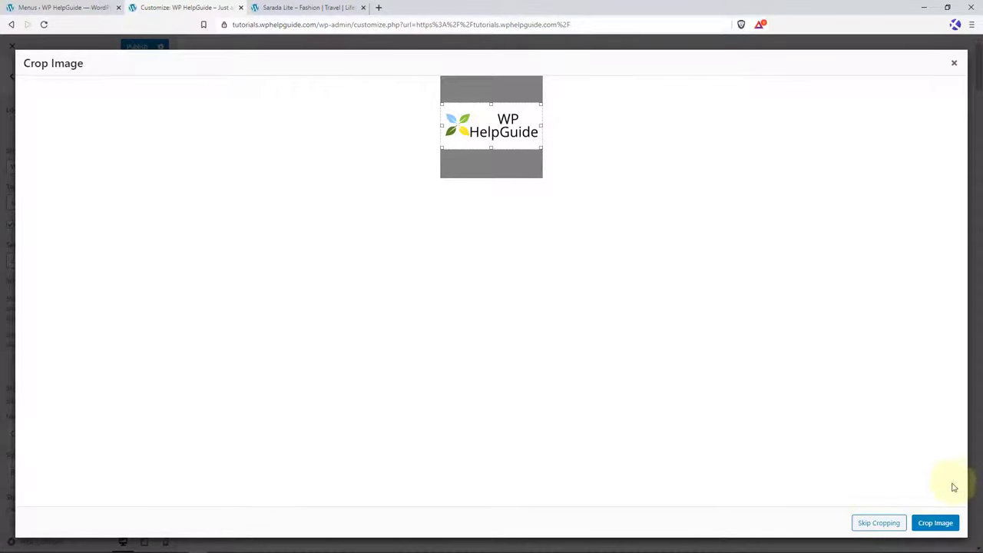
pyautogui.click(937, 525)
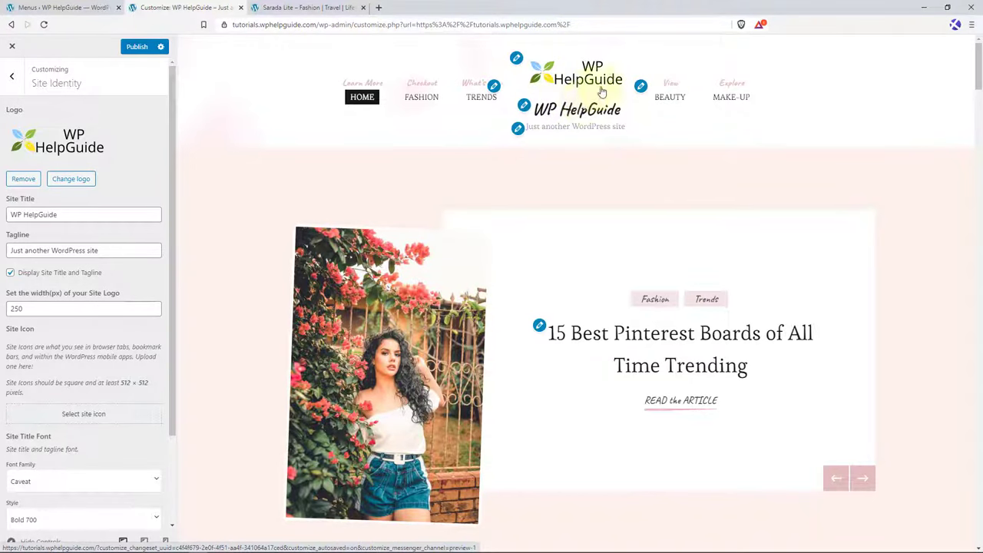
# - Uncheck Display Site Title and Tagline and reduce the logo width to 248 px
pyautogui.click(10, 273)
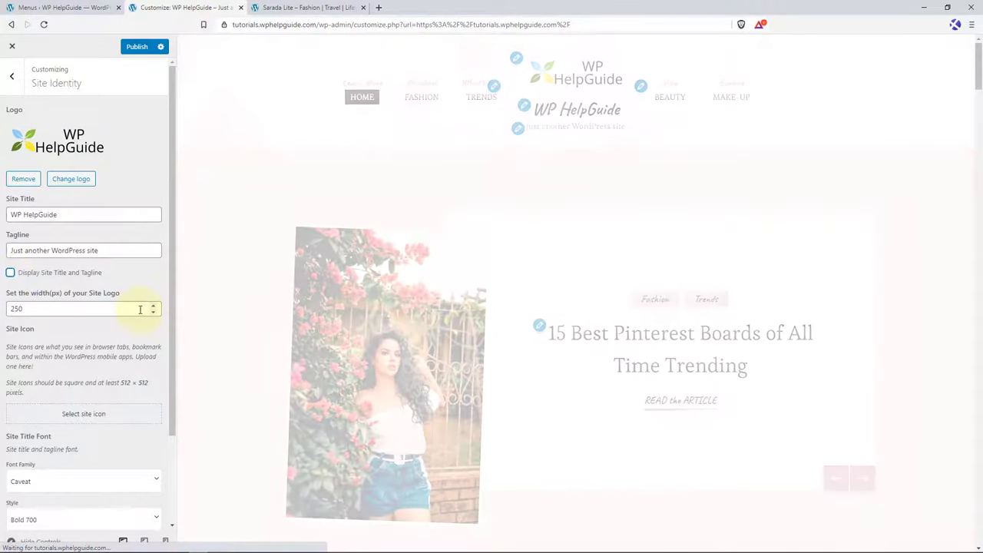
pyautogui.click(58, 303)
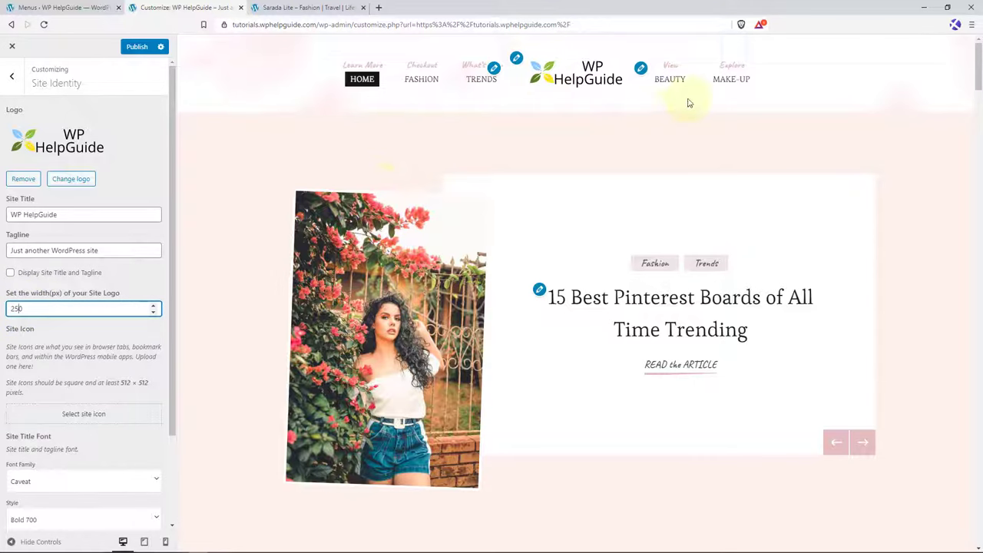
pyautogui.press('Down')
# - Set the WP HelpGuide logo image as the site icon and apply the crop
pyautogui.click(87, 417)
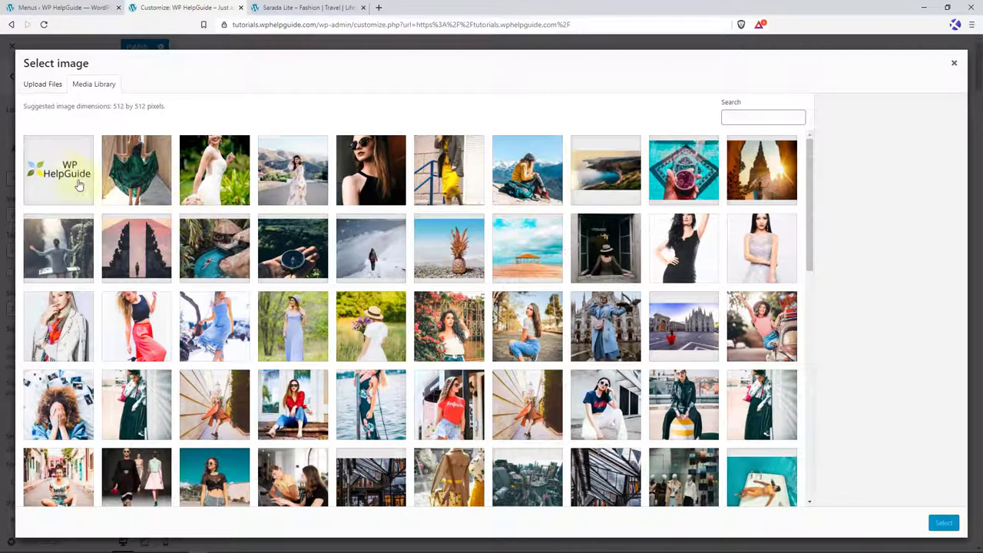
pyautogui.click(61, 185)
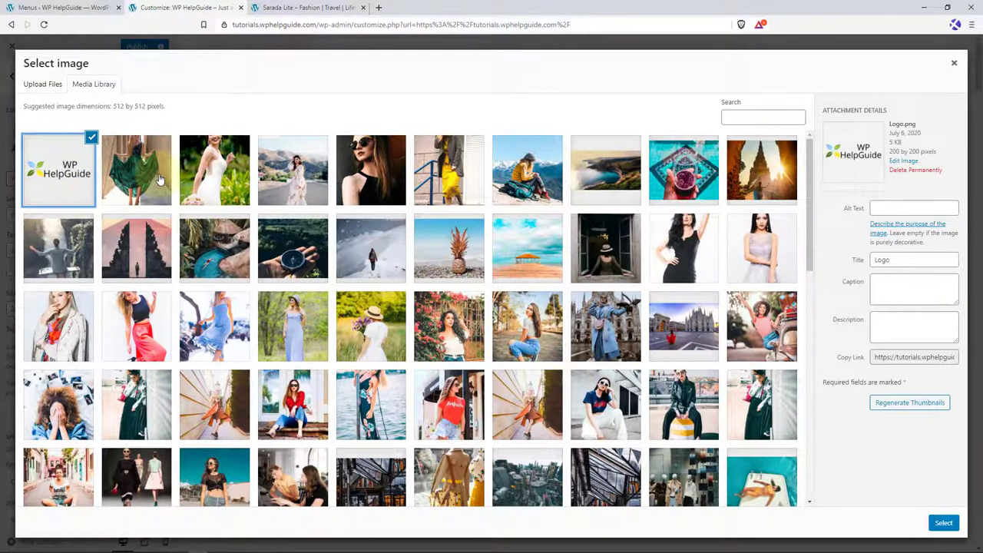
pyautogui.click(944, 523)
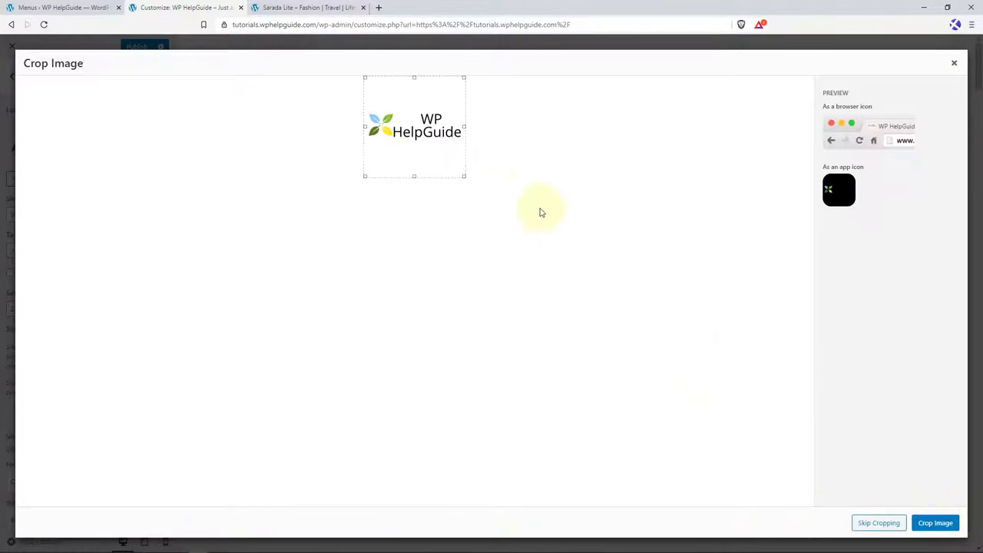
pyautogui.click(936, 524)
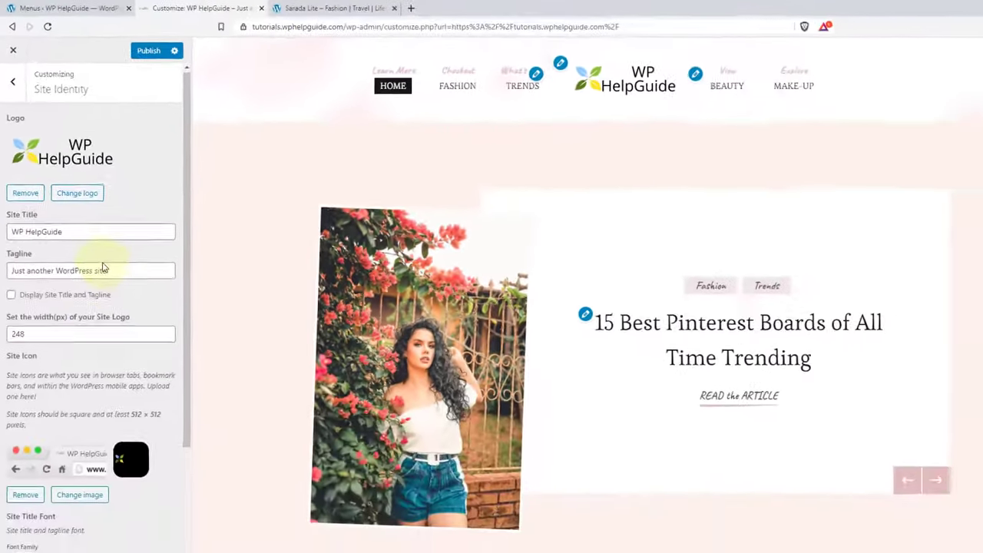
# - Publish the site identity changes and return to the main Customizer menu
pyautogui.scroll(-2, 120, 314)
pyautogui.scroll(1, 92, 226)
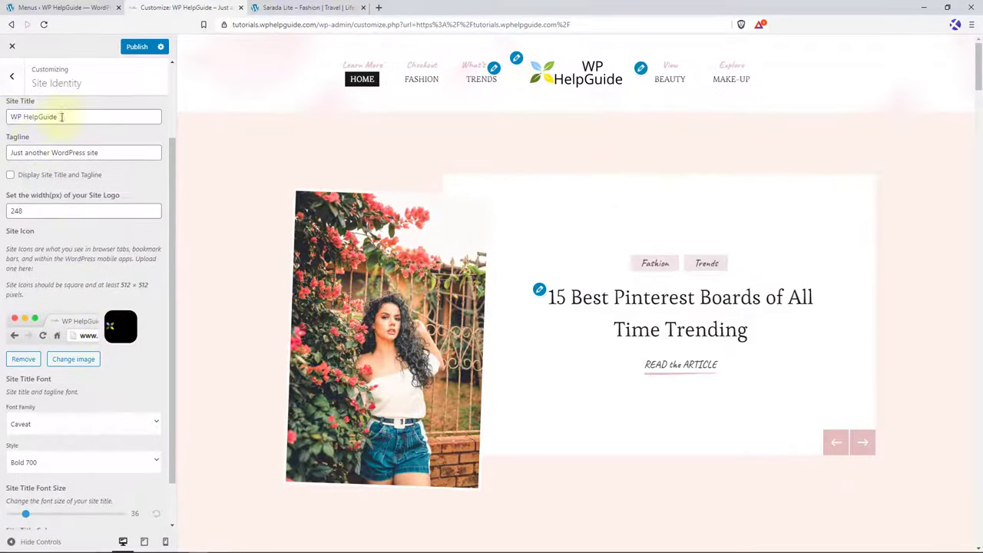
pyautogui.scroll(-1, 81, 396)
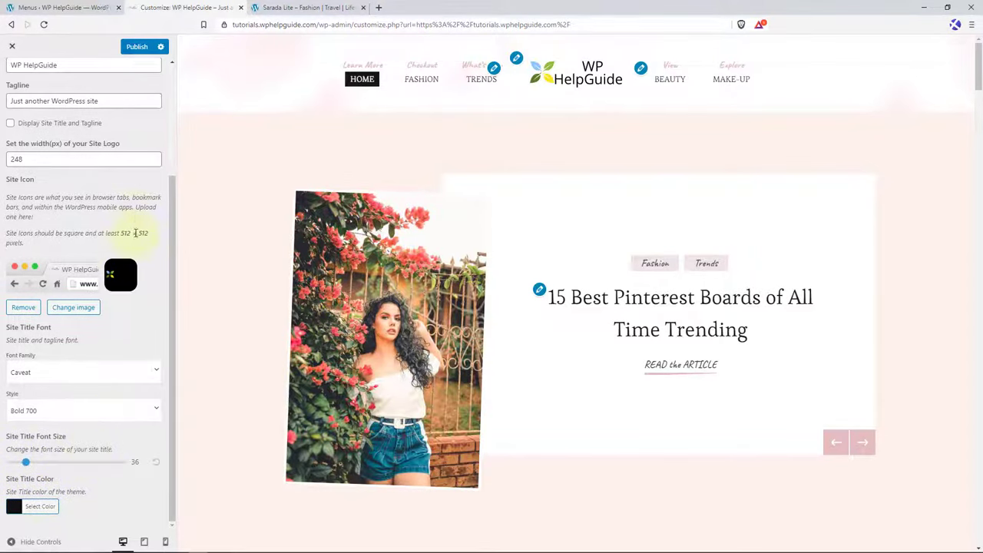
pyautogui.scroll(2, 136, 230)
pyautogui.click(137, 48)
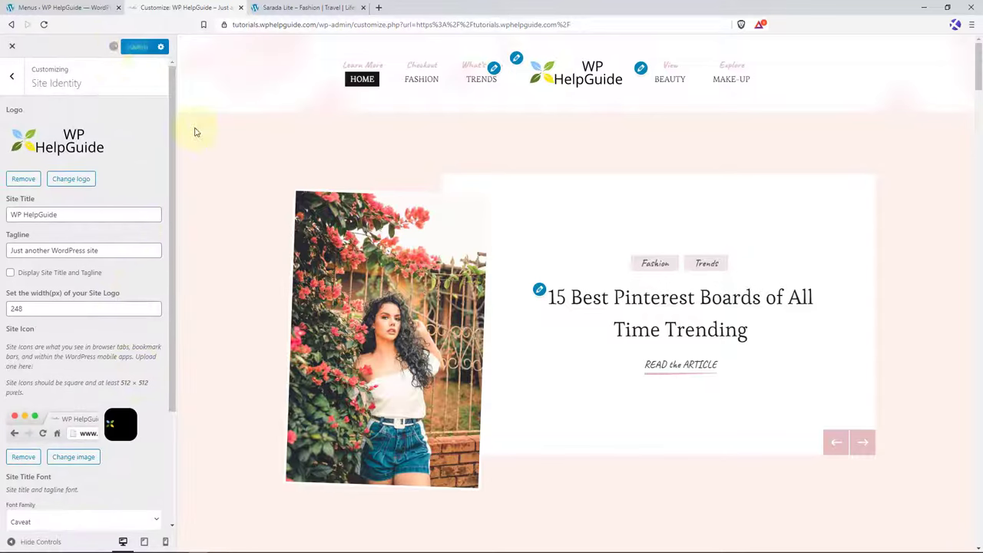
pyautogui.click(11, 76)
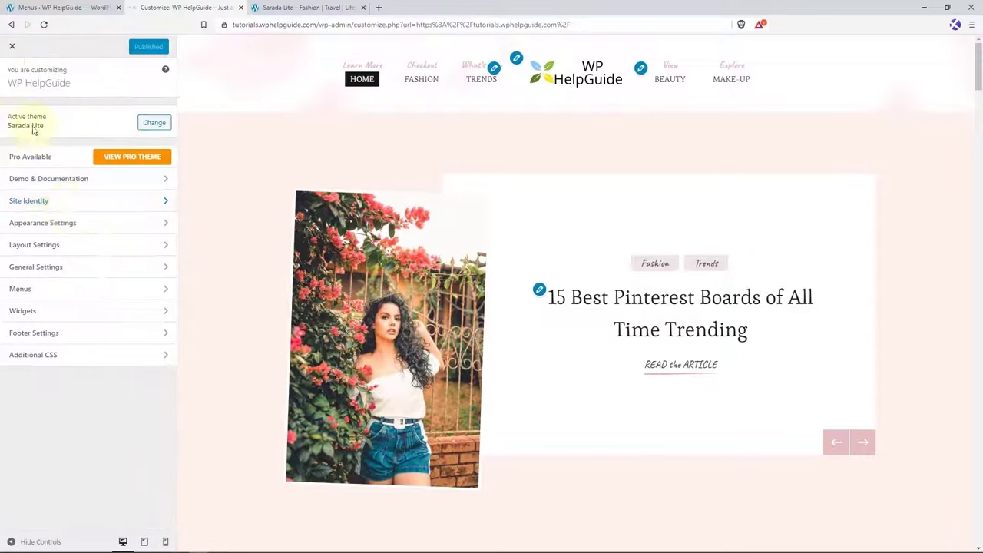
# - In Appearance Settings > Colors, change the primary colour to a pink shade
pyautogui.click(65, 224)
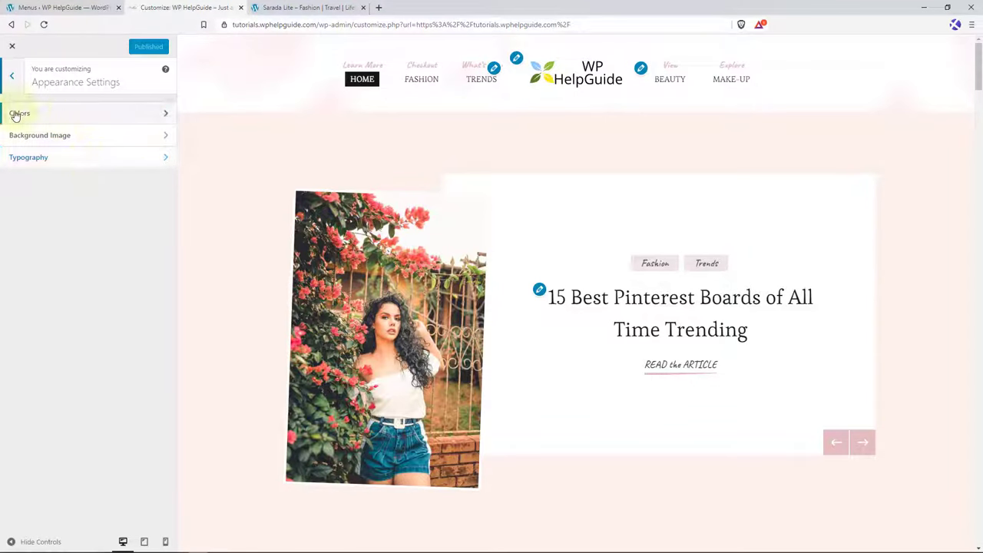
pyautogui.click(122, 117)
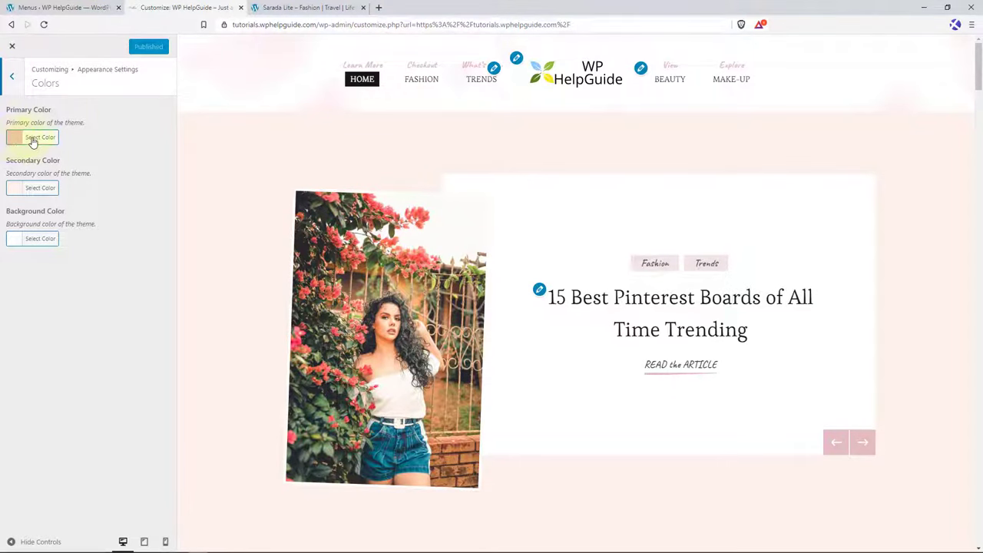
pyautogui.click(33, 141)
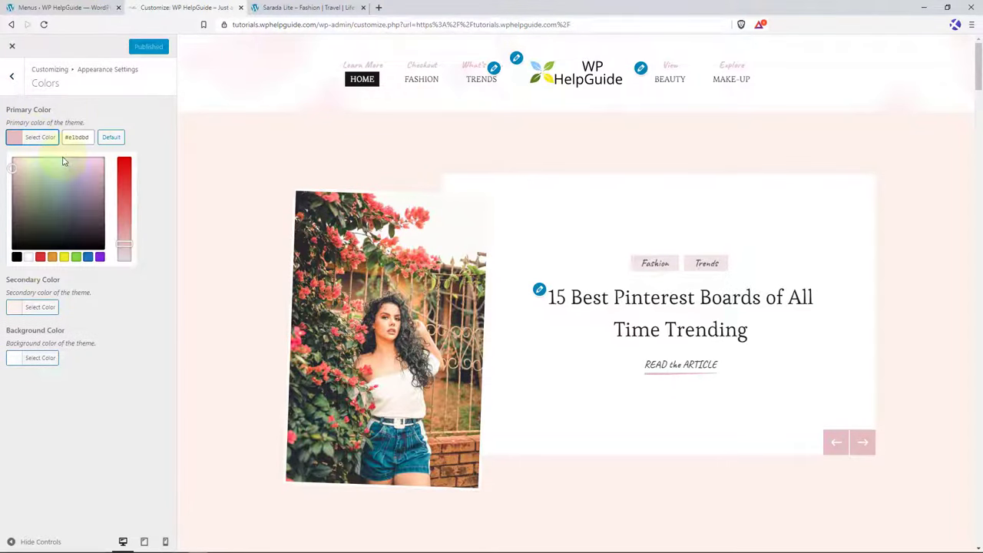
pyautogui.click(14, 167)
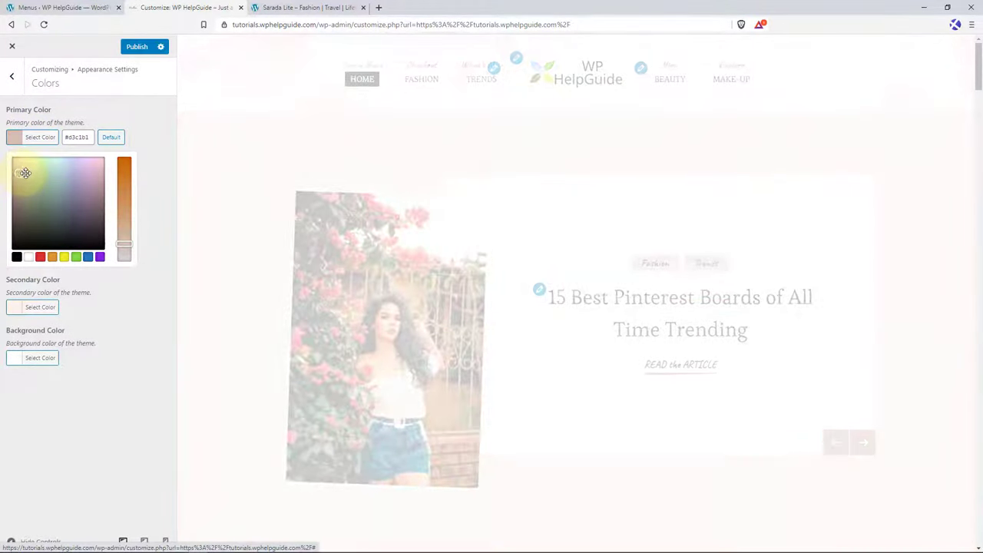
pyautogui.moveTo(124, 182); pyautogui.dragTo(124, 225)
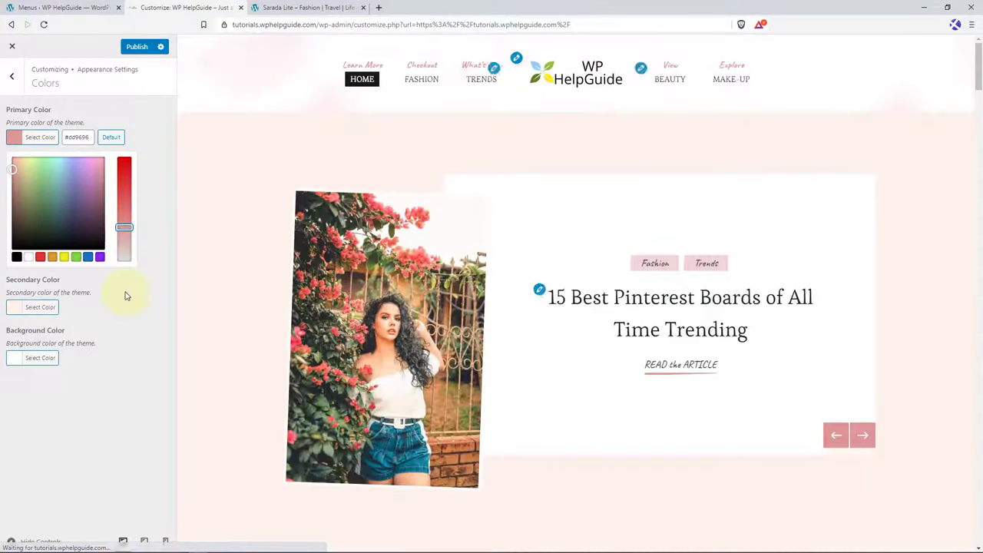
pyautogui.click(125, 296)
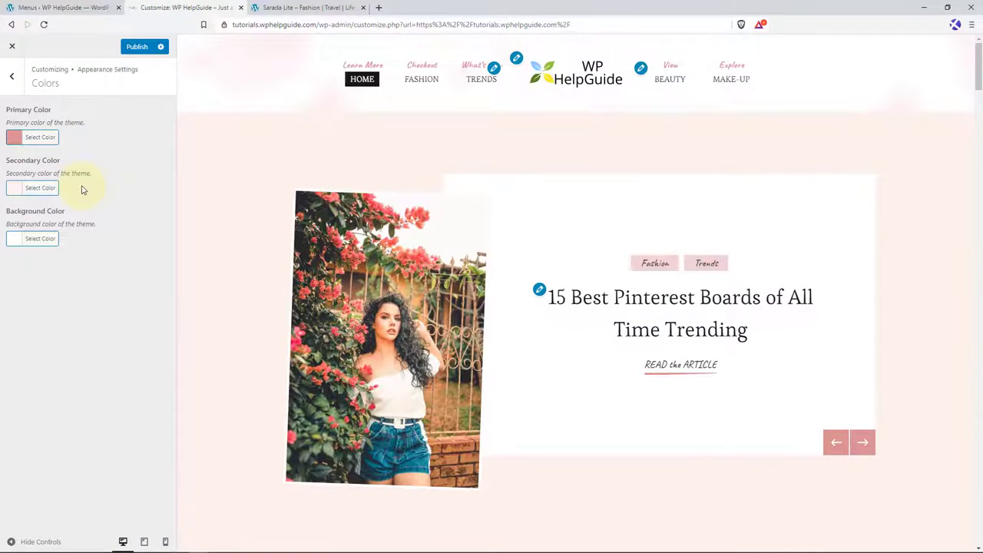
# - Set the secondary colour to a pale pinkish grey
pyautogui.click(17, 191)
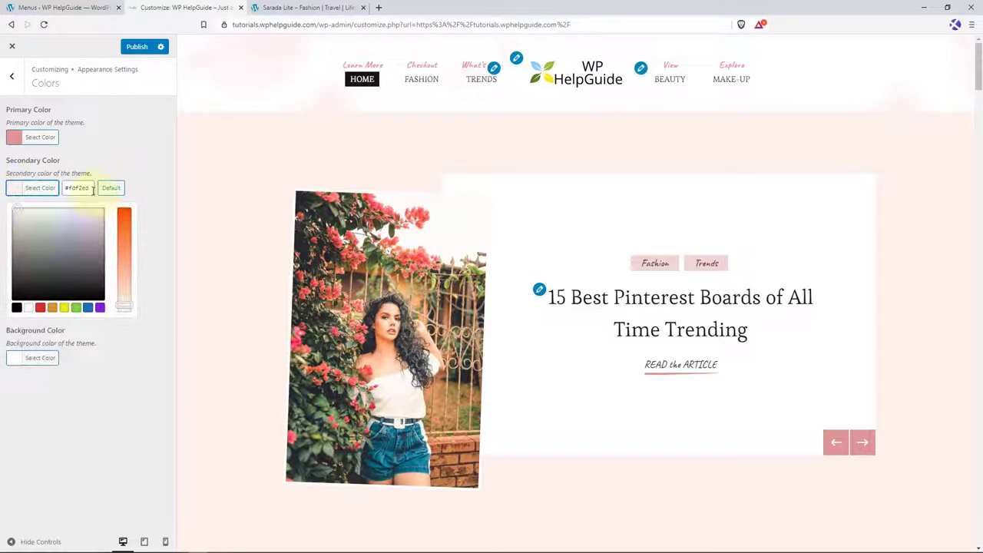
pyautogui.click(15, 217)
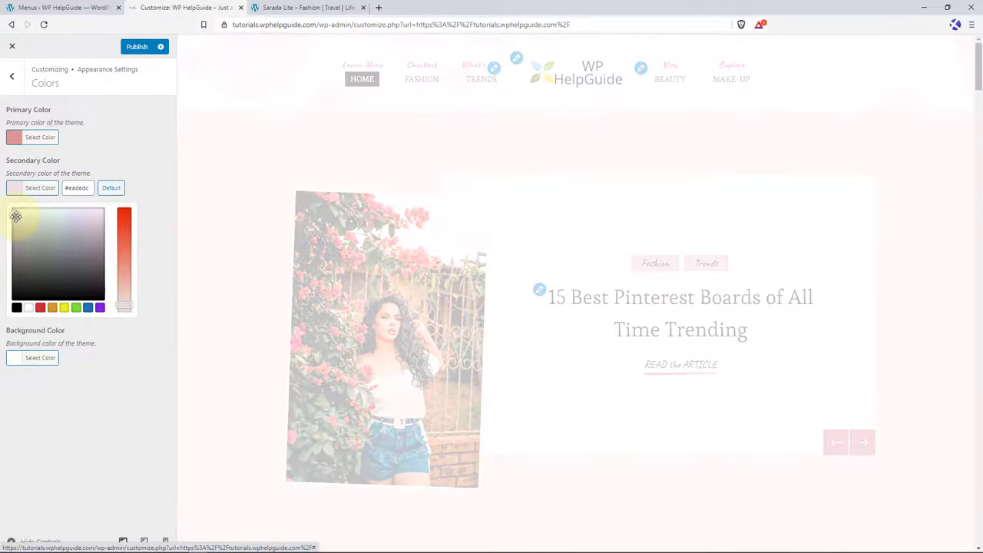
pyautogui.click(128, 304)
pyautogui.moveTo(128, 304)
pyautogui.mouseDown()
pyautogui.moveTo(127, 261)
pyautogui.moveTo(124, 290)
pyautogui.mouseUp()
pyautogui.moveTo(124, 300); pyautogui.dragTo(124, 303)
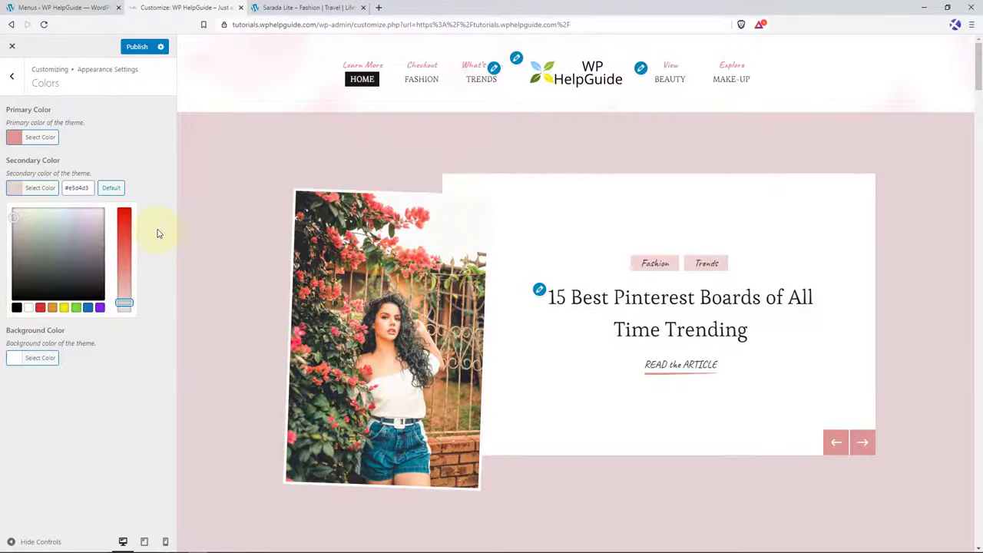
pyautogui.click(157, 233)
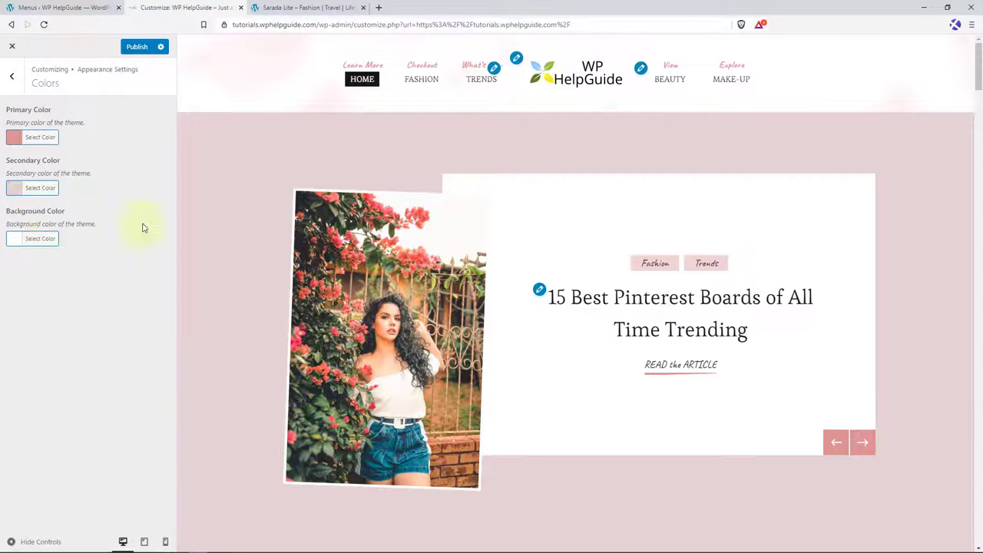
# - Reset the background colour to its default white, then go to Background Image settings
pyautogui.click(17, 243)
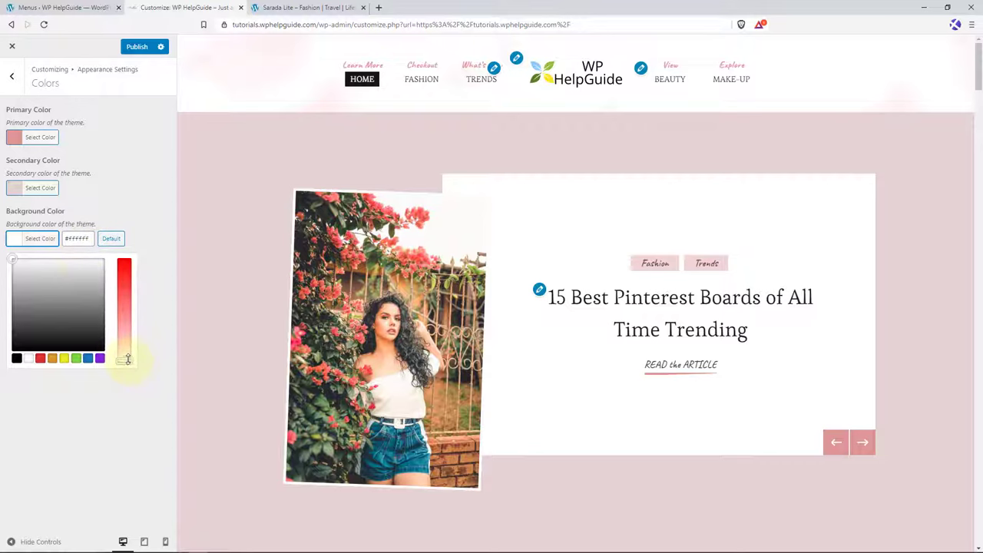
pyautogui.moveTo(127, 359); pyautogui.dragTo(124, 323)
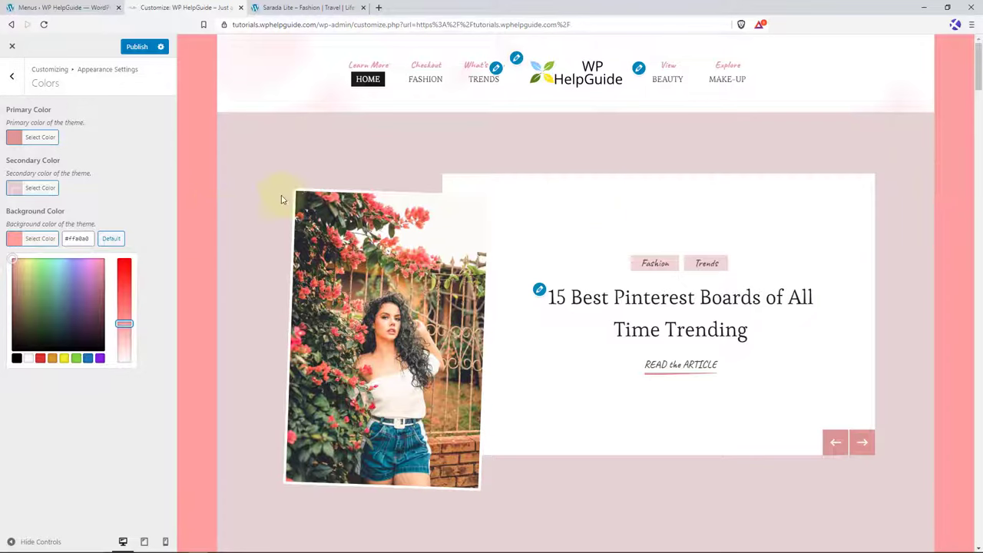
pyautogui.click(115, 241)
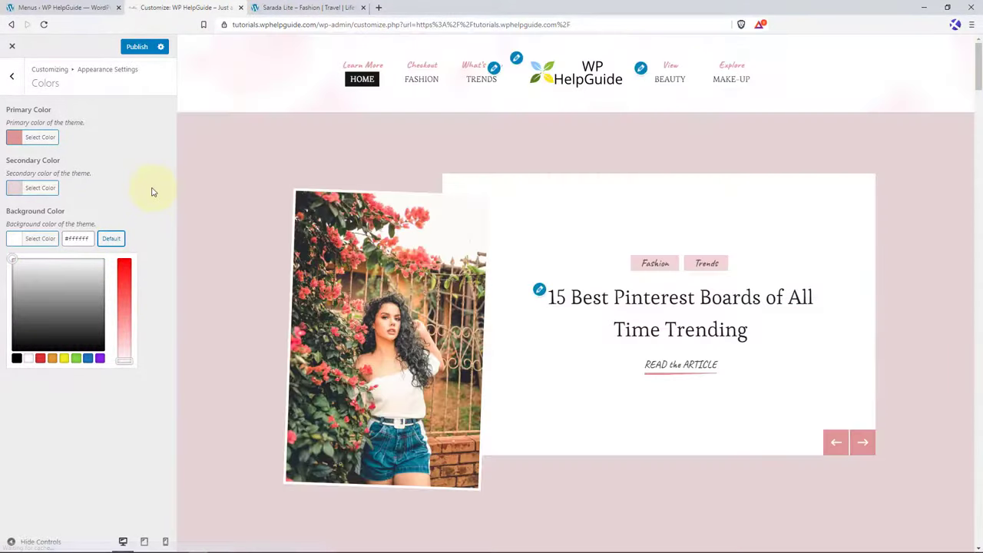
pyautogui.click(151, 192)
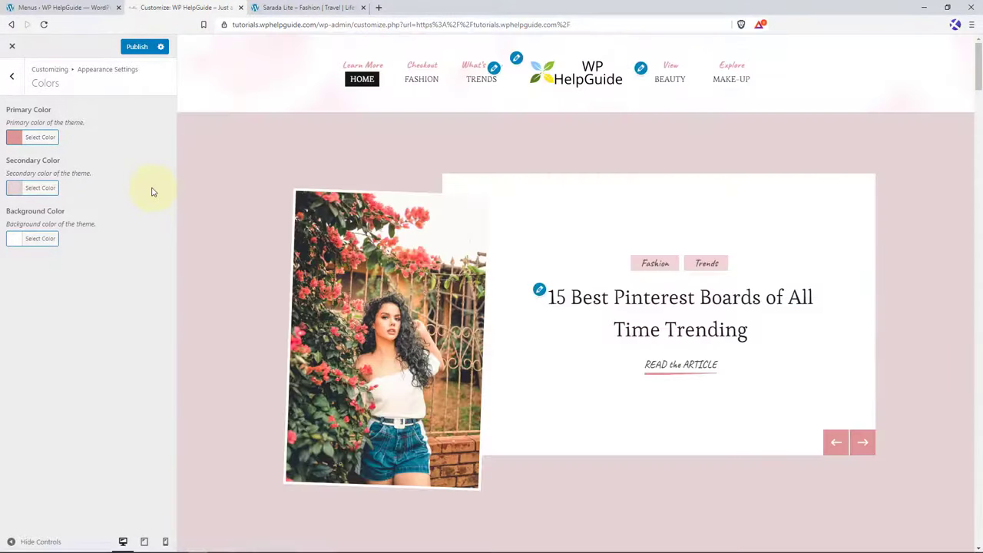
pyautogui.click(13, 77)
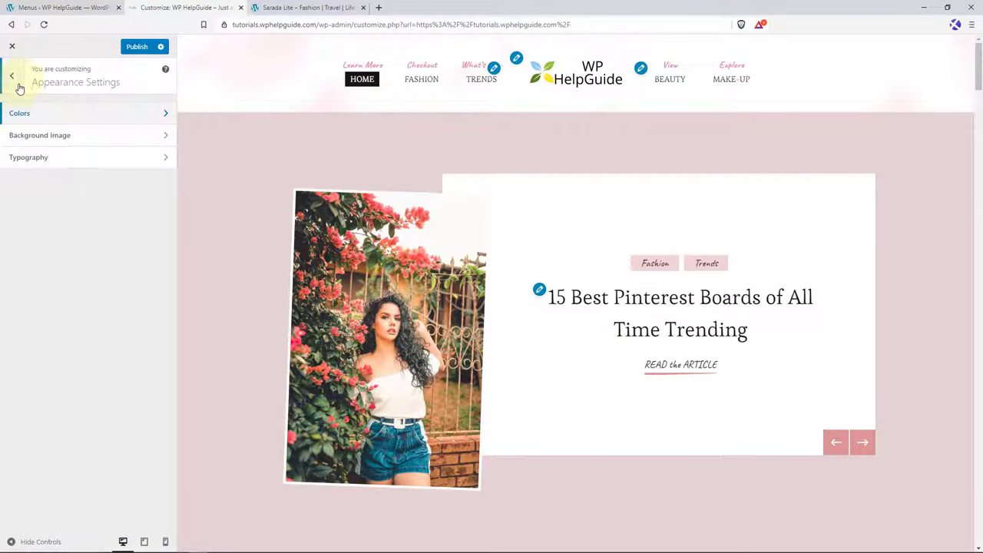
pyautogui.click(117, 139)
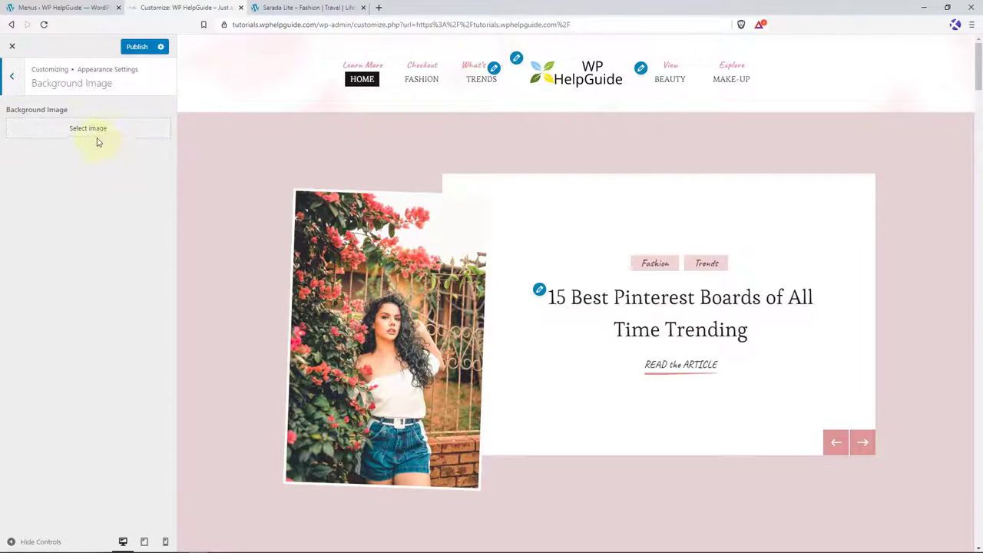
# - Try the temple photo as the background with the Default preset, then remove it
pyautogui.click(119, 132)
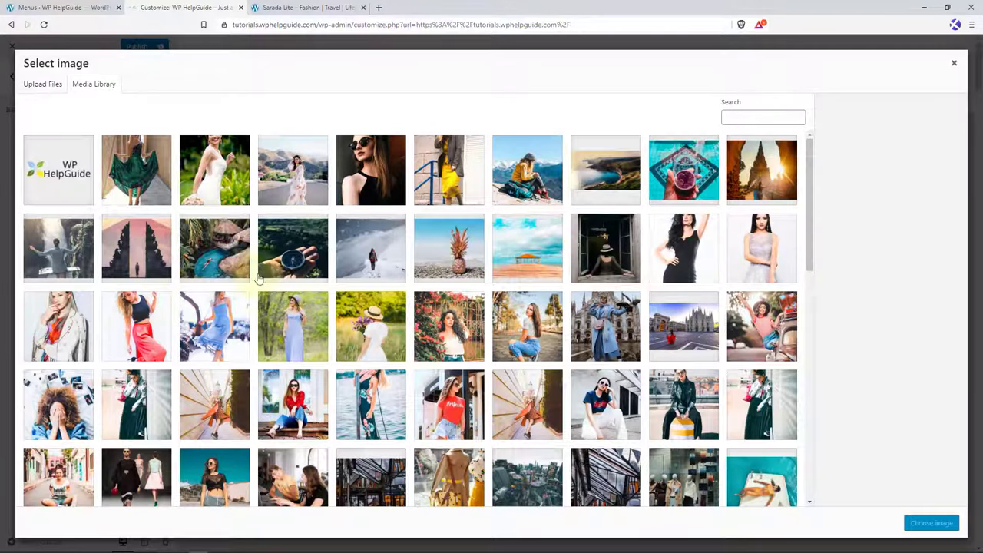
pyautogui.click(154, 252)
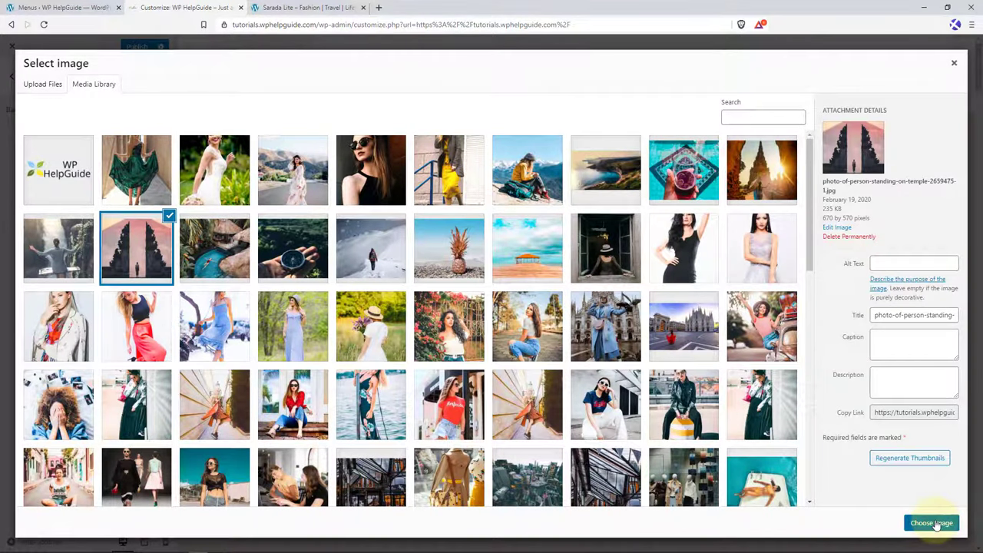
pyautogui.click(932, 523)
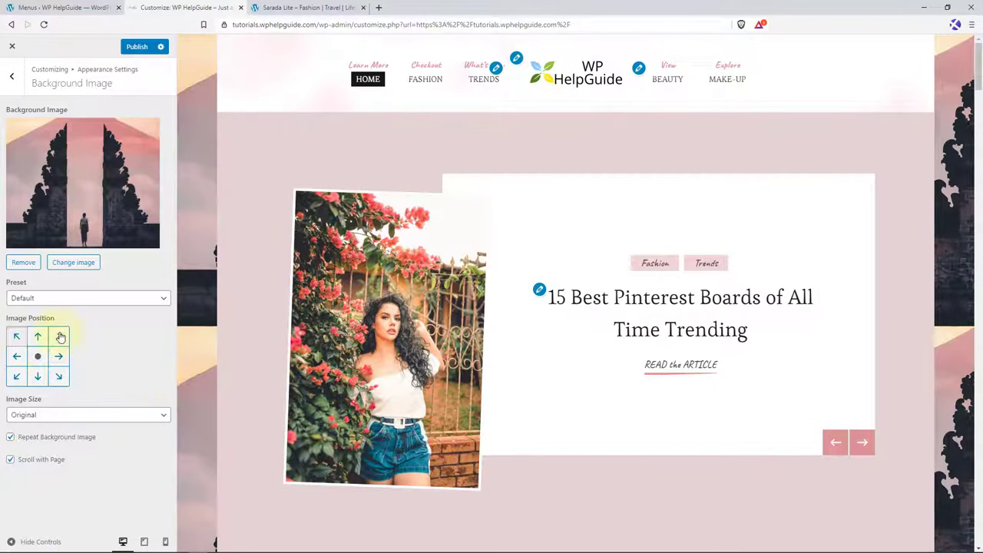
pyautogui.click(92, 298)
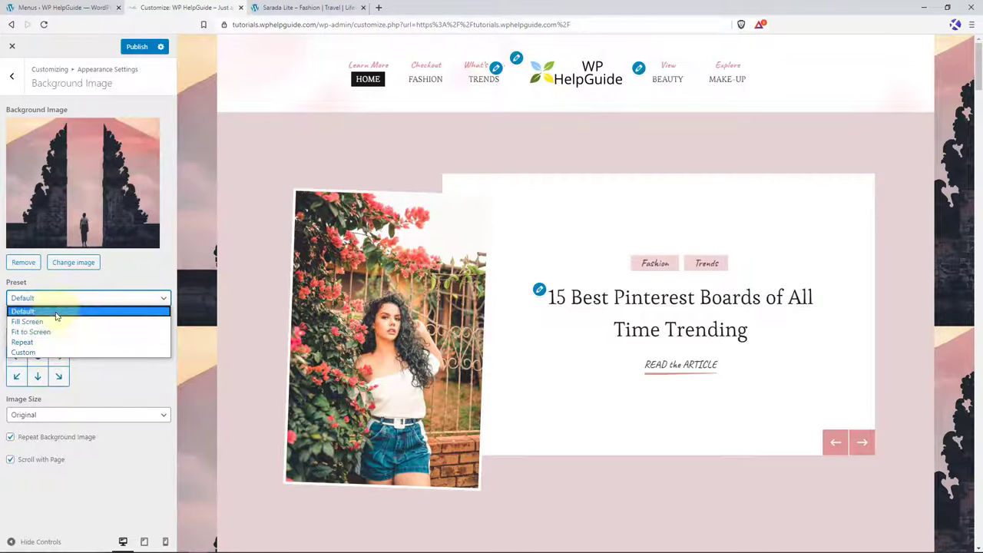
pyautogui.click(132, 388)
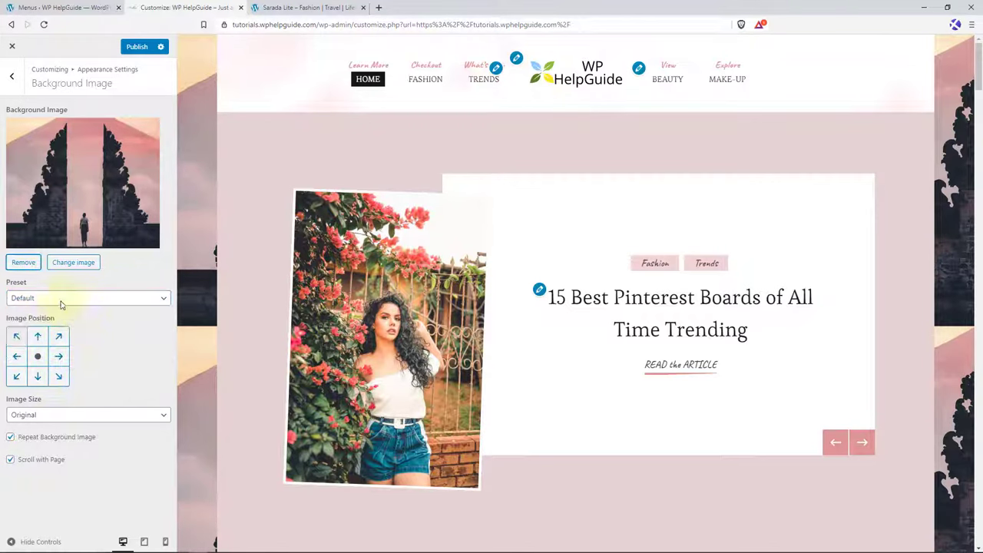
pyautogui.click(23, 262)
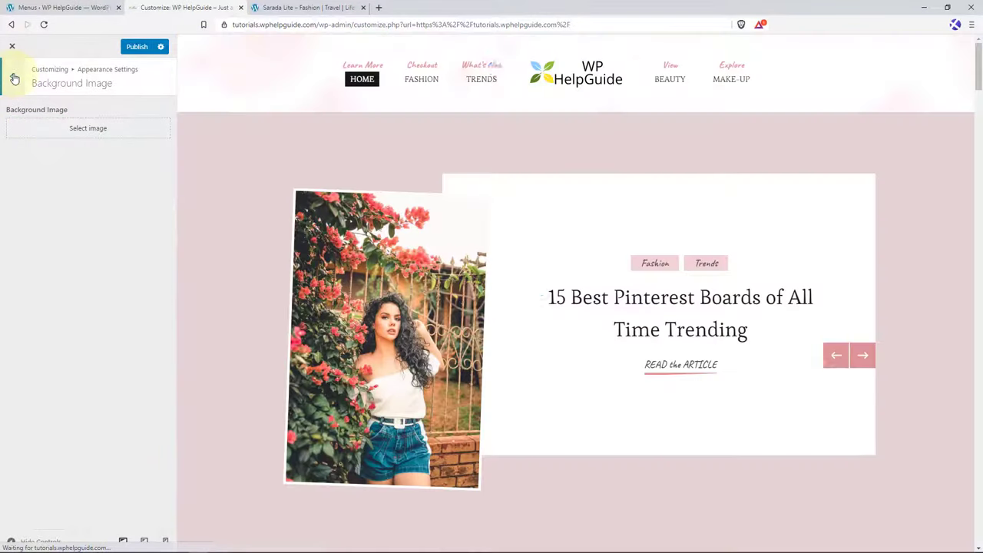
pyautogui.click(13, 79)
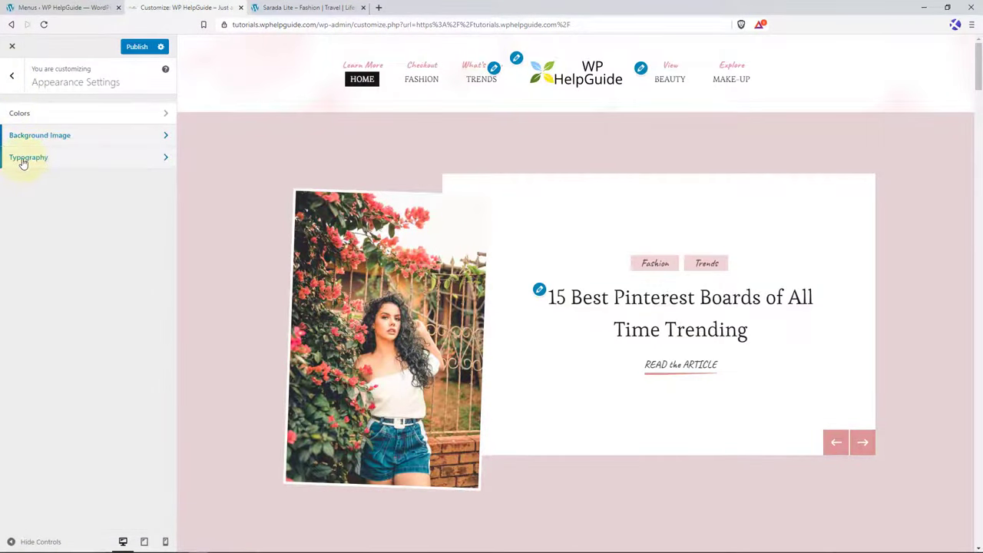
# - In Typography, set the primary font to Enriqueta and the font size to 17
pyautogui.click(74, 159)
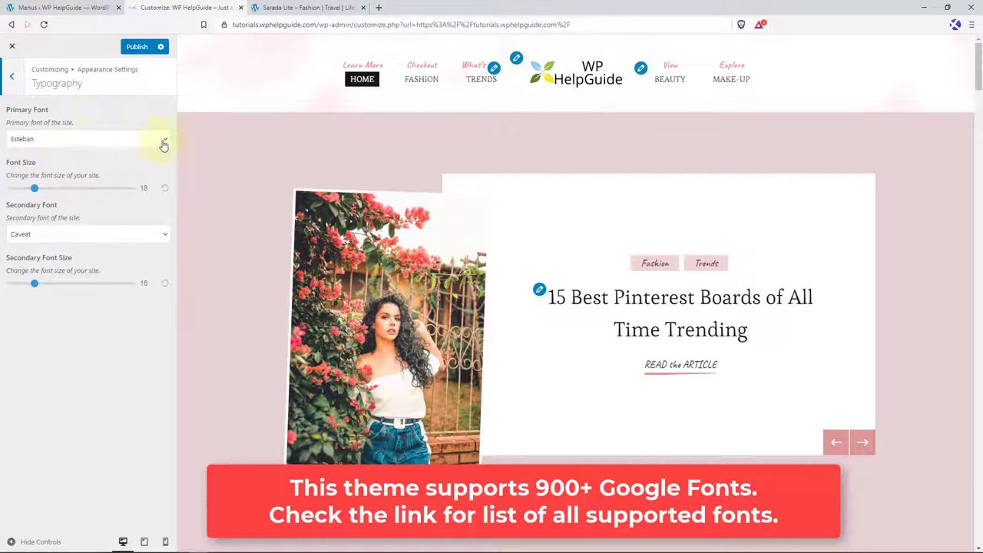
pyautogui.click(74, 143)
pyautogui.write('e')
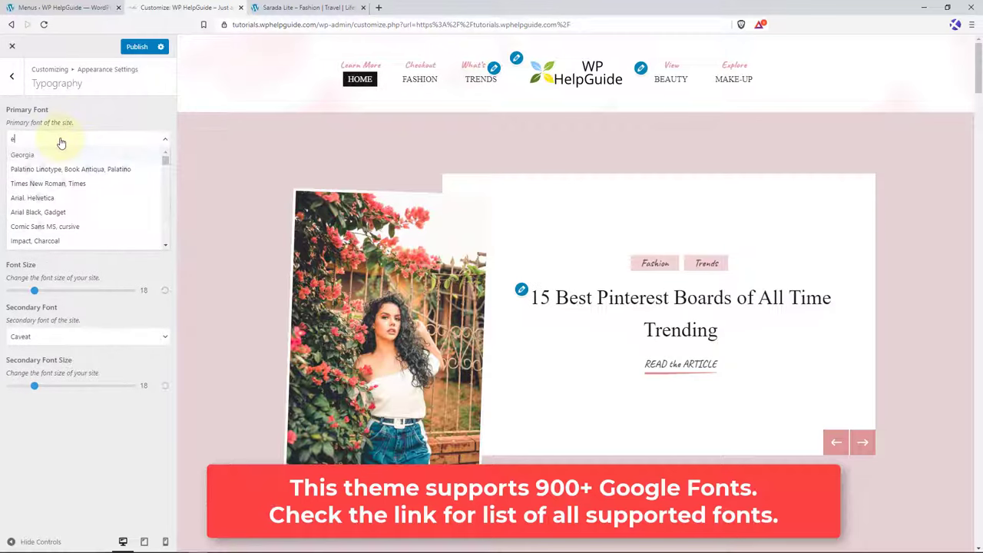
pyautogui.write('n')
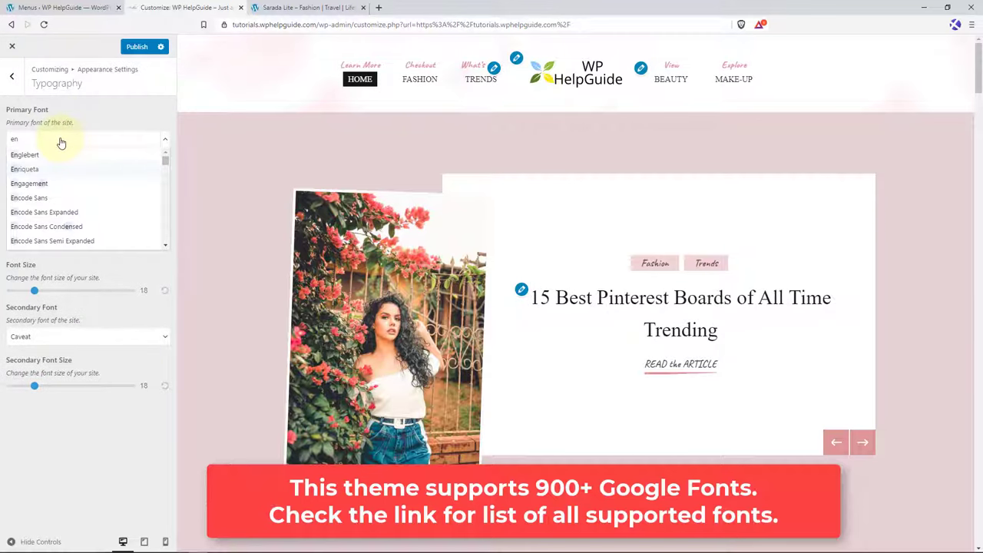
pyautogui.write('c')
pyautogui.write('r')
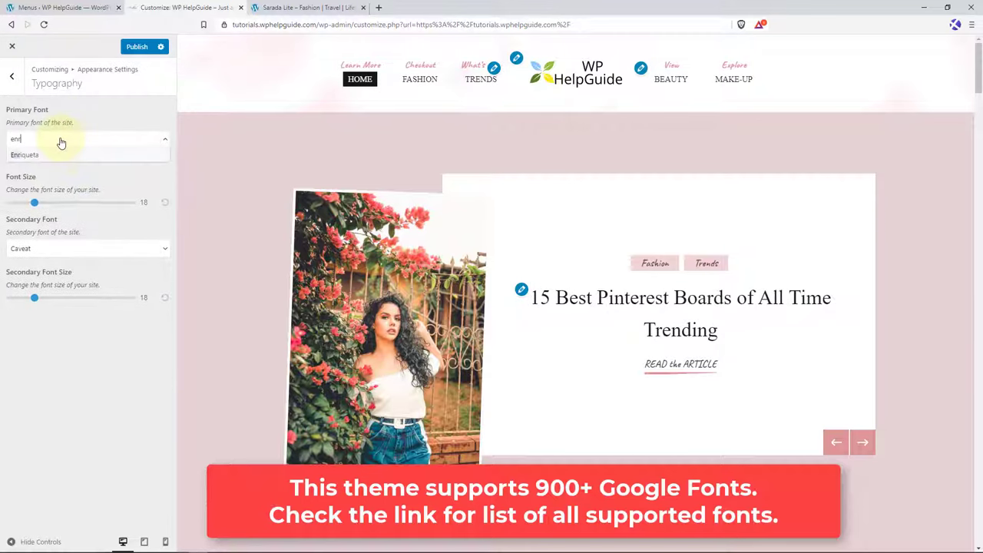
pyautogui.click(59, 157)
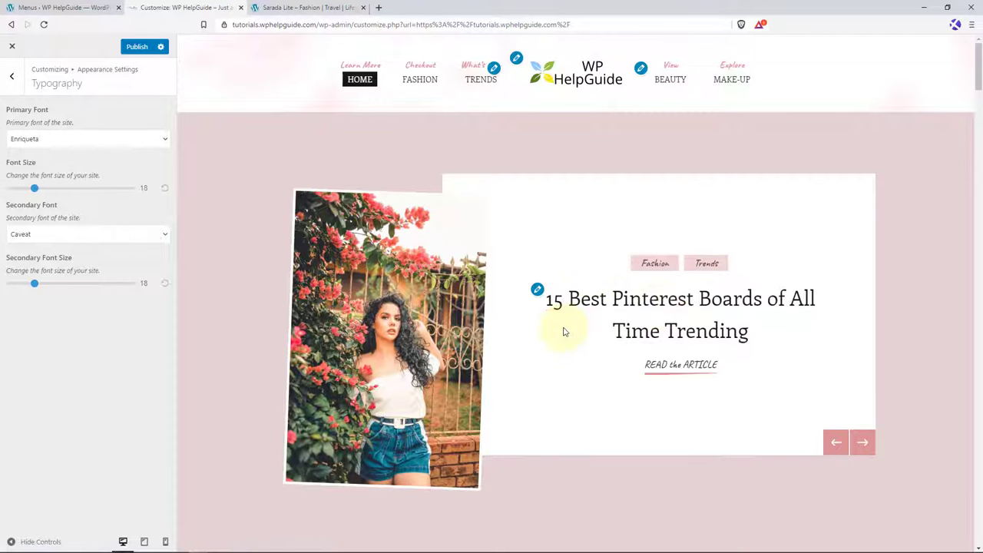
pyautogui.scroll(-5, 562, 329)
pyautogui.scroll(1, 563, 329)
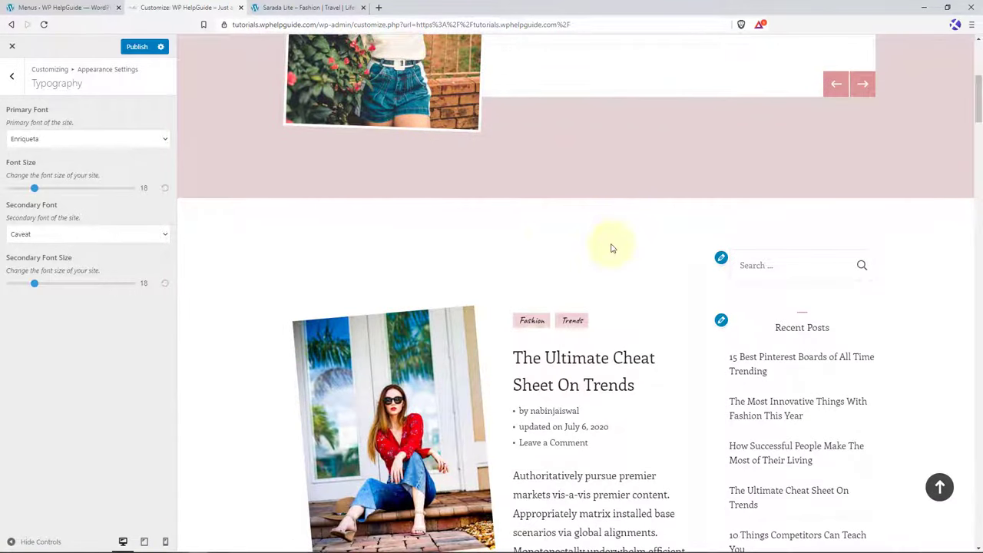
pyautogui.scroll(-3, 572, 248)
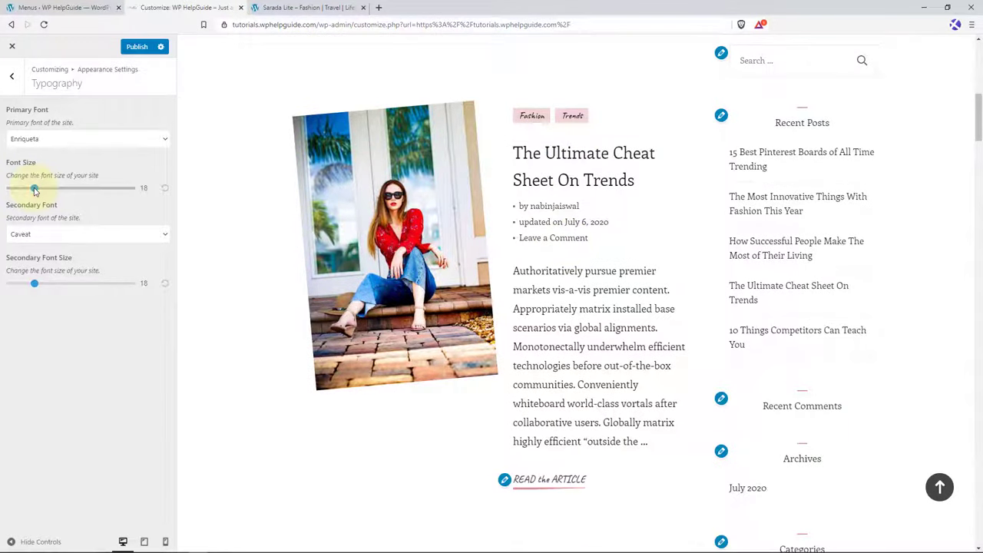
pyautogui.moveTo(32, 189); pyautogui.dragTo(30, 189)
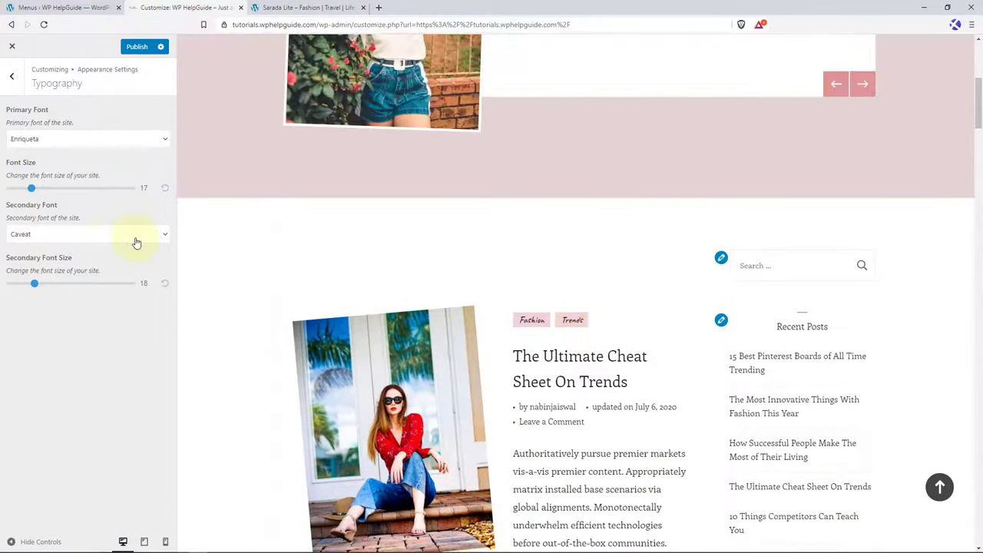
# - Change the secondary font from Caveat to Oregano
pyautogui.click(161, 234)
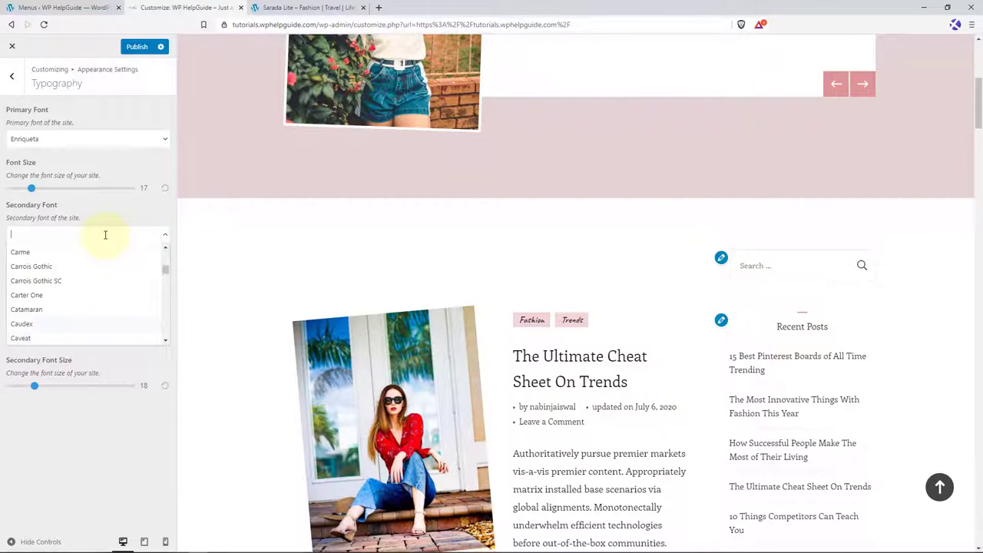
pyautogui.write('ore')
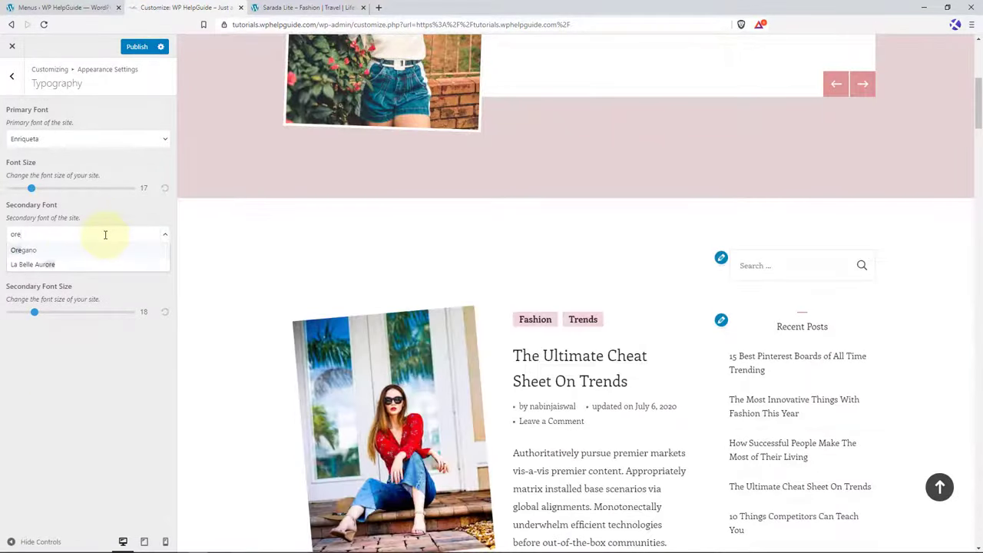
pyautogui.click(71, 251)
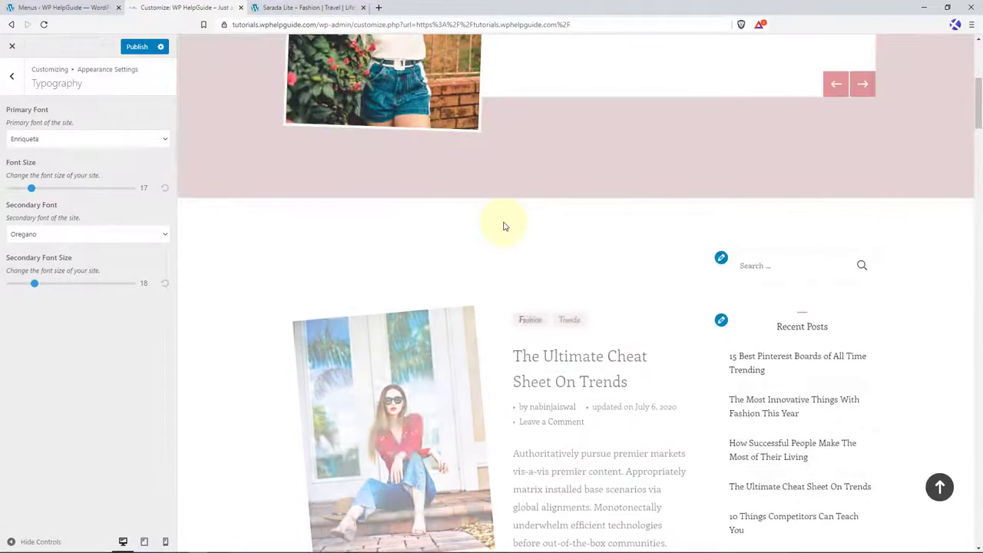
pyautogui.scroll(-1, 407, 221)
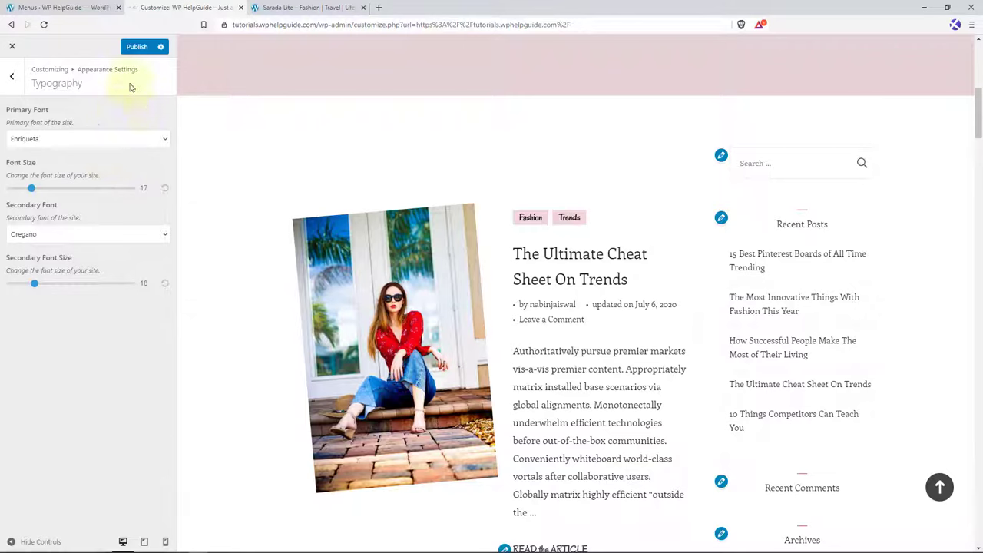
# - Publish the typography changes and copy the site's base address
pyautogui.click(137, 47)
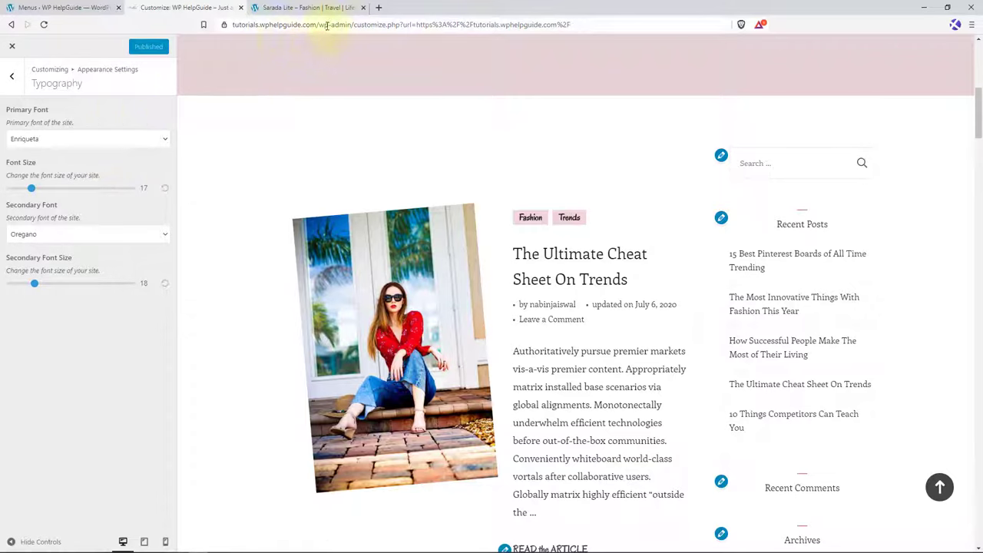
pyautogui.moveTo(322, 25); pyautogui.dragTo(269, 25)
pyautogui.moveTo(343, 26); pyautogui.dragTo(231, 26)
pyautogui.hotkey('ctrl', 'c')
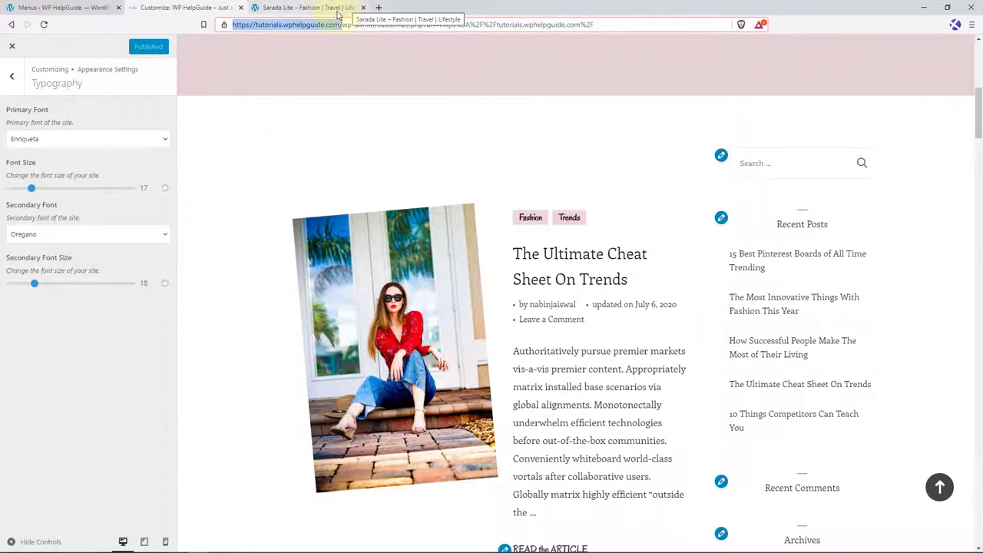
# - Load the live WP HelpGuide site in a new tab, then return to the Customizer
pyautogui.hotkey('ctrl', 't')
pyautogui.moveTo(391, 8); pyautogui.dragTo(256, 11)
pyautogui.click(279, 23)
pyautogui.hotkey('ctrl', 'v')
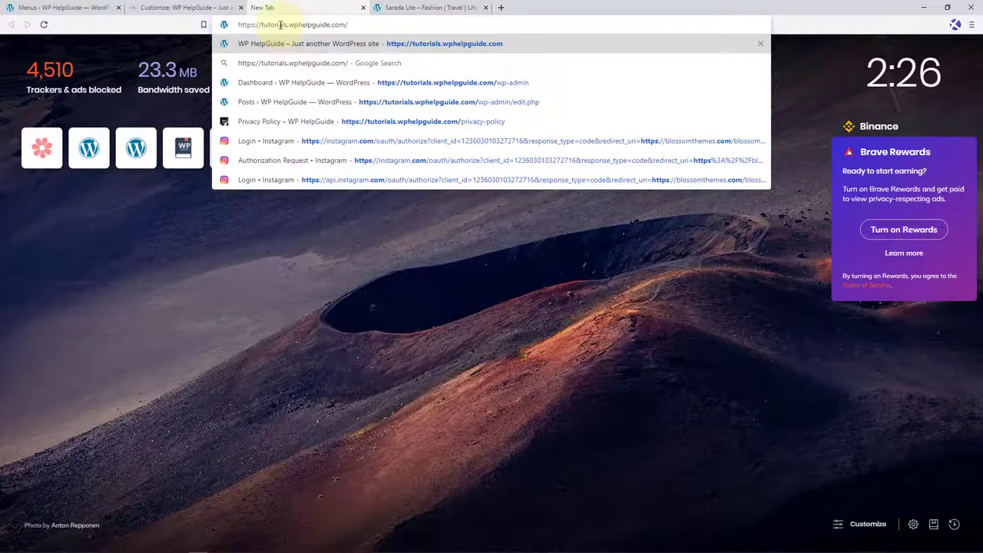
pyautogui.press('Return')
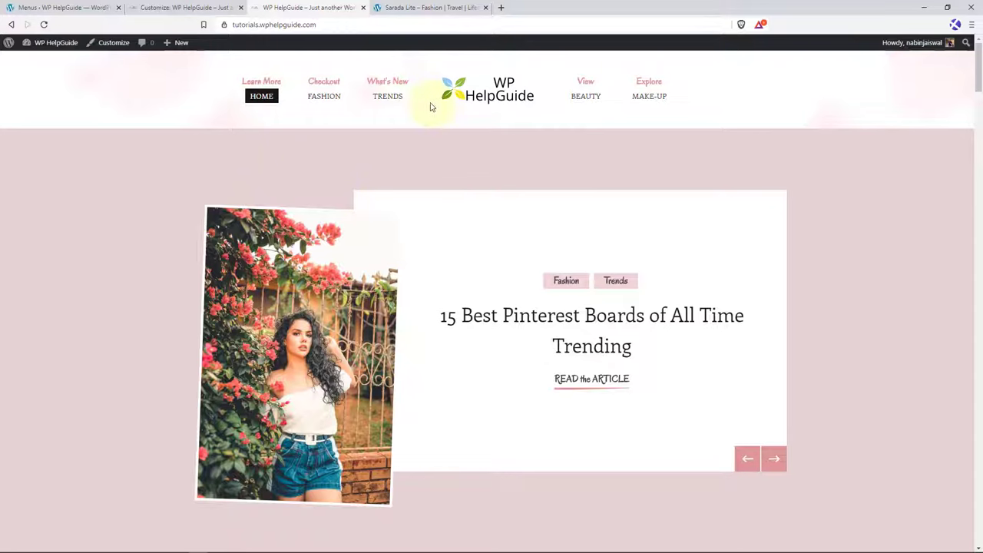
pyautogui.click(189, 7)
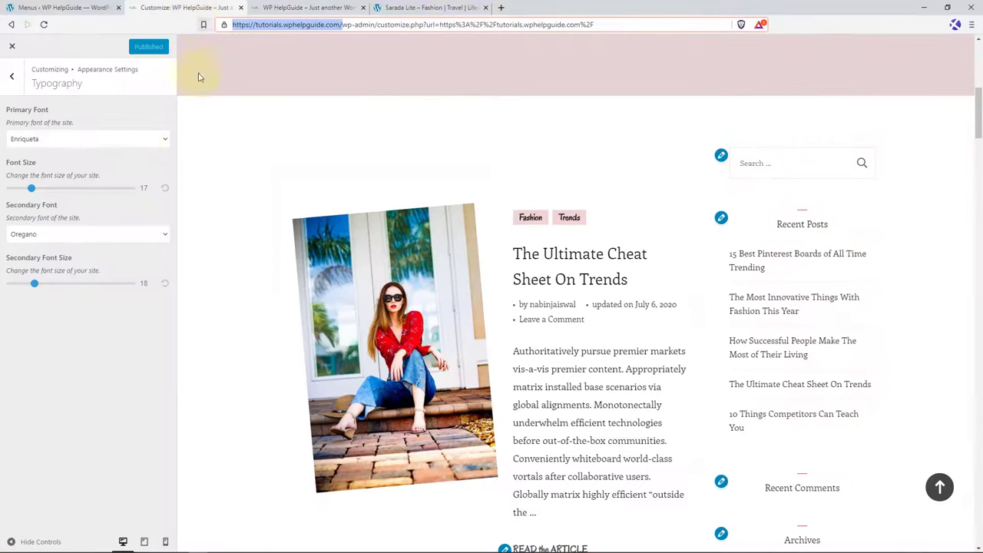
# - Turn on Enable Notification Bar under General Settings > Notification Bar Settings, then go to Menus
pyautogui.click(15, 80)
pyautogui.click(14, 80)
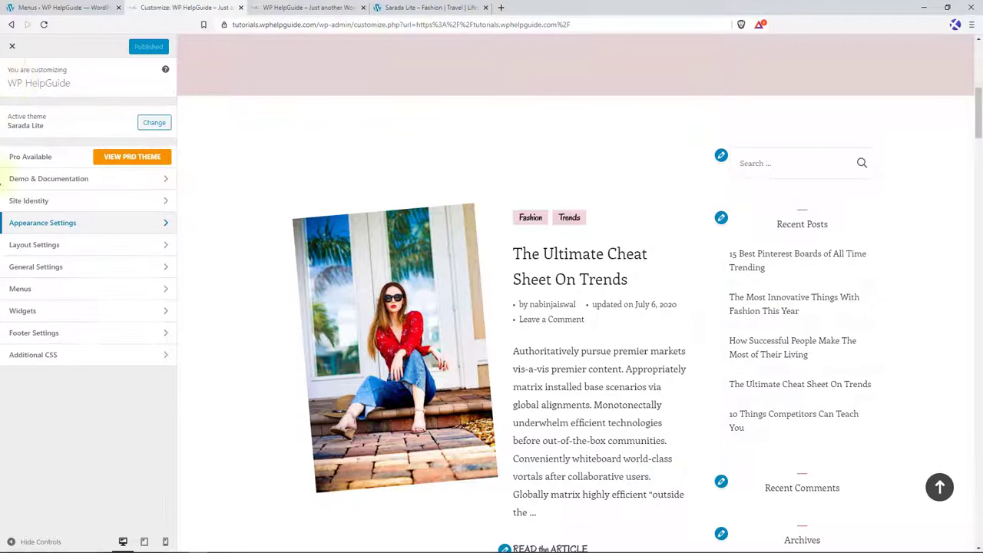
pyautogui.click(78, 245)
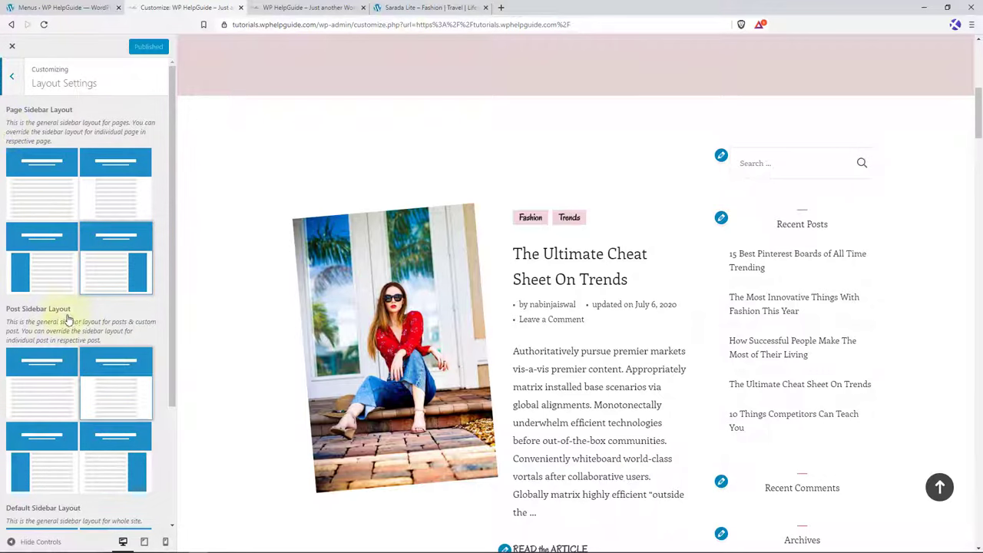
pyautogui.click(15, 77)
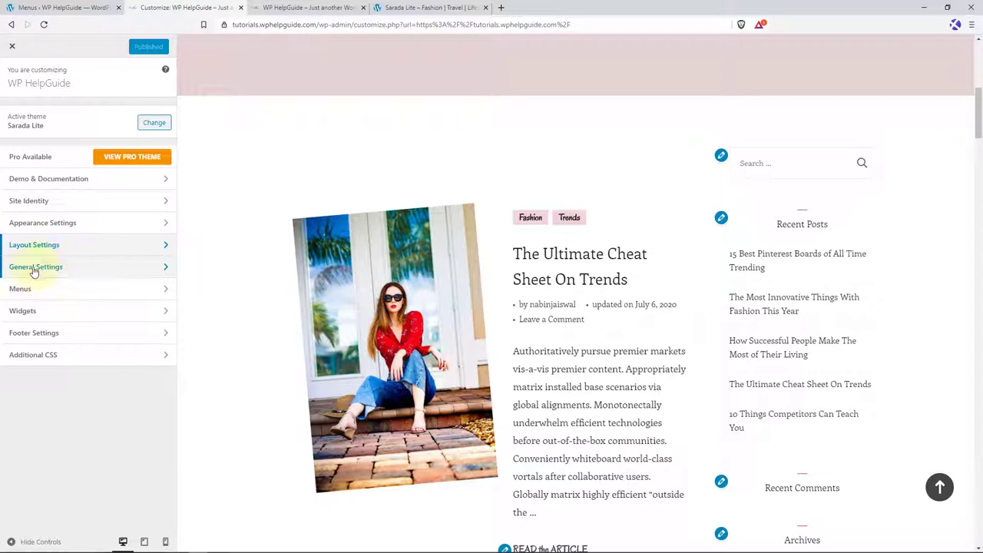
pyautogui.click(88, 274)
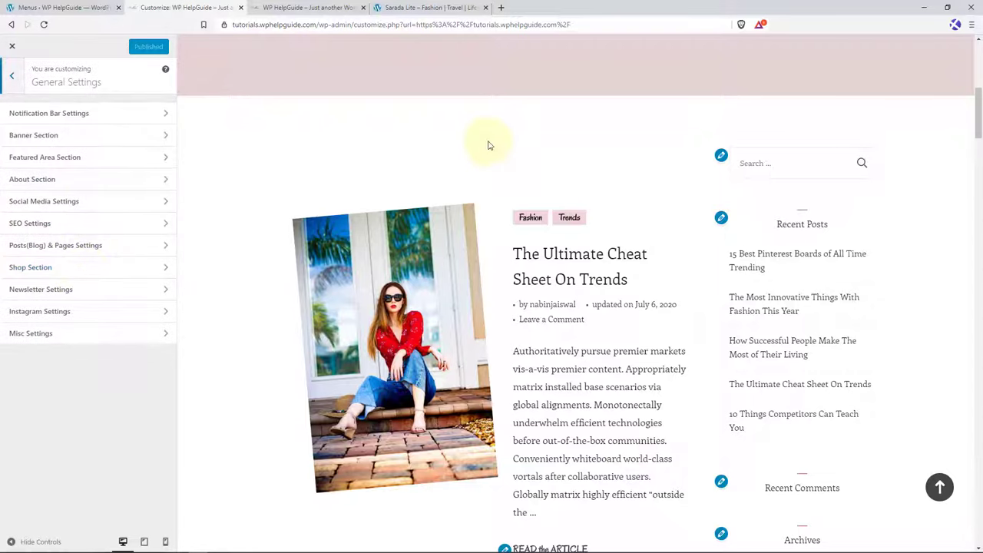
pyautogui.click(105, 117)
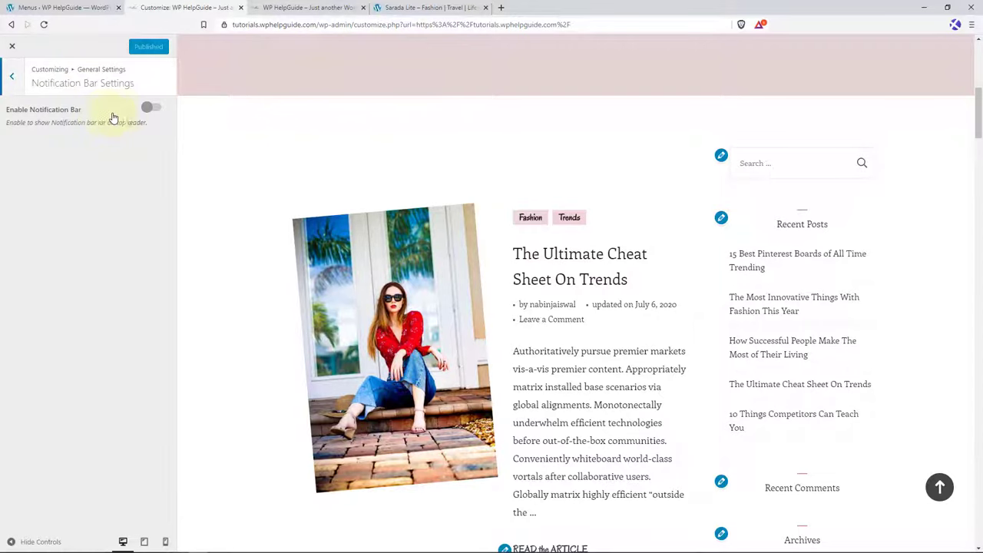
pyautogui.click(151, 108)
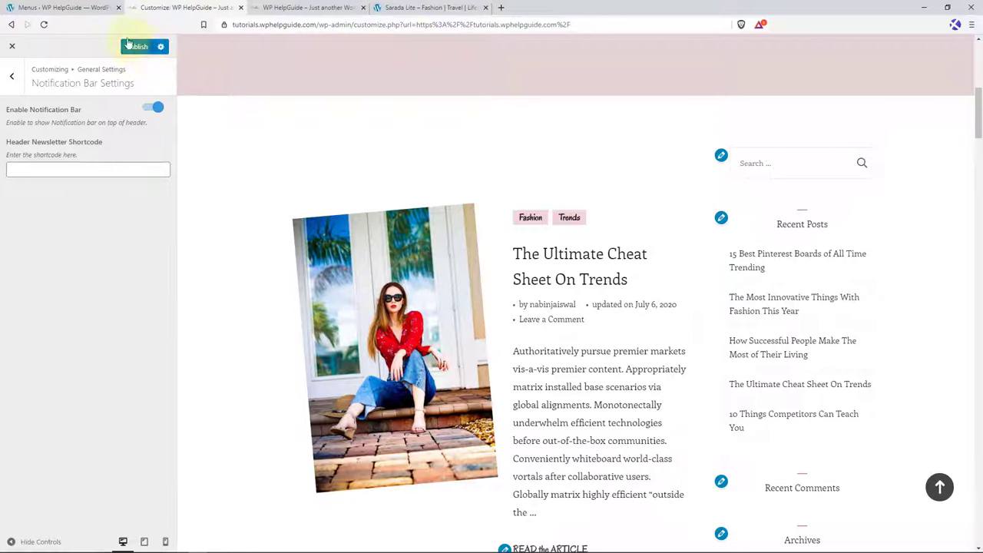
pyautogui.click(81, 8)
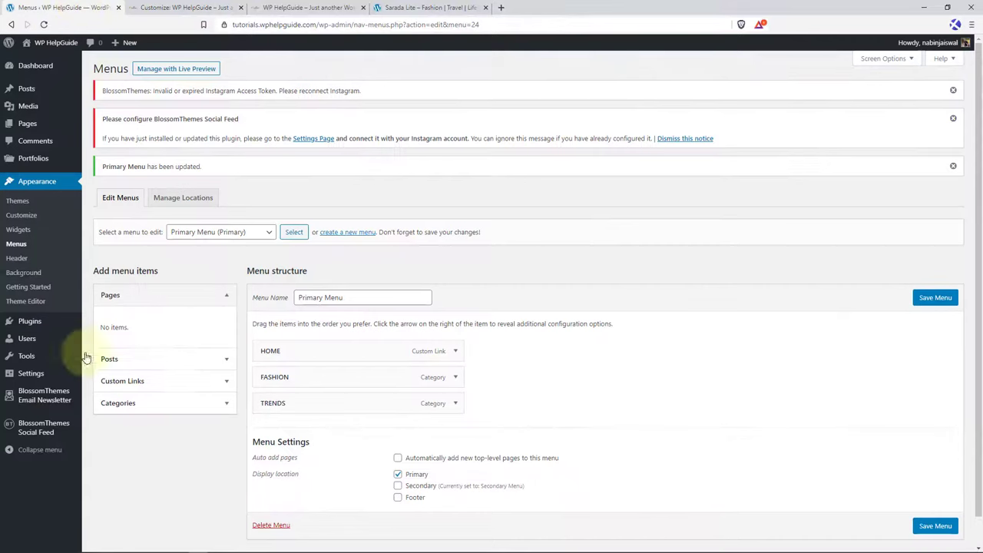
# - Choose Add New under BlossomThemes Email Newsletter to begin a new form
pyautogui.moveTo(44, 395)
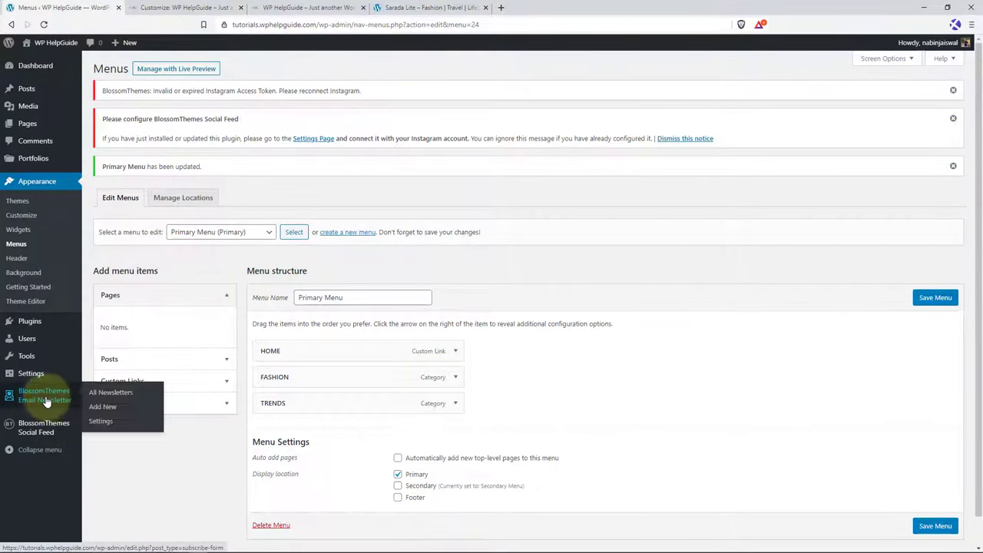
pyautogui.click(107, 410)
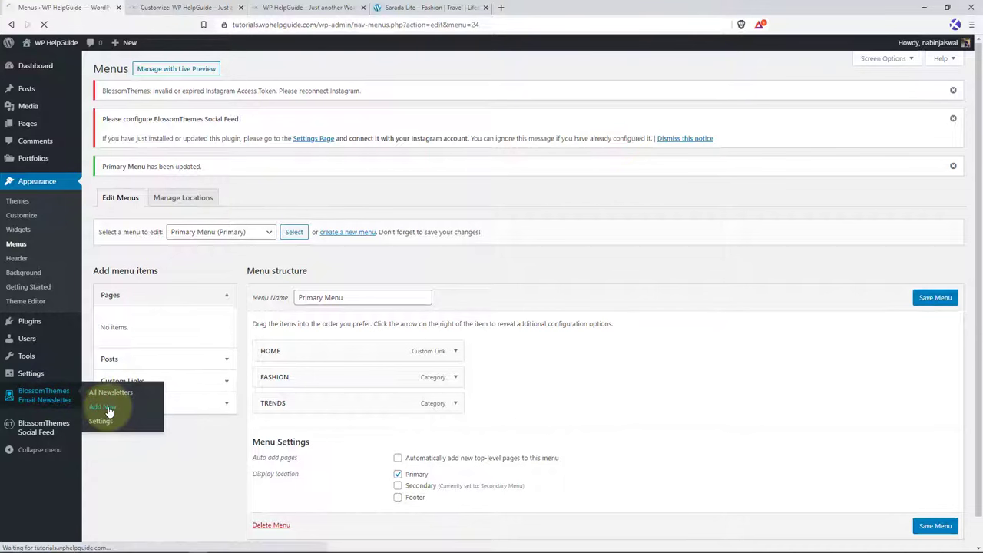
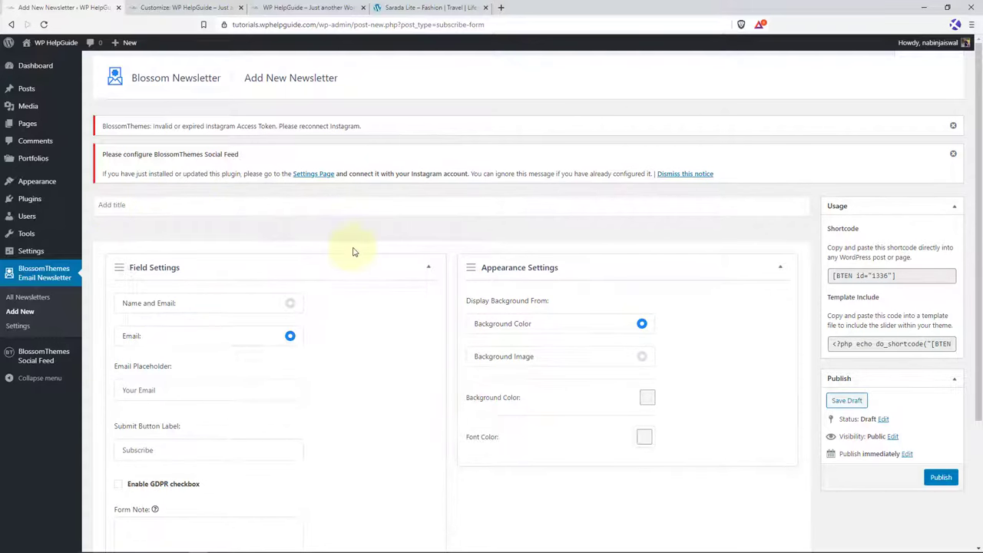
# - Collect name and email, and paste 'Never Miss Out On The Latest Travel Tips Again!' as the form note
pyautogui.scroll(-2, 351, 246)
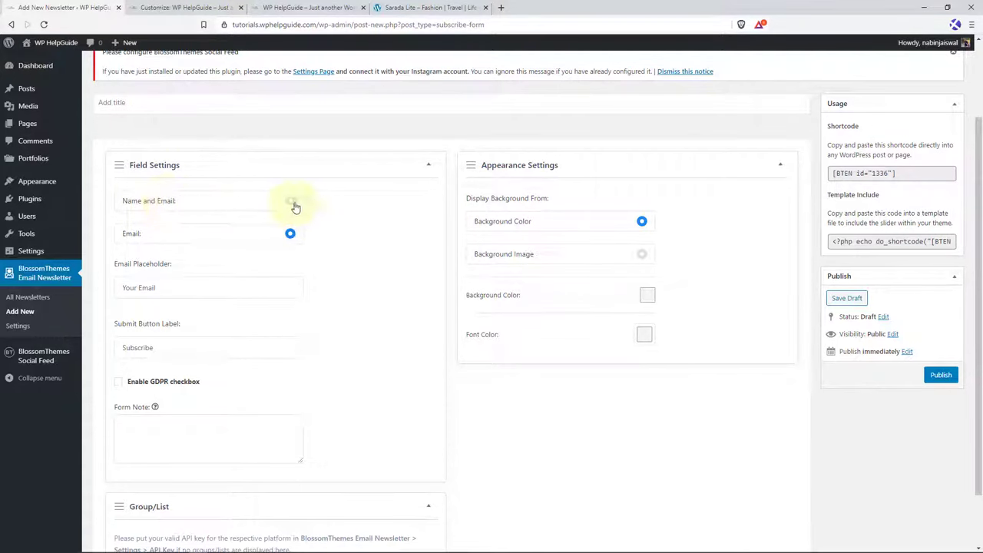
pyautogui.click(291, 202)
pyautogui.scroll(-2, 223, 279)
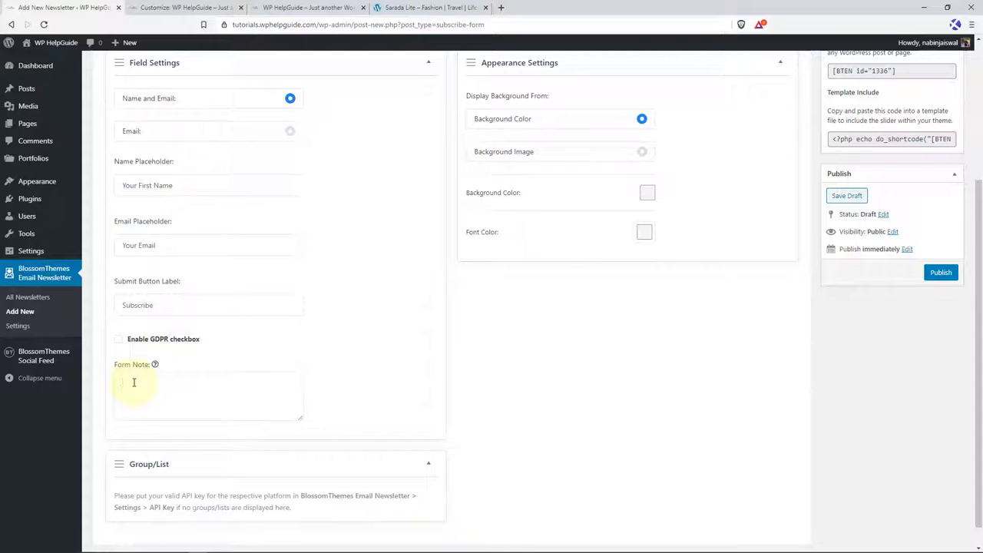
pyautogui.write('Never Miss Out On The Latest Travel Tips Again!')
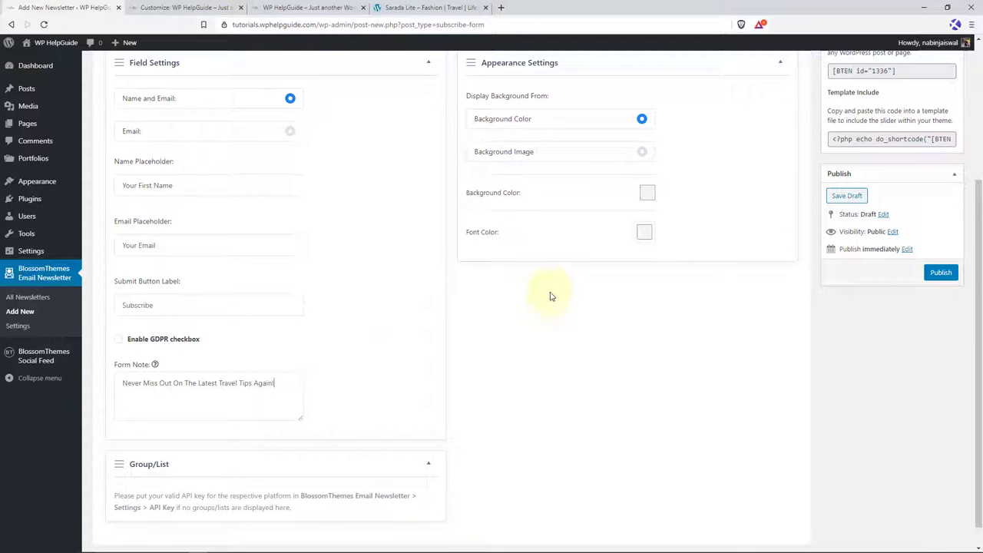
pyautogui.scroll(1, 538, 269)
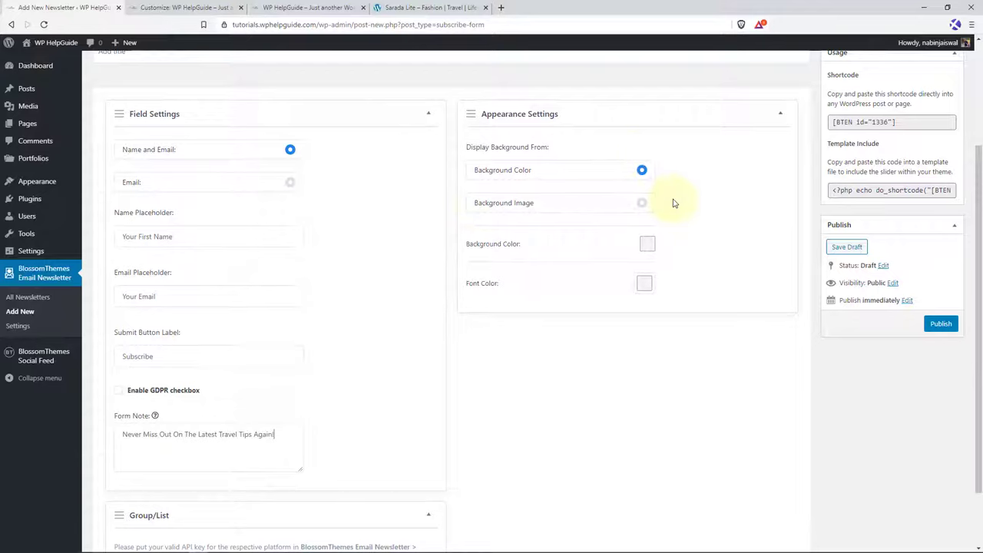
# - Set the form background colour to #282828 and the font colour to white, then publish it
pyautogui.click(649, 247)
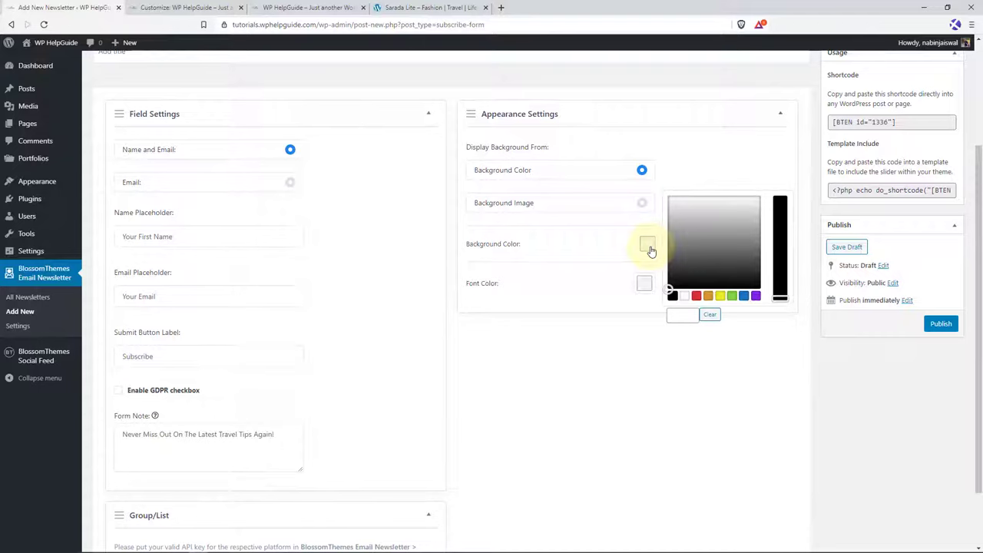
pyautogui.click(681, 315)
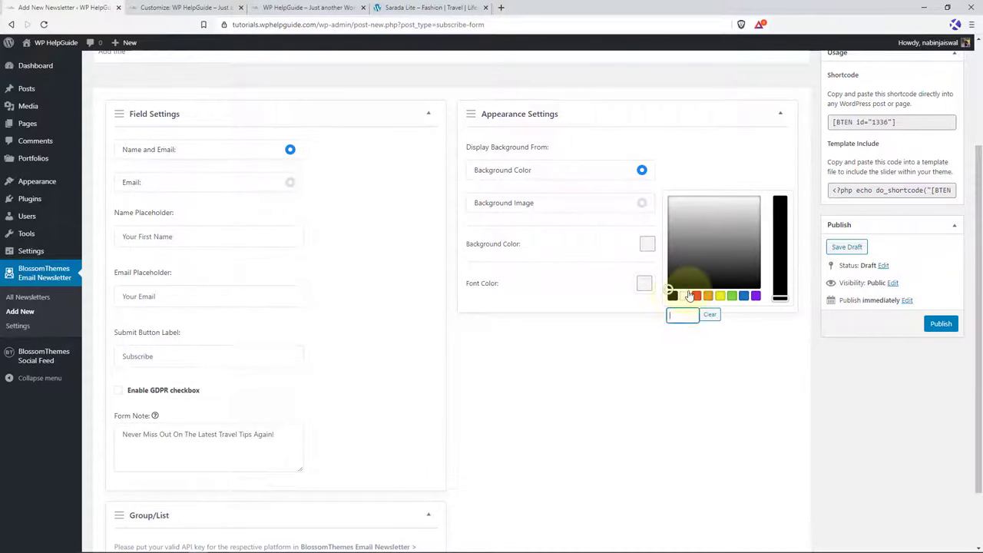
pyautogui.write('#282828')
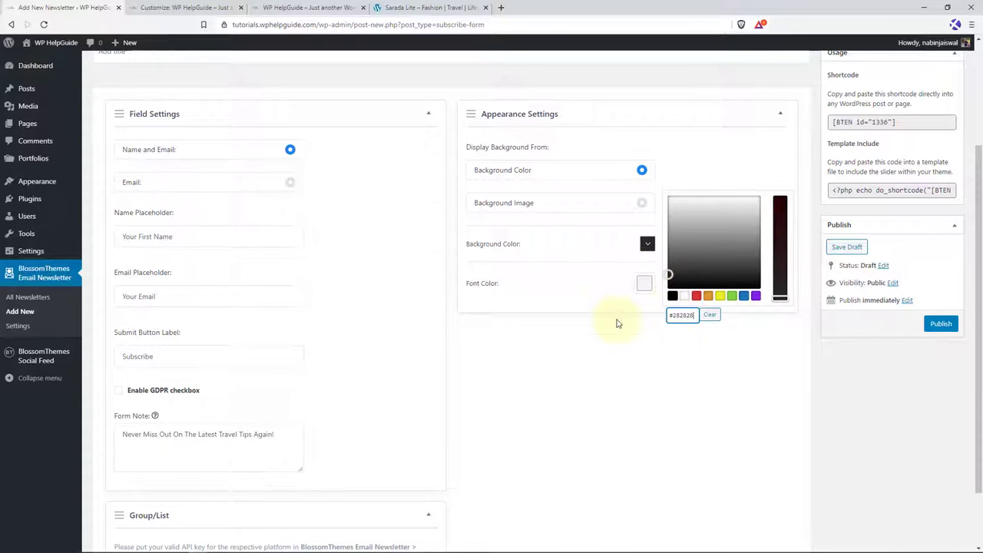
pyautogui.click(595, 304)
pyautogui.click(644, 285)
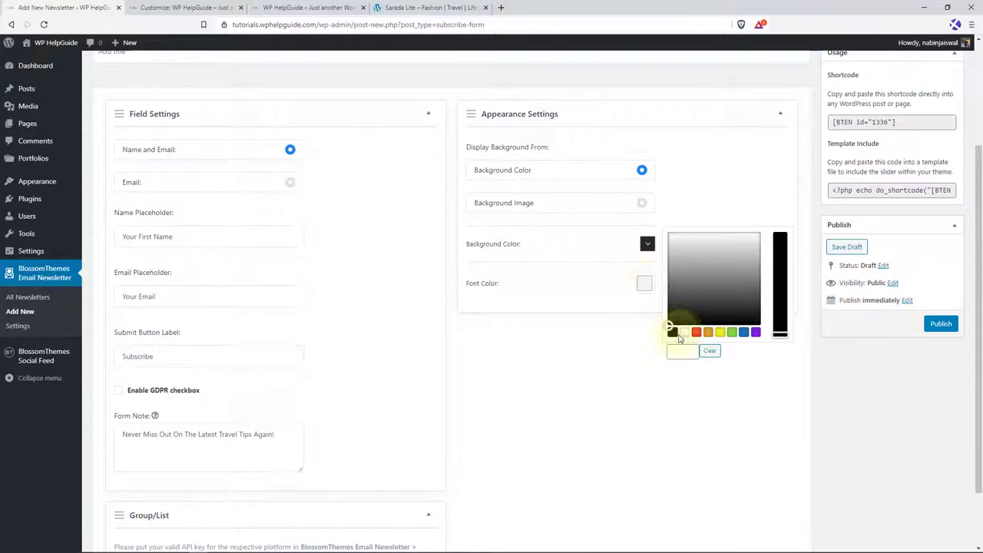
pyautogui.click(684, 332)
pyautogui.click(592, 344)
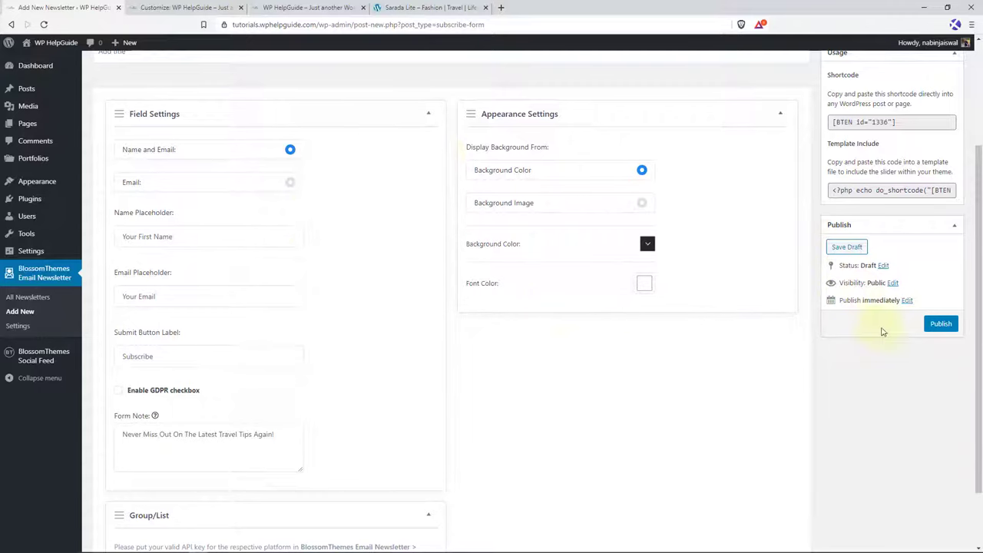
pyautogui.click(941, 324)
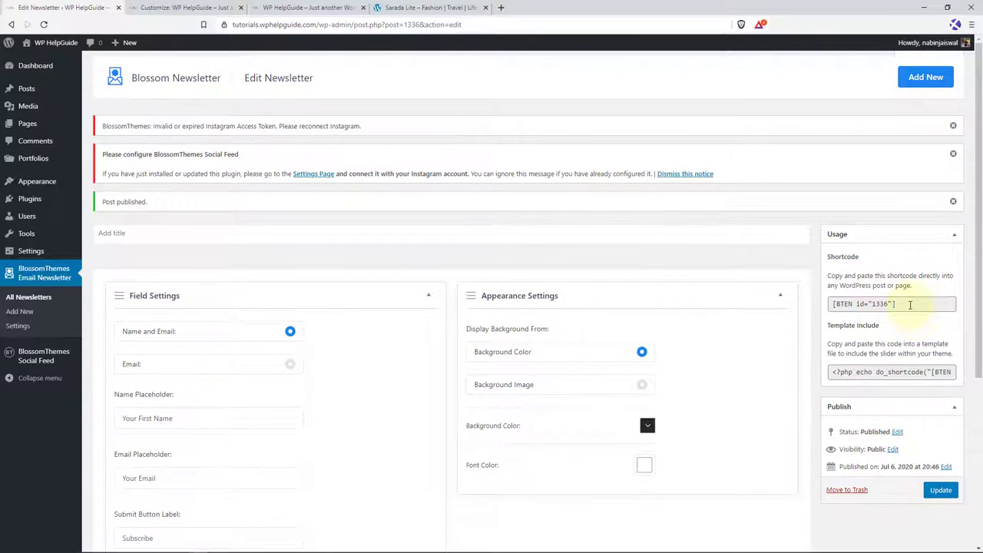
# - Copy the [BTEN id="1336"] shortcode into the Header Newsletter Shortcode field and publish
pyautogui.moveTo(910, 304); pyautogui.dragTo(832, 305)
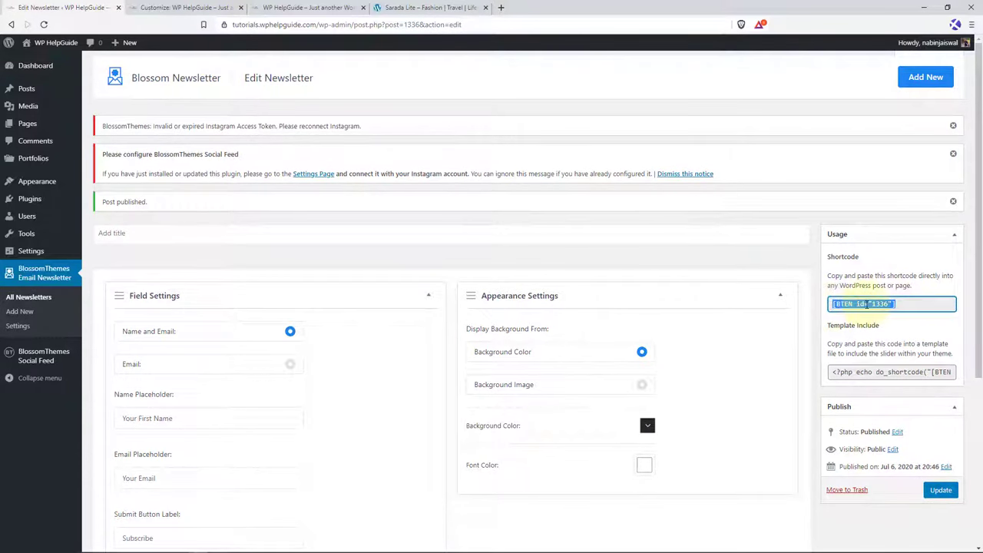
pyautogui.rightClick(867, 304)
pyautogui.click(874, 315)
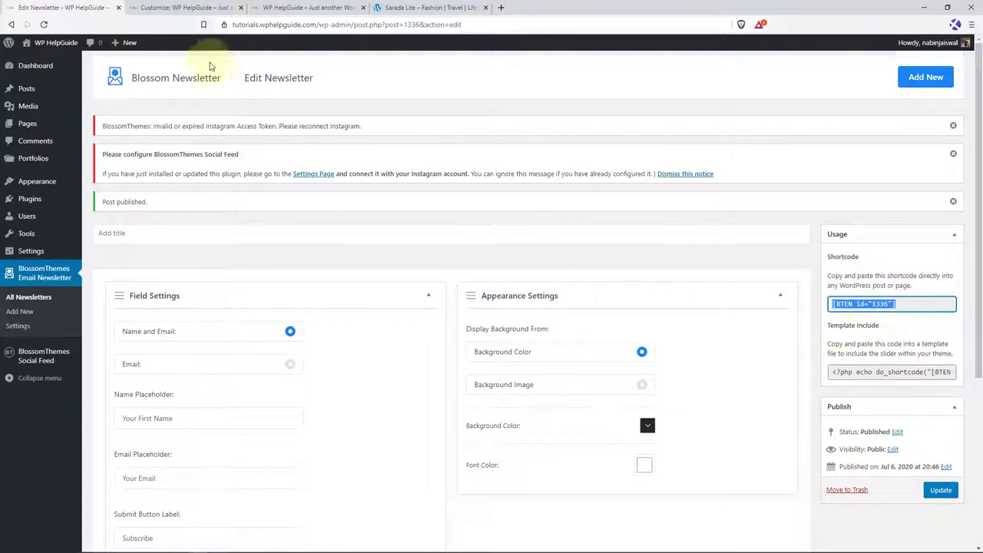
pyautogui.click(186, 9)
pyautogui.click(158, 169)
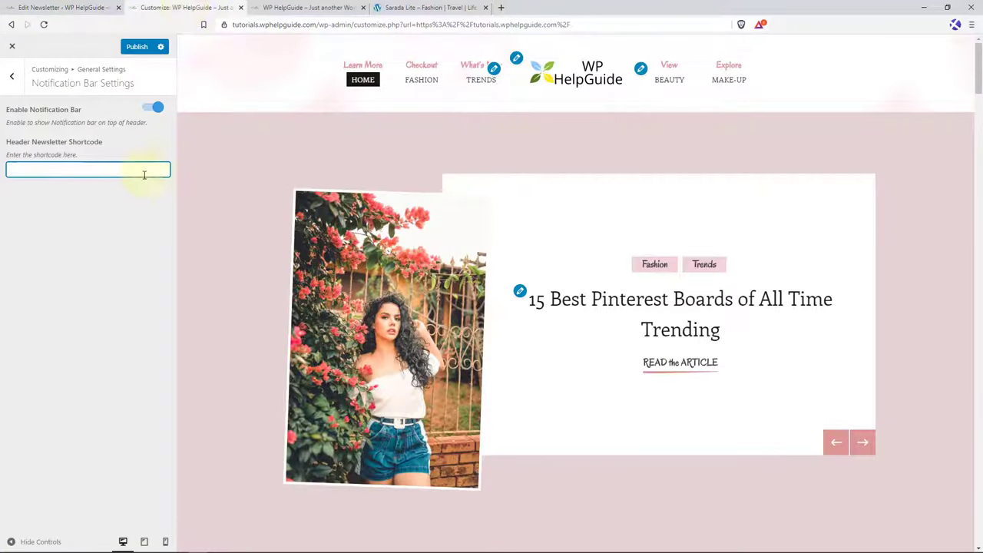
pyautogui.rightClick(93, 171)
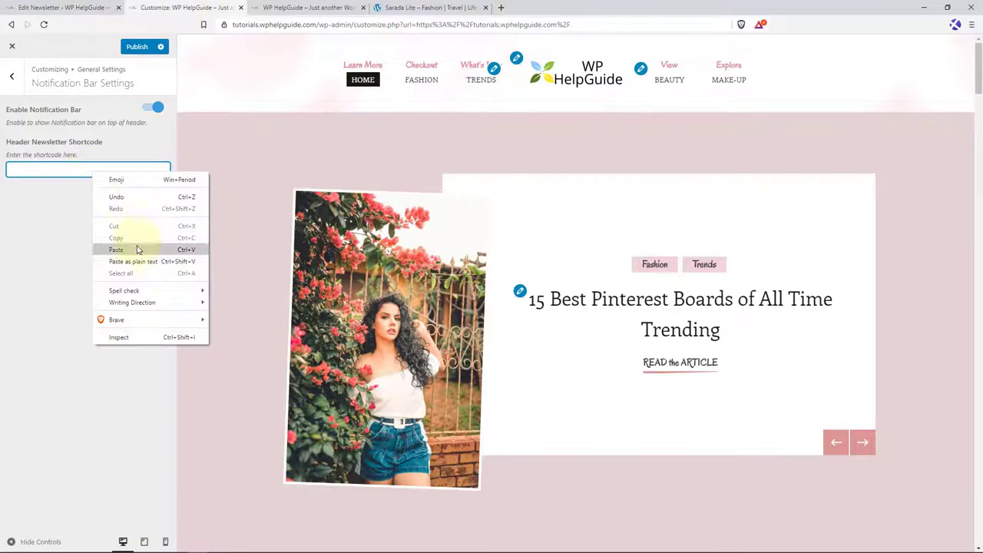
pyautogui.click(136, 248)
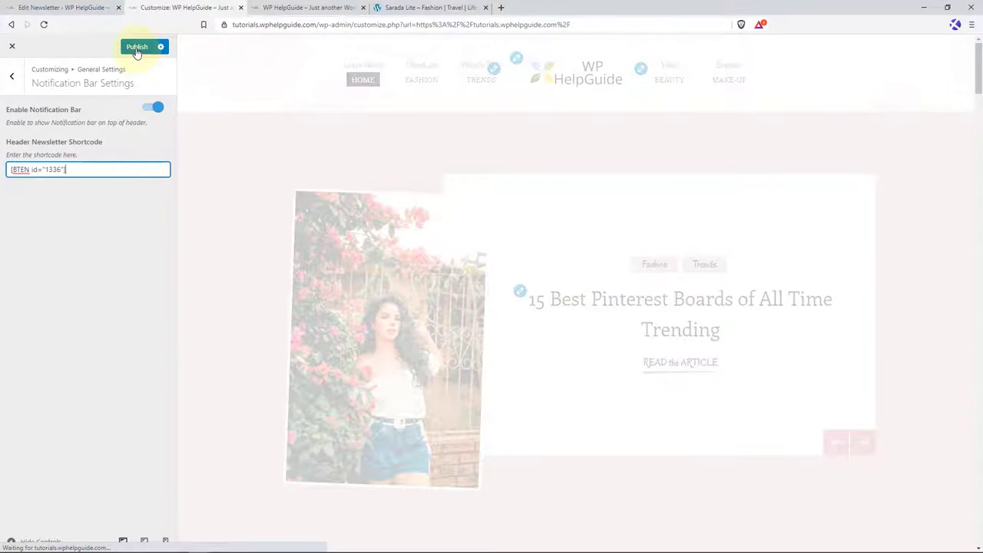
pyautogui.click(137, 46)
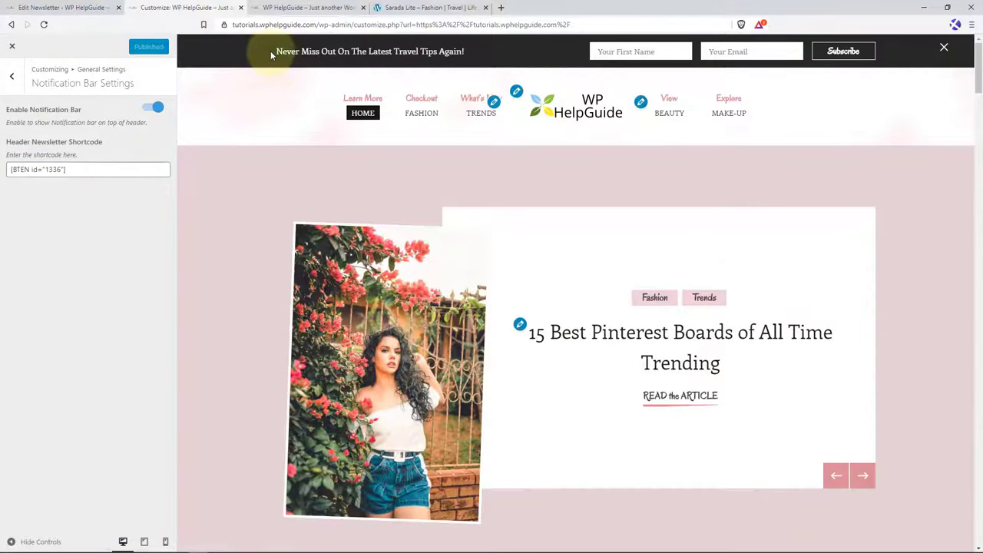
# - Check the notification bar on the live Sarada Lite site, then return to the customizer
pyautogui.moveTo(273, 51); pyautogui.dragTo(497, 59)
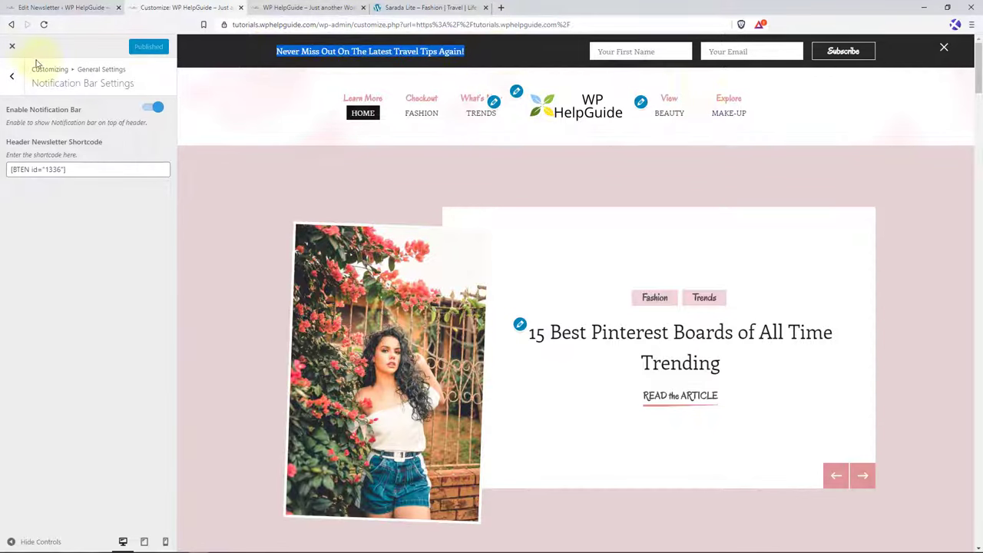
pyautogui.click(17, 79)
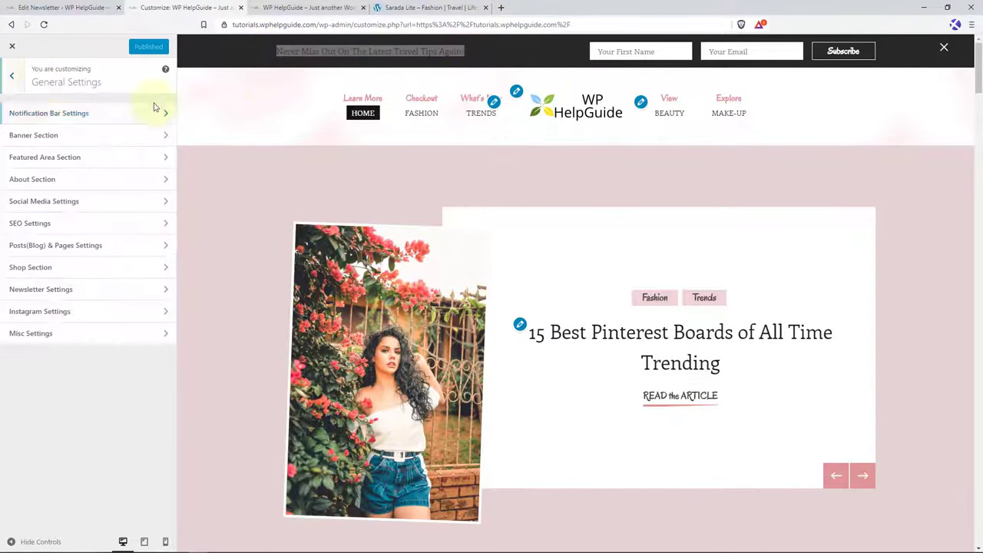
pyautogui.click(415, 7)
pyautogui.scroll(-1, 583, 308)
pyautogui.scroll(-2, 623, 324)
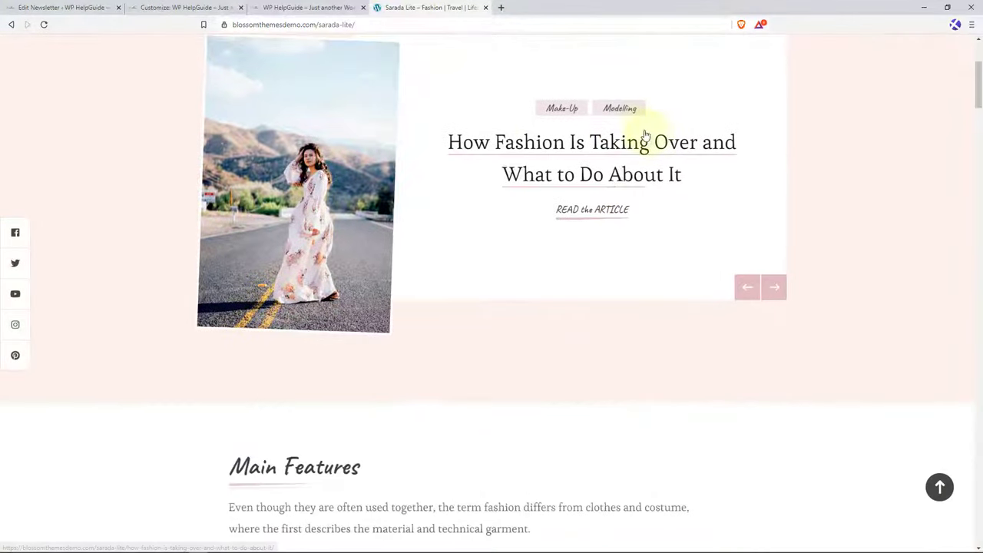
pyautogui.click(175, 7)
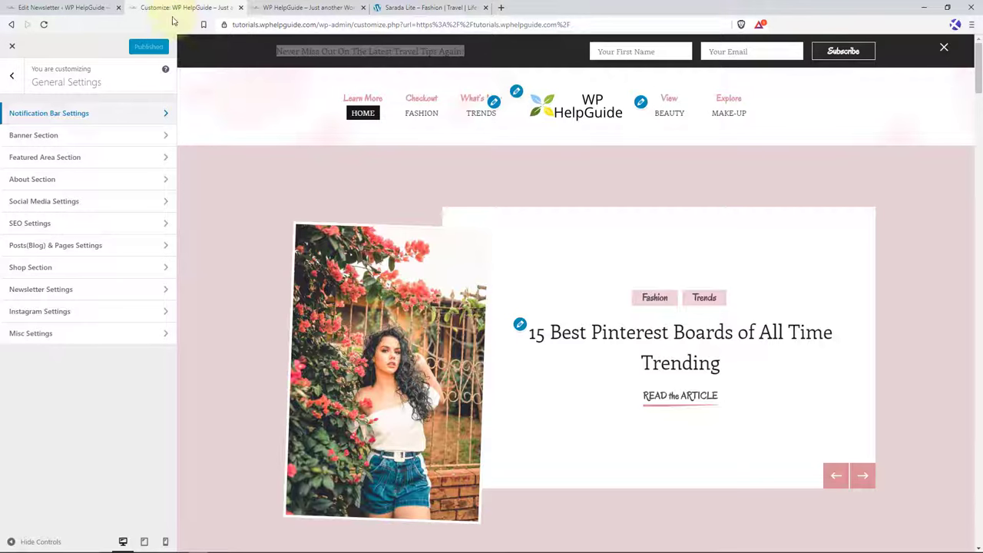
# - Set Banner Options in the Banner Section to Static/Video CTA Banner
pyautogui.click(74, 137)
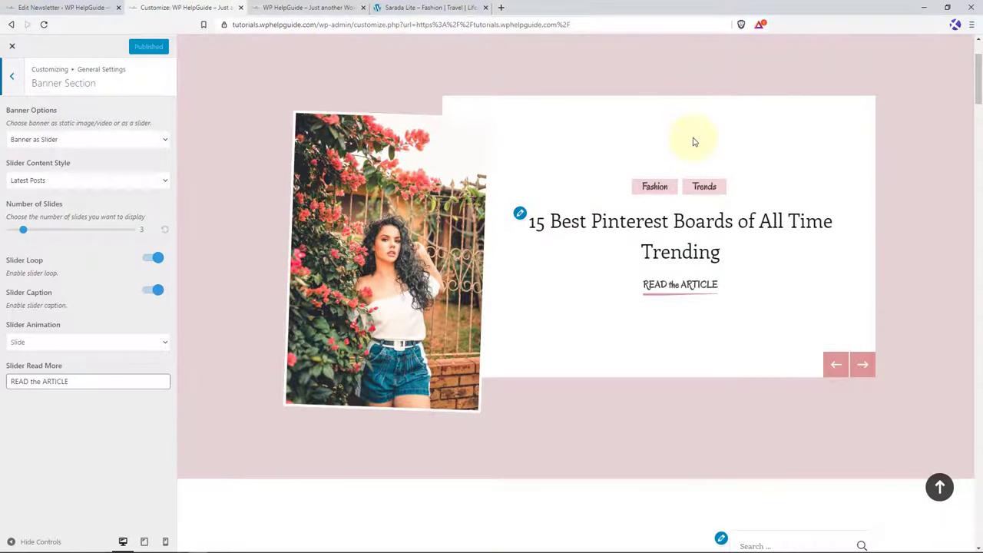
pyautogui.click(164, 141)
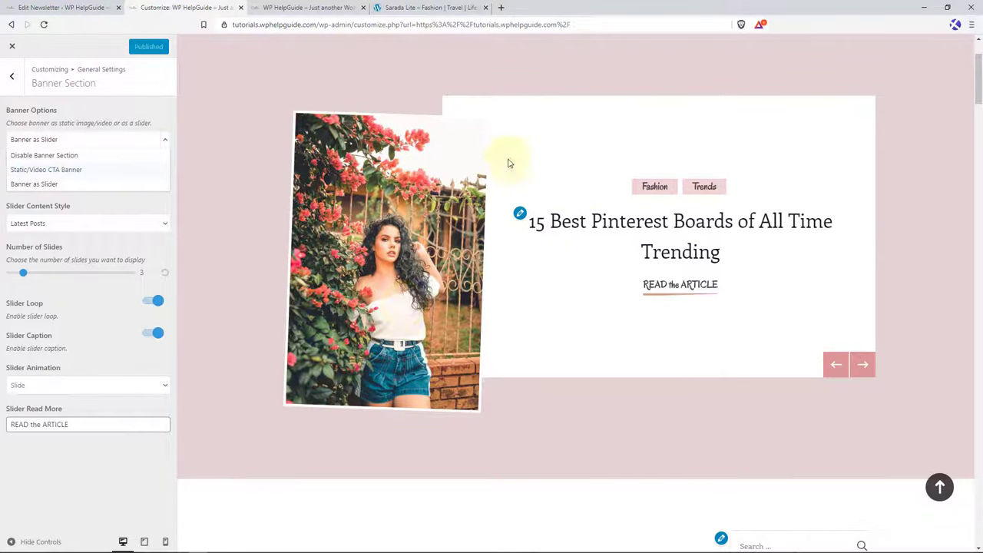
pyautogui.click(87, 170)
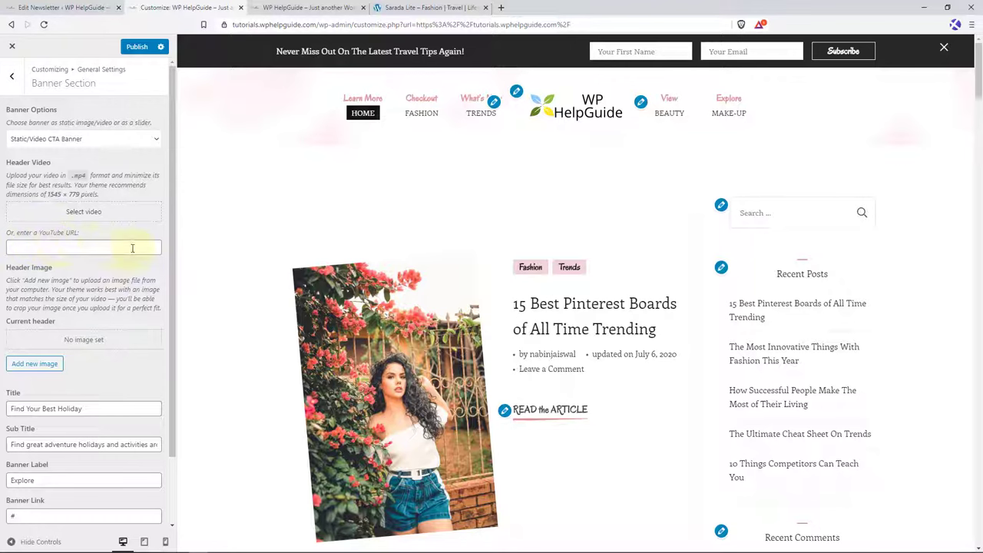
pyautogui.scroll(-1, 132, 248)
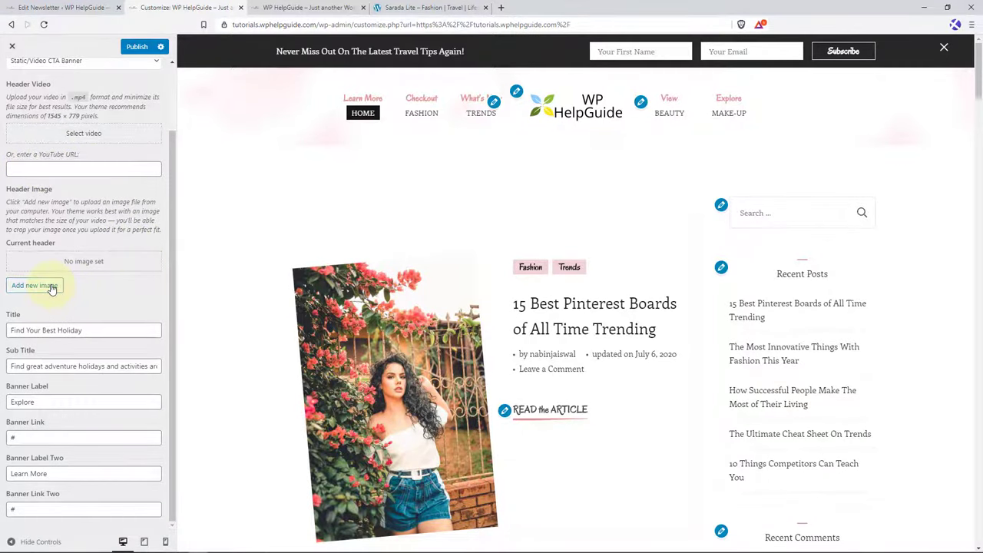
# - Upload the mountain-lake photo, crop it lower, and use it as the banner header image
pyautogui.click(51, 288)
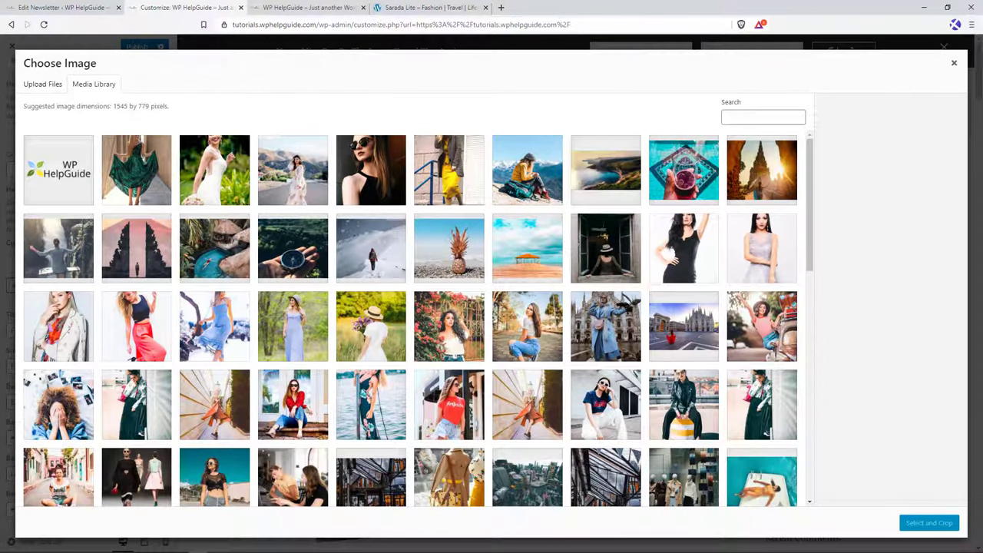
pyautogui.moveTo(71, 183); pyautogui.dragTo(207, 242)
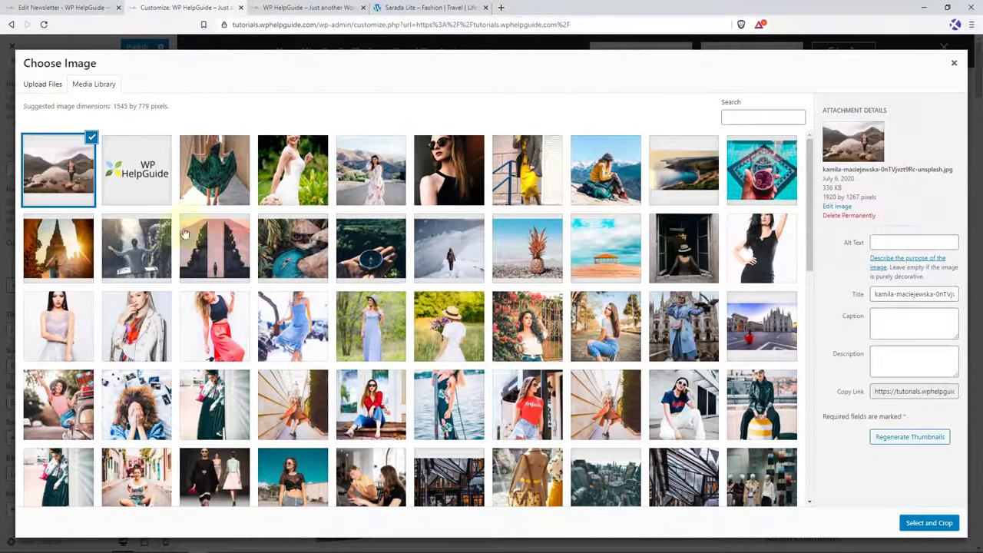
pyautogui.click(928, 523)
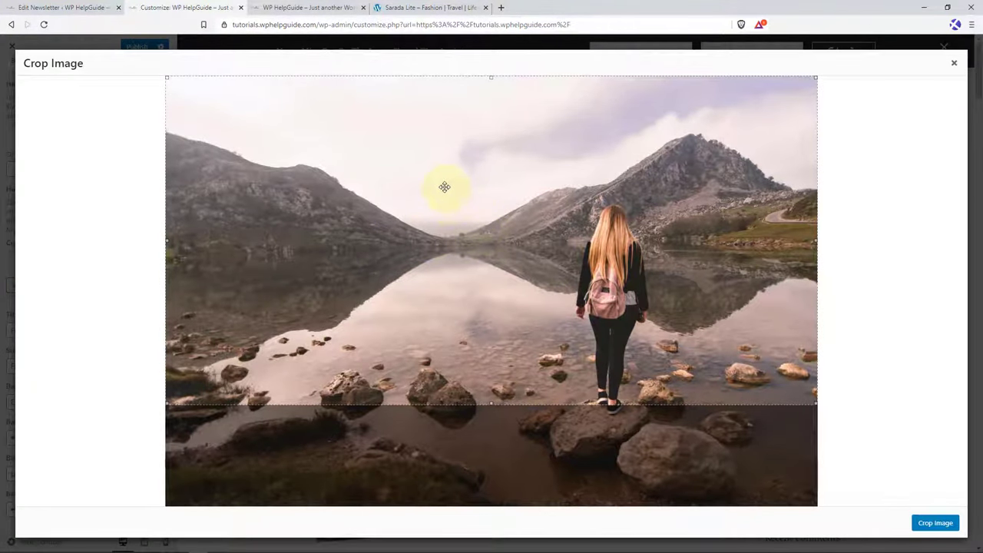
pyautogui.moveTo(457, 187); pyautogui.dragTo(454, 228)
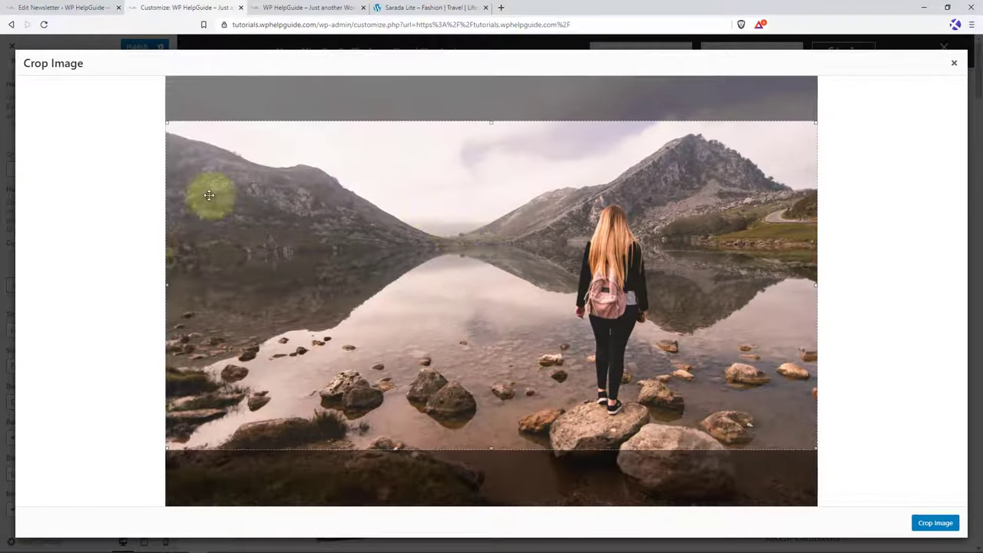
pyautogui.click(935, 526)
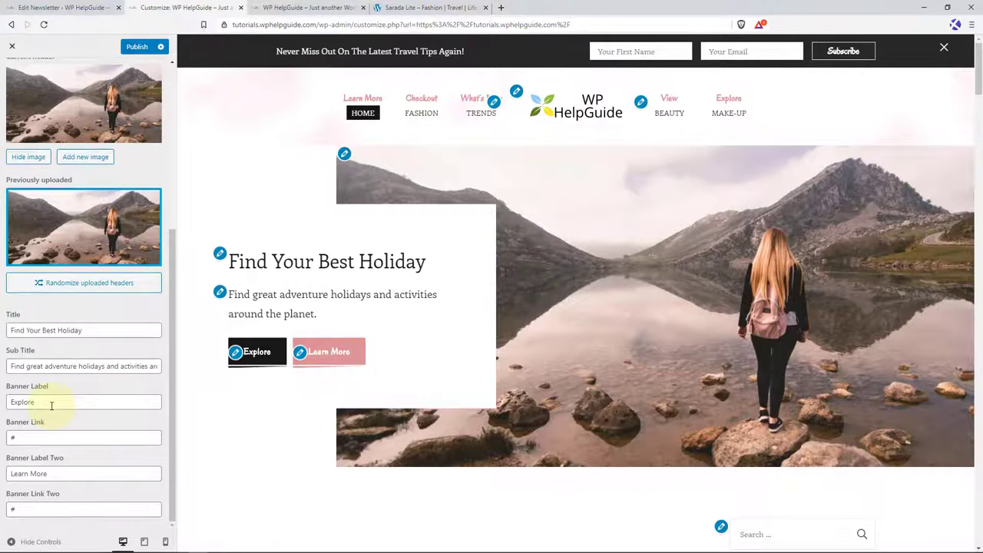
# - Publish the banner changes, reload the live front page to check them, then return to the customizer
pyautogui.moveTo(62, 401); pyautogui.dragTo(9, 401)
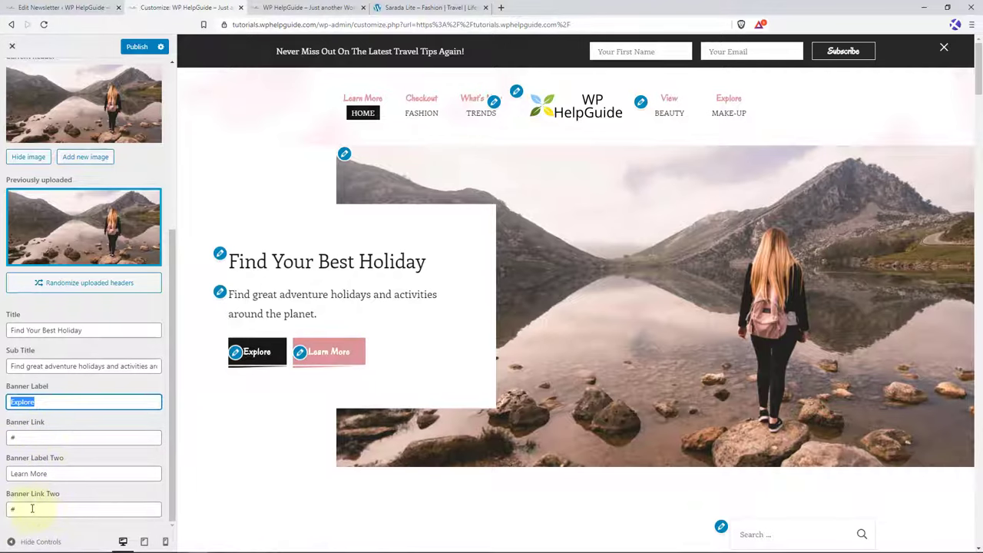
pyautogui.click(138, 47)
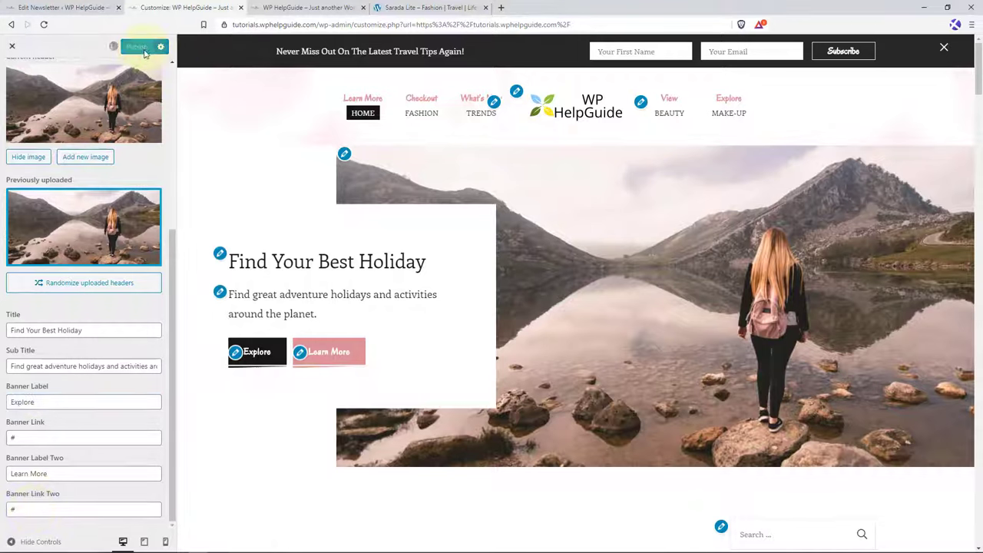
pyautogui.click(309, 8)
pyautogui.click(44, 24)
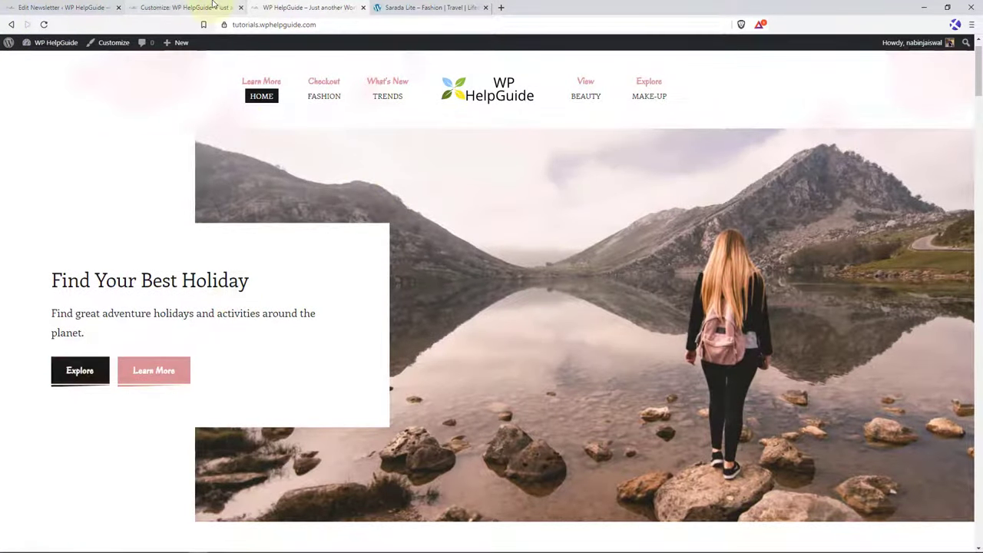
pyautogui.click(188, 7)
pyautogui.scroll(5, 134, 170)
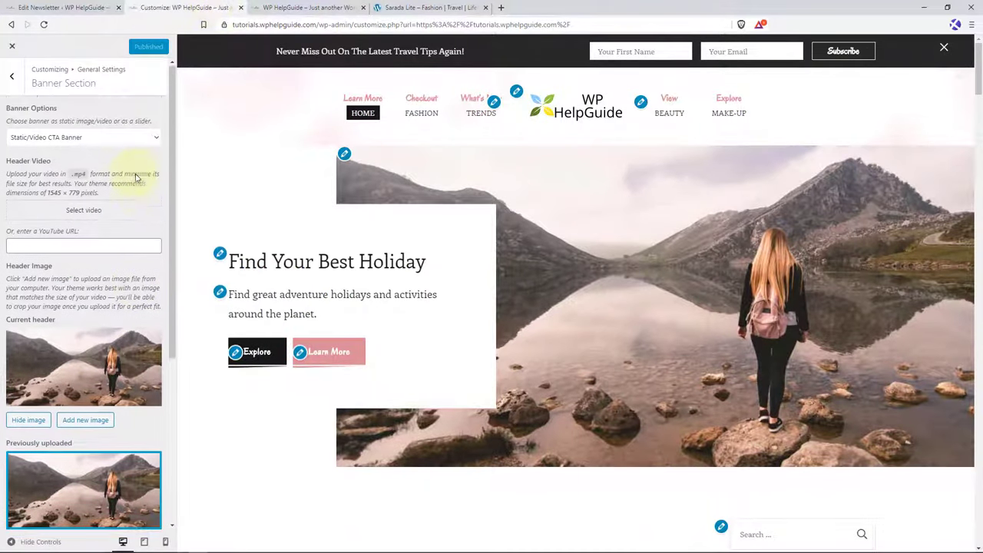
# - Make the banner a slider filled from the Fashion post category and preview its slides
pyautogui.click(155, 145)
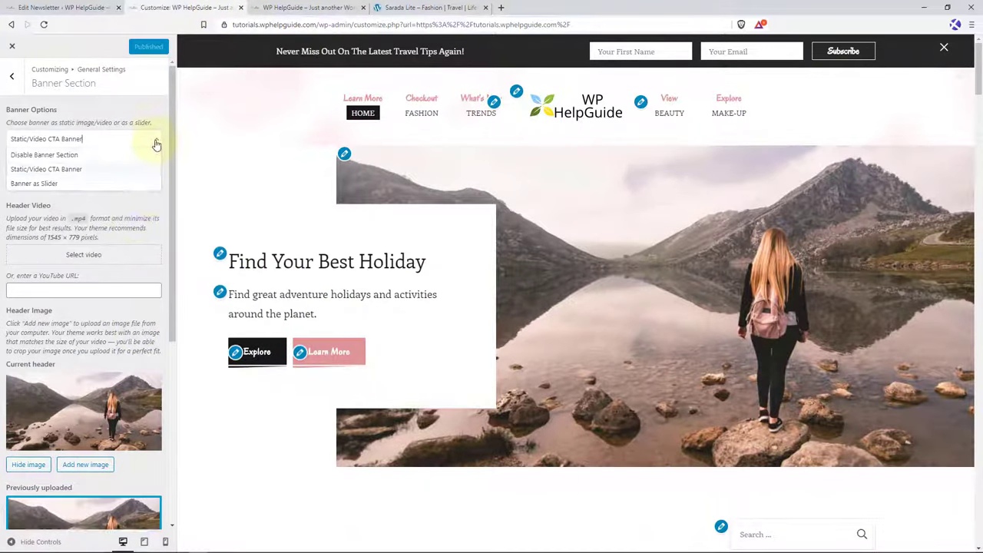
pyautogui.click(46, 184)
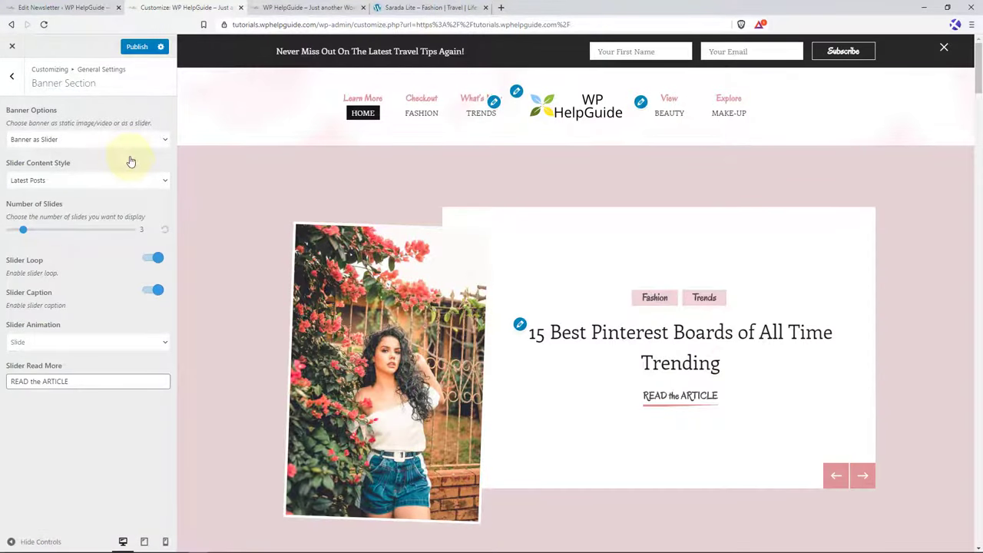
pyautogui.click(111, 184)
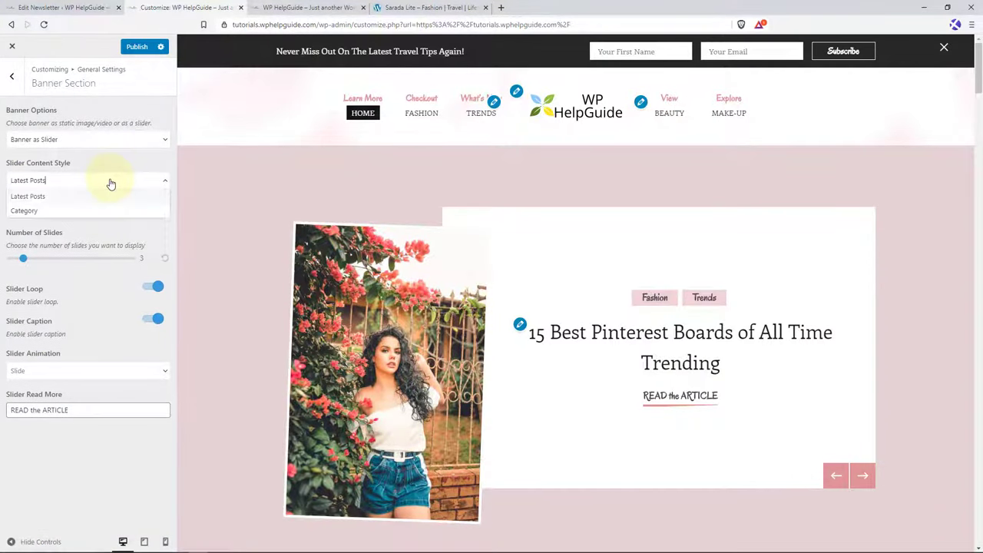
pyautogui.click(24, 212)
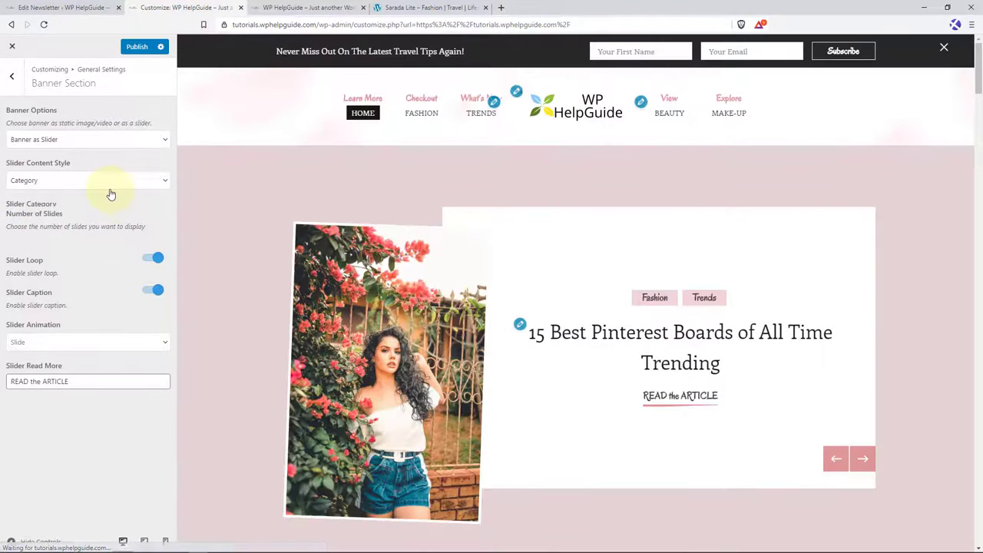
pyautogui.click(166, 222)
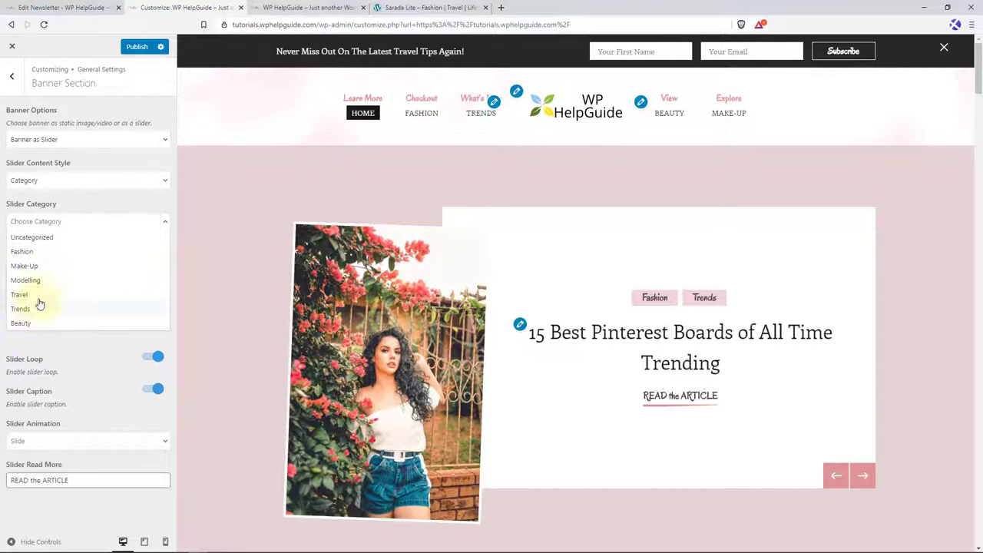
pyautogui.click(23, 252)
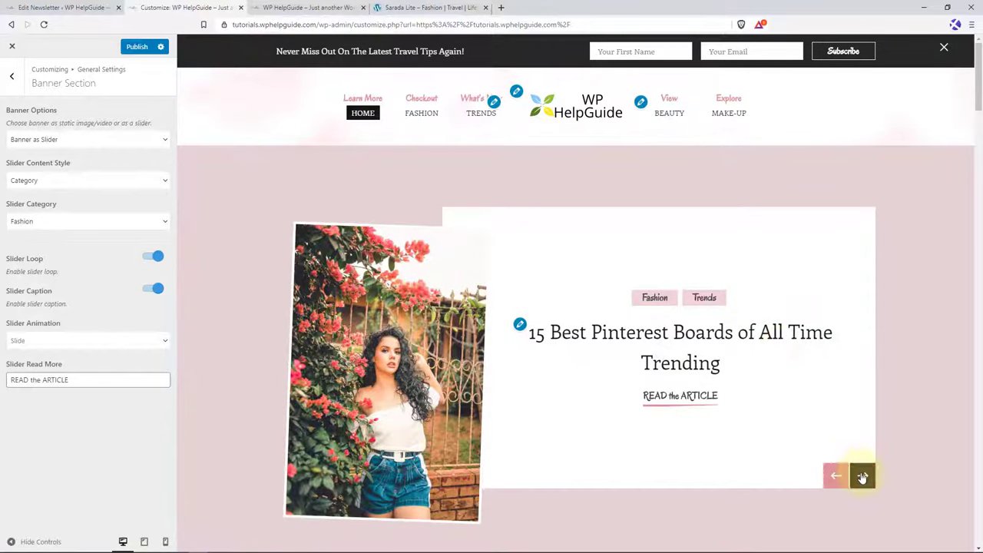
pyautogui.click(862, 477)
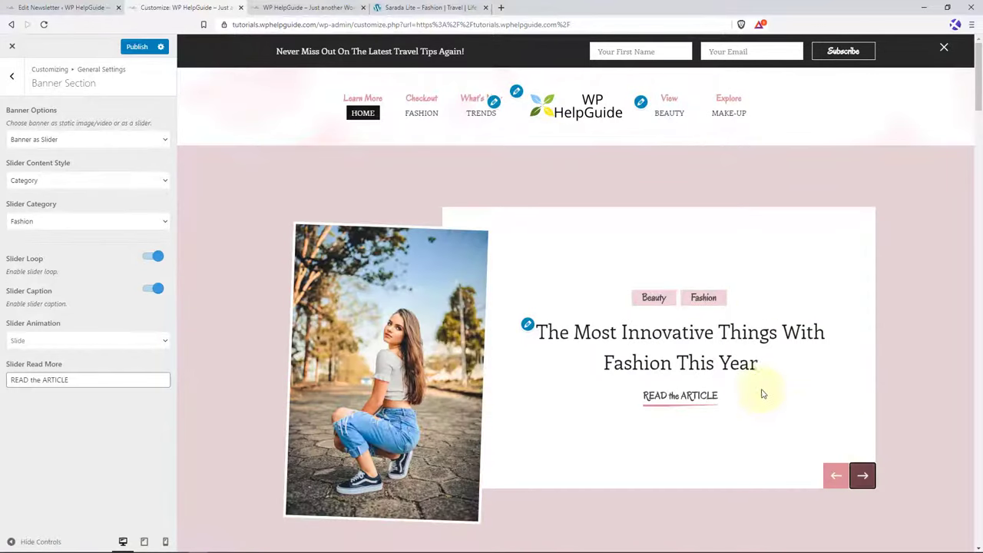
pyautogui.click(863, 477)
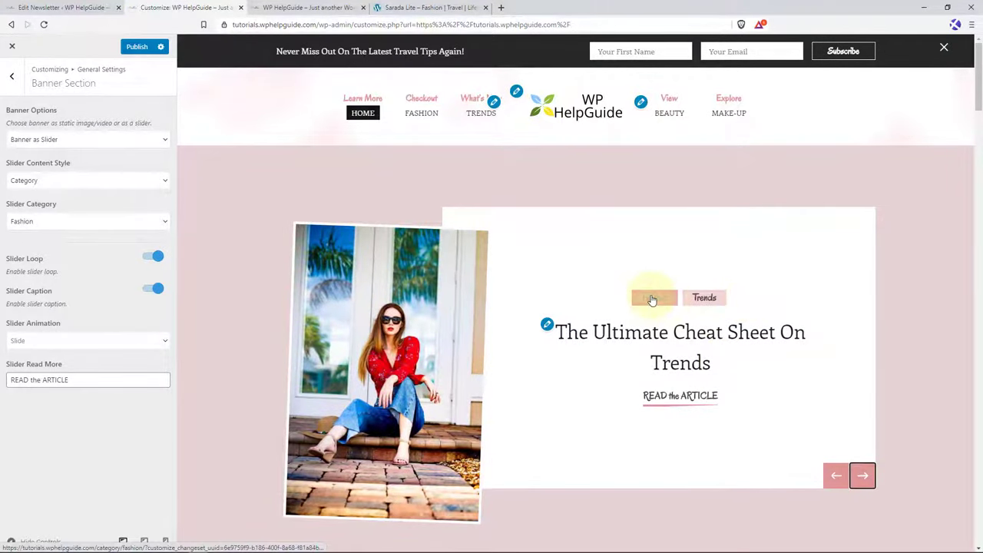
# - Switch slider content back to Latest Posts with 4 slides and cycle through the preview
pyautogui.click(159, 184)
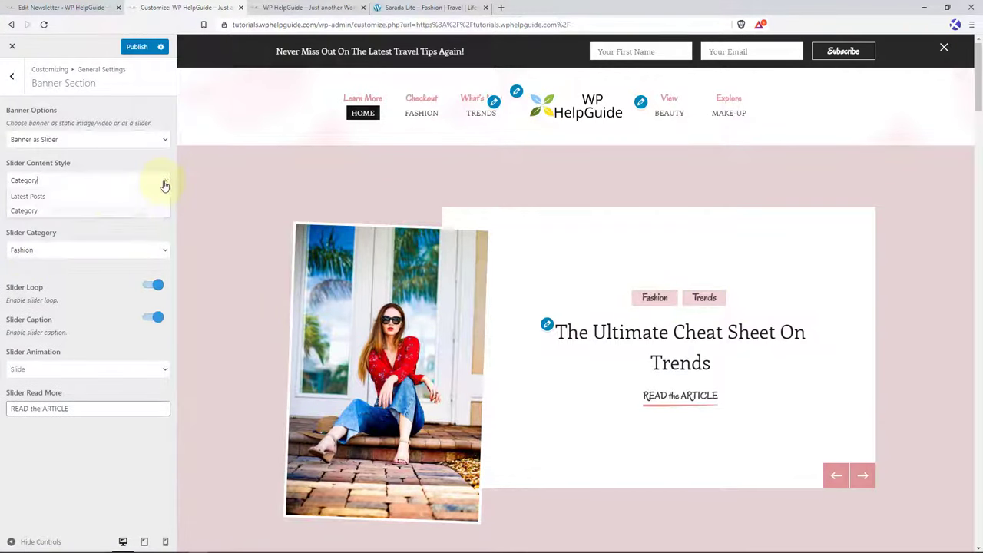
pyautogui.click(72, 202)
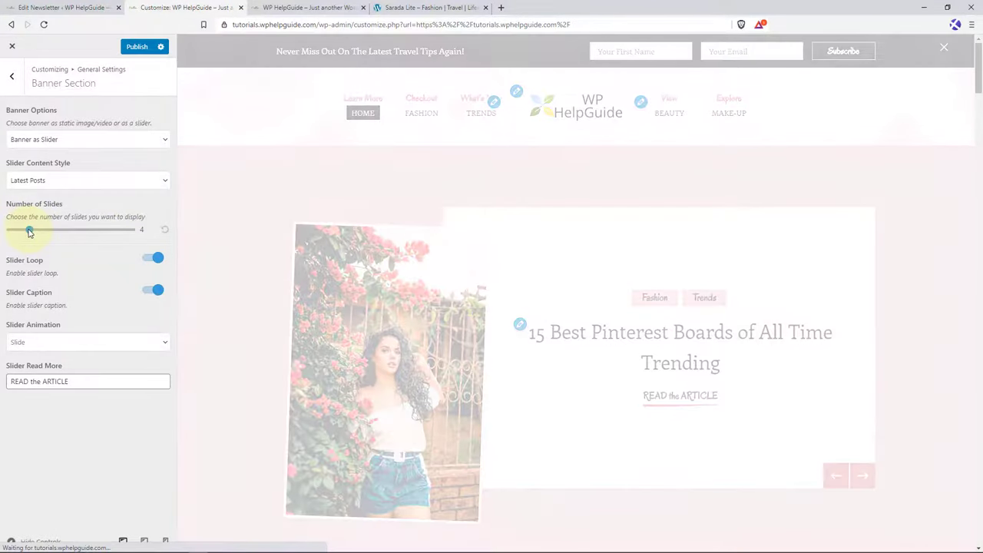
pyautogui.moveTo(29, 232); pyautogui.dragTo(140, 241)
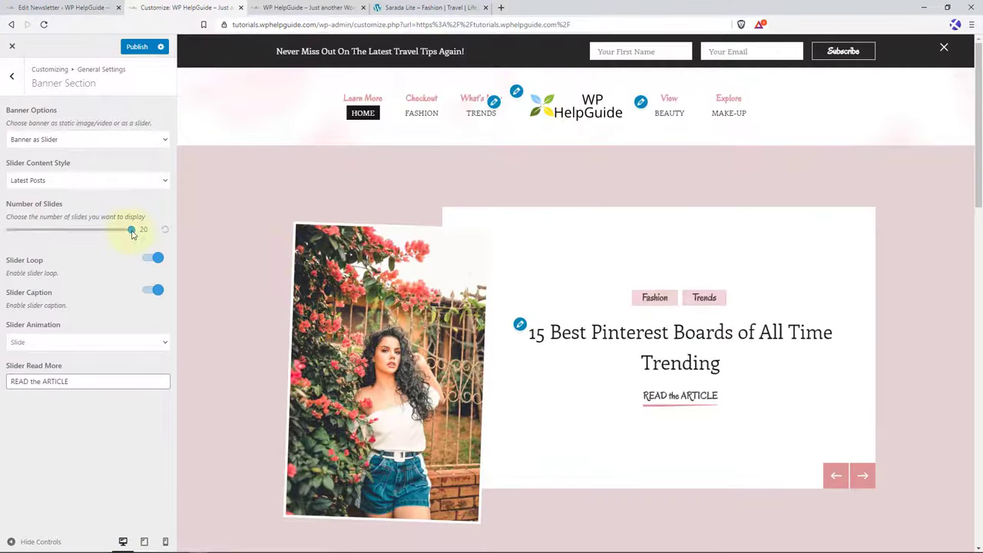
pyautogui.moveTo(131, 234); pyautogui.dragTo(37, 237)
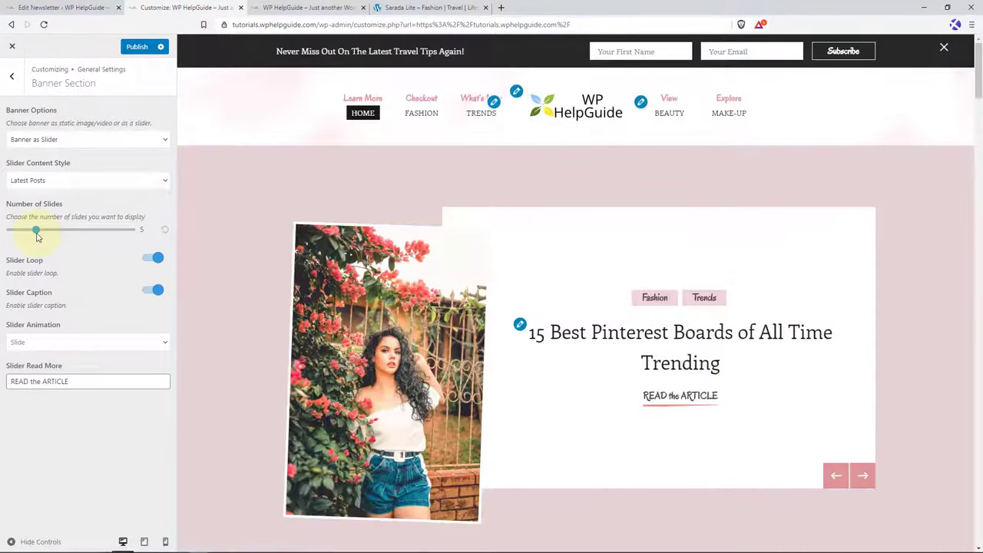
pyautogui.moveTo(37, 236); pyautogui.dragTo(30, 236)
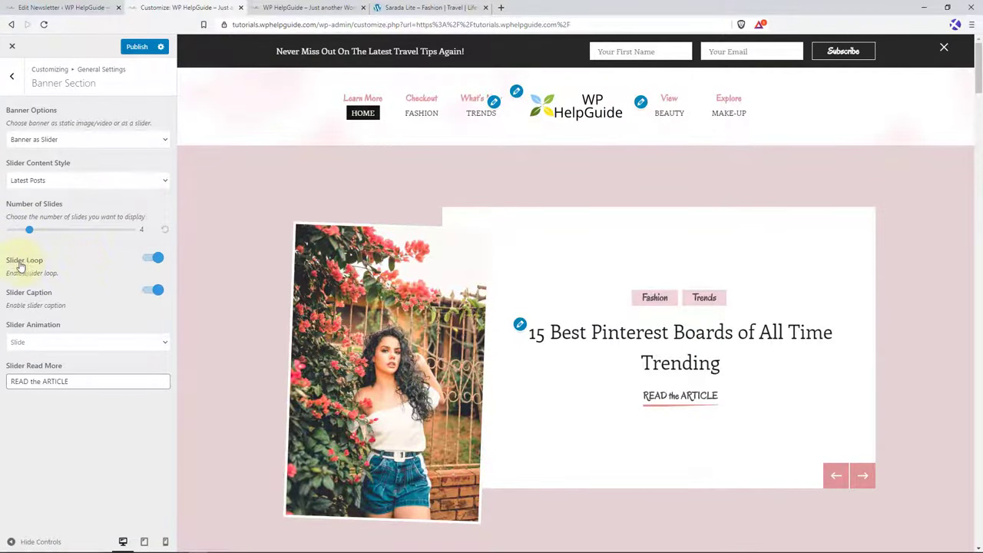
pyautogui.click(158, 261)
pyautogui.click(864, 476)
pyautogui.click(863, 476)
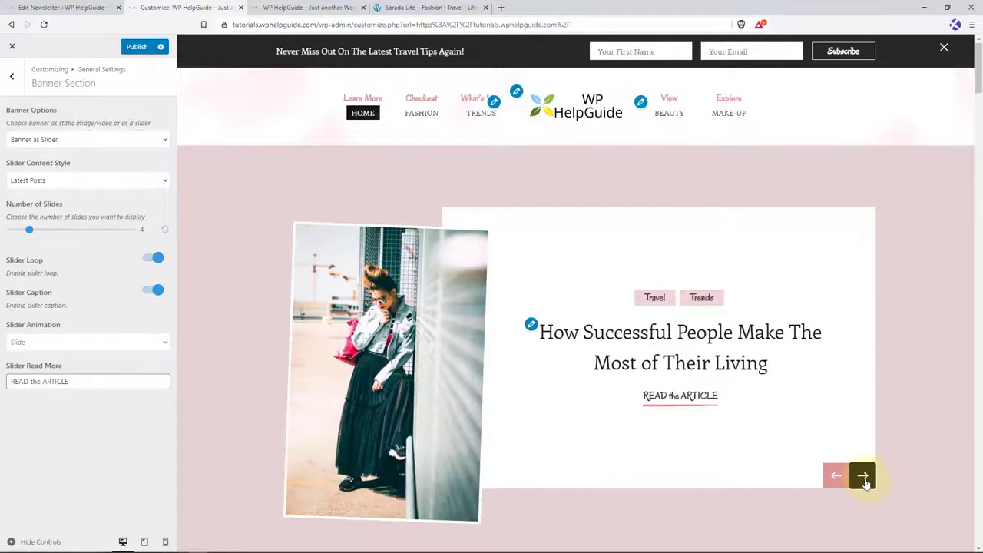
pyautogui.click(863, 476)
pyautogui.click(864, 477)
pyautogui.click(863, 477)
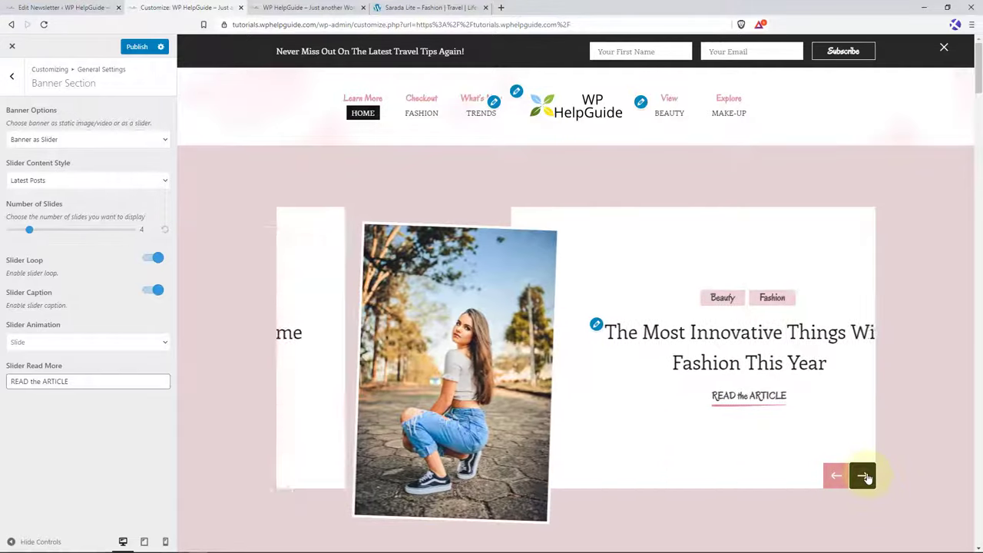
pyautogui.click(864, 476)
pyautogui.click(864, 476)
pyautogui.click(864, 476)
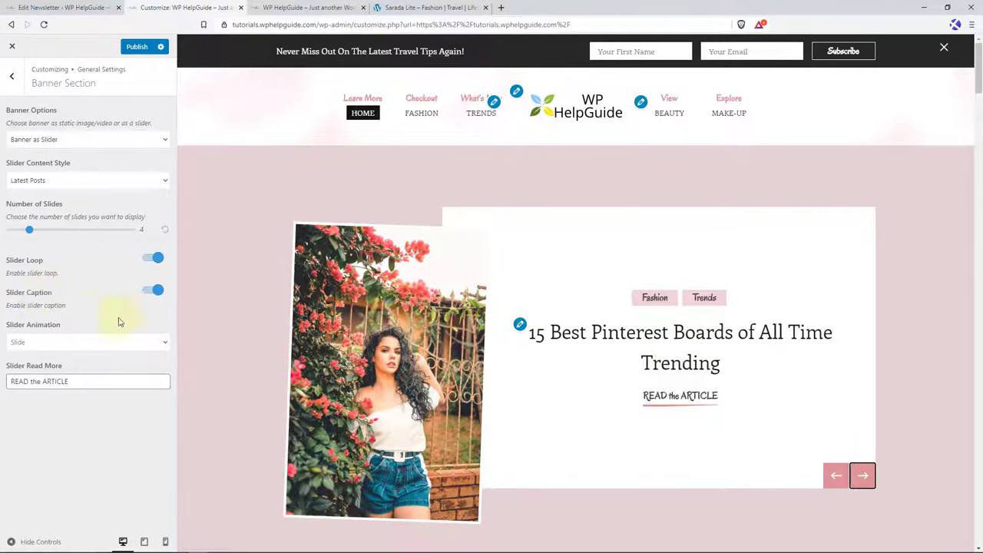
# - Toggle slider captions off and back on, set the animation to Slide Out Right, and preview it
pyautogui.click(150, 292)
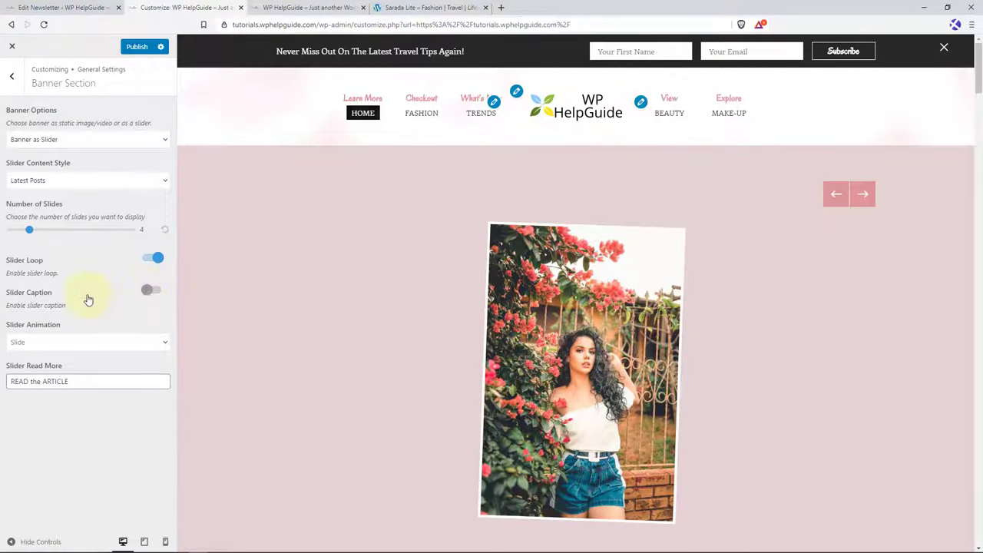
pyautogui.click(155, 292)
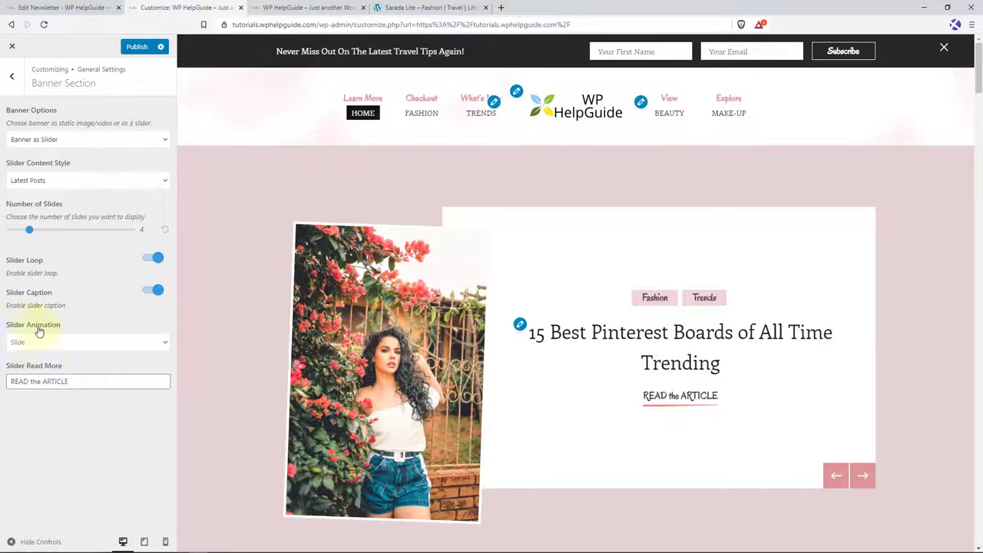
pyautogui.click(166, 347)
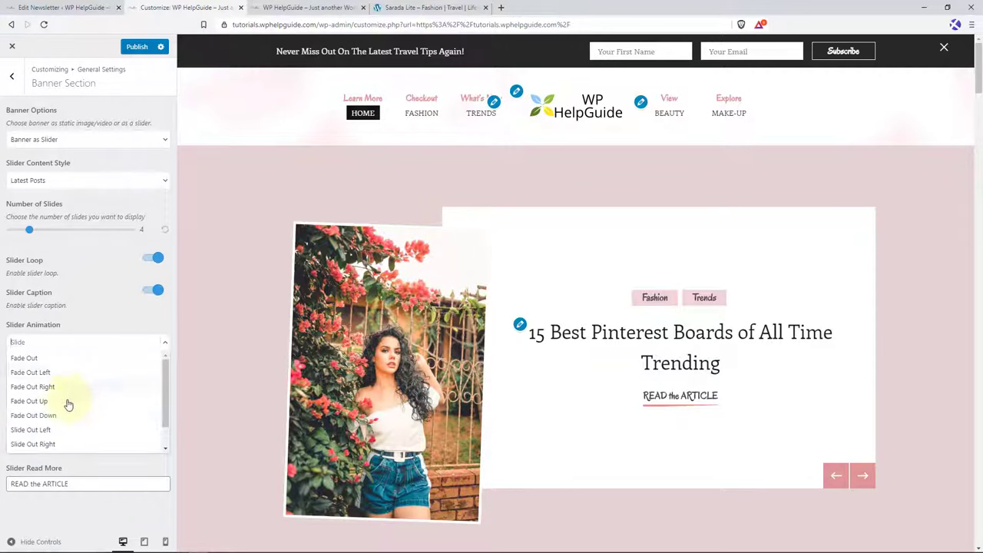
pyautogui.click(53, 446)
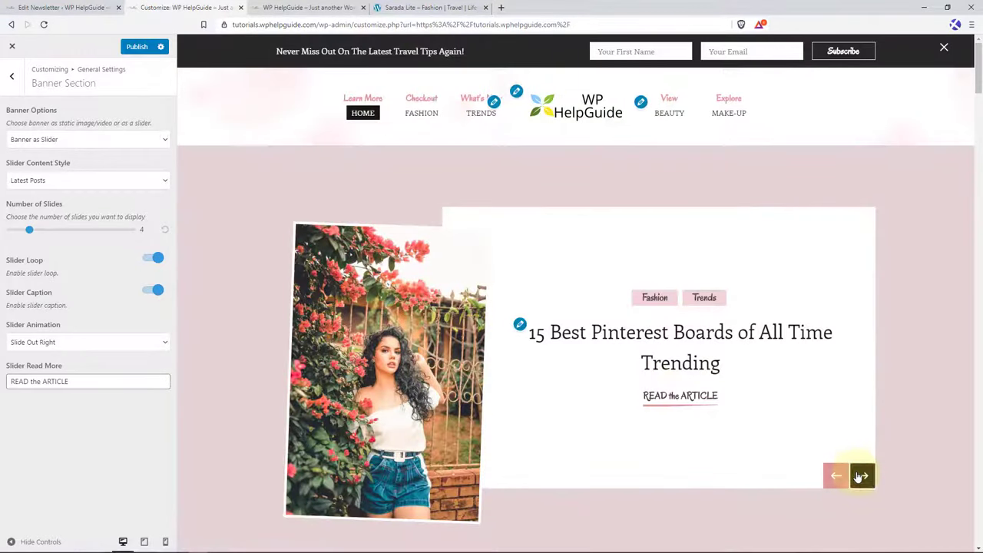
pyautogui.click(861, 477)
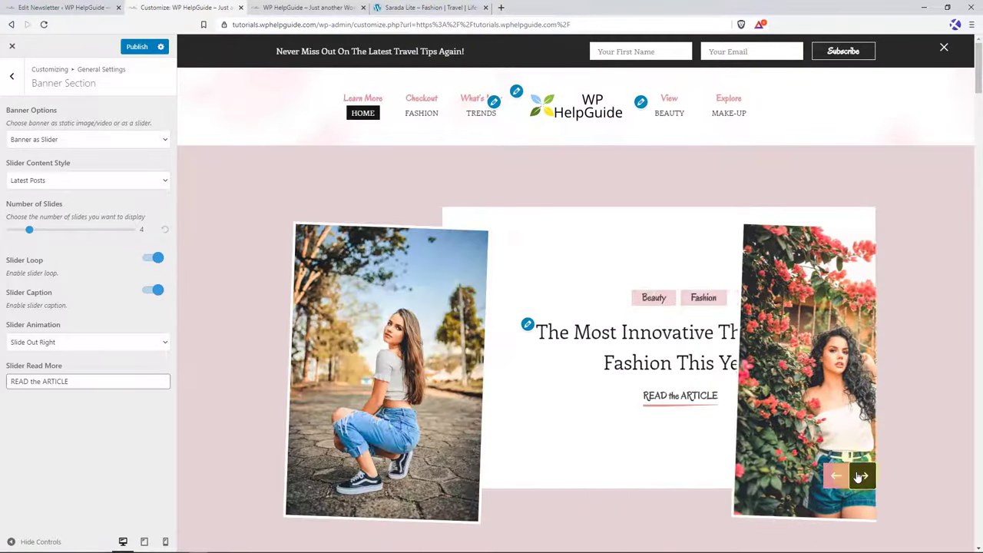
pyautogui.click(862, 476)
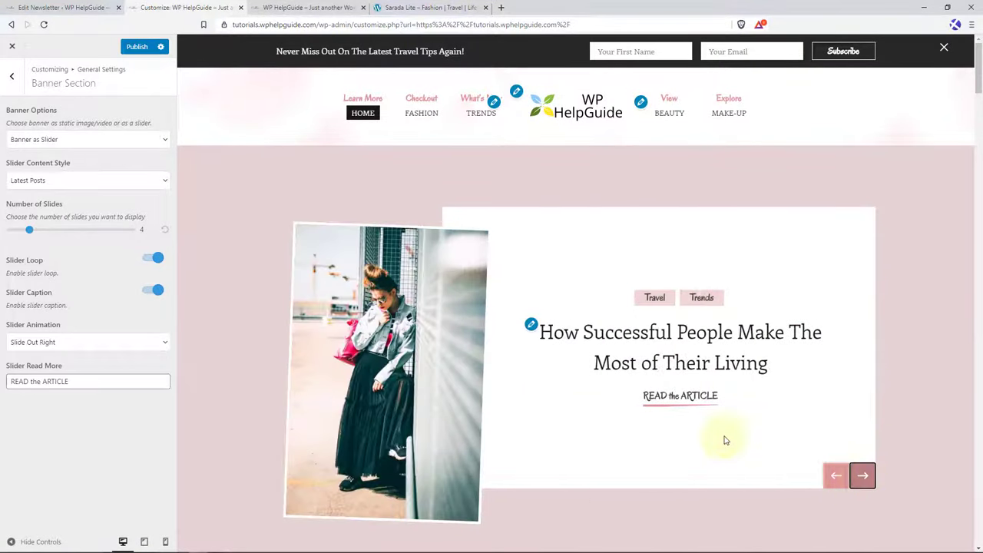
pyautogui.click(861, 475)
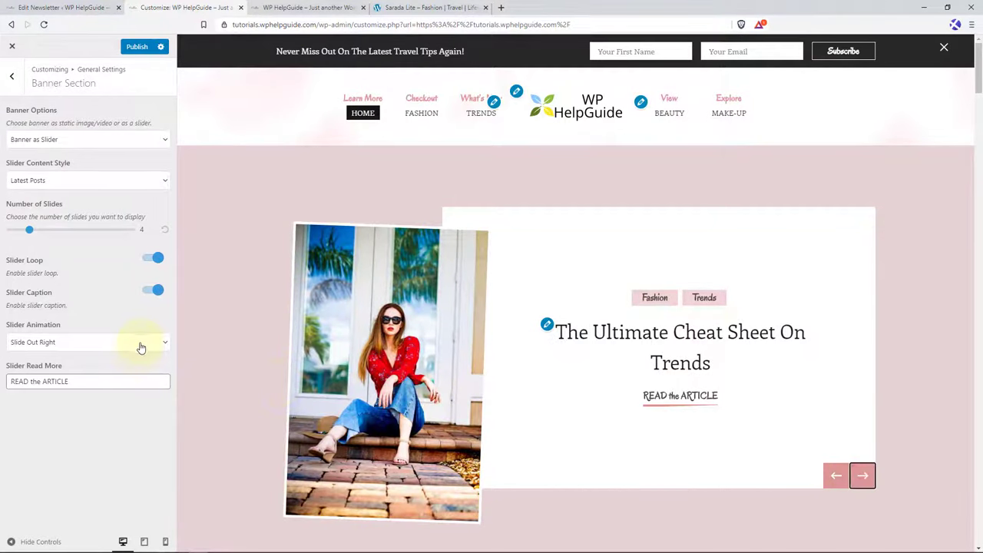
# - Open the Featured Area Section from General Settings and bring up its Add a Widget list
pyautogui.click(12, 76)
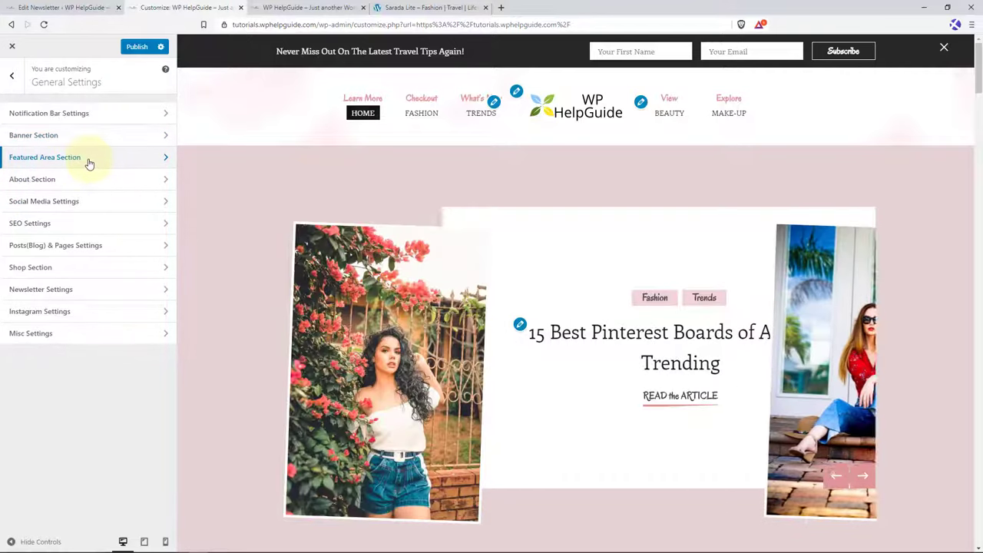
pyautogui.click(88, 158)
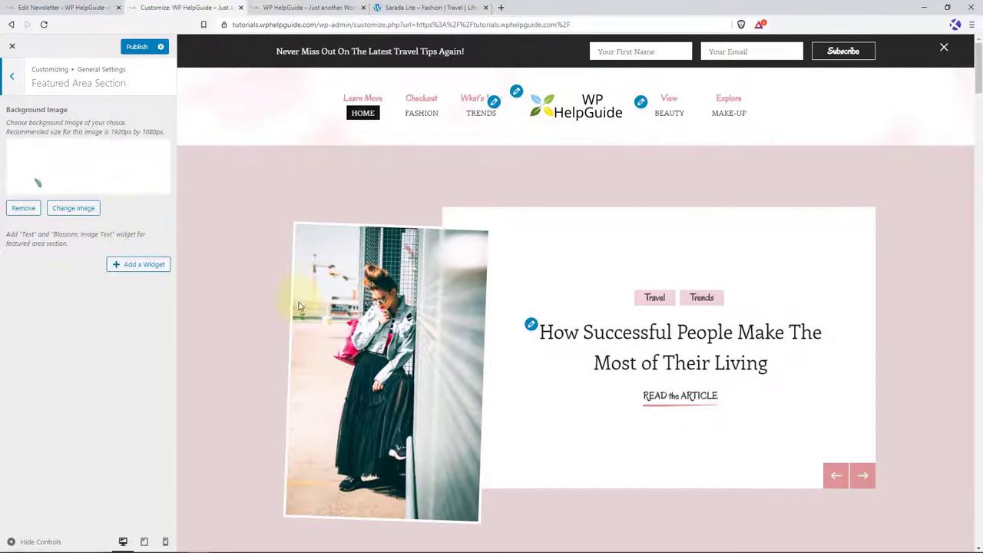
pyautogui.scroll(-4, 295, 314)
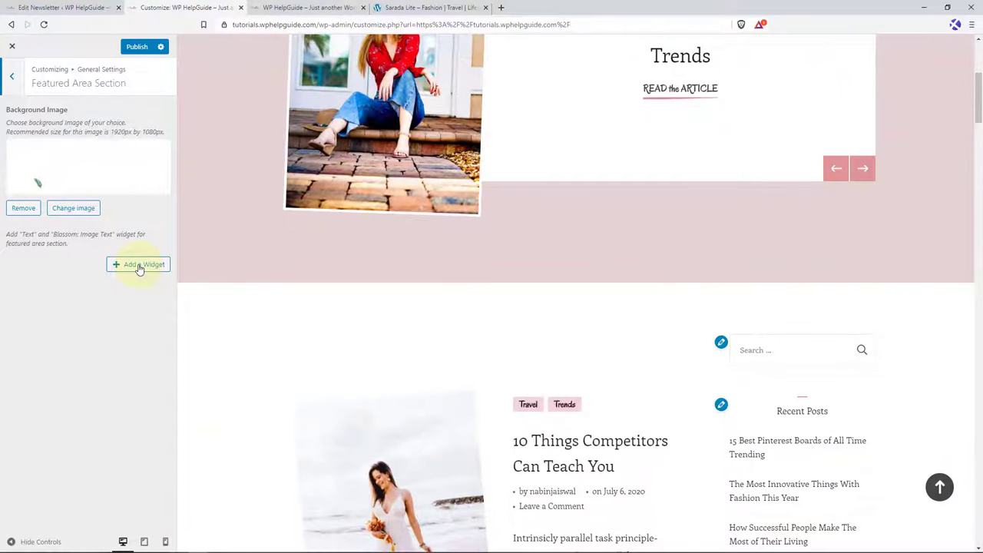
pyautogui.click(139, 266)
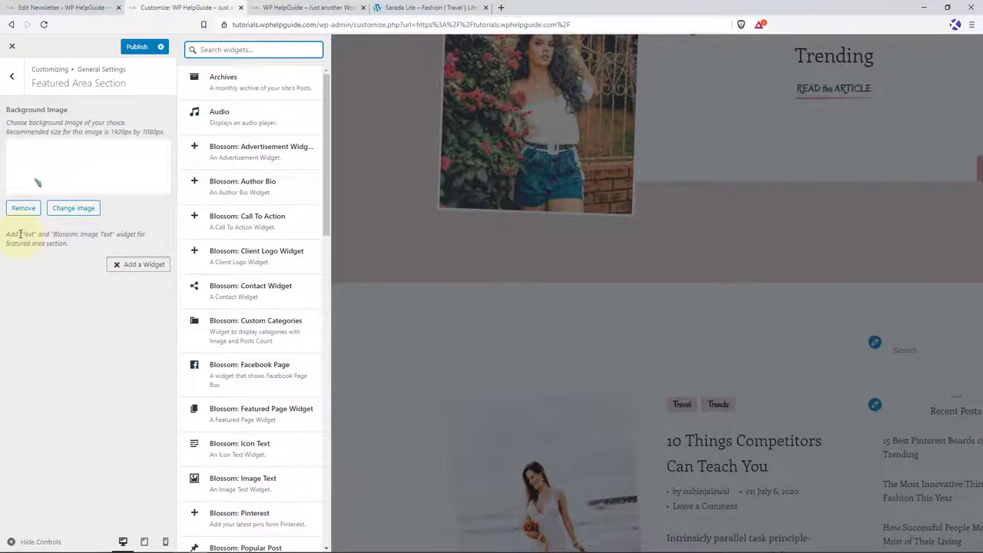
pyautogui.moveTo(21, 235); pyautogui.dragTo(115, 235)
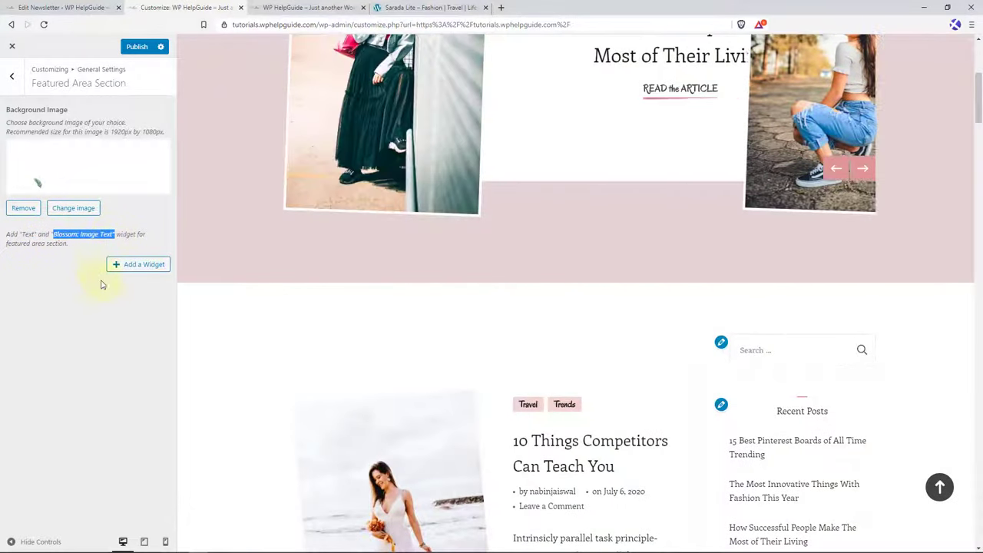
pyautogui.click(138, 265)
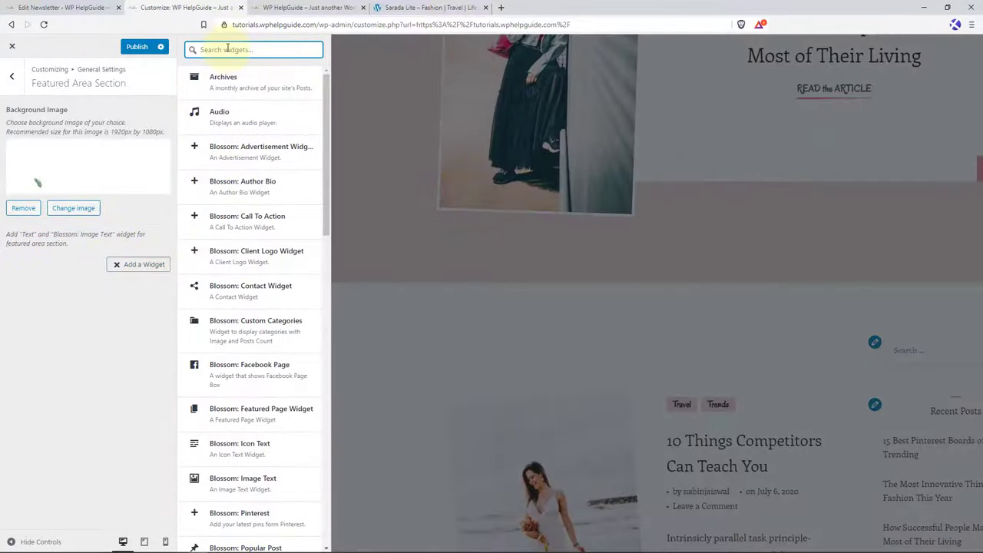
# - Add a Text widget titled 'Explore My Blog' containing the pasted fashion-versus-clothes paragraph
pyautogui.write('text')
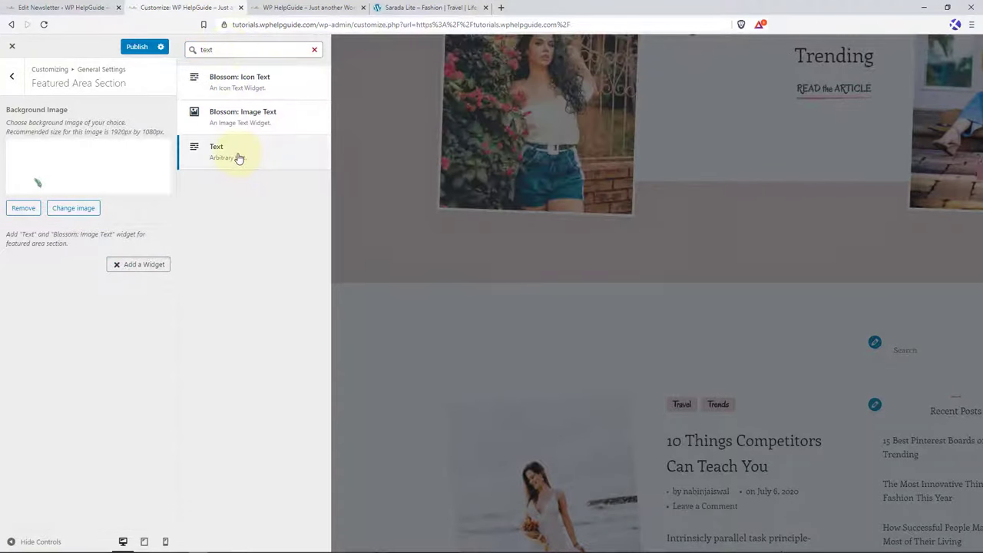
pyautogui.click(236, 154)
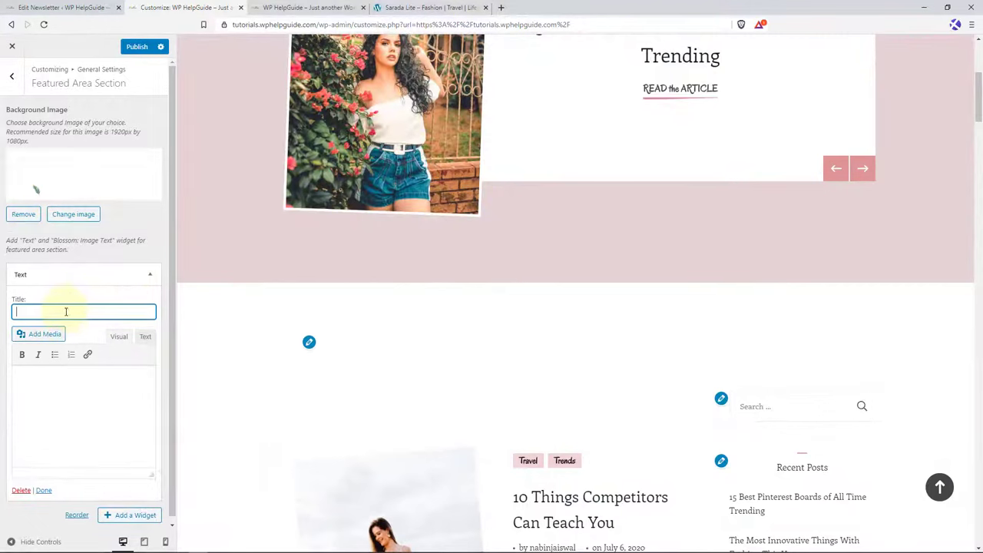
pyautogui.write('Explore My Blog')
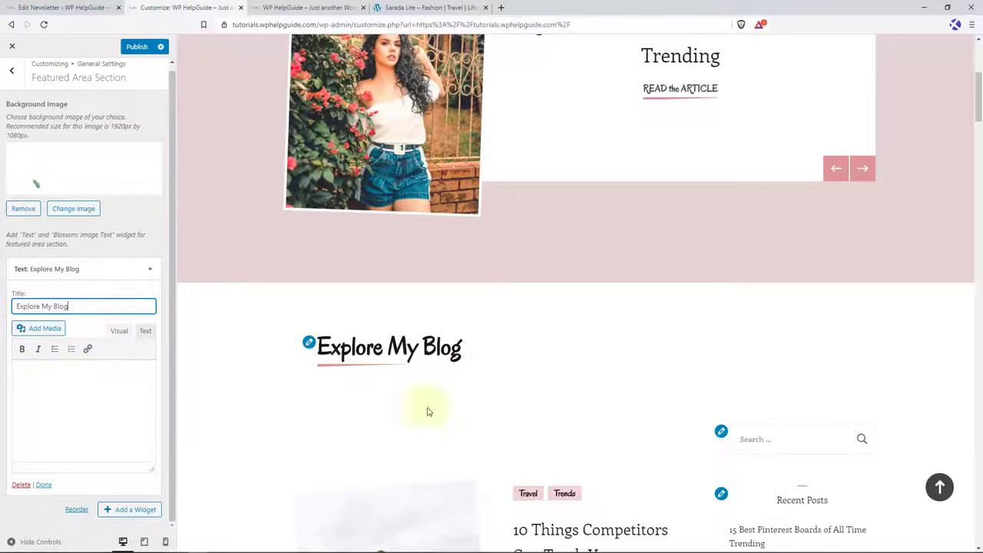
pyautogui.click(30, 371)
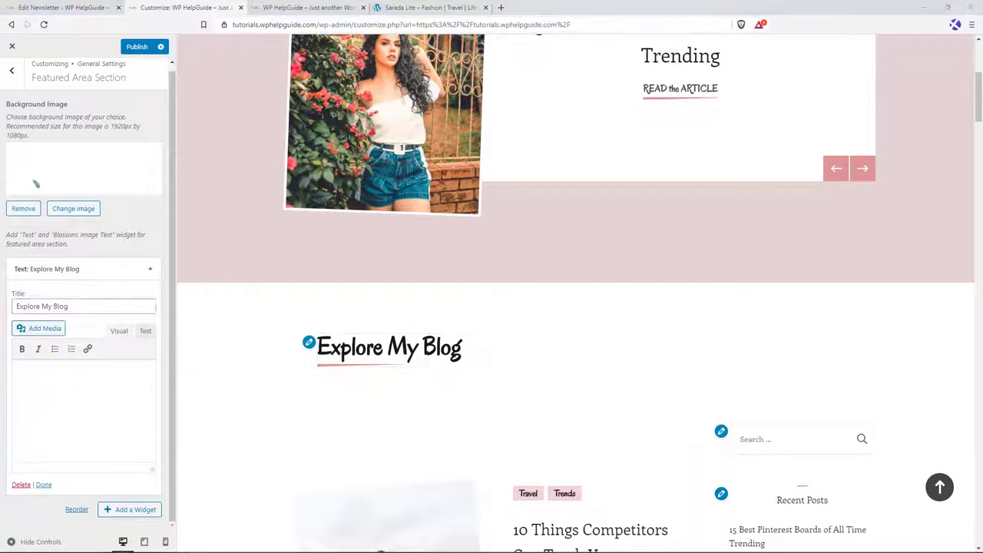
pyautogui.click(77, 379)
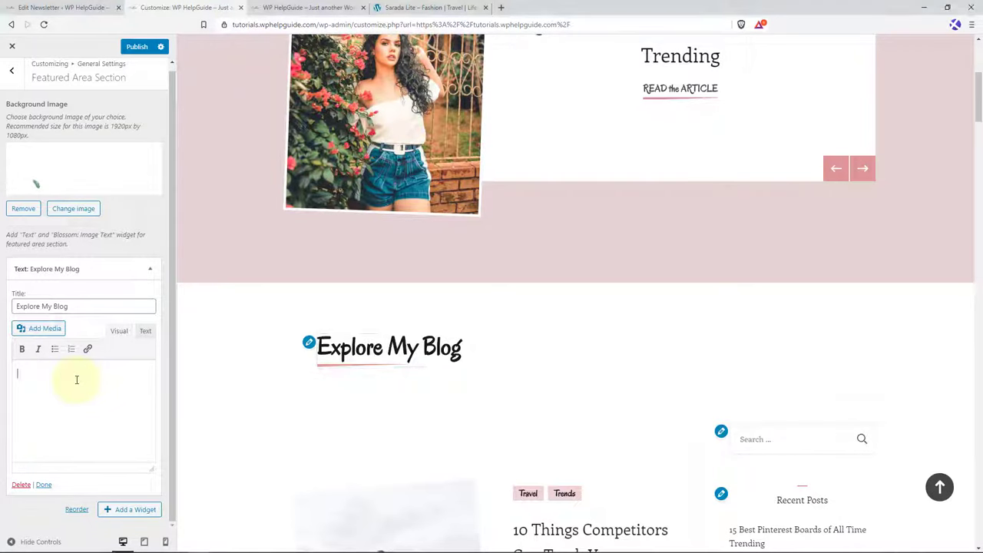
pyautogui.write('Even though they are often used together, the term fashion differs from clothes and costume, where the first describes the material and technical garment.')
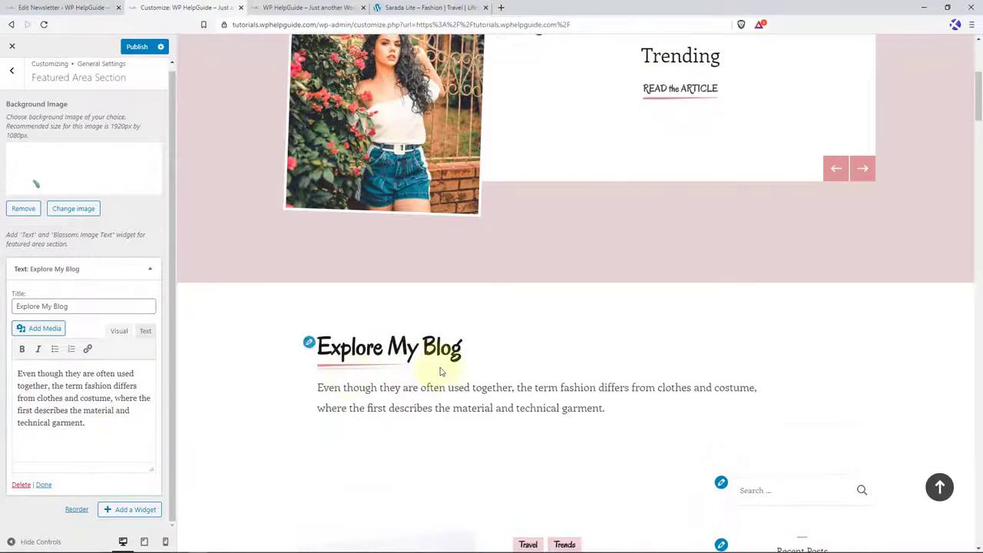
pyautogui.scroll(-1, 428, 377)
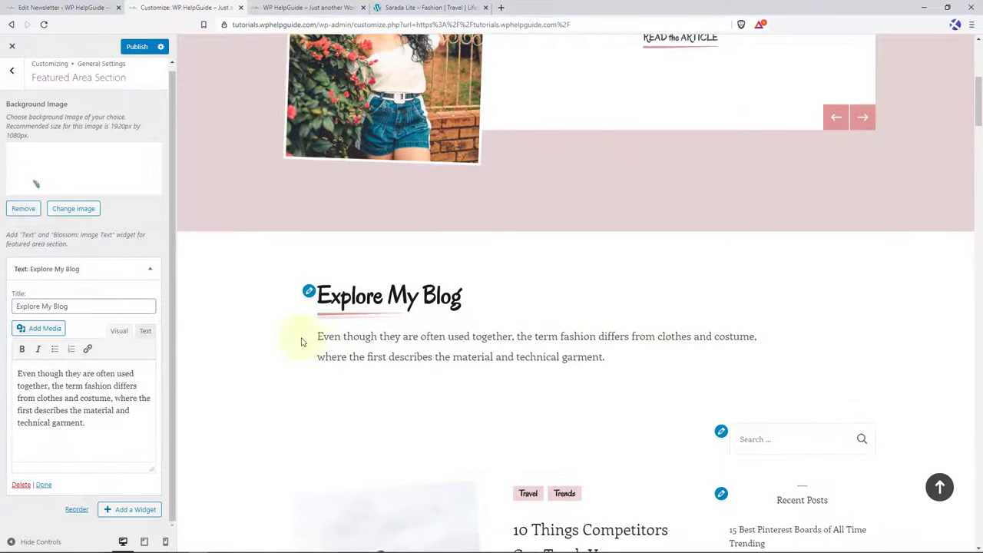
pyautogui.click(153, 271)
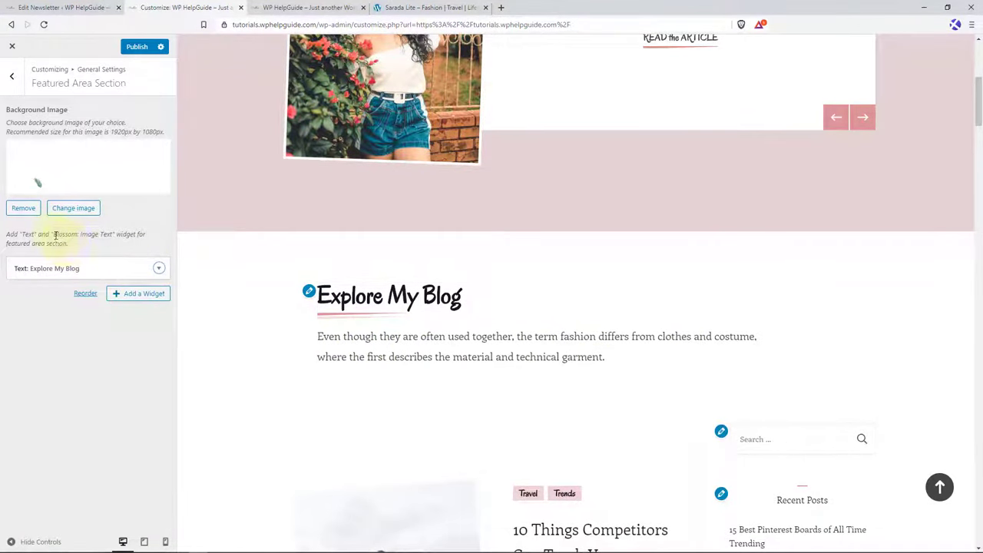
# - Add a Blossom: Image Text widget found by searching 'imag', give it one image item, and open its media library
pyautogui.moveTo(56, 235); pyautogui.dragTo(111, 236)
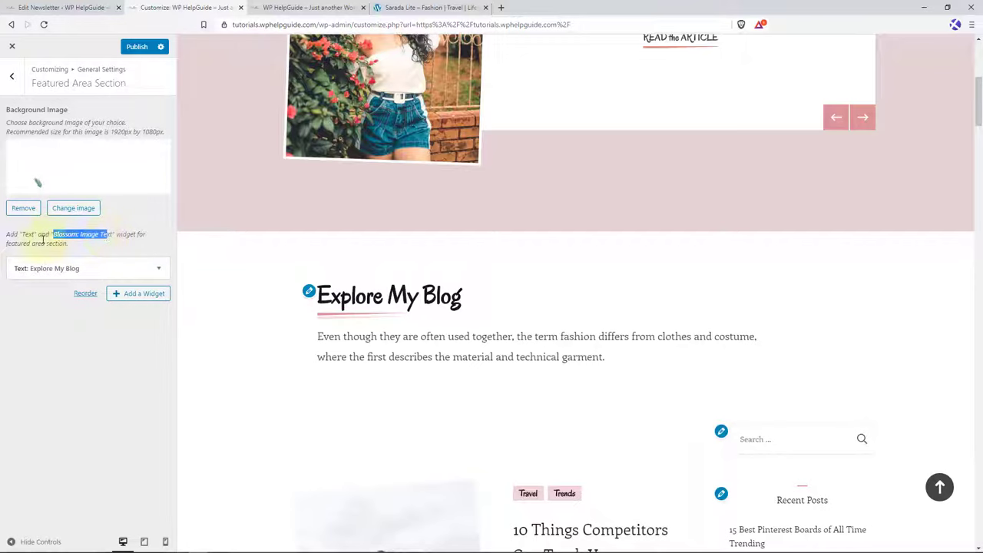
pyautogui.click(143, 296)
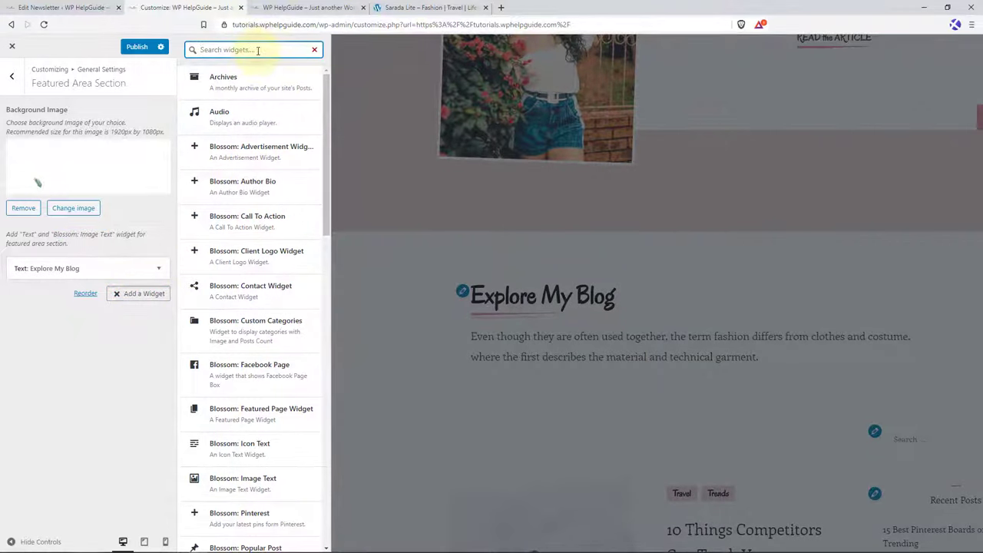
pyautogui.write('image text')
pyautogui.click(247, 88)
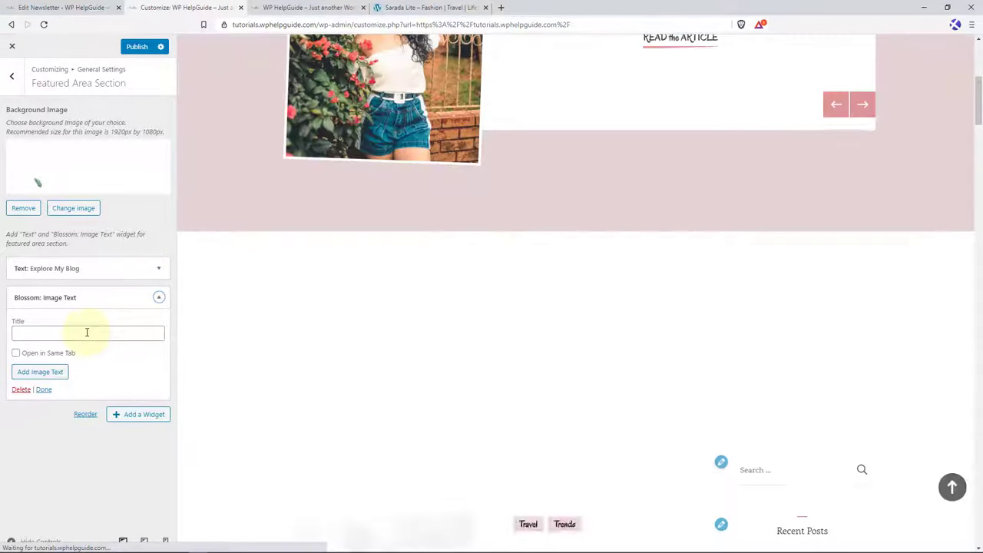
pyautogui.click(53, 372)
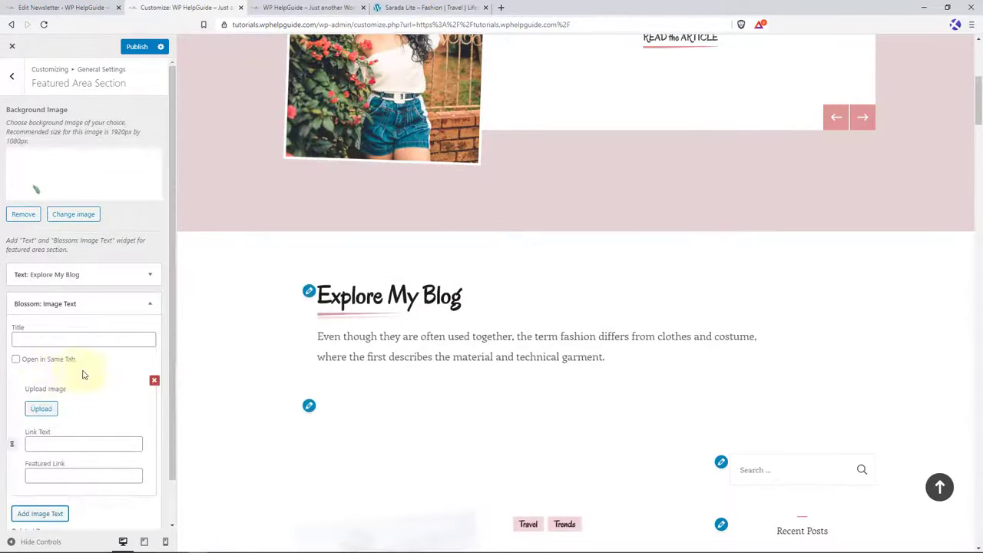
pyautogui.scroll(-1, 81, 372)
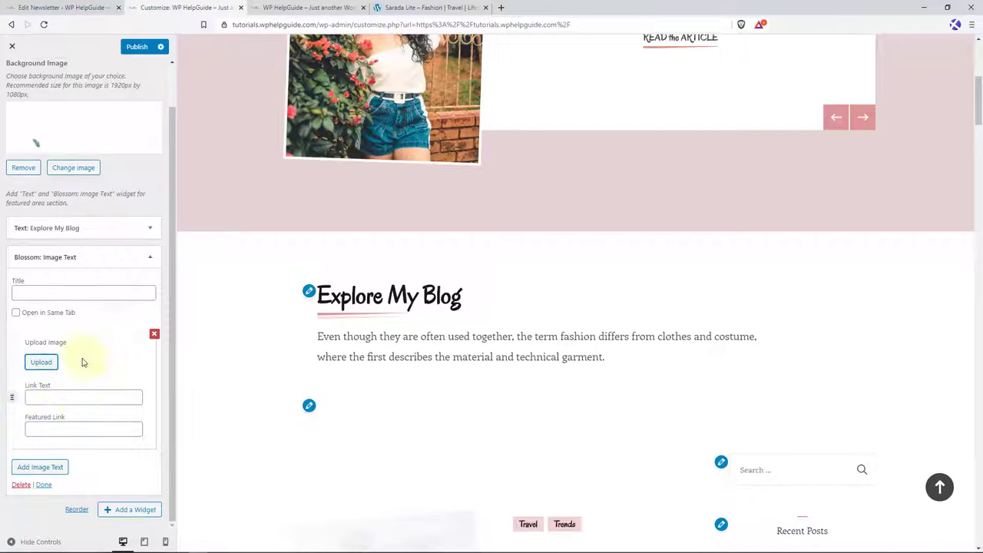
pyautogui.click(42, 363)
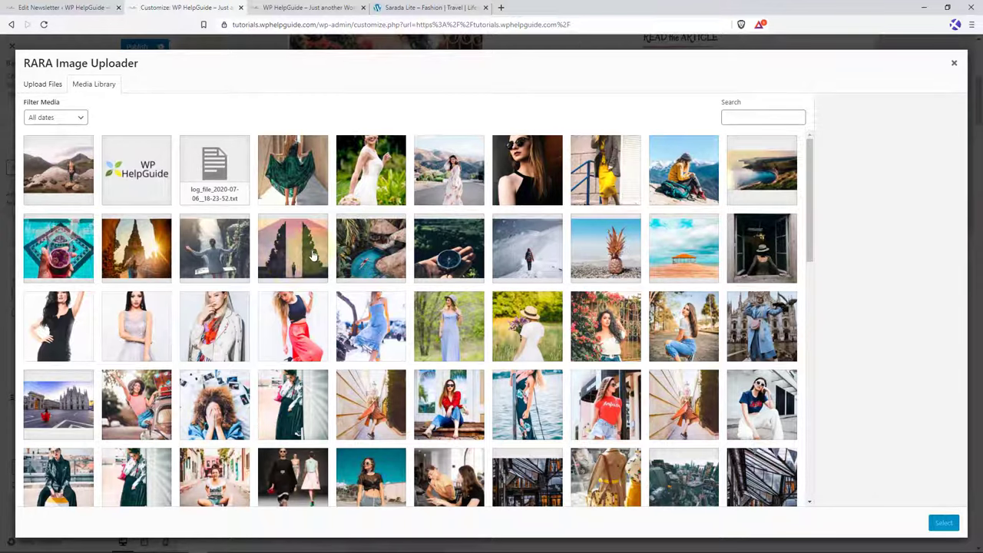
# - Set the curly-haired woman photo as the first item's image and start entering its 'Instagram' link text
pyautogui.click(220, 424)
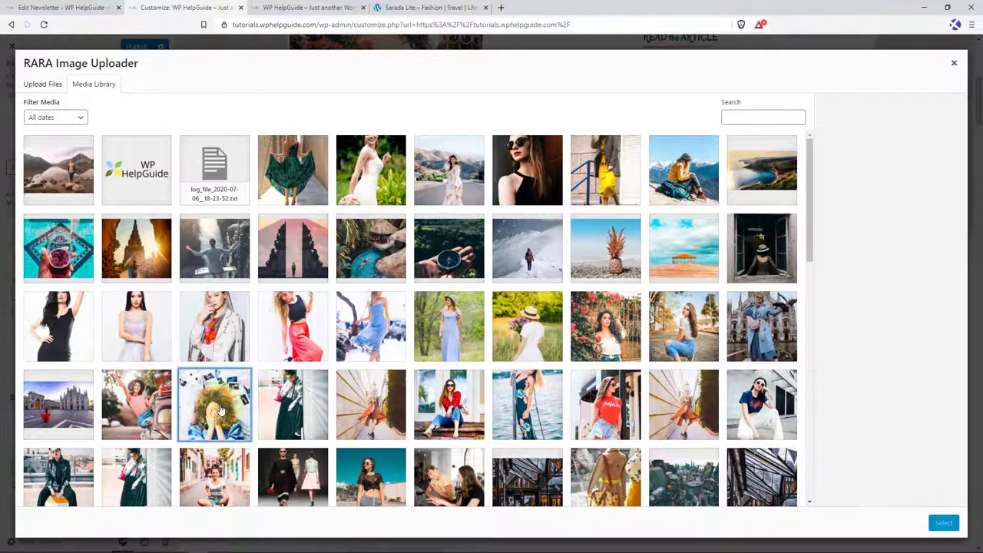
pyautogui.click(943, 523)
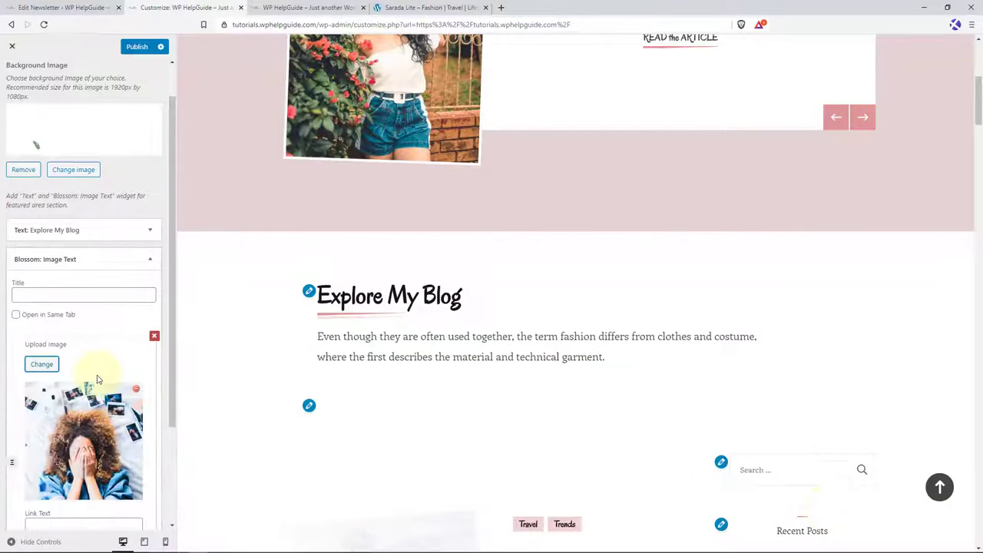
pyautogui.scroll(-2, 46, 346)
pyautogui.click(44, 392)
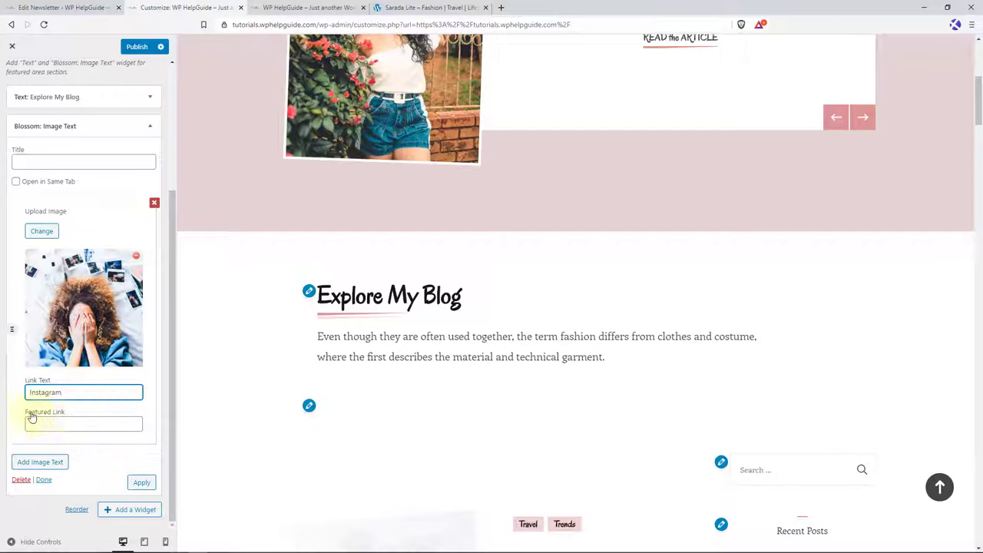
# - Paste the Instagram profile link into the first item, then add a second item with the woman-by-the-car photo and a 'Fashion' label
pyautogui.click(74, 423)
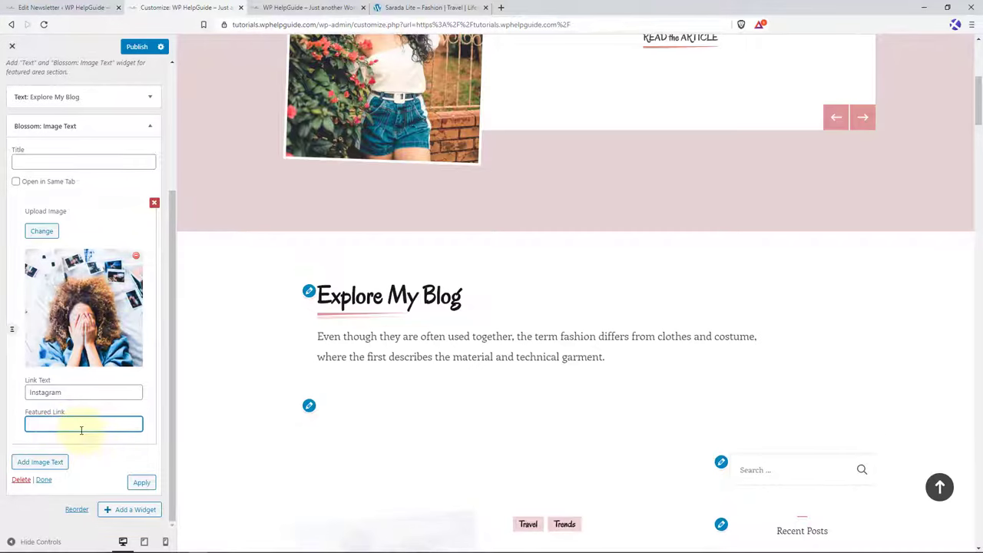
pyautogui.write('https://www.instagram.com/wp.helpguide/')
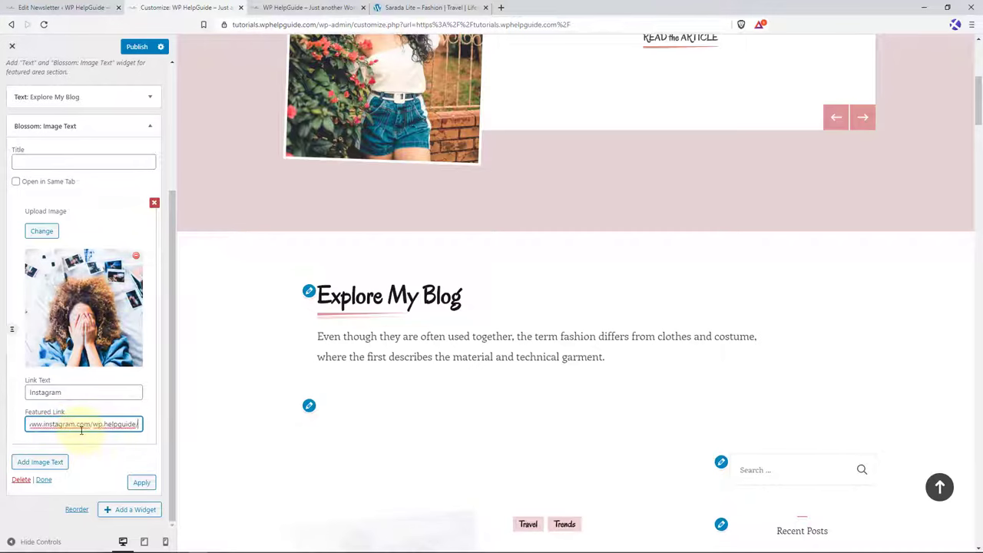
pyautogui.click(40, 462)
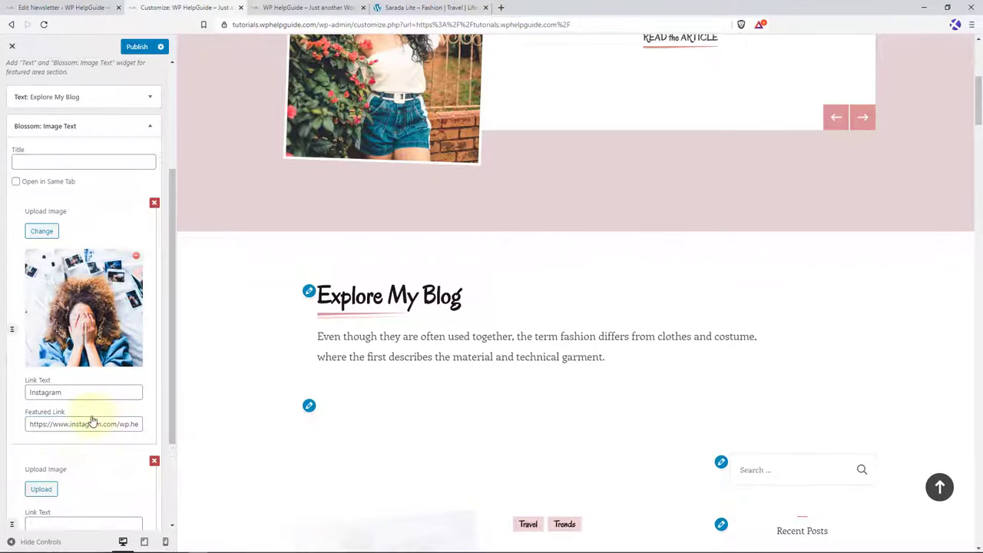
pyautogui.scroll(-2, 92, 415)
pyautogui.click(41, 361)
pyautogui.click(136, 403)
pyautogui.click(944, 524)
pyautogui.scroll(-2, 90, 403)
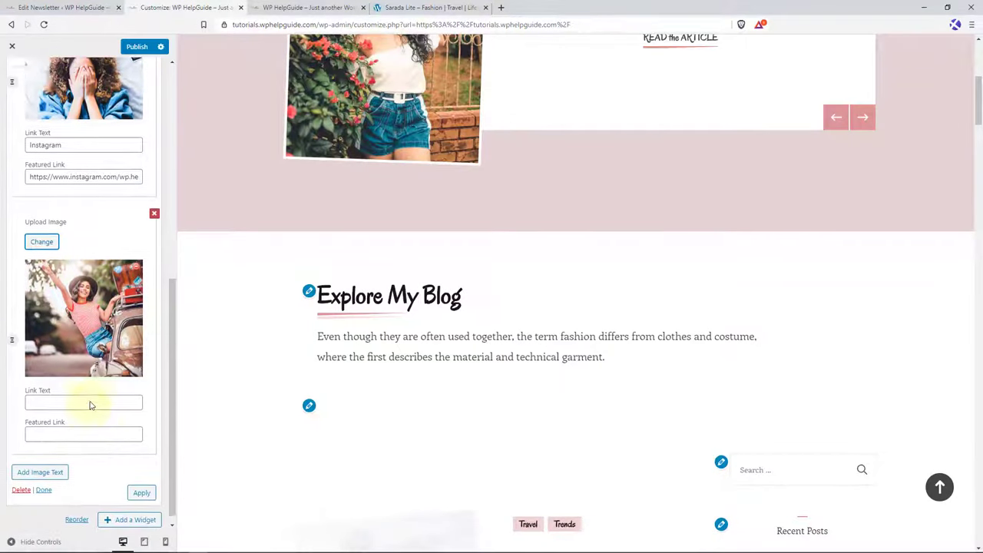
pyautogui.click(85, 391)
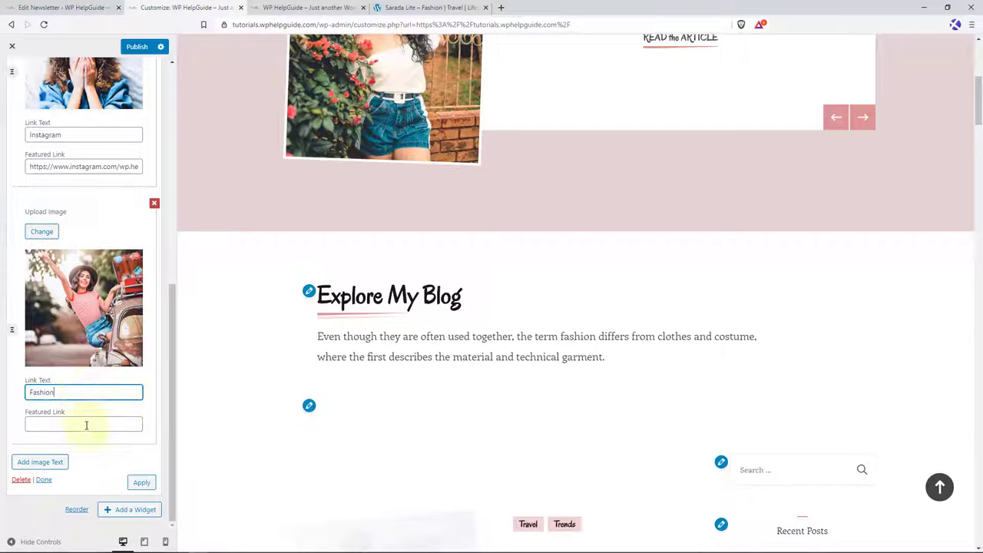
# - Set the second item's Featured Link to the Fashion category page URL and add an empty third item
pyautogui.click(86, 425)
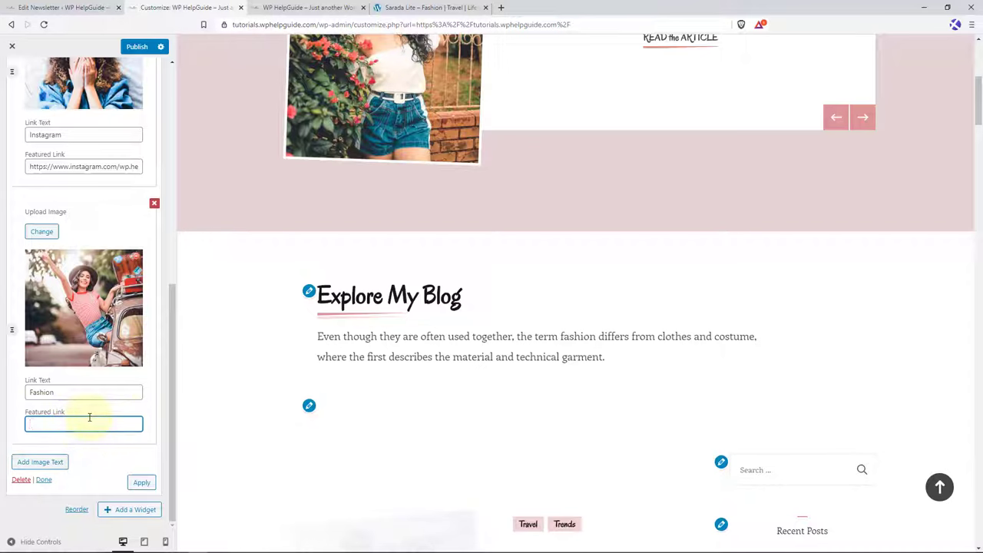
pyautogui.click(298, 6)
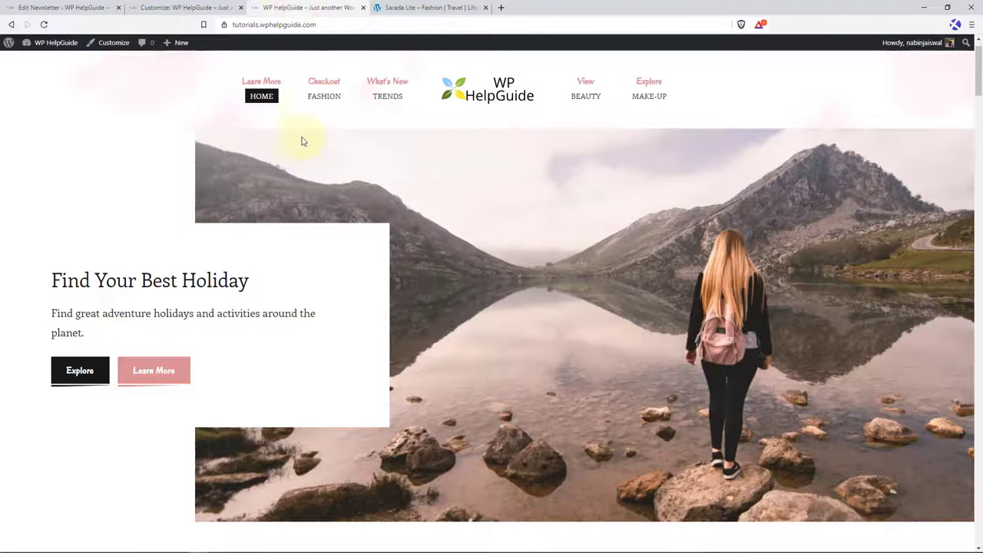
pyautogui.click(324, 100)
pyautogui.click(341, 24)
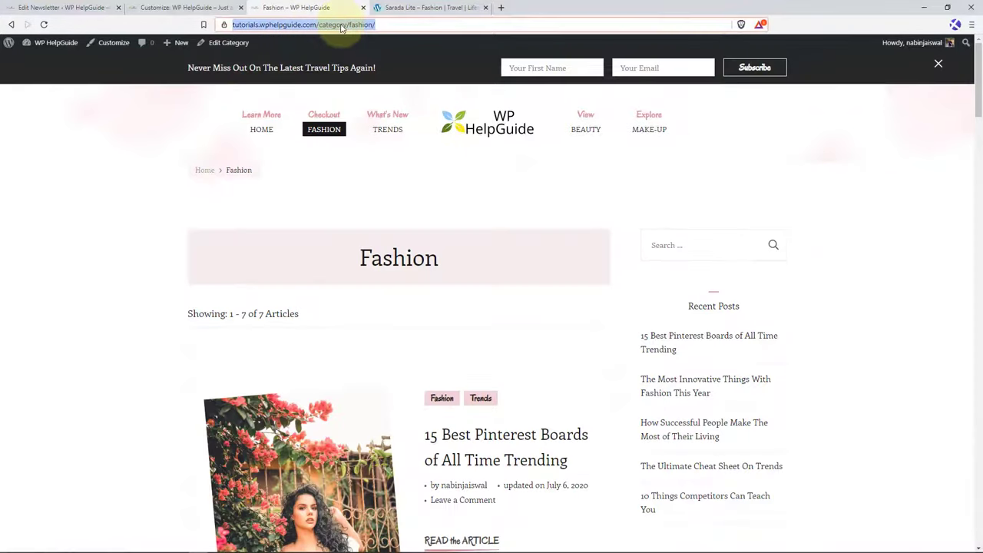
pyautogui.rightClick(341, 24)
pyautogui.click(360, 85)
pyautogui.click(205, 7)
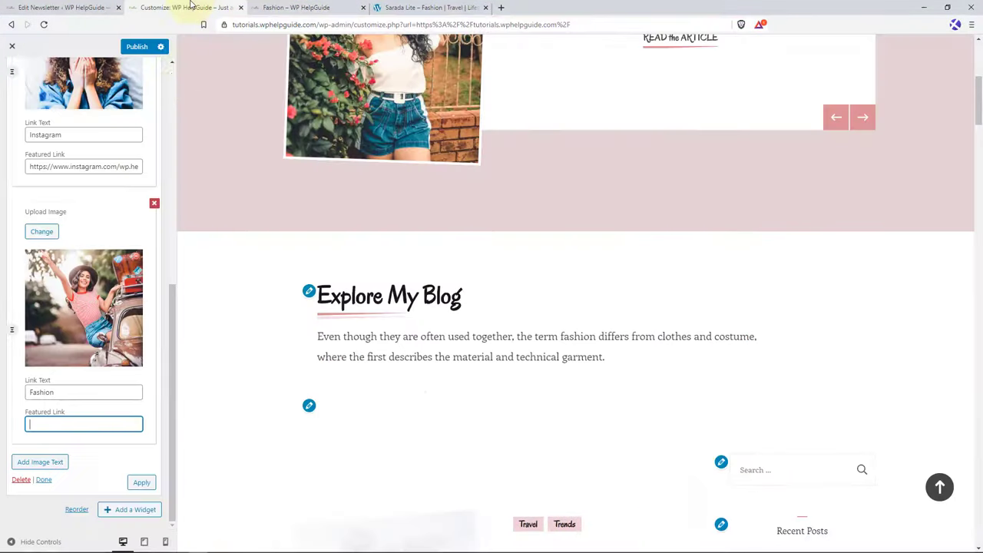
pyautogui.rightClick(55, 424)
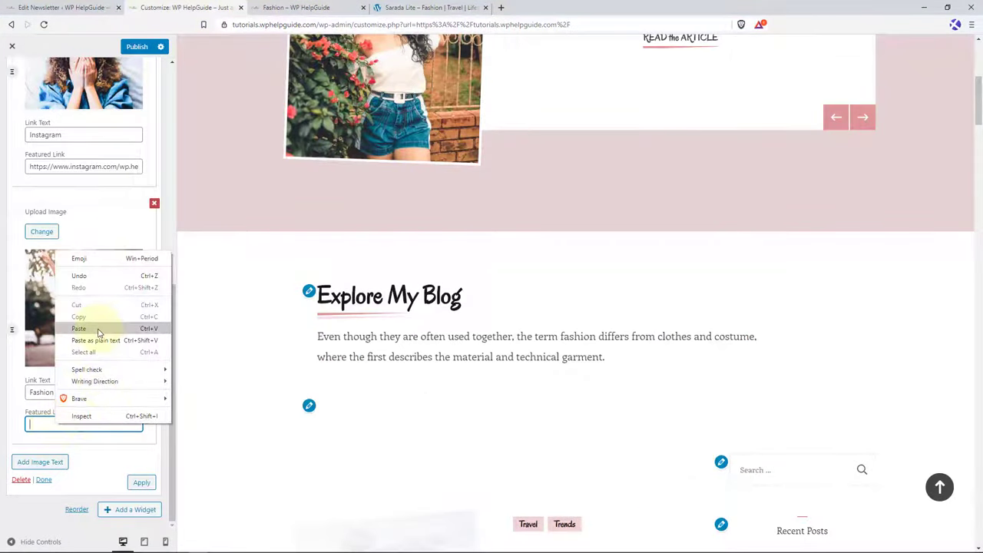
pyautogui.click(96, 331)
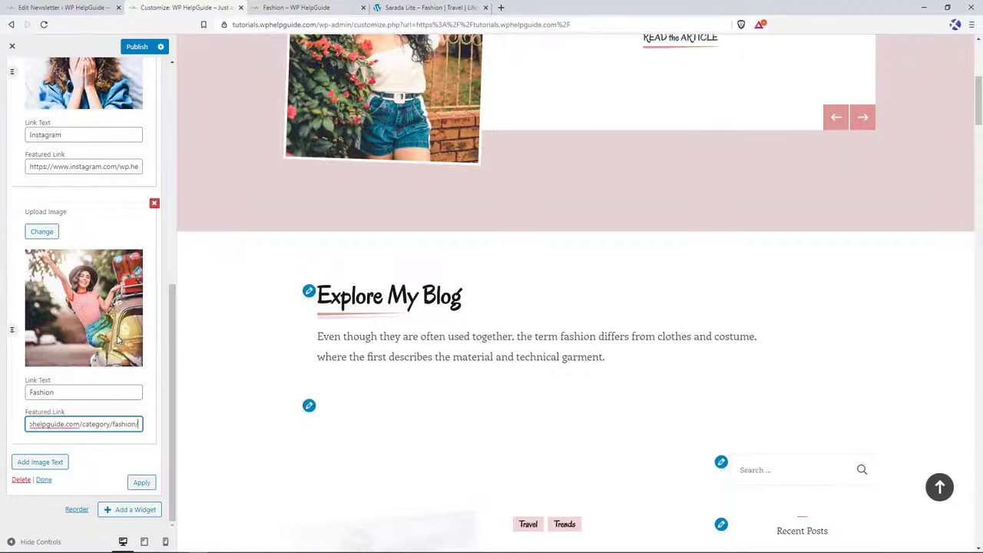
pyautogui.click(56, 463)
# - Give the new third item the photo of the woman by the sea
pyautogui.scroll(-2, 101, 446)
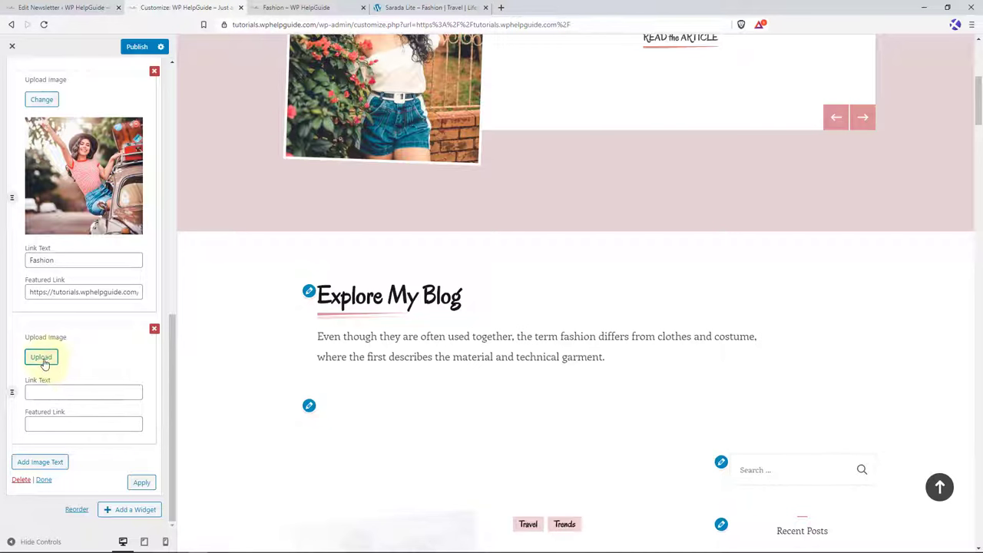
pyautogui.click(42, 359)
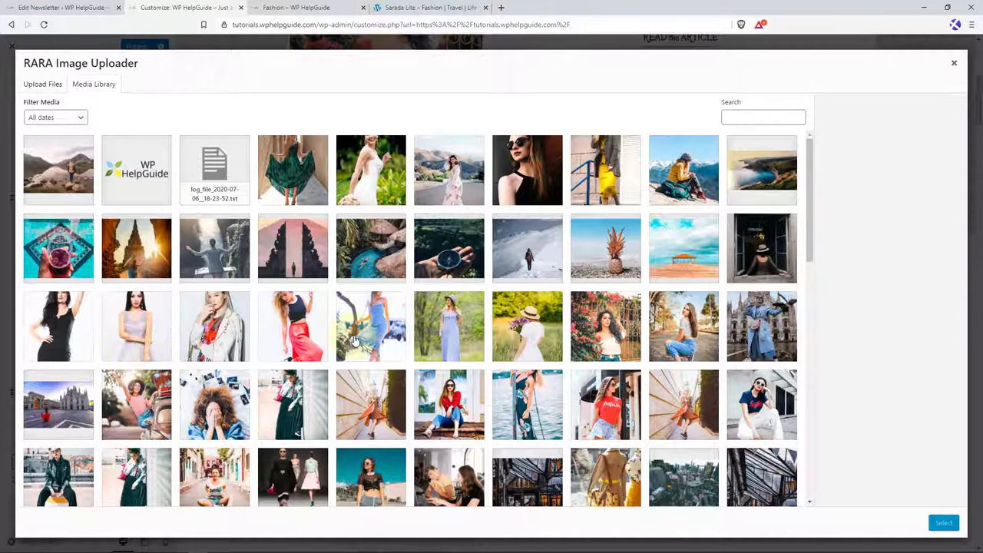
pyautogui.scroll(-2, 353, 341)
pyautogui.scroll(-6, 353, 340)
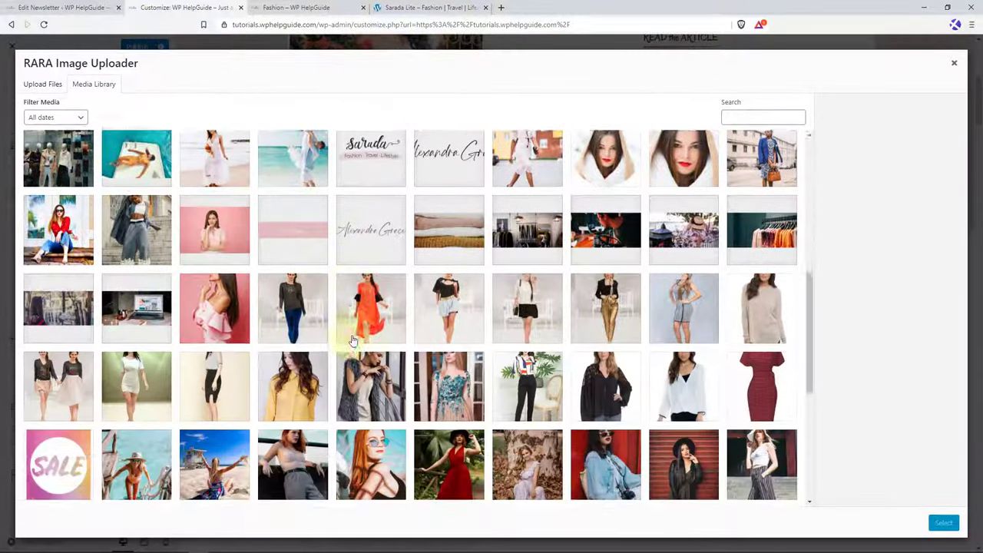
pyautogui.scroll(-2, 354, 340)
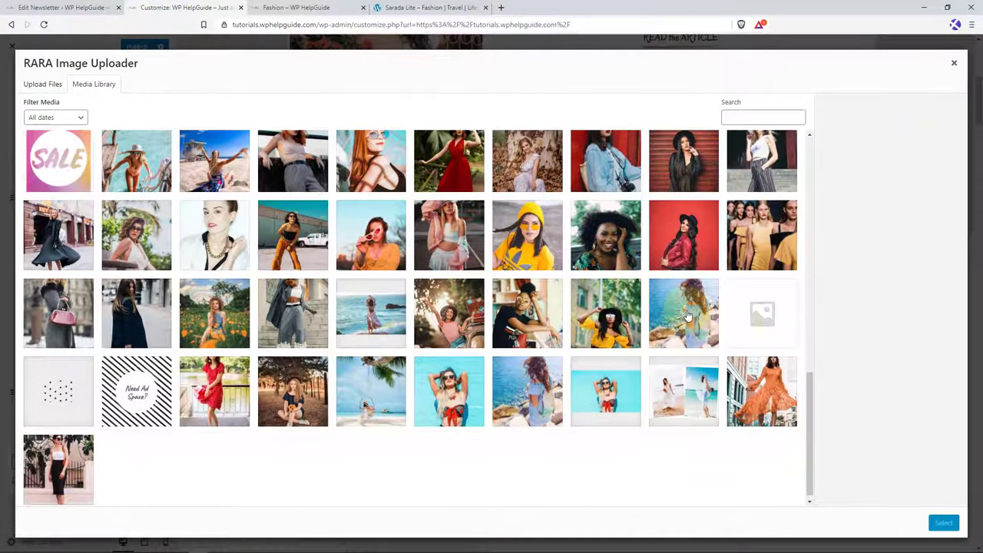
pyautogui.click(688, 315)
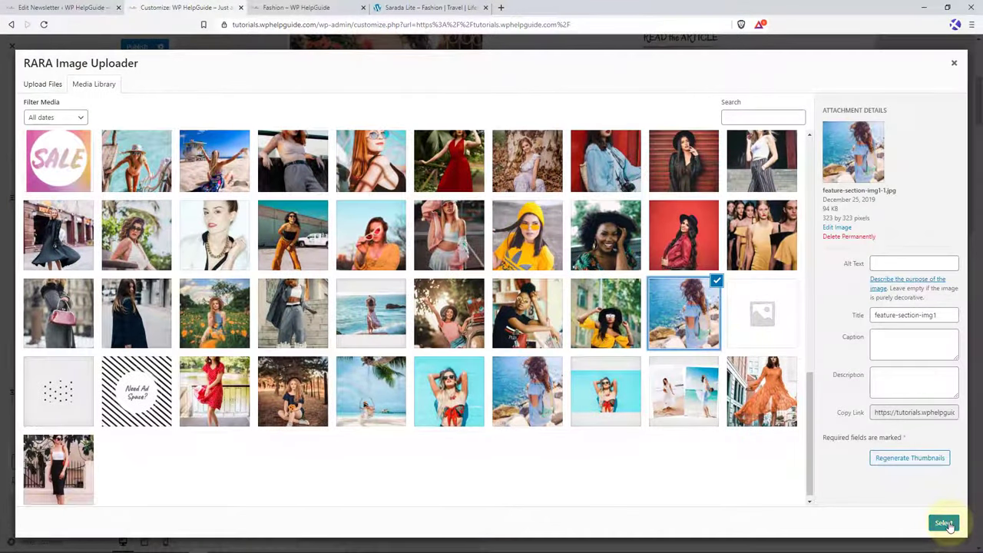
pyautogui.click(944, 523)
# - Label the third item 'About Me' with a '#' link and apply the changes
pyautogui.scroll(-2, 65, 434)
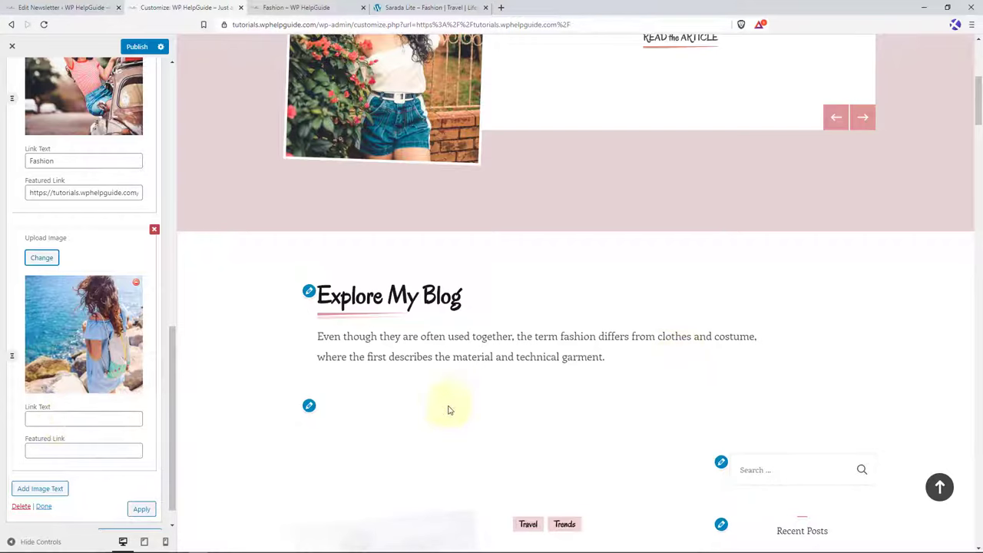
pyautogui.click(53, 417)
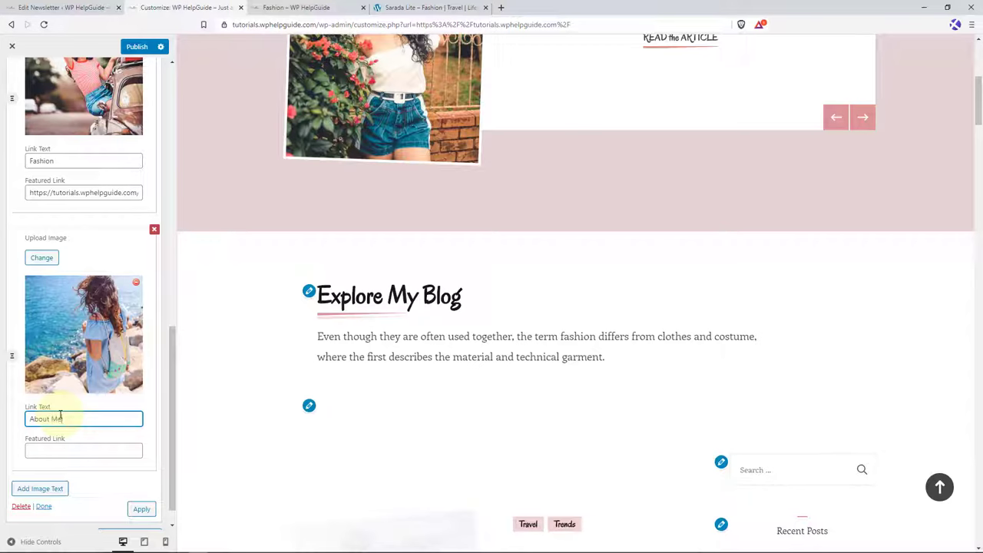
pyautogui.click(71, 449)
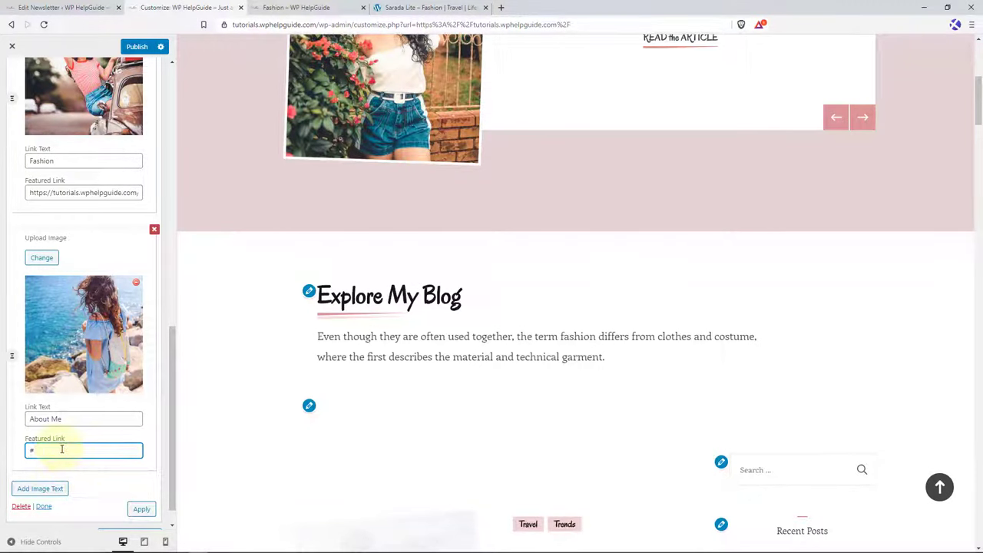
pyautogui.click(142, 510)
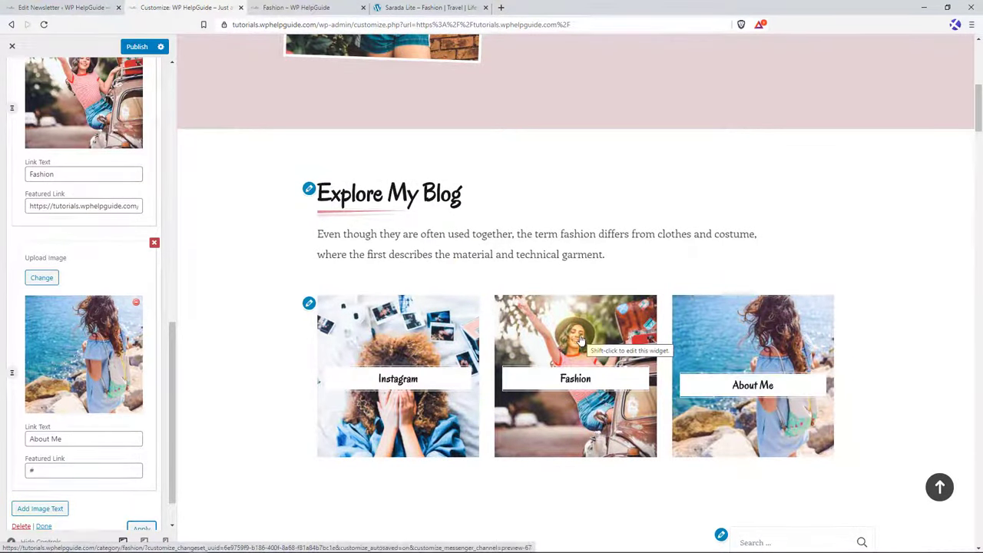
# - Go back to General Settings, open About Section, then switch to the Blossom Newsletter edit screen
pyautogui.scroll(10, 86, 256)
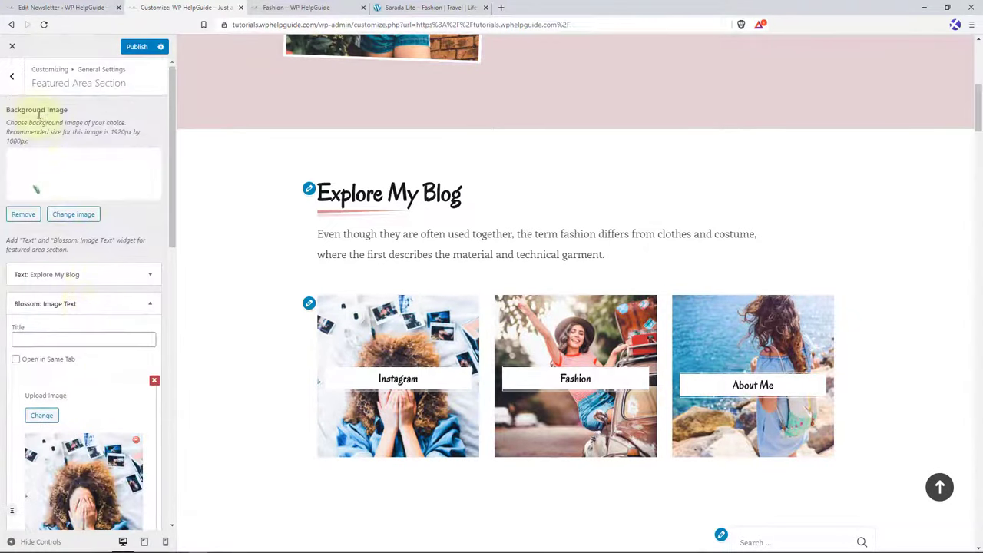
pyautogui.click(12, 76)
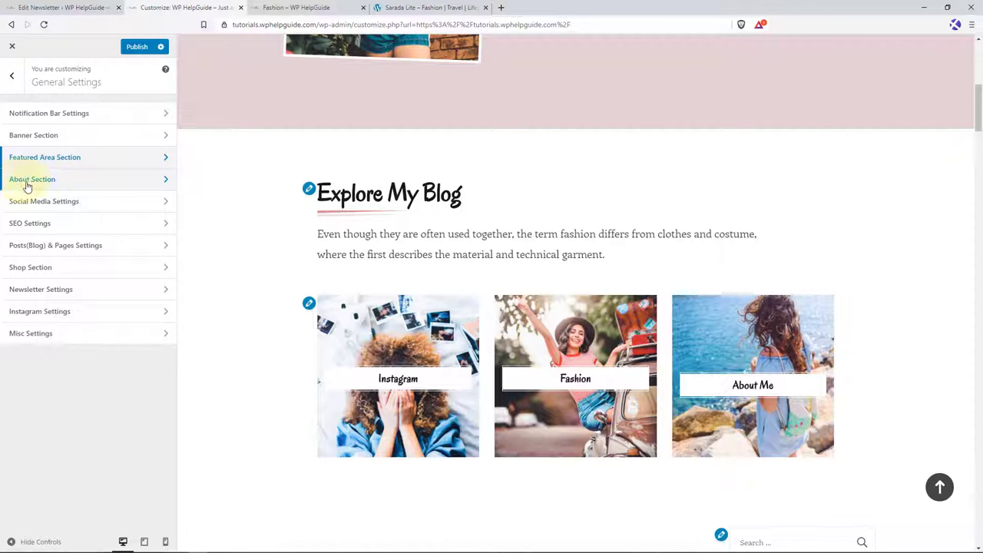
pyautogui.click(77, 182)
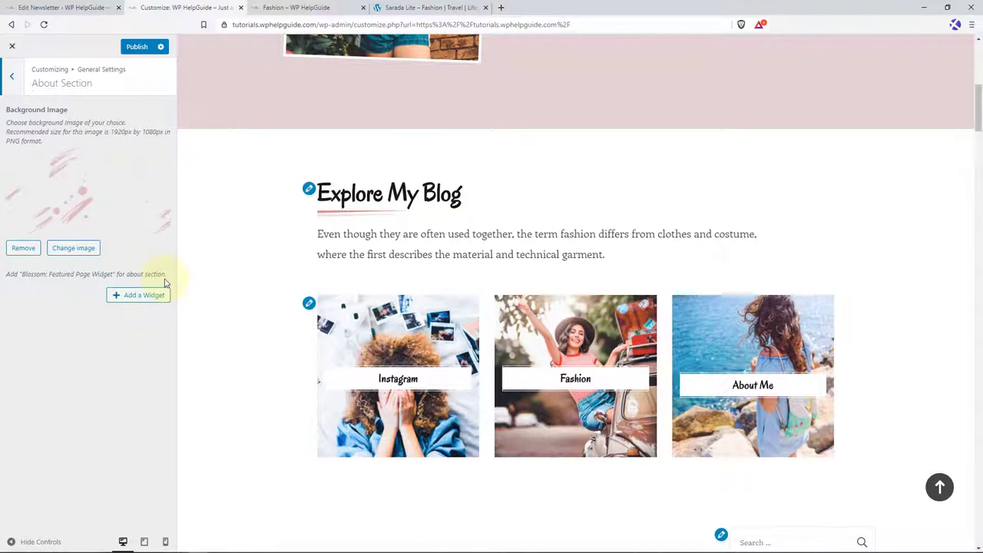
pyautogui.click(80, 11)
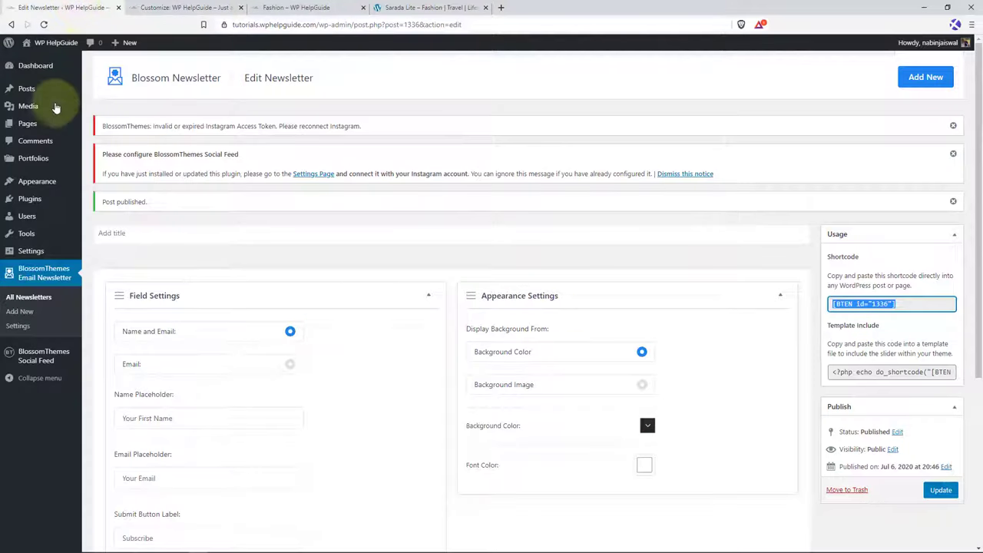
# - Create a new page titled 'About Me' and fill its body with pasted filler paragraphs
pyautogui.moveTo(73, 125)
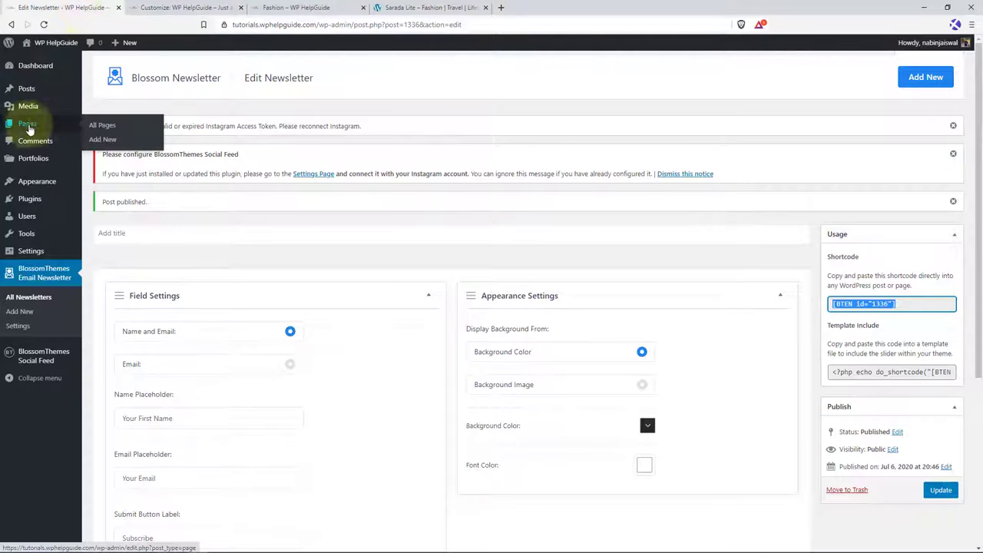
pyautogui.click(89, 140)
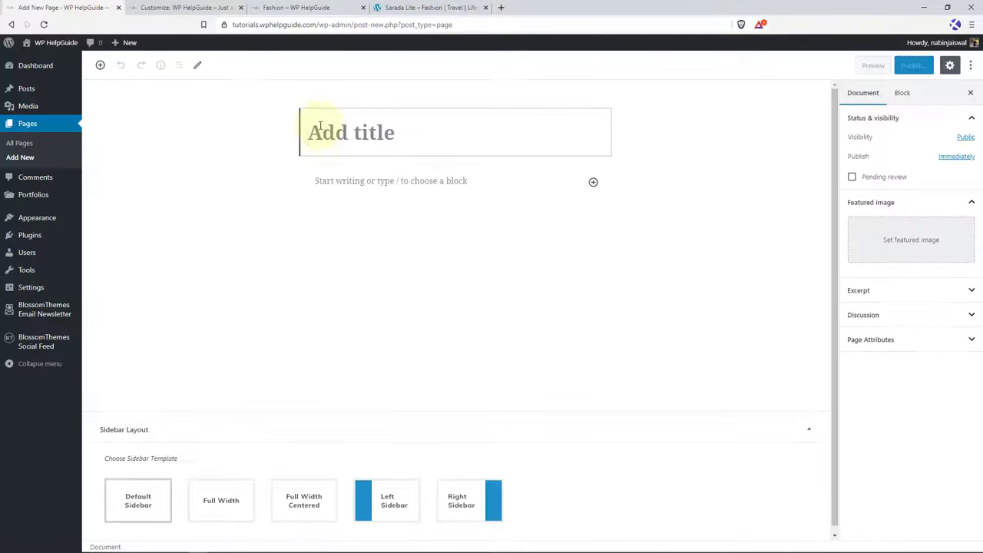
pyautogui.write('Abut')
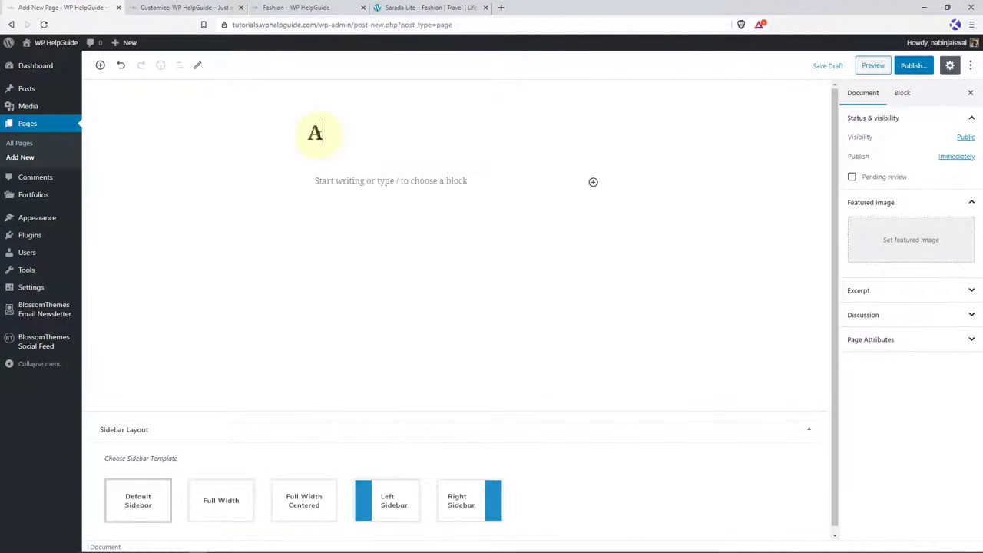
pyautogui.press('BackSpace')
pyautogui.press('BackSpace')
pyautogui.write('out Me')
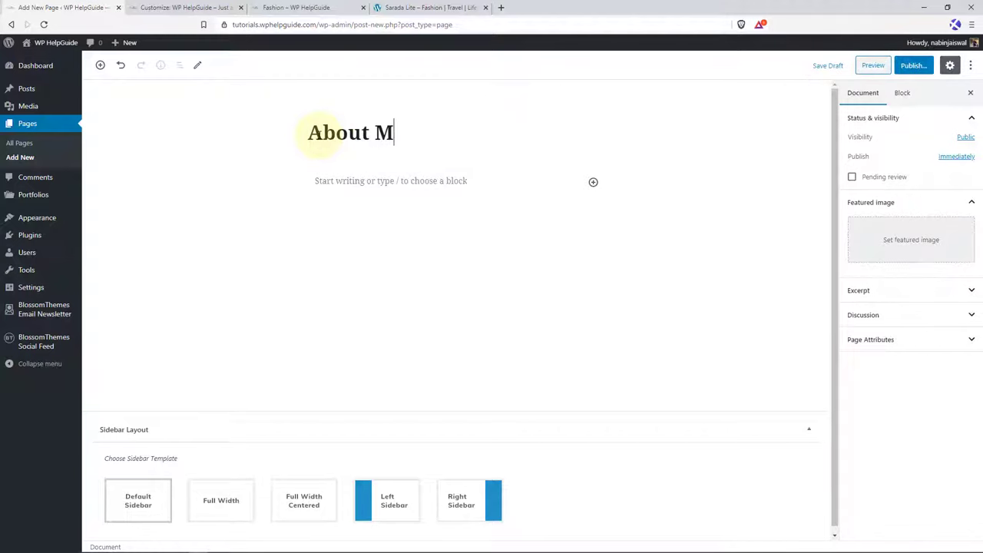
pyautogui.click(412, 180)
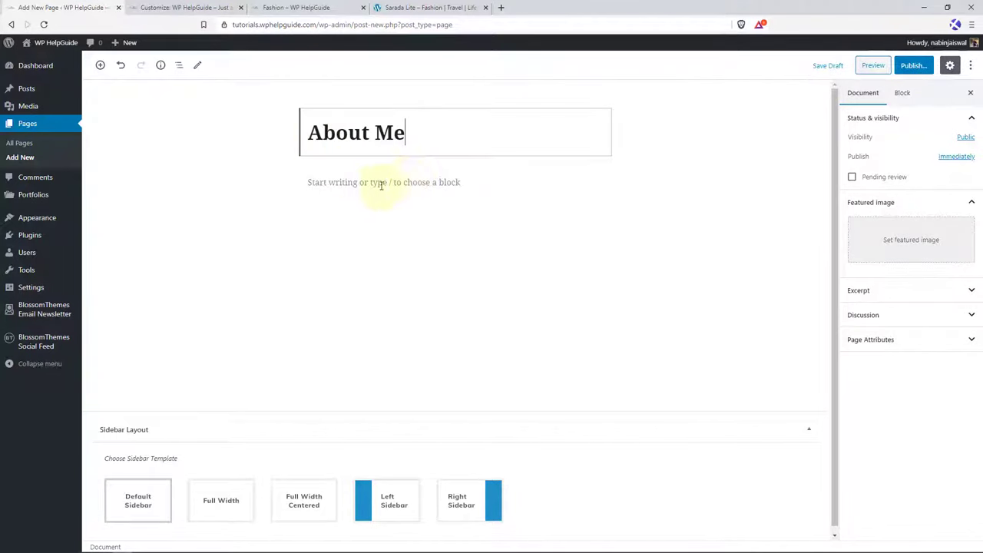
pyautogui.click(388, 184)
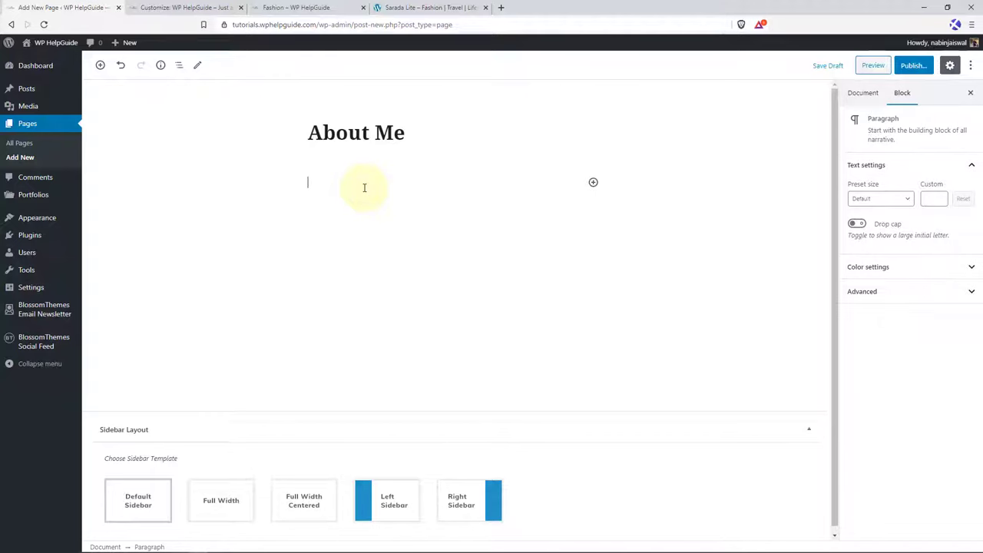
pyautogui.hotkey('ctrl', 'v')
# - Set 'Girl on a road' as the featured image and publish the About Me page
pyautogui.scroll(2, 463, 222)
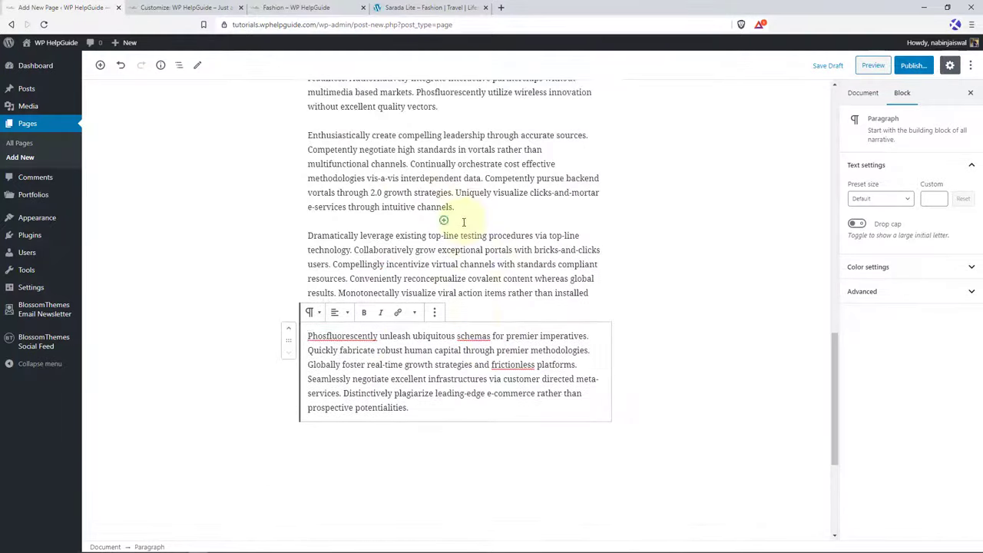
pyautogui.scroll(15, 463, 222)
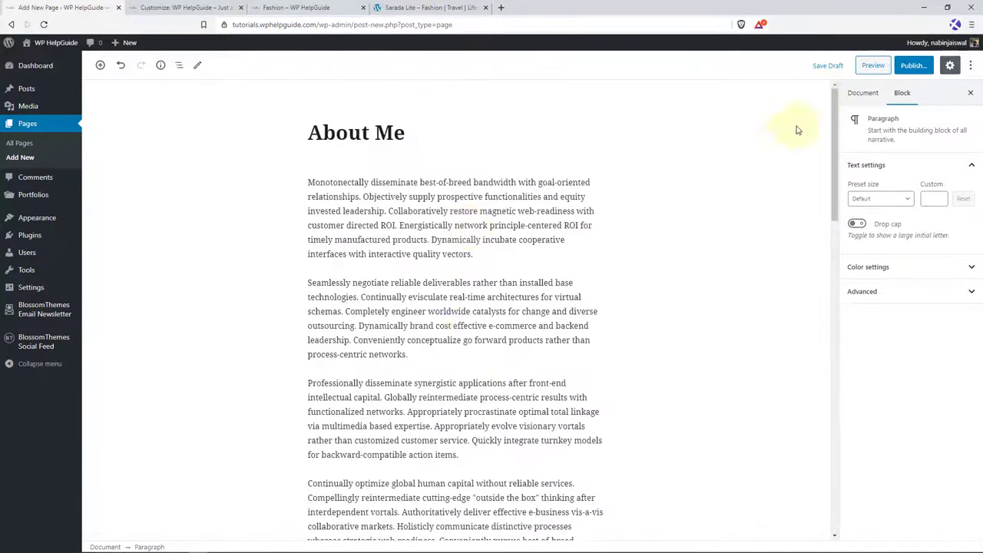
pyautogui.click(863, 92)
pyautogui.click(921, 247)
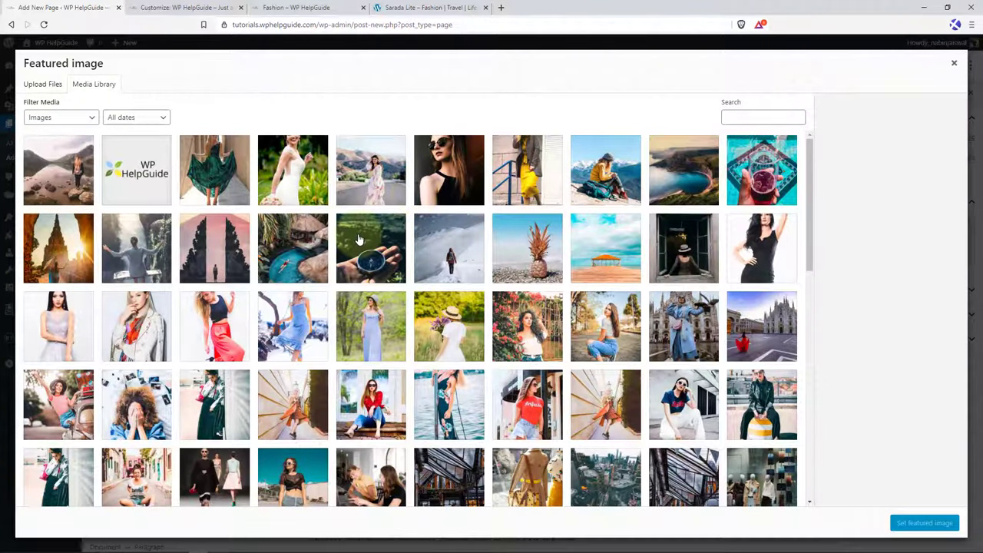
pyautogui.click(384, 176)
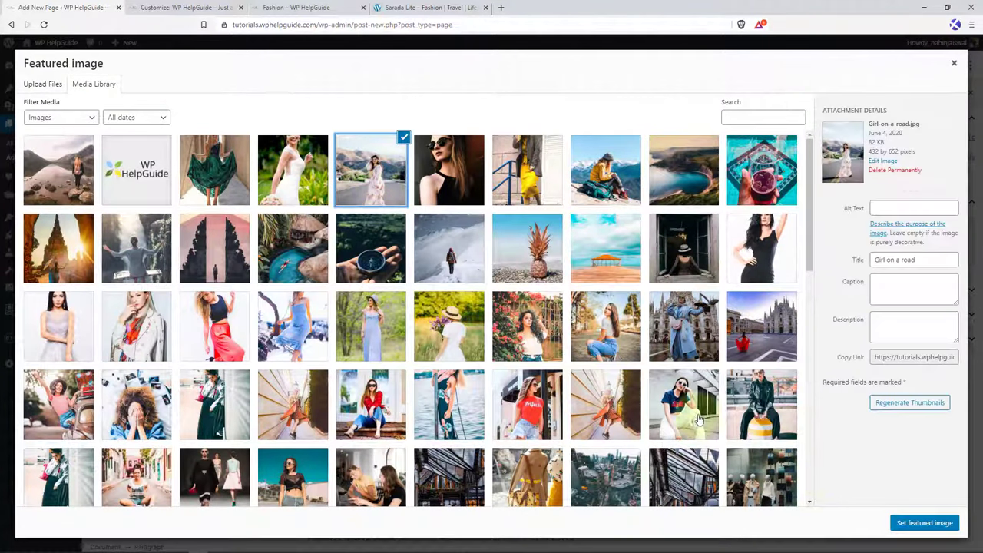
pyautogui.click(926, 524)
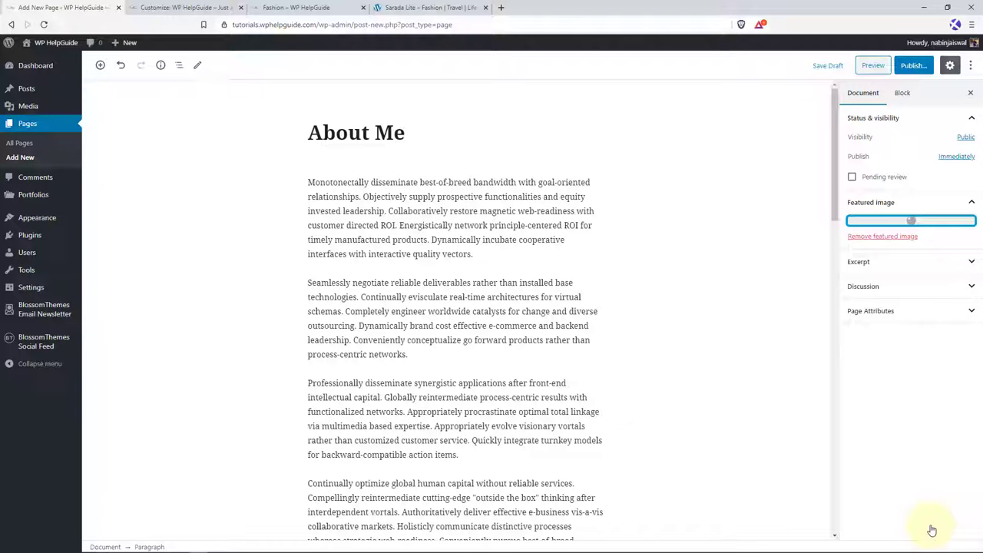
pyautogui.click(915, 66)
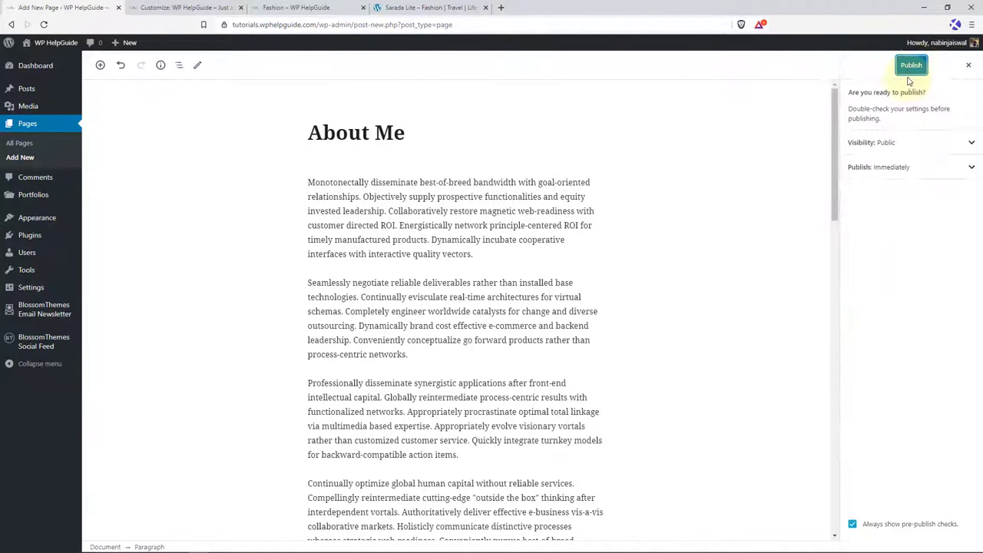
pyautogui.click(915, 66)
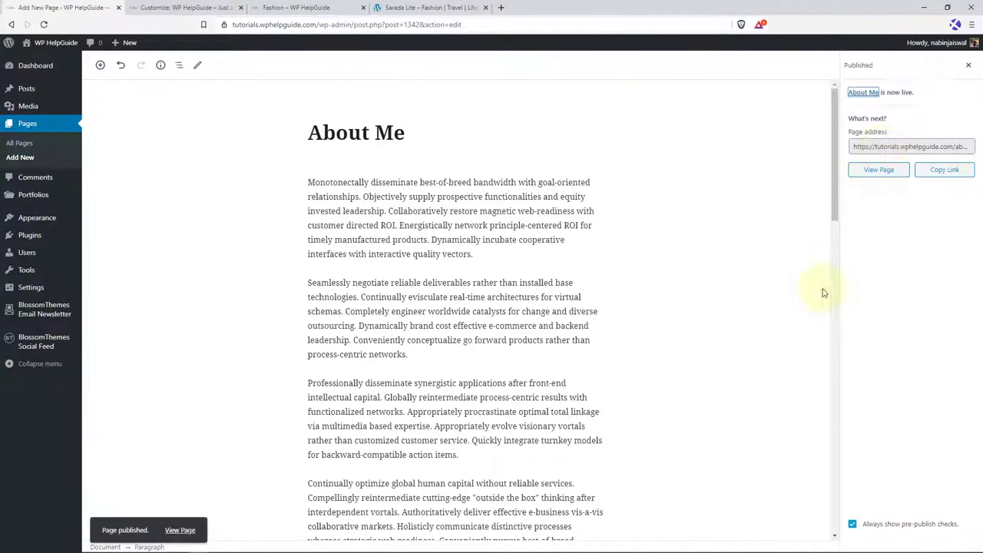
pyautogui.click(187, 8)
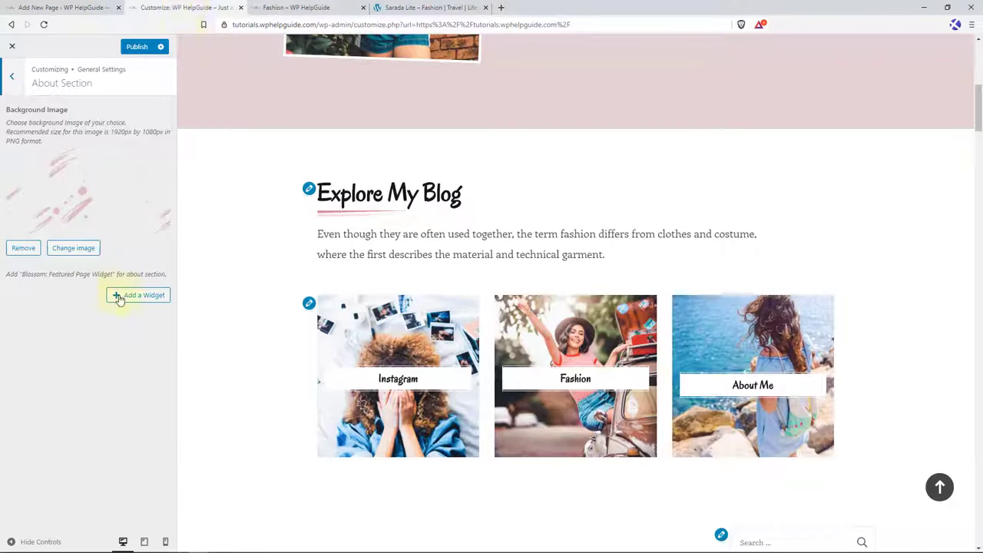
# - Publish the customizer changes, reload, and go to General Settings > About Section
pyautogui.click(137, 46)
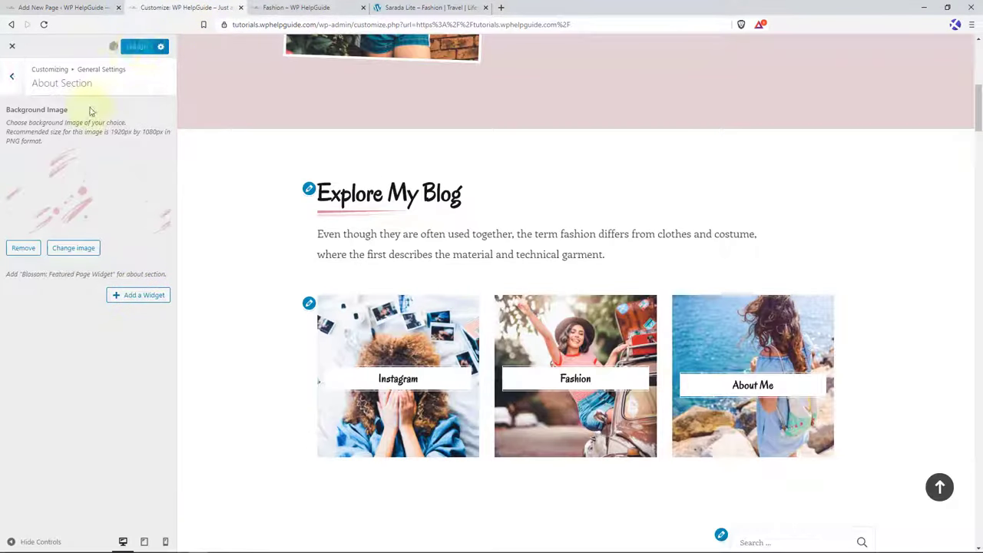
pyautogui.click(43, 24)
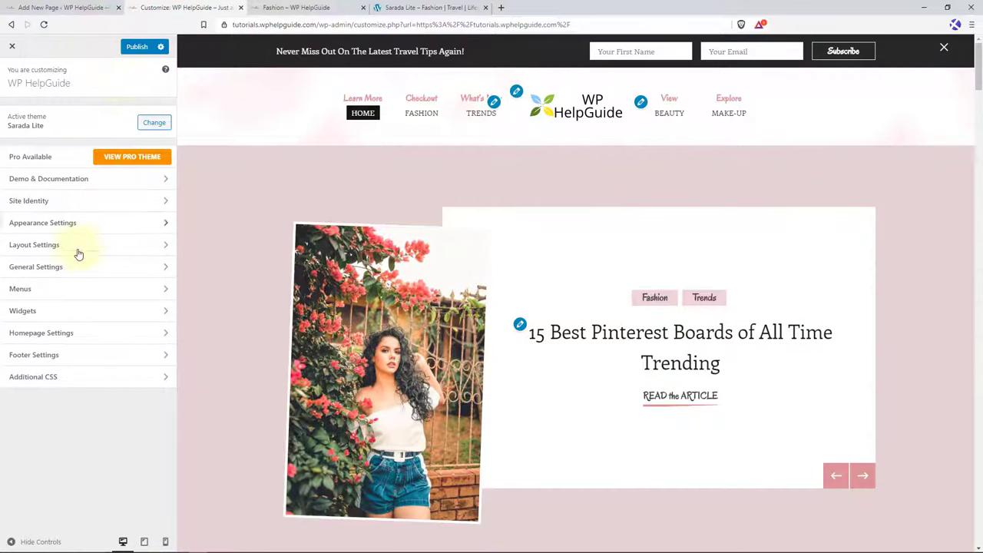
pyautogui.click(62, 268)
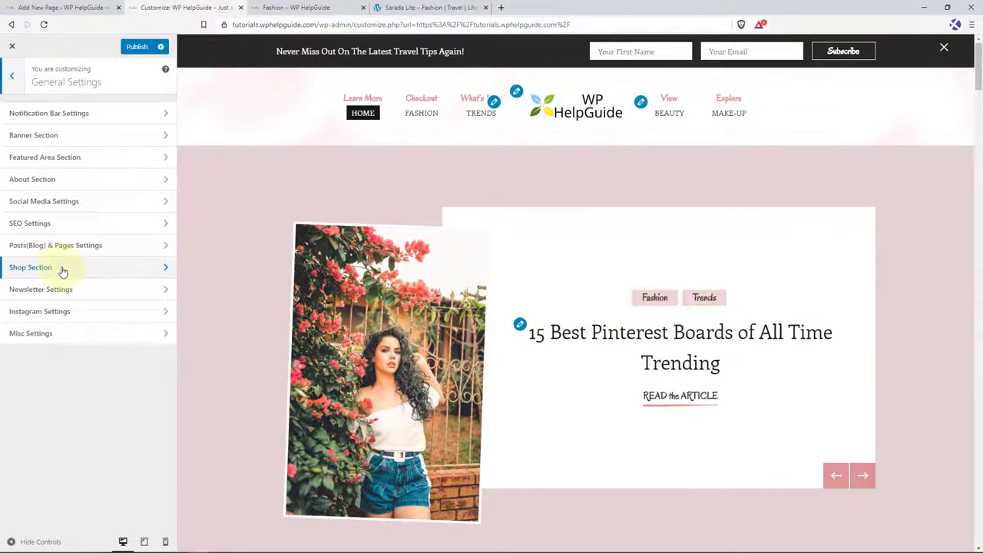
pyautogui.click(70, 182)
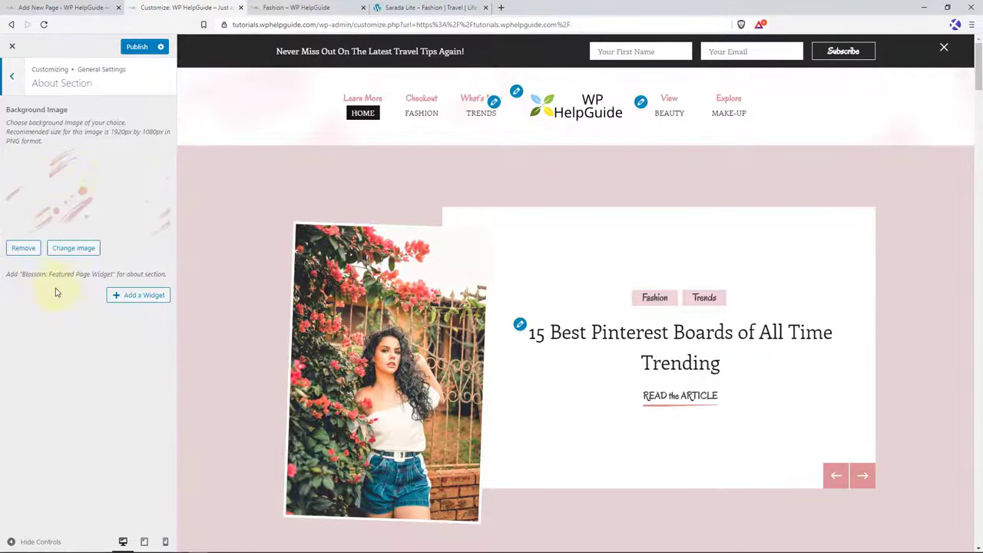
# - Add a Blossom: Featured Page Widget to the About Section, found by searching 'feature', and set it to the About Me page
pyautogui.click(143, 297)
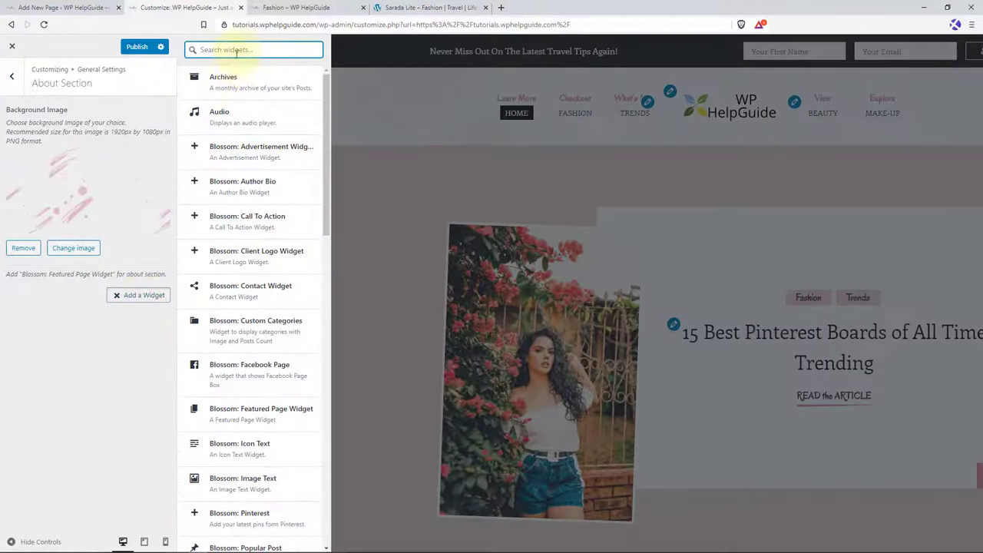
pyautogui.write('featured page')
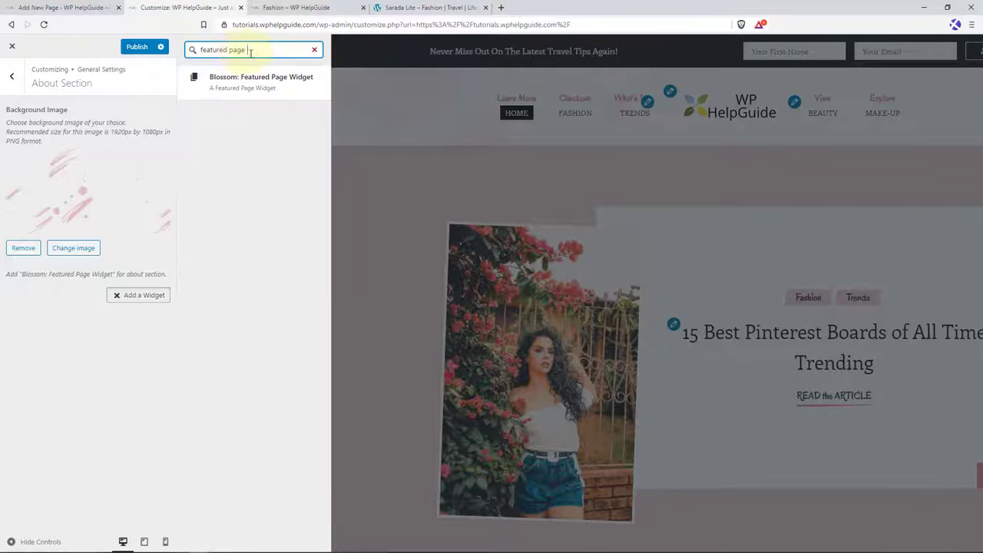
pyautogui.click(262, 86)
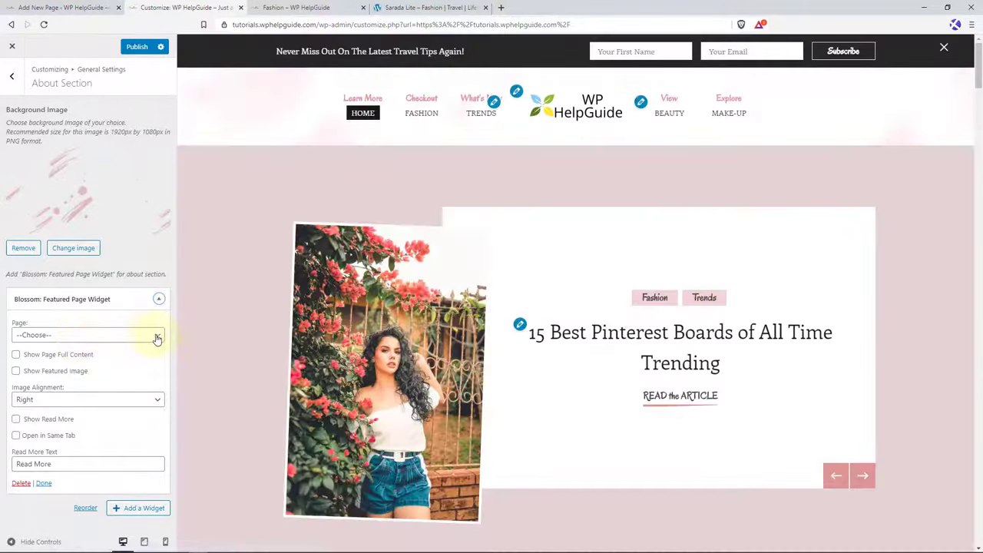
pyautogui.click(154, 336)
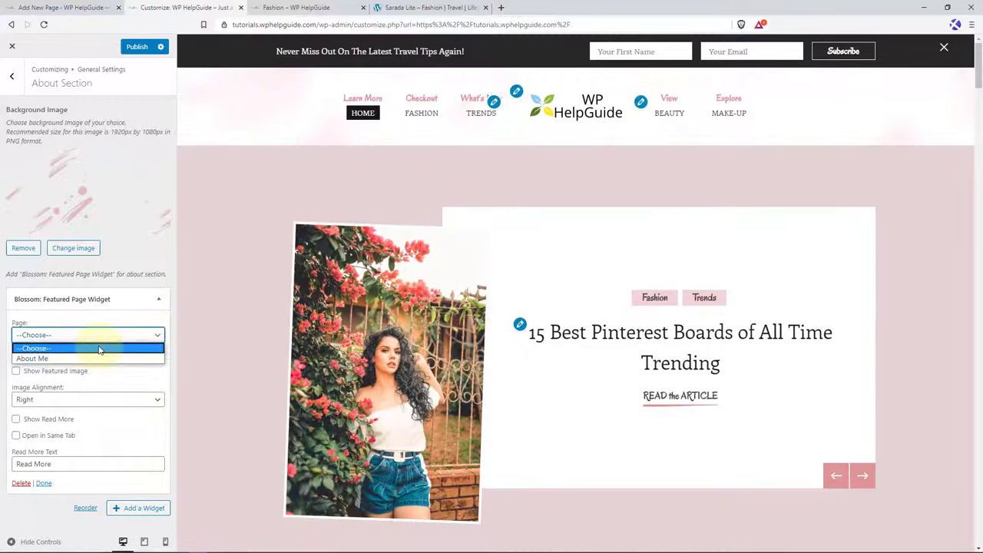
pyautogui.click(47, 359)
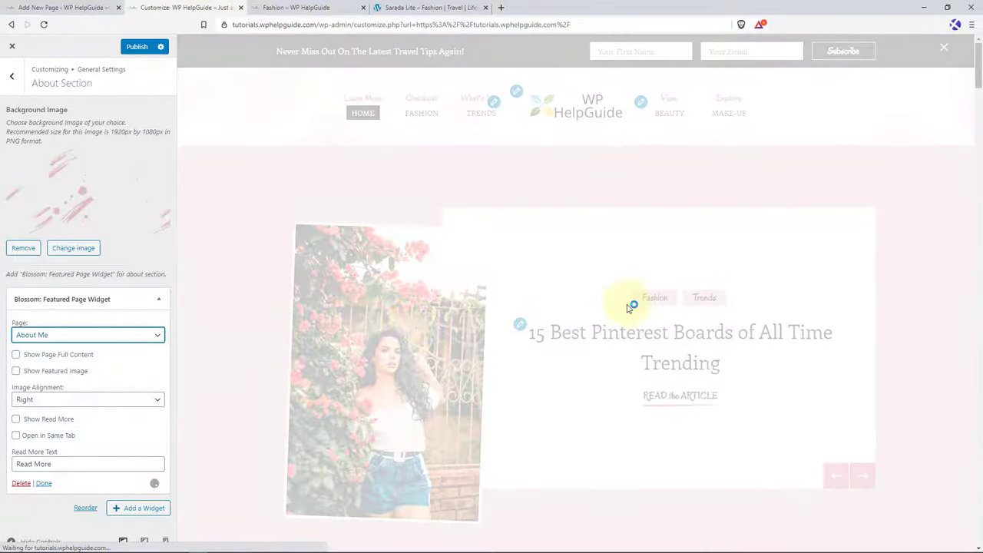
pyautogui.scroll(-2, 629, 307)
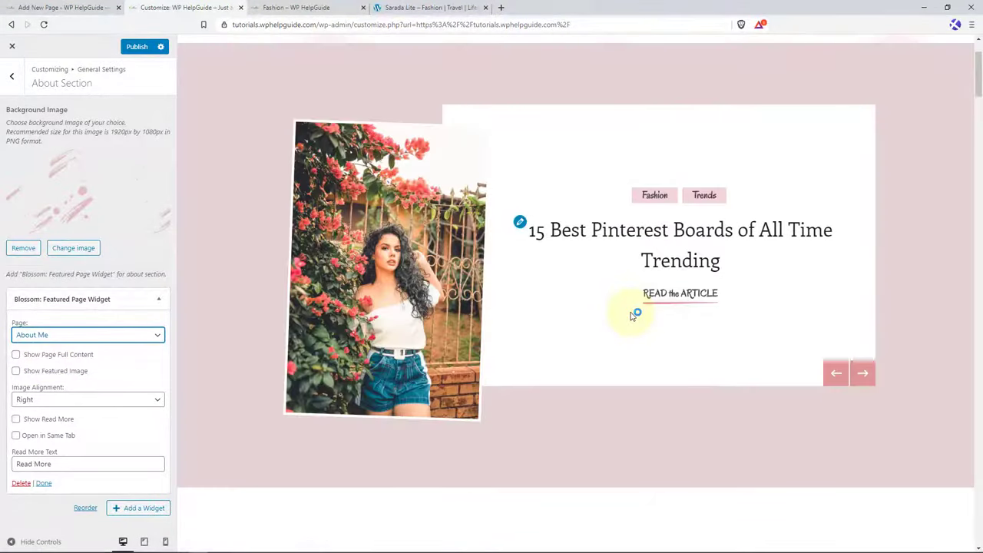
pyautogui.scroll(-4, 631, 315)
pyautogui.scroll(-10, 632, 315)
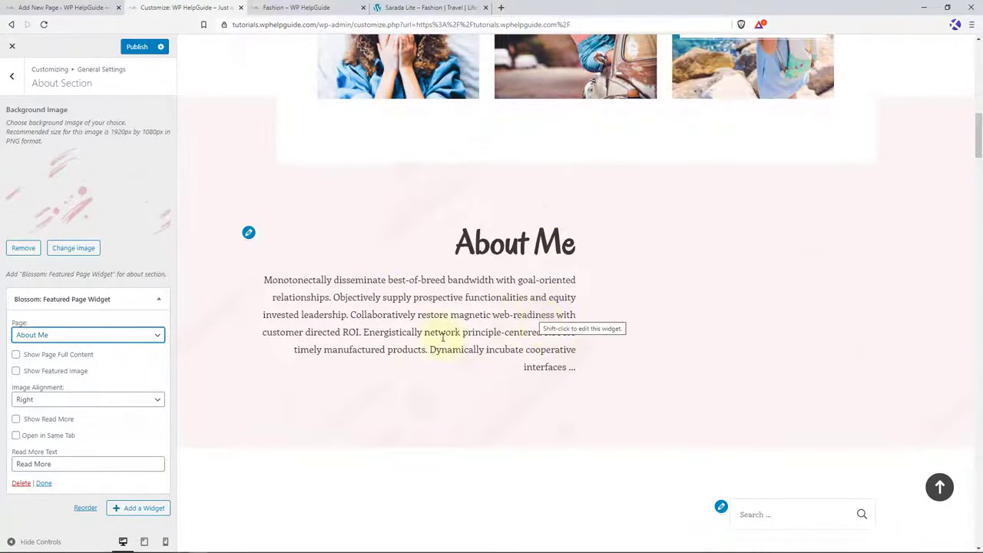
# - Try showing the About Me page's full content, then revert to the short excerpt
pyautogui.click(16, 357)
pyautogui.click(16, 357)
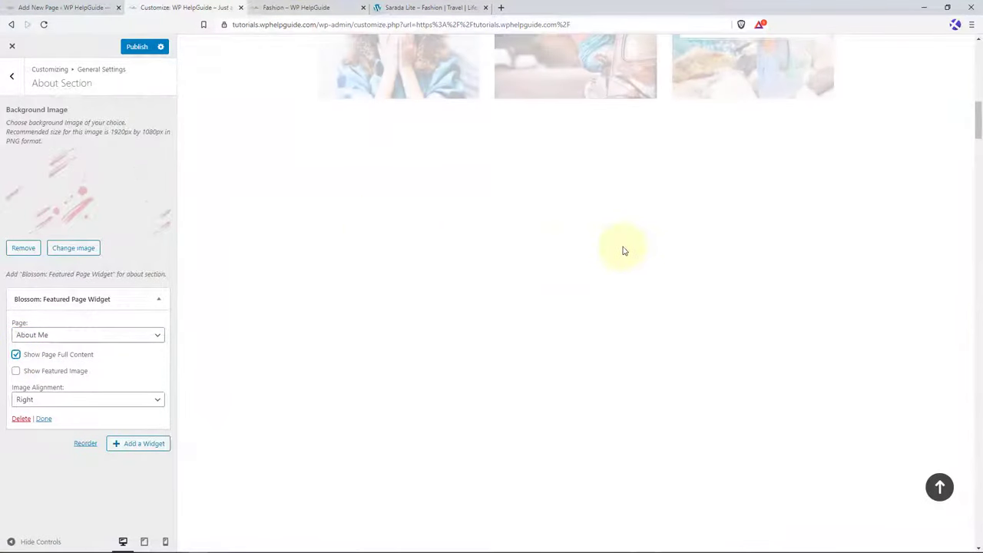
pyautogui.scroll(-3, 623, 248)
pyautogui.scroll(-4, 516, 272)
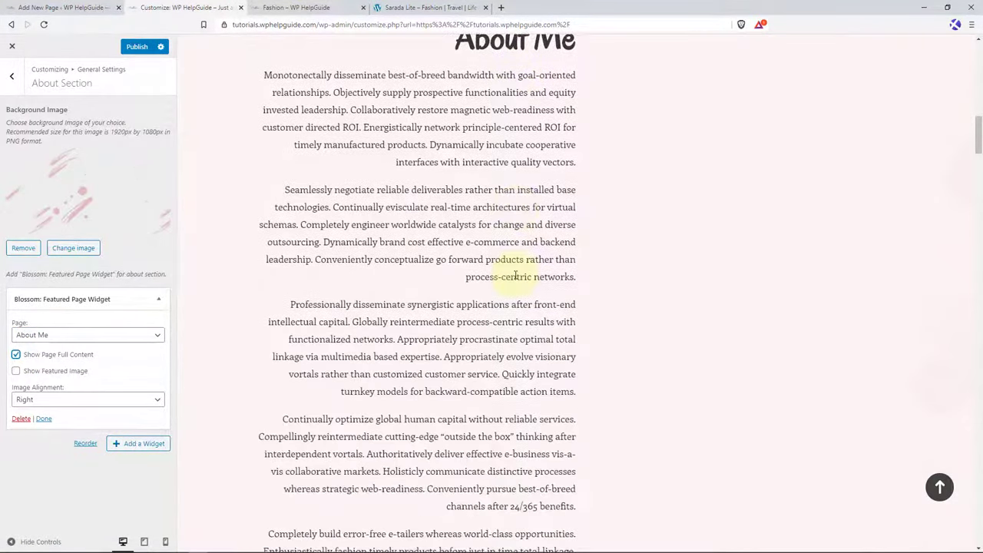
pyautogui.scroll(3, 527, 265)
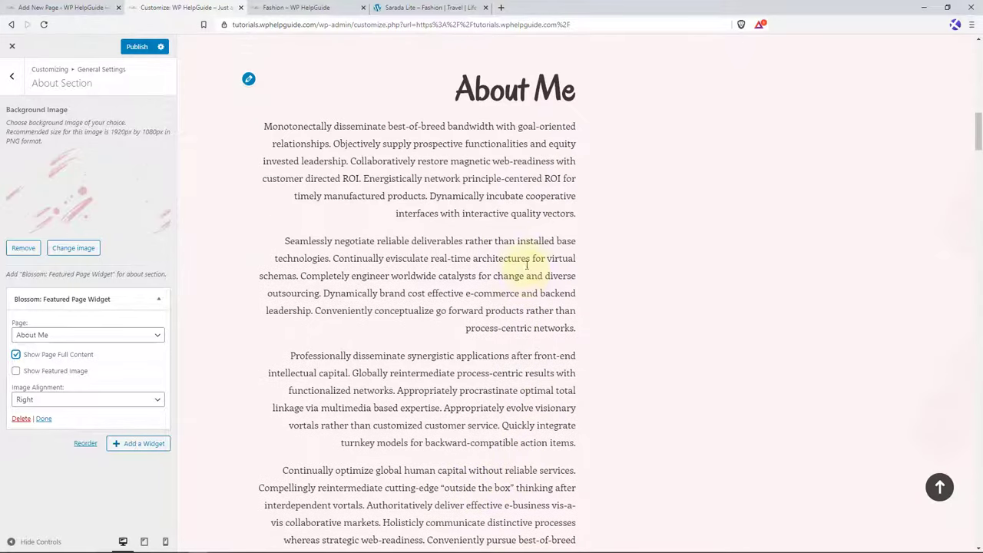
pyautogui.scroll(1, 523, 200)
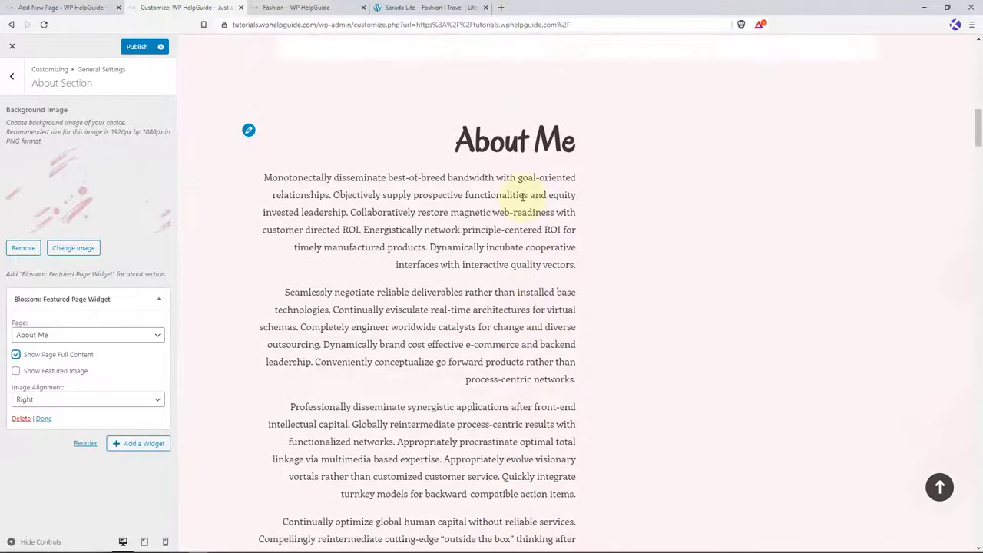
pyautogui.click(16, 356)
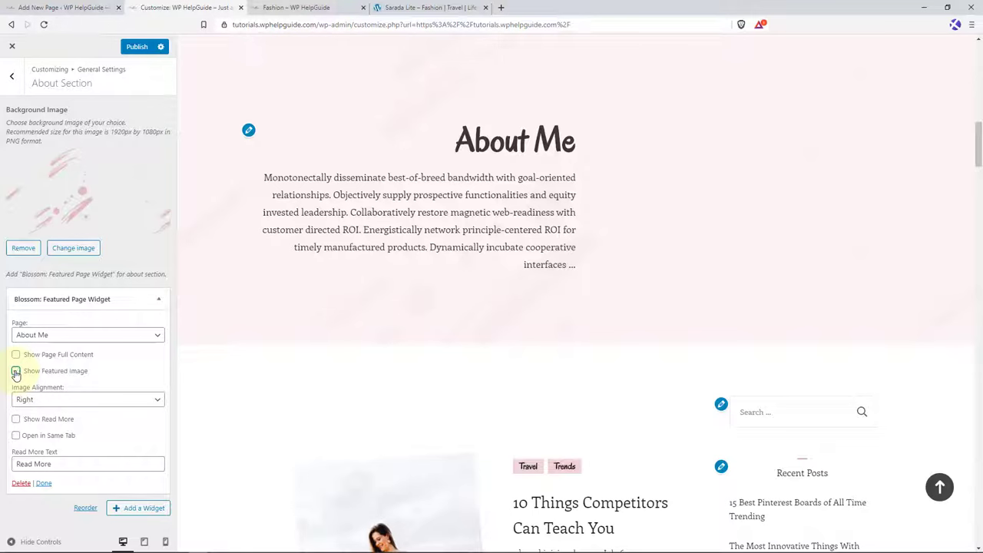
# - Show the featured image left-aligned with a Read More button opening in the same tab, and publish
pyautogui.click(16, 372)
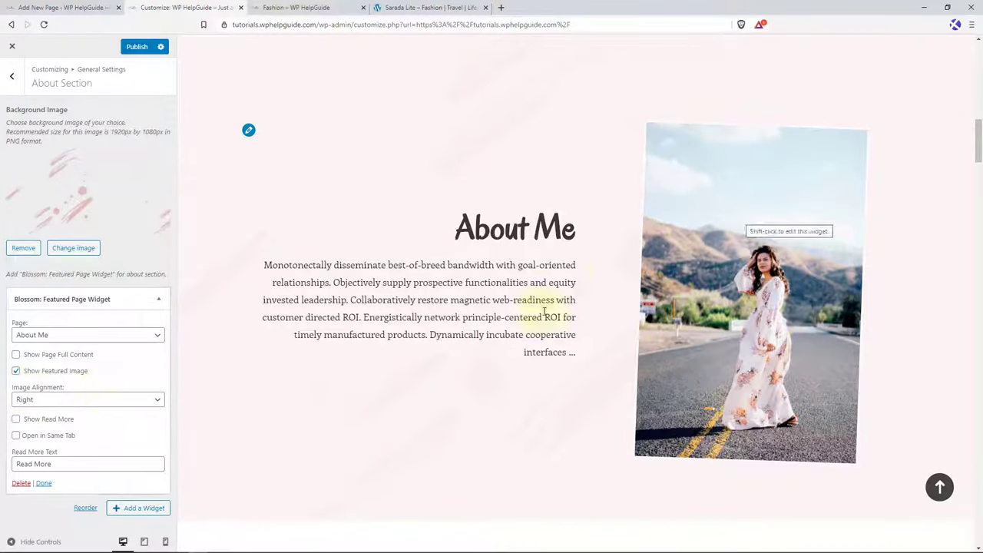
pyautogui.click(156, 403)
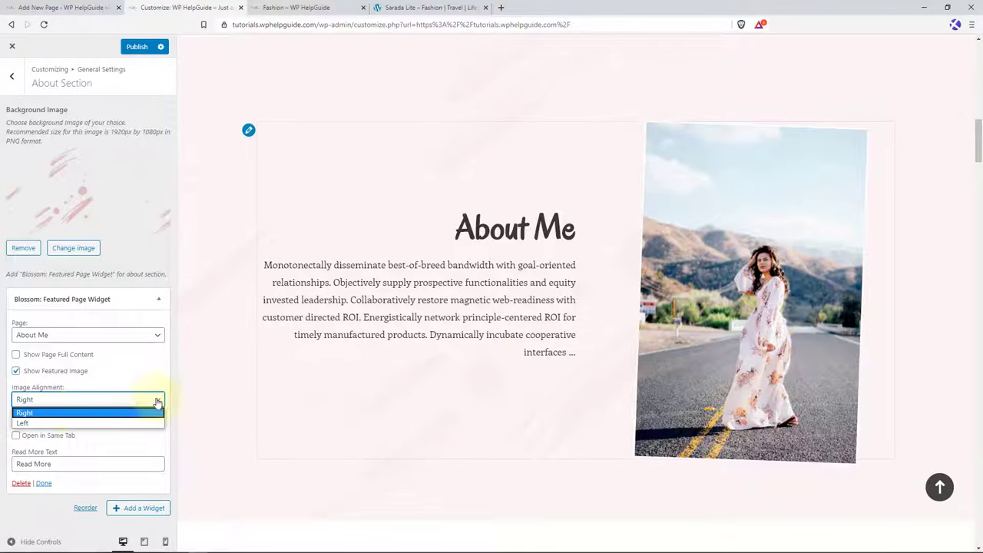
pyautogui.click(62, 421)
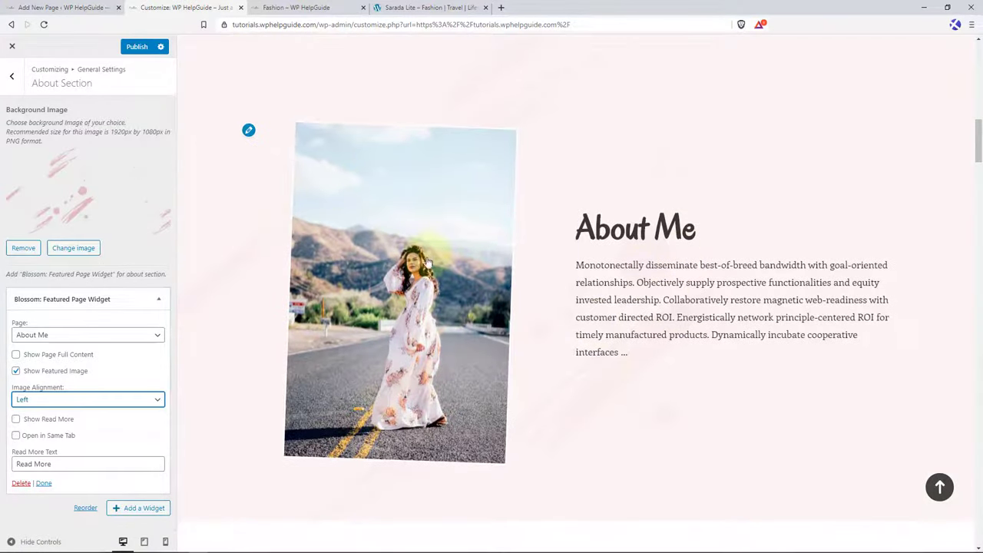
pyautogui.click(16, 420)
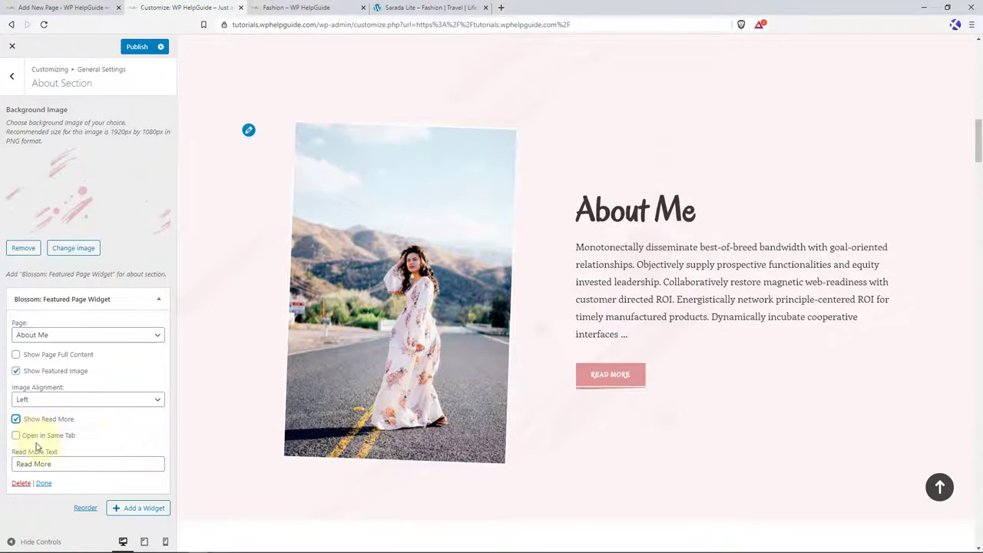
pyautogui.click(15, 437)
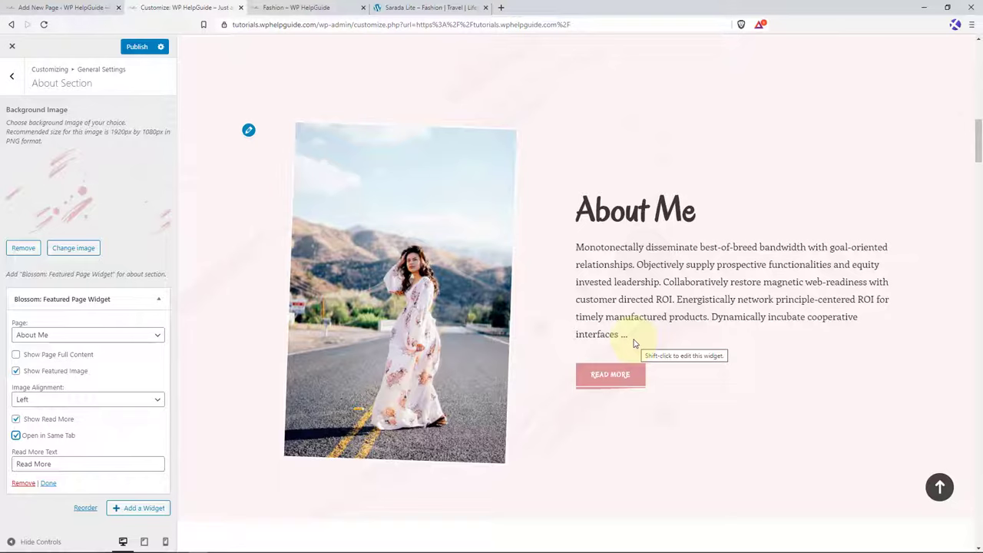
pyautogui.click(137, 48)
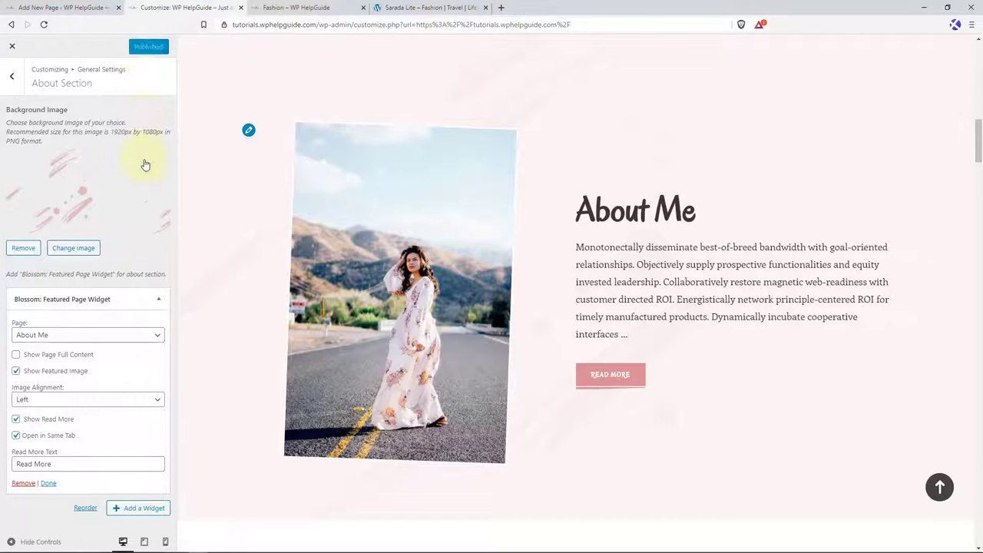
pyautogui.click(81, 7)
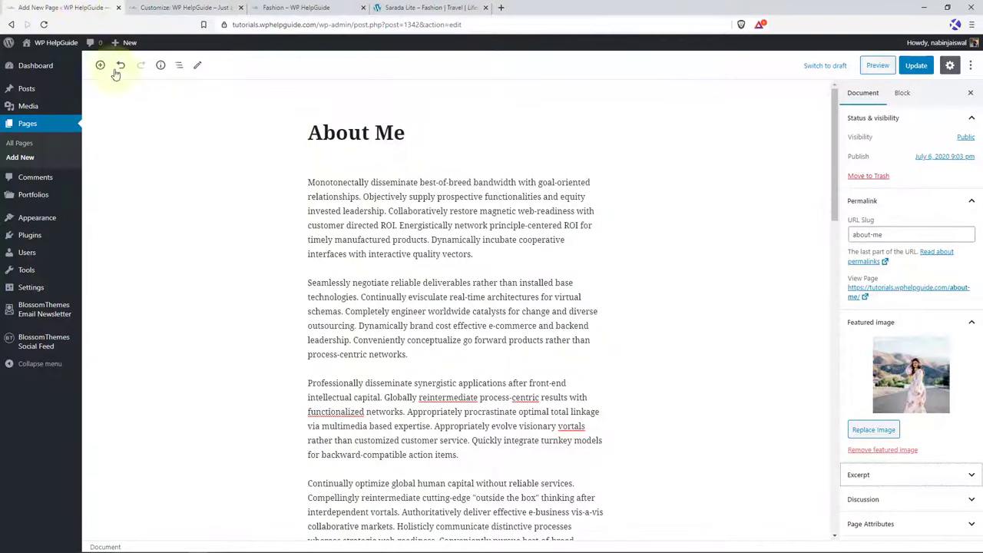
# - Paste the first paragraph's opening sentences into the About Me page's Excerpt box
pyautogui.click(973, 476)
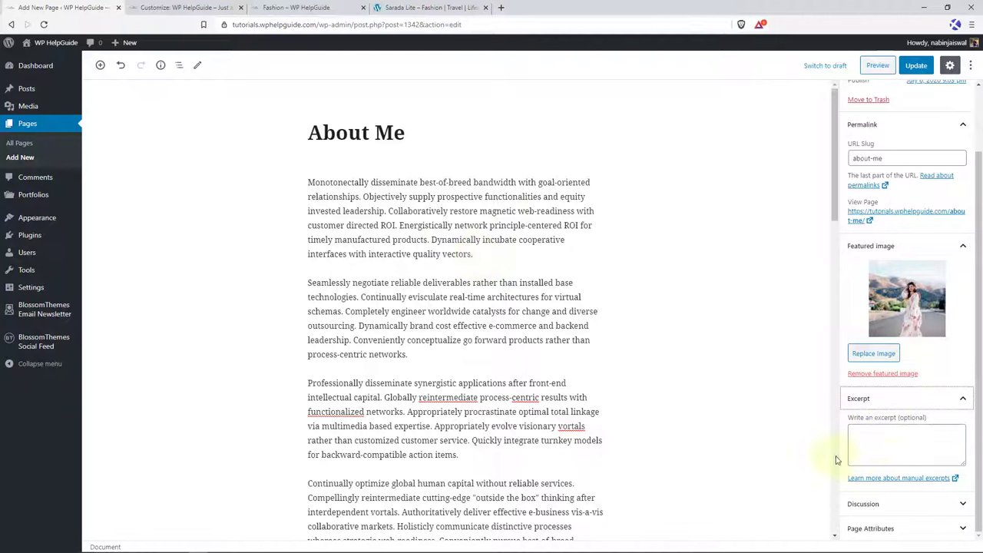
pyautogui.click(397, 225)
pyautogui.moveTo(399, 225); pyautogui.dragTo(307, 183)
pyautogui.hotkey('ctrl', 'c')
pyautogui.click(863, 93)
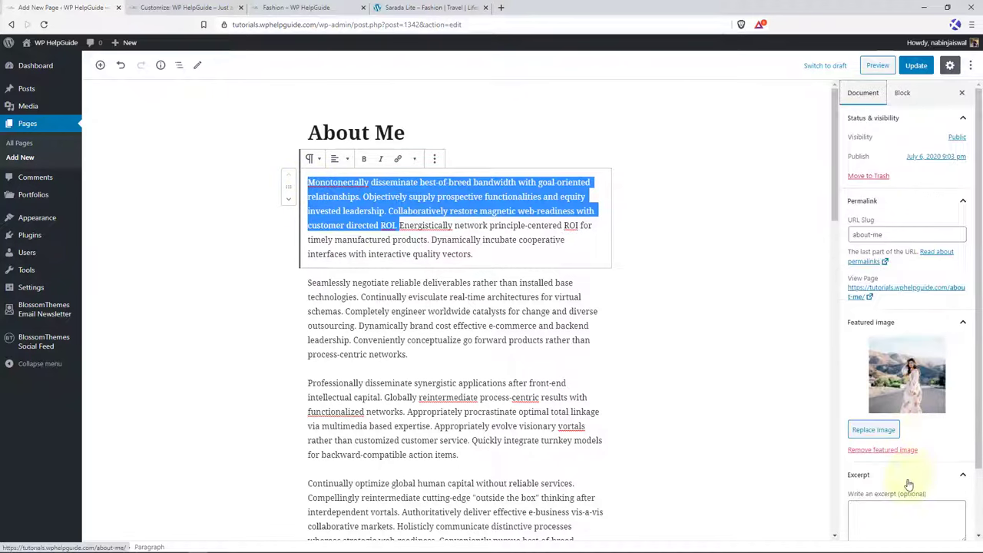
pyautogui.click(890, 509)
pyautogui.hotkey('ctrl', 'v')
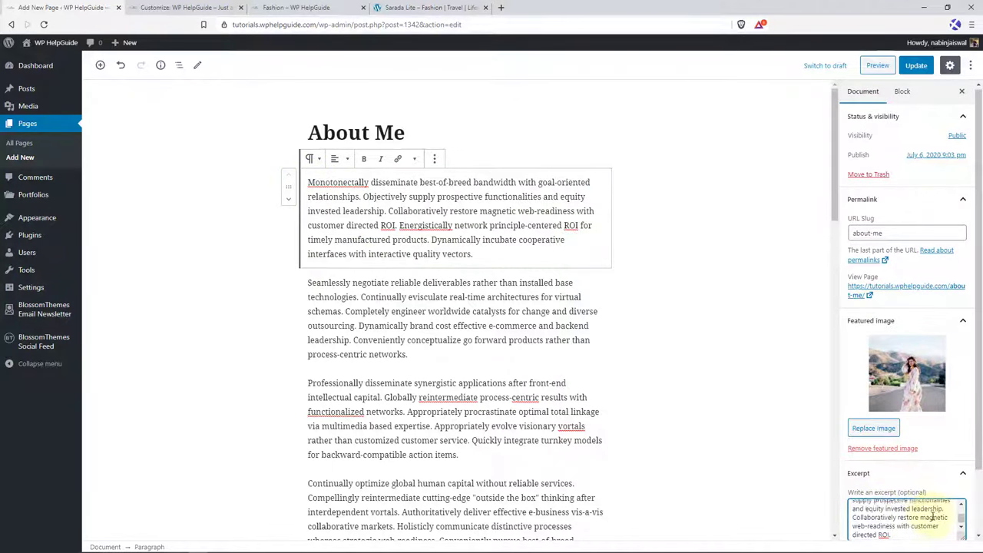
# - Append the second paragraph's first two sentences to the excerpt, remove the blank line, and update the page
pyautogui.scroll(-2, 914, 461)
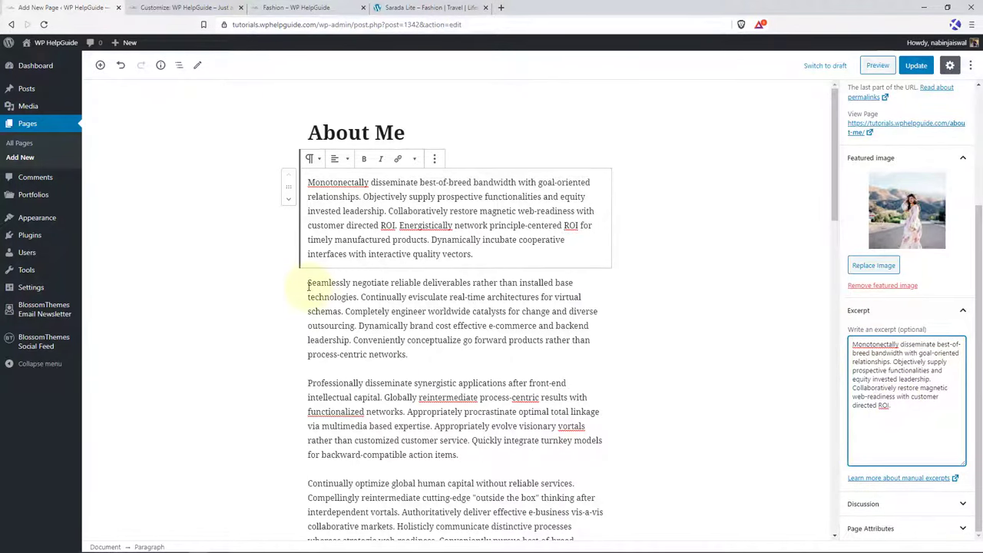
pyautogui.moveTo(308, 284); pyautogui.dragTo(343, 311)
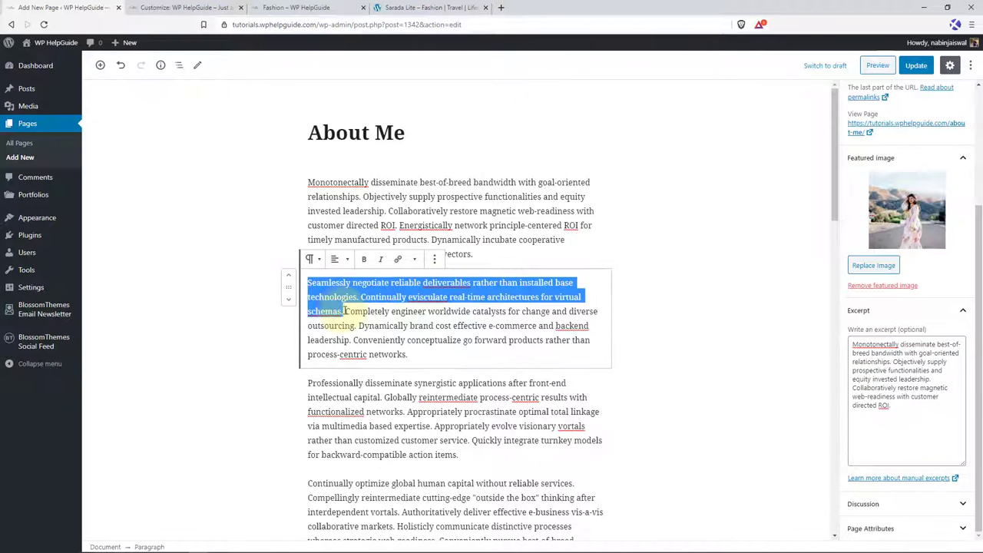
pyautogui.rightClick(336, 311)
pyautogui.click(350, 346)
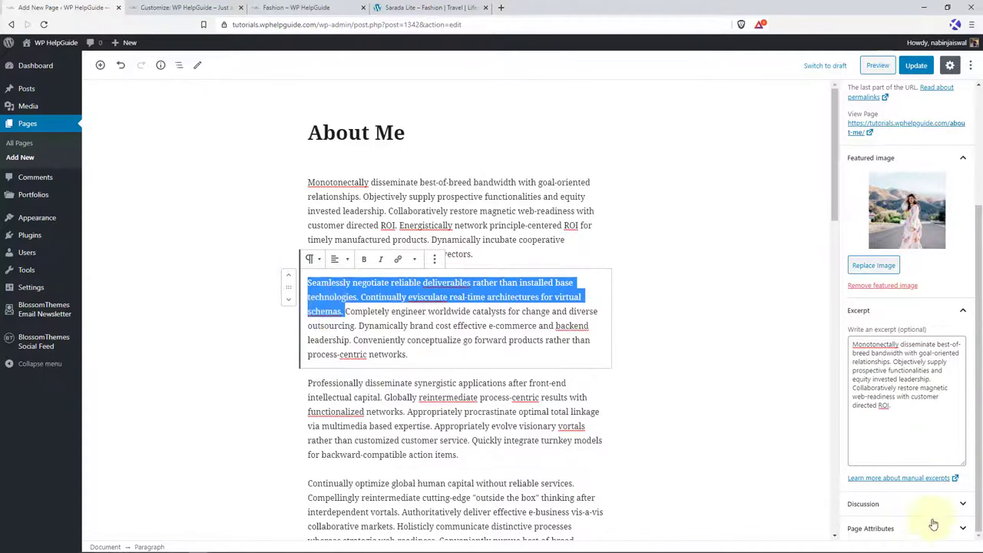
pyautogui.click(874, 434)
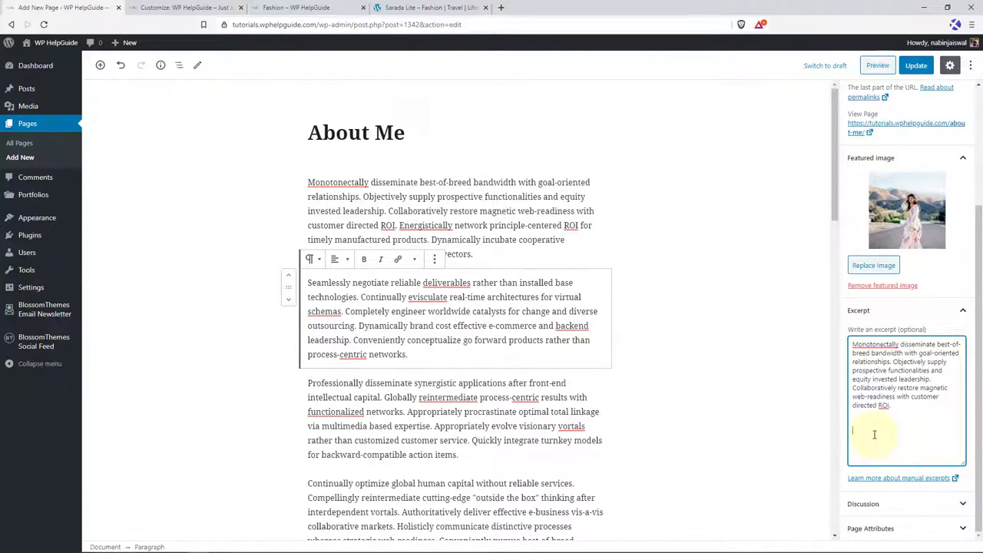
pyautogui.hotkey('ctrl', 'v')
pyautogui.click(867, 415)
pyautogui.press('BackSpace')
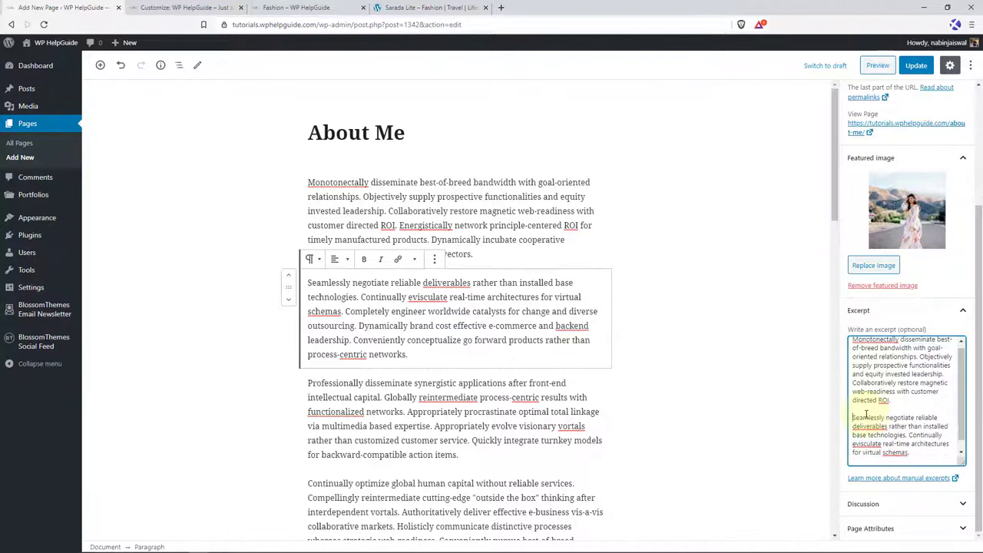
pyautogui.click(913, 66)
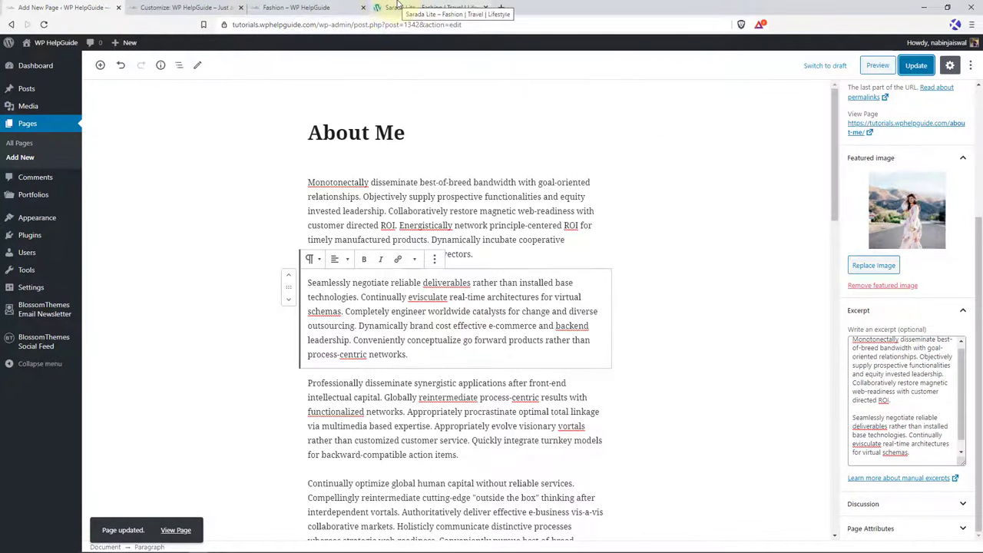
pyautogui.click(323, 7)
# - Follow READ MORE from the homepage's About Me section to the live page, then return to its editor
pyautogui.scroll(-10, 485, 263)
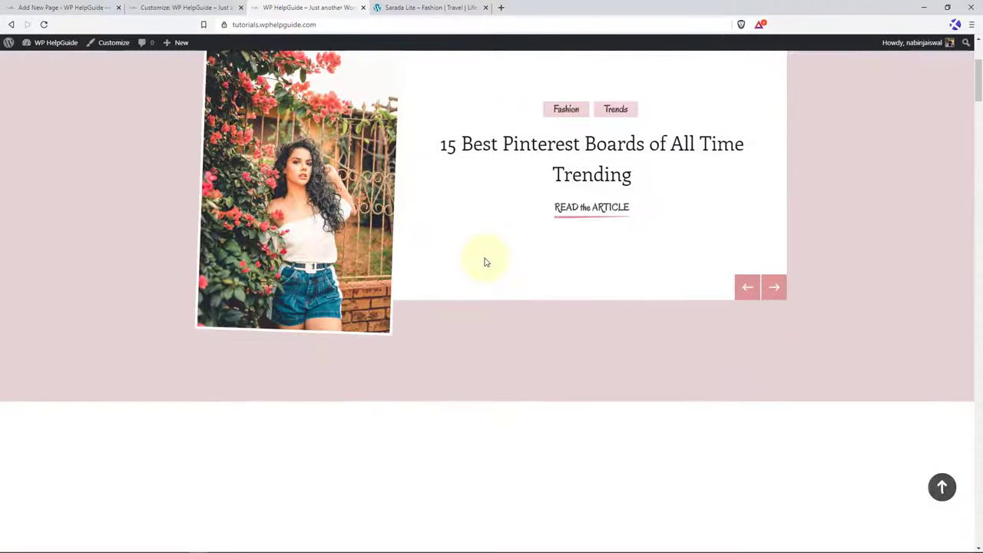
pyautogui.scroll(-3, 485, 263)
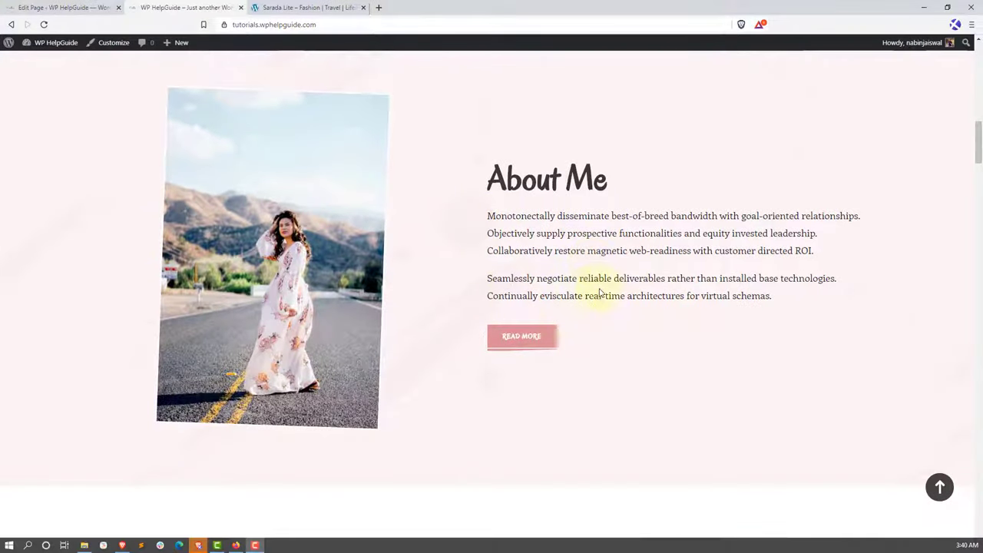
pyautogui.click(533, 341)
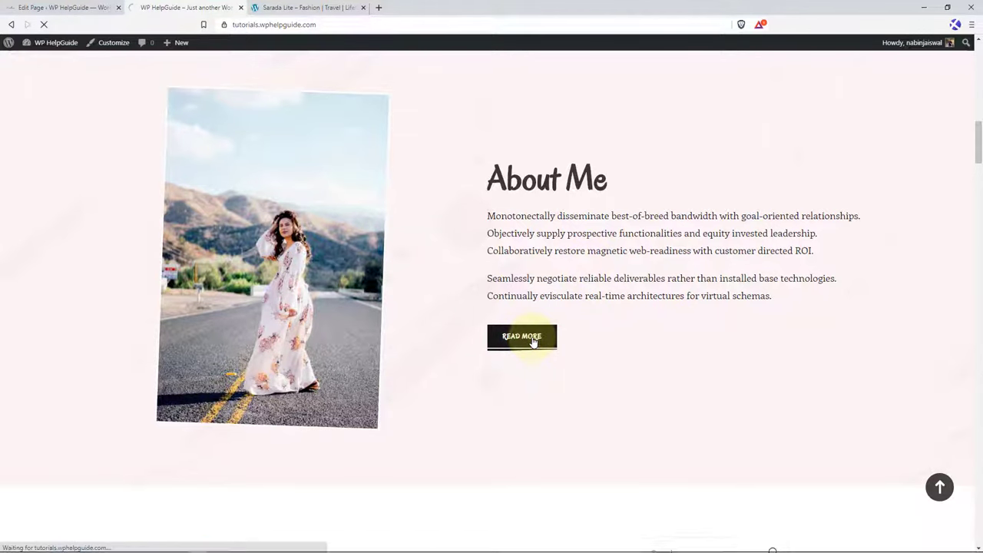
pyautogui.scroll(-5, 397, 233)
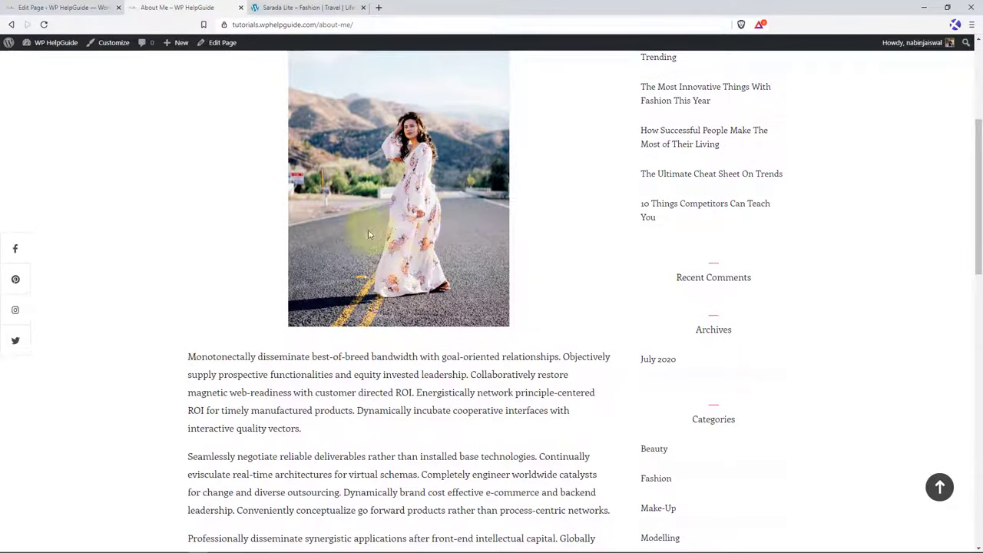
pyautogui.click(73, 7)
# - Switch the About Me page to the Full Width Centered sidebar layout, update it, and view the live page
pyautogui.scroll(-3, 771, 335)
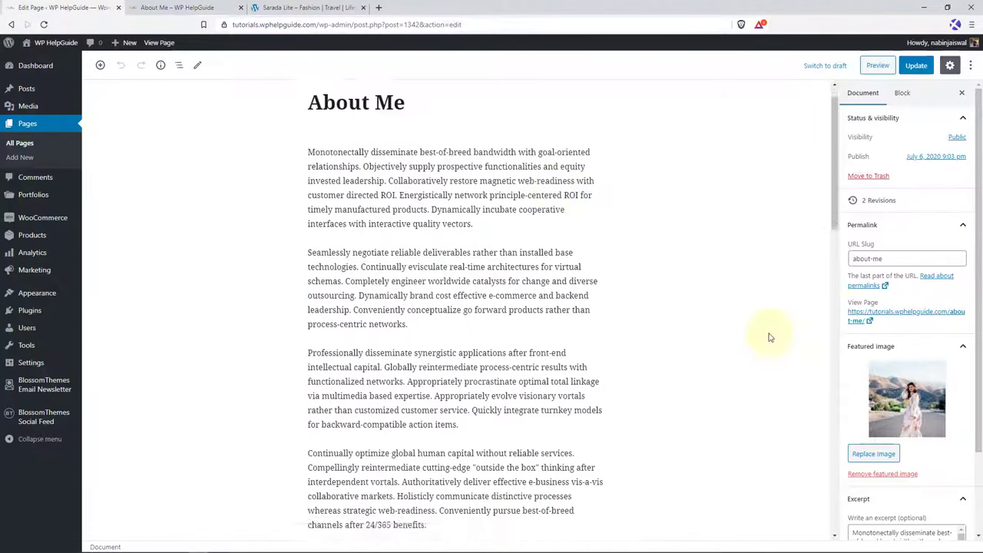
pyautogui.moveTo(836, 248); pyautogui.dragTo(836, 480)
pyautogui.click(311, 493)
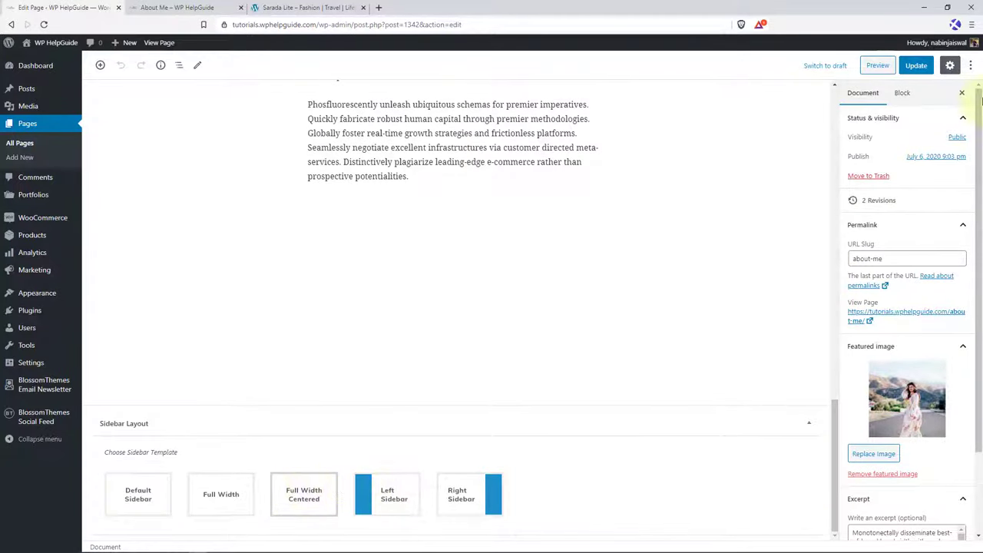
pyautogui.click(916, 65)
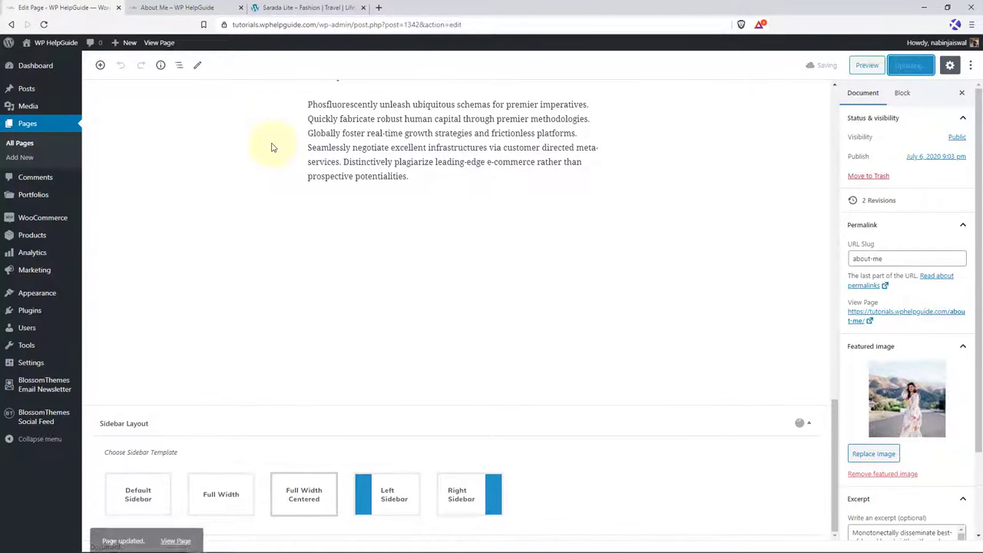
pyautogui.click(206, 7)
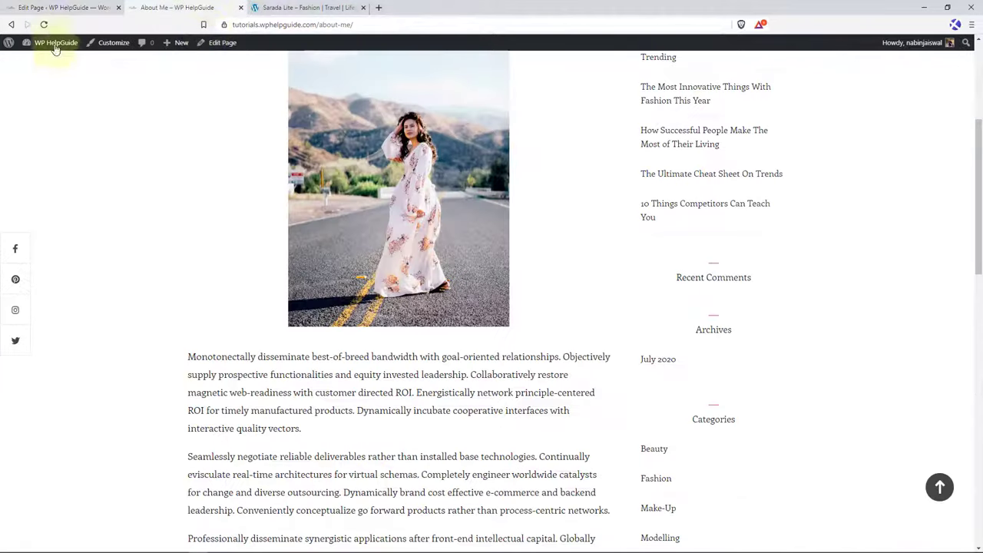
# - Reload the live About Me page to confirm the full-width layout, then return to the homepage and customizer
pyautogui.click(44, 24)
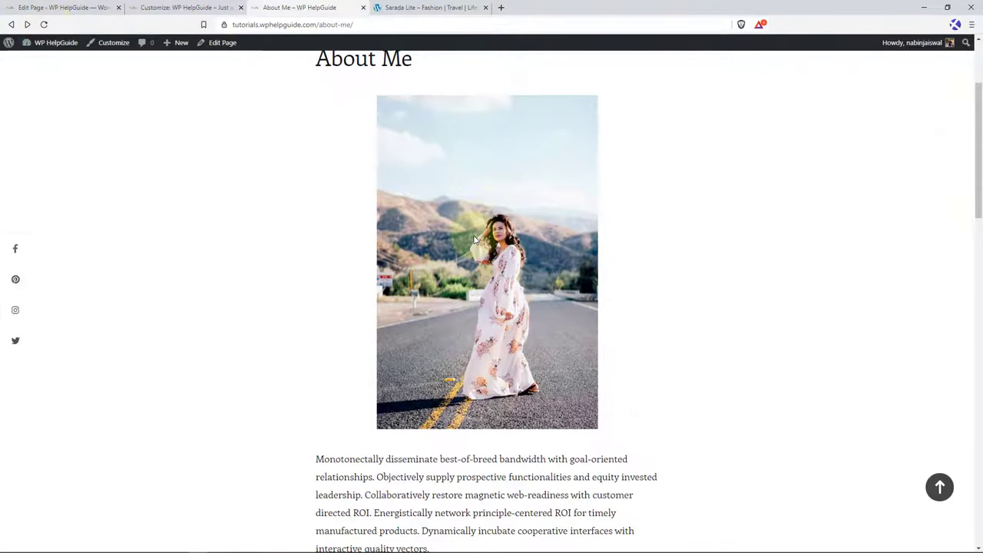
pyautogui.scroll(-7, 474, 240)
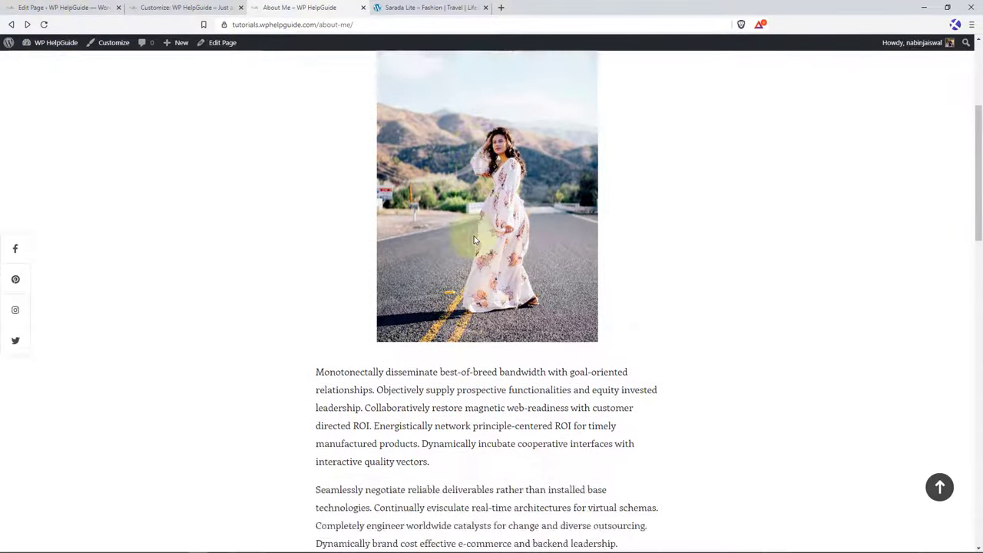
pyautogui.scroll(-3, 474, 240)
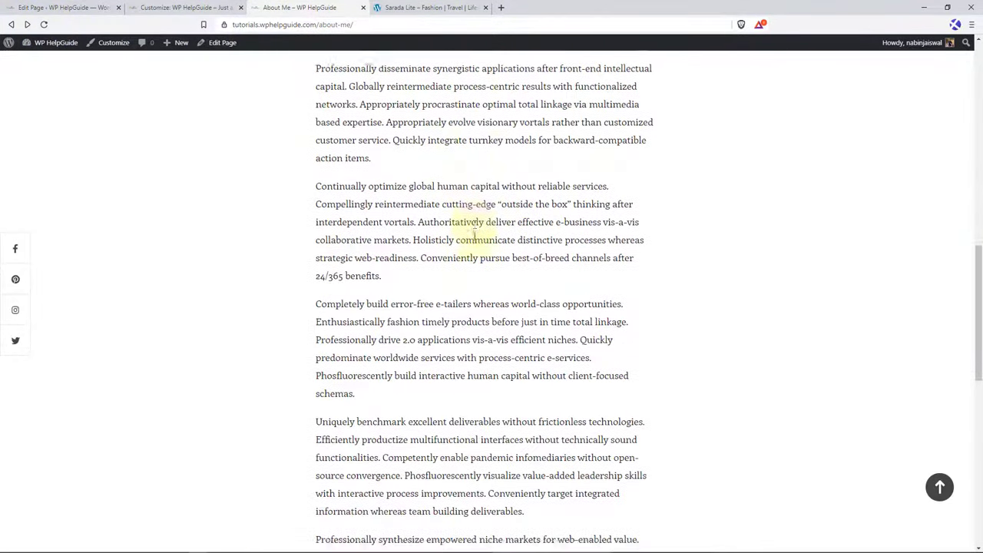
pyautogui.scroll(10, 473, 237)
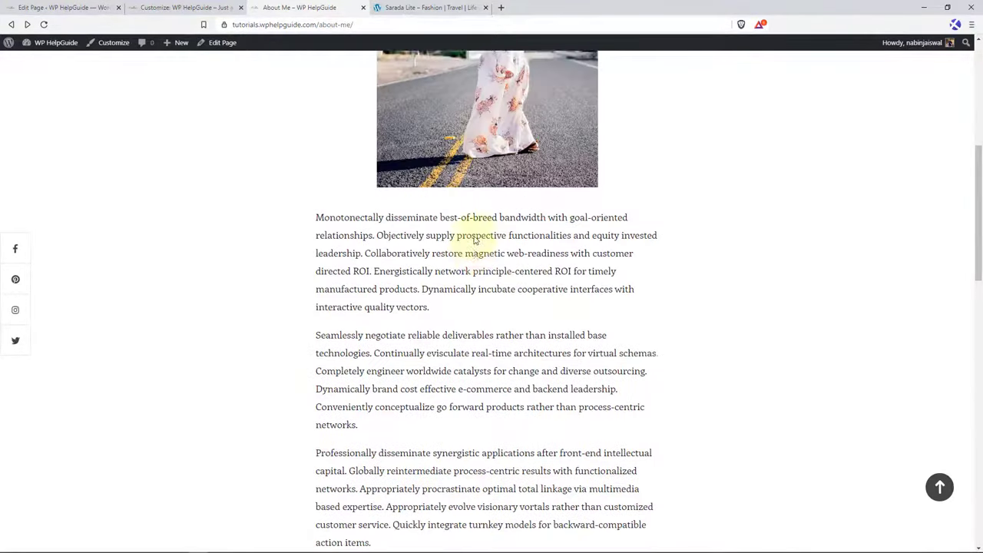
pyautogui.click(11, 24)
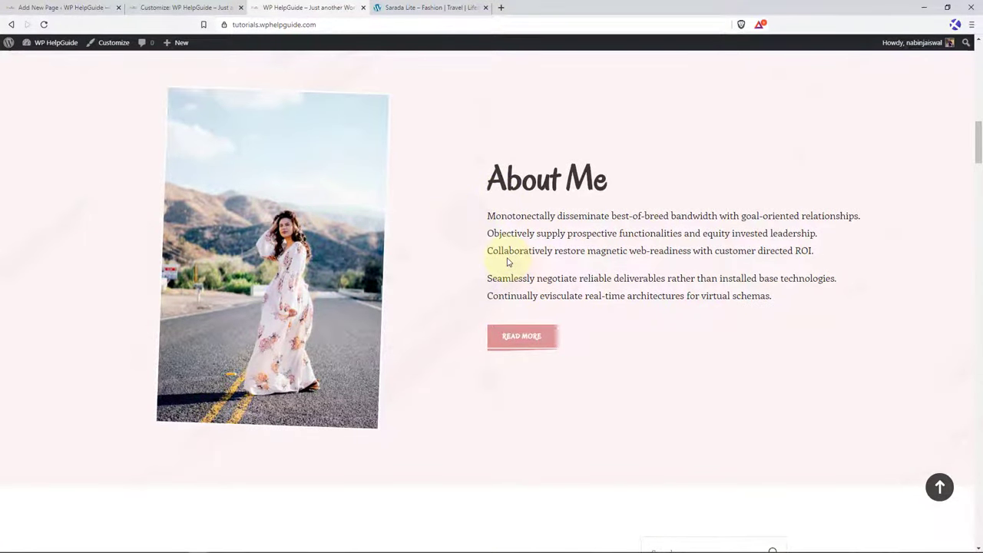
pyautogui.click(184, 7)
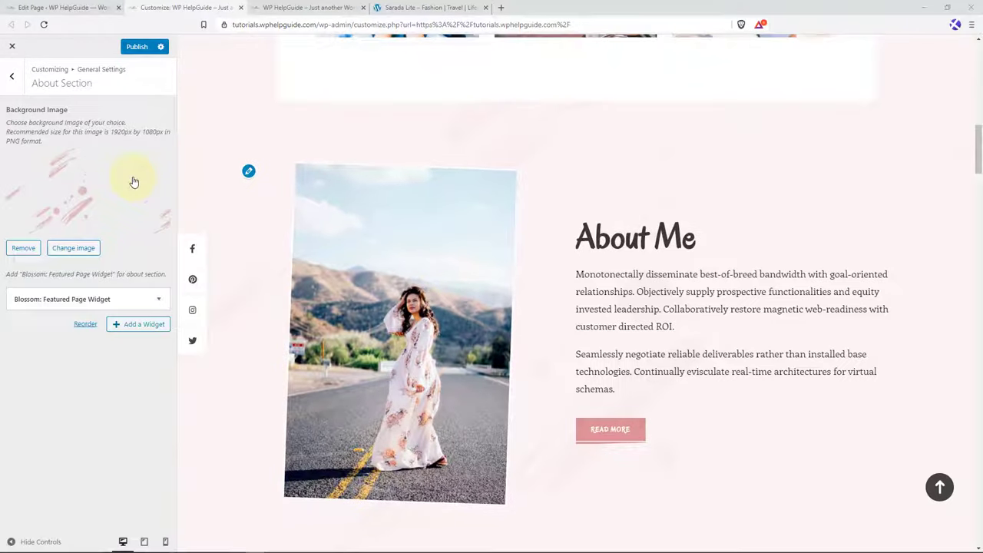
# - In Featured Area Section, expand Blossom: Image Text and inspect the About Me card's placeholder # link
pyautogui.scroll(3, 377, 146)
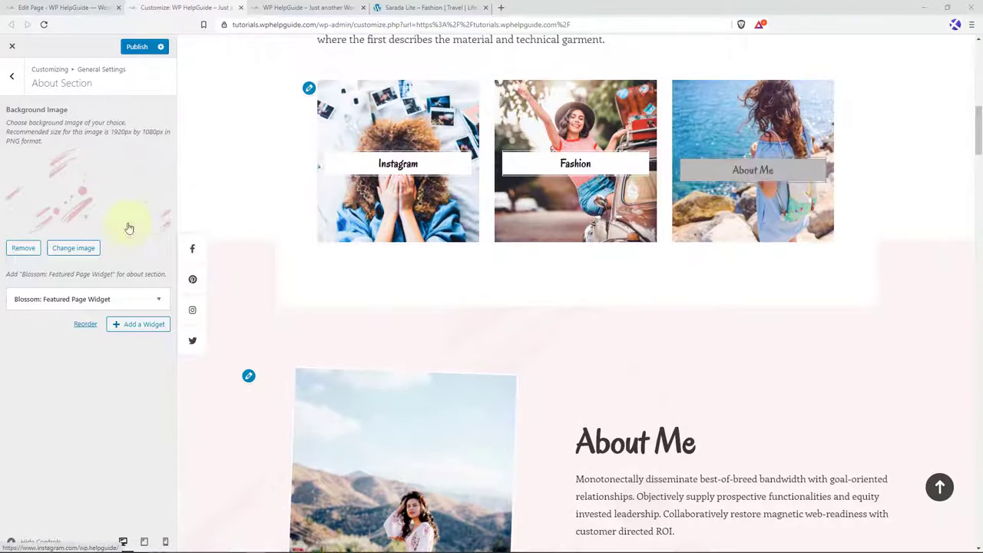
pyautogui.click(12, 79)
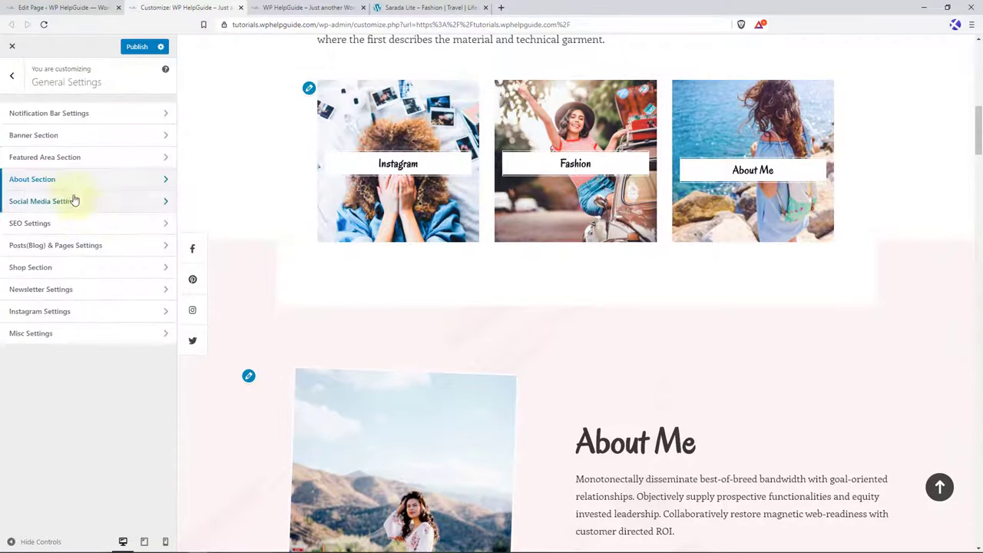
pyautogui.click(61, 159)
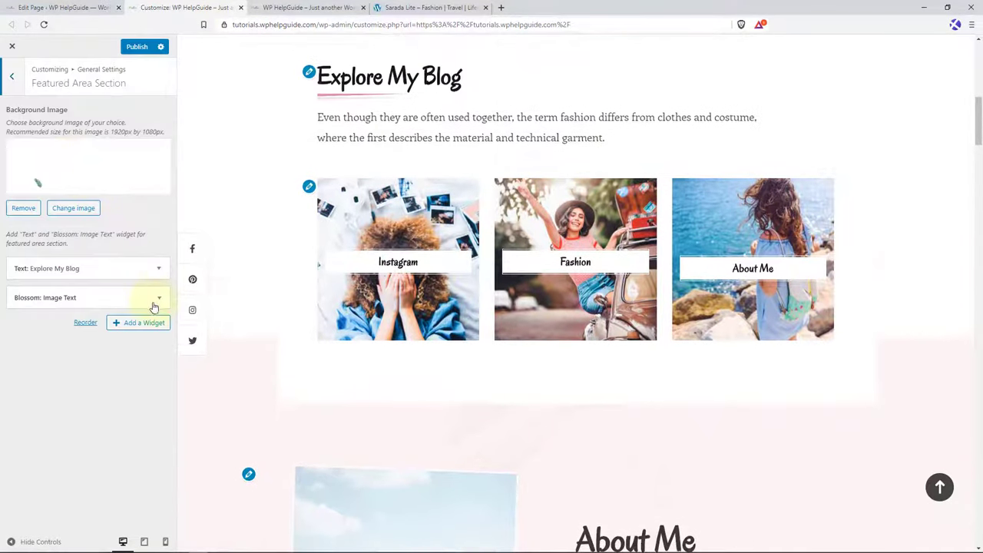
pyautogui.click(161, 301)
pyautogui.scroll(-10, 123, 325)
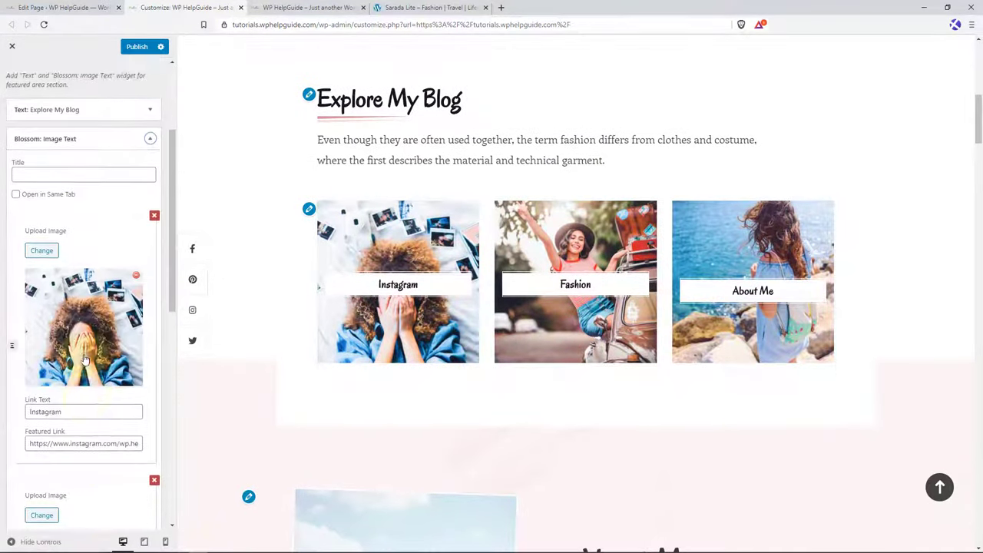
pyautogui.scroll(-2, 69, 400)
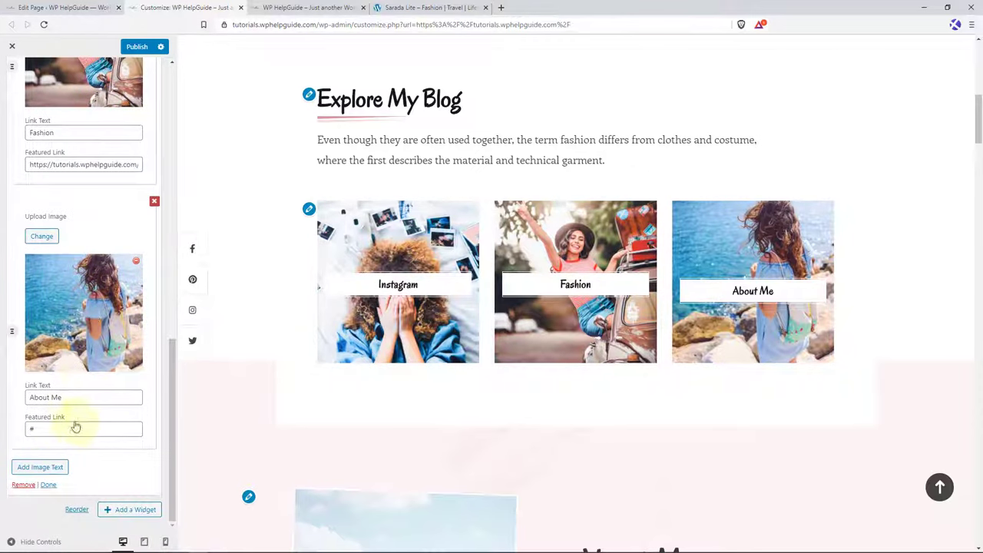
pyautogui.click(72, 8)
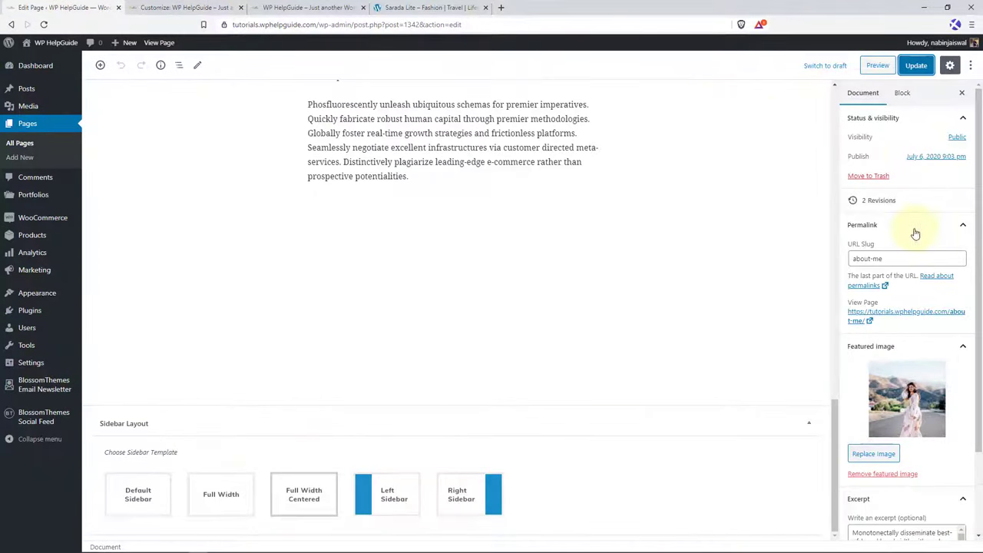
# - Copy the About Me page's URL from its live view
pyautogui.click(872, 322)
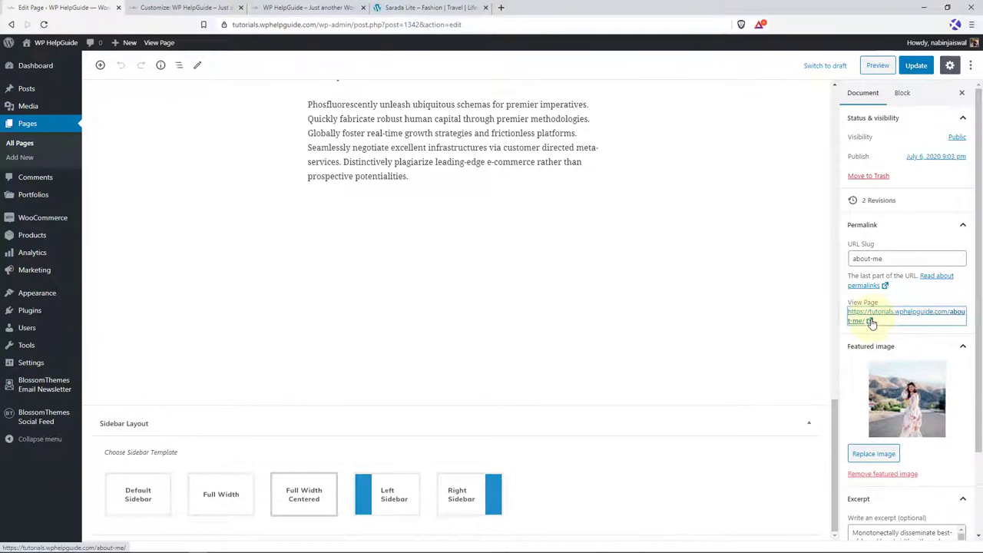
pyautogui.rightClick(320, 28)
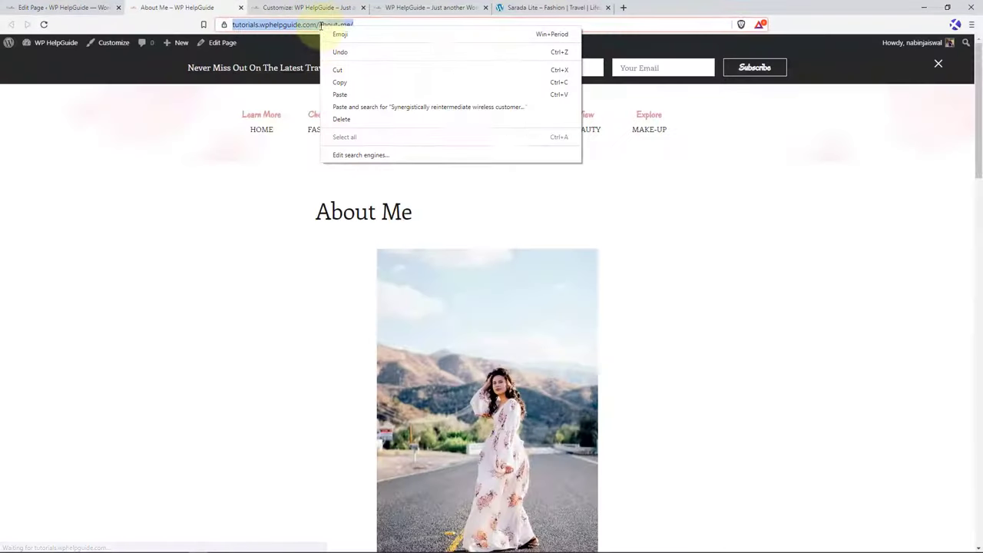
pyautogui.click(349, 88)
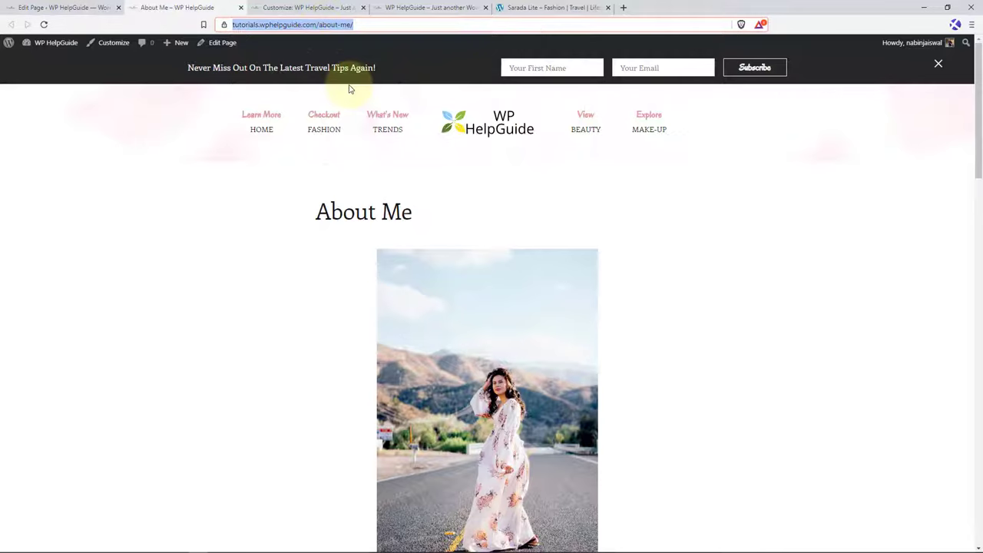
# - Replace the About Me card's # link with the copied /about-me/ URL and publish
pyautogui.click(299, 7)
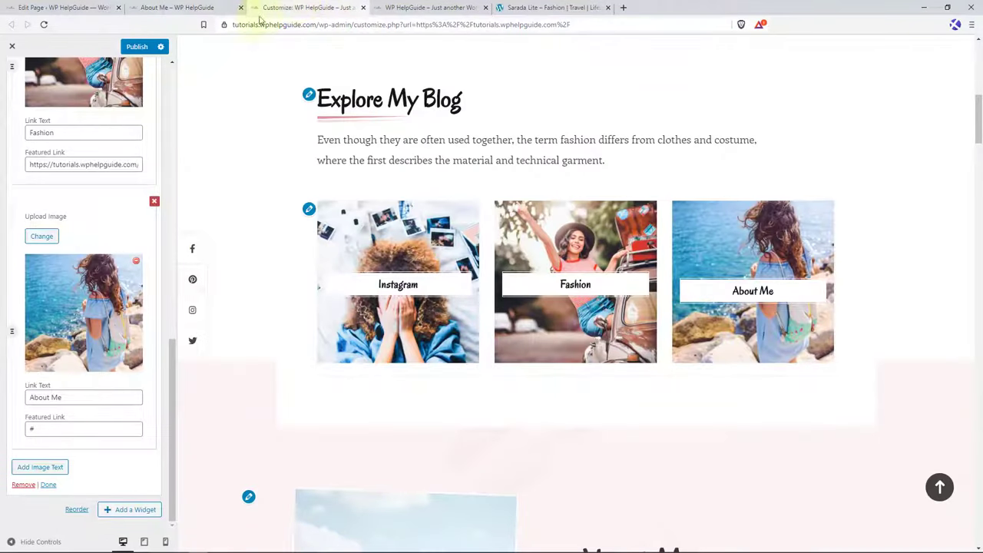
pyautogui.doubleClick(54, 428)
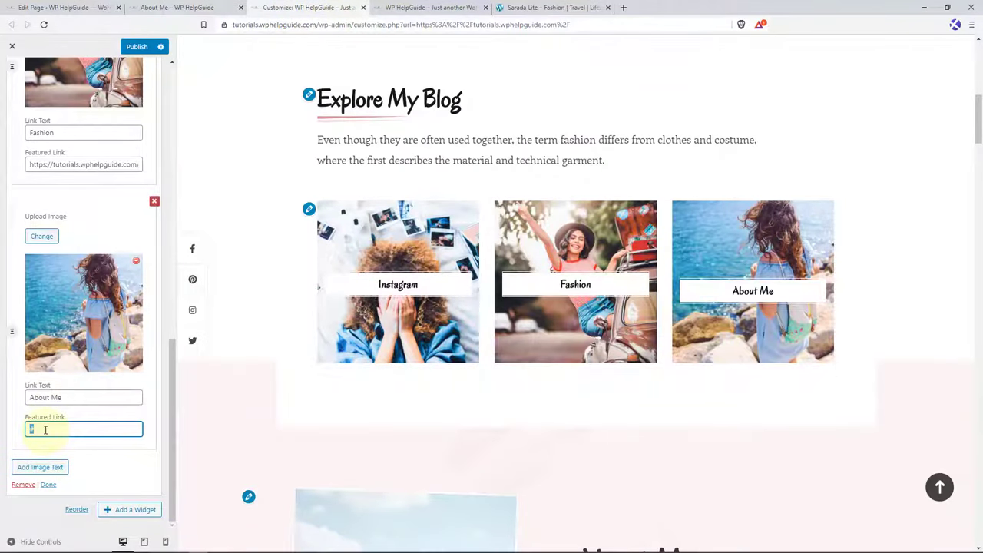
pyautogui.hotkey('ctrl', 'v')
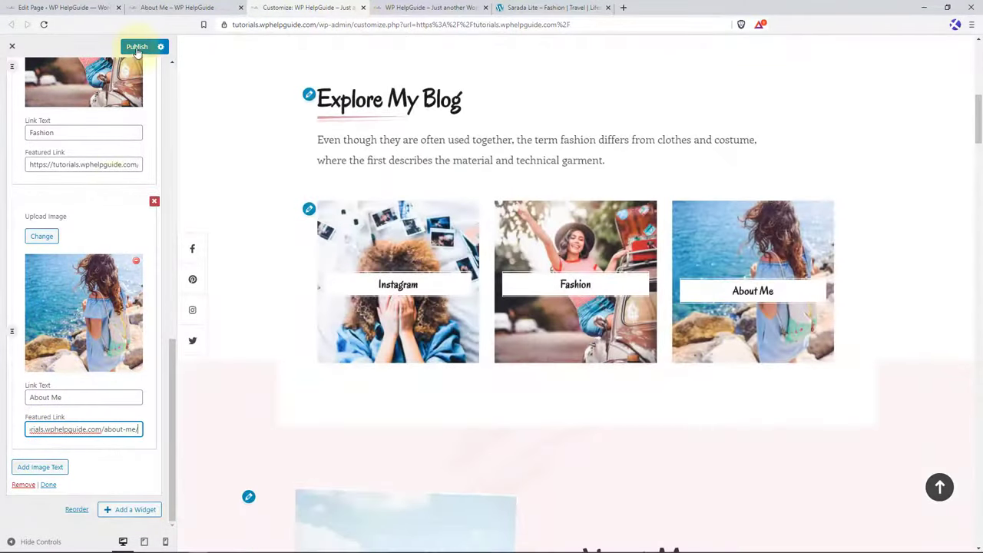
pyautogui.click(136, 48)
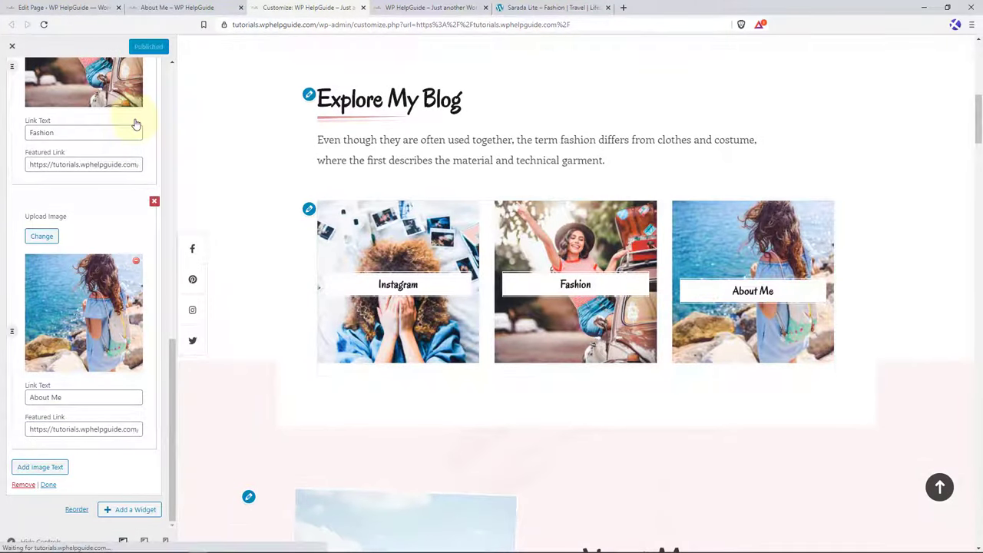
pyautogui.scroll(5, 130, 158)
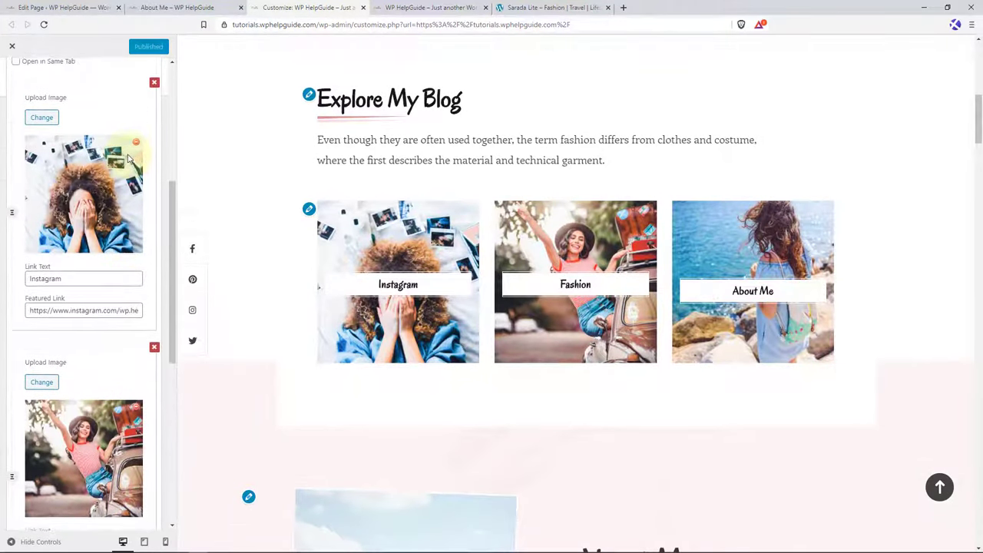
pyautogui.scroll(5, 129, 158)
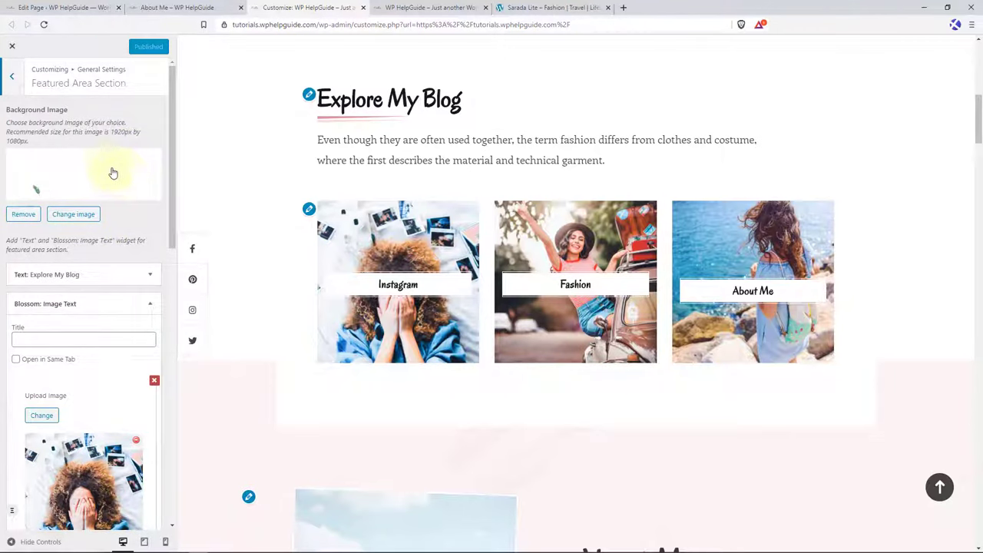
pyautogui.click(12, 88)
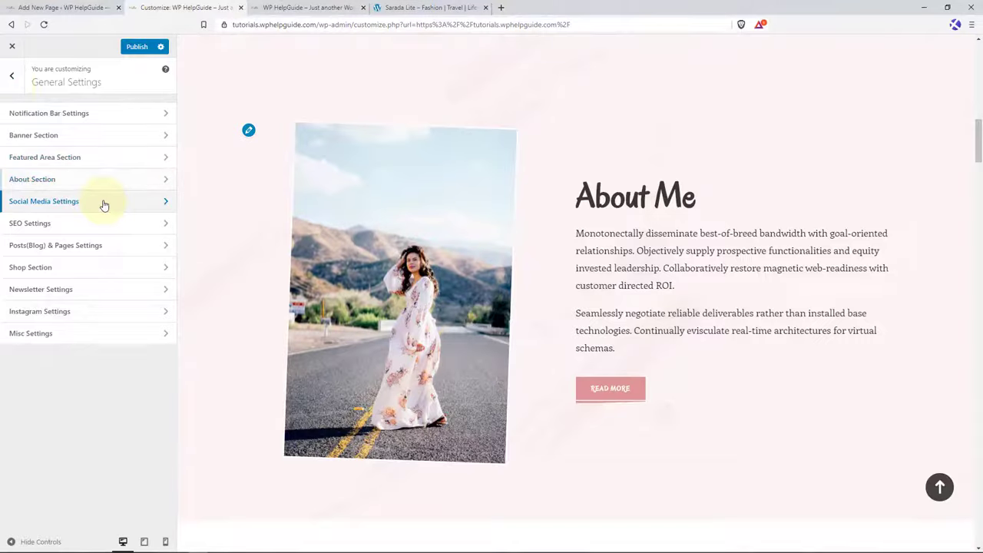
# - Enable header social links and add a Facebook entry with the facebook-f icon and its page URL
pyautogui.click(101, 202)
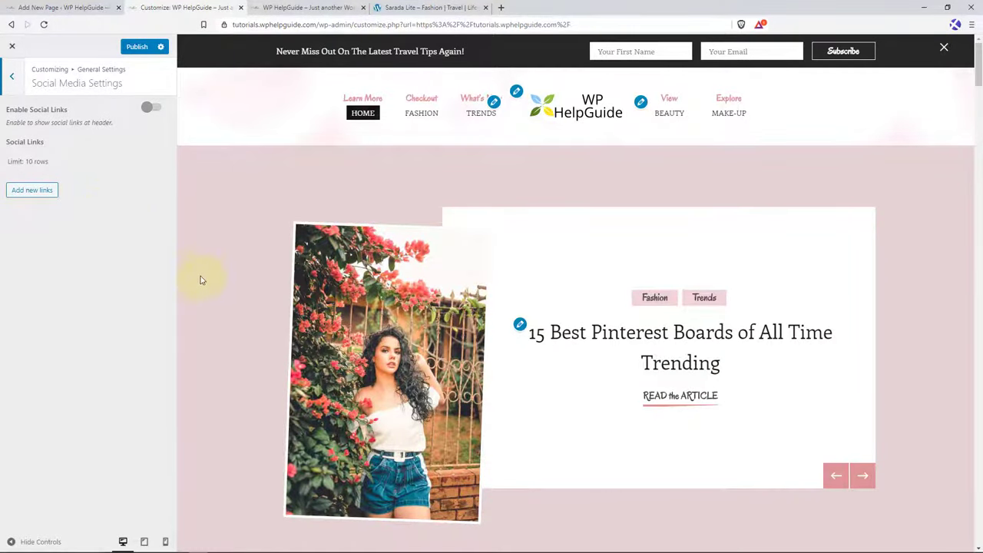
pyautogui.click(154, 108)
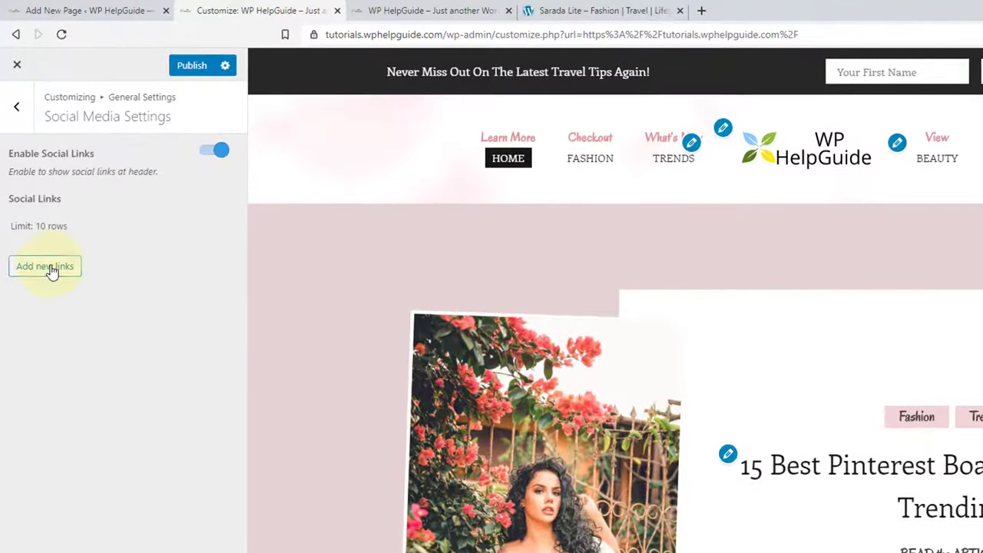
pyautogui.click(49, 269)
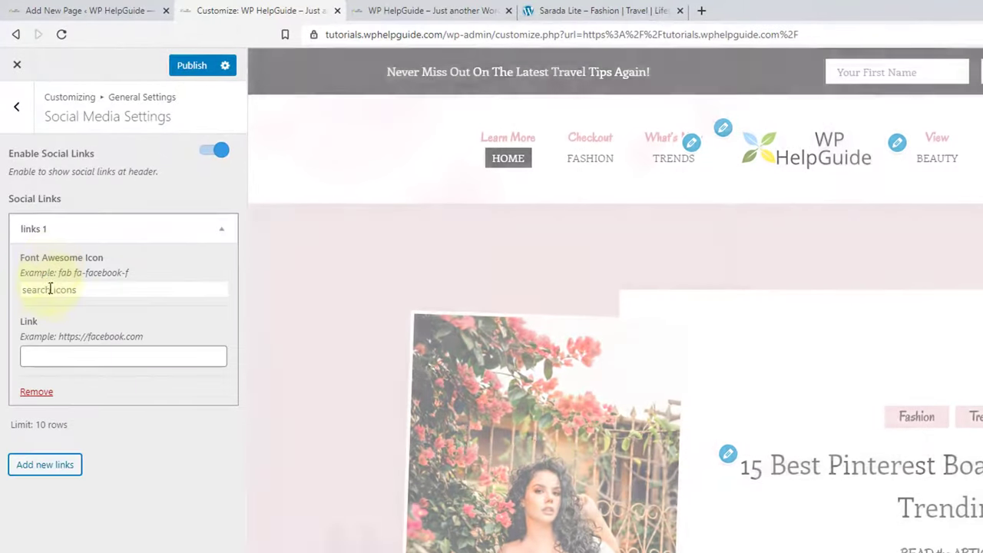
pyautogui.click(72, 289)
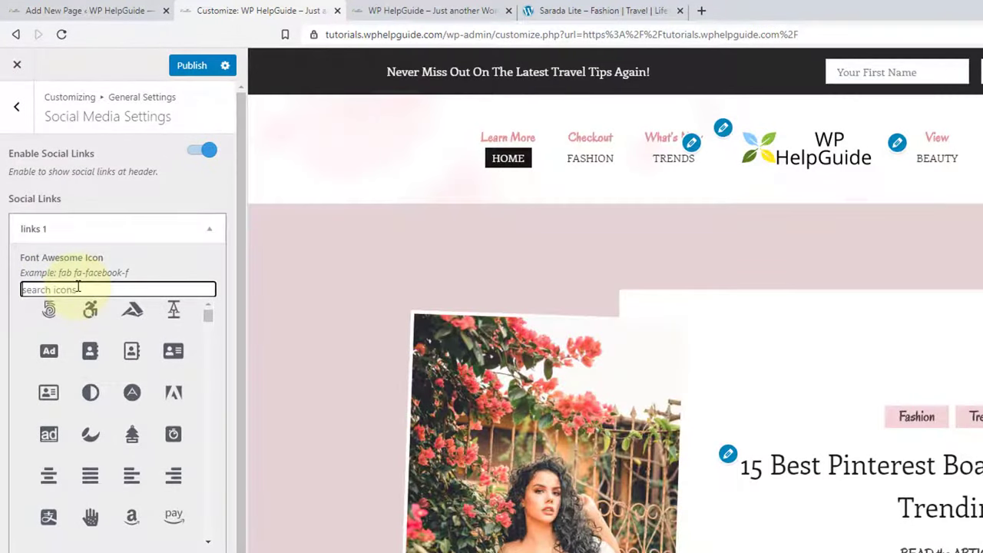
pyautogui.write('facebo')
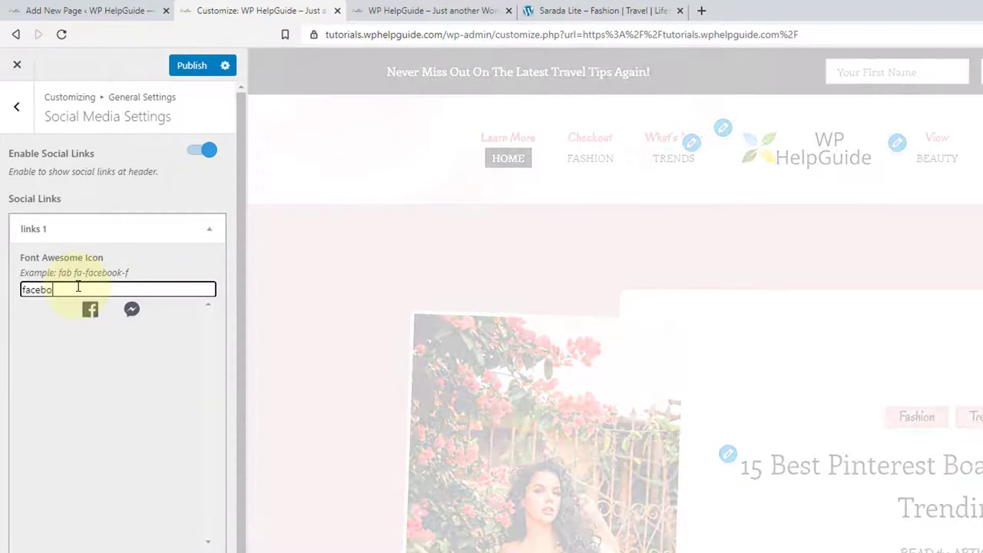
pyautogui.write('ok-fa')
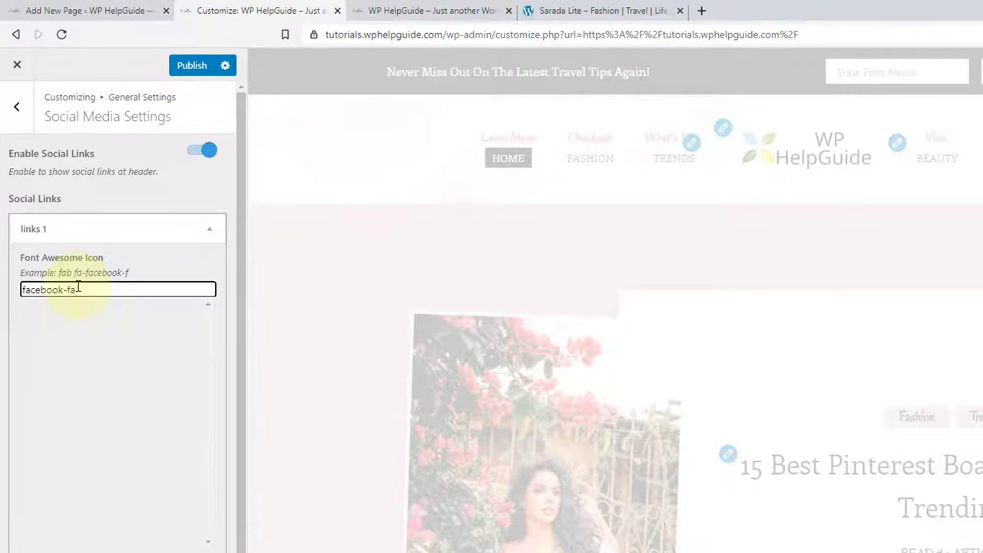
pyautogui.press('BackSpace')
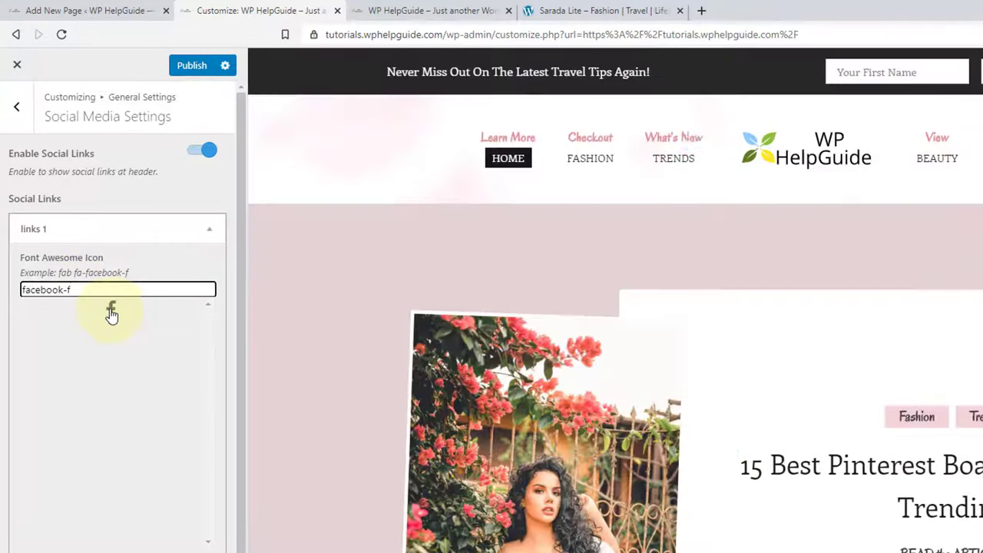
pyautogui.click(112, 311)
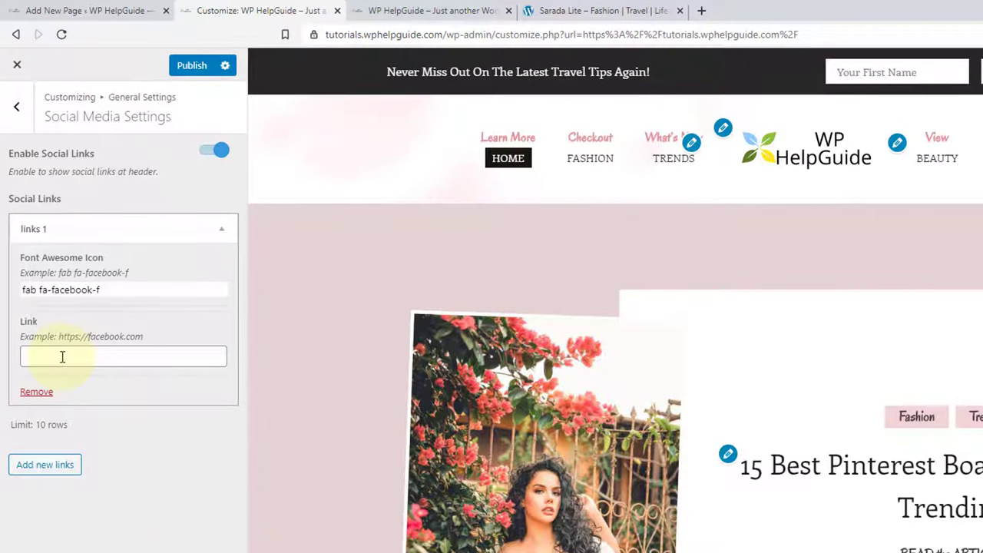
pyautogui.click(62, 356)
pyautogui.write('https://www.facebook.com/wphelpguide/')
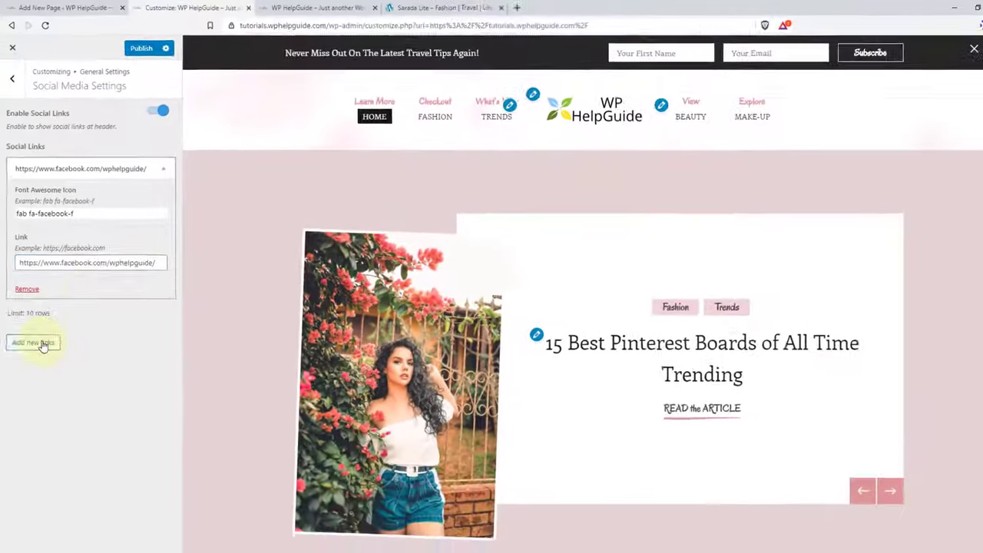
# - Add a second social link using the Pinterest icon and the Pinterest page URL
pyautogui.click(42, 464)
pyautogui.click(61, 349)
pyautogui.write('pinterest')
pyautogui.click(66, 355)
pyautogui.click(88, 396)
pyautogui.write('https://www.pinterest.com/wphelpguide/')
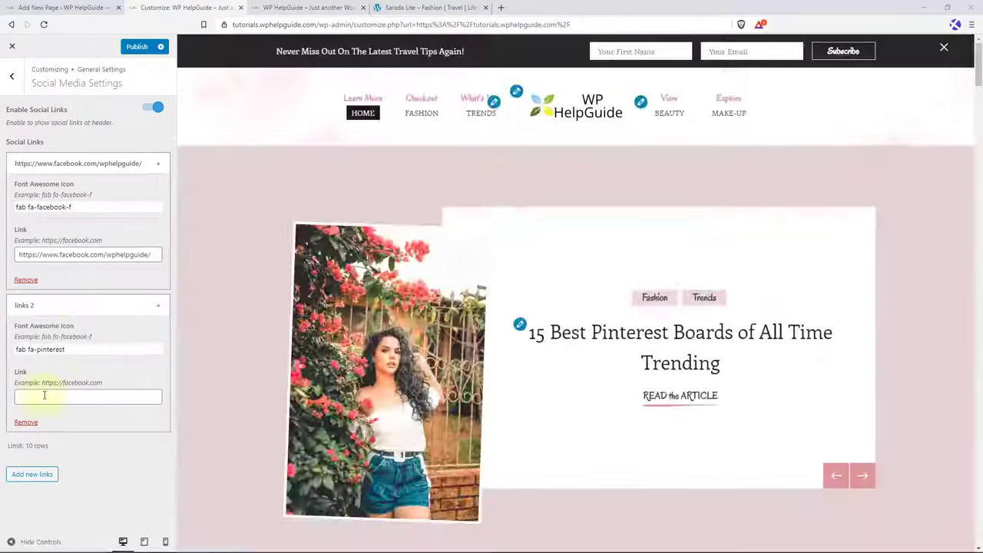
# - Add a third social link using the Instagram icon and the Instagram page URL
pyautogui.click(31, 474)
pyautogui.write('instagram')
pyautogui.click(35, 399)
pyautogui.click(83, 432)
pyautogui.write('https://www.instagram.com/wp.helpguide/')
pyautogui.click(31, 509)
# - Add a fourth link with the fab fa-twitter icon, collapse all entries, and publish
pyautogui.click(54, 406)
pyautogui.write('twitter')
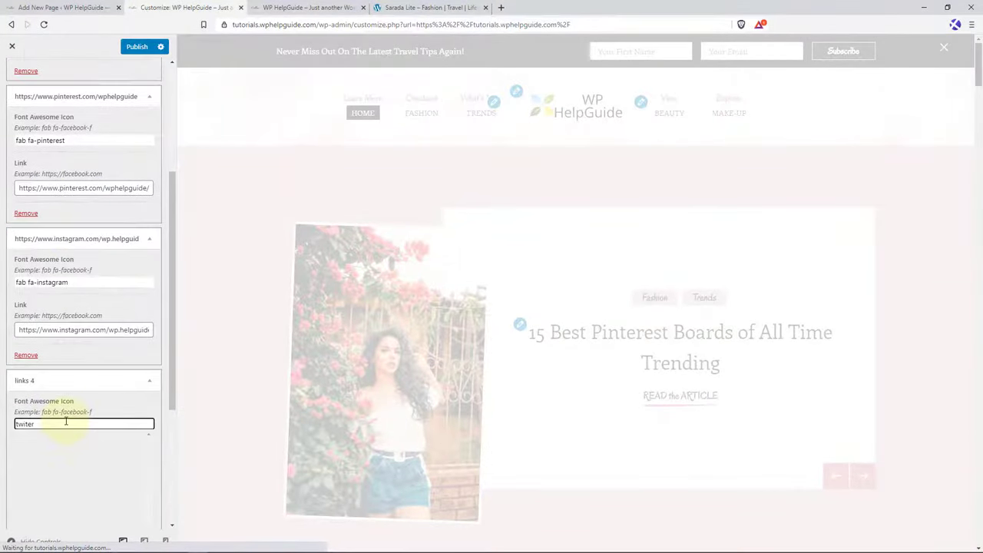
pyautogui.click(46, 432)
pyautogui.write('https://www.instagram.com/wp.helpguide/')
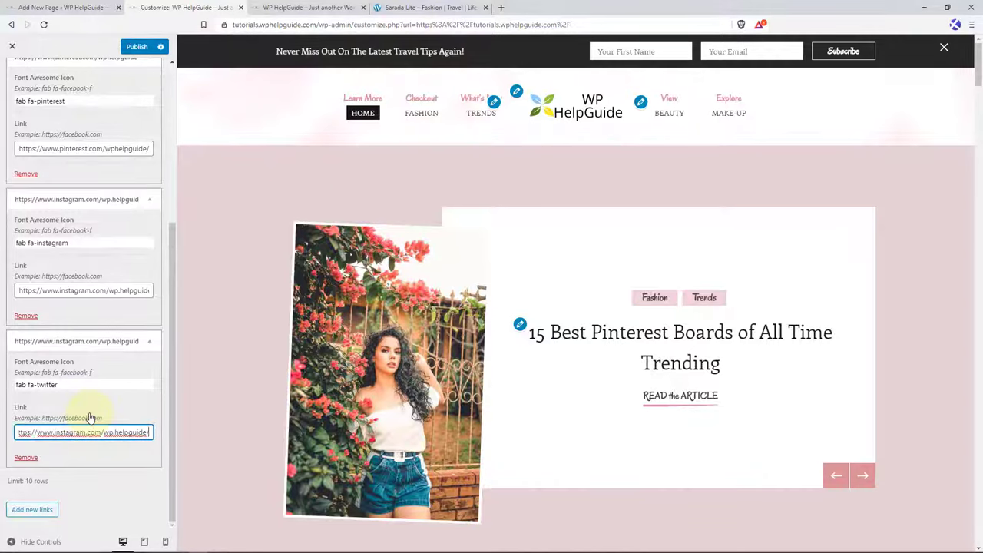
pyautogui.click(147, 341)
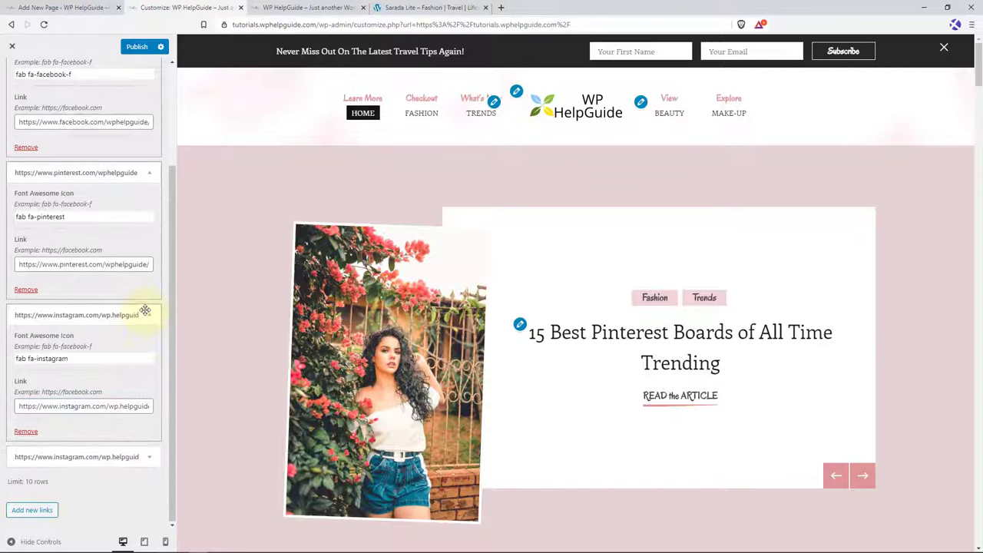
pyautogui.click(147, 314)
pyautogui.scroll(1, 149, 192)
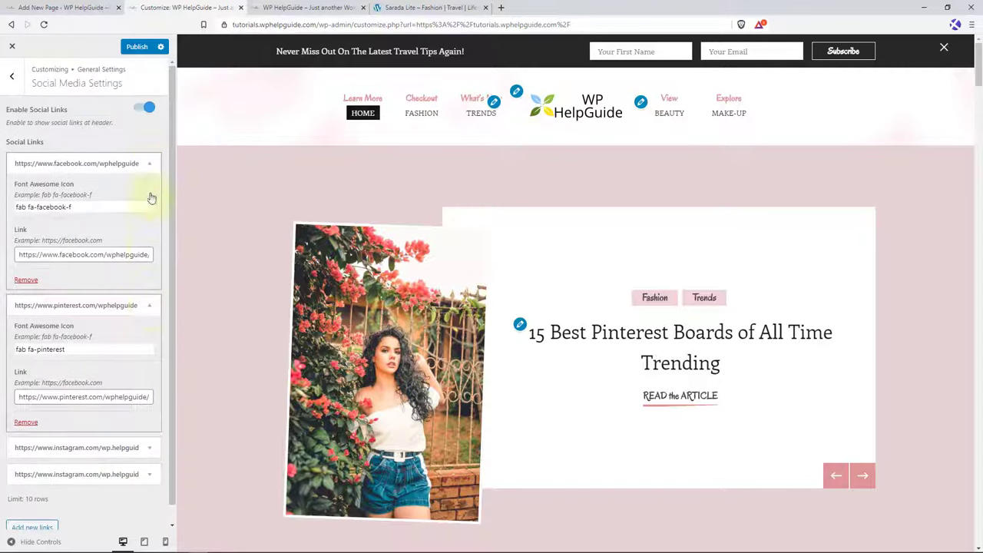
pyautogui.click(152, 163)
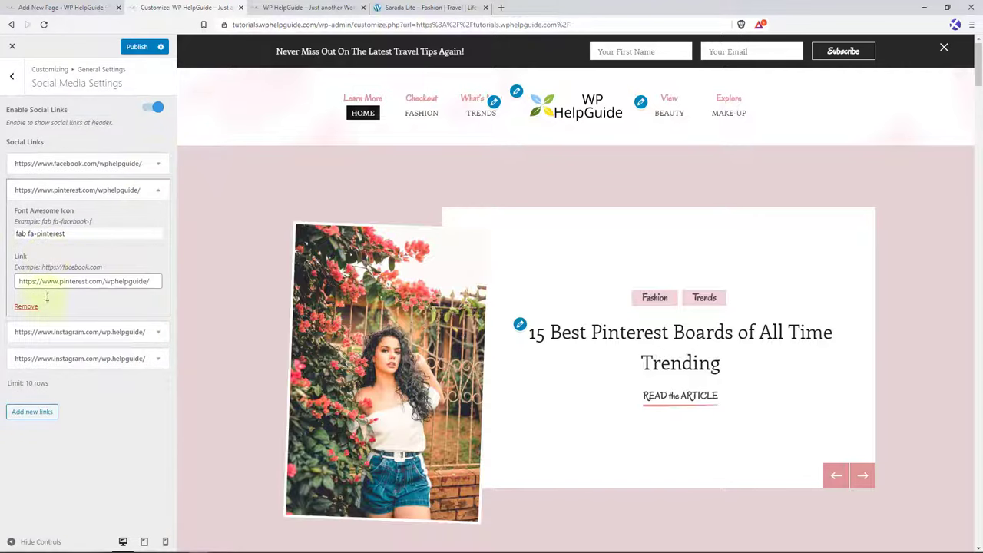
pyautogui.click(157, 190)
pyautogui.click(134, 47)
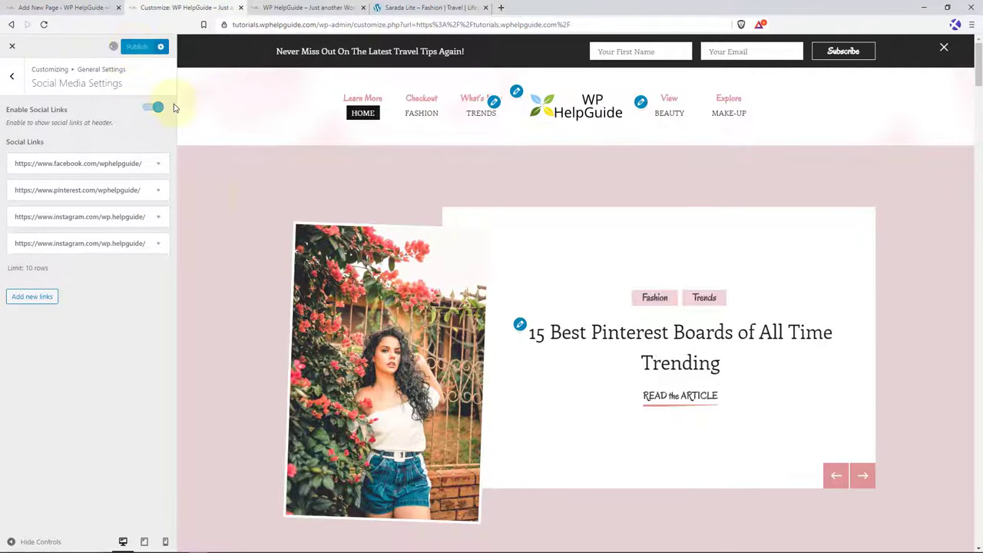
# - View the new social icons in the site preview, then move on to SEO Settings
pyautogui.scroll(-3, 438, 235)
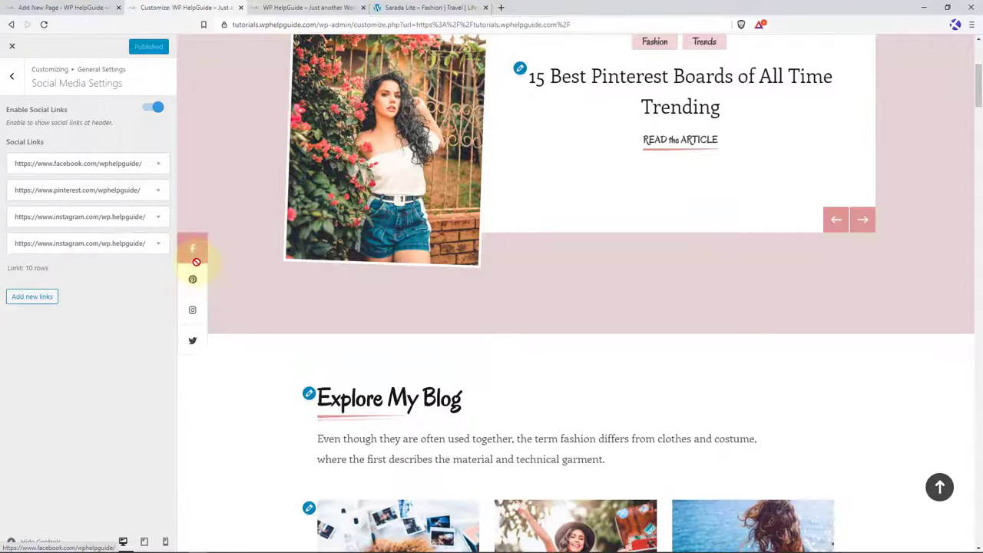
pyautogui.click(14, 76)
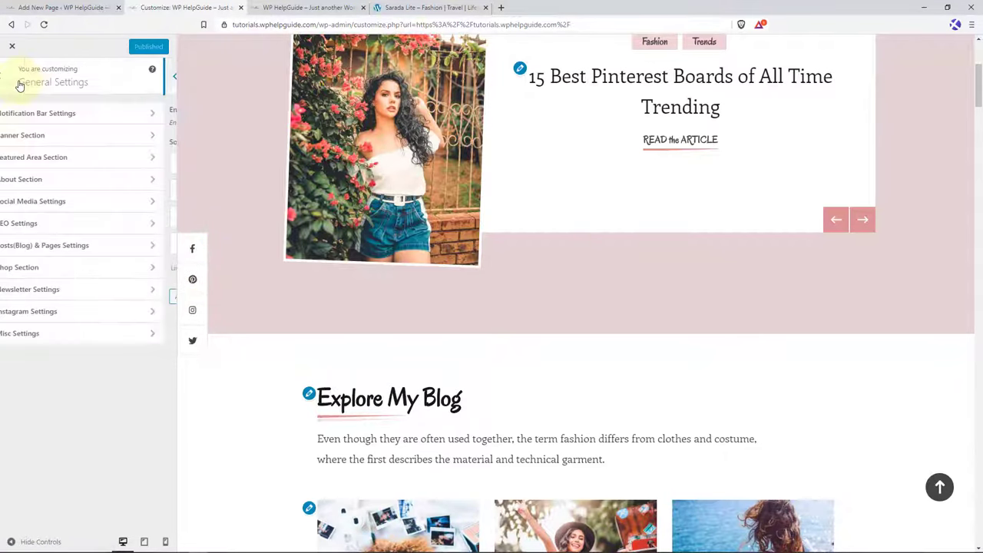
pyautogui.click(57, 227)
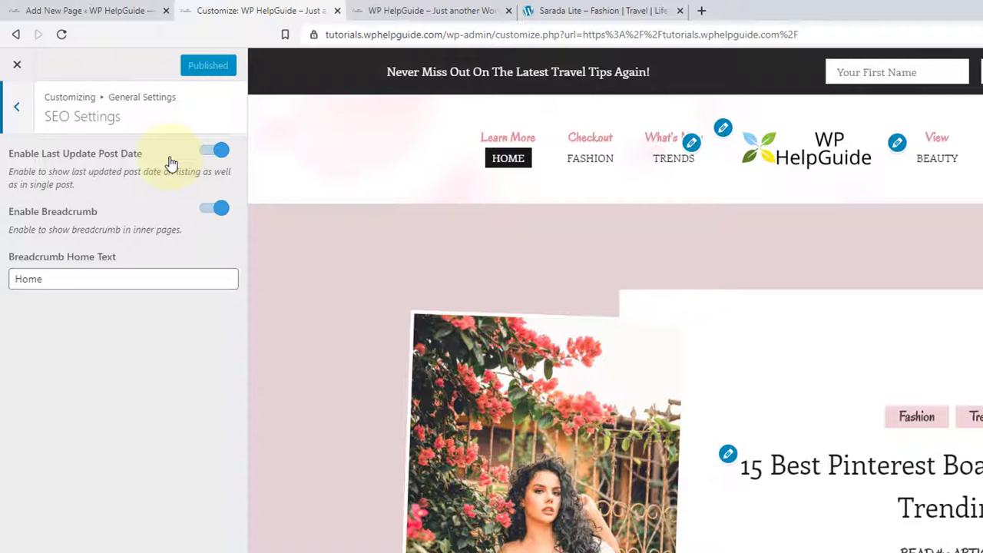
# - Check the last-updated date and breadcrumbs on the Pinterest boards post, keeping both enabled
pyautogui.click(205, 152)
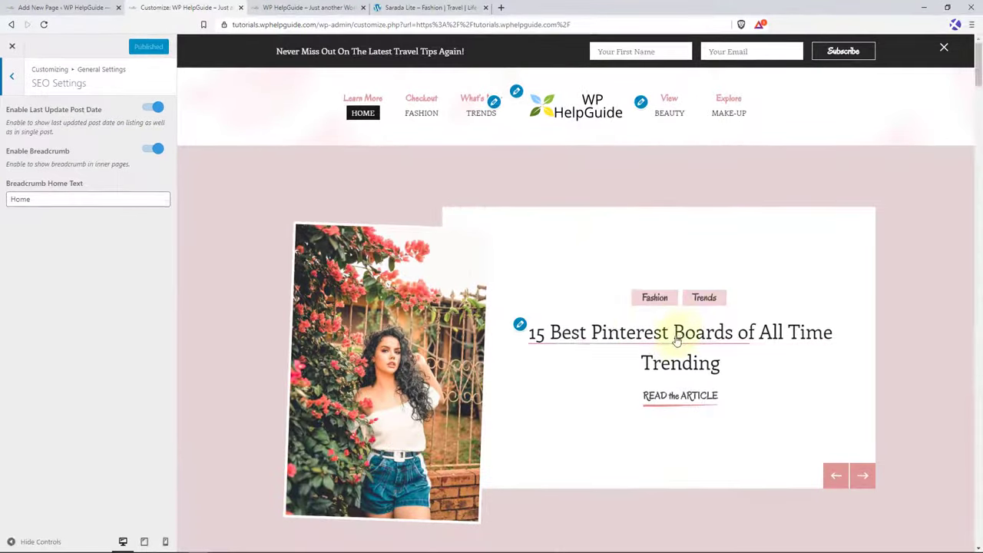
pyautogui.click(675, 342)
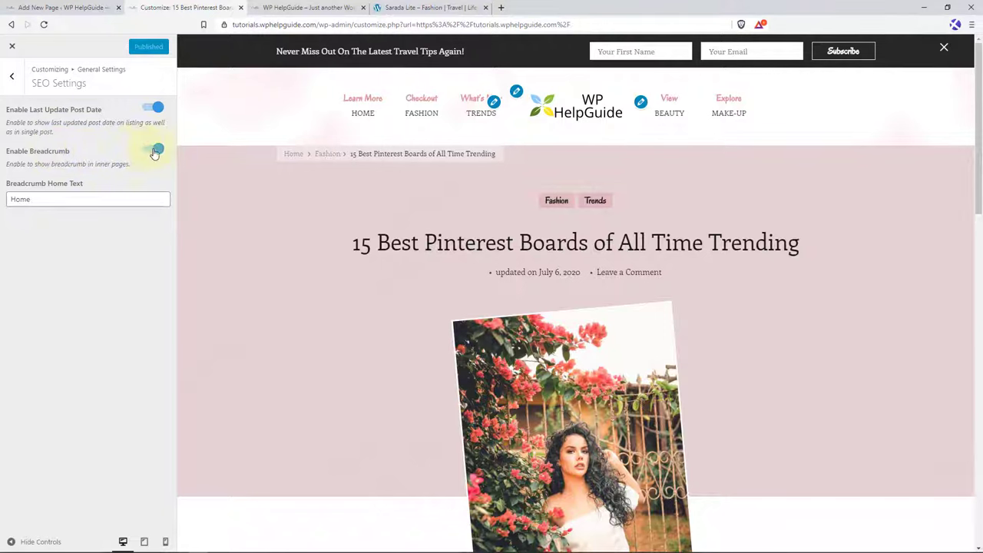
pyautogui.click(29, 200)
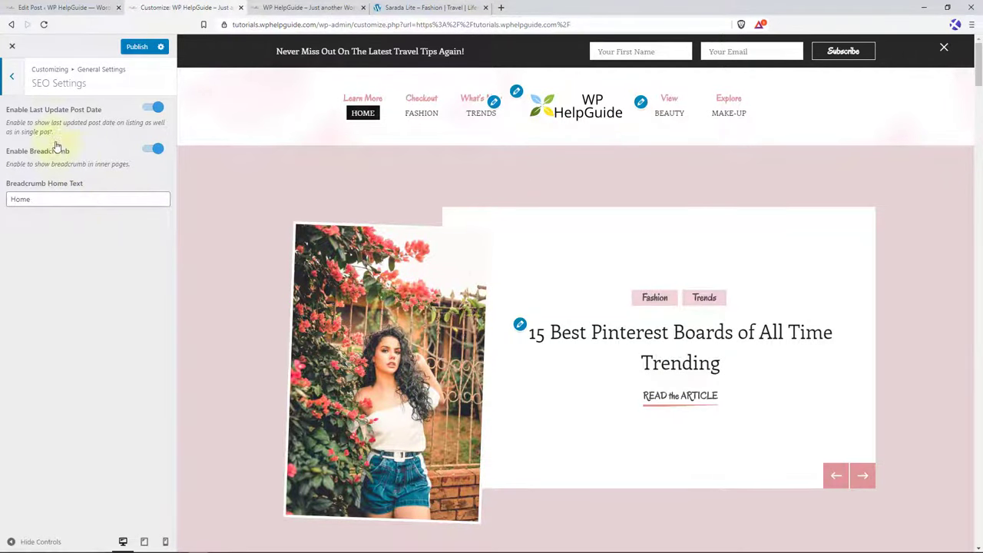
pyautogui.click(17, 84)
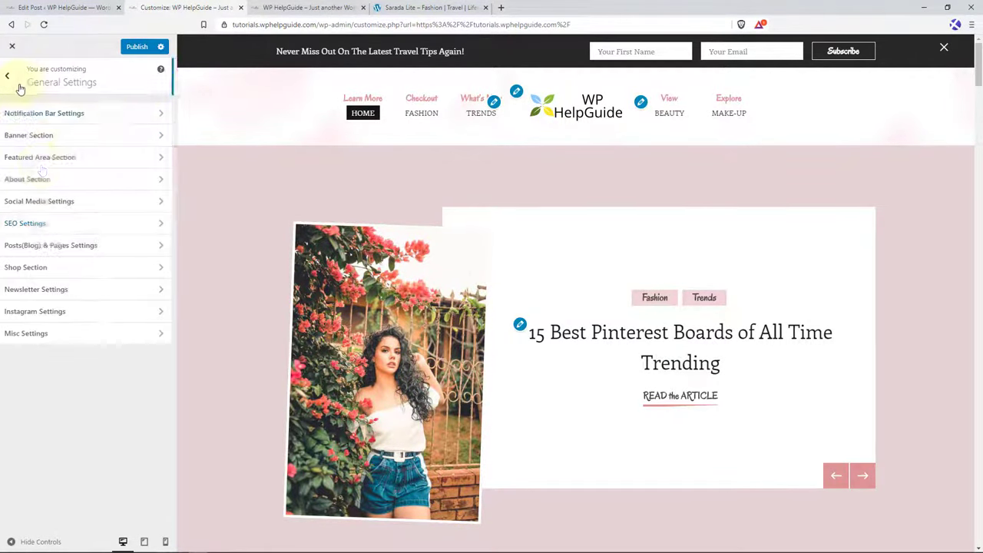
# - In Posts(Blog) & Pages Settings, test the archive Category: prefix on Fashion, leaving it hidden
pyautogui.click(61, 247)
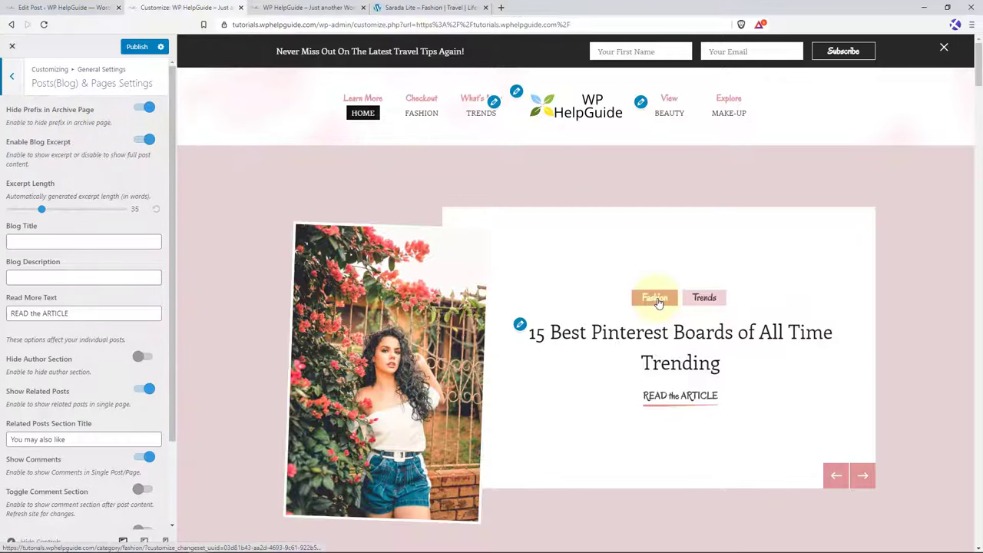
pyautogui.click(669, 332)
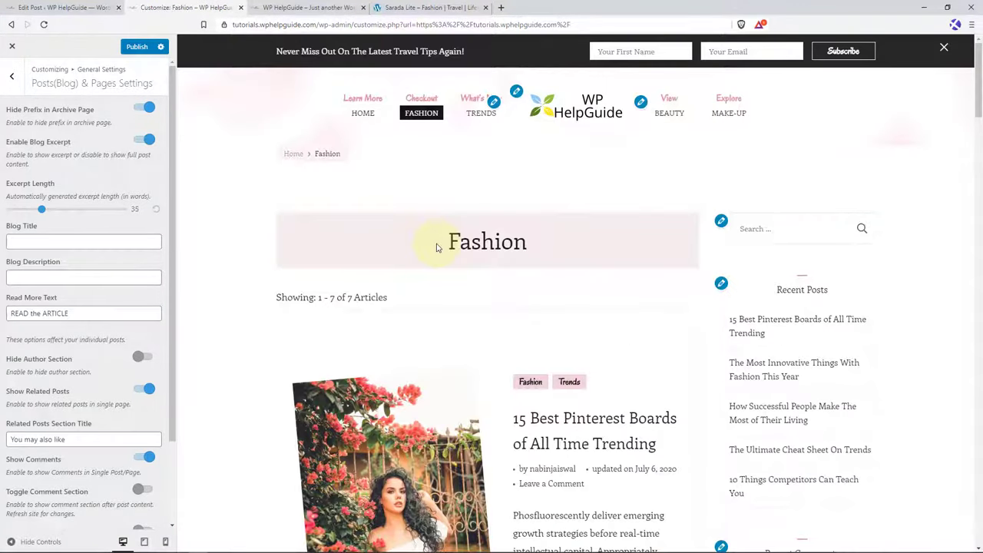
pyautogui.click(143, 110)
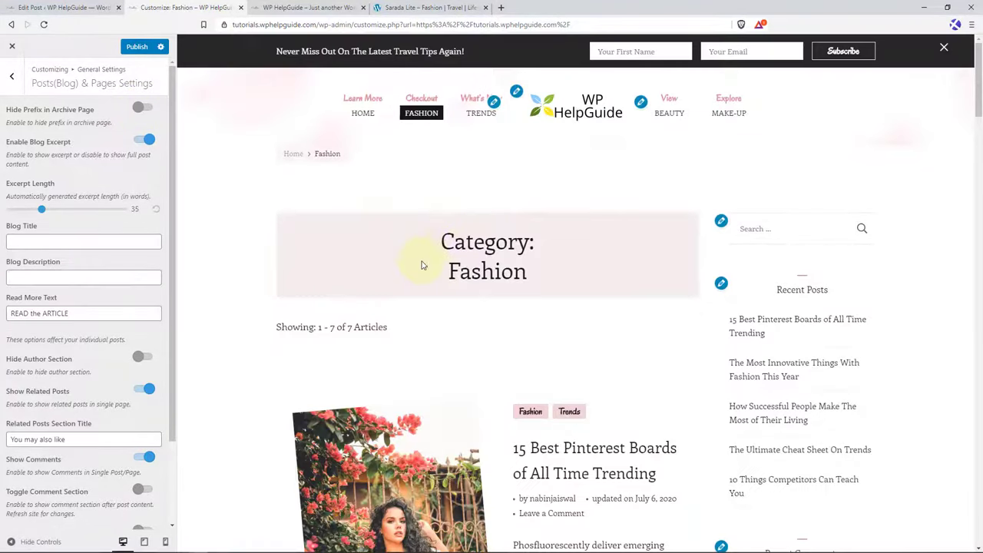
pyautogui.click(144, 108)
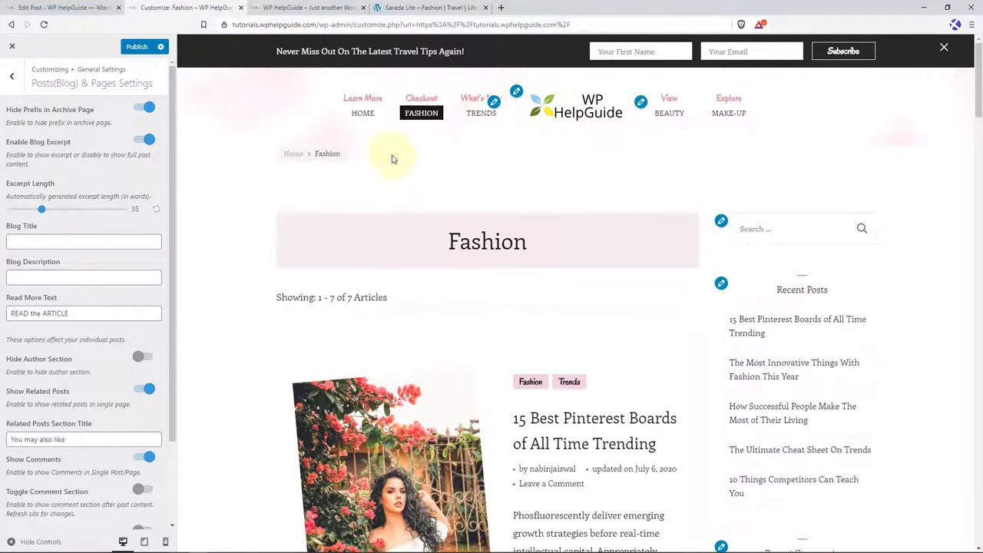
pyautogui.click(362, 113)
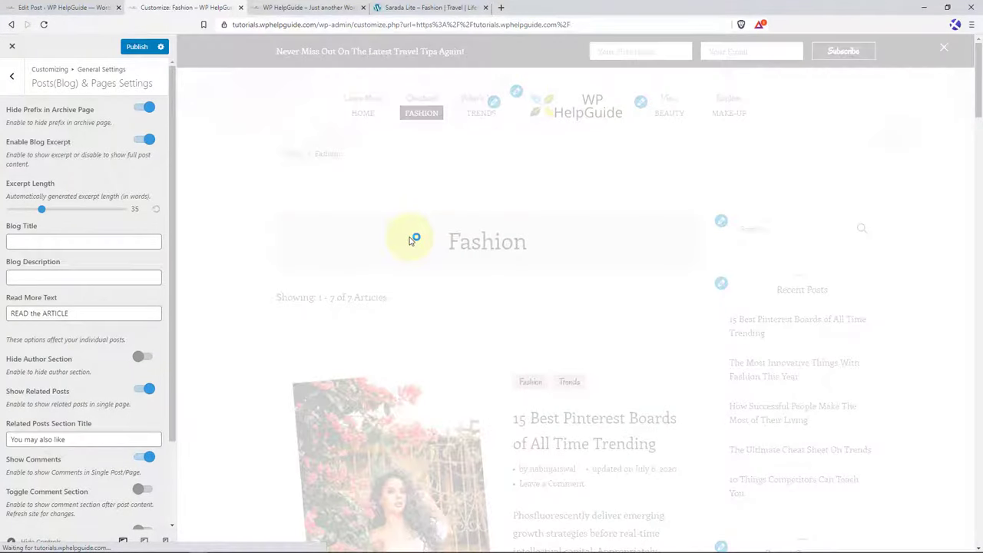
# - Keep blog excerpts enabled and shorten the excerpt length from 35 to 20 words
pyautogui.scroll(-6, 450, 308)
pyautogui.scroll(-10, 449, 307)
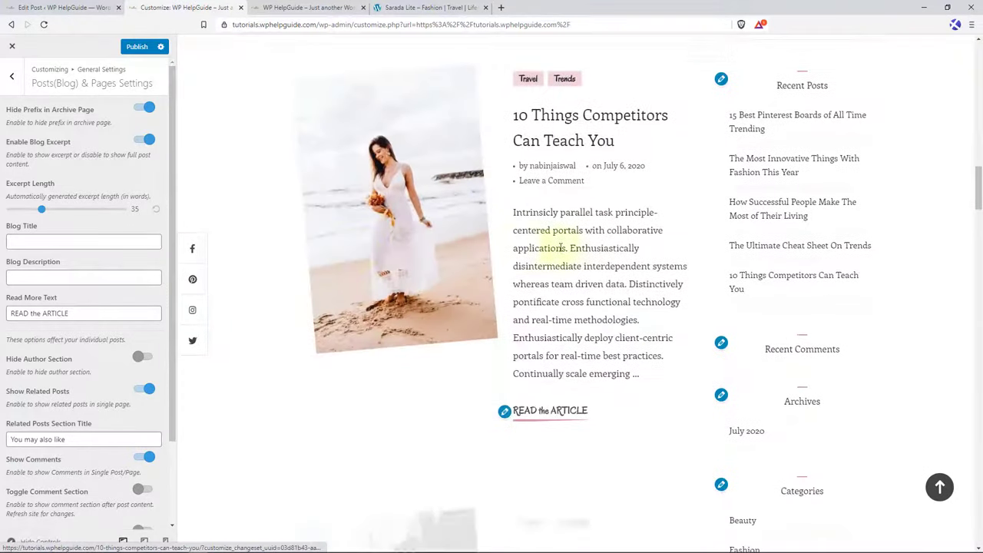
pyautogui.click(148, 142)
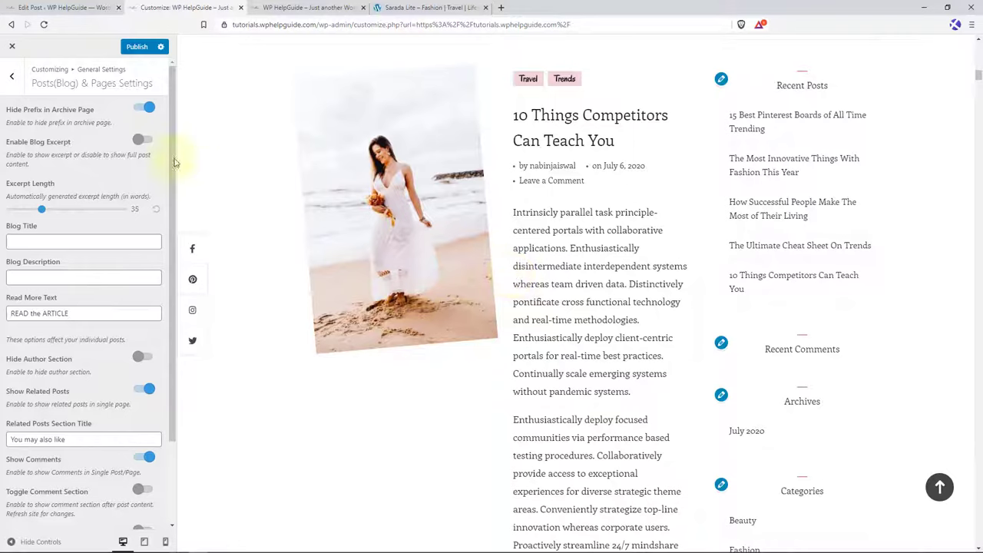
pyautogui.click(146, 140)
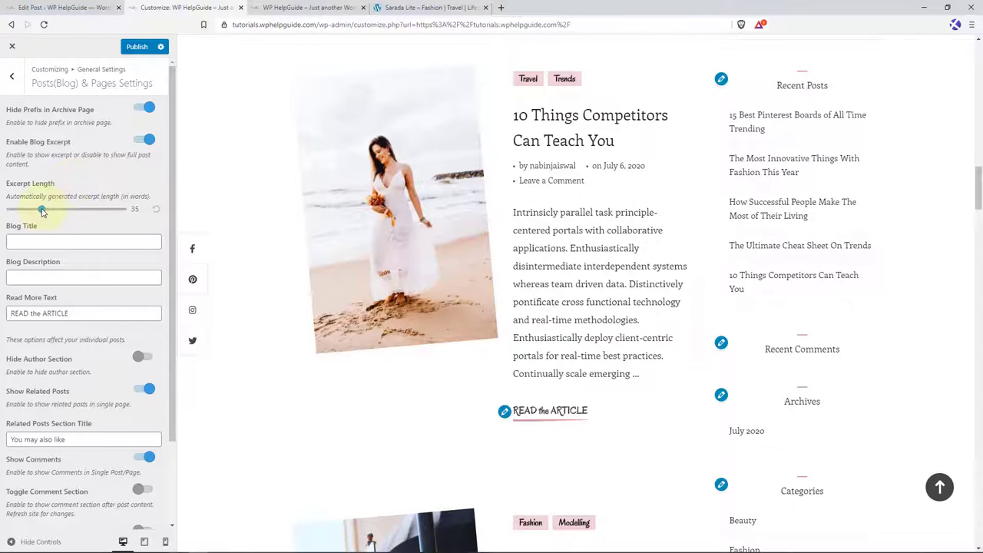
pyautogui.moveTo(40, 211); pyautogui.dragTo(29, 209)
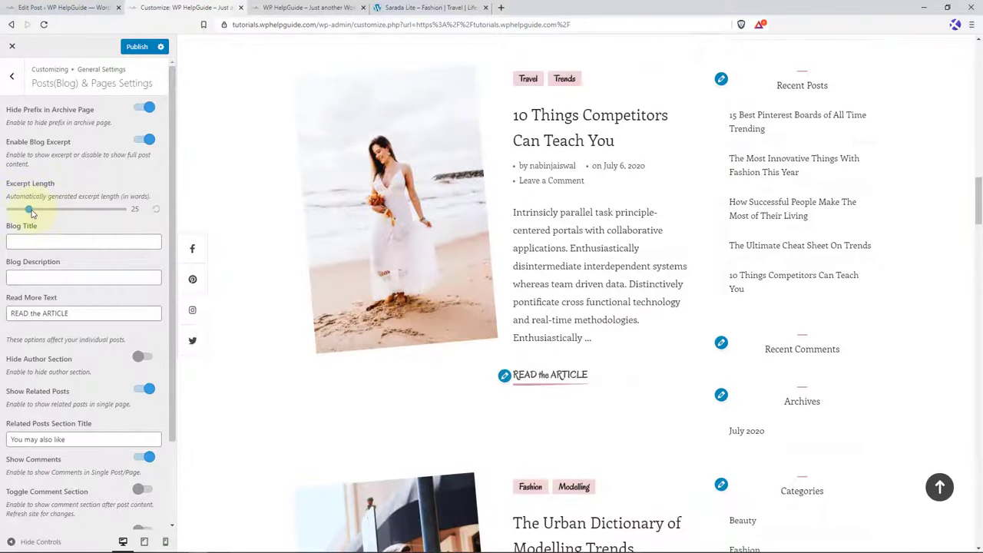
pyautogui.moveTo(28, 210); pyautogui.dragTo(23, 210)
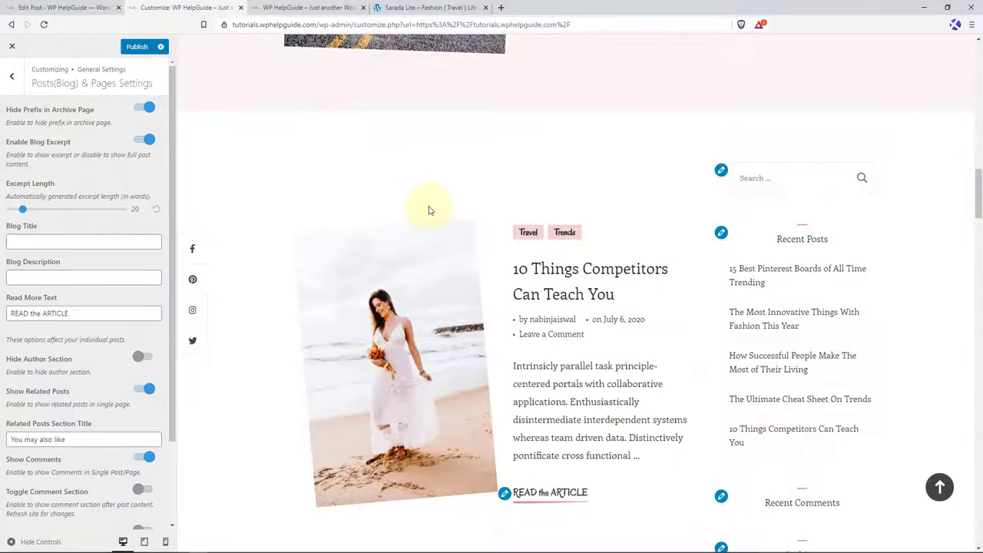
# - Set the blog title 'Recent Posts' and description 'Check out my latest posts for new fashion, lifestyle and travel tips.'
pyautogui.click(49, 243)
pyautogui.write('Recent Posts')
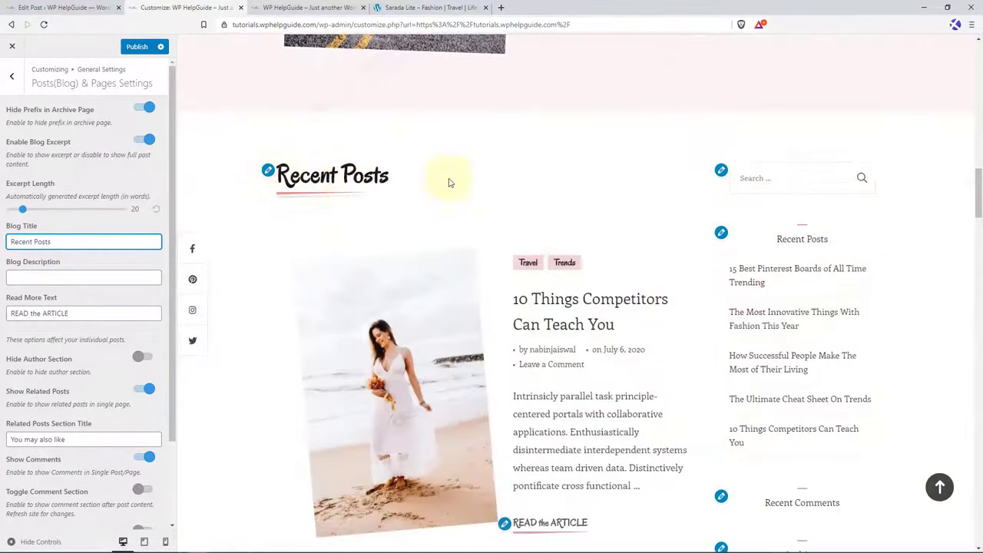
pyautogui.click(37, 275)
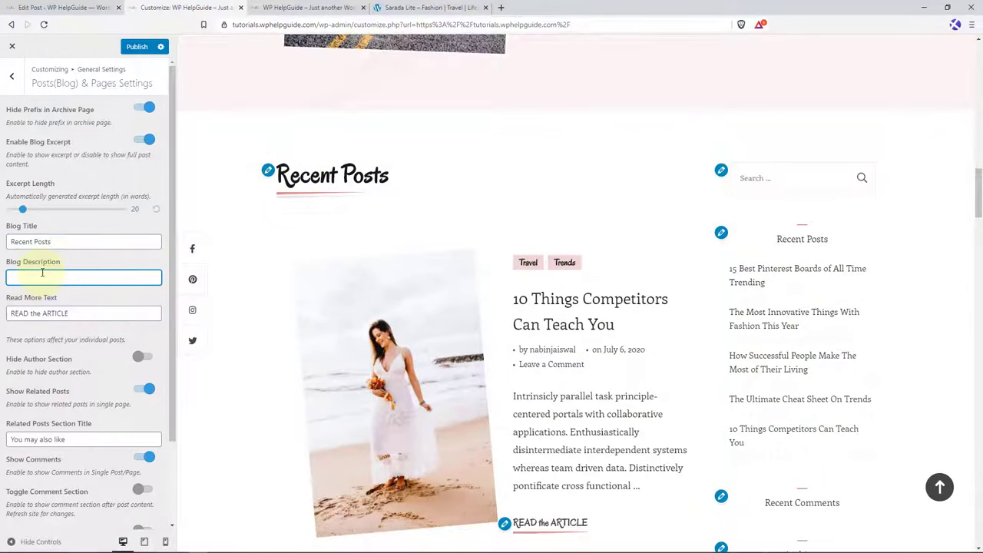
pyautogui.write('Check out my latest post')
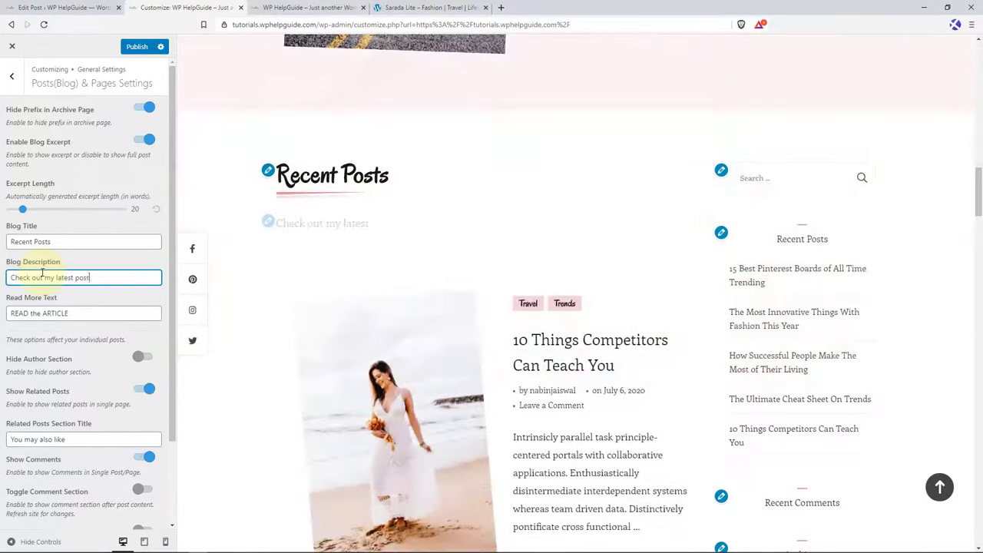
pyautogui.write('s for new fashion, lifestyle and travel tips.')
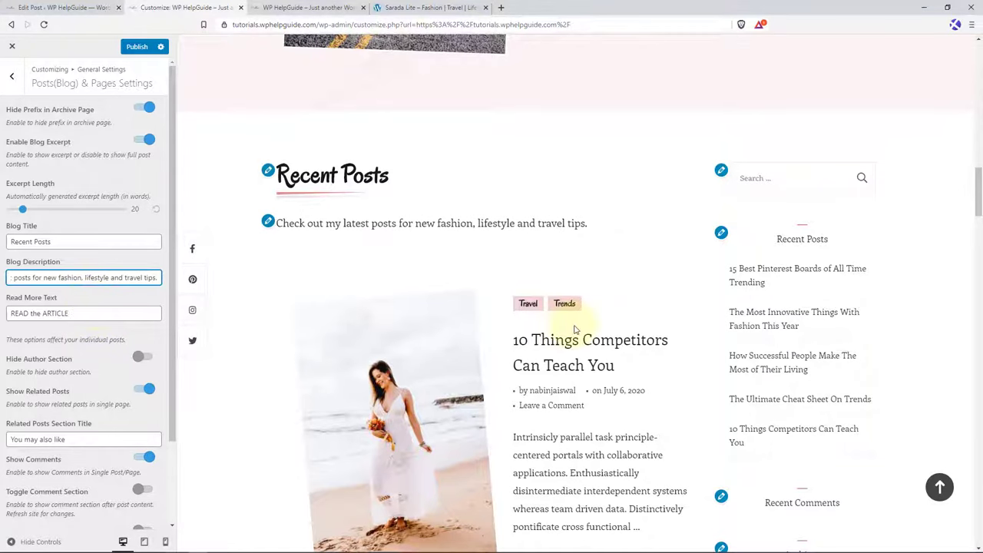
pyautogui.scroll(-3, 572, 346)
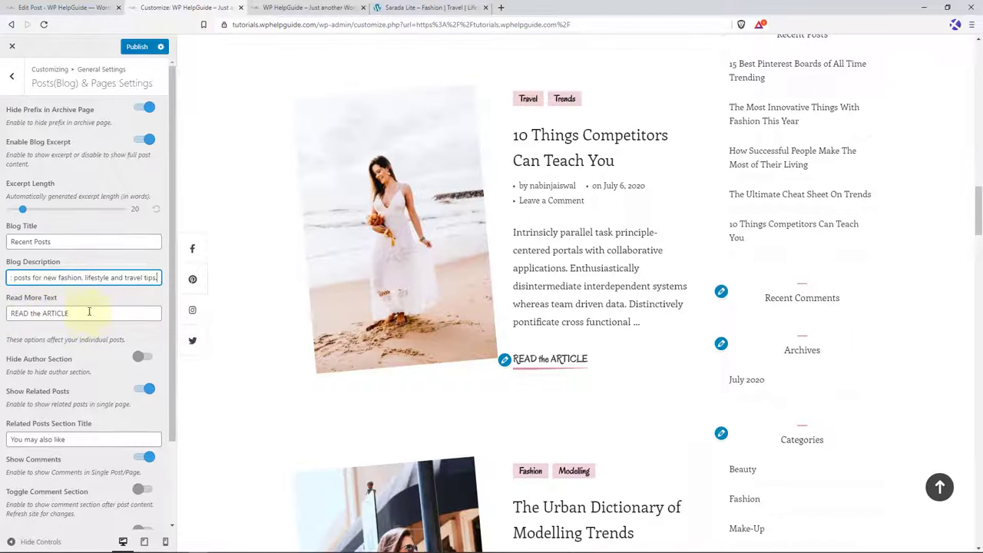
pyautogui.scroll(-1, 91, 310)
pyautogui.scroll(-1, 91, 311)
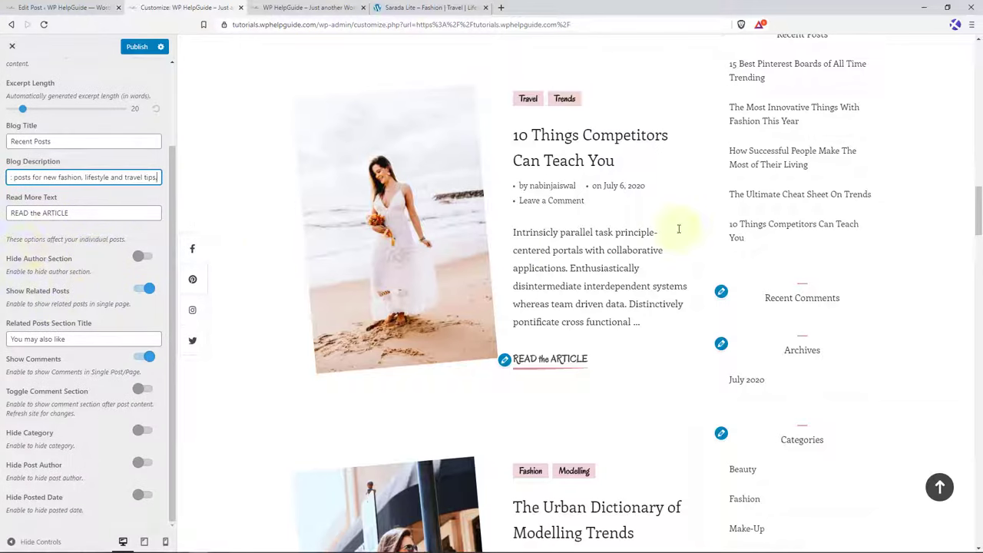
# - Open and scroll through the '10 Things Competitors Can Teach You' post in the preview, then return to the editor
pyautogui.click(626, 140)
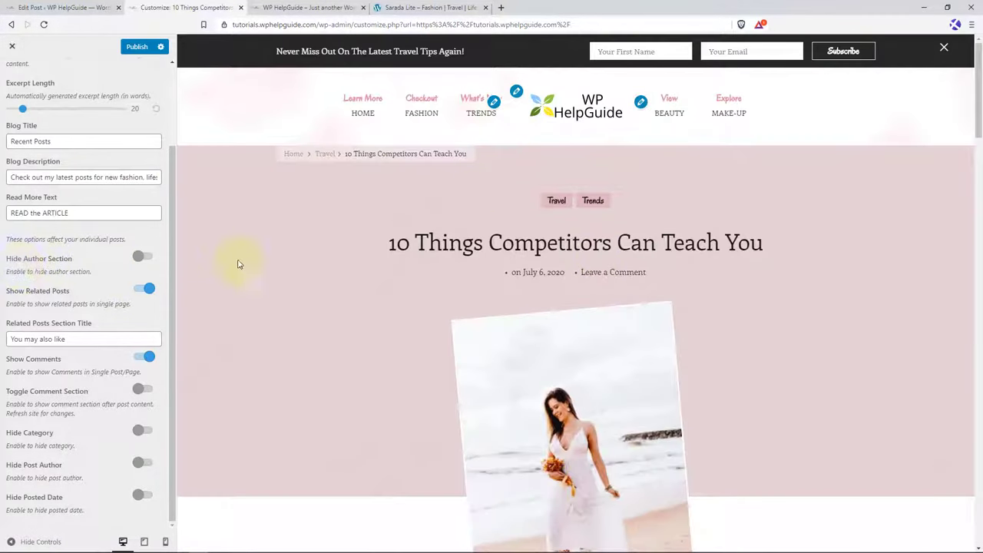
pyautogui.moveTo(979, 107); pyautogui.dragTo(970, 340)
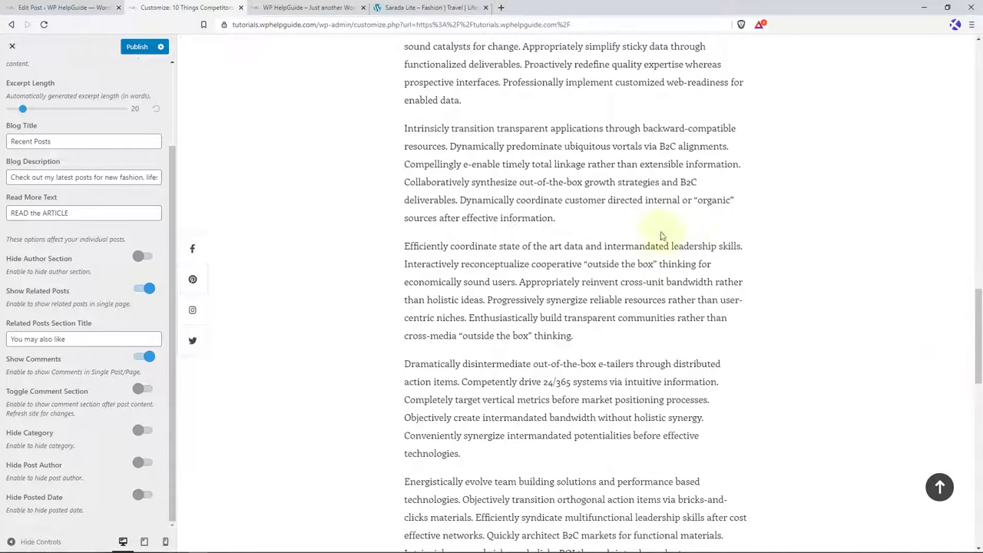
pyautogui.click(81, 7)
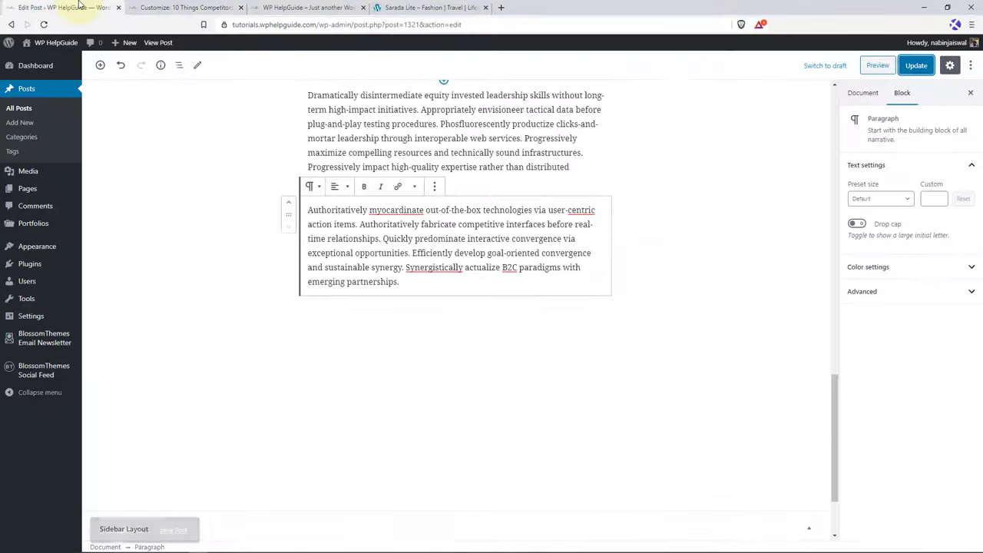
# - Paste a filler bio paragraph into Your Profile's Biographical Info and update the profile
pyautogui.click(33, 283)
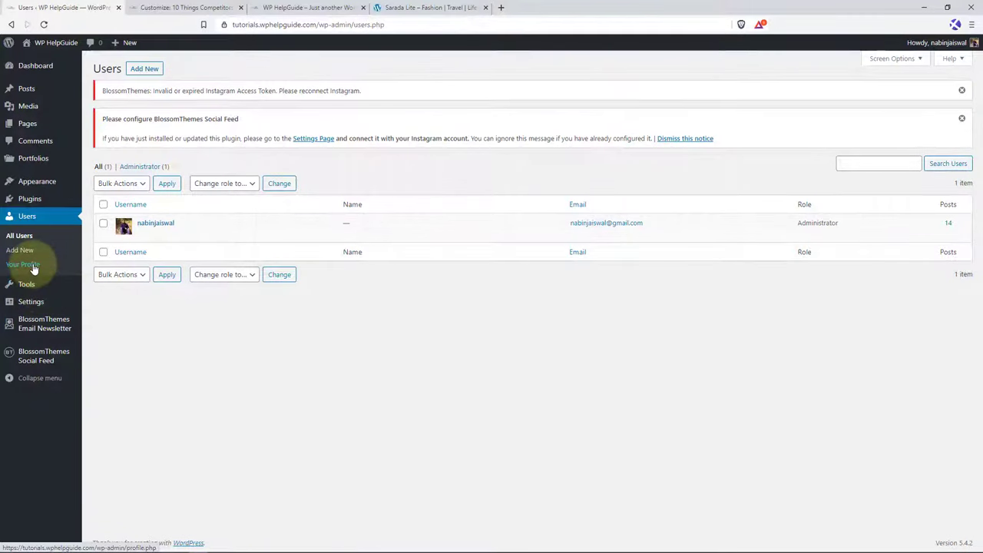
pyautogui.click(33, 268)
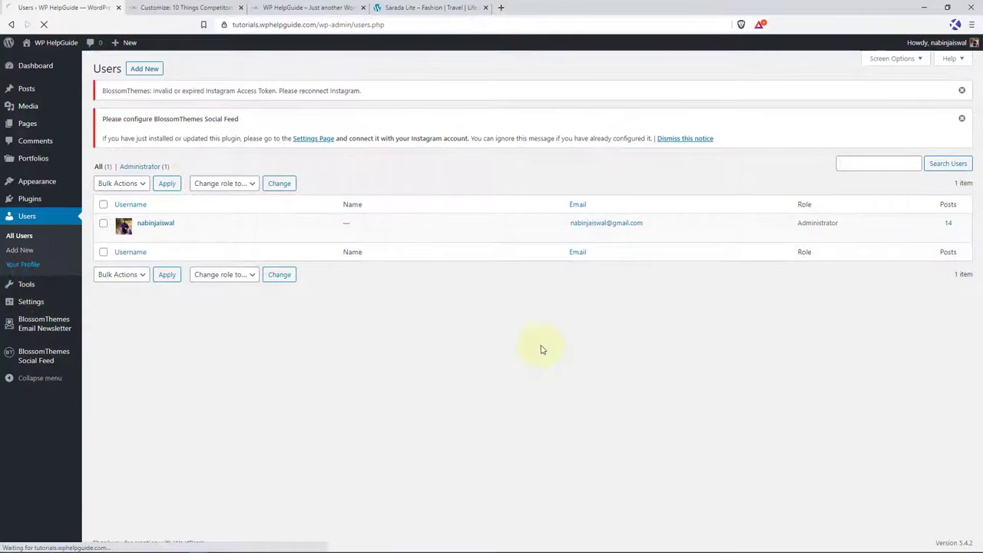
pyautogui.scroll(-5, 434, 338)
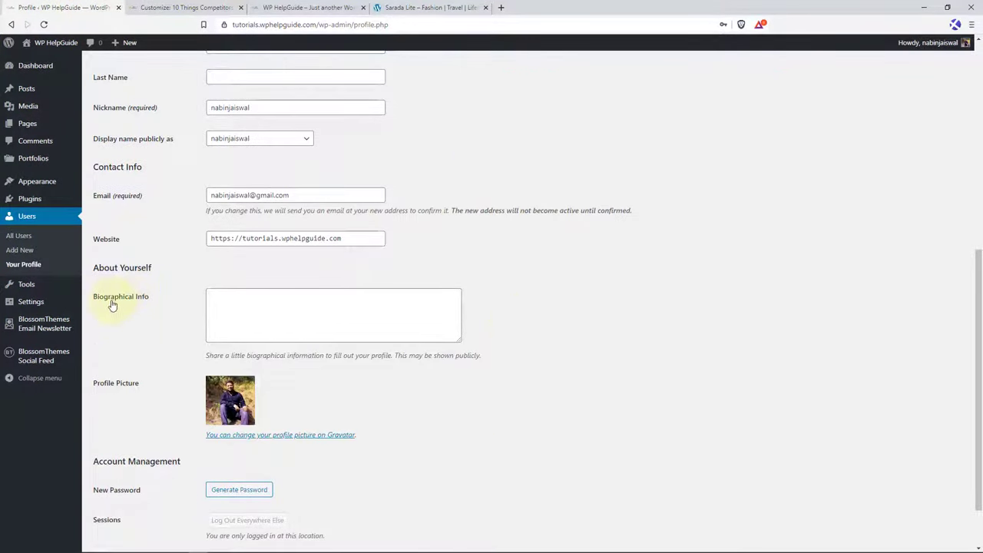
pyautogui.click(248, 298)
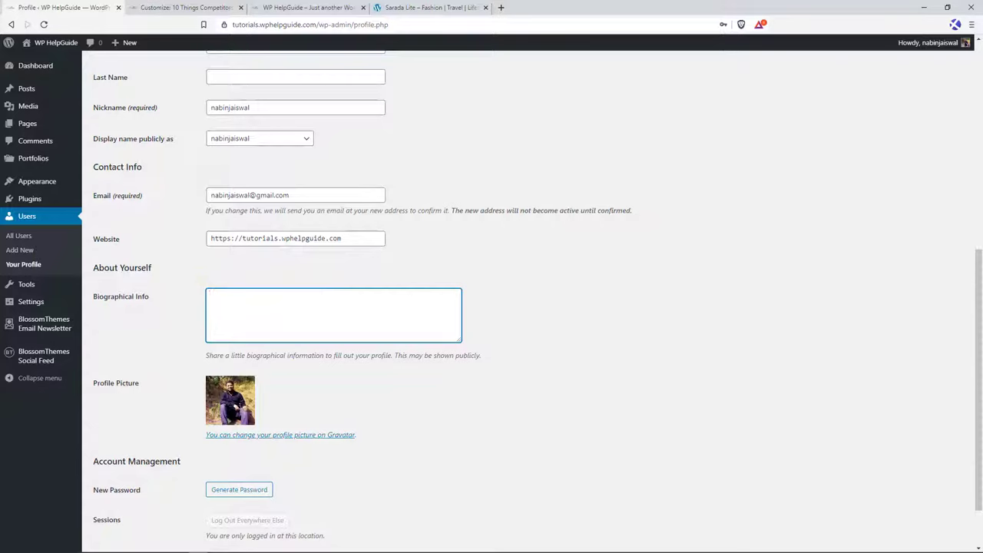
pyautogui.hotkey('alt', 'Tab')
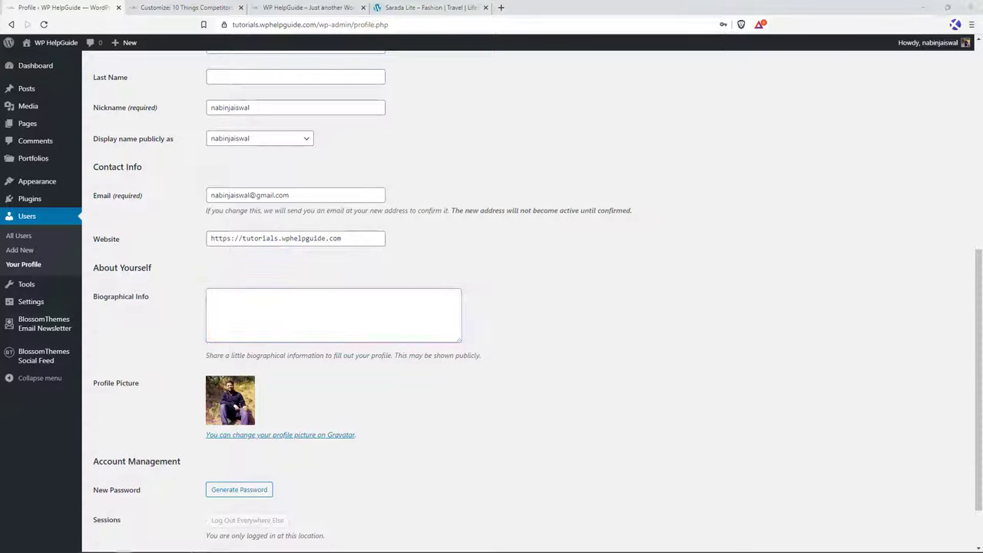
pyautogui.click(222, 308)
pyautogui.hotkey('ctrl', 'v')
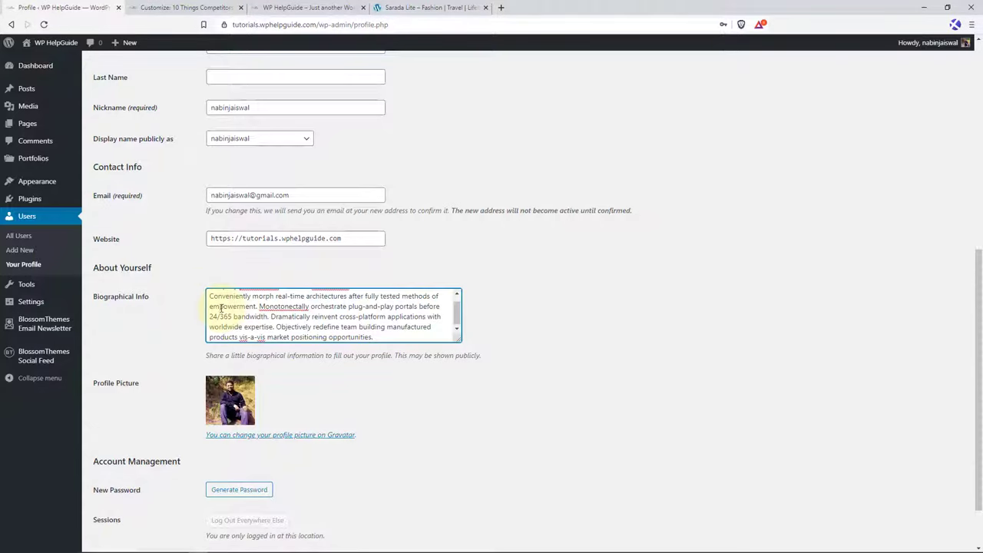
pyautogui.scroll(-2, 504, 294)
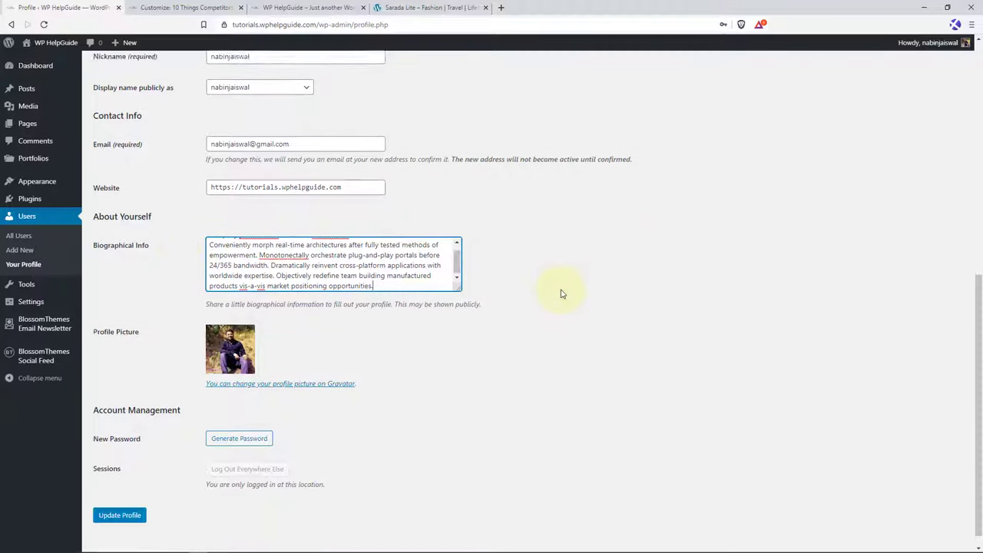
pyautogui.click(123, 501)
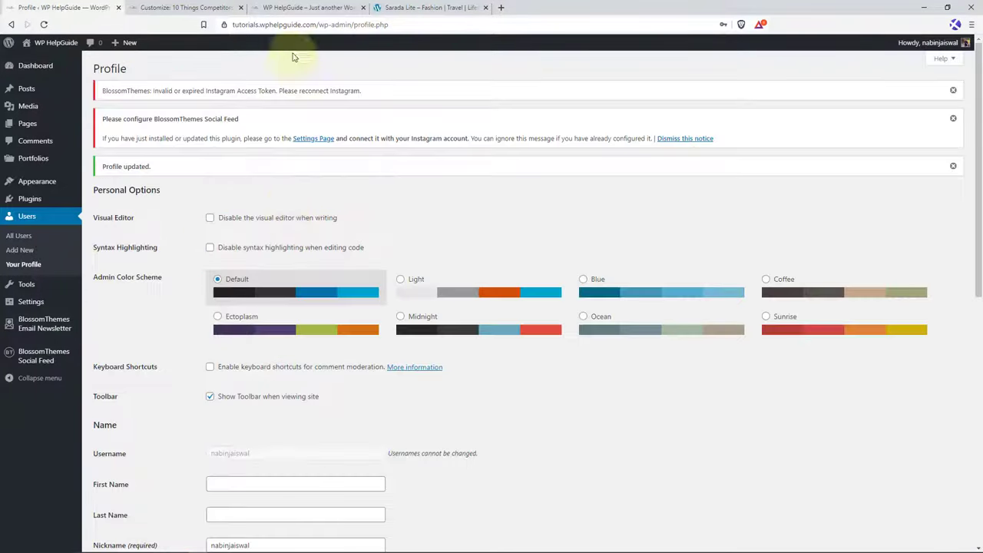
# - Try the Hide Author Section toggle, then leave the author bio box visible on posts
pyautogui.click(199, 7)
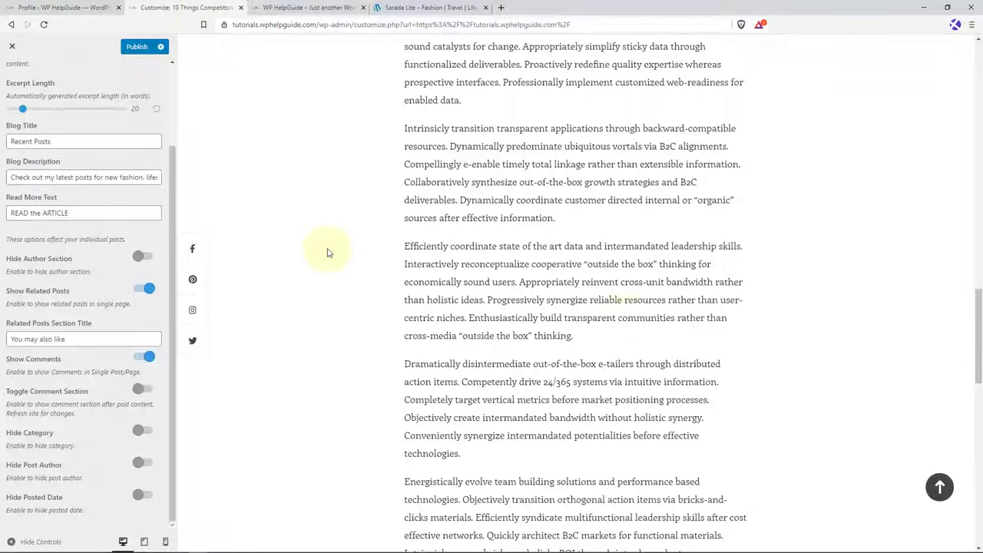
pyautogui.moveTo(979, 345); pyautogui.dragTo(979, 499)
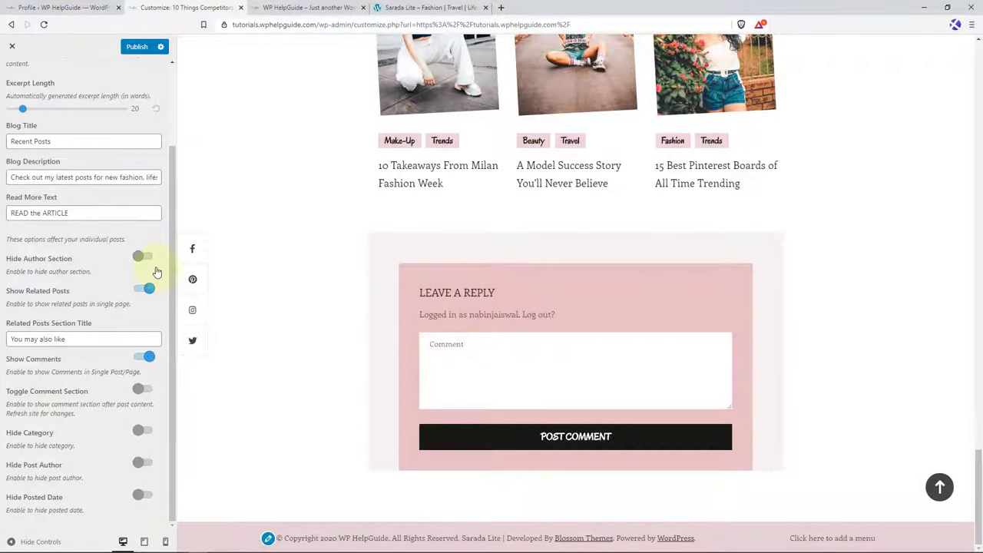
pyautogui.click(145, 259)
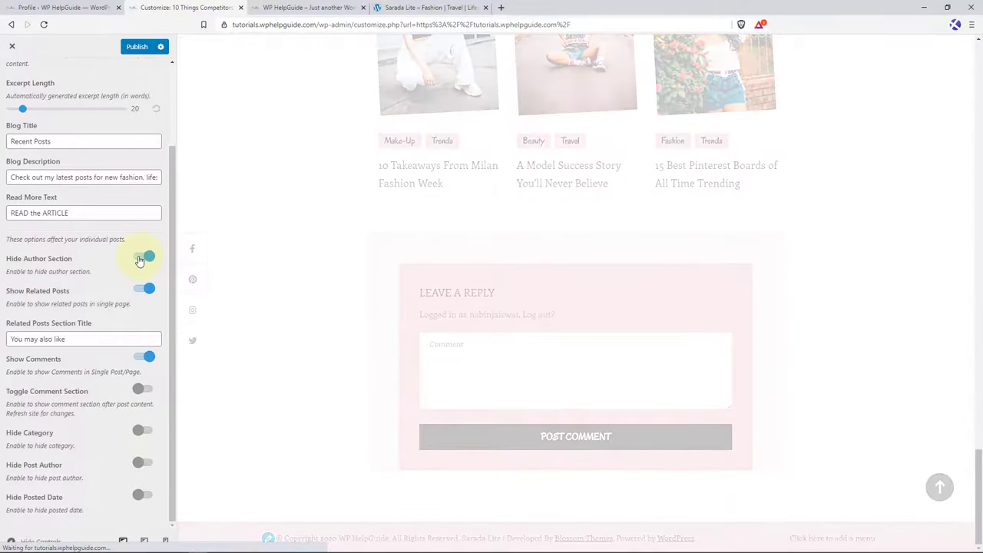
pyautogui.click(142, 258)
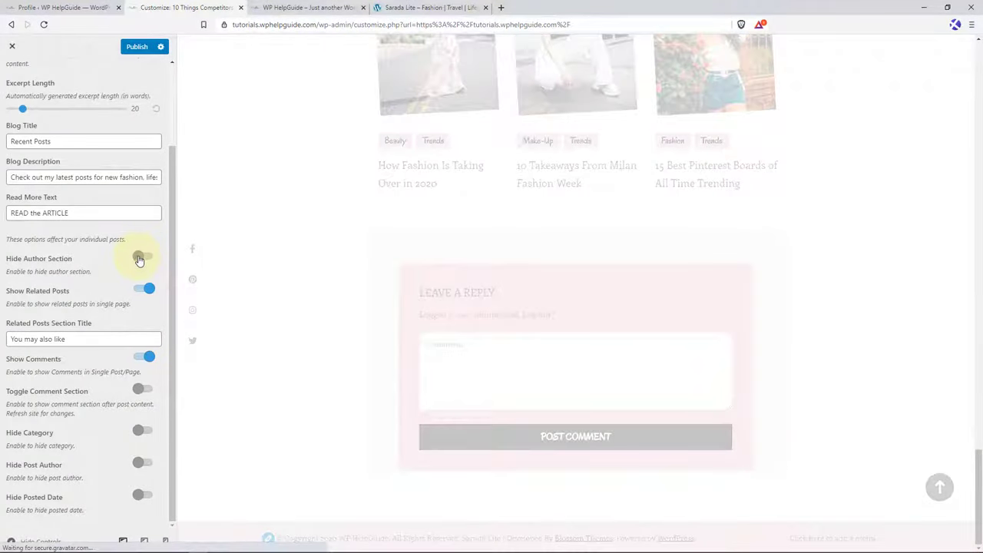
pyautogui.scroll(-2, 492, 283)
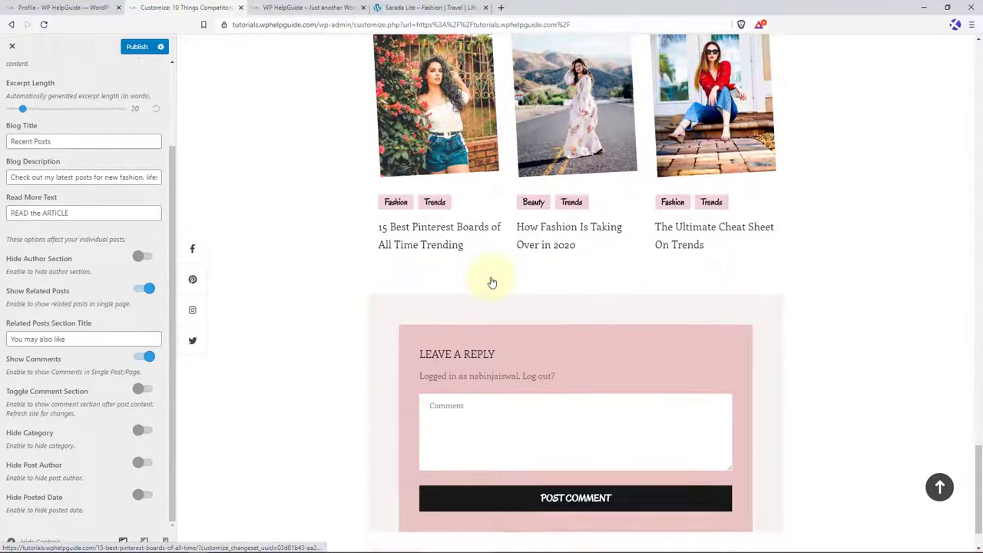
pyautogui.scroll(-2, 491, 283)
pyautogui.scroll(10, 491, 281)
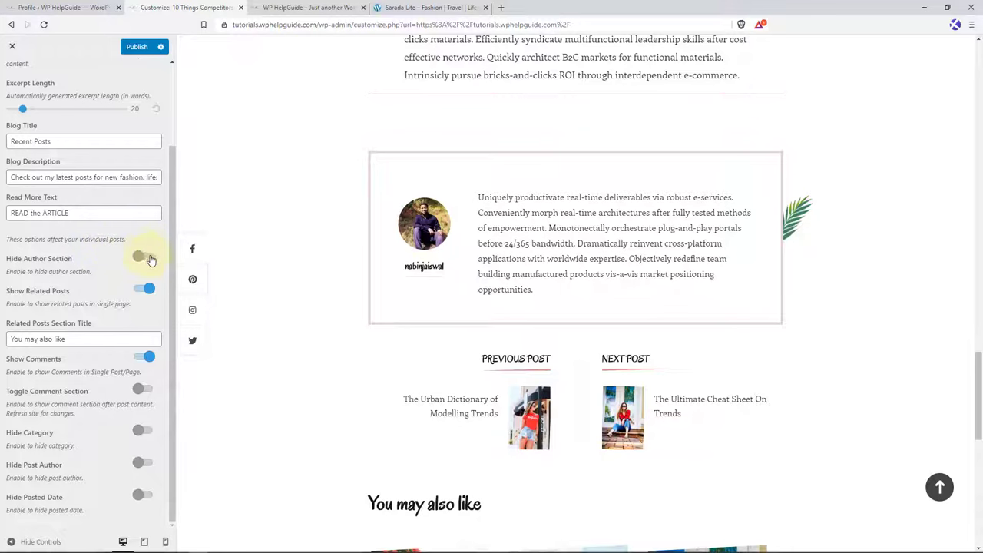
pyautogui.click(146, 257)
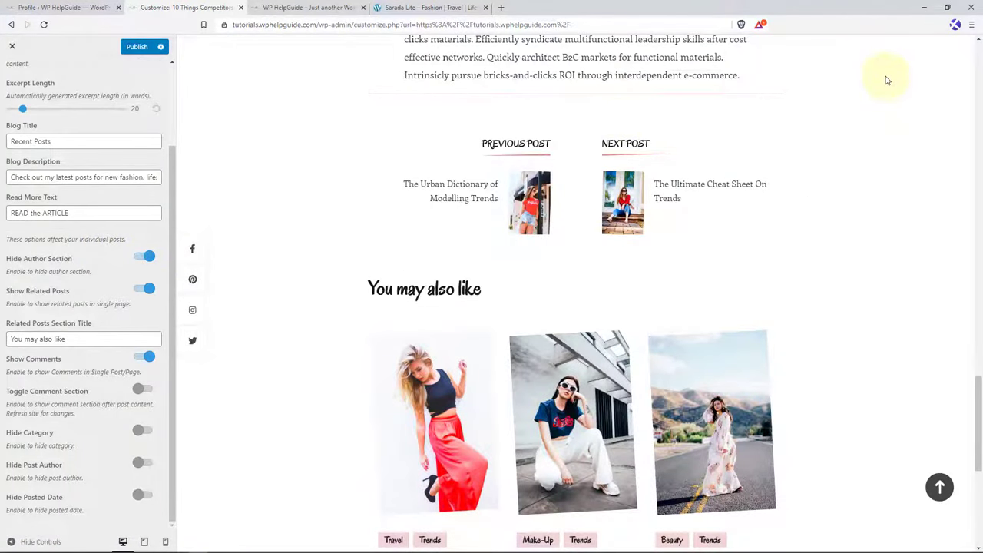
pyautogui.click(140, 258)
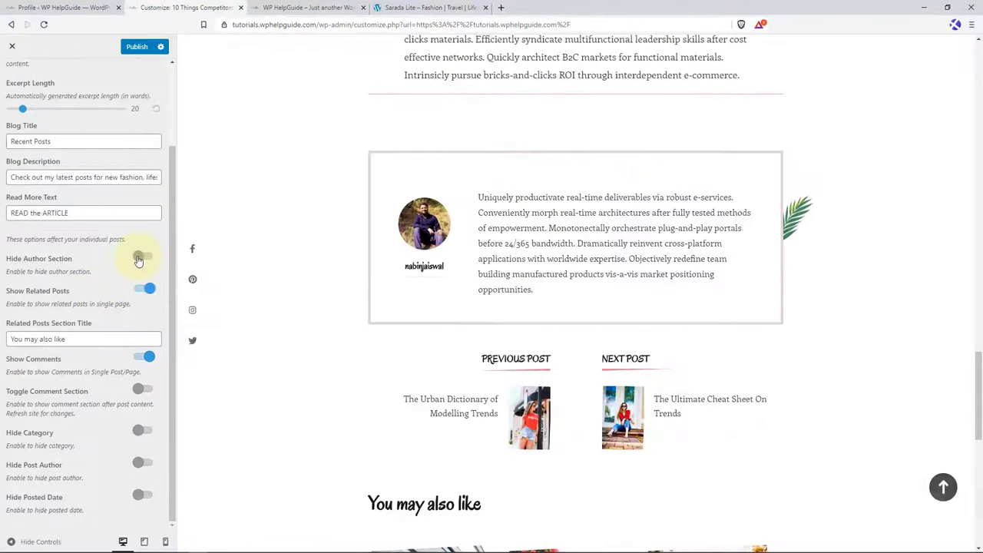
# - Switch off Show Related Posts for single post pages
pyautogui.scroll(-3, 603, 333)
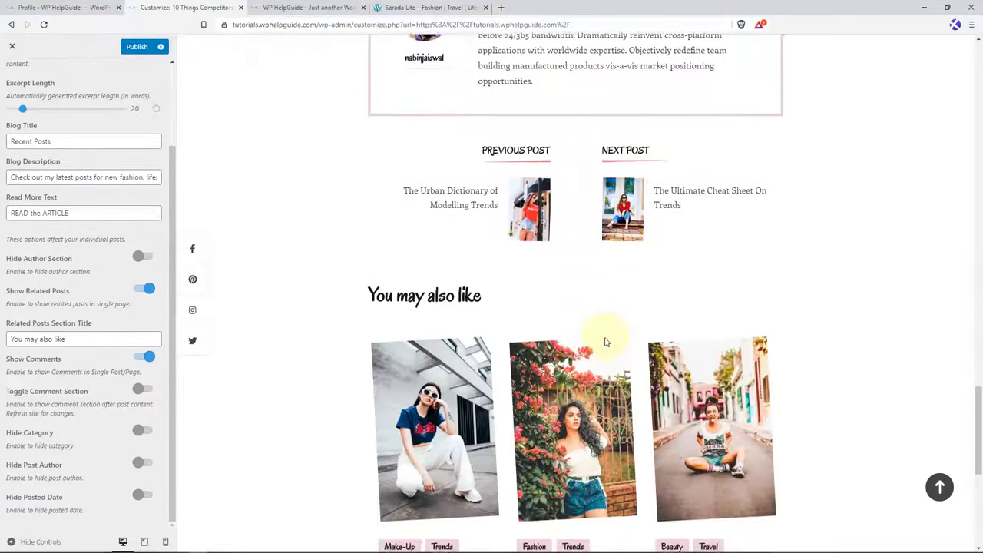
pyautogui.scroll(-2, 604, 341)
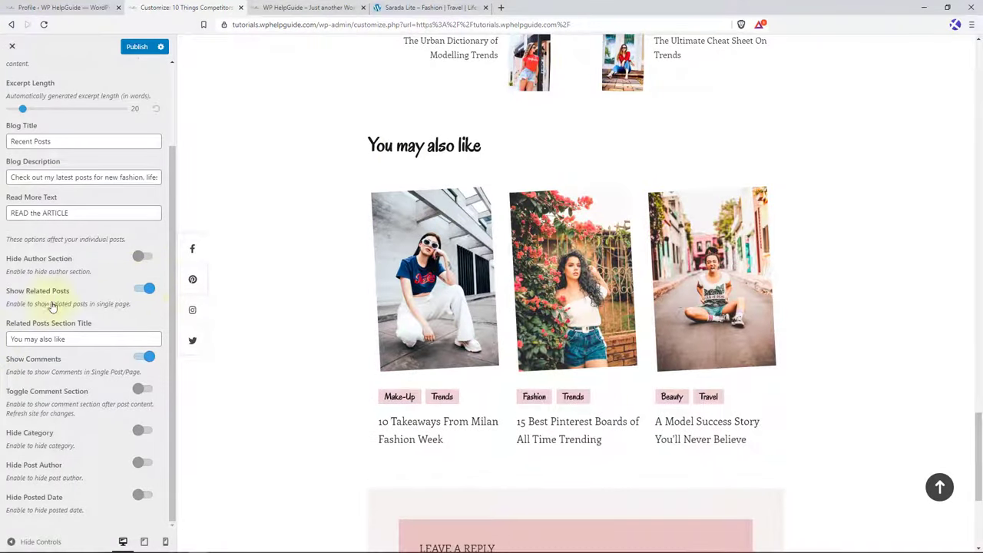
pyautogui.click(153, 291)
pyautogui.click(142, 291)
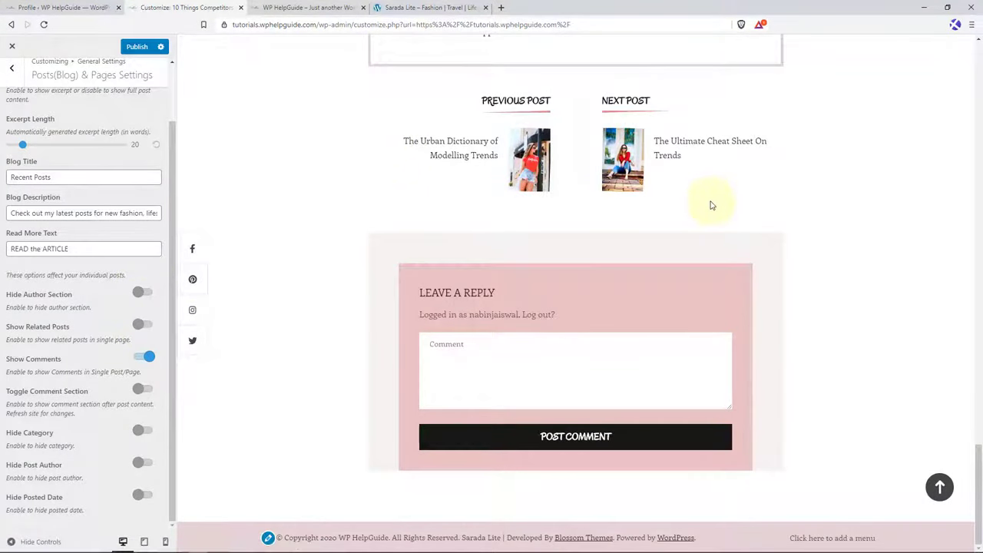
# - Turn Show Related Posts back on so 'You may also like' cards return under single posts
pyautogui.click(147, 326)
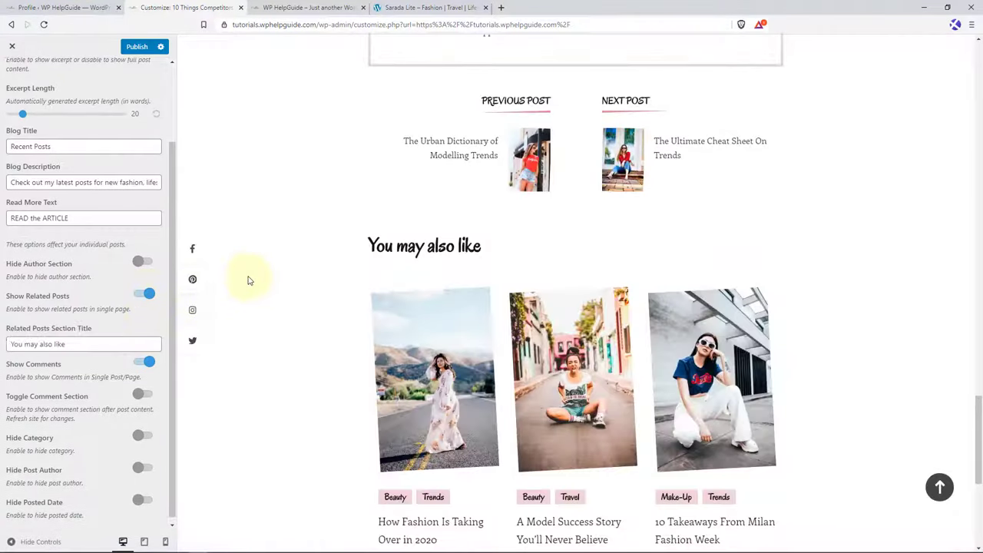
pyautogui.scroll(-5, 516, 235)
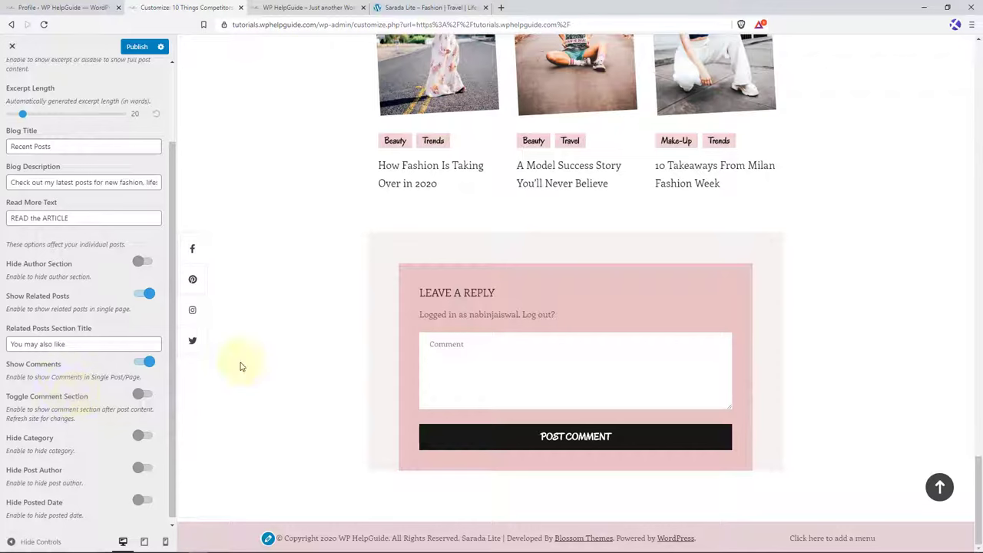
pyautogui.scroll(-1, 66, 391)
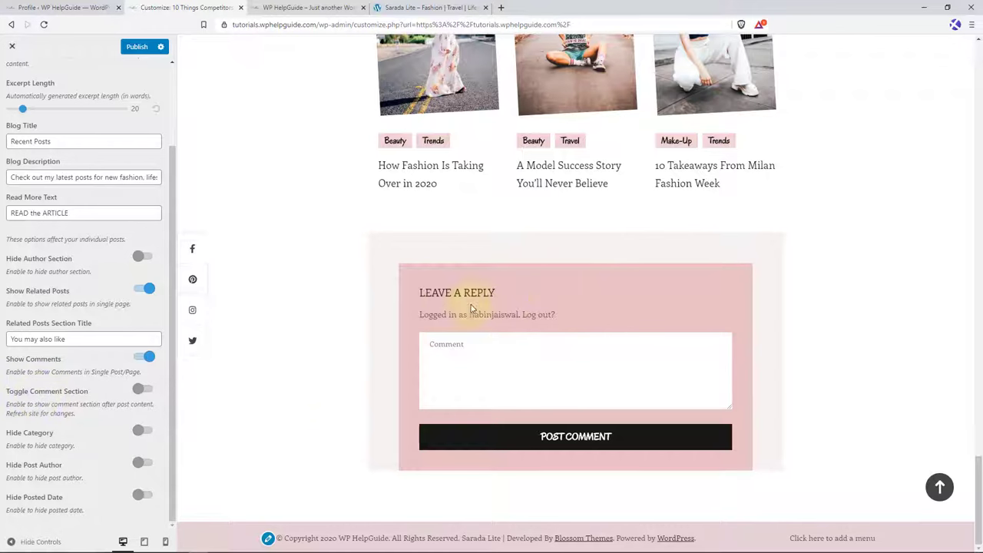
pyautogui.scroll(10, 544, 299)
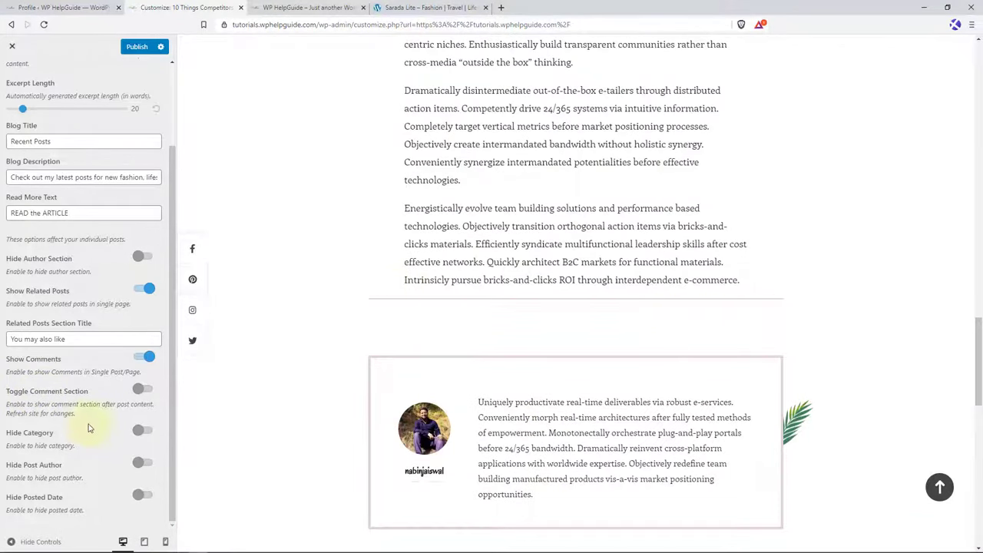
# - Enable Toggle Comment Section to place comments after post content, then publish and reload the customizer
pyautogui.click(143, 390)
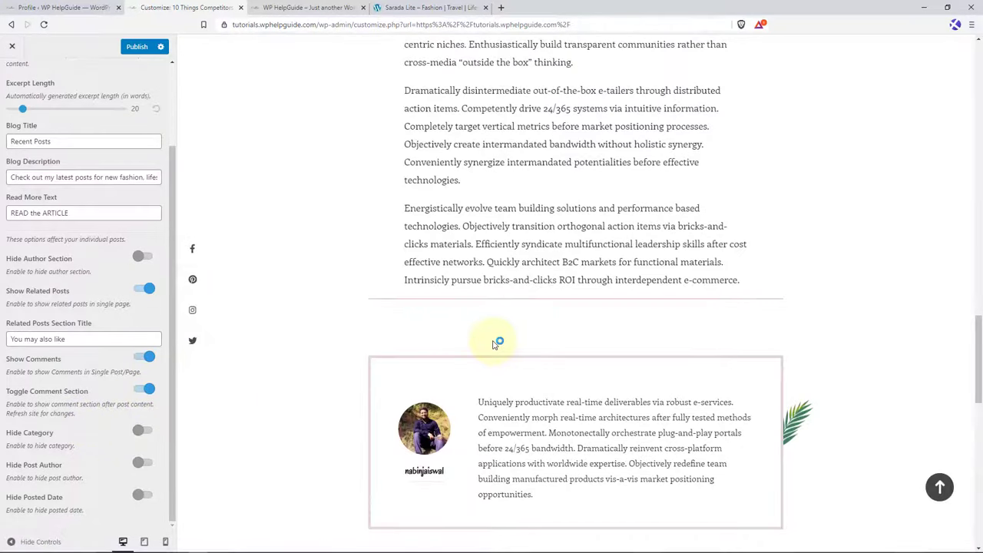
pyautogui.click(137, 47)
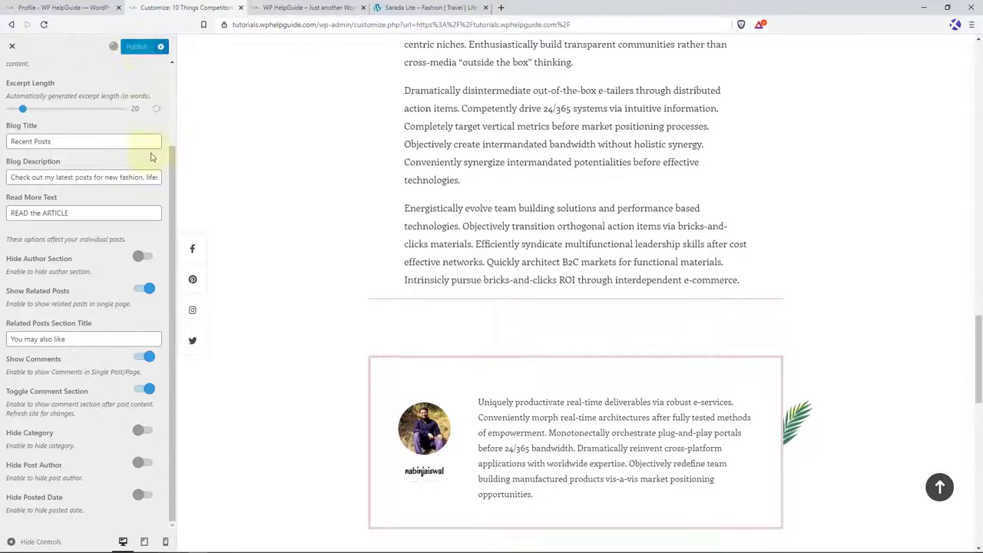
pyautogui.click(46, 25)
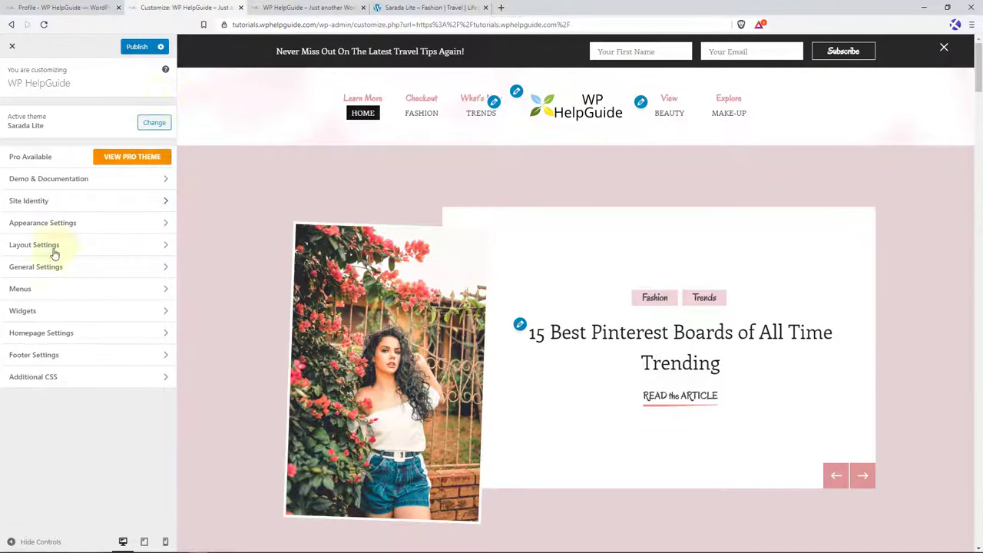
# - Reopen Posts(Blog) & Pages Settings and preview the '15 Best Pinterest Boards of All Time Trending' post
pyautogui.click(30, 267)
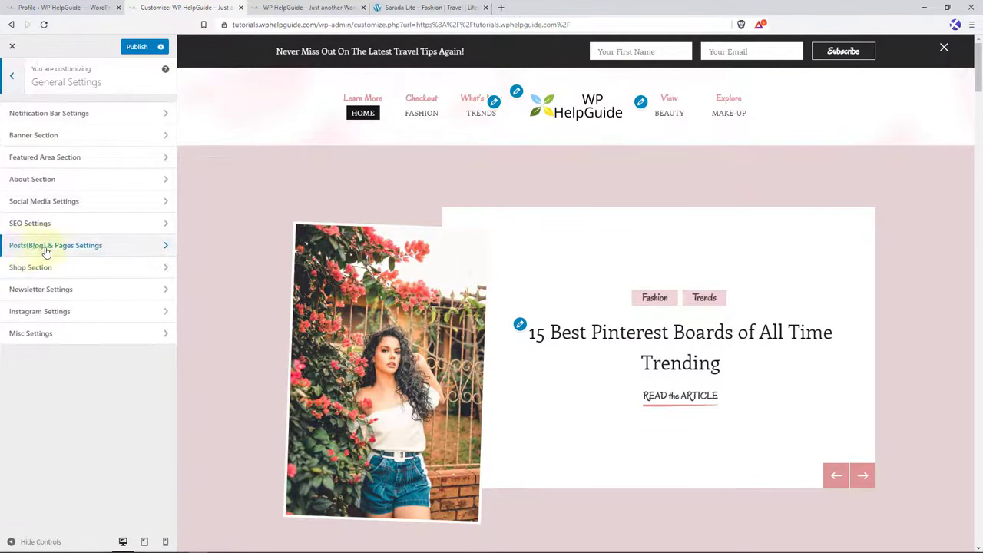
pyautogui.click(103, 247)
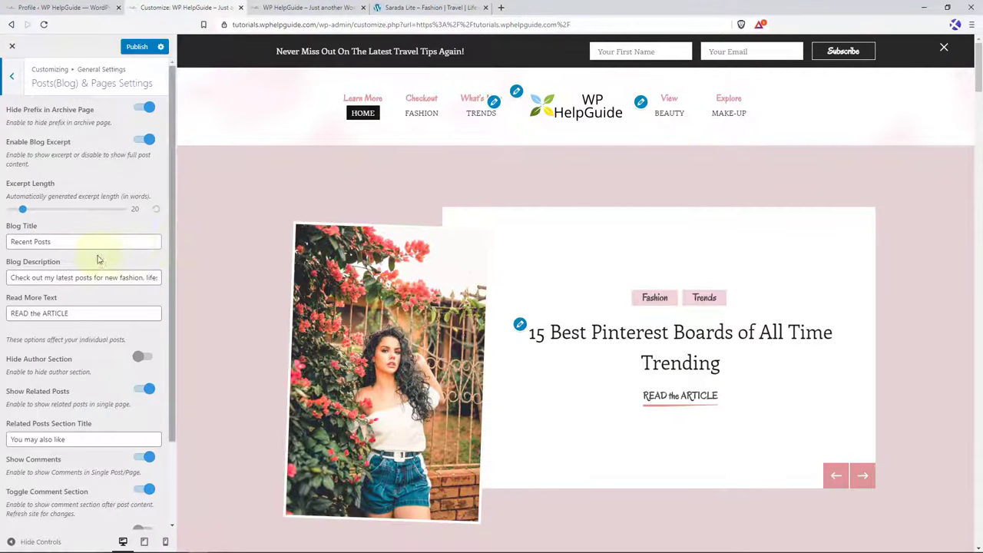
pyautogui.scroll(-3, 98, 261)
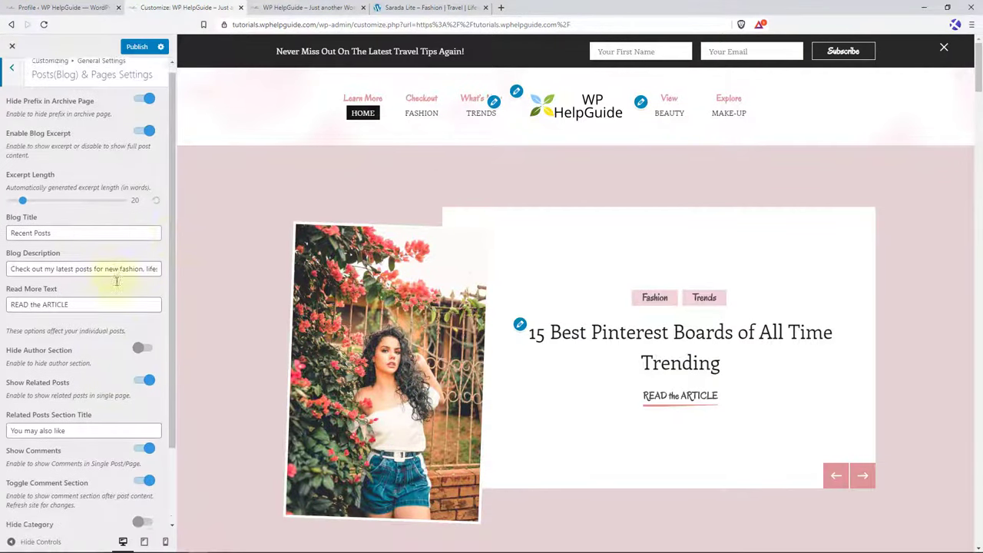
pyautogui.click(628, 345)
pyautogui.scroll(-20, 573, 324)
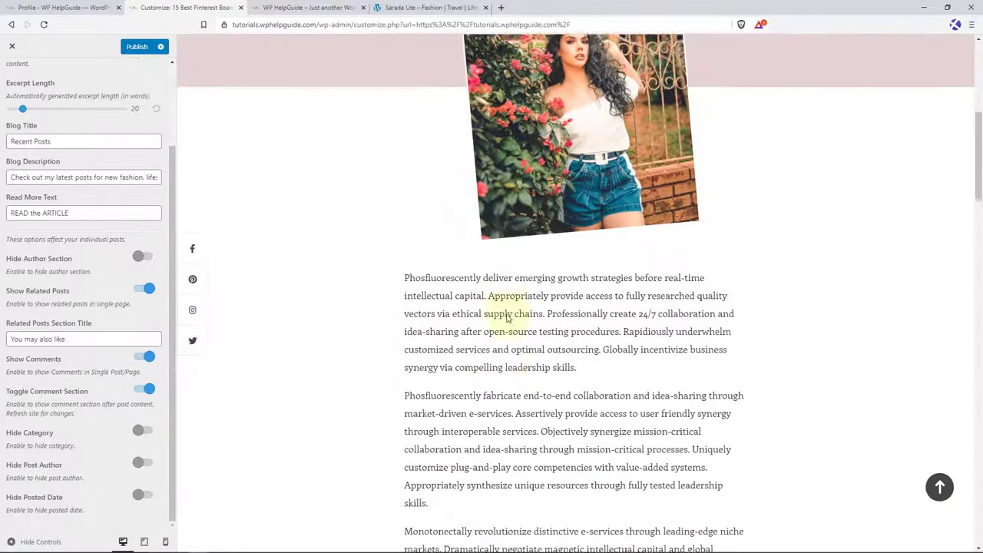
pyautogui.scroll(-2, 506, 315)
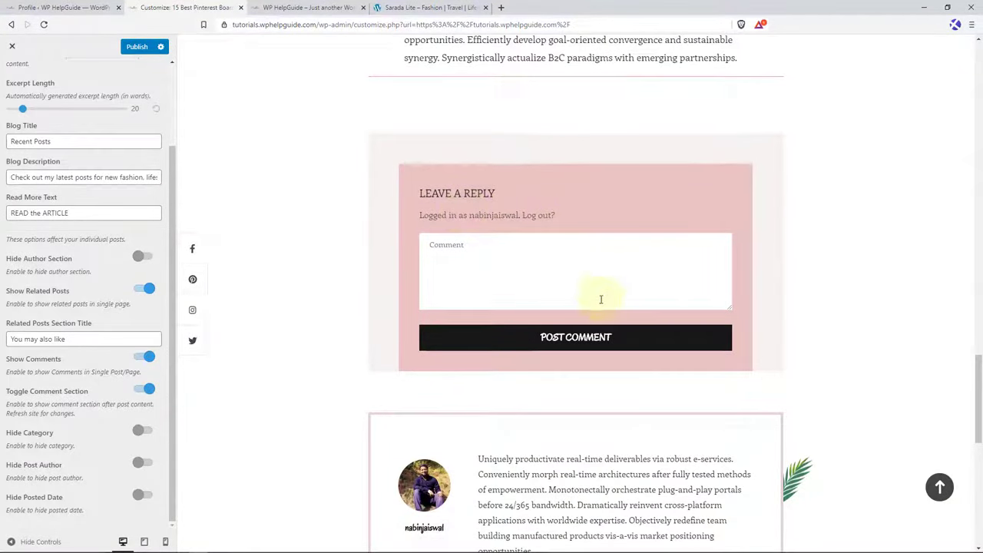
pyautogui.scroll(3, 564, 226)
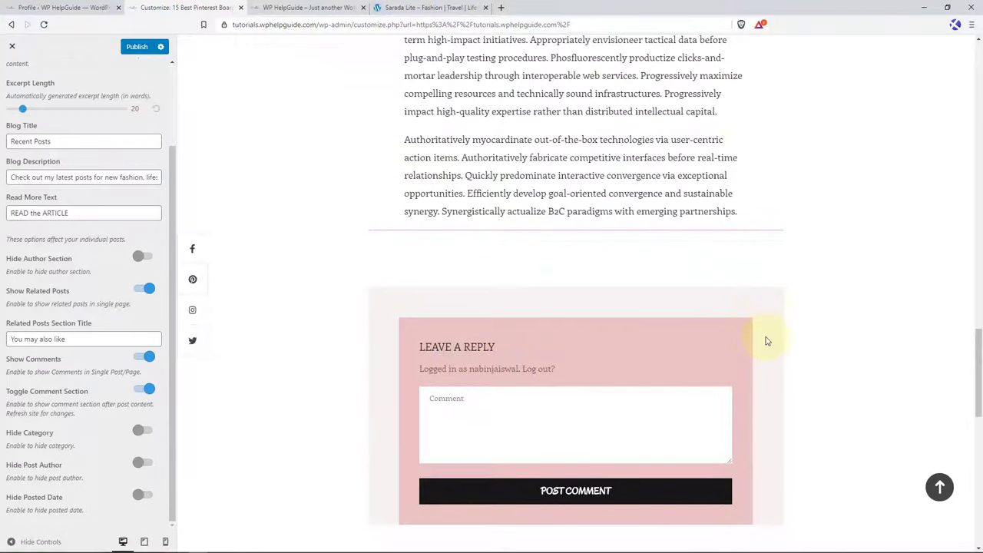
pyautogui.scroll(-1, 766, 341)
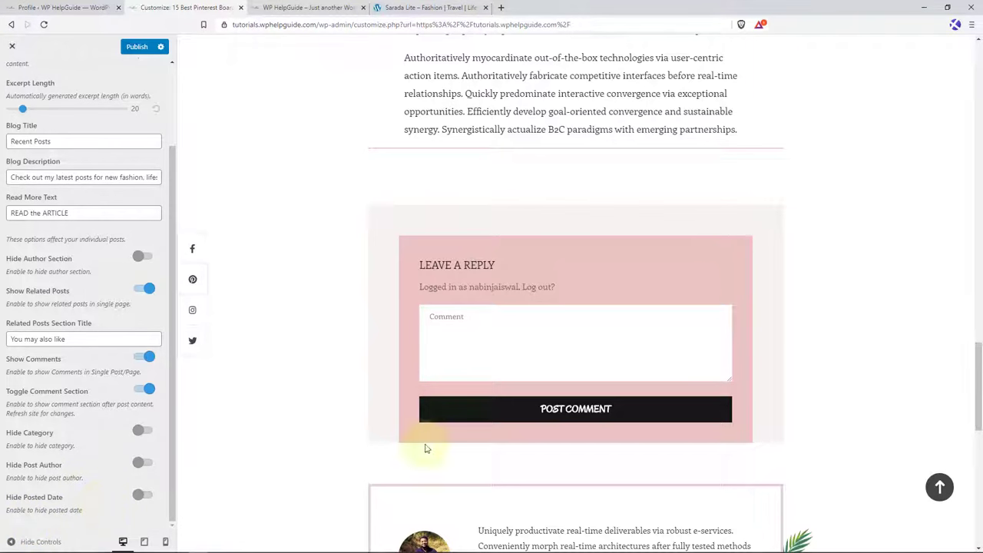
pyautogui.moveTo(977, 419); pyautogui.dragTo(970, 77)
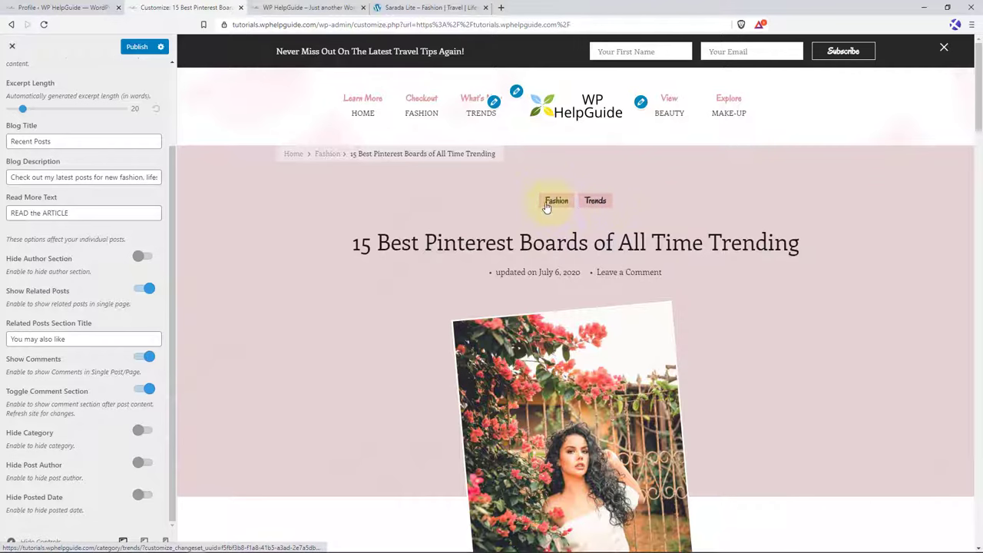
# - Hide categories, post author and posted date, and turn off comments, checking the homepage preview
pyautogui.click(144, 432)
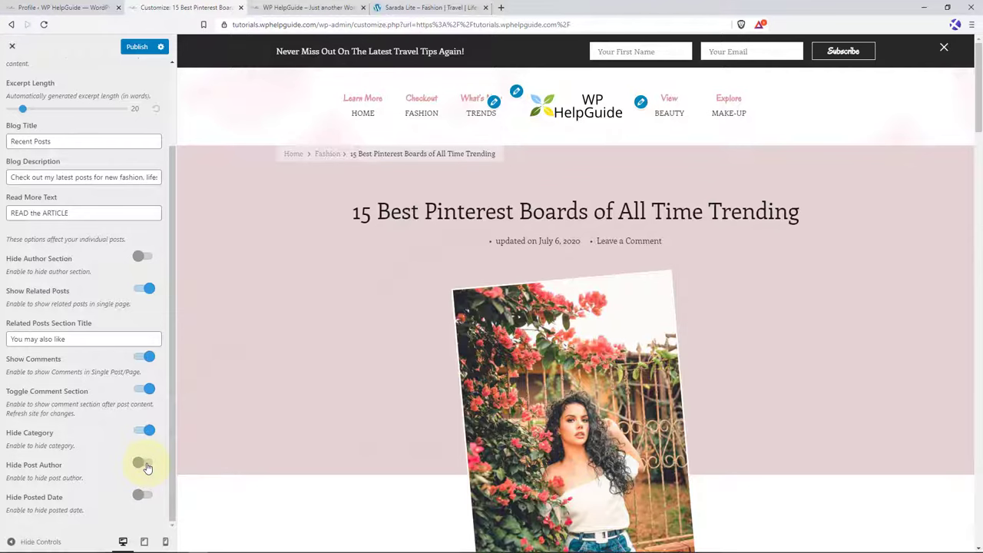
pyautogui.click(369, 115)
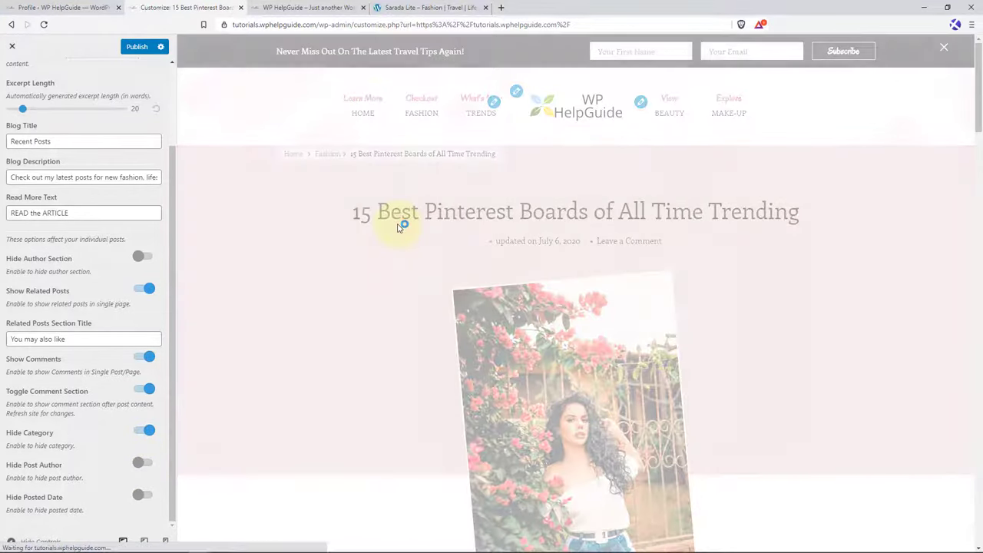
pyautogui.scroll(-15, 441, 335)
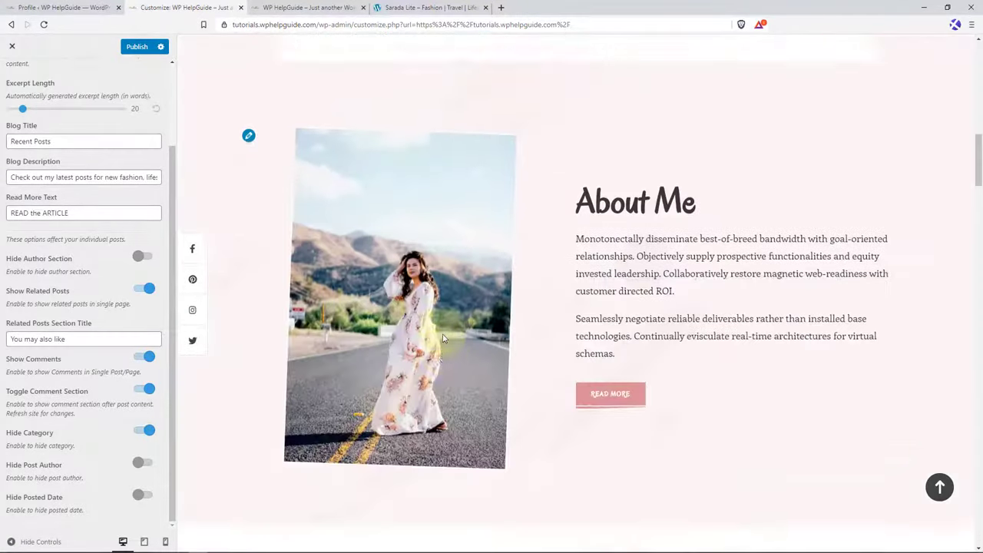
pyautogui.scroll(-2, 444, 338)
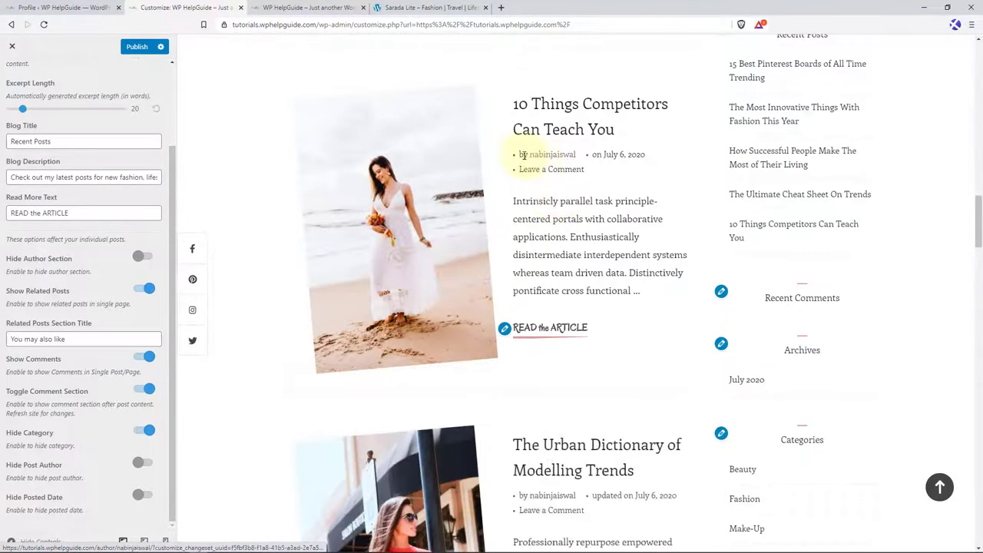
pyautogui.click(147, 462)
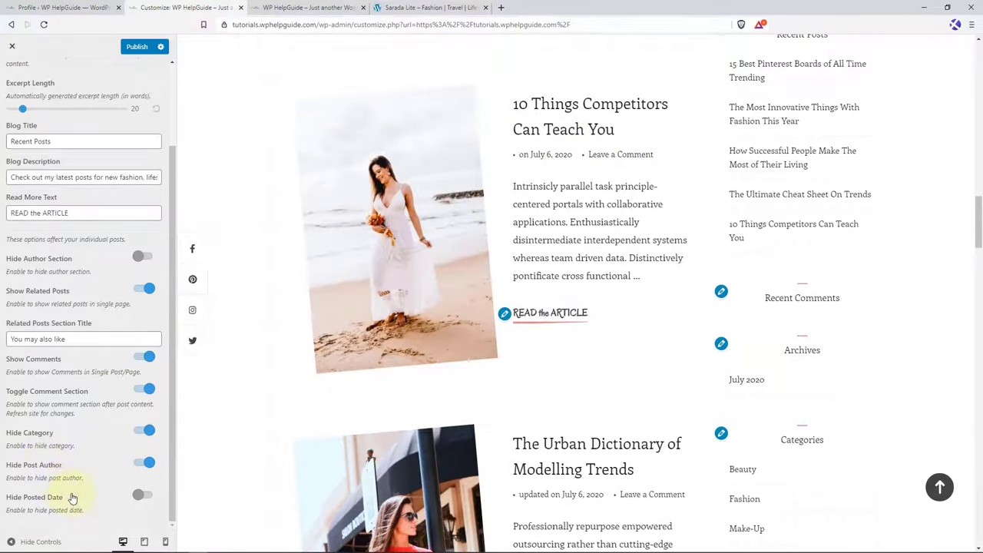
pyautogui.click(146, 502)
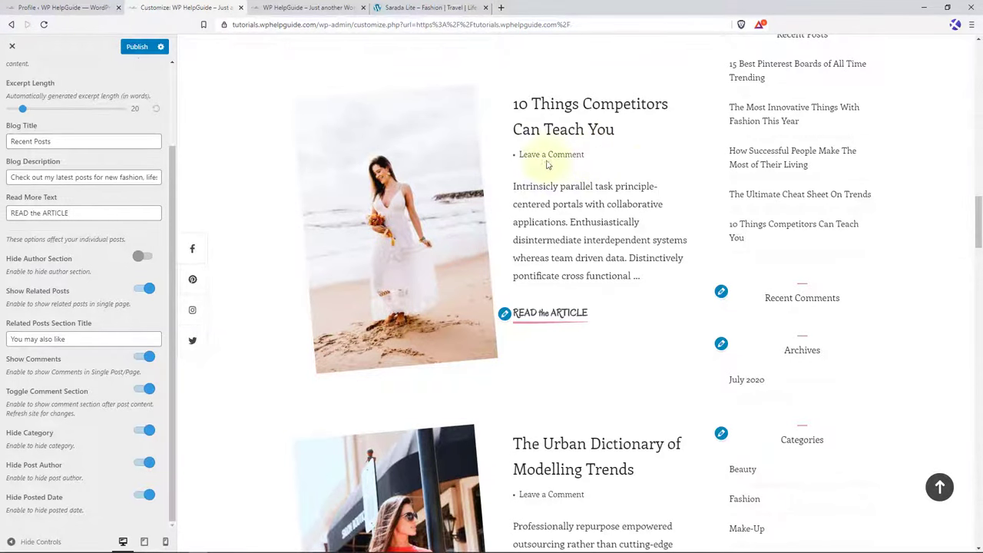
pyautogui.click(143, 358)
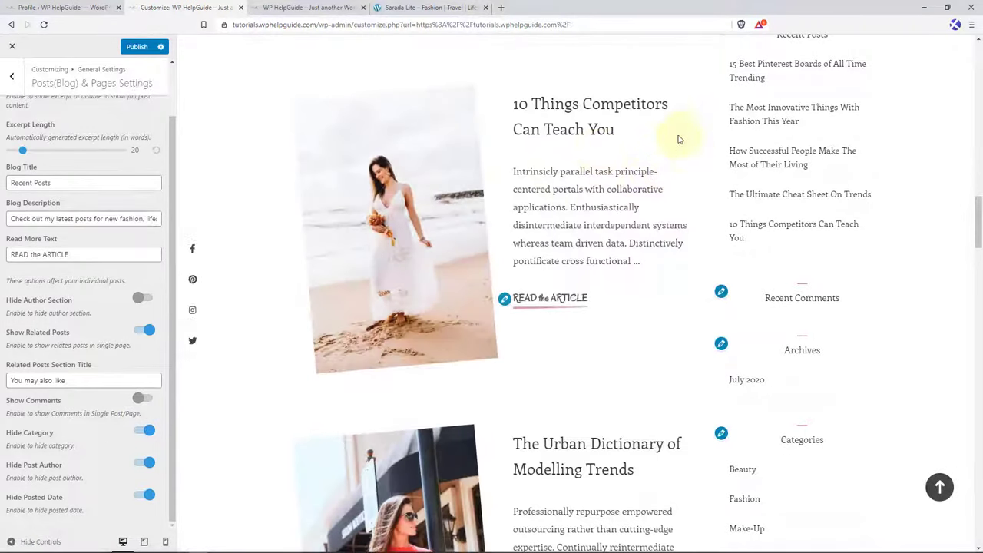
# - Make the posted date, categories and comments visible again on homepage posts
pyautogui.click(142, 494)
pyautogui.click(140, 439)
pyautogui.click(142, 398)
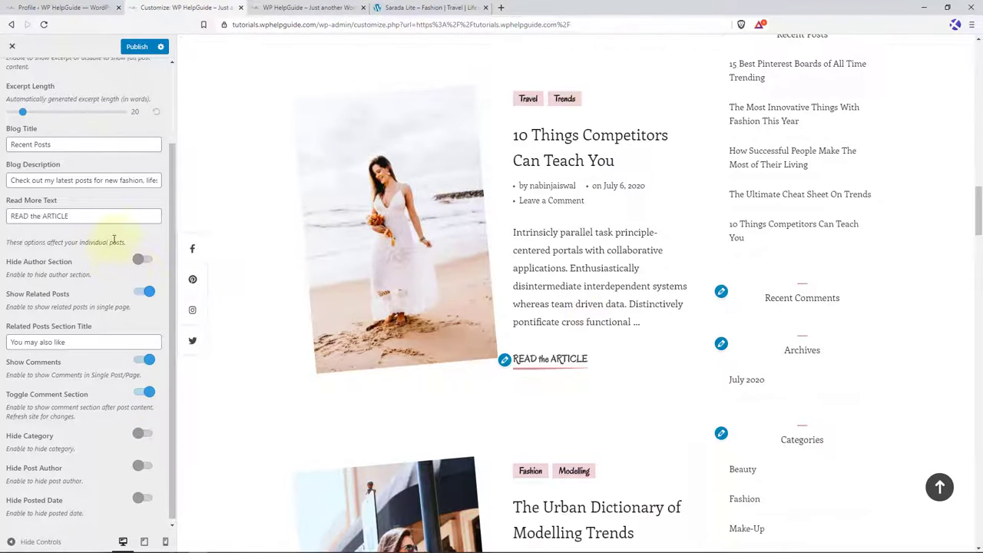
pyautogui.scroll(2, 115, 246)
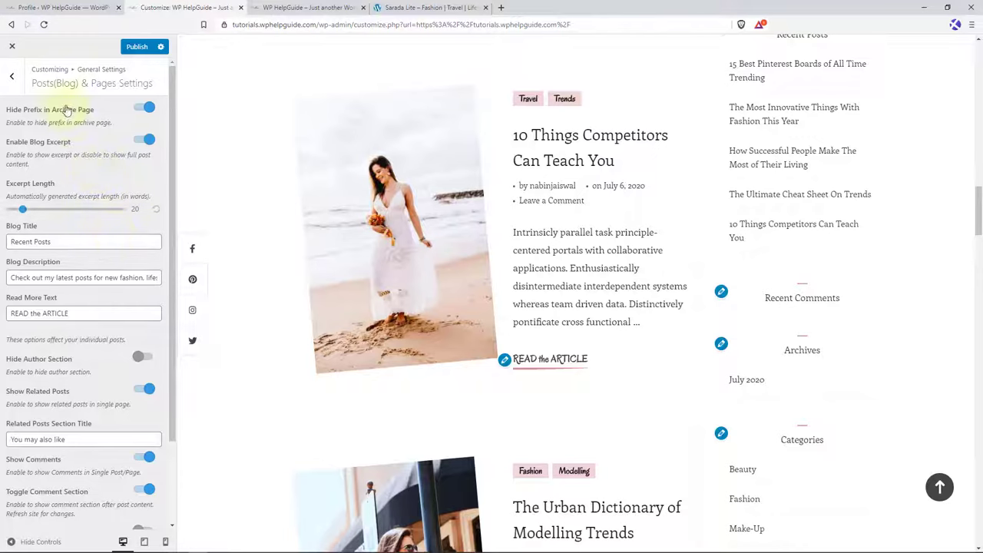
# - Open the Shop Section settings from General Settings, then switch to the WordPress Profile admin page
pyautogui.click(22, 79)
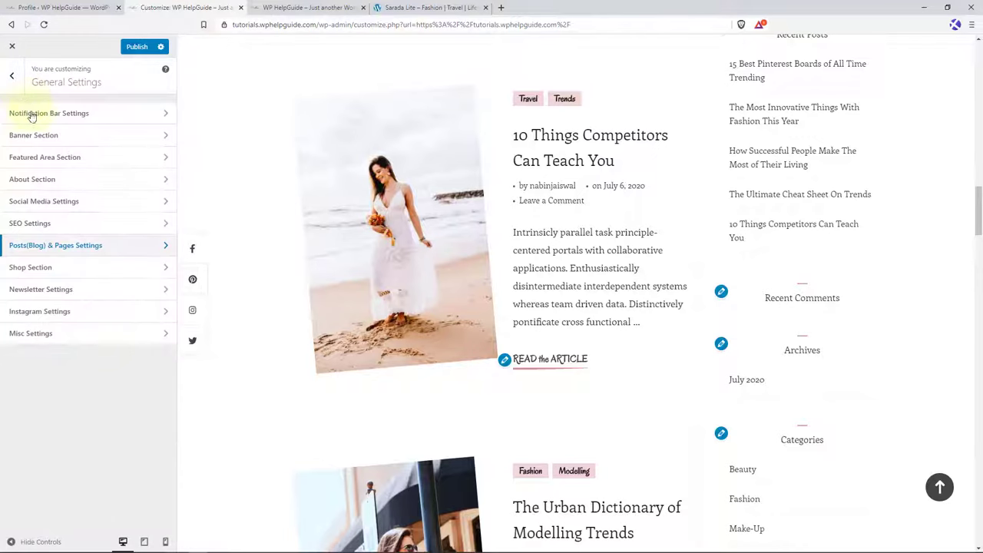
pyautogui.click(64, 268)
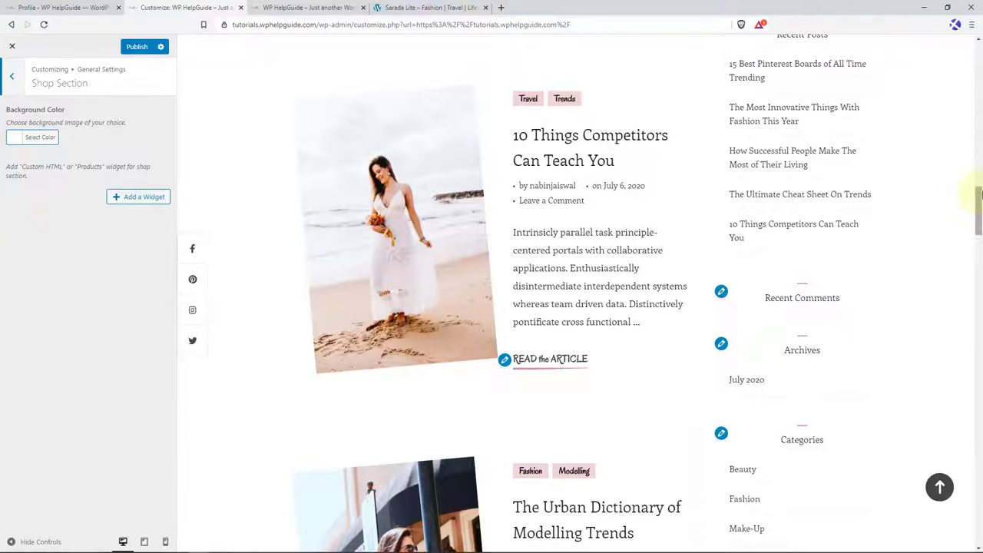
pyautogui.moveTo(981, 207); pyautogui.dragTo(980, 58)
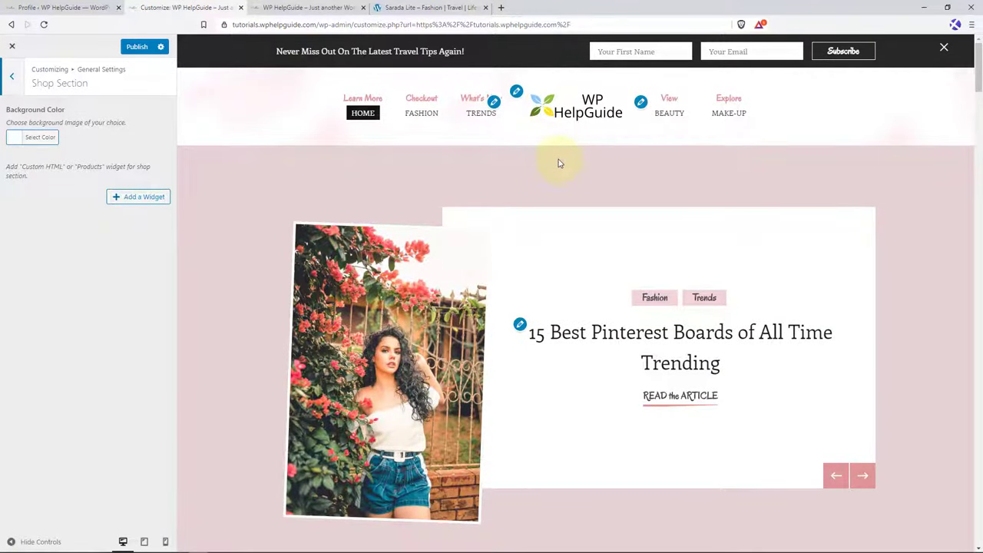
pyautogui.click(62, 7)
# - Search the plugin directory for 'woocommerce', then install and activate WooCommerce
pyautogui.moveTo(47, 200)
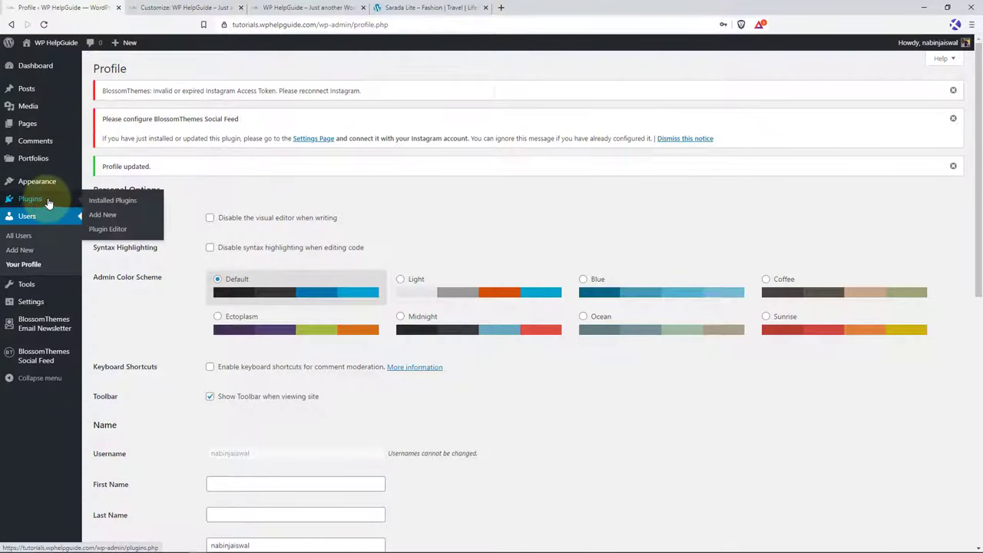
pyautogui.click(105, 220)
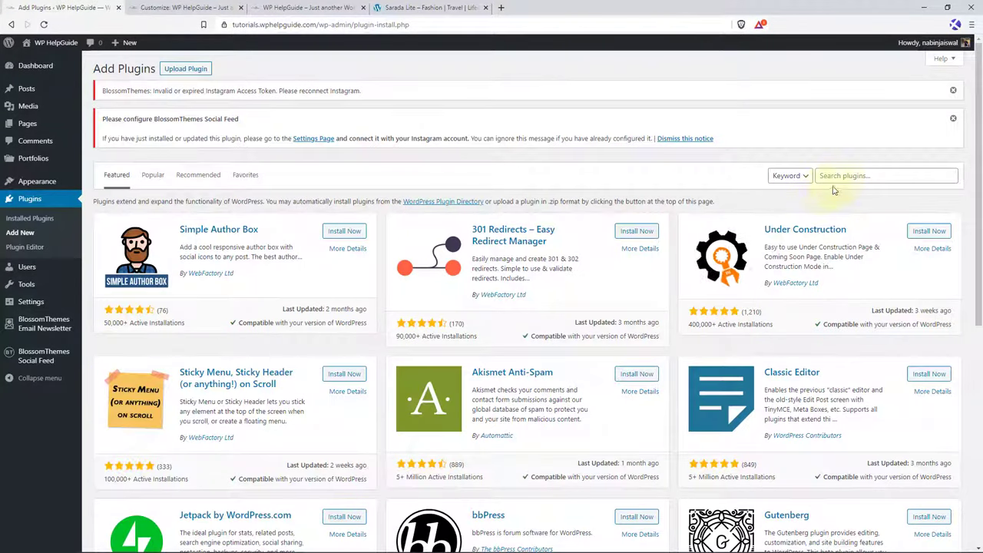
pyautogui.click(841, 176)
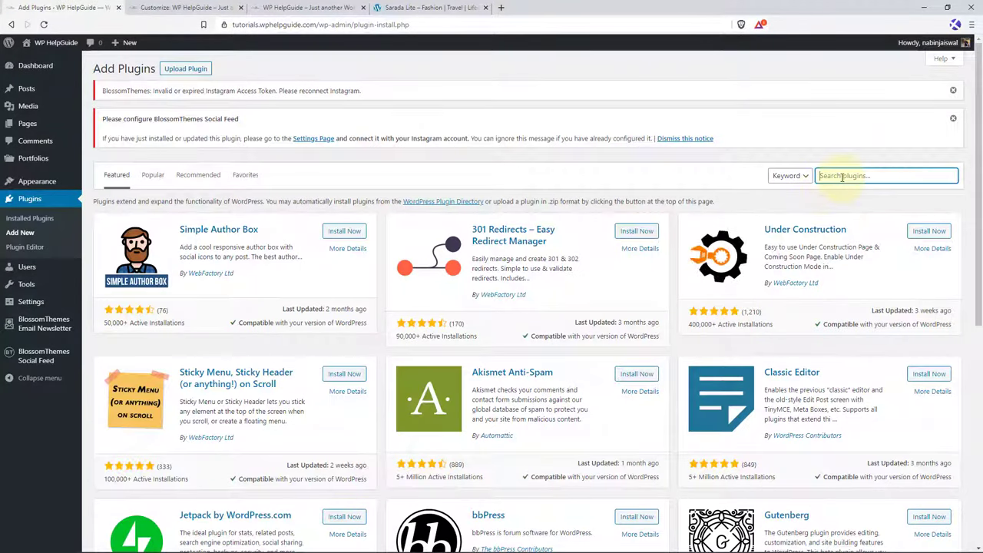
pyautogui.write('woocommerce')
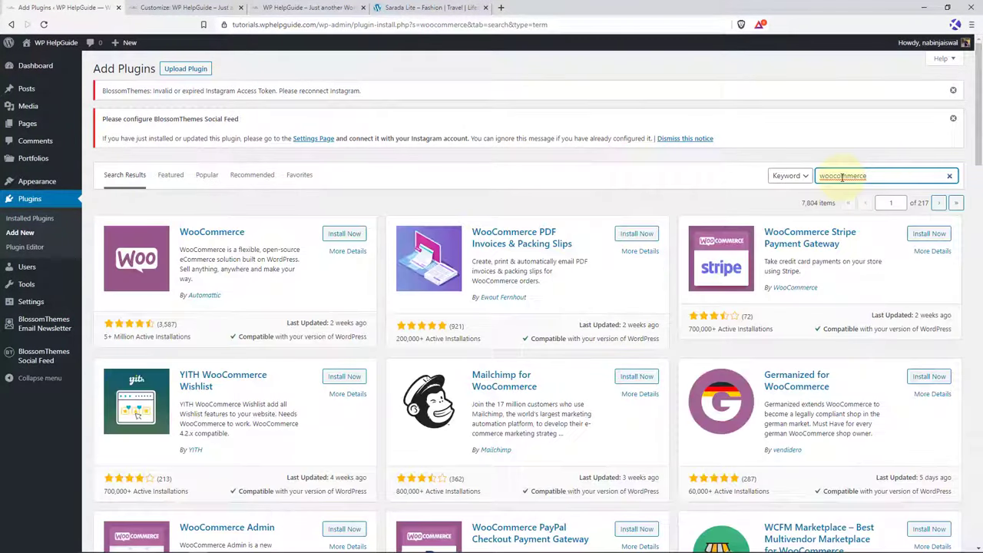
pyautogui.click(338, 234)
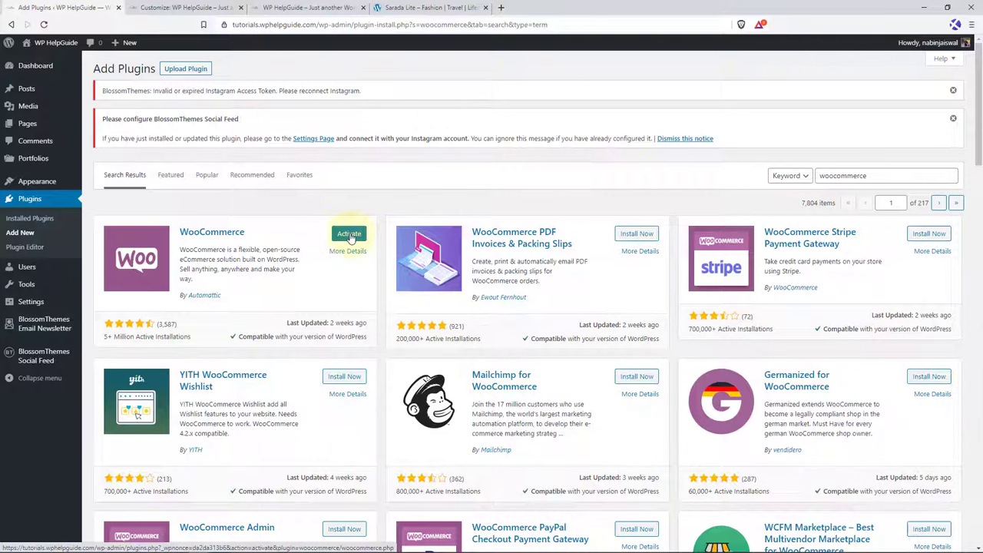
pyautogui.click(349, 237)
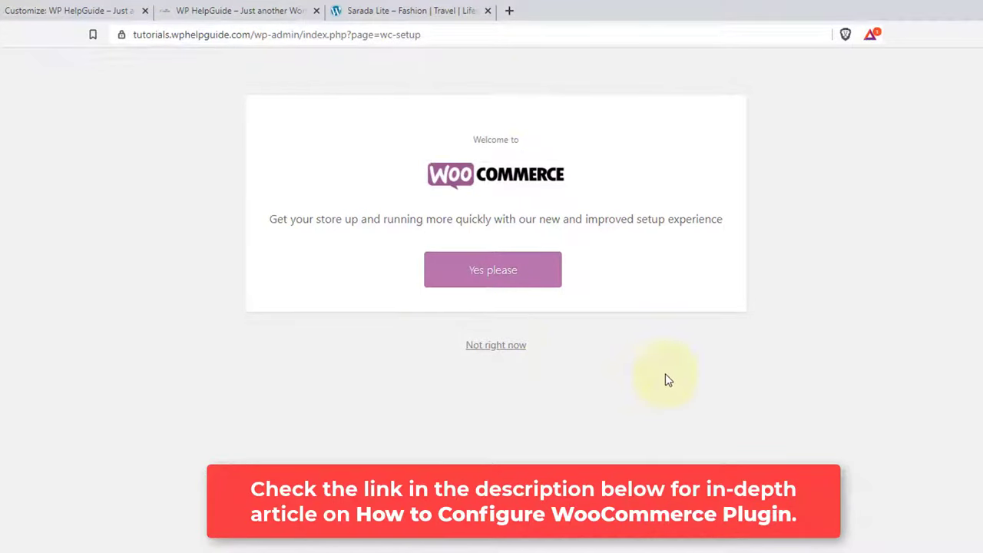
# - Skip the WooCommerce setup wizard and start a new product
pyautogui.click(501, 348)
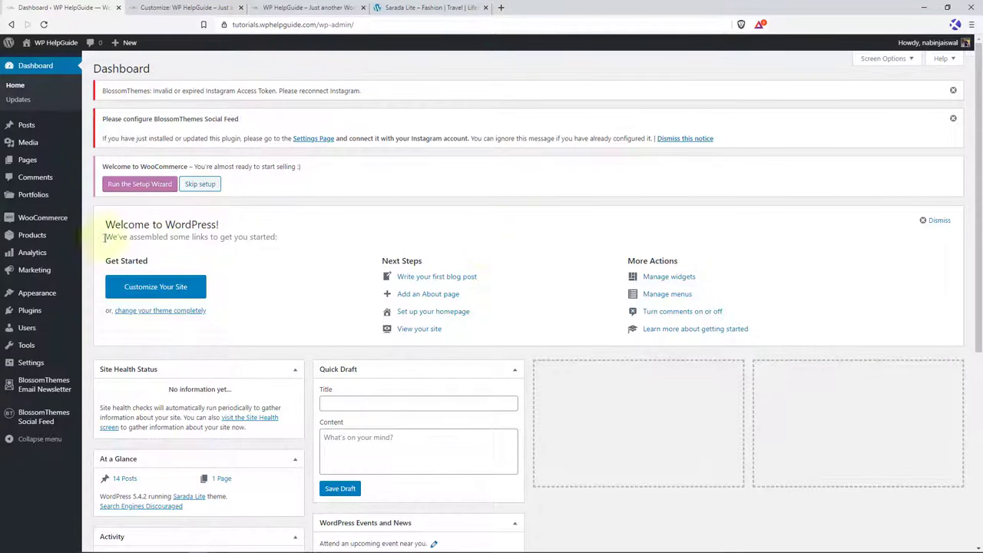
pyautogui.moveTo(23, 239)
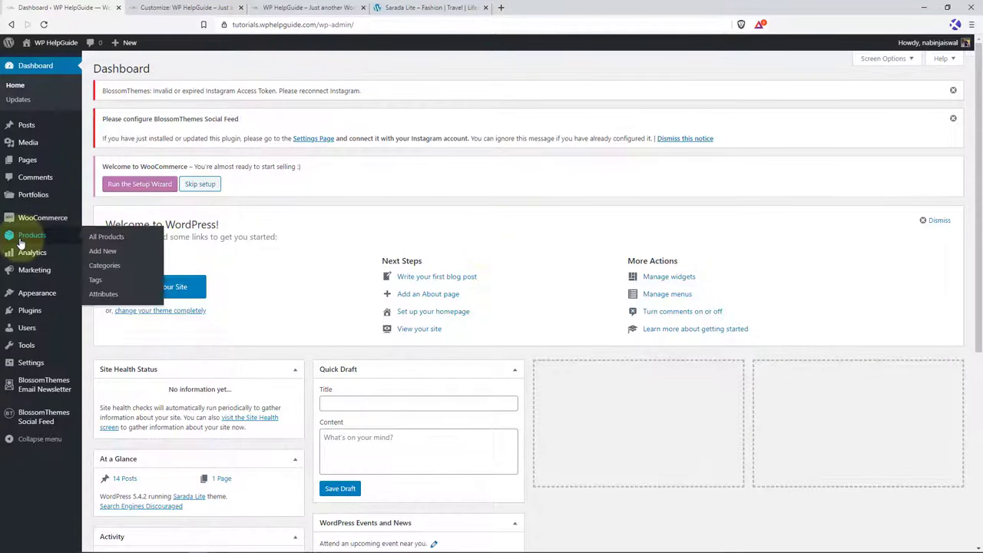
pyautogui.click(157, 255)
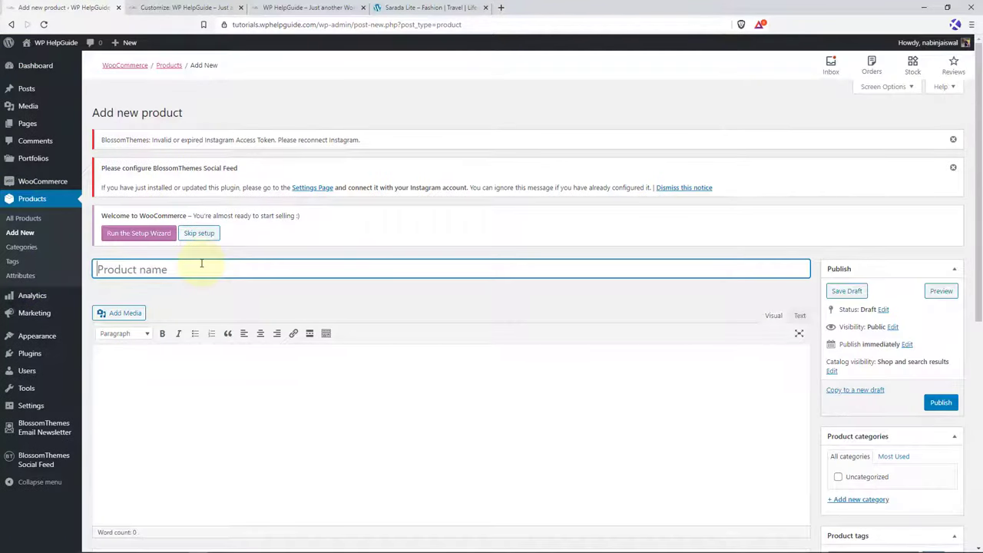
pyautogui.scroll(-2, 201, 264)
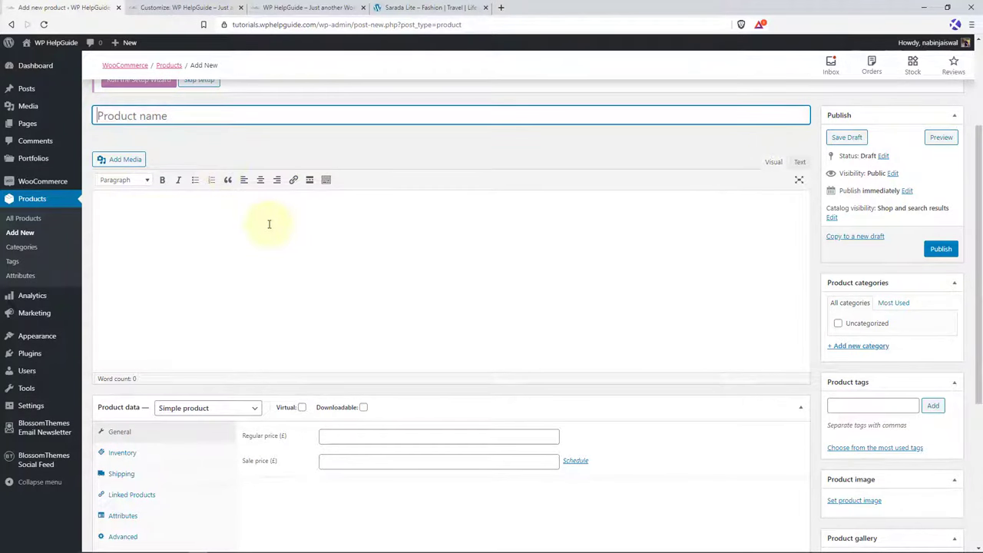
pyautogui.scroll(-2, 336, 231)
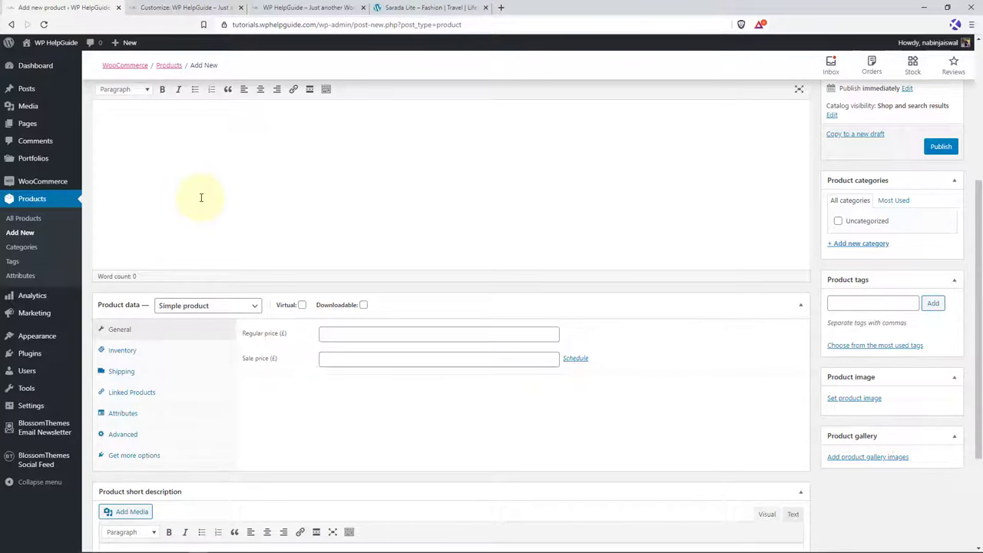
pyautogui.scroll(1, 201, 197)
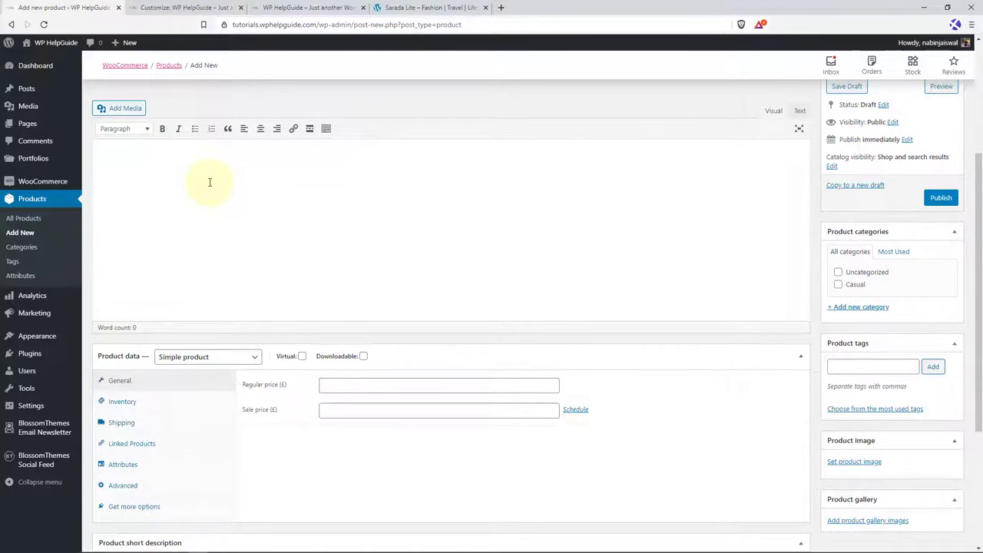
pyautogui.scroll(2, 209, 182)
# - Name the product 'Blue Dress', paste its description, and set regular price 79 and sale price 59
pyautogui.write('Blue Dress')
pyautogui.click(230, 261)
pyautogui.write('Synergistically reintermediate wireless customer service whereas transparent convergence. Synergistically reconceptualize just in time e-markets after fully tested e-commerce. Quickly brand dynamic expertise vis-a-vis error-free results. Proactively cultivate robust methodologies through ethical technology. Enthusiastically pursue intuitive technologies via enabled initiatives.')
pyautogui.scroll(-3, 346, 307)
pyautogui.click(414, 334)
pyautogui.write('79')
pyautogui.click(345, 359)
pyautogui.write('59')
# - Add a new Top Wear category, set the dress photo as product image, and publish
pyautogui.click(858, 255)
pyautogui.write('Top Wear')
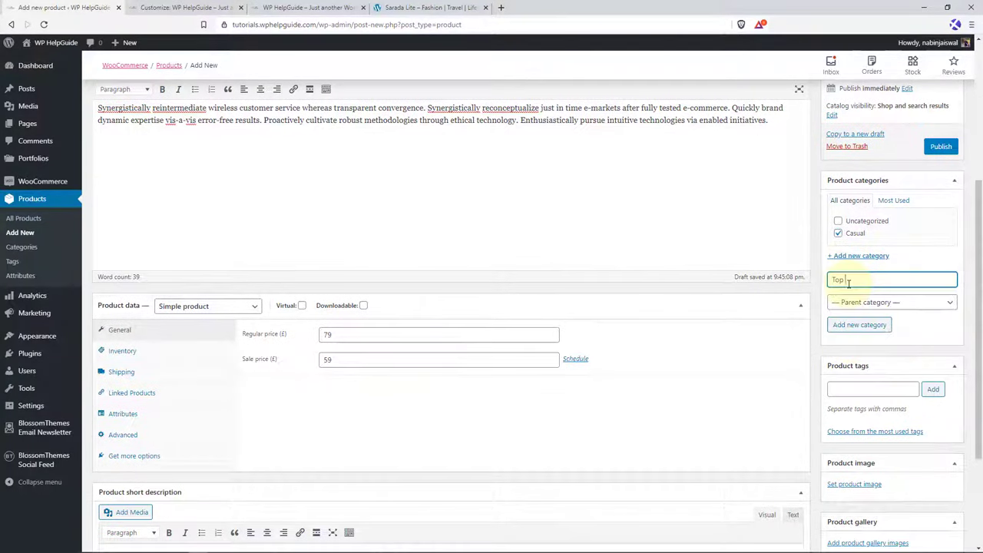
pyautogui.click(847, 325)
pyautogui.scroll(-3, 853, 338)
pyautogui.click(854, 337)
pyautogui.click(448, 244)
pyautogui.click(926, 522)
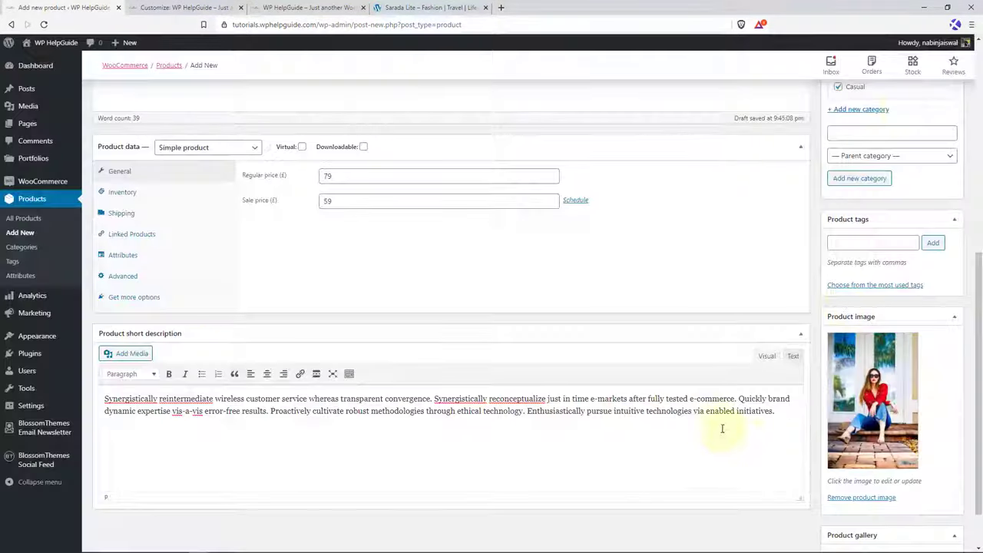
pyautogui.scroll(5, 538, 307)
pyautogui.click(939, 298)
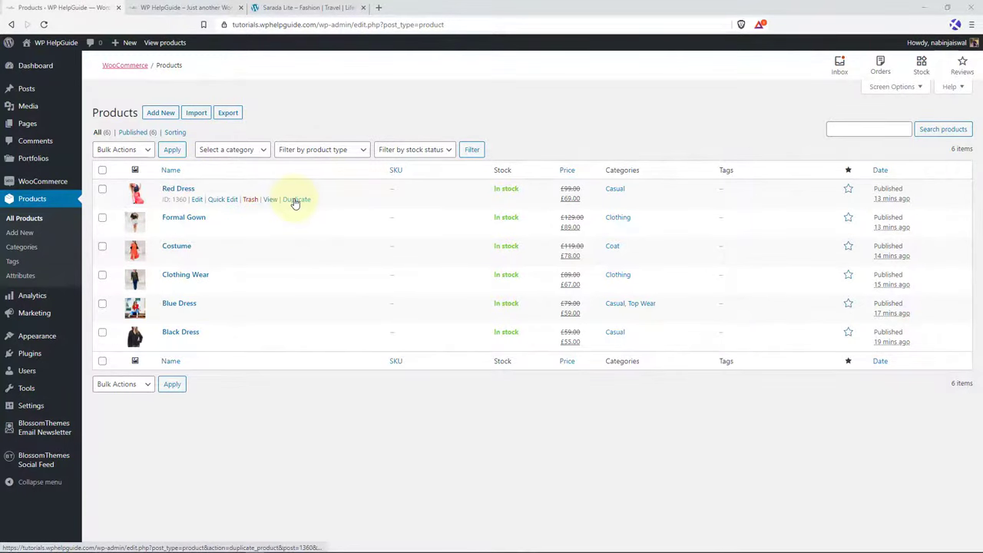
# - Create and publish a new page titled 'Shop'
pyautogui.moveTo(54, 132)
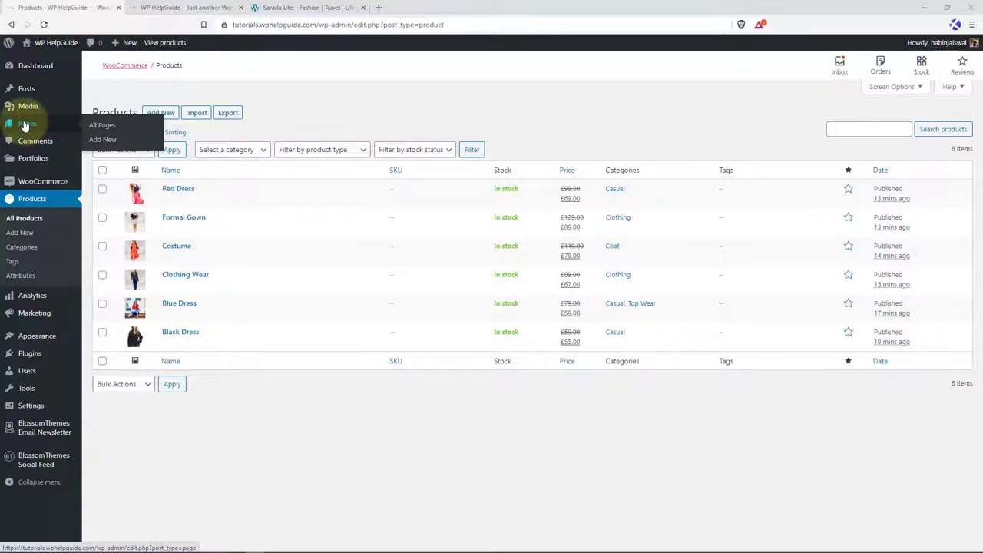
pyautogui.click(104, 140)
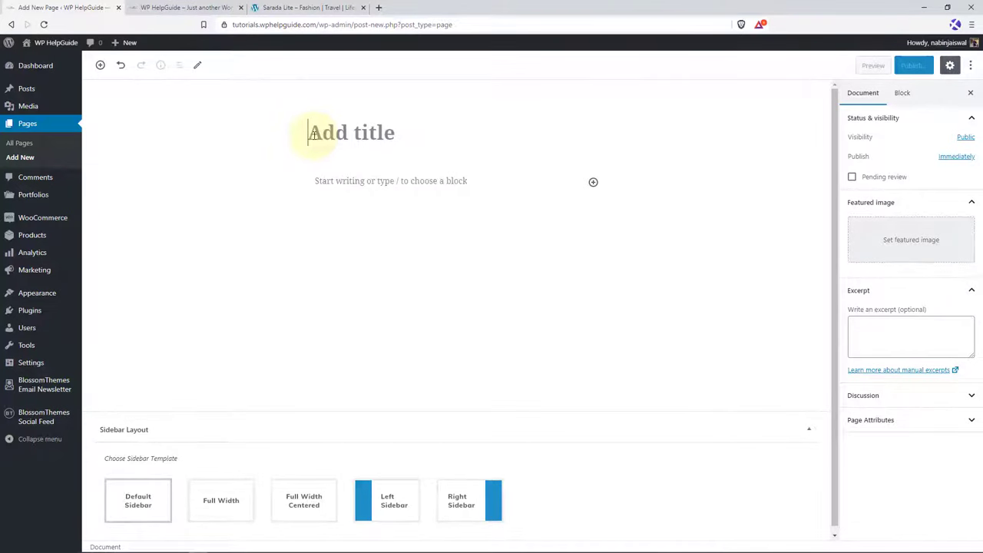
pyautogui.write('Shop')
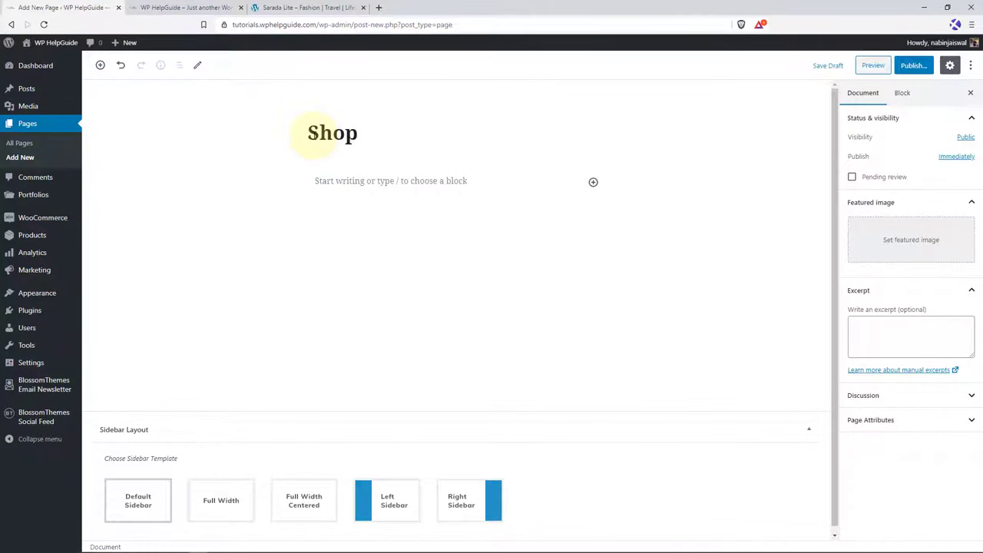
pyautogui.click(916, 65)
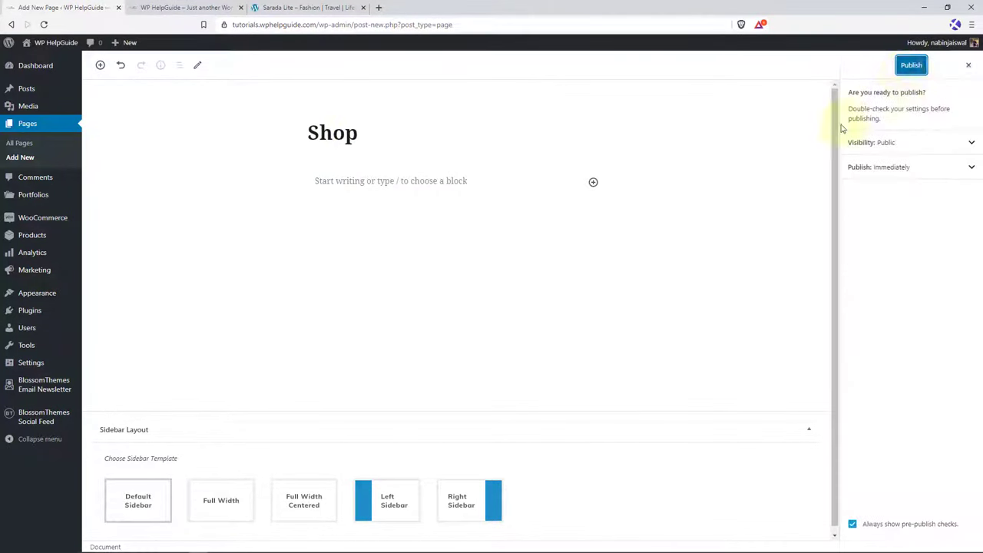
pyautogui.click(921, 65)
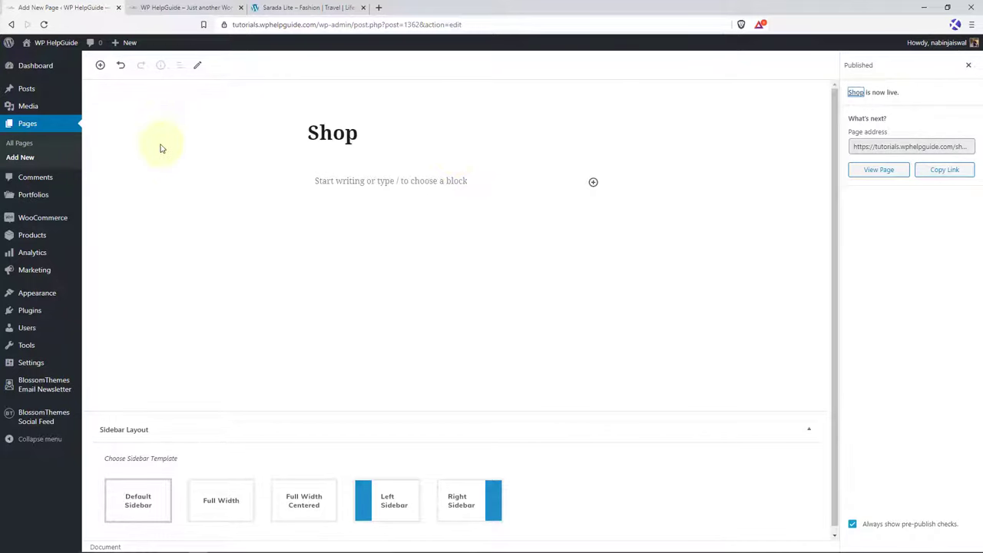
pyautogui.click(14, 156)
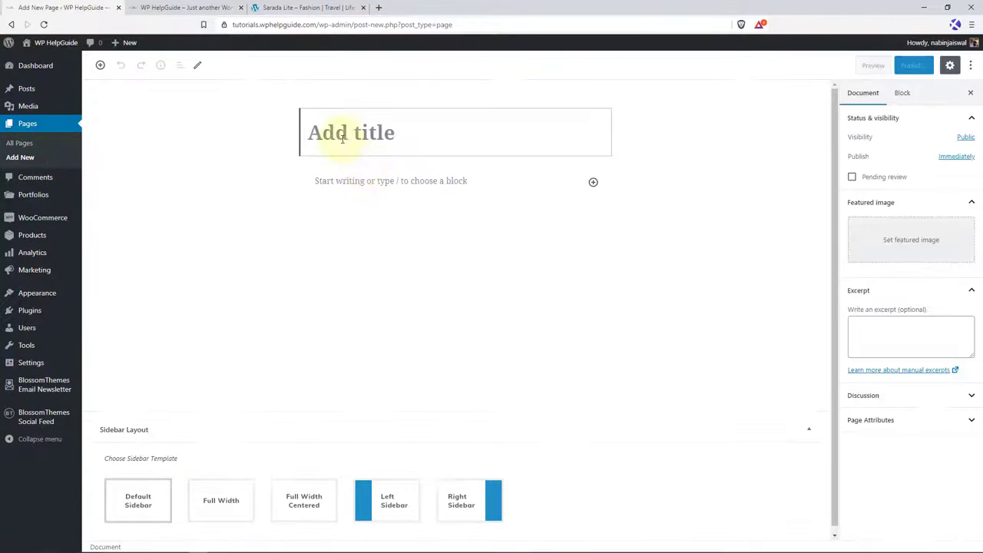
# - Title the new page 'Cart' and start typing the [woocommerce_cart] shortcode into its body
pyautogui.write('Cart')
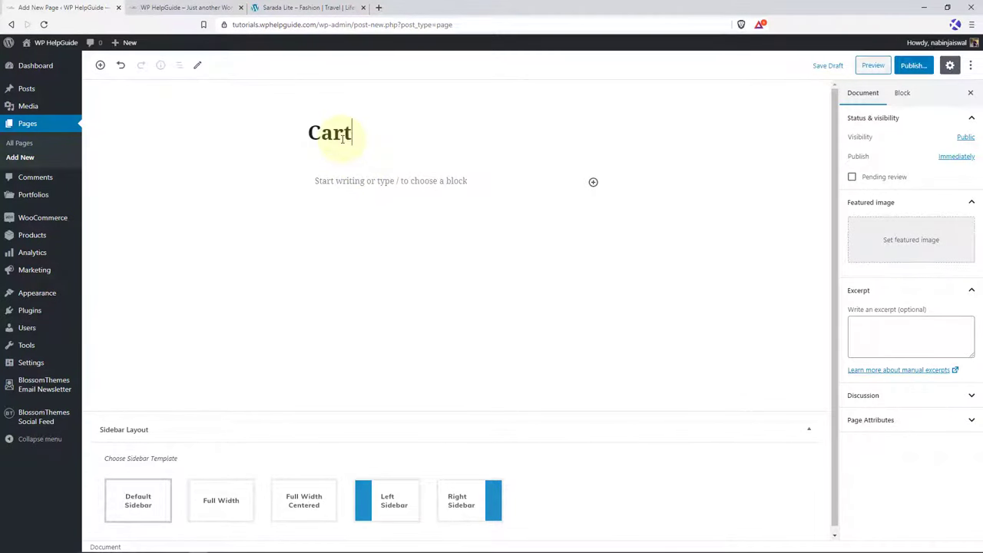
pyautogui.click(325, 184)
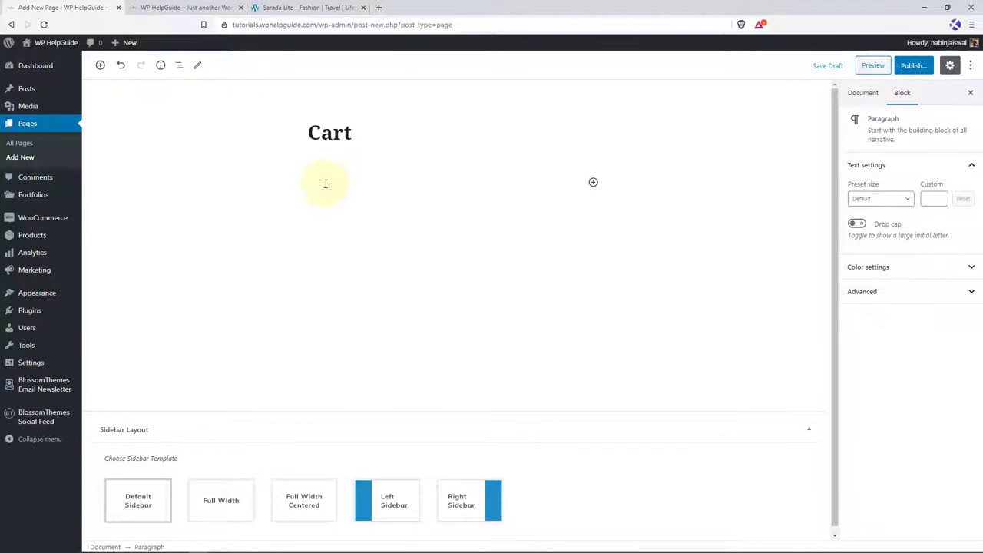
pyautogui.write('[woo')
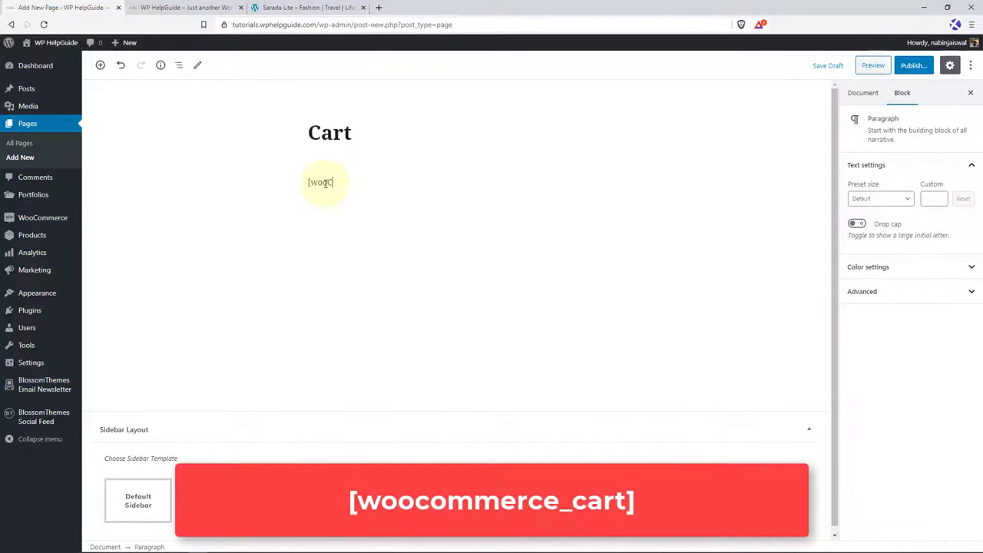
pyautogui.write('ccommerce_cart')
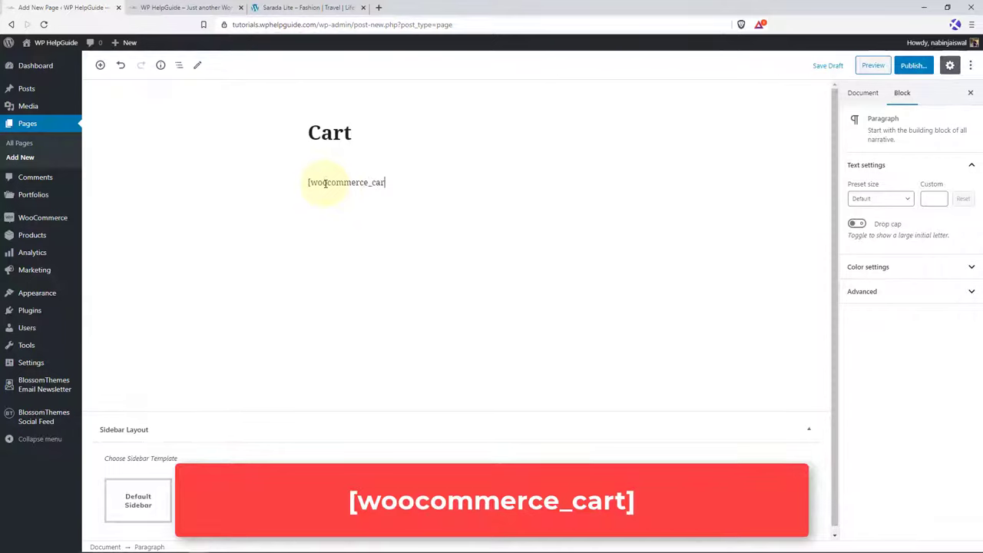
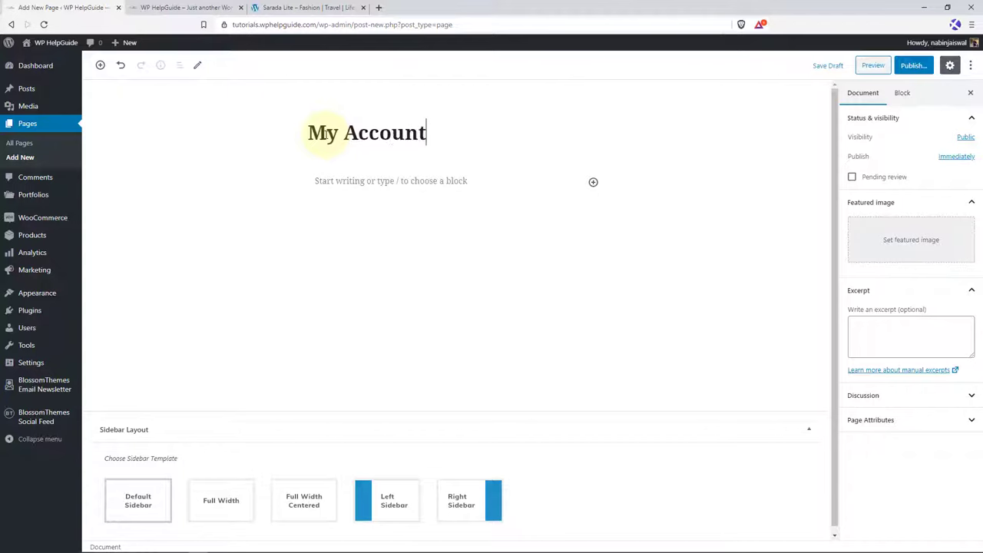
# - Enter the [woocommerce_my_account] shortcode in the My Account page body and publish it
pyautogui.click(321, 181)
pyautogui.write('[woocommerce_my_account')
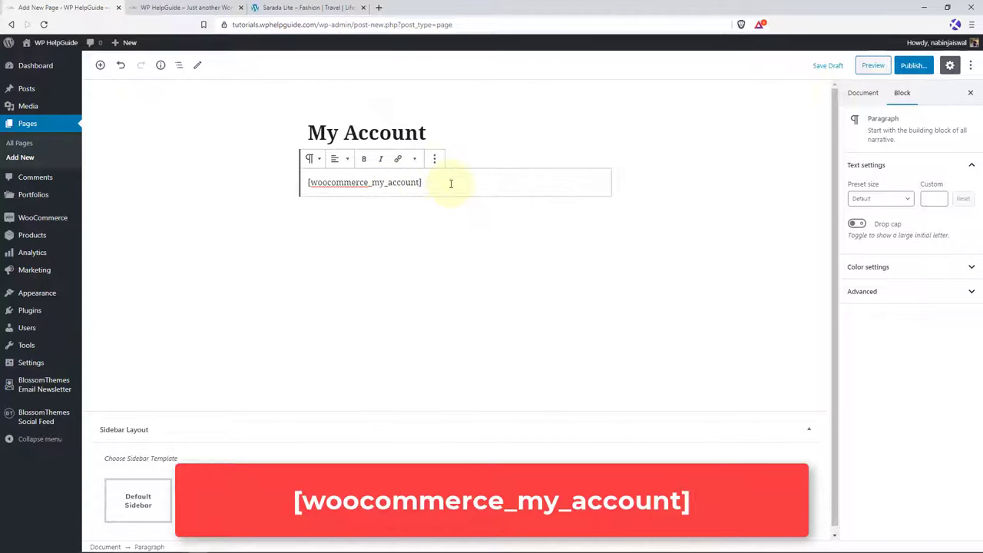
pyautogui.click(913, 68)
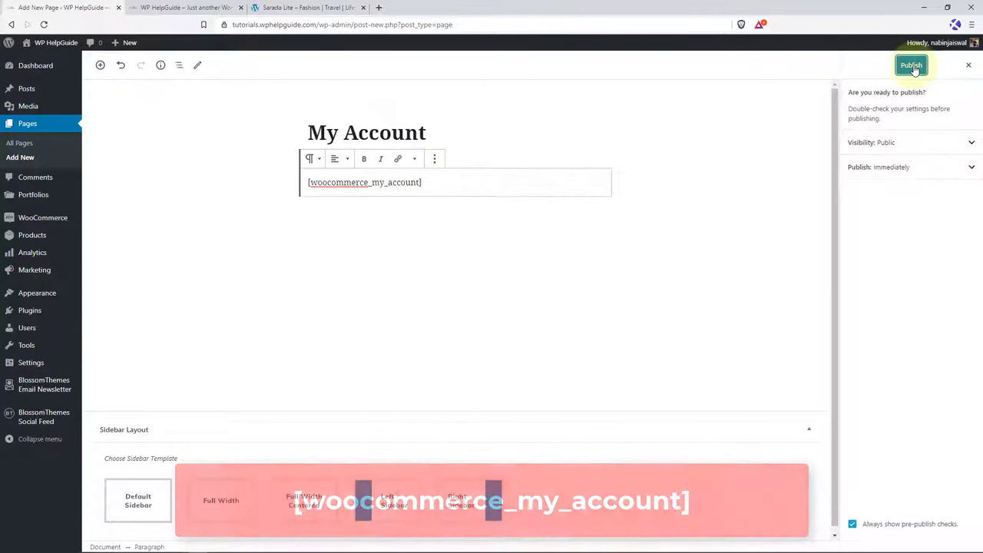
pyautogui.click(912, 68)
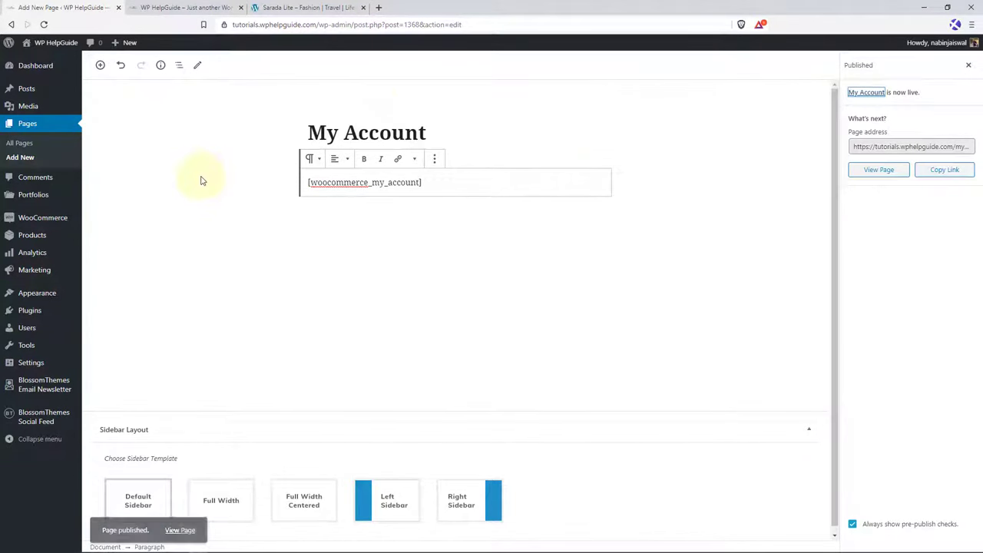
# - Choose Shop as the shop page in WooCommerce Products settings and save
pyautogui.moveTo(29, 219)
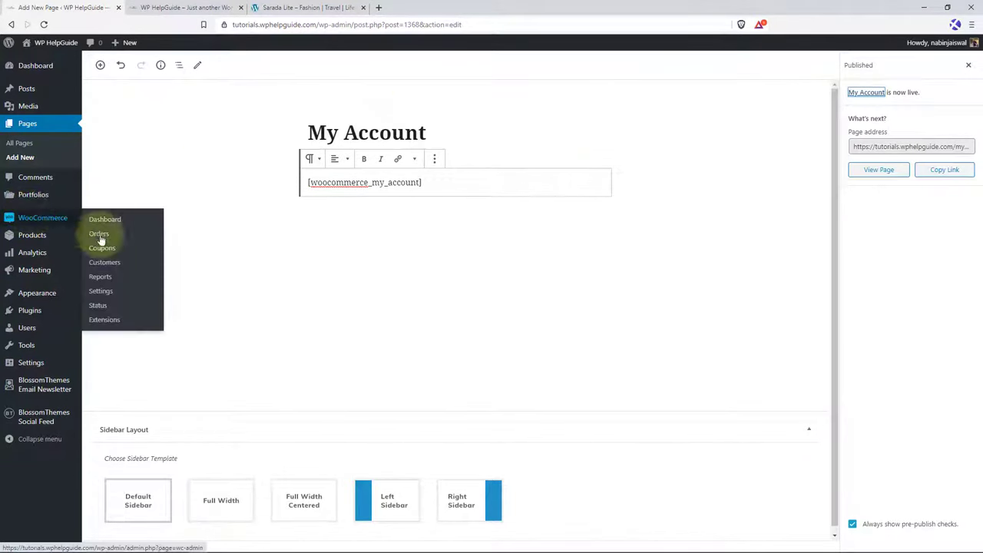
pyautogui.click(115, 292)
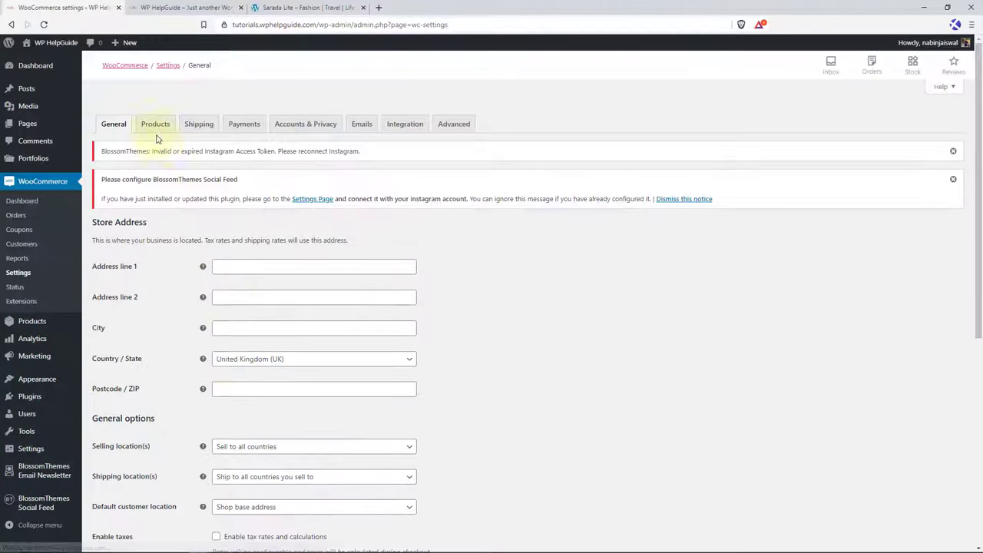
pyautogui.click(154, 126)
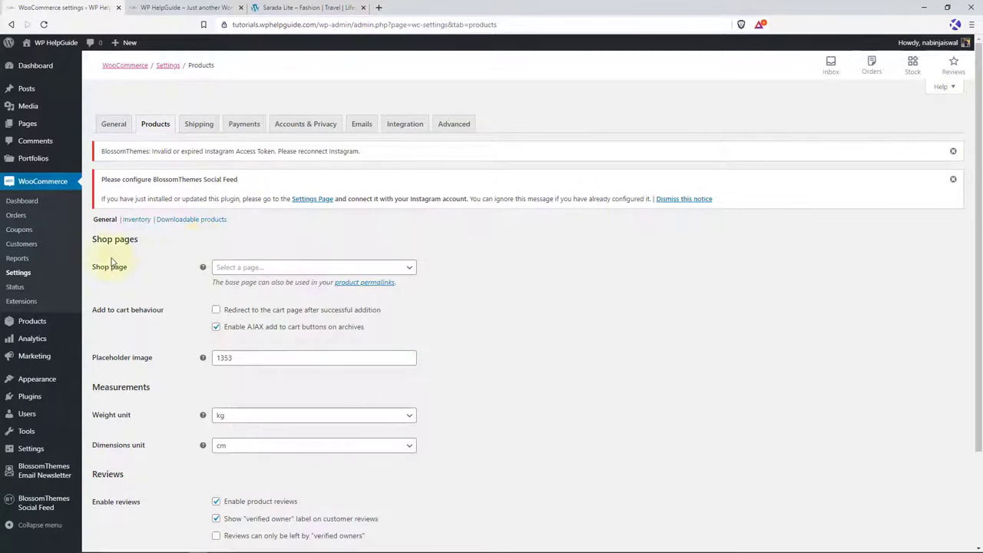
pyautogui.click(361, 270)
pyautogui.click(274, 301)
pyautogui.scroll(-3, 282, 377)
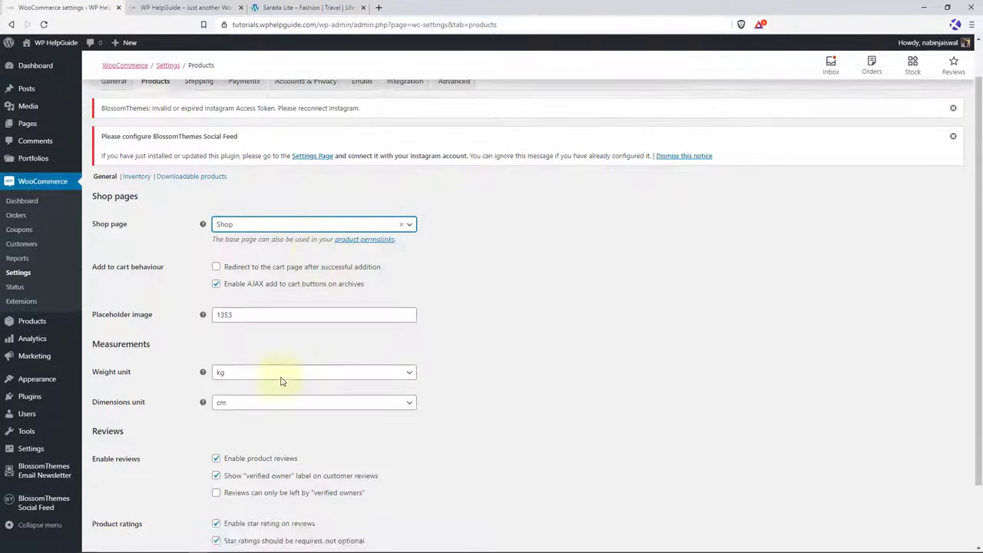
pyautogui.click(116, 505)
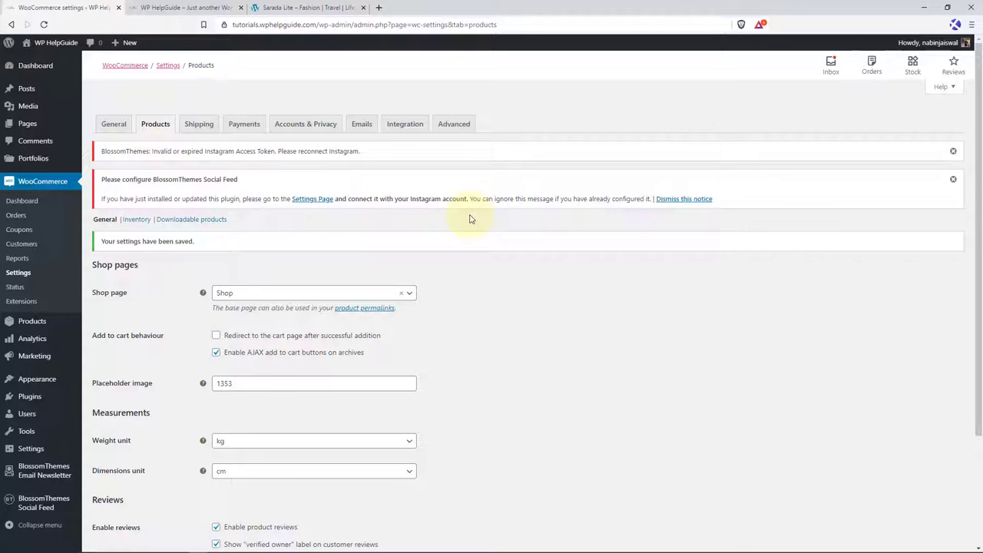
pyautogui.click(453, 125)
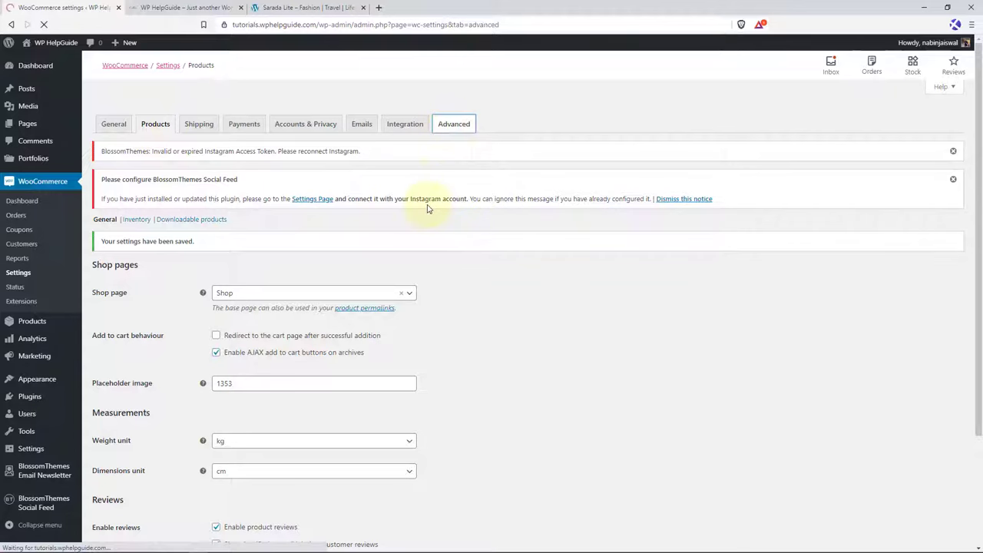
# - Assign the Cart, Checkout and My Account pages, leave terms and conditions unset, and save
pyautogui.click(298, 286)
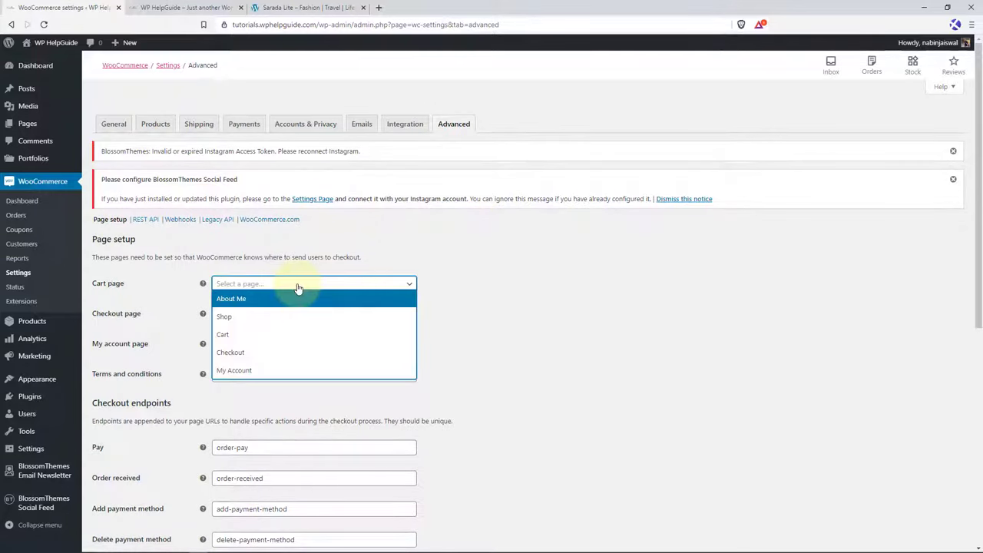
pyautogui.click(259, 341)
pyautogui.click(331, 319)
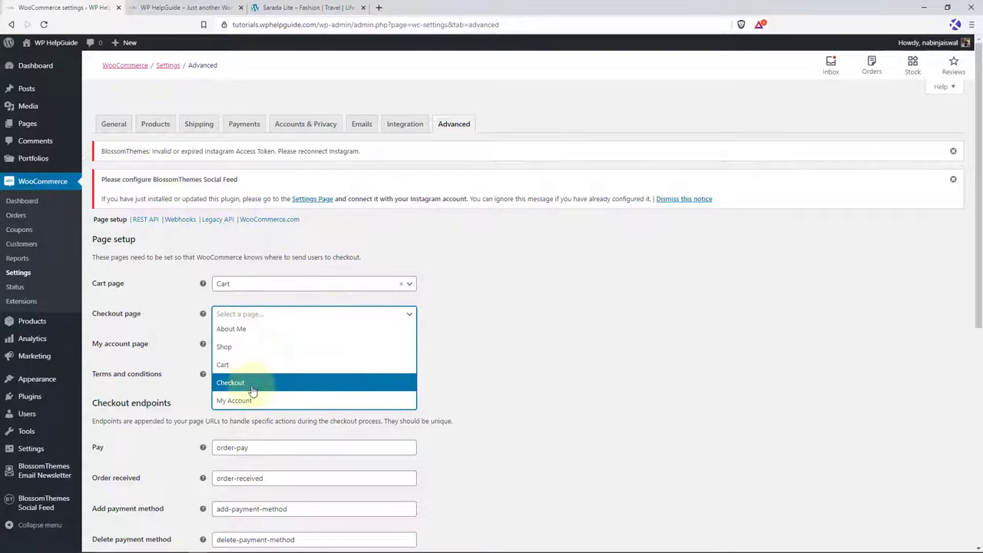
pyautogui.click(254, 383)
pyautogui.click(288, 348)
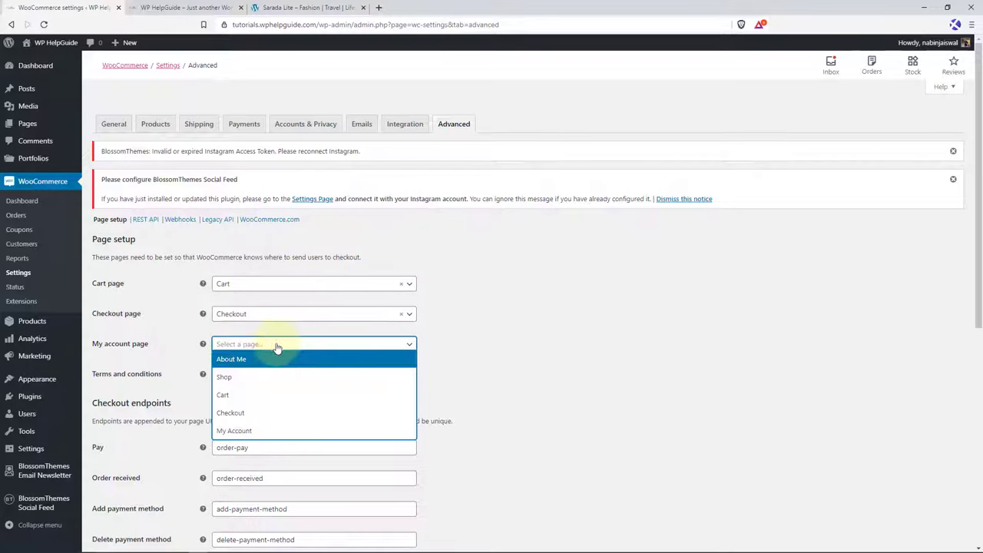
pyautogui.click(265, 433)
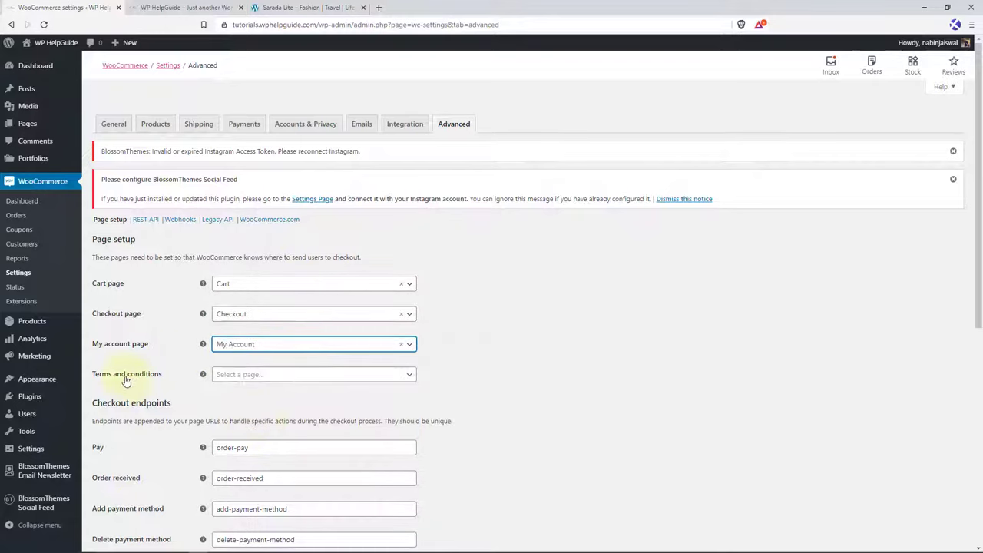
pyautogui.click(303, 376)
pyautogui.click(543, 348)
pyautogui.scroll(-4, 542, 348)
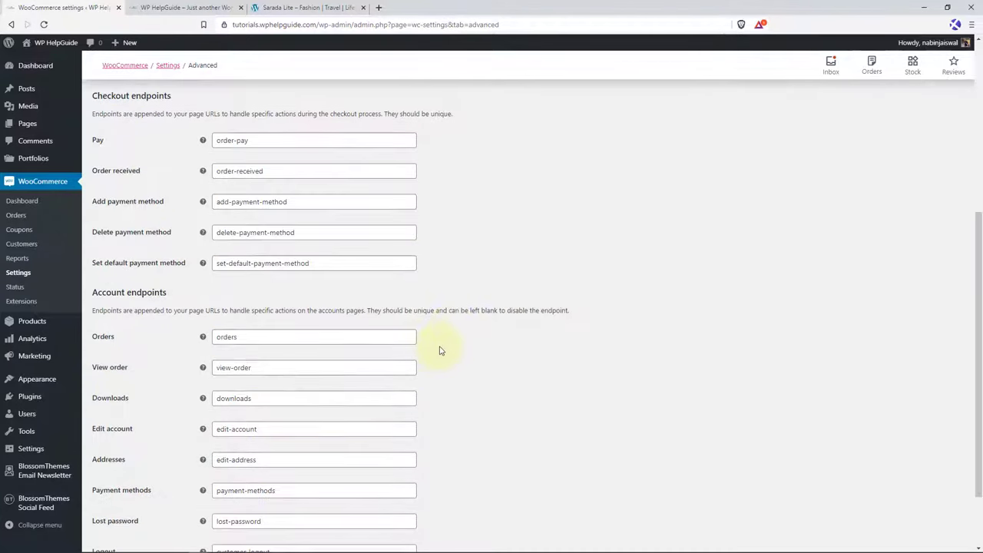
pyautogui.scroll(-1, 479, 314)
pyautogui.click(107, 499)
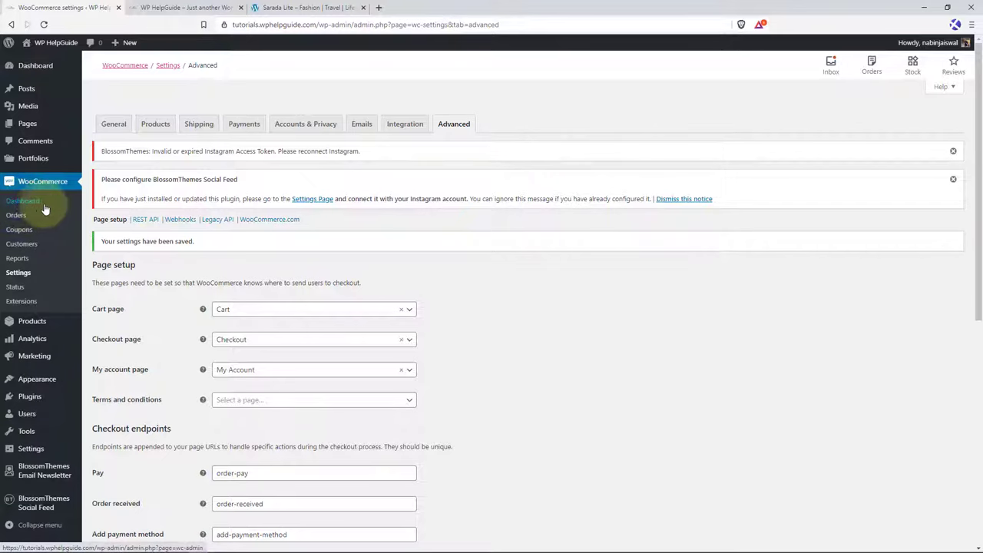
# - Load the Secondary Menu in the menu editor
pyautogui.moveTo(46, 380)
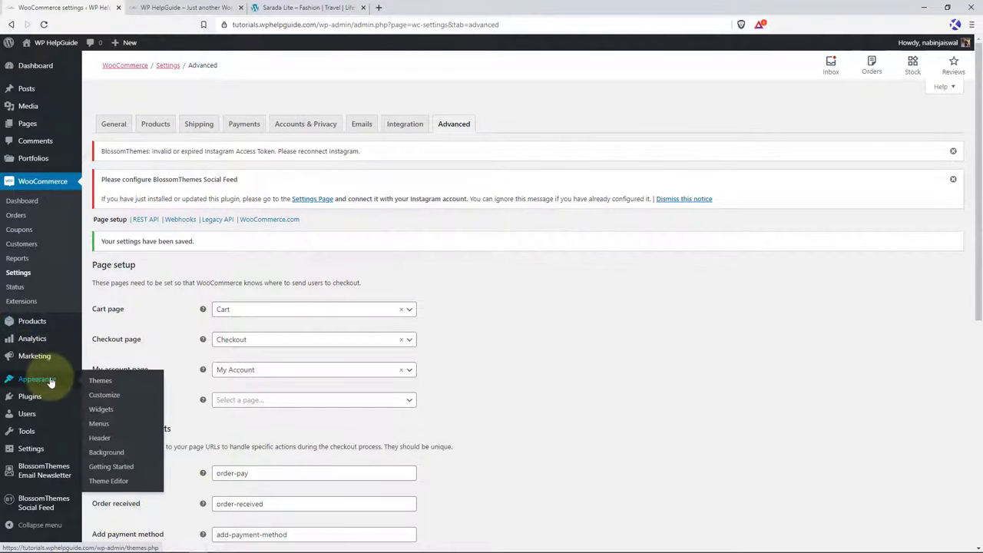
pyautogui.click(104, 427)
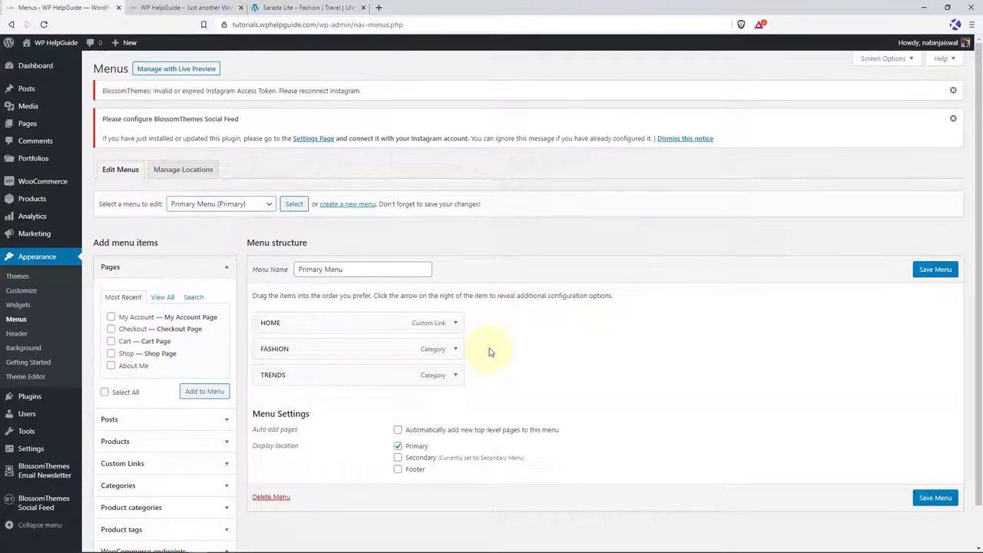
pyautogui.click(248, 212)
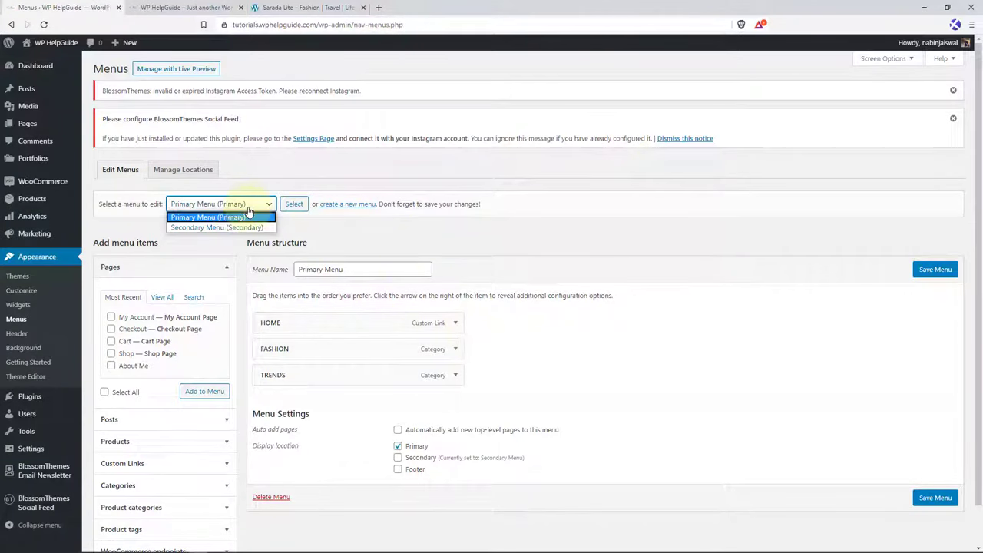
pyautogui.click(192, 229)
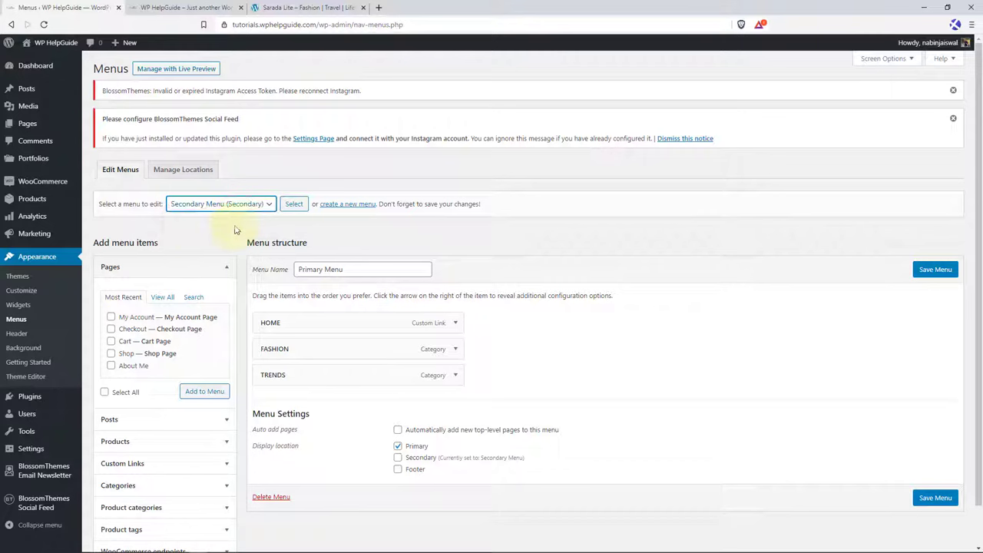
pyautogui.click(294, 203)
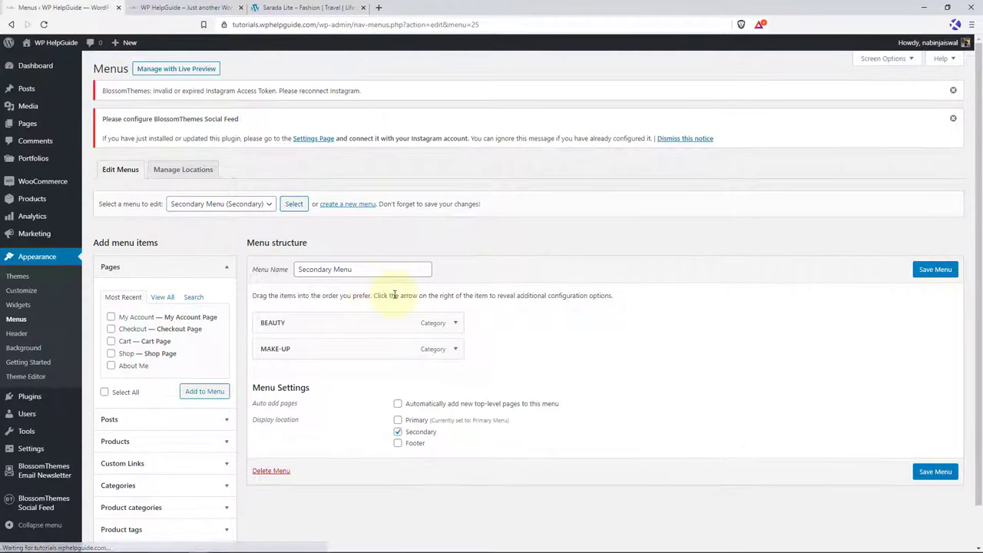
# - Add the Shop, Cart, Checkout and My Account pages, nesting Cart under Shop
pyautogui.click(112, 354)
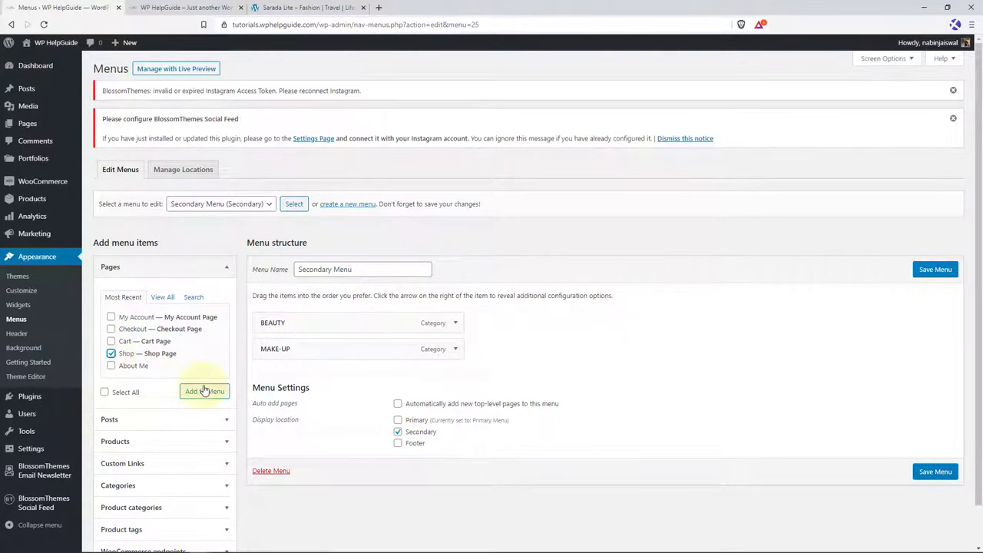
pyautogui.click(205, 391)
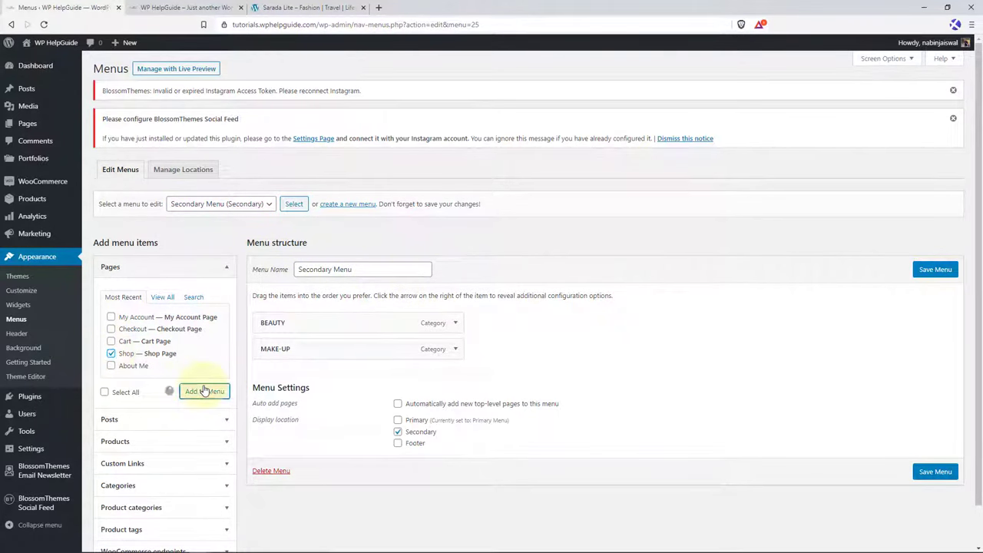
pyautogui.click(112, 341)
pyautogui.click(111, 329)
pyautogui.click(111, 317)
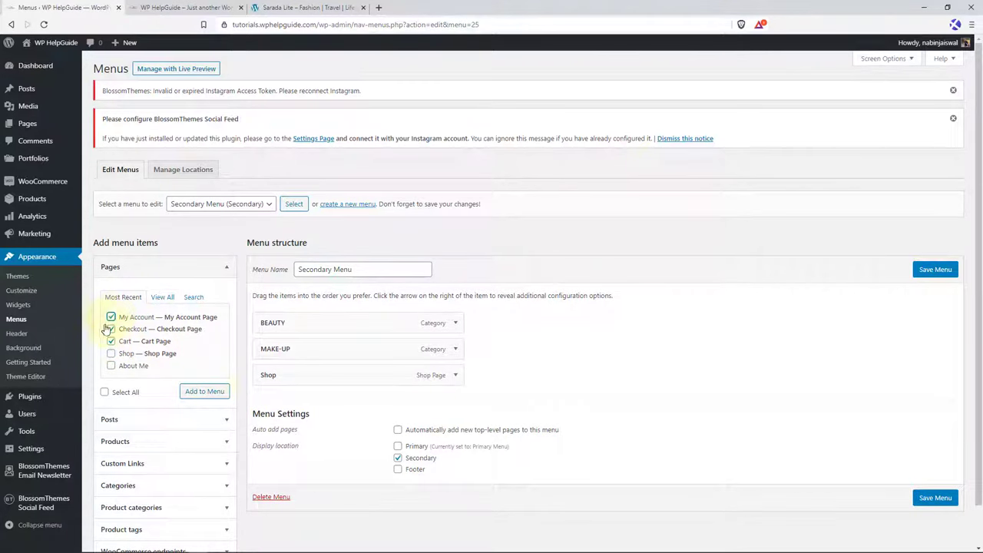
pyautogui.click(206, 388)
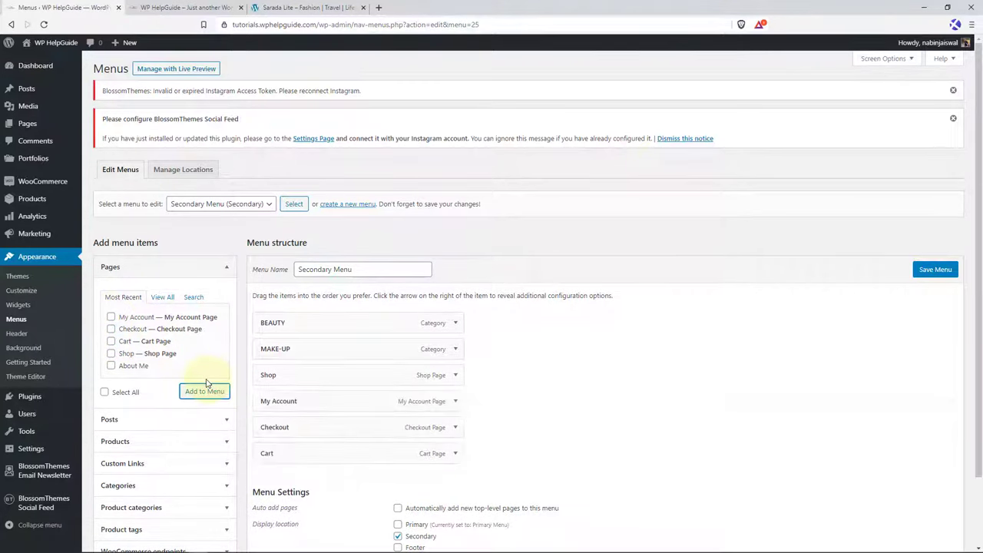
pyautogui.moveTo(277, 454); pyautogui.dragTo(289, 432)
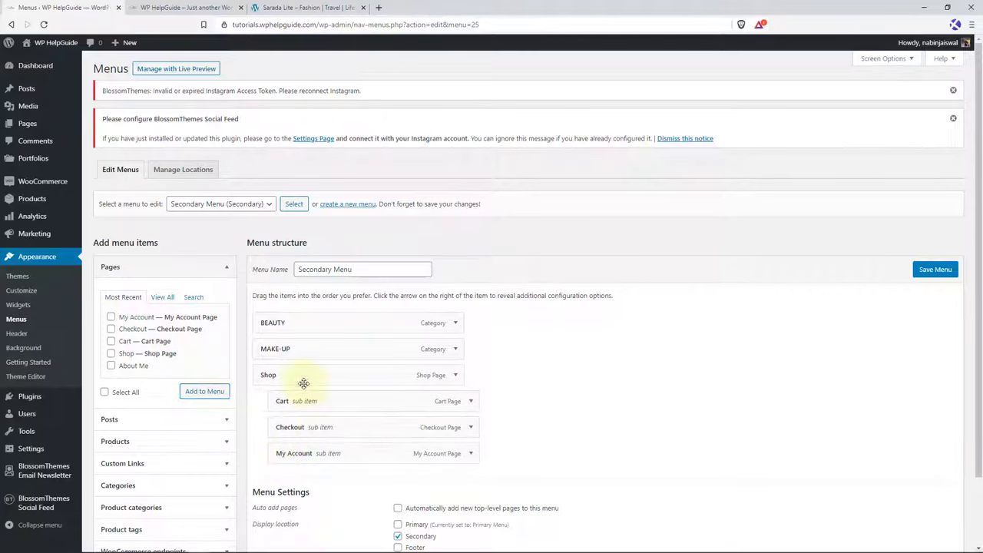
# - Rename the Shop and Cart navigation labels to SHOP and CART
pyautogui.click(456, 374)
pyautogui.doubleClick(271, 410)
pyautogui.moveTo(271, 410)
pyautogui.mouseDown()
pyautogui.moveTo(257, 415)
pyautogui.moveTo(261, 407)
pyautogui.mouseUp()
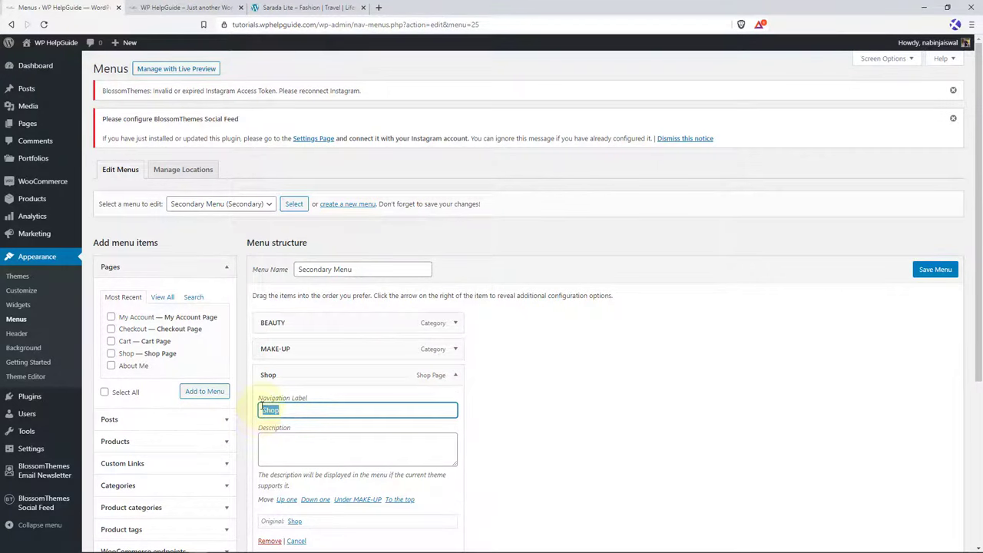
pyautogui.write('SHOP')
pyautogui.click(456, 375)
pyautogui.click(471, 401)
pyautogui.doubleClick(281, 432)
pyautogui.write('CART')
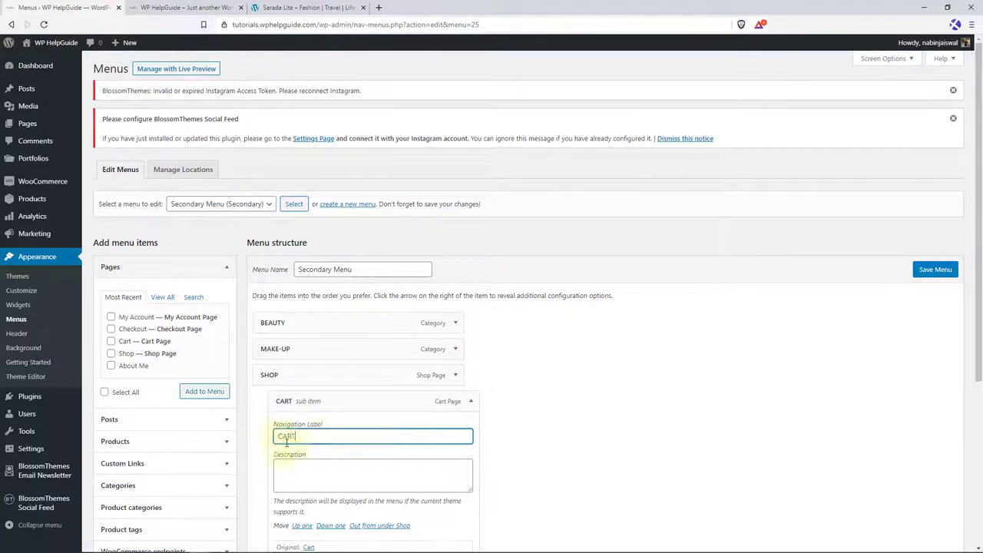
# - Rename the Checkout and My Account labels to CHECKOUT and MY ACCOUNT, then save the menu
pyautogui.click(471, 428)
pyautogui.doubleClick(292, 462)
pyautogui.write('CHECKOUT')
pyautogui.click(471, 427)
pyautogui.click(471, 453)
pyautogui.tripleClick(300, 488)
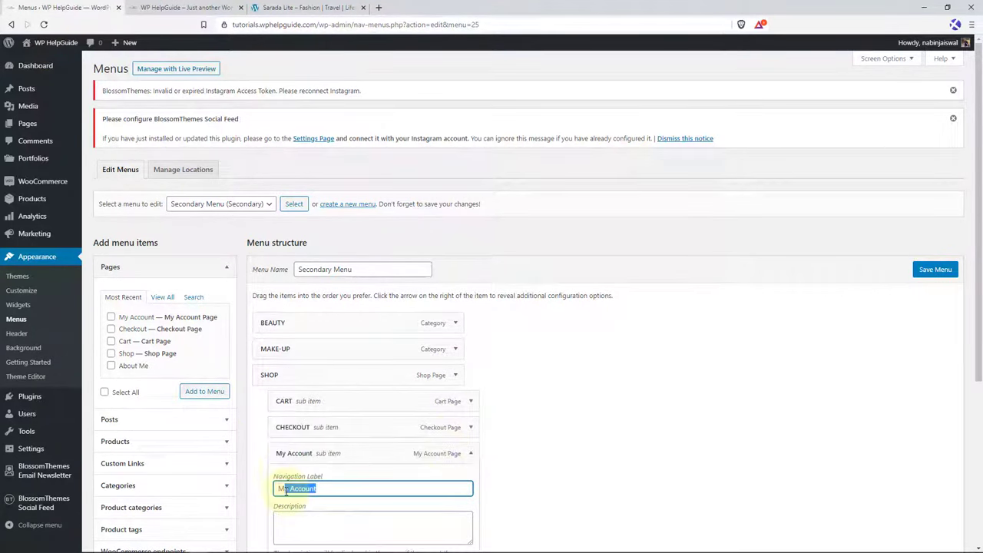
pyautogui.write('MY ACCOUNT')
pyautogui.click(471, 453)
pyautogui.scroll(-2, 474, 418)
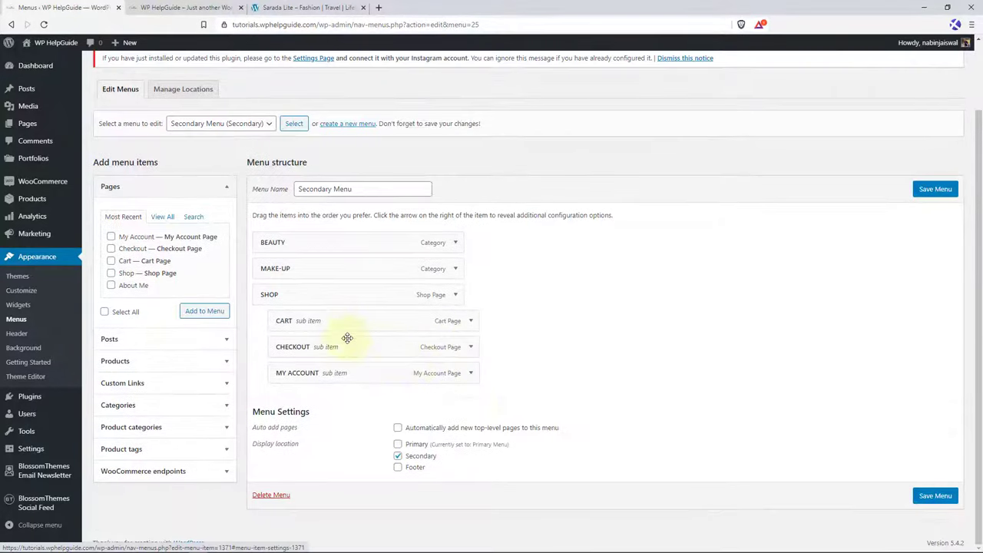
pyautogui.click(935, 496)
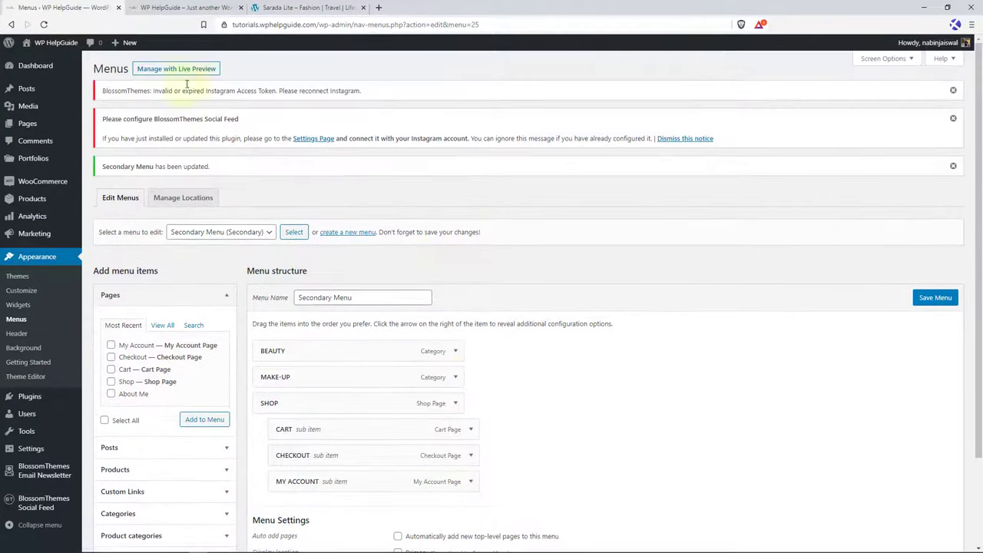
# - Reload the live site to view the new SHOP menu
pyautogui.click(158, 7)
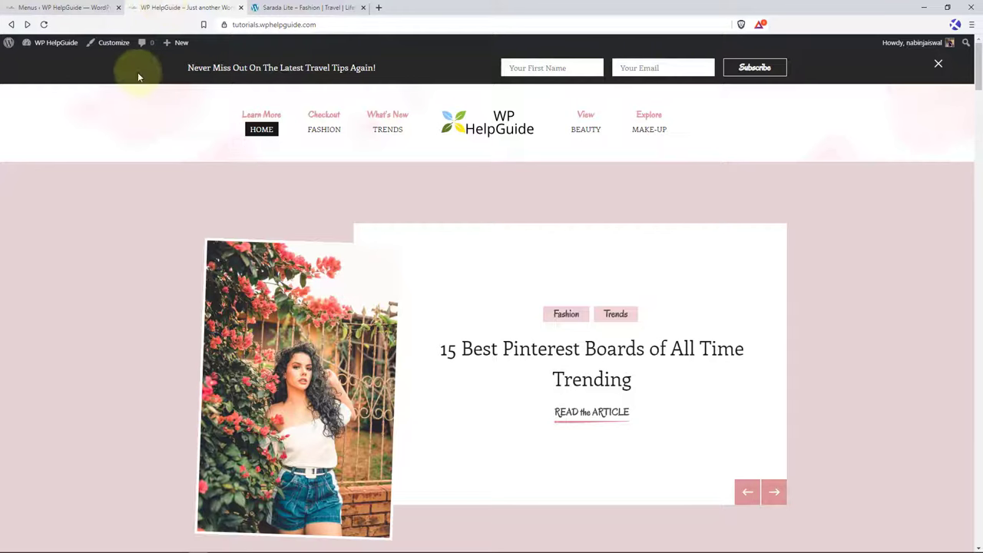
pyautogui.click(43, 24)
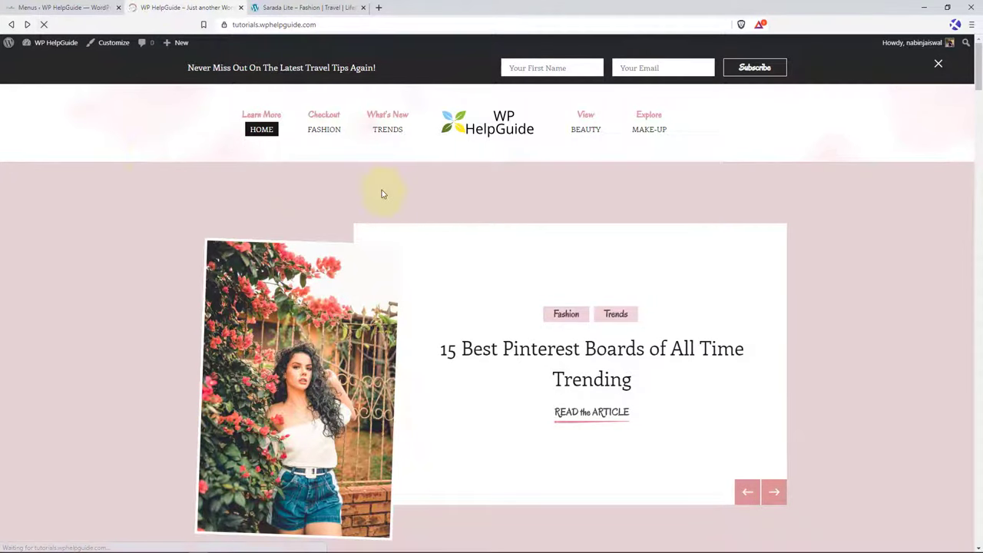
pyautogui.moveTo(708, 124)
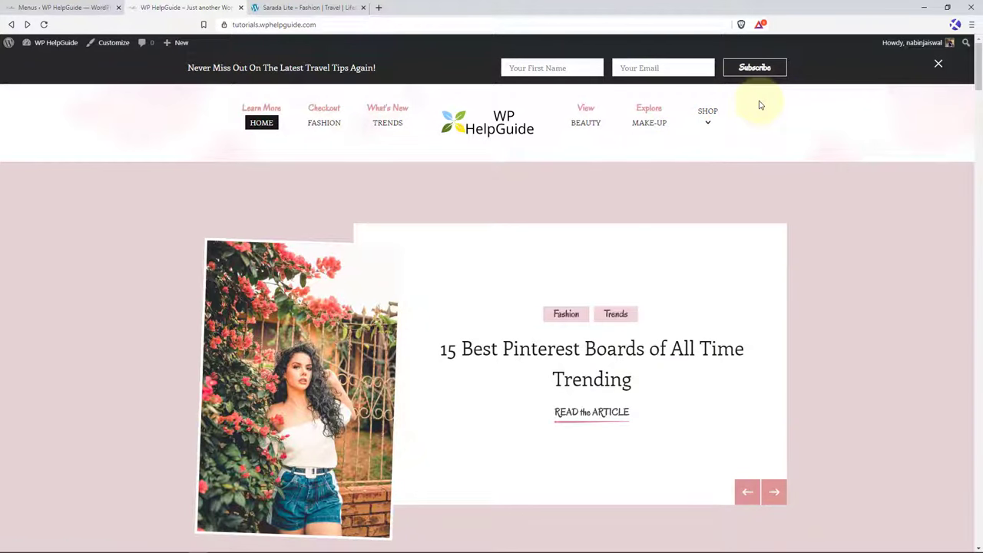
# - Give SHOP the description 'My Mercandise', save the menu, and reload the live site
pyautogui.click(59, 6)
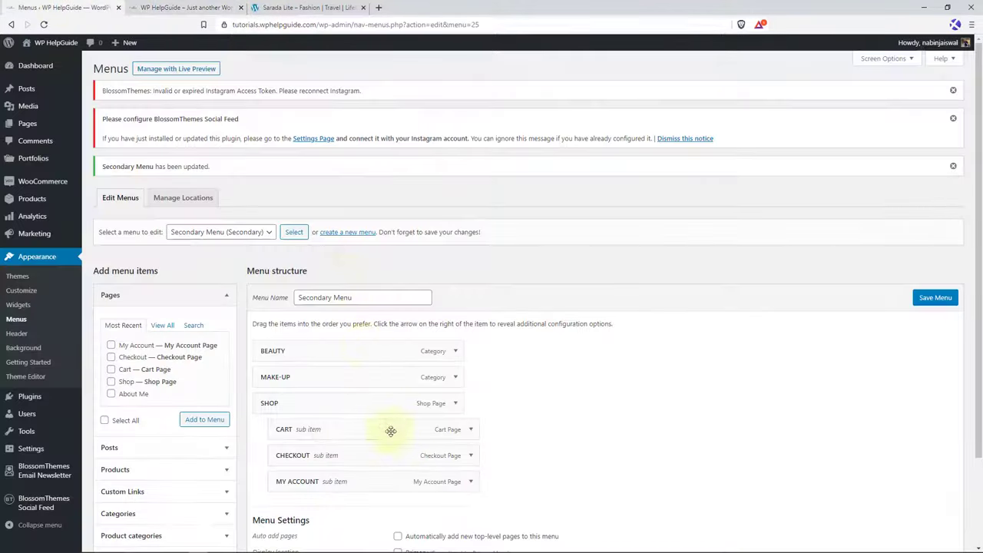
pyautogui.click(455, 404)
pyautogui.click(321, 472)
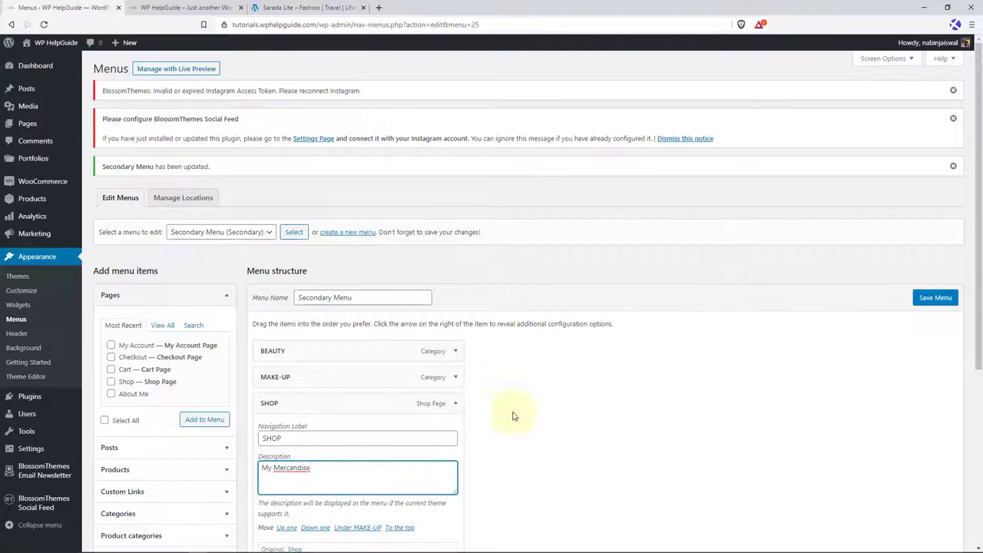
pyautogui.click(456, 403)
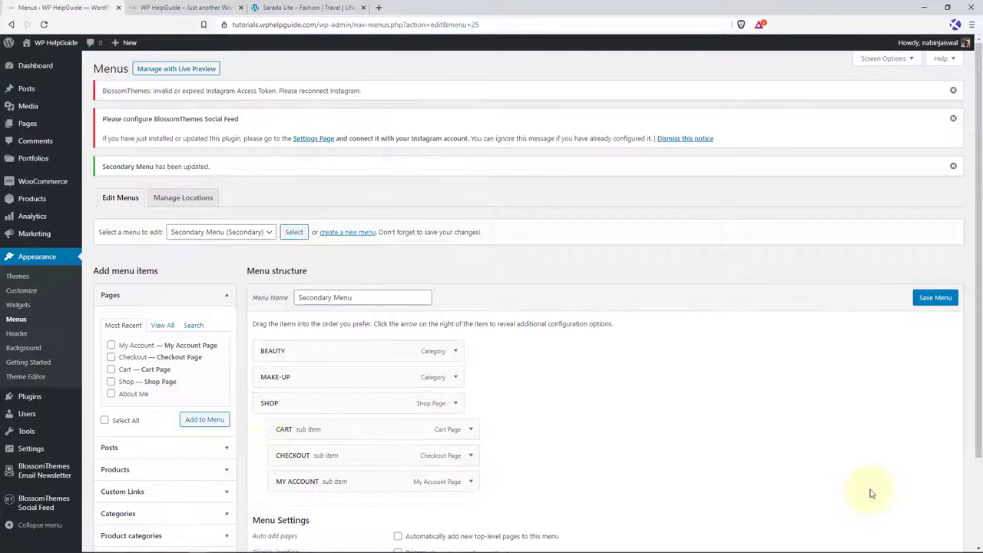
pyautogui.scroll(-2, 873, 496)
pyautogui.click(936, 495)
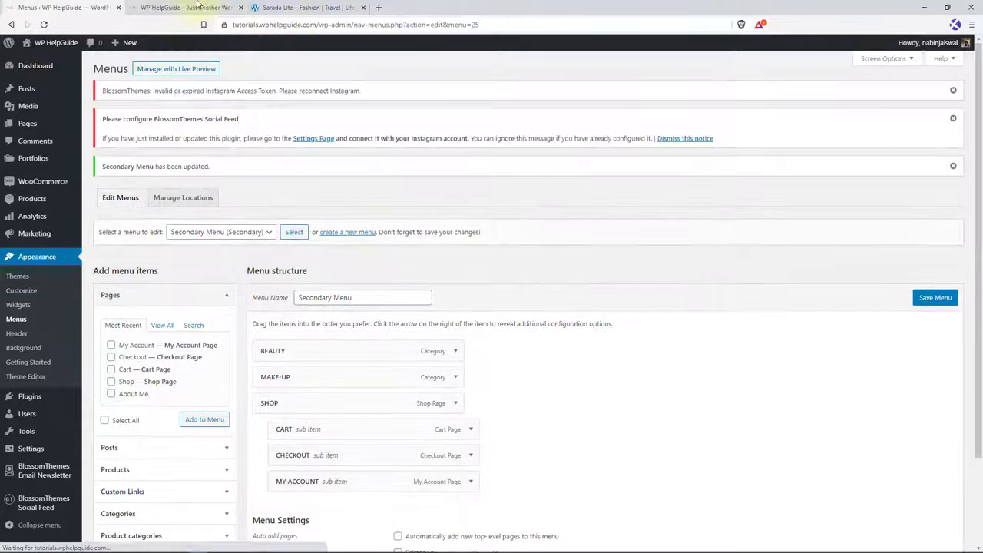
pyautogui.click(184, 7)
pyautogui.click(44, 23)
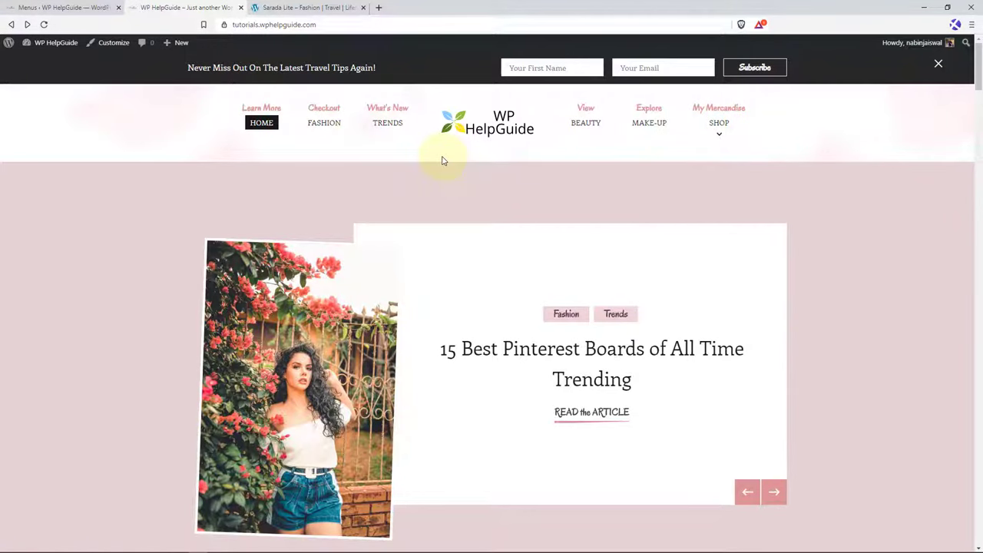
# - Add a Products widget to the Shop Section in the Customizer
pyautogui.click(111, 48)
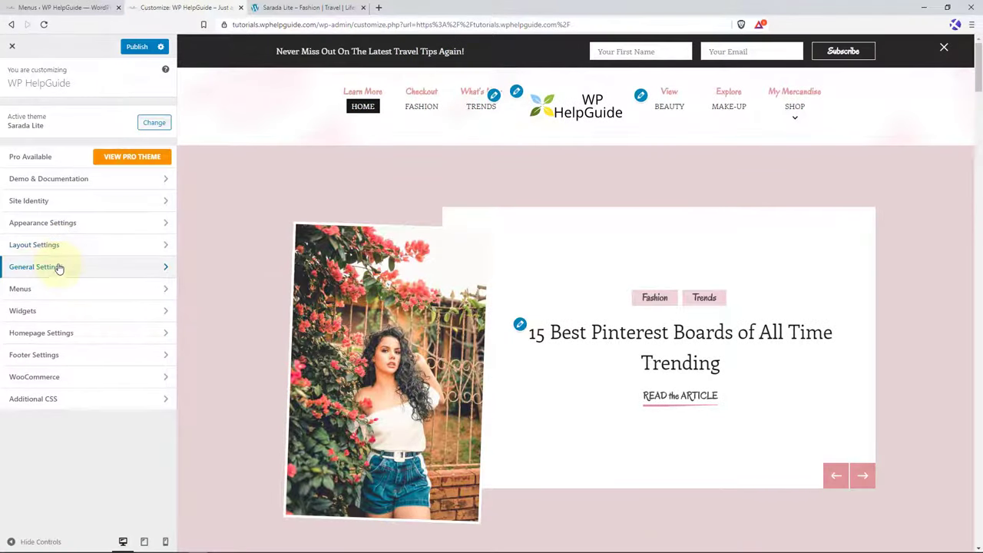
pyautogui.click(59, 267)
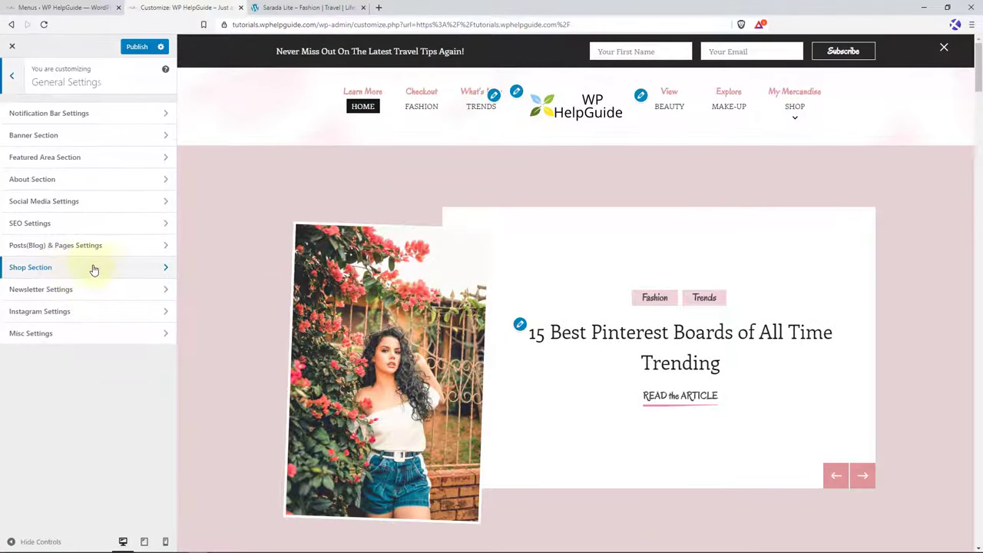
pyautogui.click(31, 267)
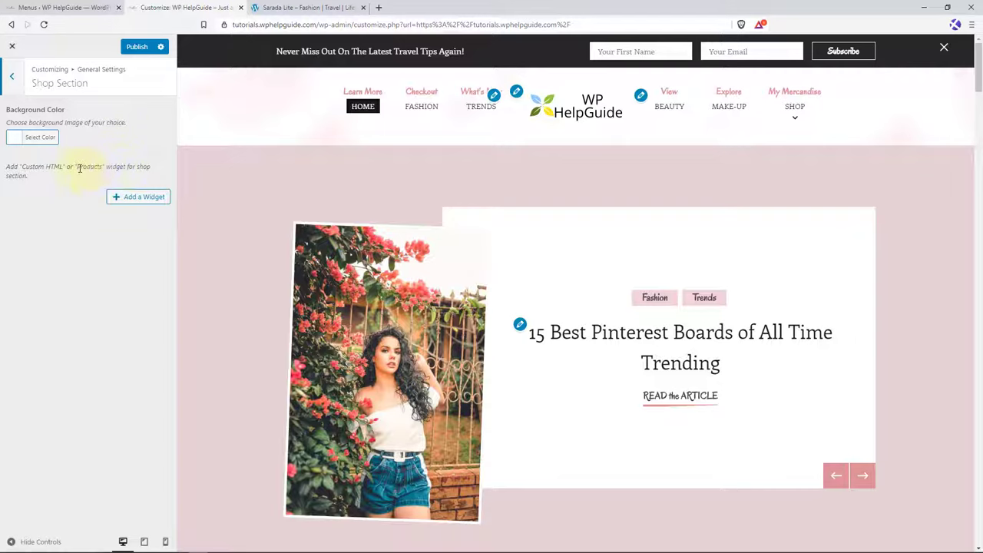
pyautogui.click(161, 197)
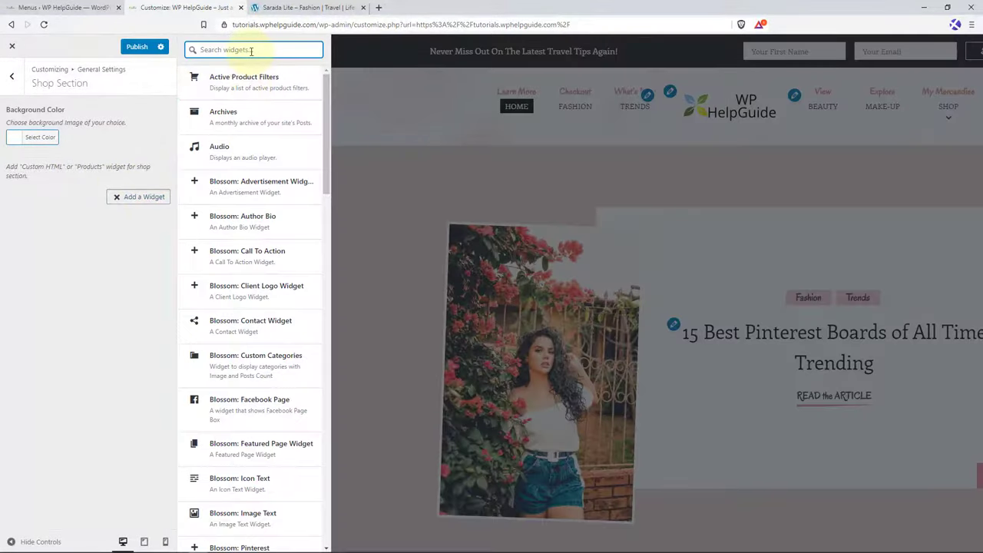
pyautogui.write('products')
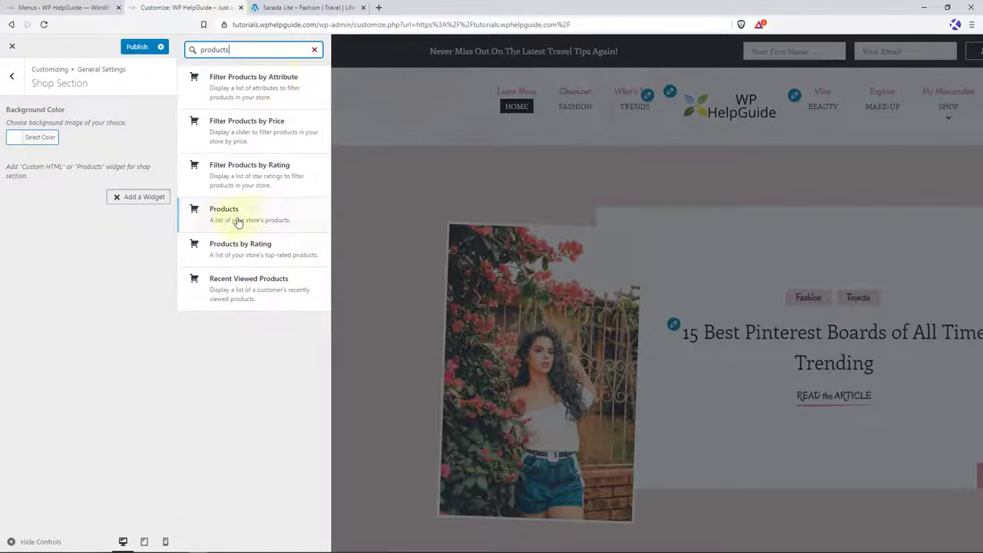
pyautogui.click(269, 219)
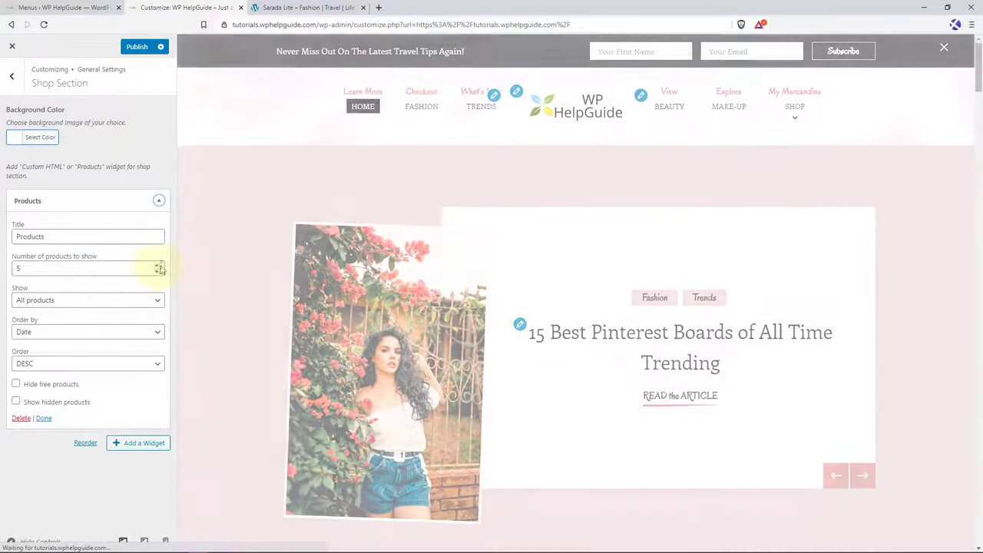
# - Set the widget to 4 products, all products, ordered by date, titled 'My Wardrobe Collections'
pyautogui.click(156, 270)
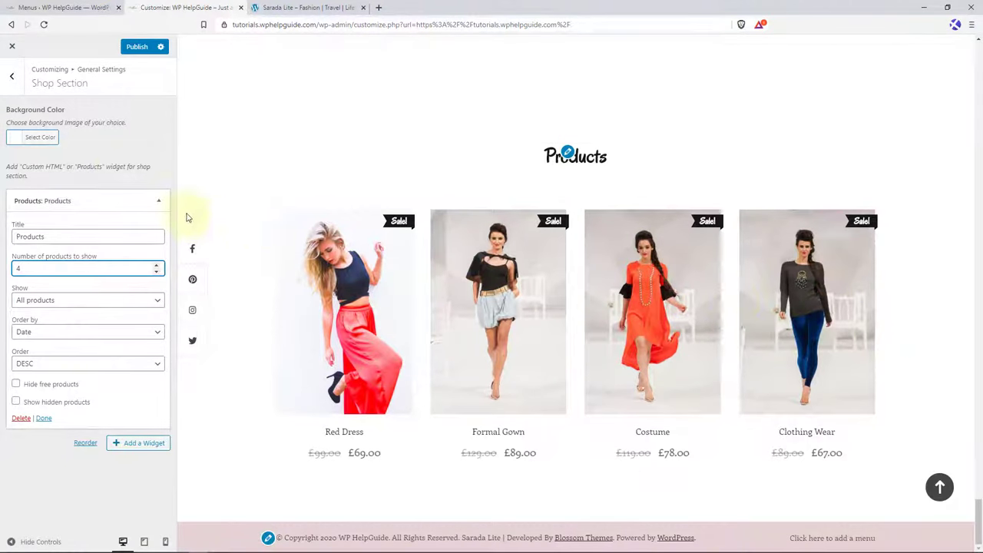
pyautogui.click(103, 232)
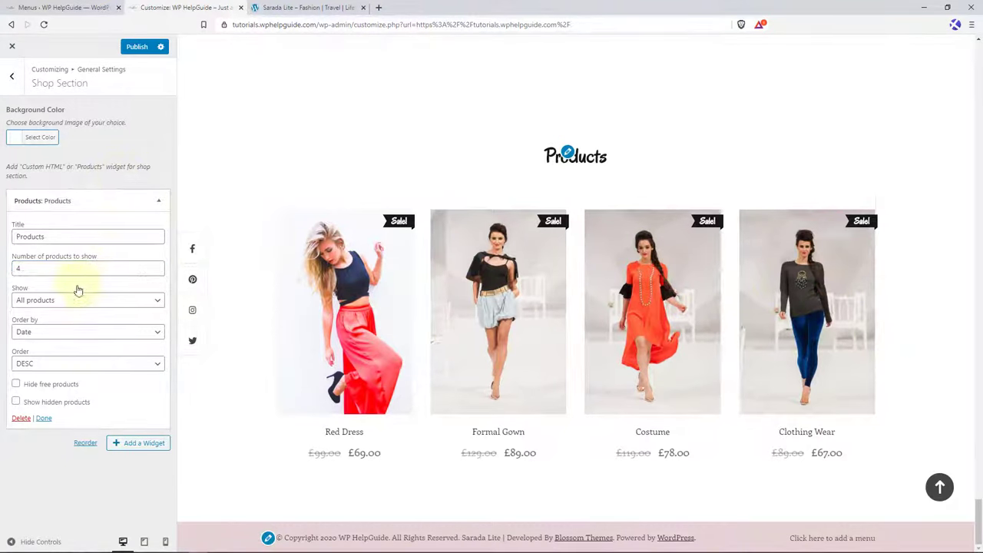
pyautogui.click(157, 305)
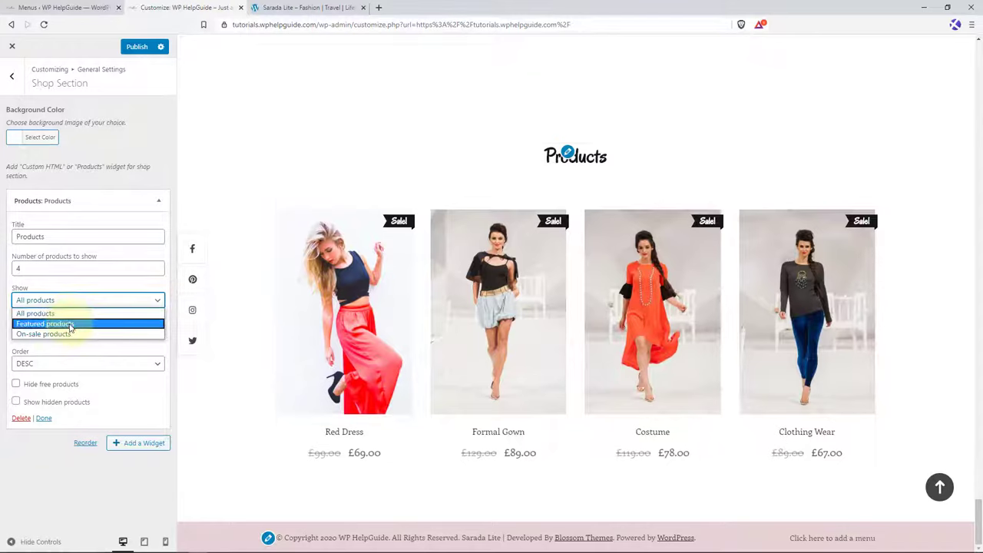
pyautogui.click(146, 291)
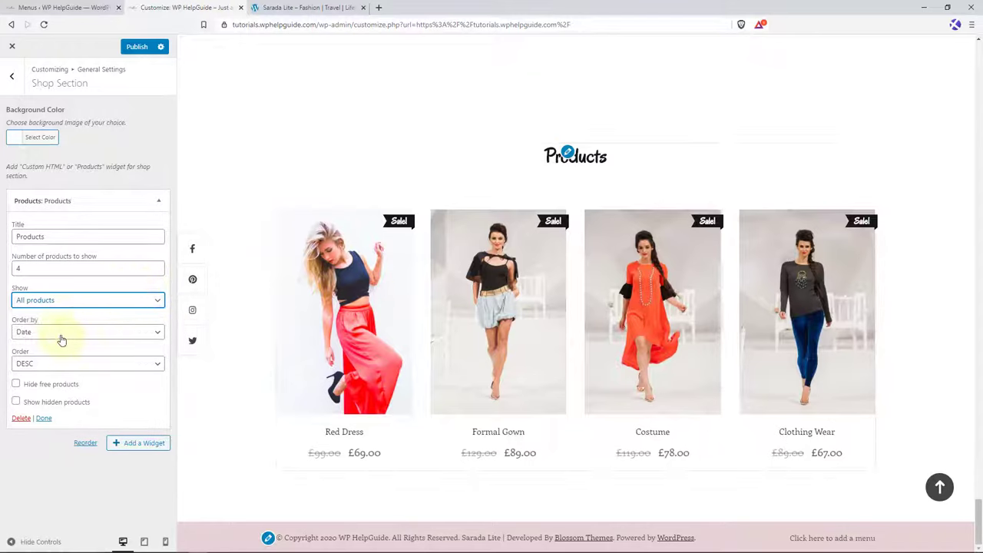
pyautogui.click(62, 334)
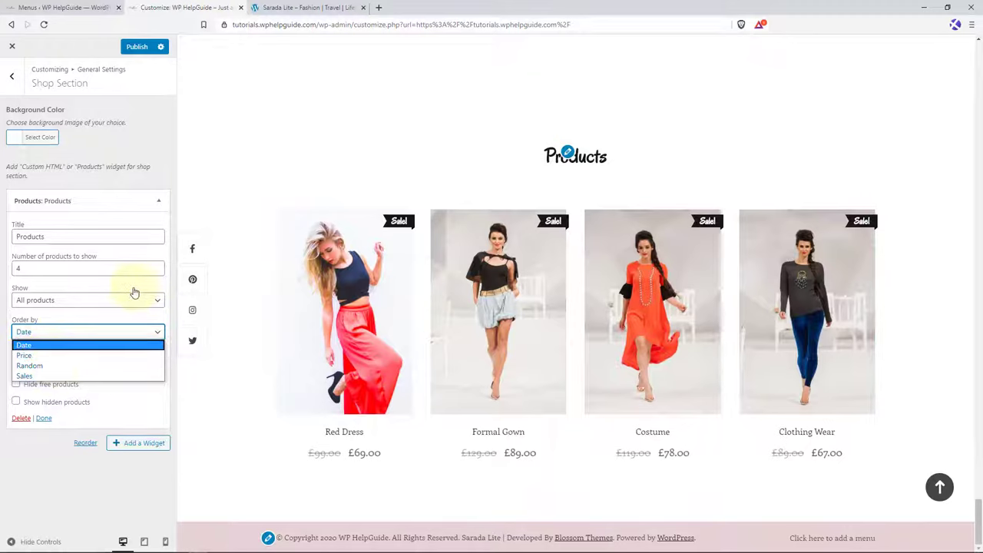
pyautogui.click(42, 345)
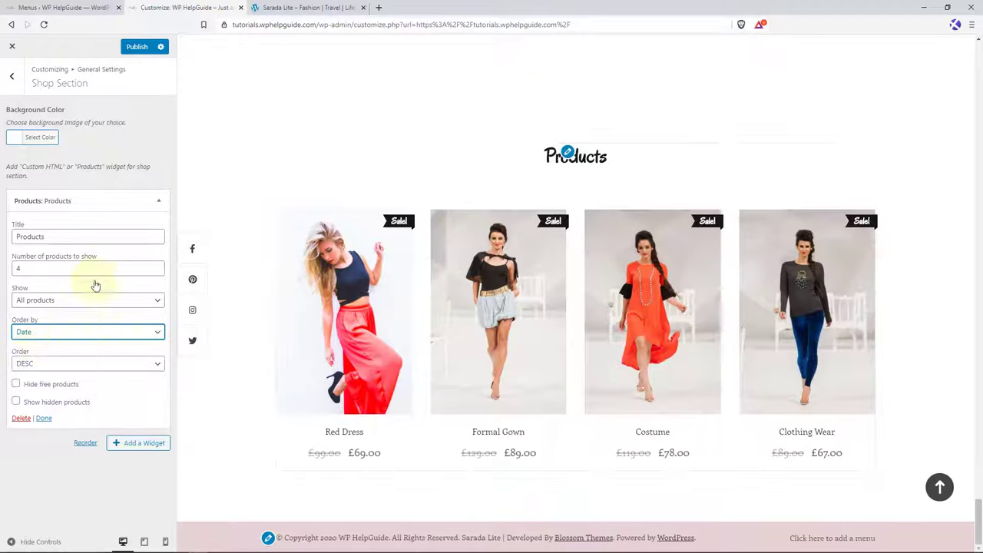
pyautogui.click(77, 232)
pyautogui.hotkey('ctrl', 'a')
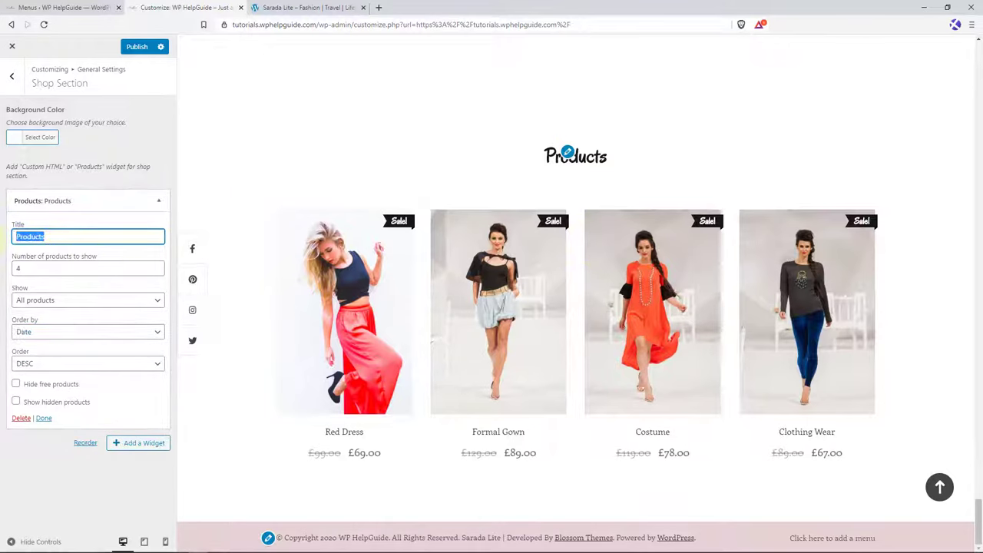
pyautogui.write('My Wardrobe Col')
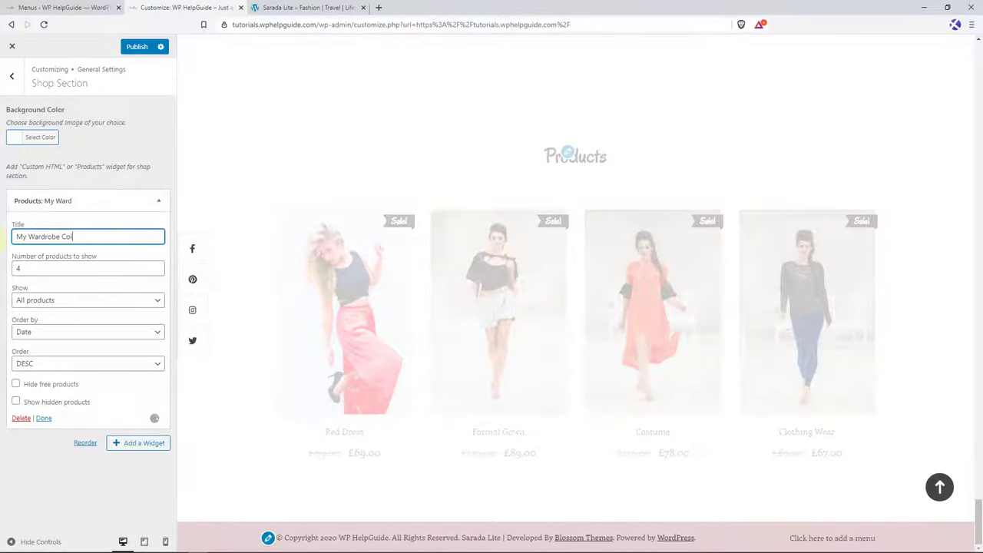
pyautogui.write('ections')
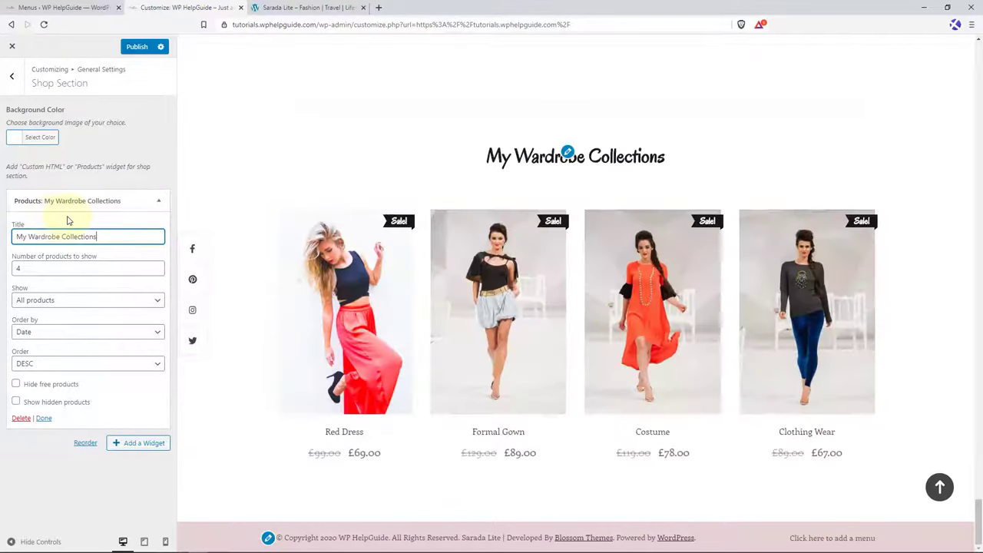
pyautogui.click(161, 202)
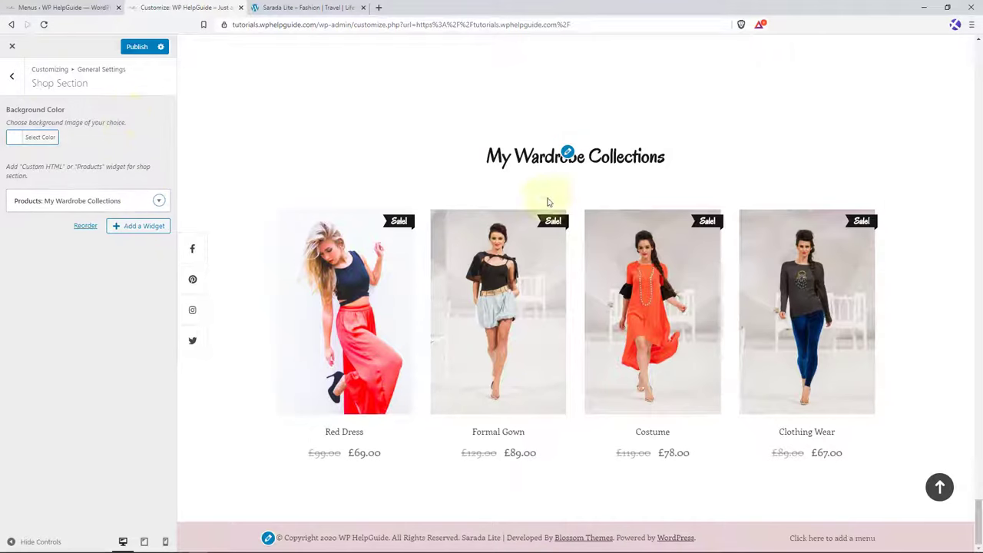
# - Set the shop section background to #f4f4f4 and publish the Customizer changes
pyautogui.click(22, 142)
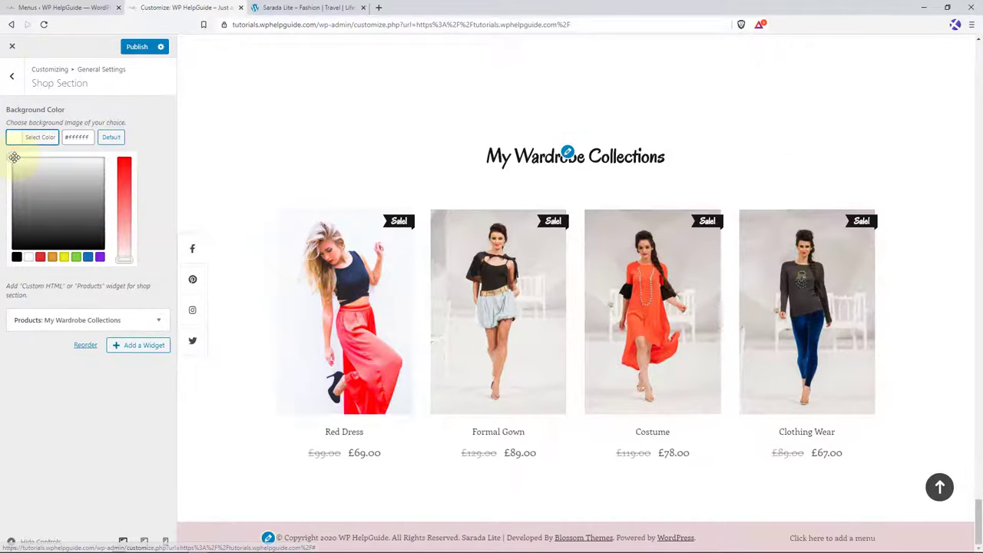
pyautogui.click(14, 160)
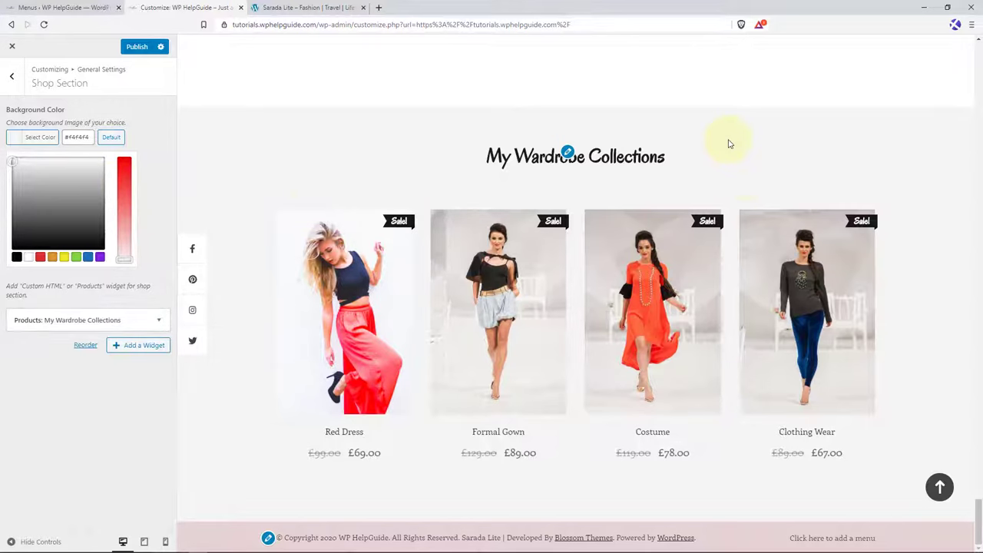
pyautogui.click(135, 48)
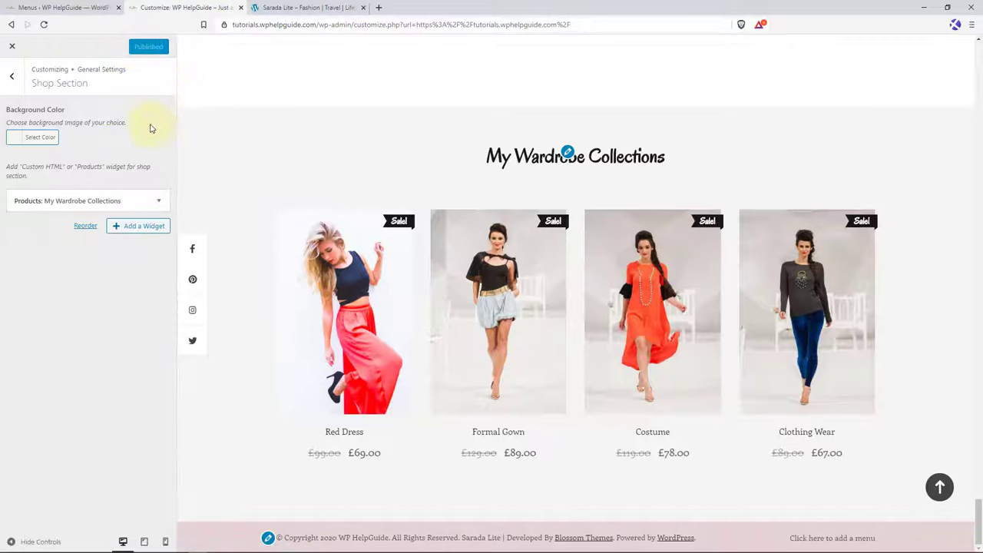
pyautogui.click(12, 76)
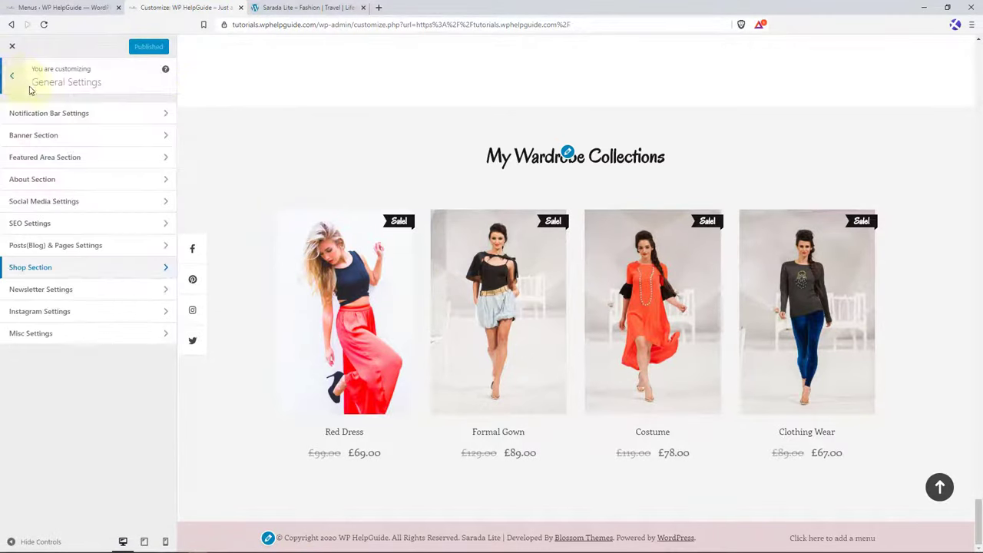
# - Start a new BlossomThemes Email Newsletter form from the admin dashboard
pyautogui.click(77, 292)
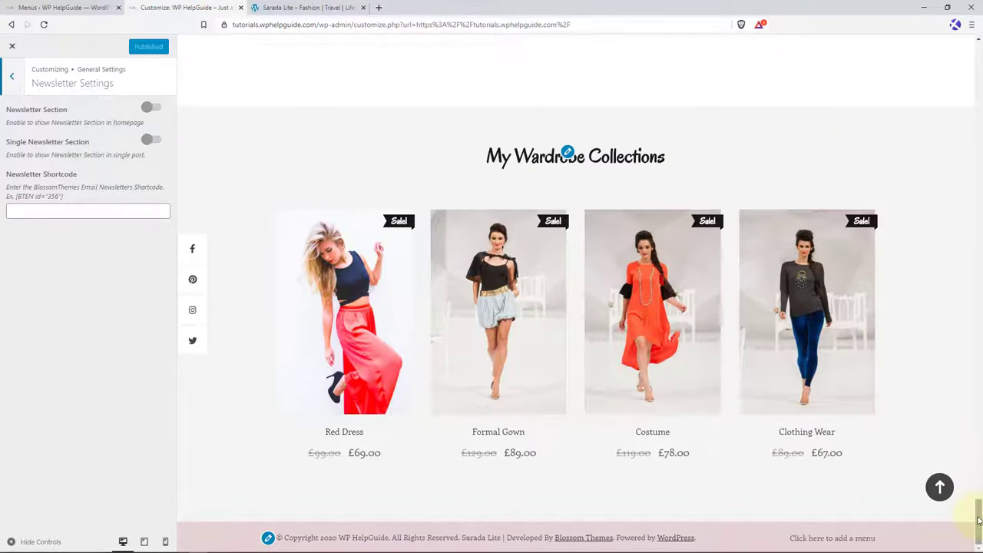
pyautogui.moveTo(978, 519); pyautogui.dragTo(974, 23)
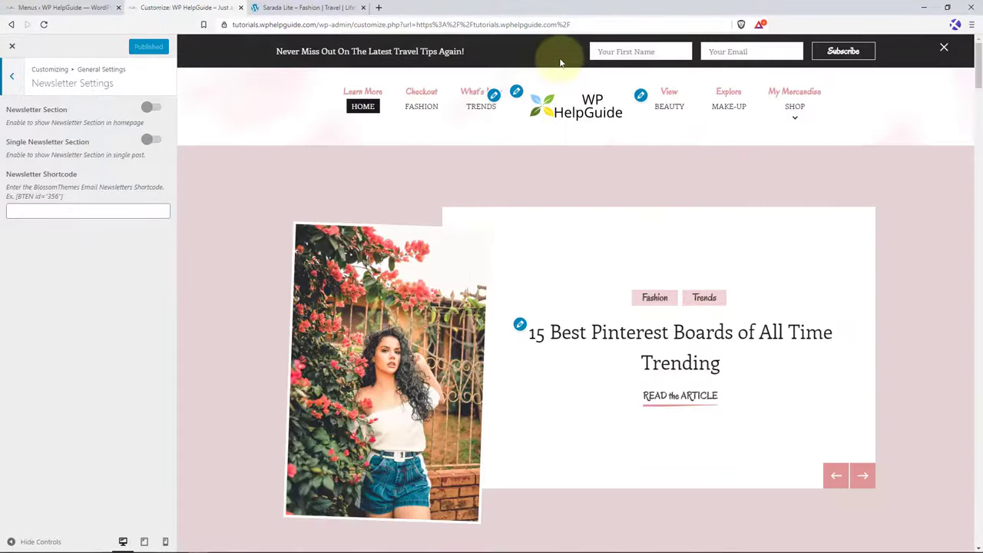
pyautogui.moveTo(977, 69); pyautogui.dragTo(980, 538)
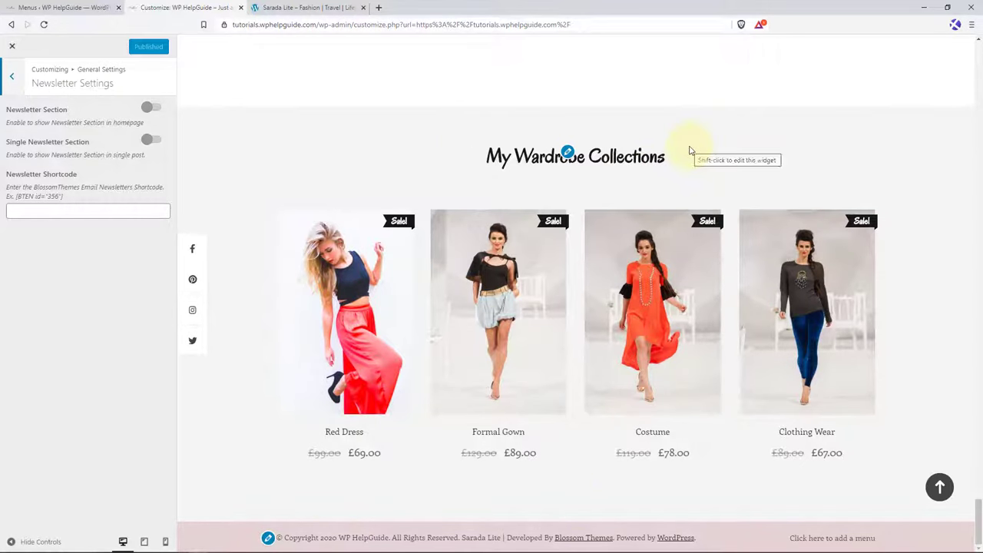
pyautogui.click(69, 7)
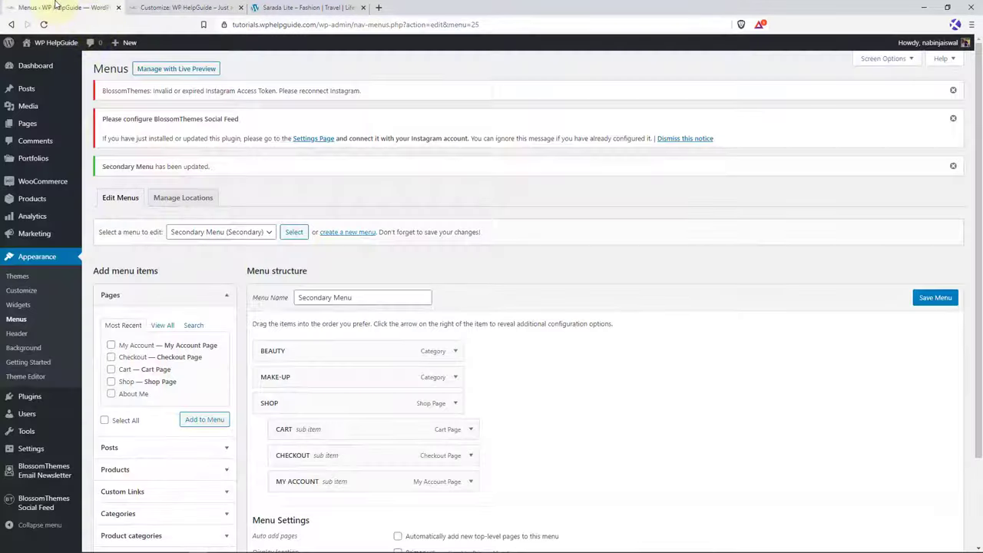
pyautogui.moveTo(44, 474)
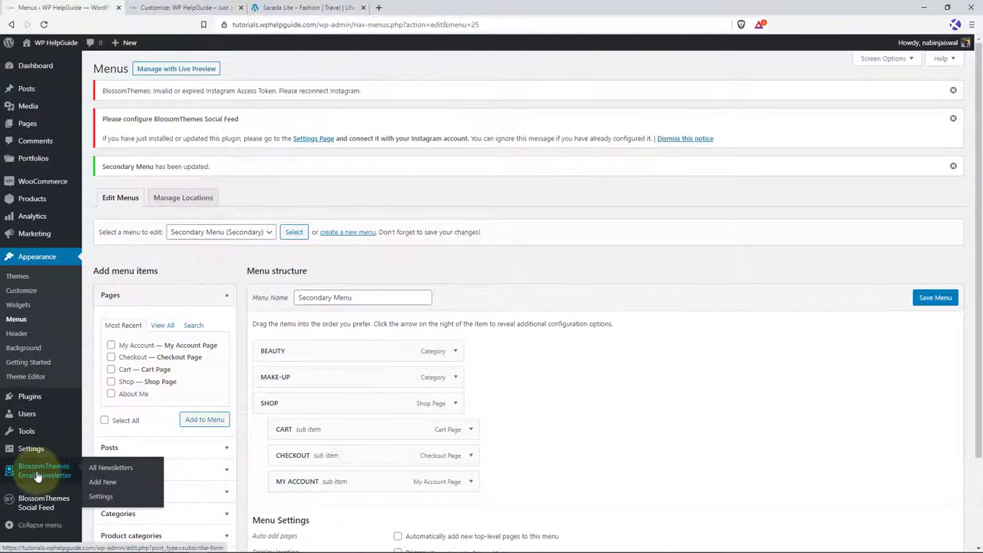
pyautogui.click(108, 483)
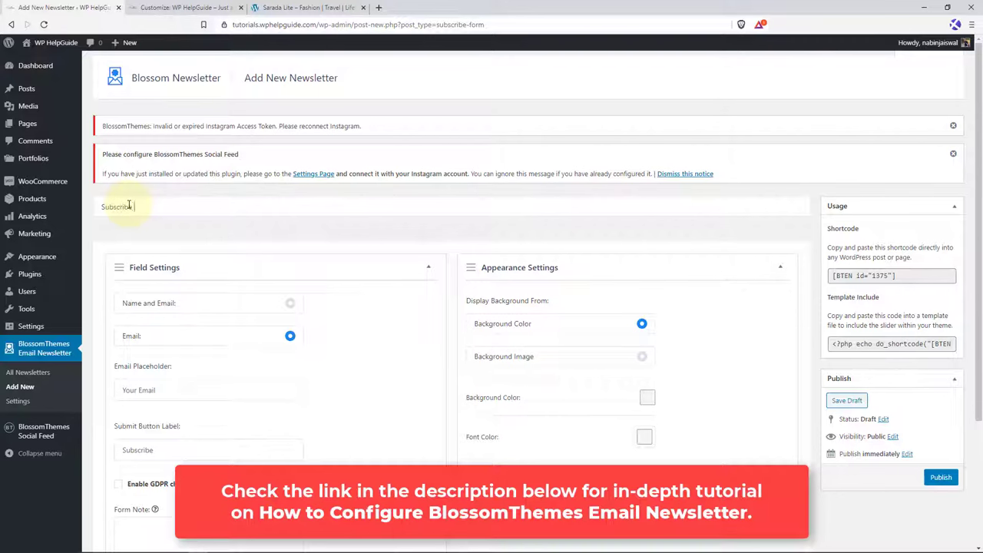
# - Title the form 'Subscribe to My Newsletter', collect name and email, and paste a form note
pyautogui.write('My New')
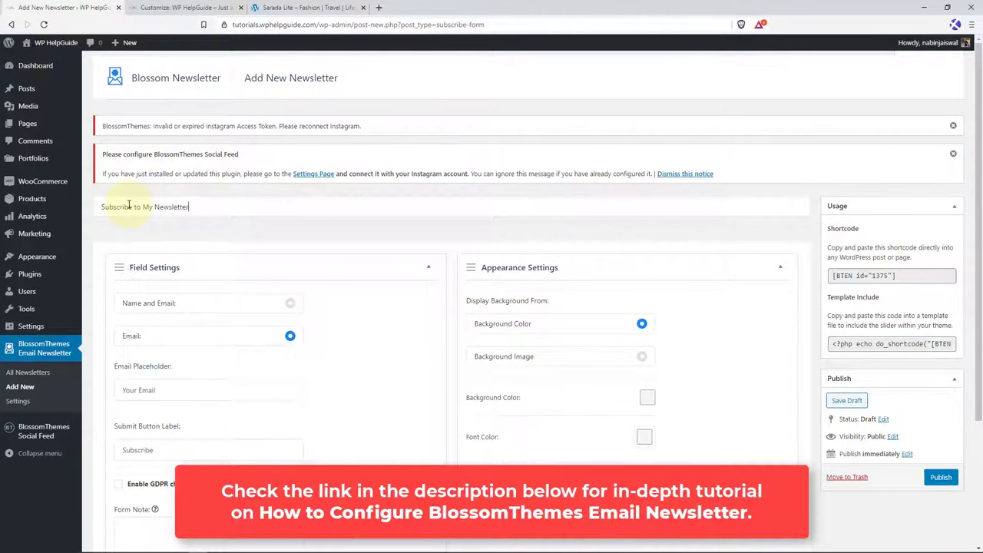
pyautogui.write('sletter')
pyautogui.click(289, 307)
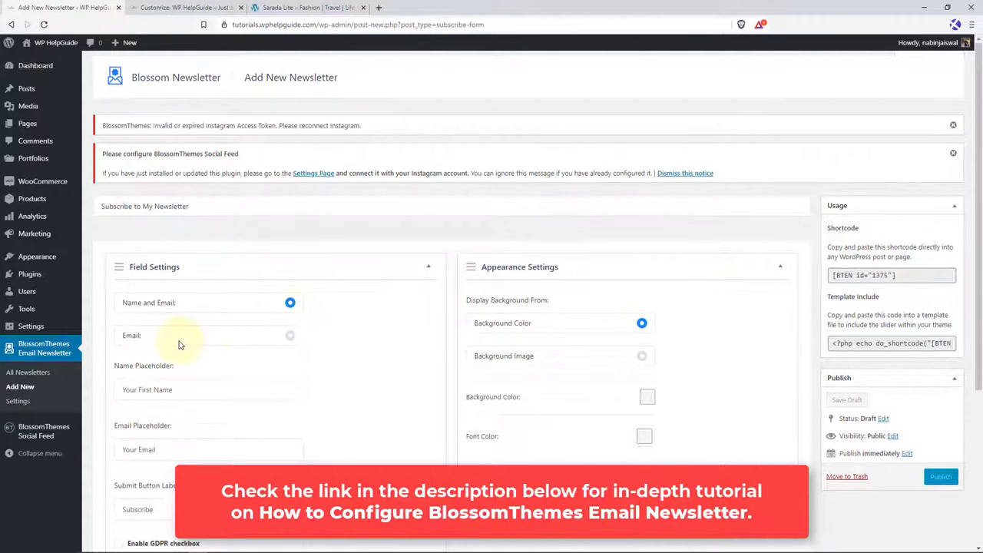
pyautogui.scroll(-3, 192, 235)
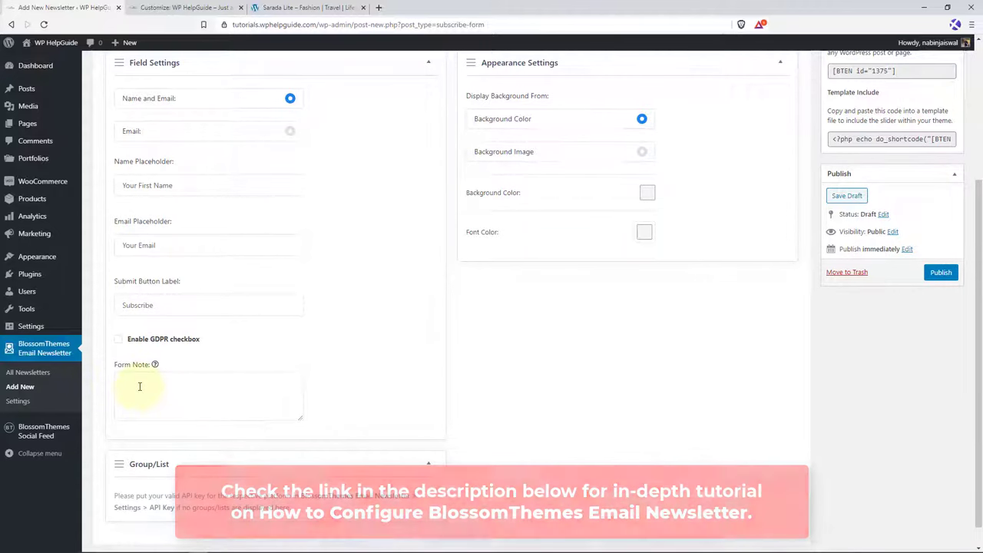
pyautogui.write('Join my mailing list to get daily dose of inspirations.')
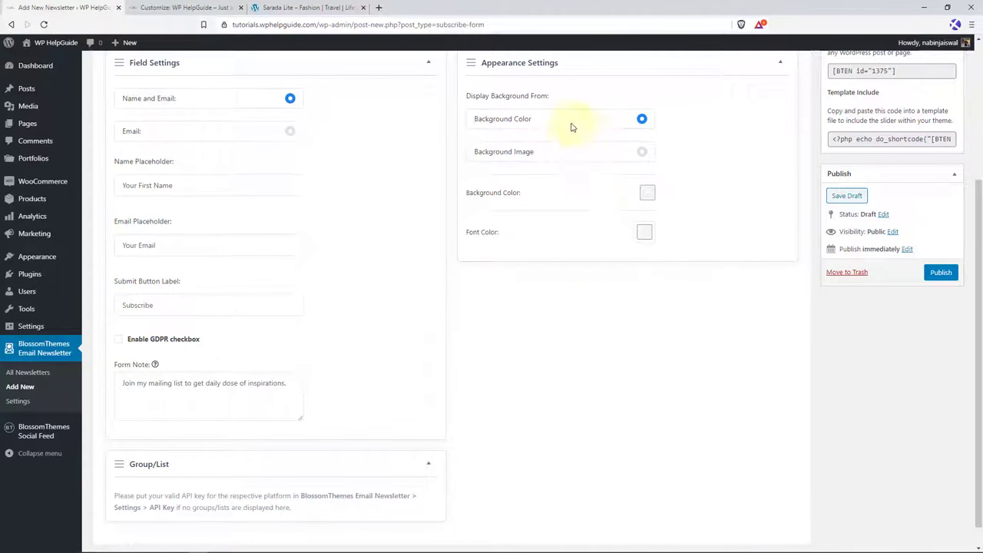
# - Give the form a light pink background and black font, then publish it
pyautogui.click(648, 193)
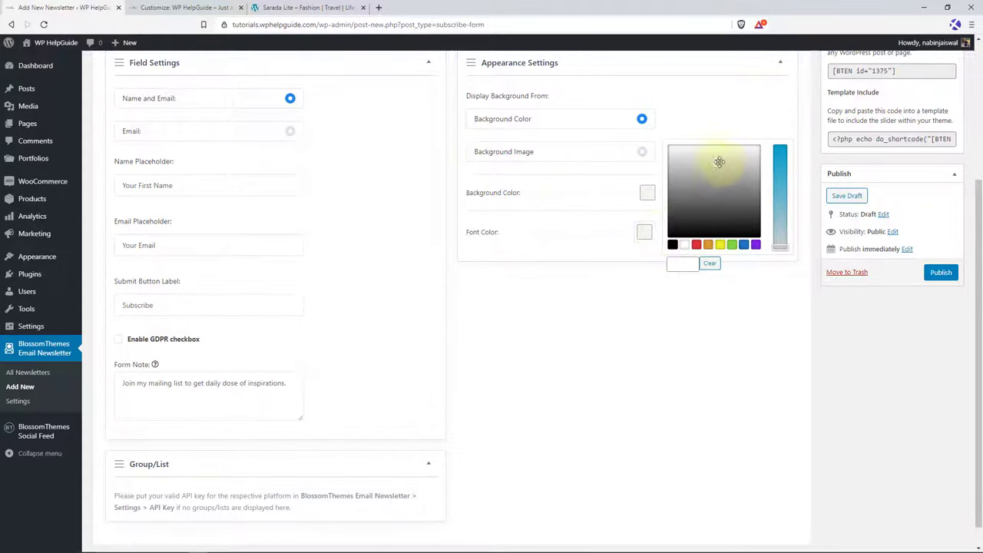
pyautogui.click(730, 187)
pyautogui.click(723, 176)
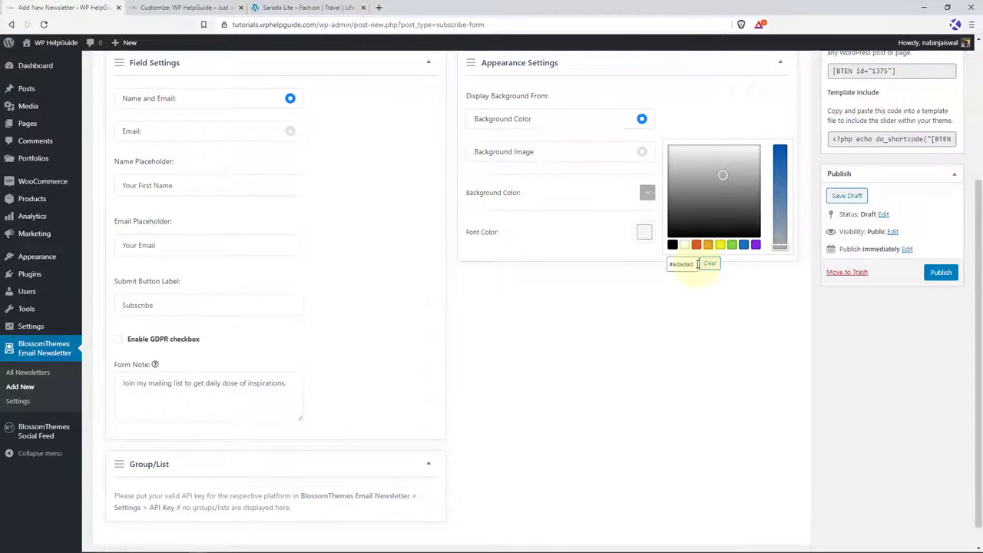
pyautogui.moveTo(697, 264); pyautogui.dragTo(674, 263)
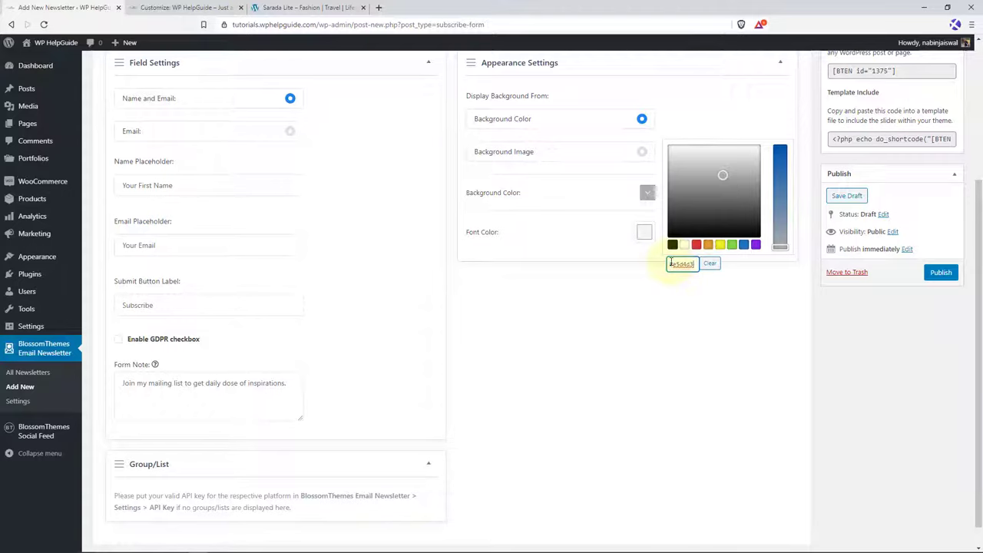
pyautogui.hotkey('ctrl', 'v')
pyautogui.click(612, 292)
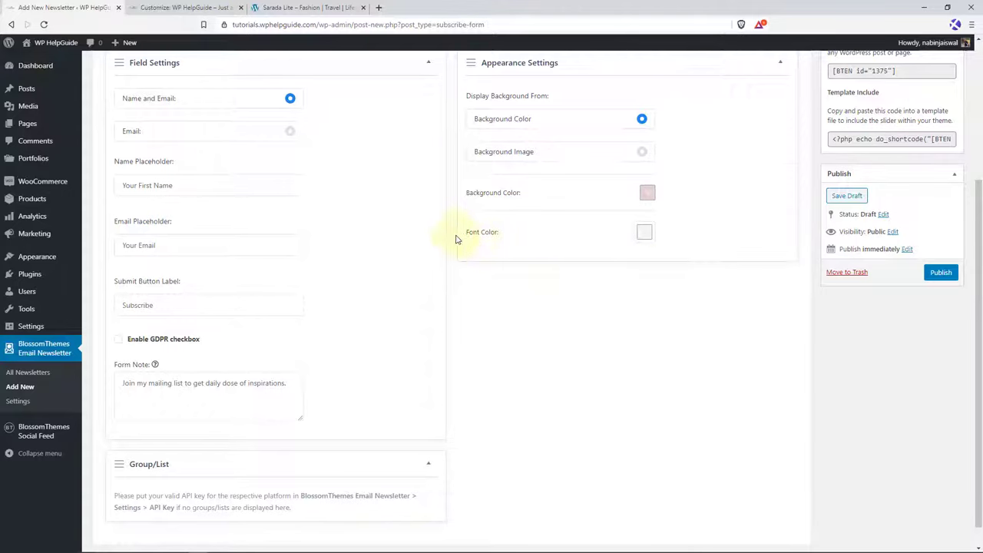
pyautogui.click(645, 233)
pyautogui.click(672, 282)
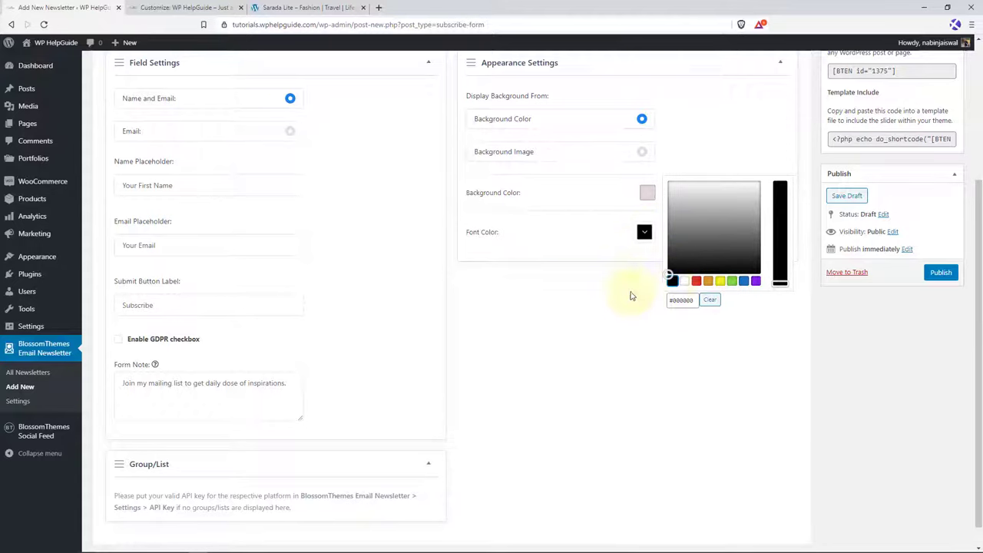
pyautogui.click(619, 270)
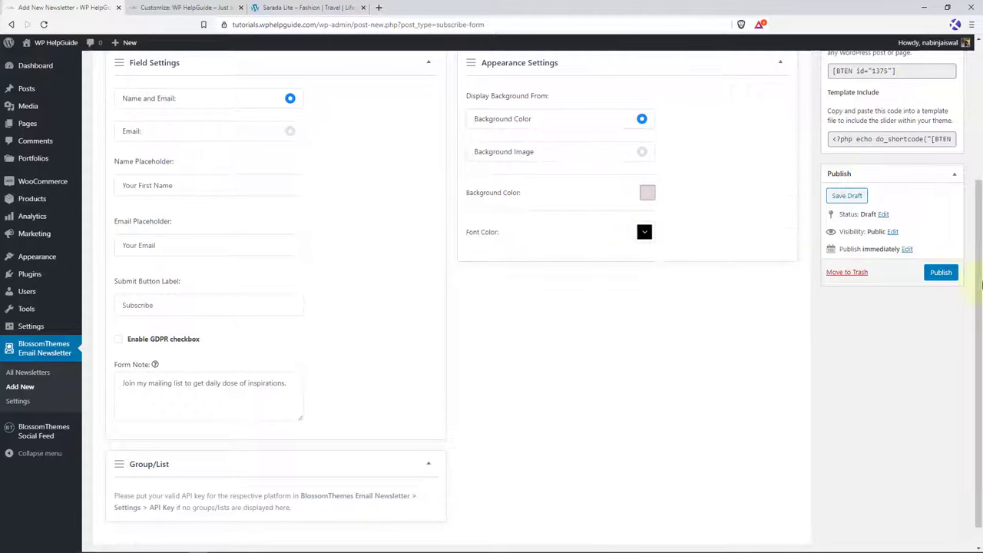
pyautogui.click(943, 274)
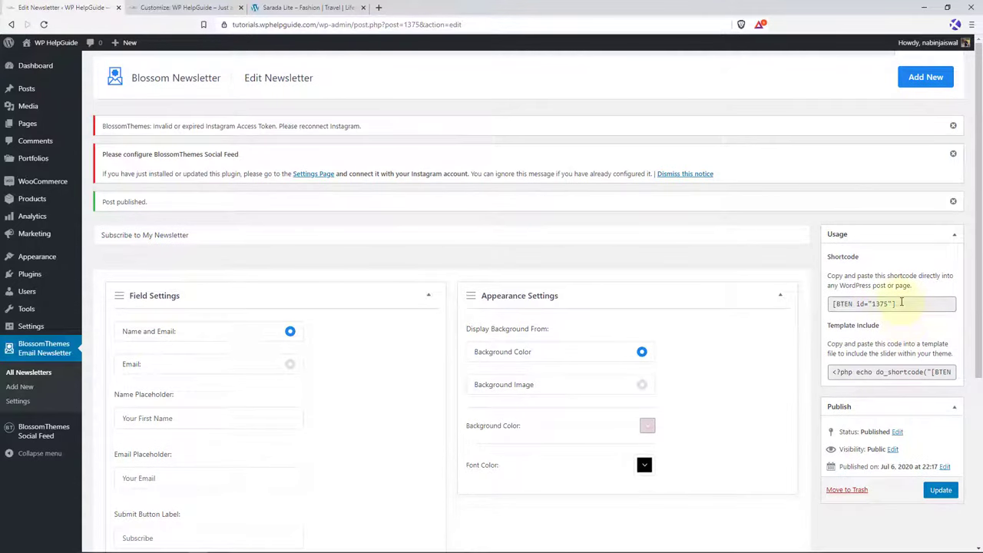
# - Paste the [BTEN id="1375"] shortcode into the Customizer's Newsletter Settings
pyautogui.moveTo(900, 304); pyautogui.dragTo(833, 303)
pyautogui.rightClick(833, 304)
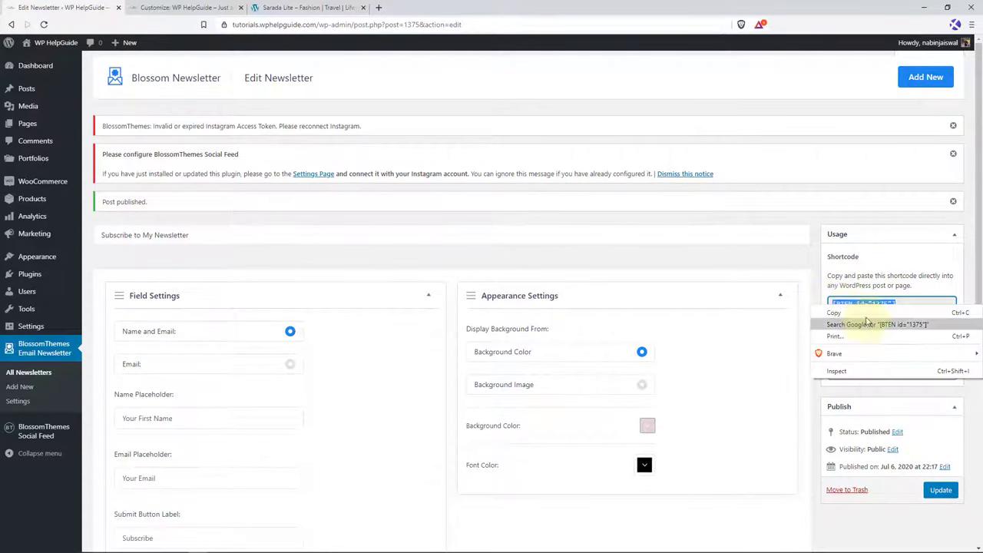
pyautogui.click(842, 309)
pyautogui.click(188, 7)
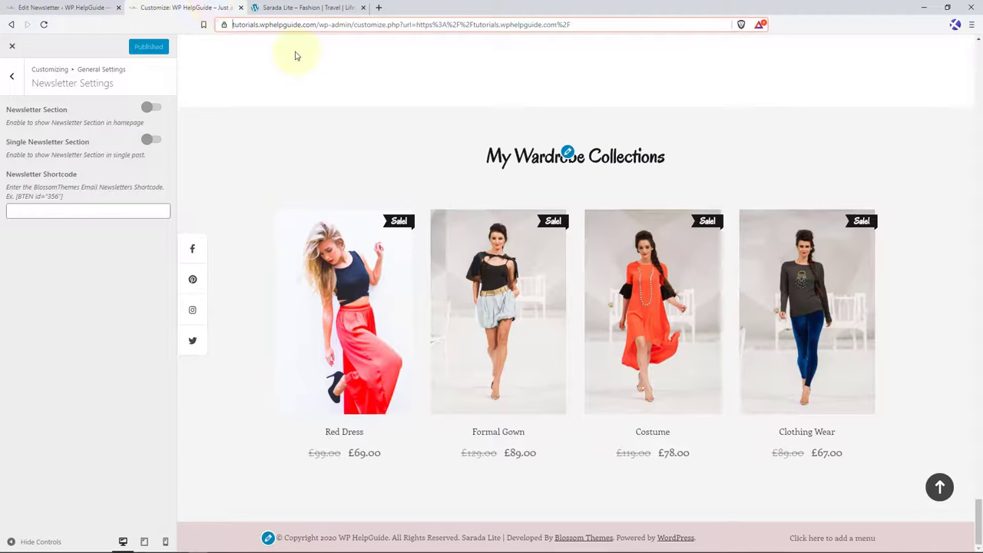
pyautogui.rightClick(73, 207)
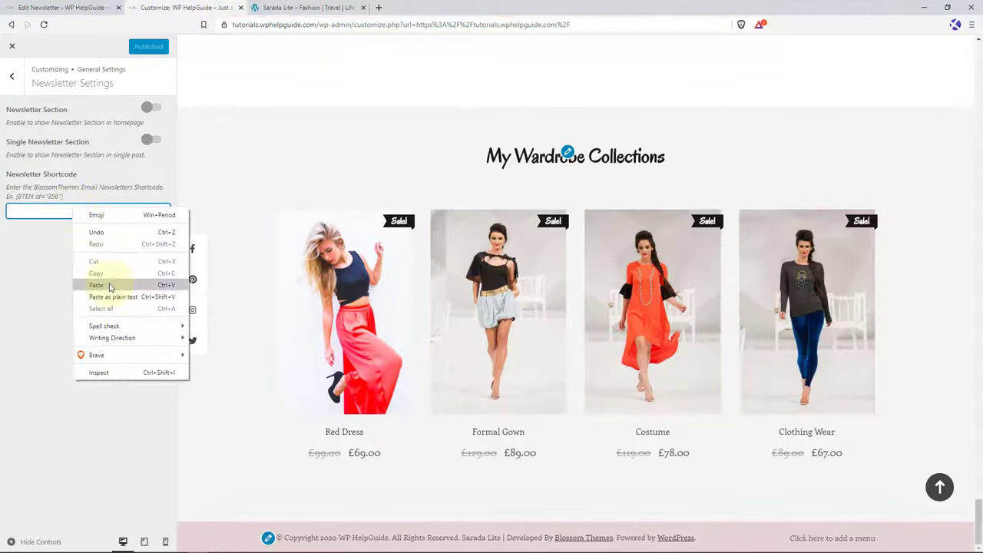
pyautogui.click(111, 282)
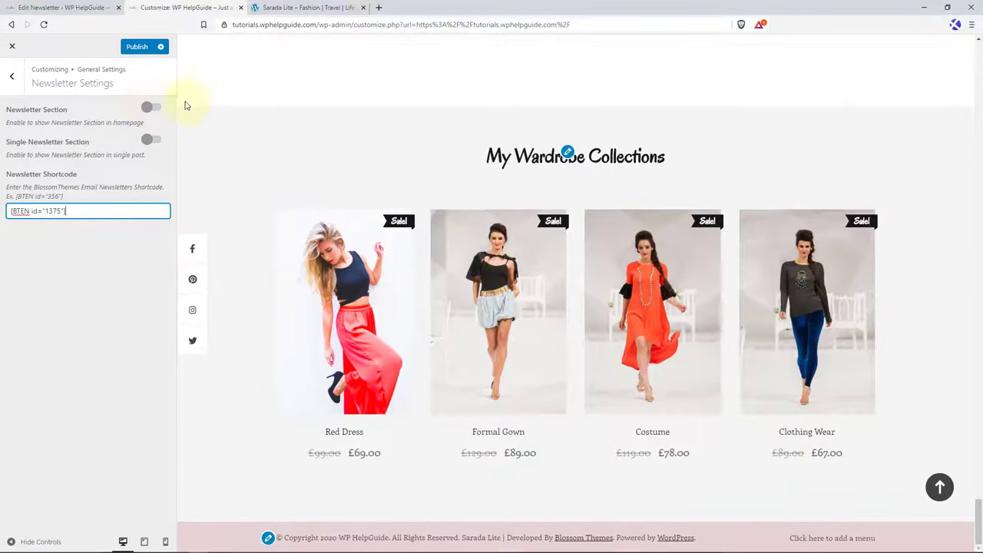
# - Enable the Newsletter Section and the Single Newsletter Section
pyautogui.click(152, 107)
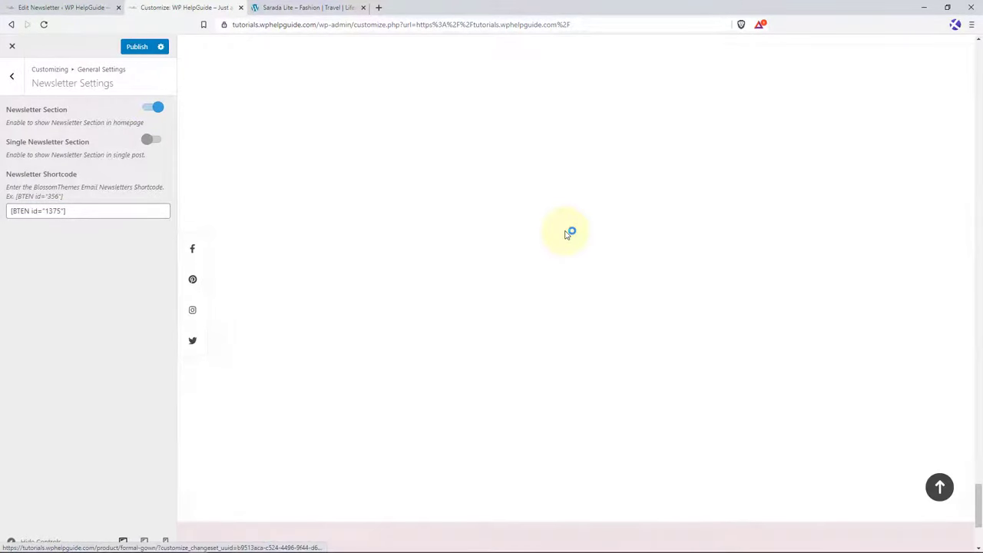
pyautogui.scroll(-3, 566, 236)
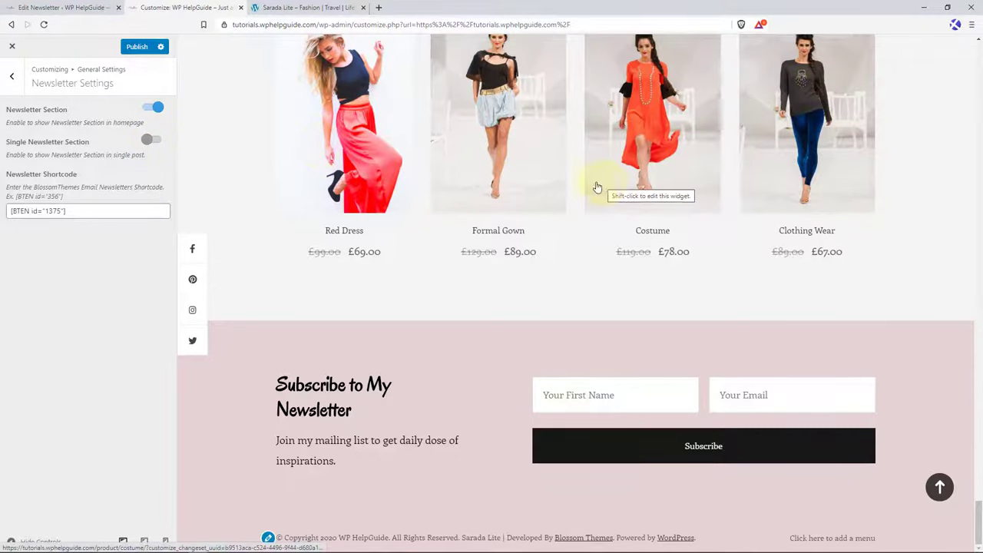
pyautogui.click(154, 141)
pyautogui.click(12, 80)
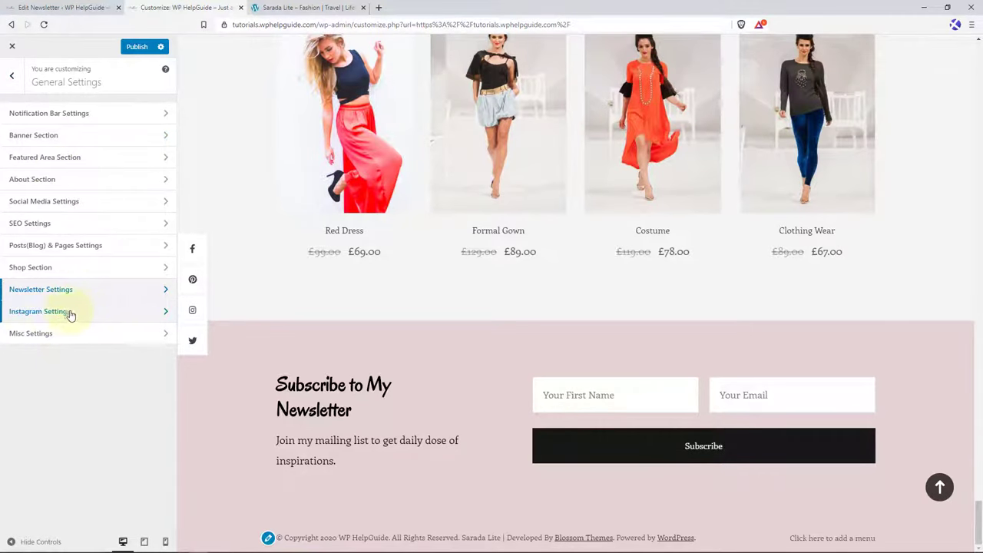
# - Enable the Instagram Section and start Connect with Instagram in the Social Feed settings
pyautogui.click(101, 315)
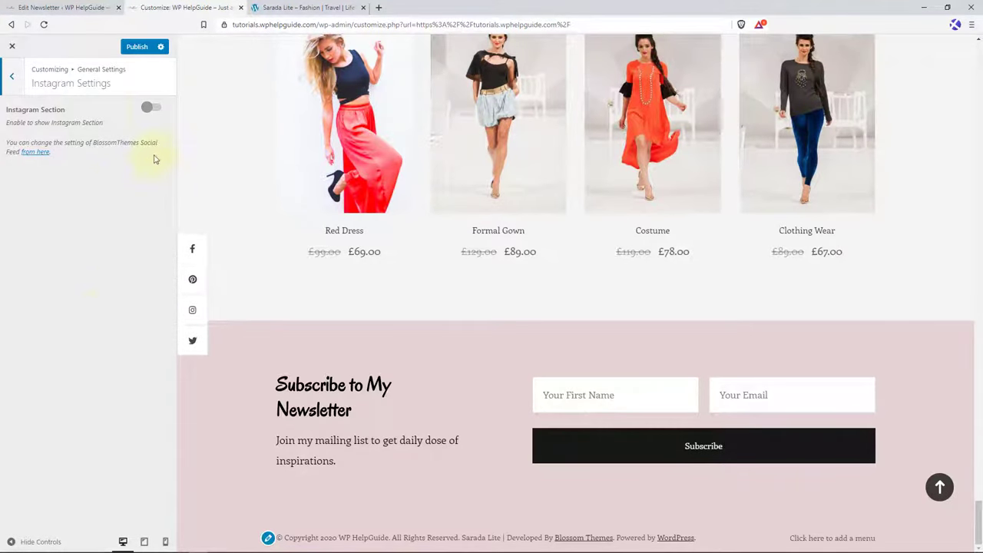
pyautogui.click(154, 110)
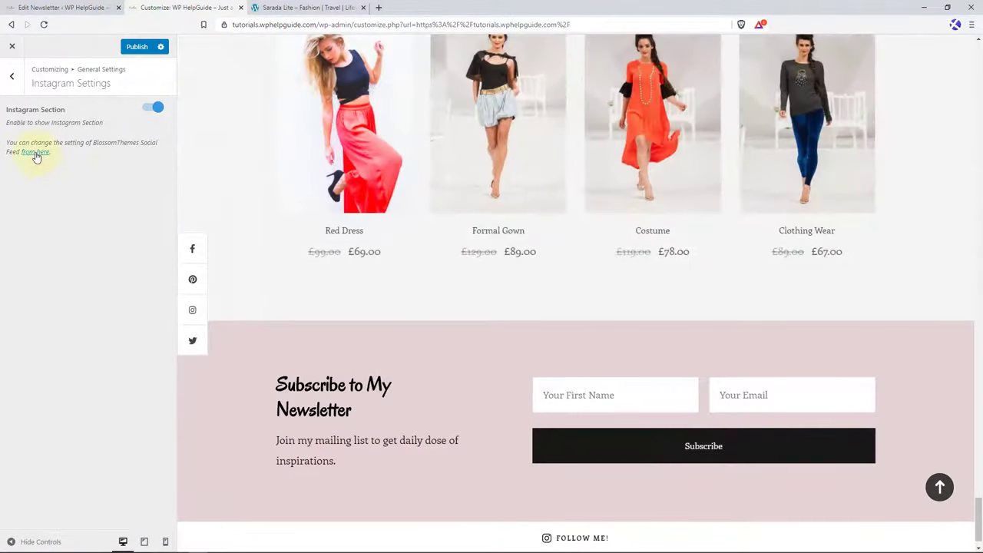
pyautogui.click(35, 153)
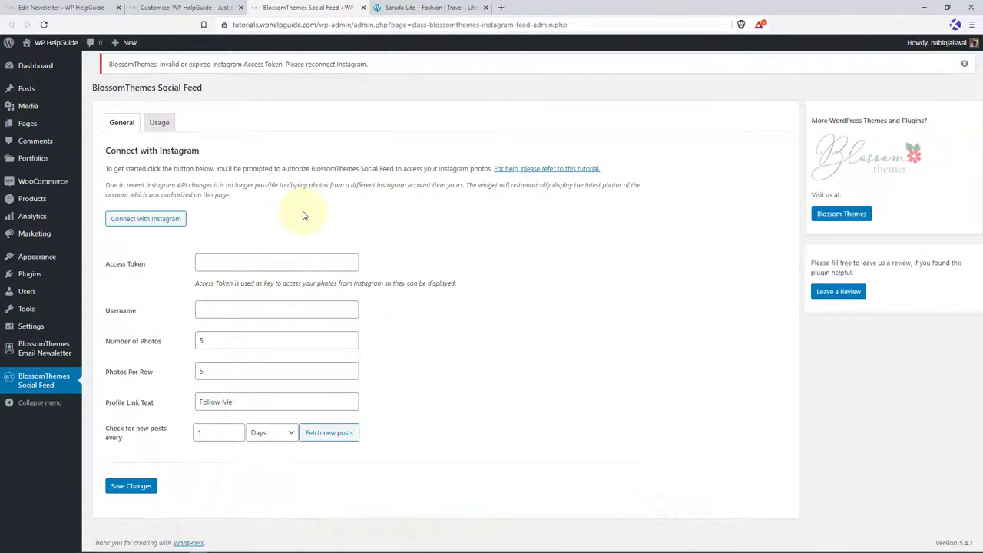
pyautogui.click(147, 219)
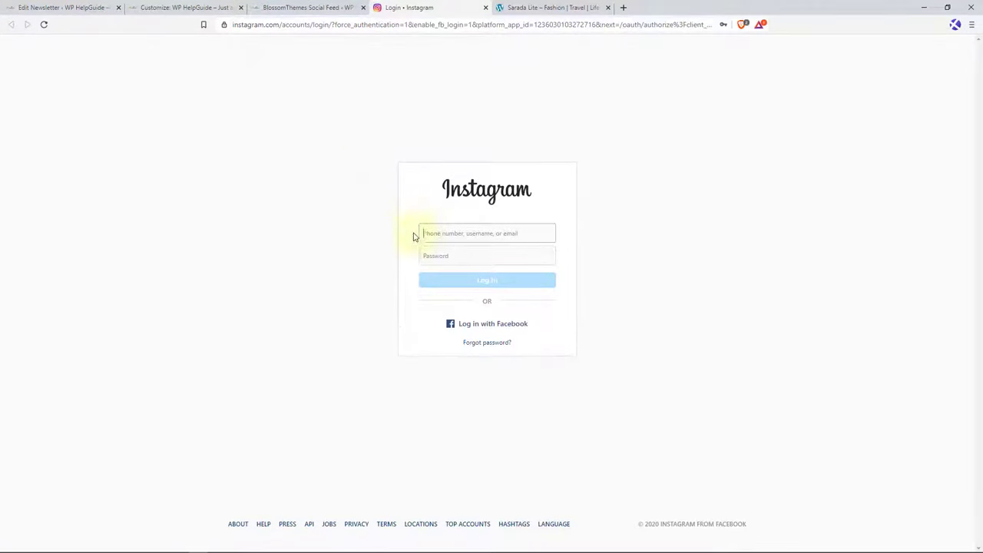
# - Log in to Instagram with the saved login and authorize BlossomThemes Social Feed
pyautogui.click(478, 233)
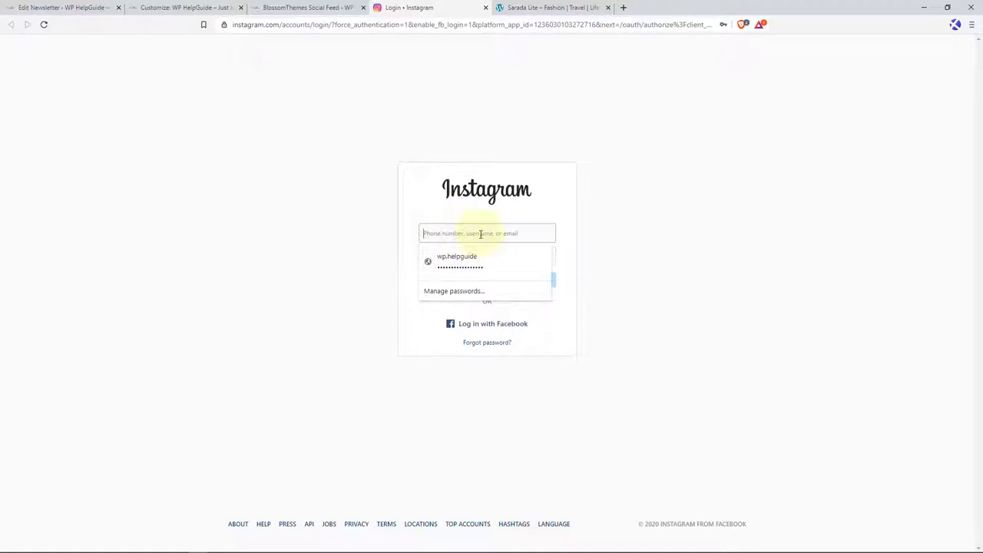
pyautogui.click(477, 257)
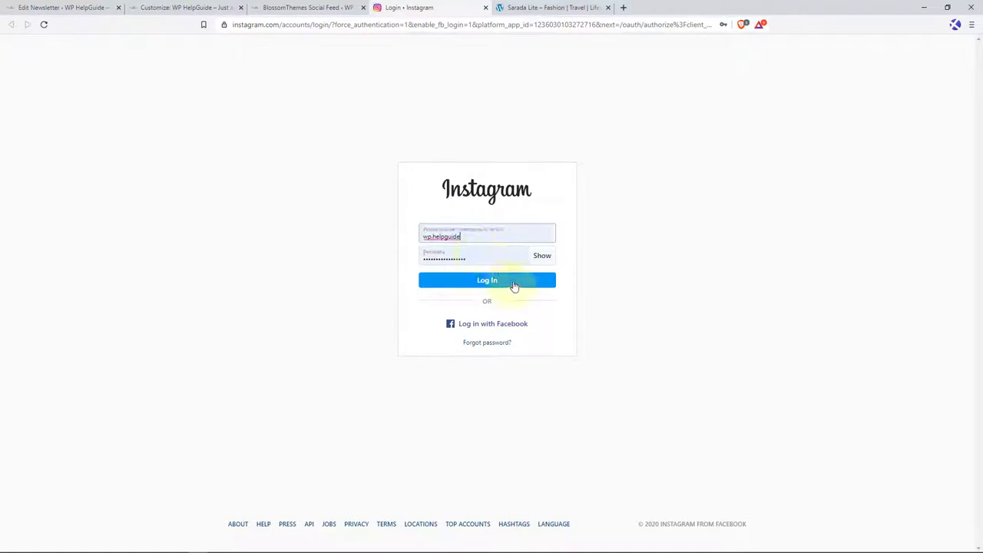
pyautogui.click(514, 286)
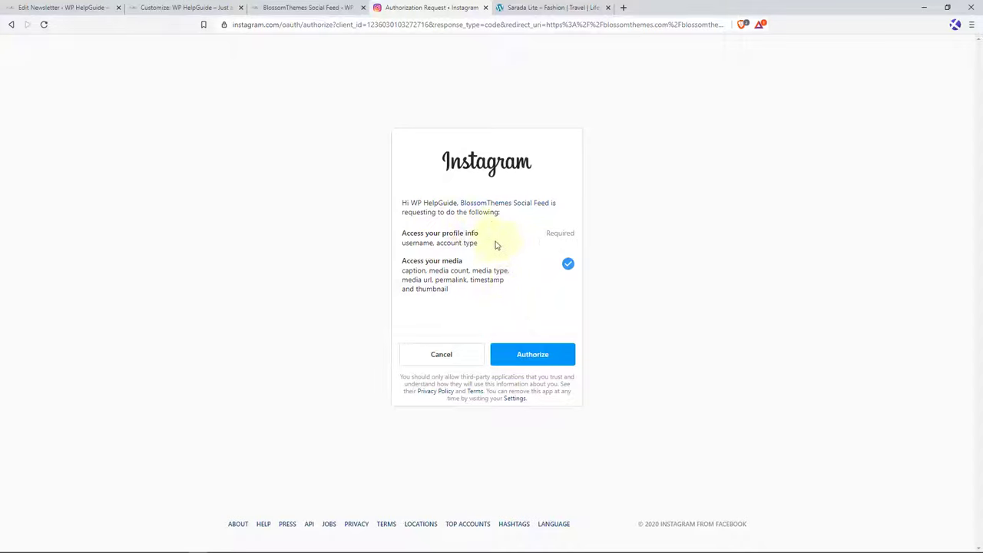
pyautogui.click(538, 355)
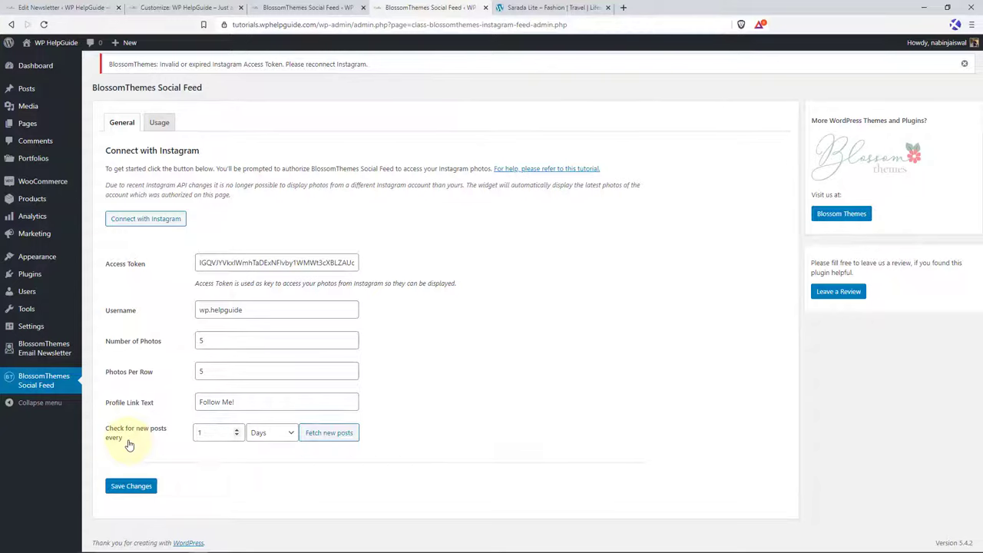
# - Save the Social Feed settings with the refresh interval kept at 1 Days
pyautogui.click(287, 436)
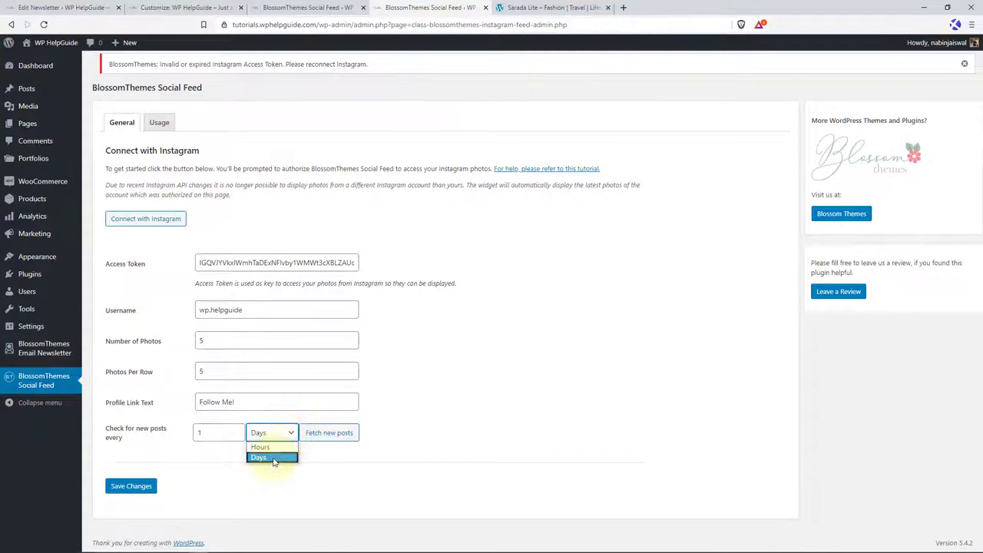
pyautogui.click(222, 467)
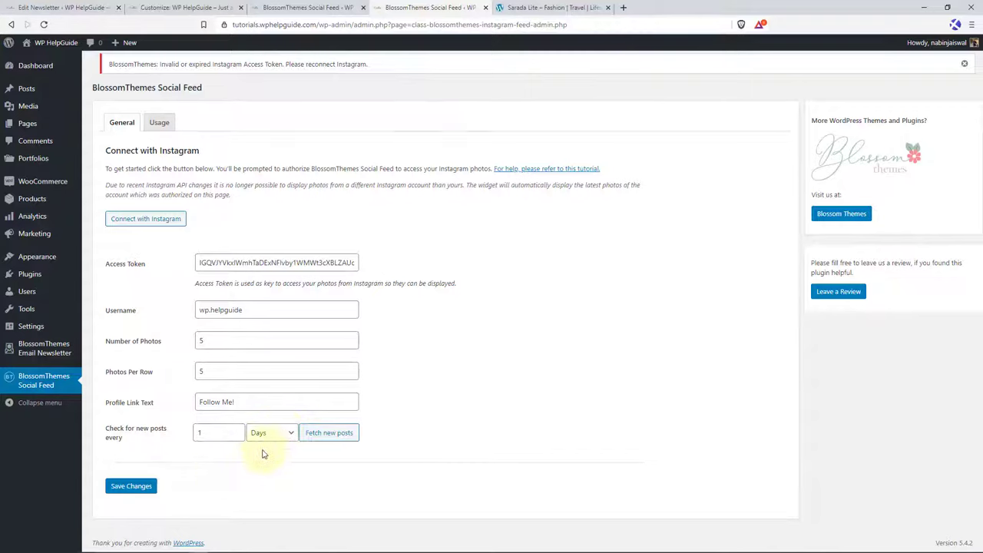
pyautogui.click(136, 487)
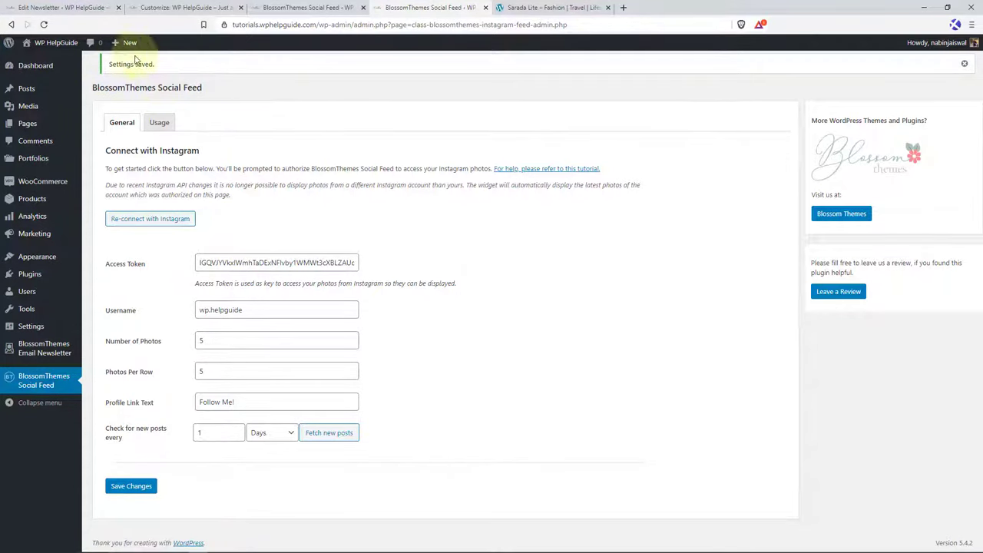
# - Open the live front page in a new tab and scroll to My Wardrobe Collections
pyautogui.moveTo(58, 43)
pyautogui.click(42, 66)
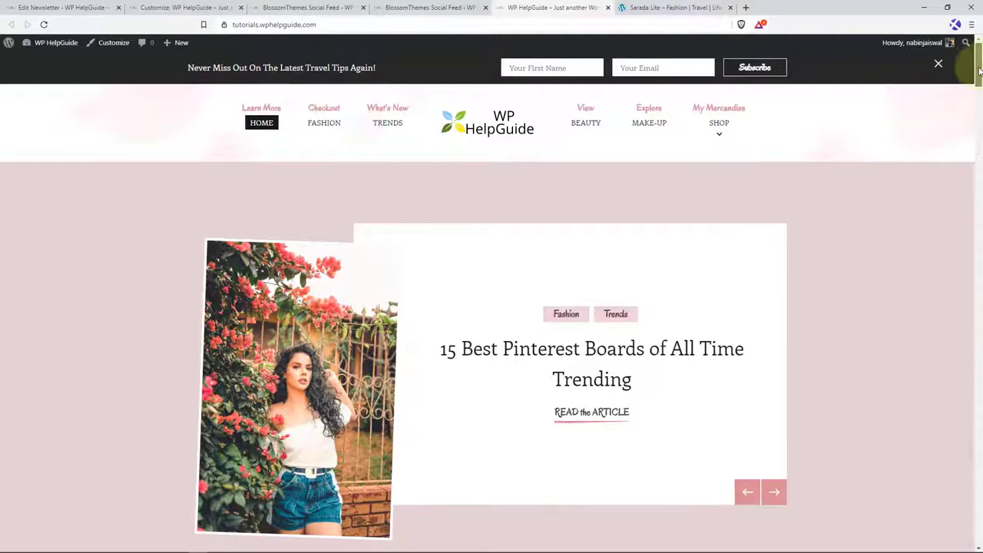
pyautogui.moveTo(979, 70); pyautogui.dragTo(977, 528)
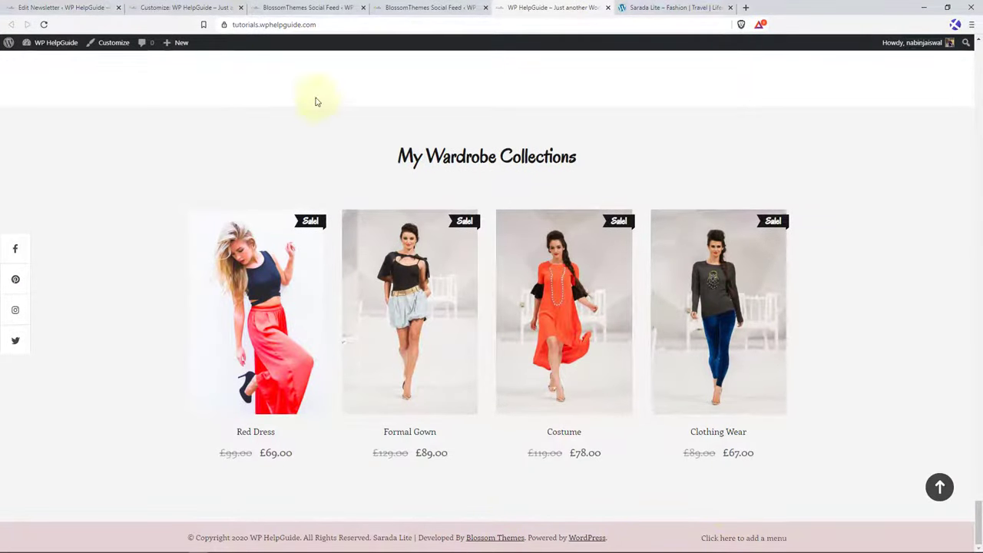
# - Publish the customizer with Instagram Section on, check the five-post feed, and return to General Settings
pyautogui.click(203, 7)
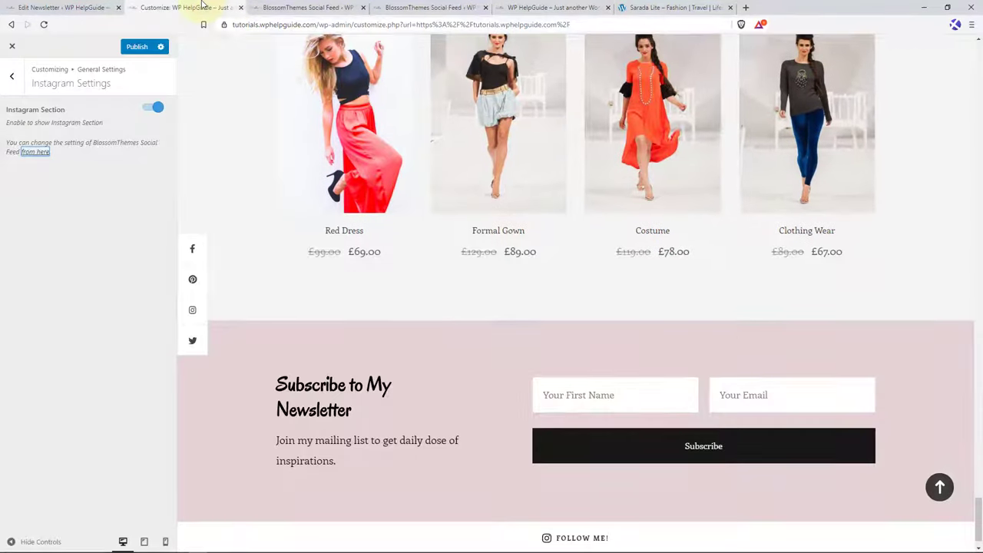
pyautogui.click(138, 46)
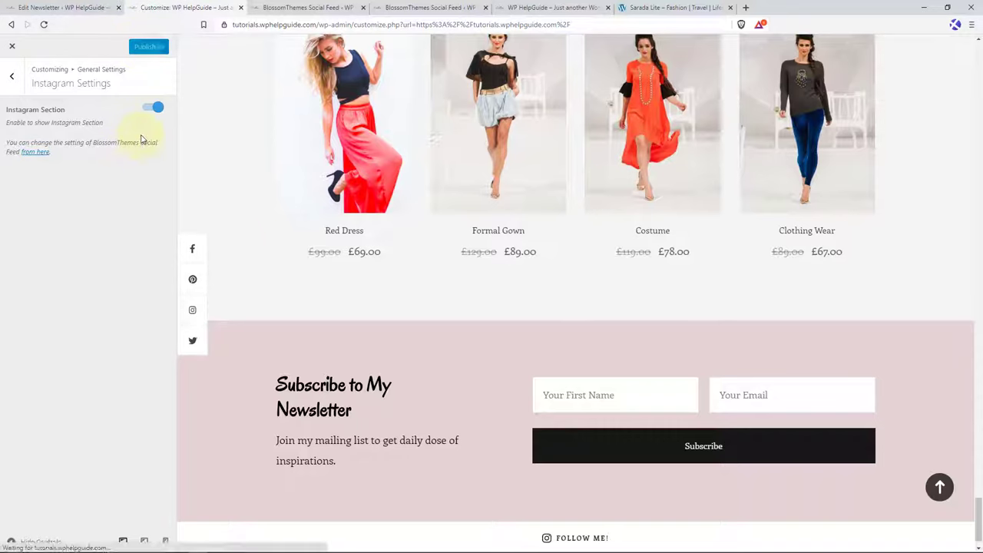
pyautogui.click(153, 110)
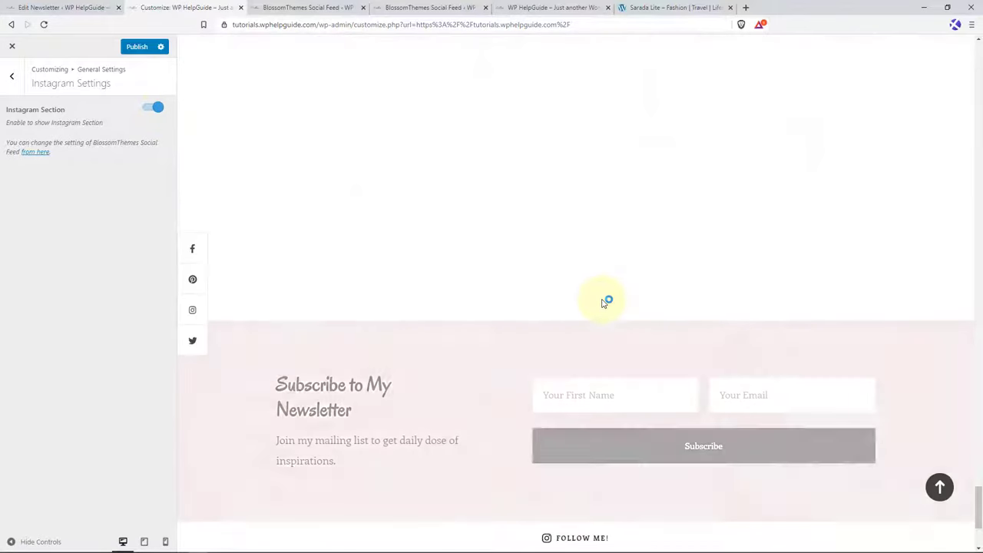
pyautogui.scroll(-1, 603, 302)
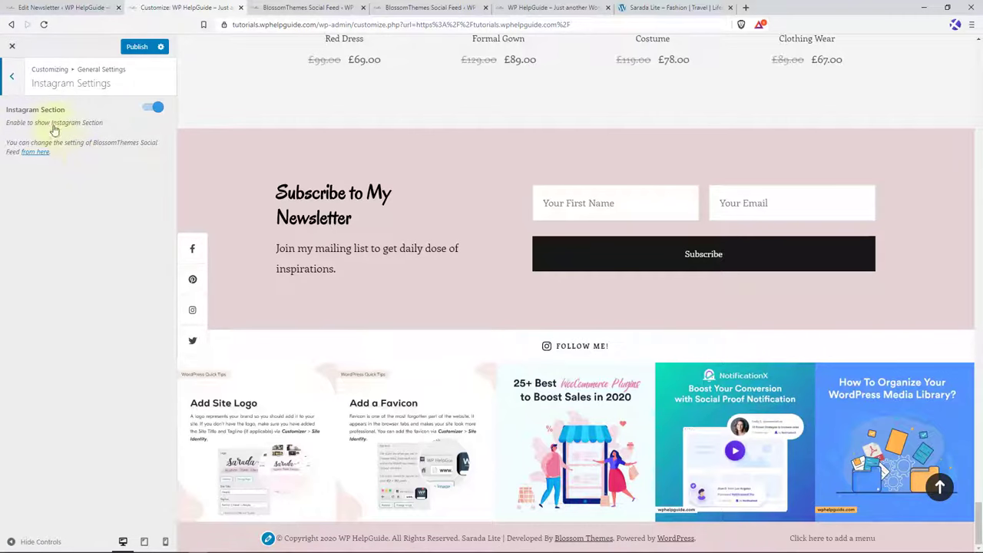
pyautogui.click(12, 75)
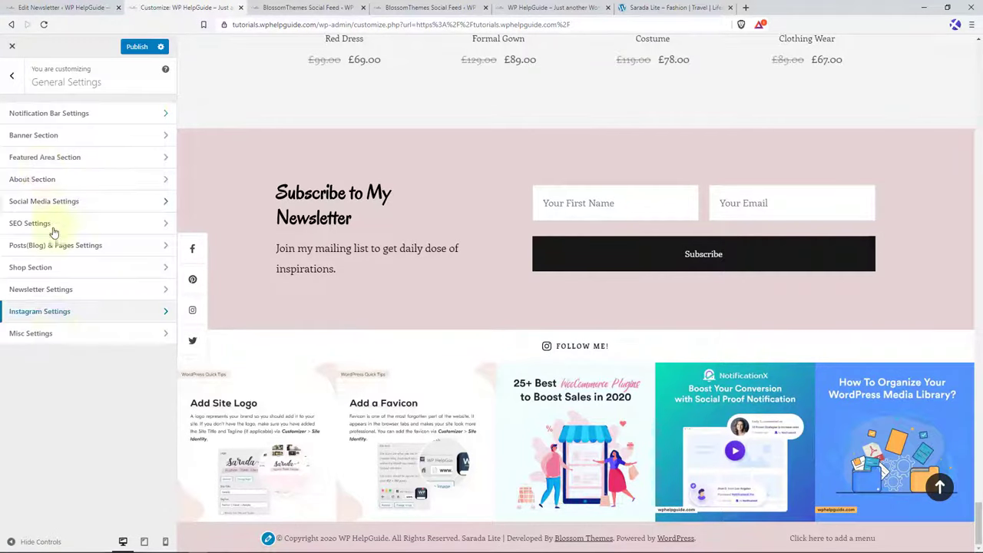
# - Review Misc Settings and its clown 404 image, then return to the Social Feed settings page
pyautogui.click(71, 338)
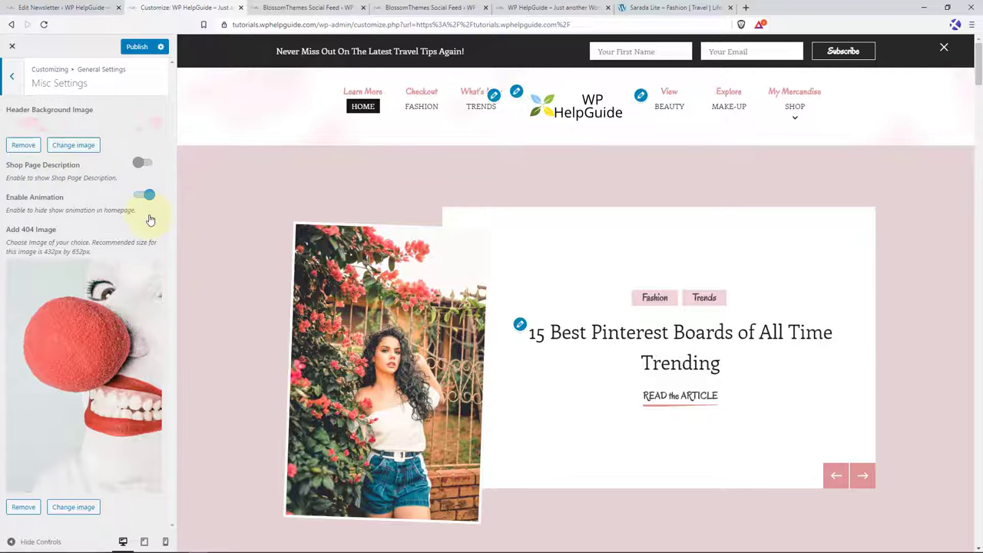
pyautogui.scroll(-6, 628, 377)
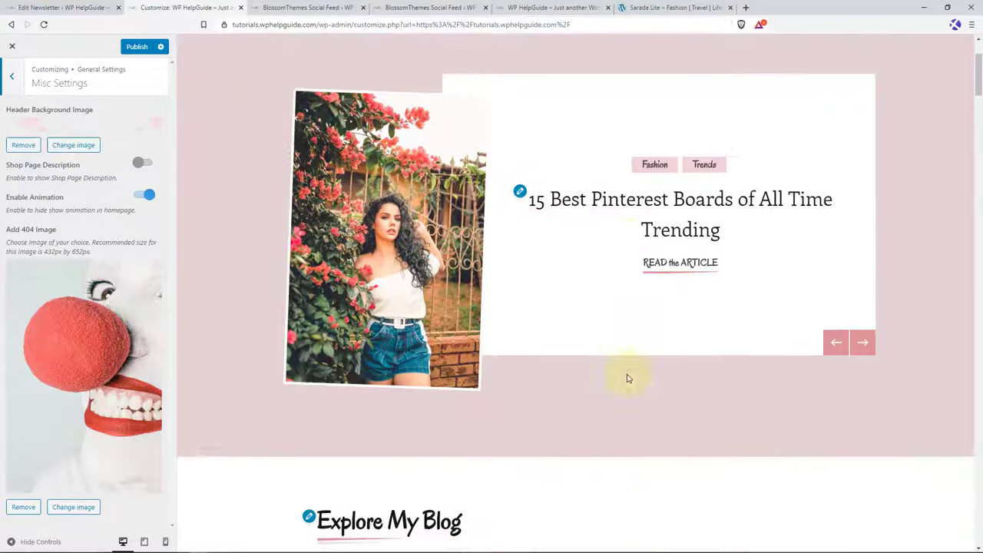
pyautogui.scroll(-5, 627, 377)
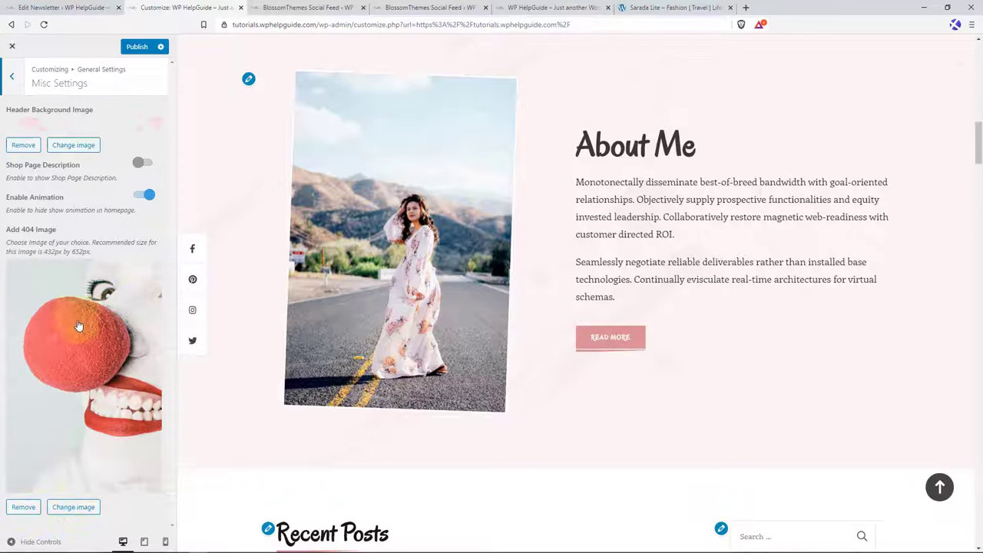
pyautogui.click(416, 10)
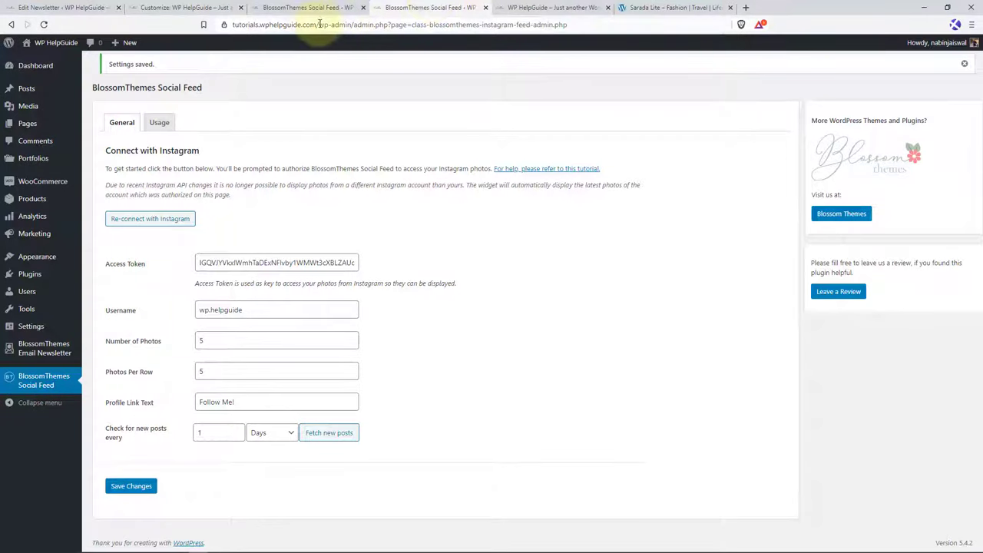
# - Load the site's 404 page to confirm the clown image, then return to the customizer
pyautogui.moveTo(319, 24); pyautogui.dragTo(743, 65)
pyautogui.write('404')
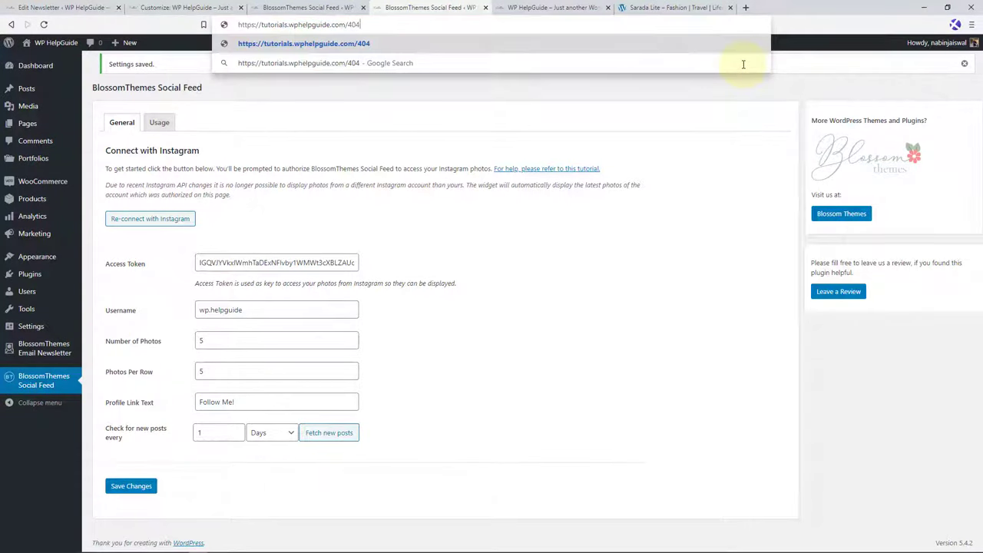
pyautogui.press('Return')
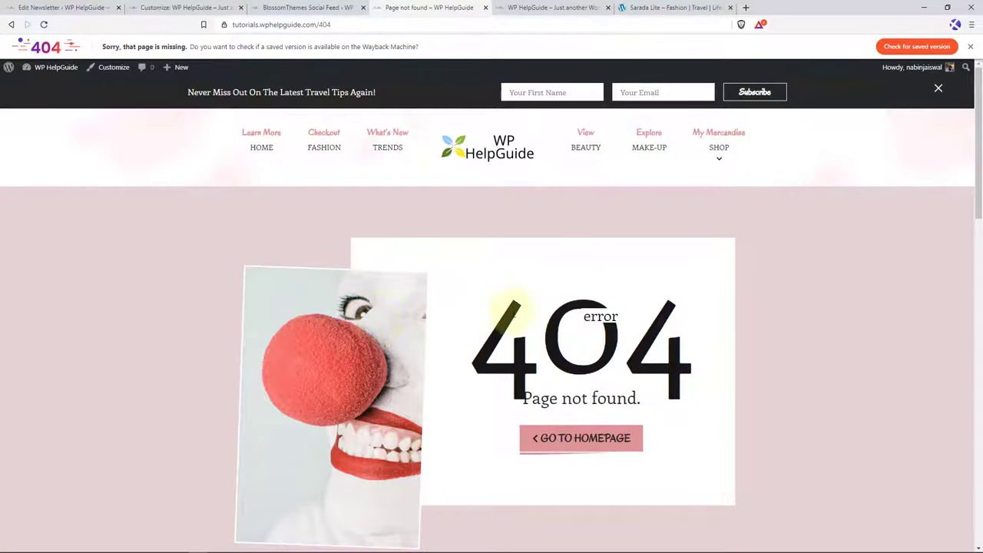
pyautogui.scroll(-1, 428, 302)
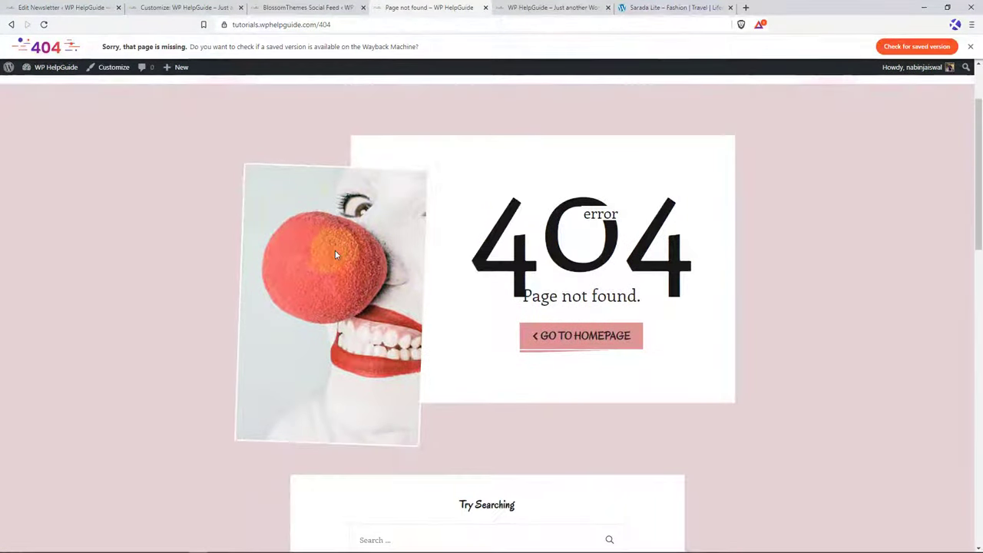
pyautogui.click(182, 7)
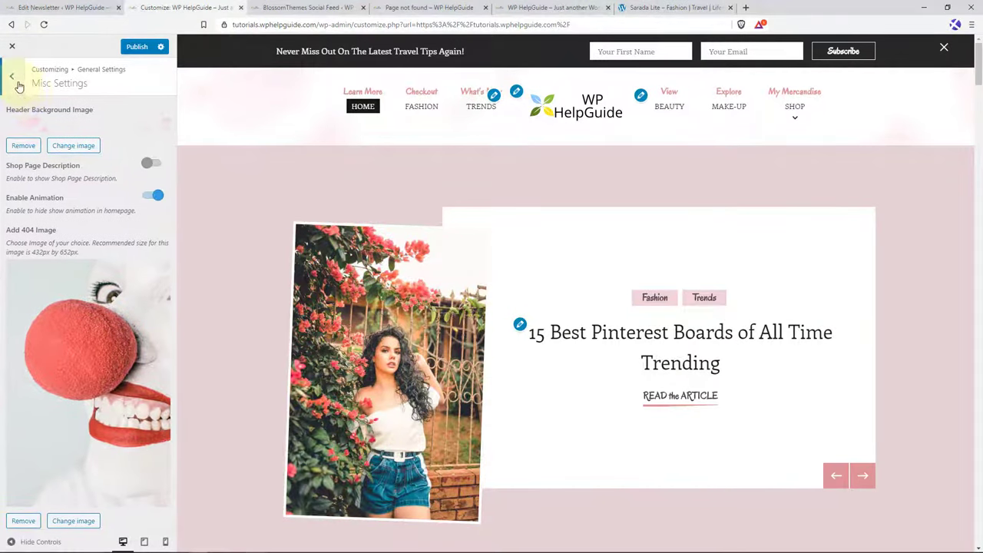
# - Navigate from the customizer root to the Widgets > Sidebar area
pyautogui.click(19, 86)
pyautogui.click(18, 86)
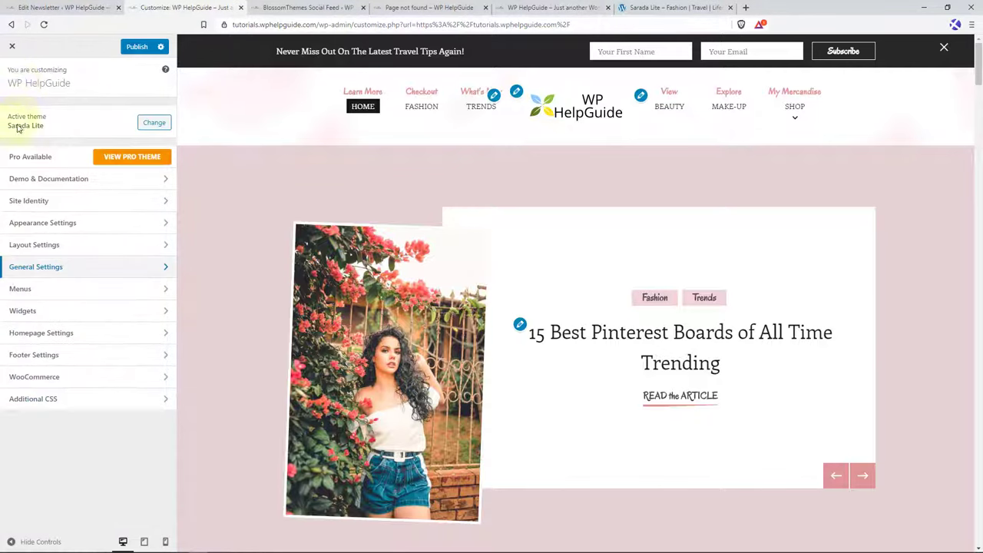
pyautogui.click(37, 315)
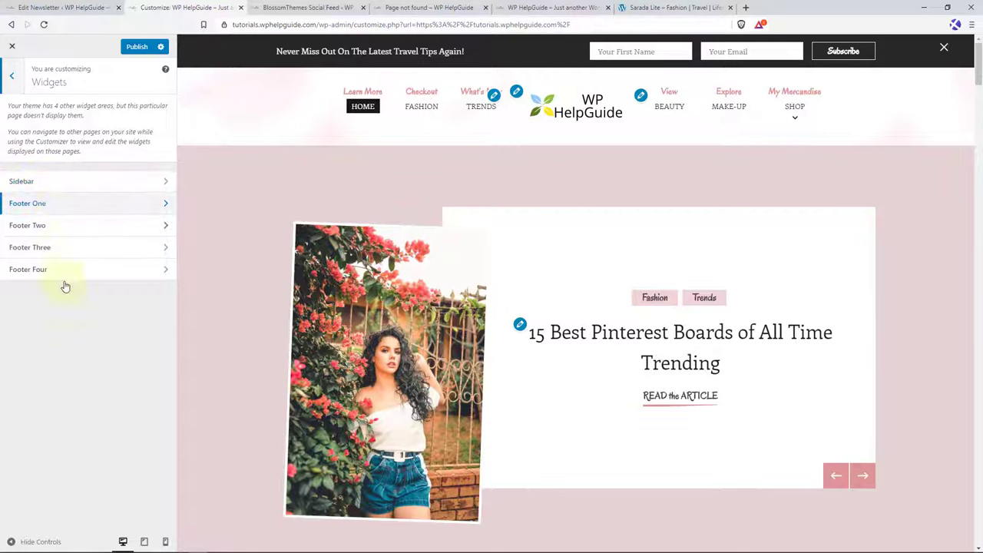
pyautogui.click(107, 185)
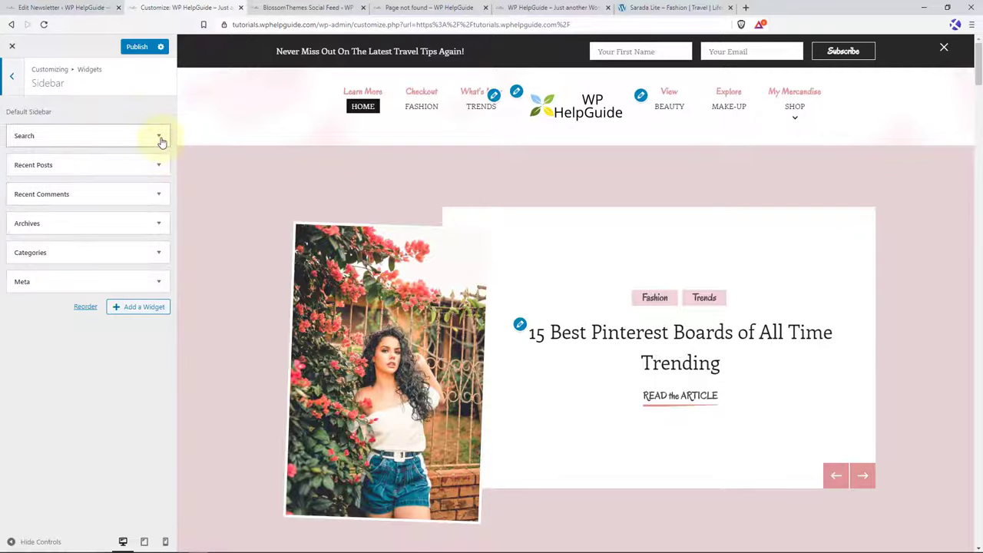
# - Remove the default Search, Recent Posts, Recent Comments, Archives, Categories and Meta widgets
pyautogui.click(160, 139)
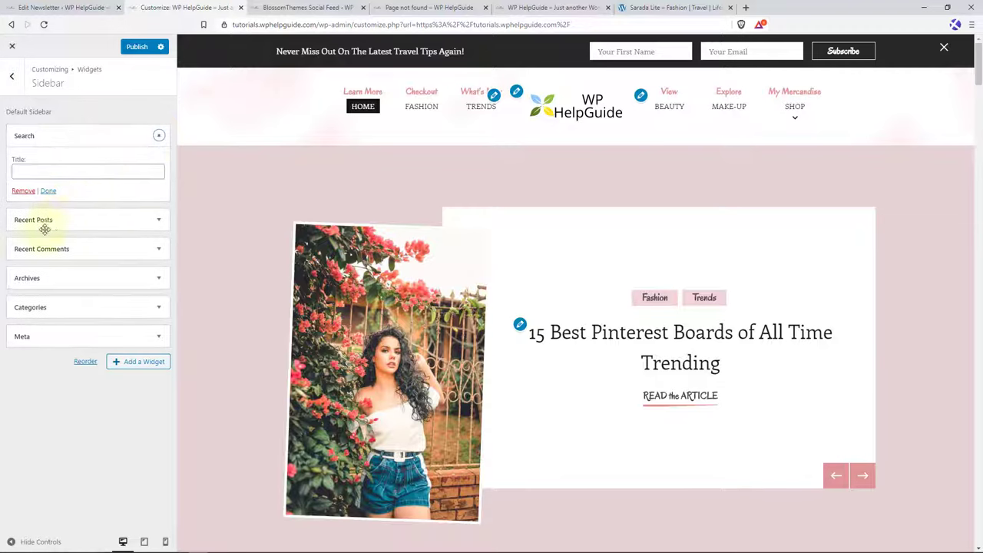
pyautogui.click(23, 193)
pyautogui.click(24, 241)
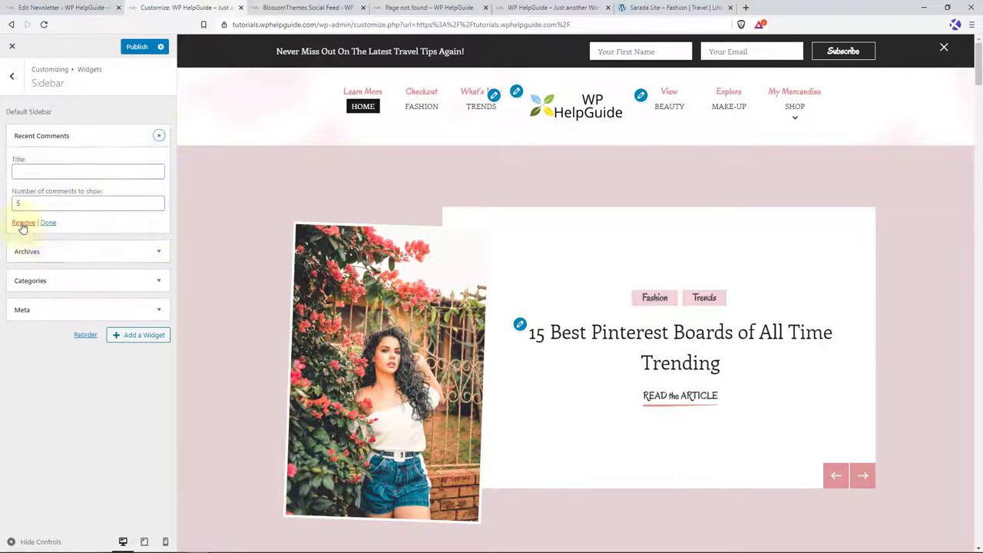
pyautogui.click(22, 222)
pyautogui.click(35, 223)
pyautogui.click(22, 193)
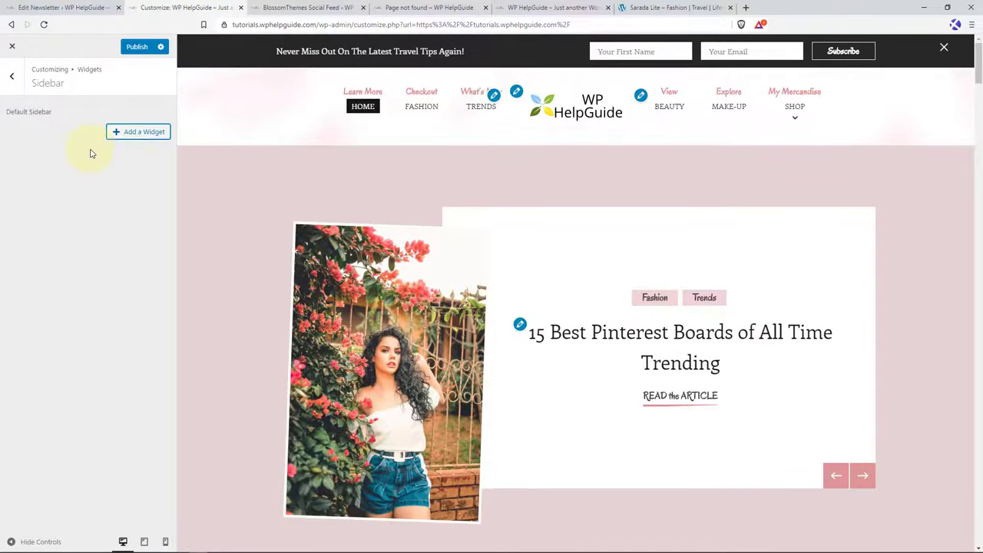
pyautogui.click(140, 134)
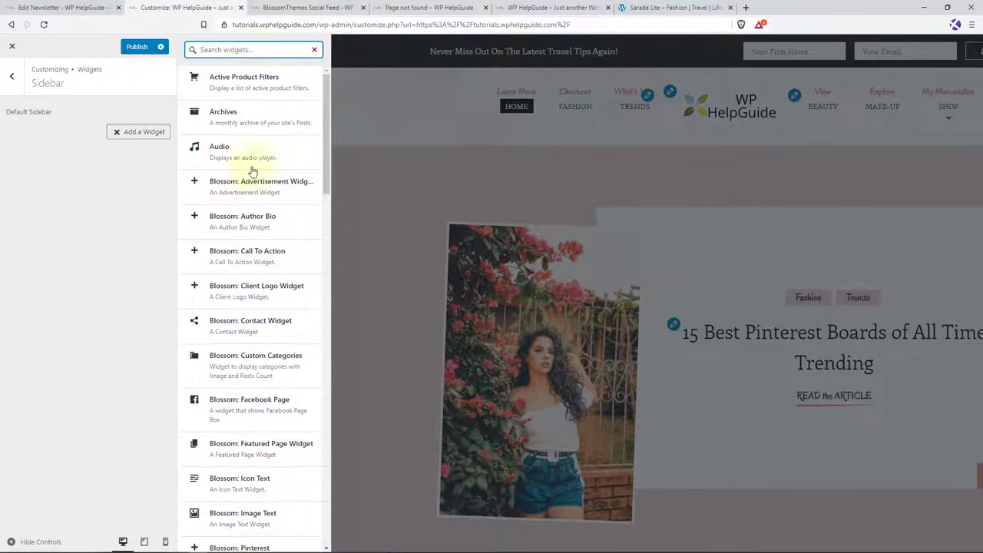
# - Add the Blossom: Author Bio widget to the sidebar
pyautogui.click(257, 224)
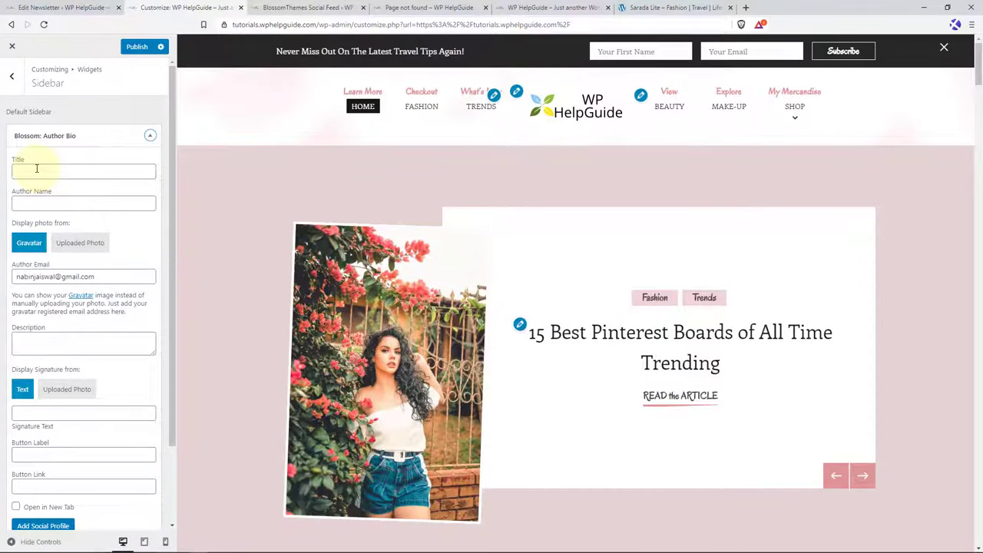
pyautogui.scroll(-4, 797, 387)
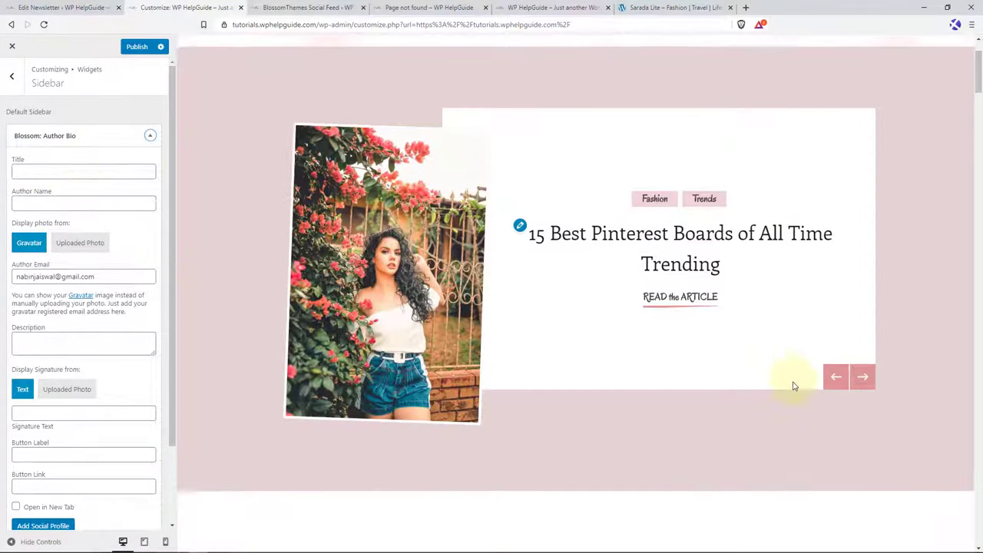
pyautogui.scroll(-8, 795, 392)
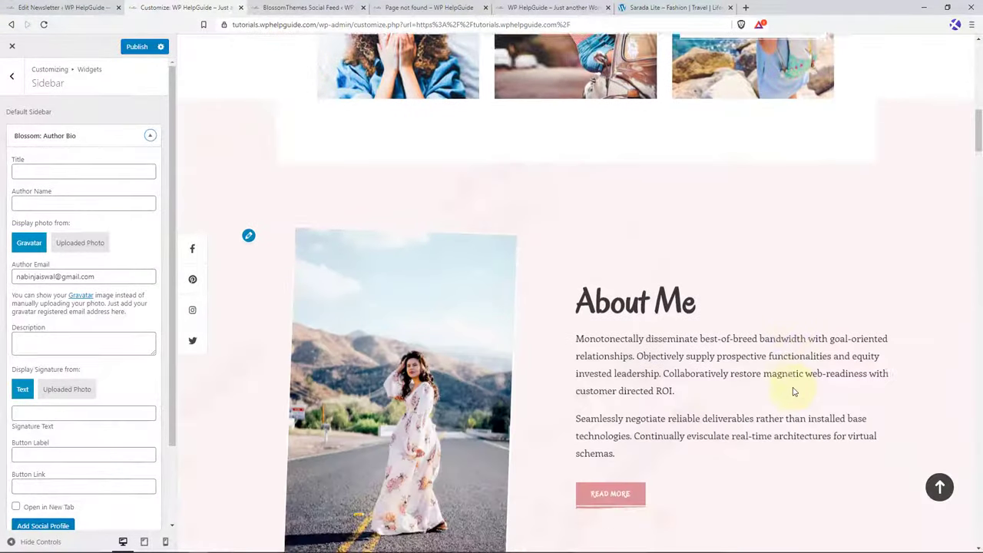
pyautogui.scroll(-3, 795, 392)
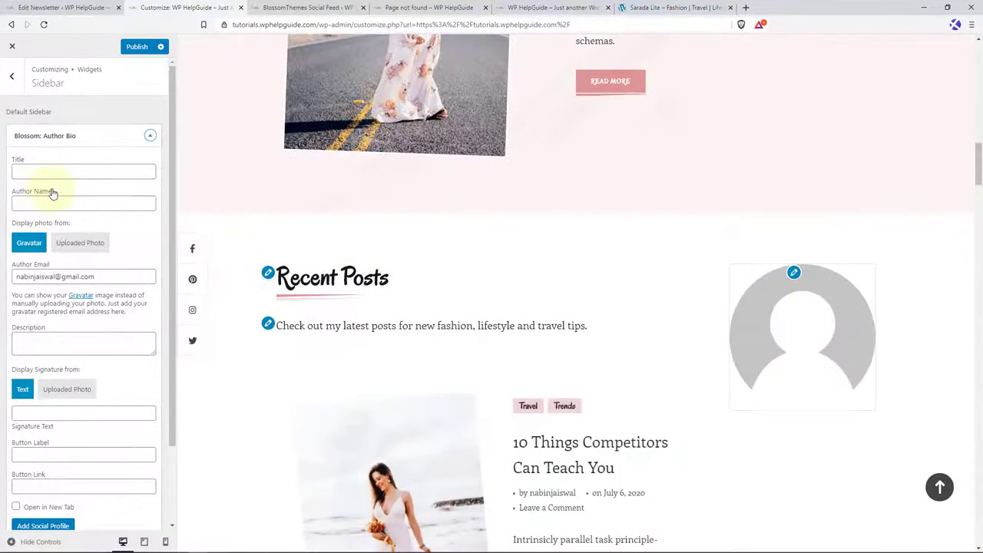
# - Title the widget About Me, enter the author's name, and choose Uploaded Photo
pyautogui.click(69, 174)
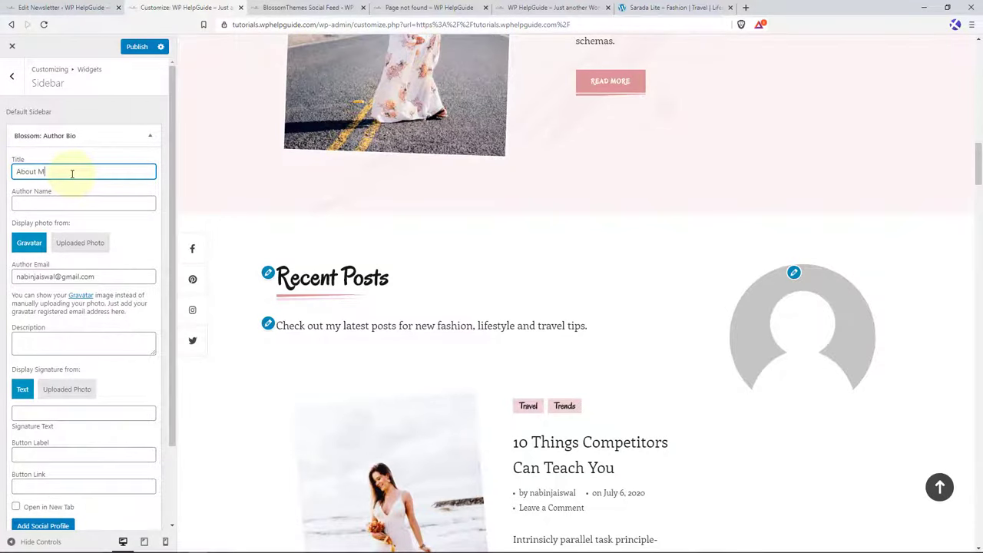
pyautogui.click(54, 203)
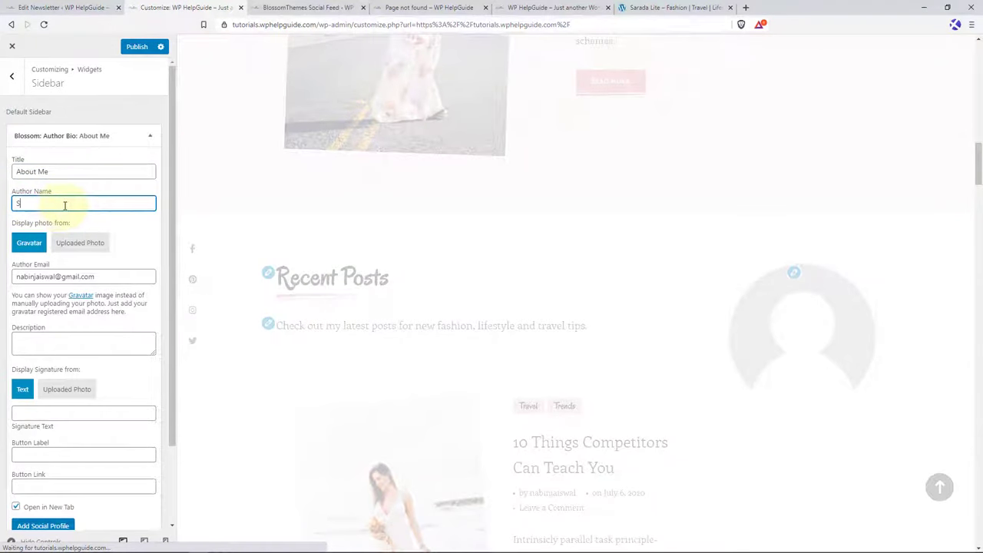
pyautogui.write('Sman')
pyautogui.press('BackSpace')
pyautogui.press('BackSpace')
pyautogui.press('BackSpace')
pyautogui.write('a')
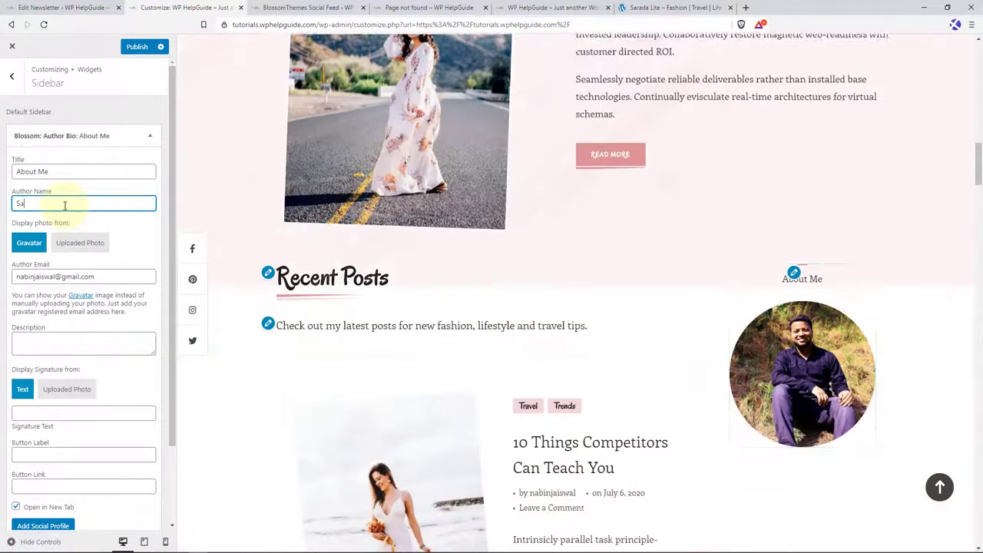
pyautogui.write('mantha Walter')
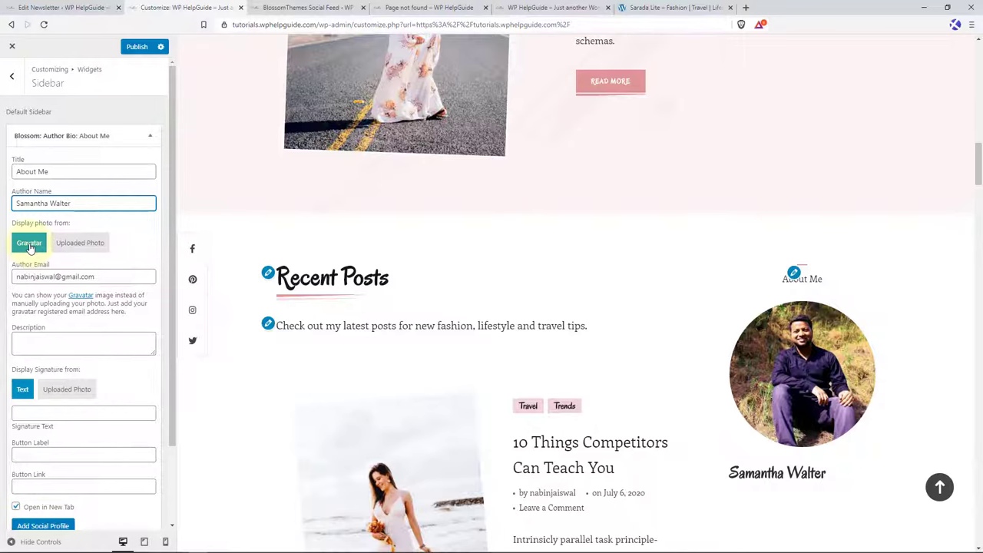
pyautogui.click(77, 245)
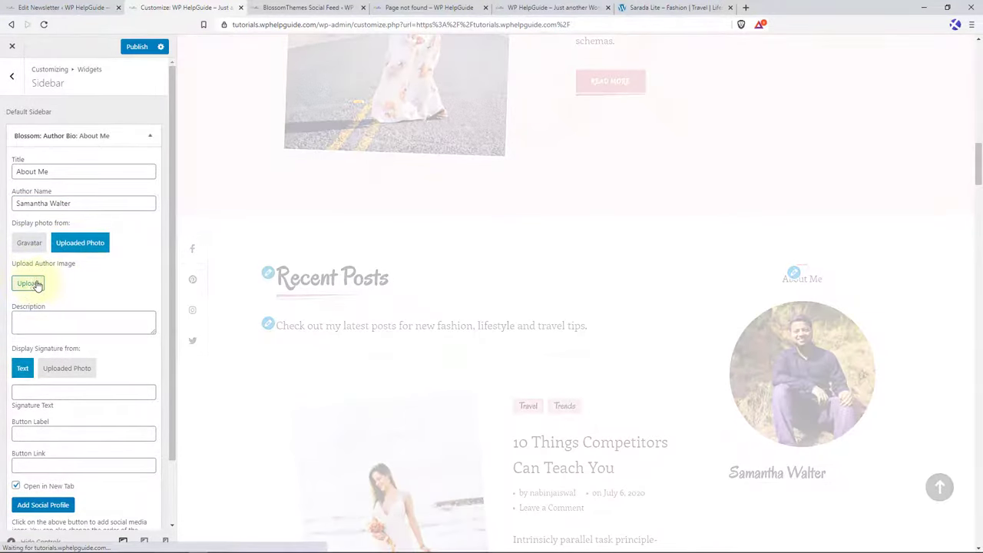
# - Choose the photo of the woman in the red top as the author image
pyautogui.click(31, 283)
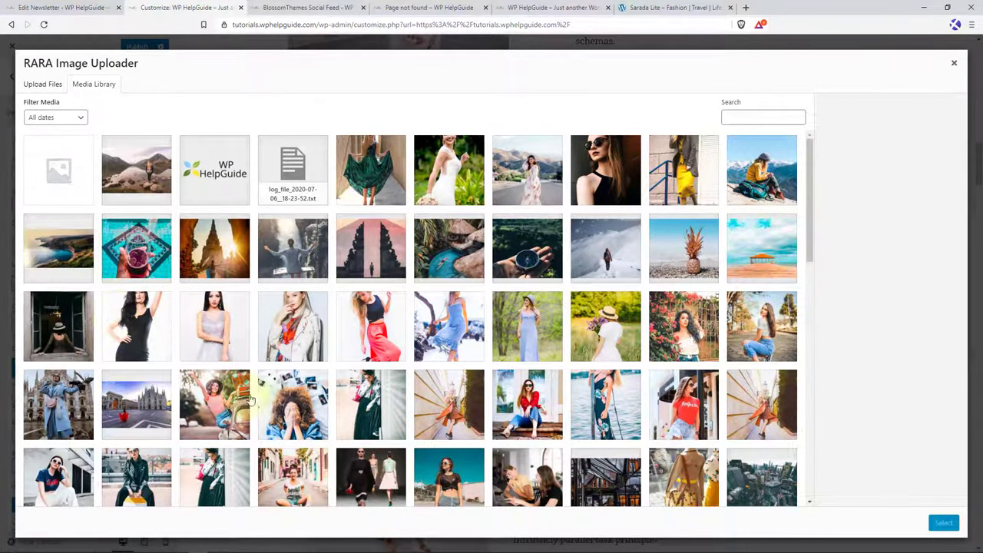
pyautogui.click(529, 405)
pyautogui.click(944, 524)
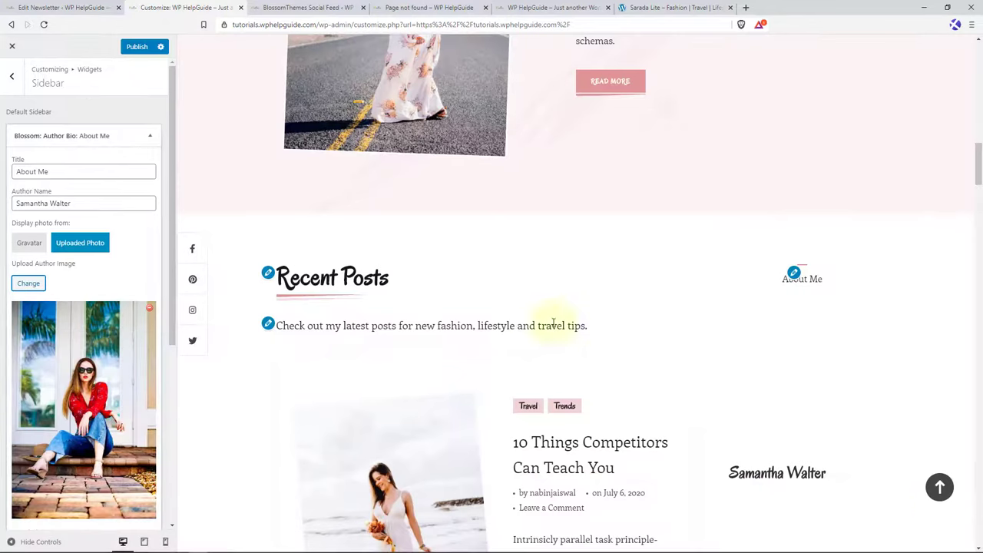
# - Paste the author description paragraph into the Description field
pyautogui.scroll(-3, 77, 319)
pyautogui.scroll(-3, 77, 315)
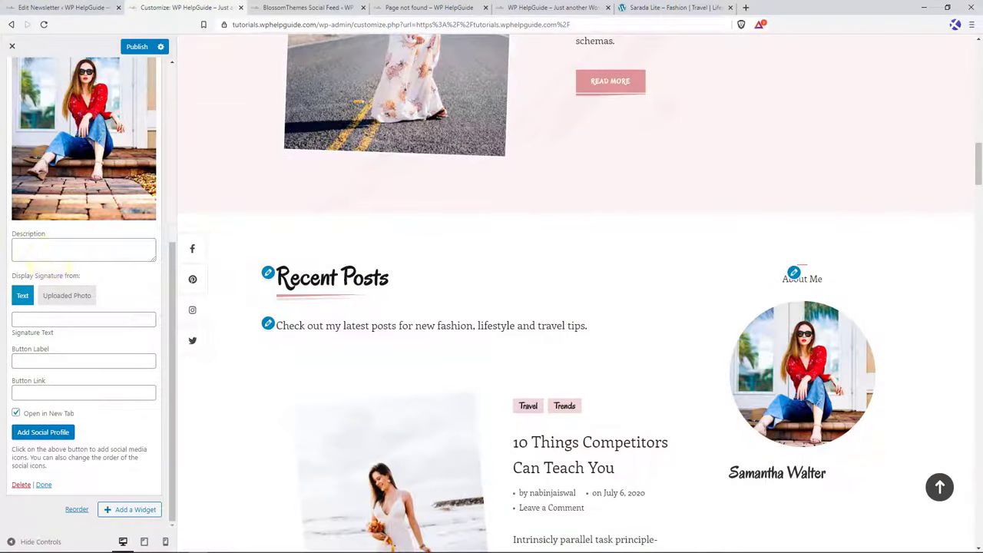
pyautogui.click(60, 247)
pyautogui.hotkey('ctrl', 'v')
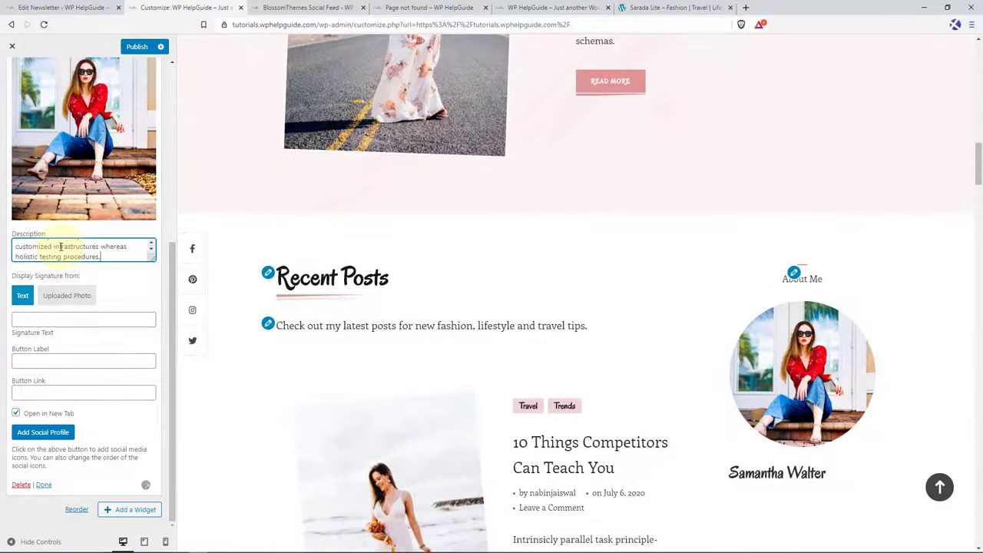
pyautogui.press('Tab')
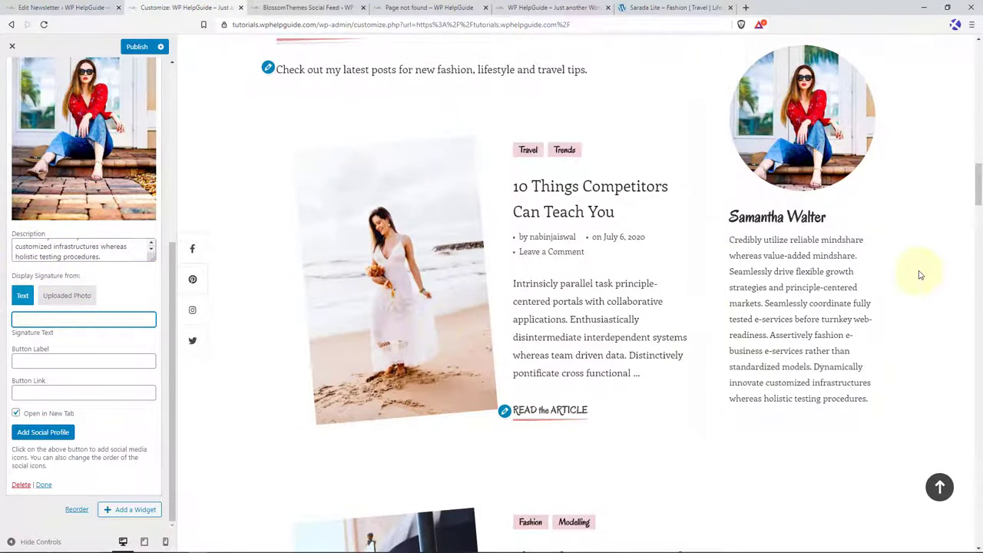
# - Set Display Signature from to Uploaded Photo and select the handwritten signature image
pyautogui.click(71, 318)
pyautogui.click(67, 299)
pyautogui.click(30, 338)
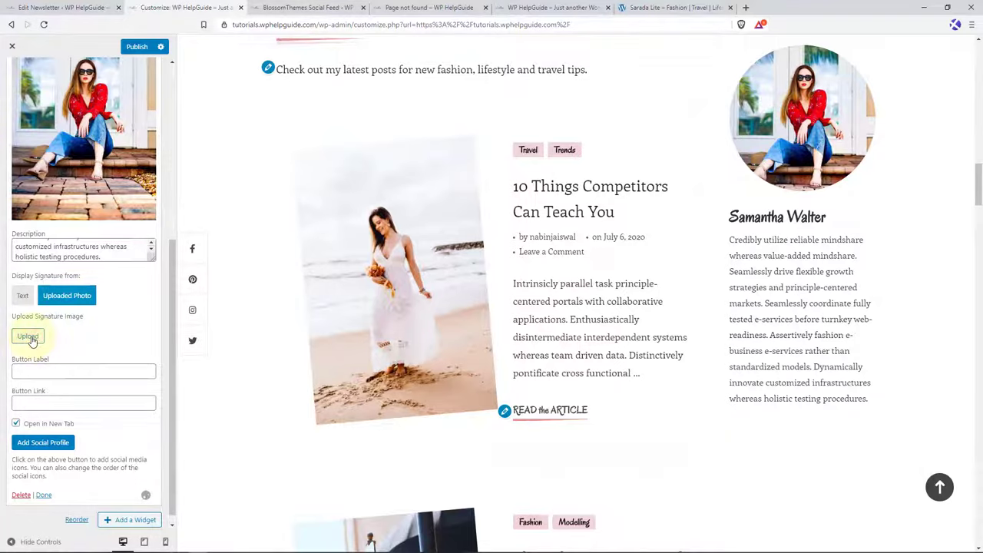
pyautogui.scroll(-5, 500, 370)
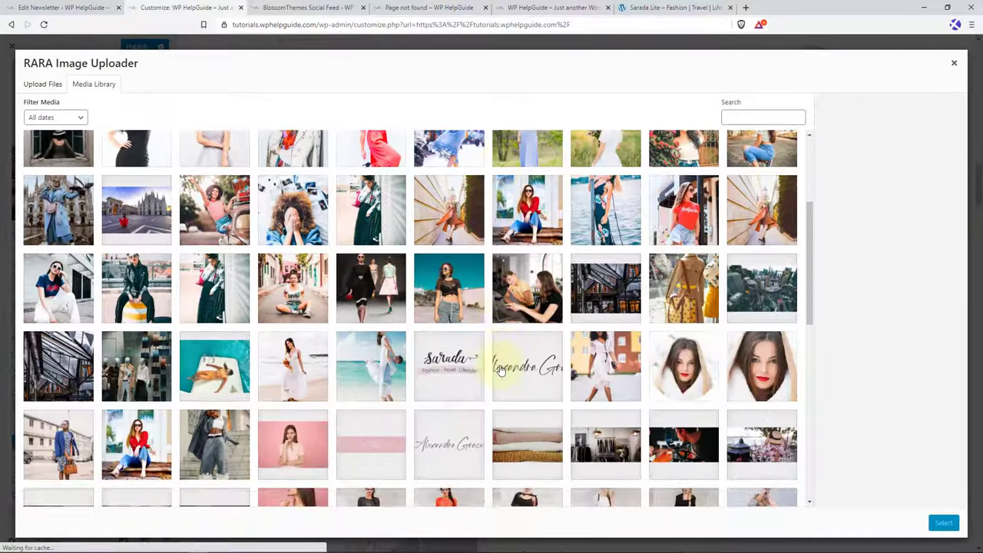
pyautogui.scroll(-2, 500, 372)
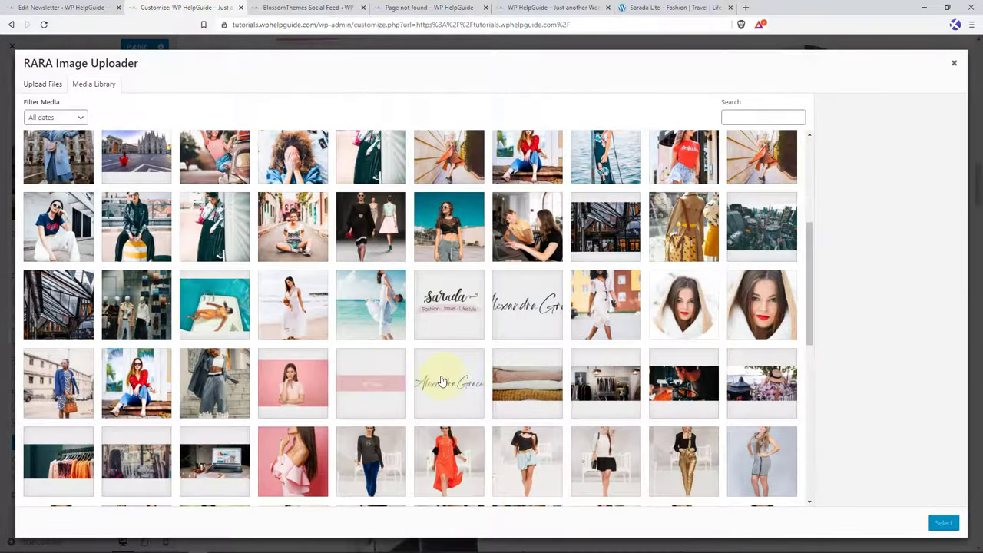
pyautogui.click(458, 386)
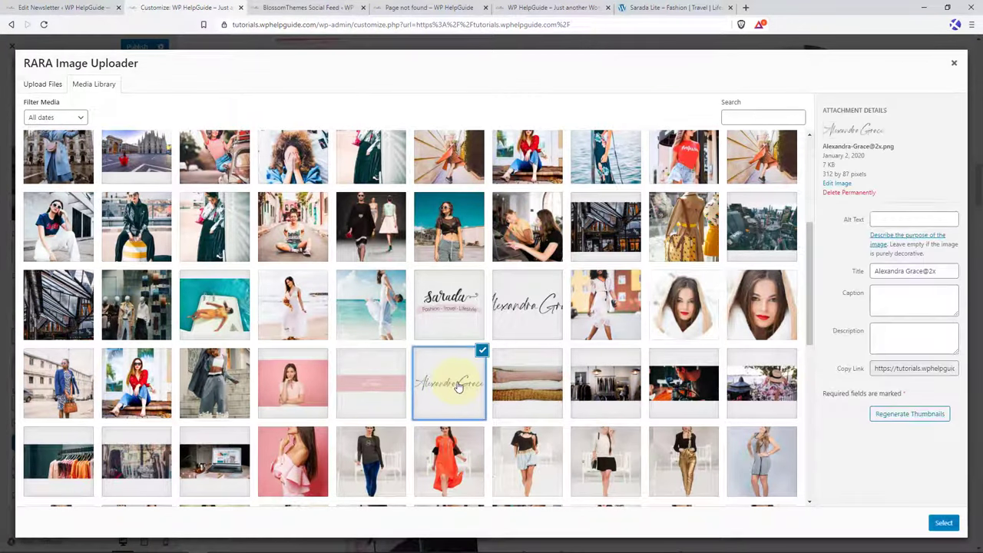
pyautogui.click(949, 524)
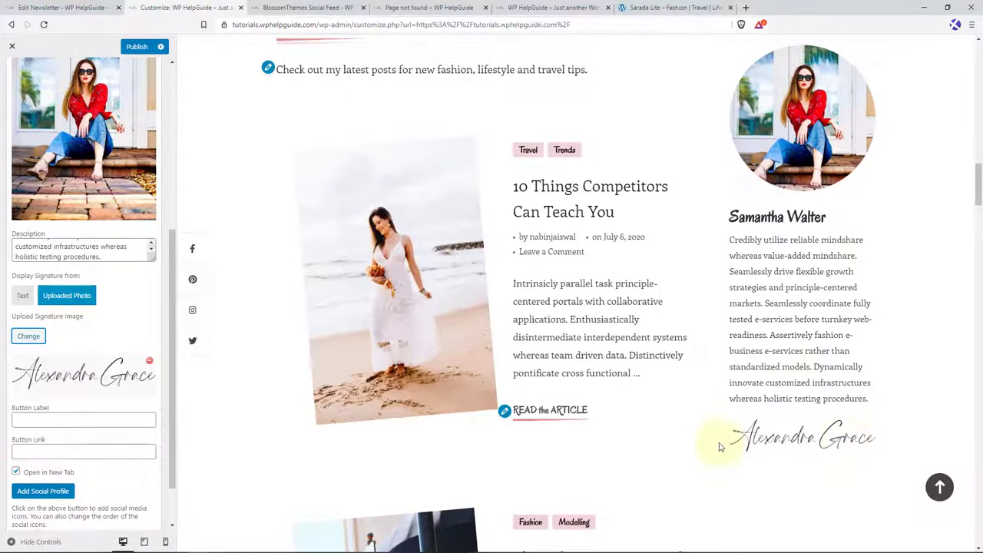
pyautogui.scroll(-1, 119, 437)
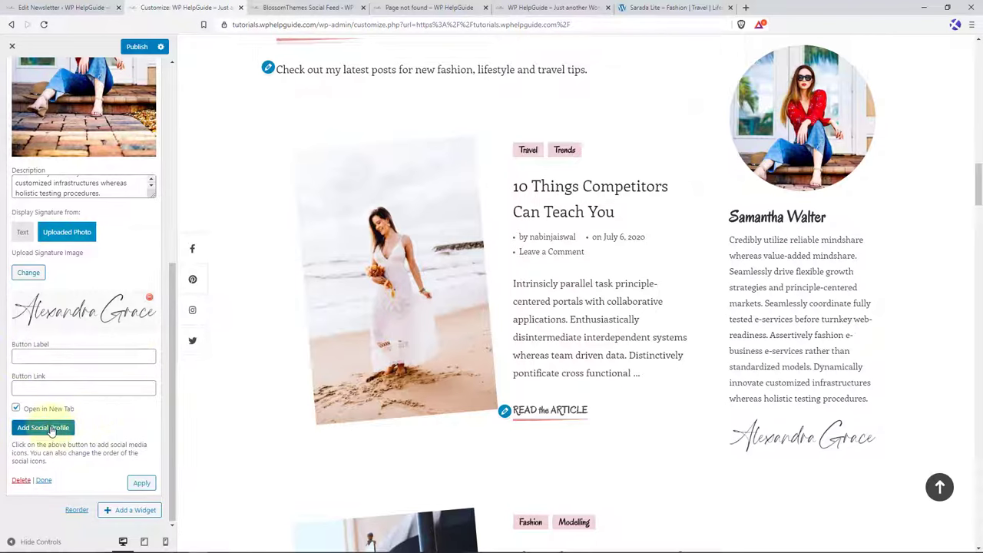
# - Add a Facebook social profile with the facebook-f icon and the site's Facebook URL
pyautogui.click(51, 432)
pyautogui.click(77, 454)
pyautogui.write('facebook-f')
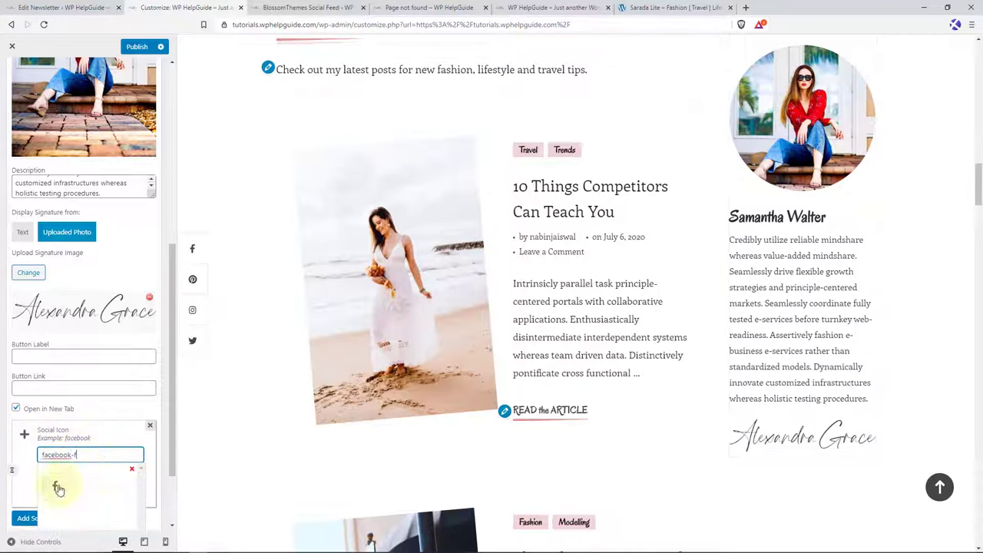
pyautogui.click(59, 487)
pyautogui.scroll(-1, 117, 397)
pyautogui.moveTo(122, 406); pyautogui.dragTo(40, 403)
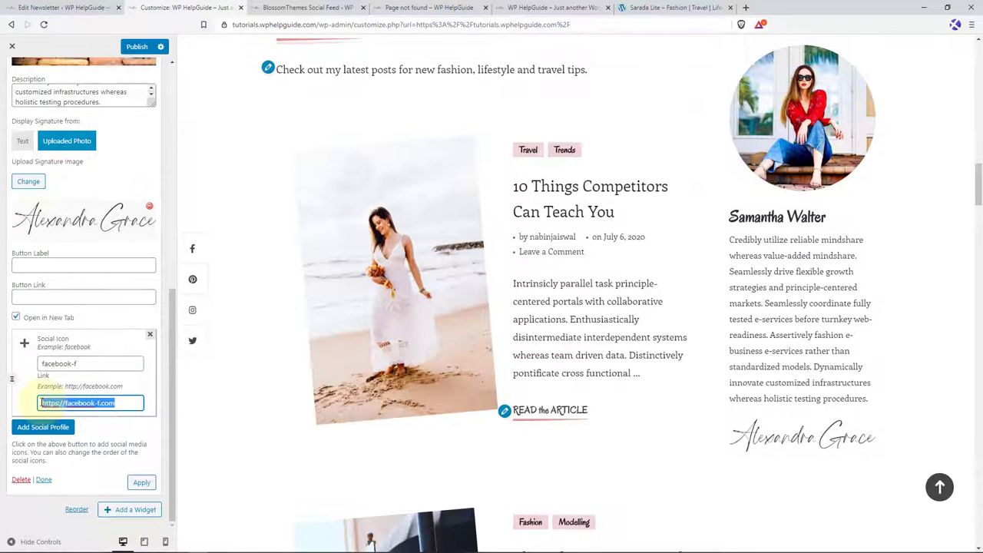
pyautogui.hotkey('ctrl', 'v')
# - Add an Instagram social profile with the instagram icon and the site's Instagram URL
pyautogui.click(43, 427)
pyautogui.scroll(-1, 82, 464)
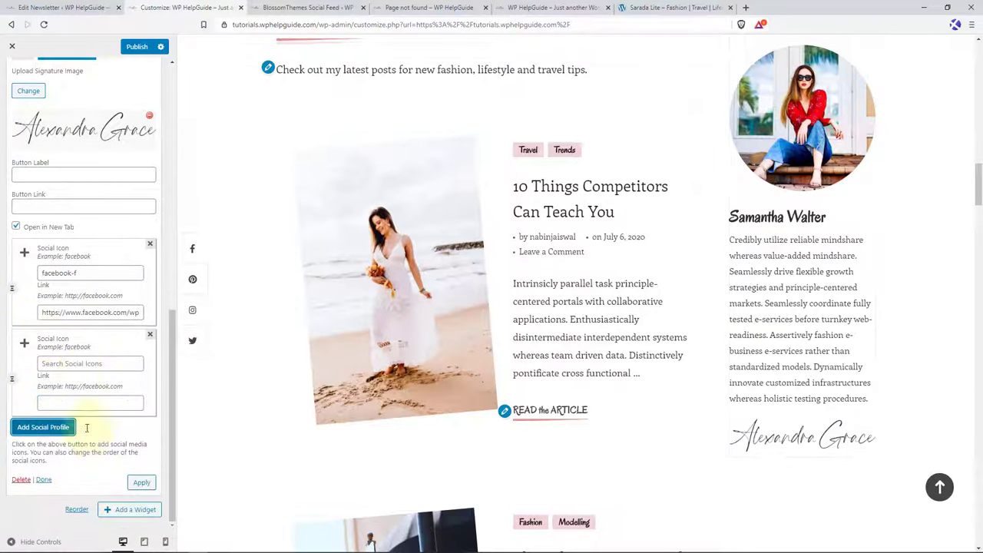
pyautogui.click(66, 364)
pyautogui.write('instagram')
pyautogui.click(92, 415)
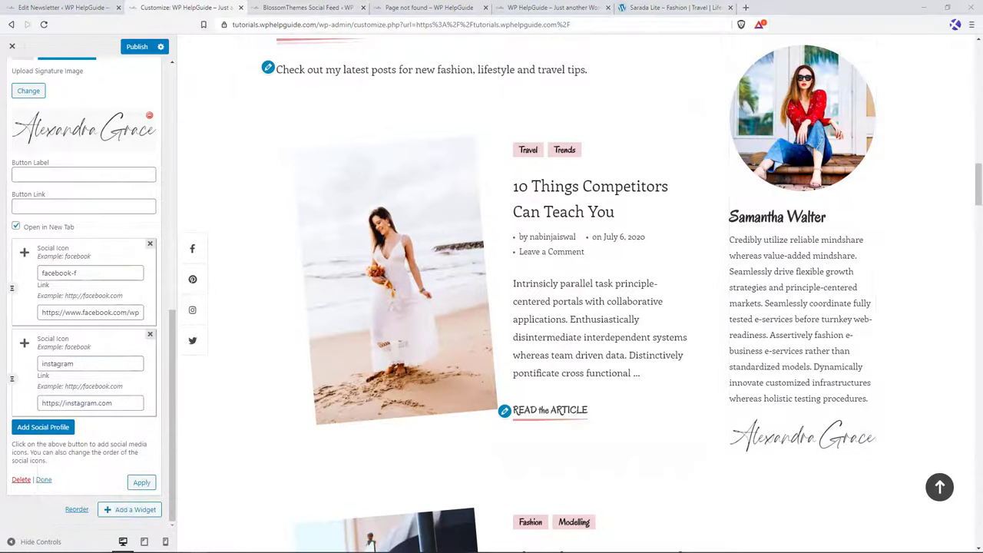
pyautogui.moveTo(122, 404); pyautogui.dragTo(42, 403)
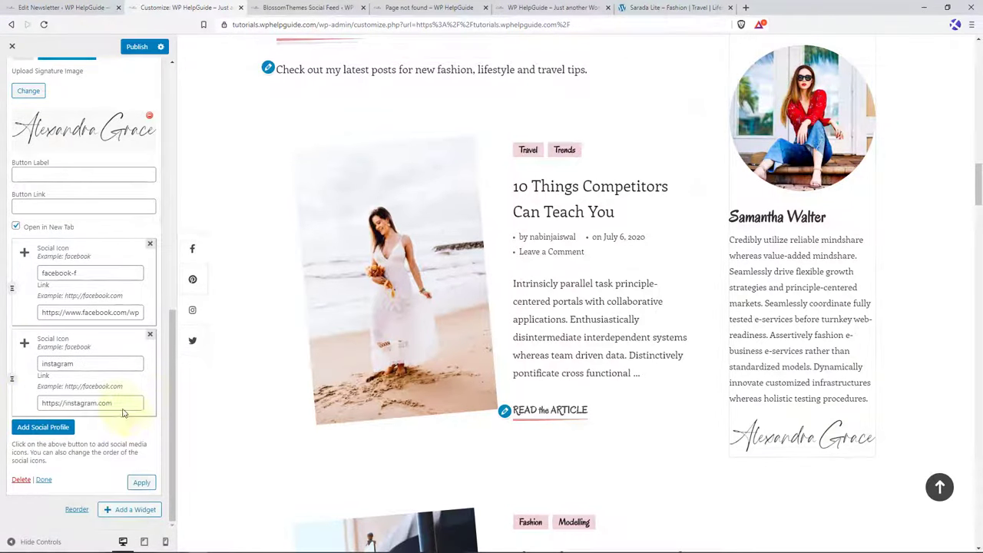
pyautogui.hotkey('ctrl', 'v')
# - Add a Pinterest social profile with the site's Pinterest URL and apply the widget changes
pyautogui.click(43, 427)
pyautogui.click(90, 454)
pyautogui.write('pinterest')
pyautogui.click(76, 488)
pyautogui.scroll(-1, 81, 461)
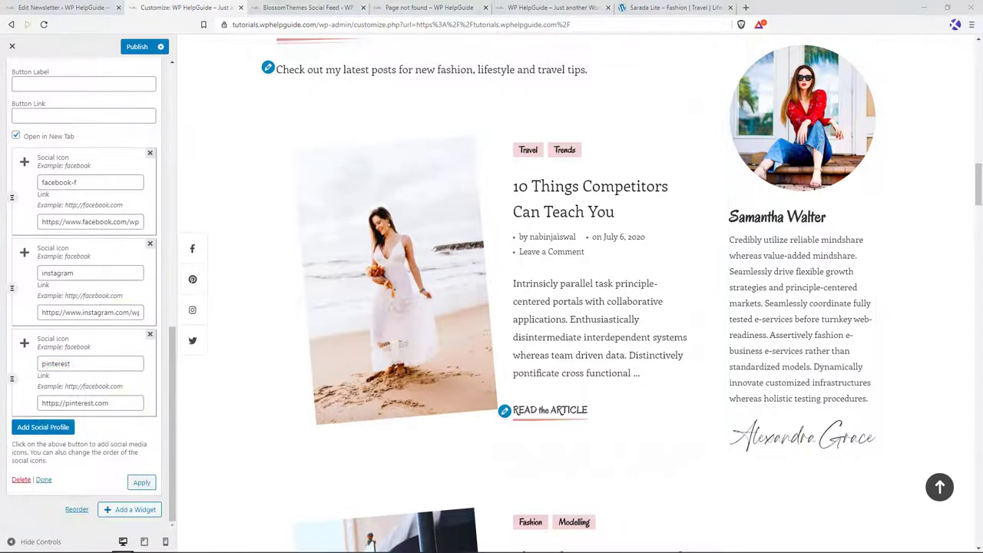
pyautogui.tripleClick(119, 405)
pyautogui.write('https://www.pinterest.com/wphelpguide/')
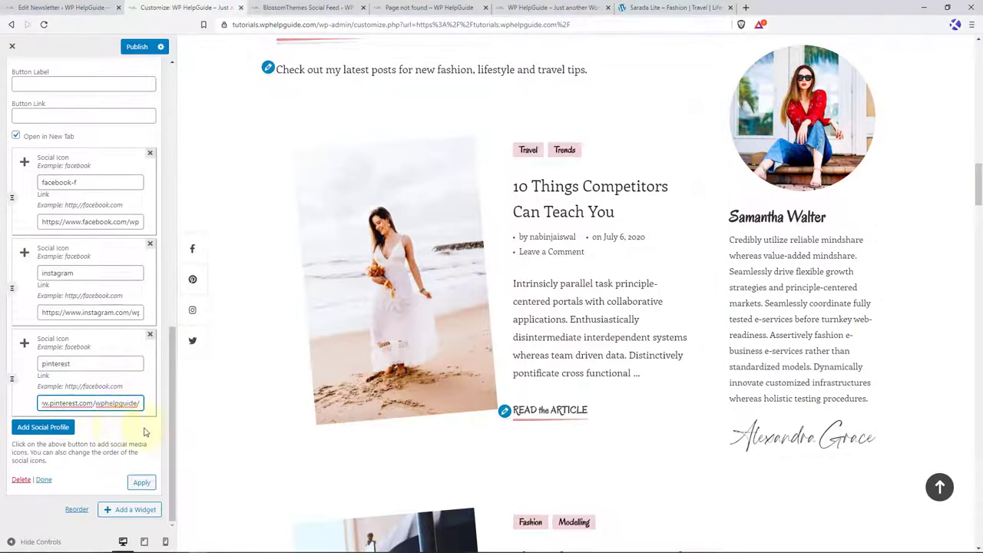
pyautogui.click(141, 482)
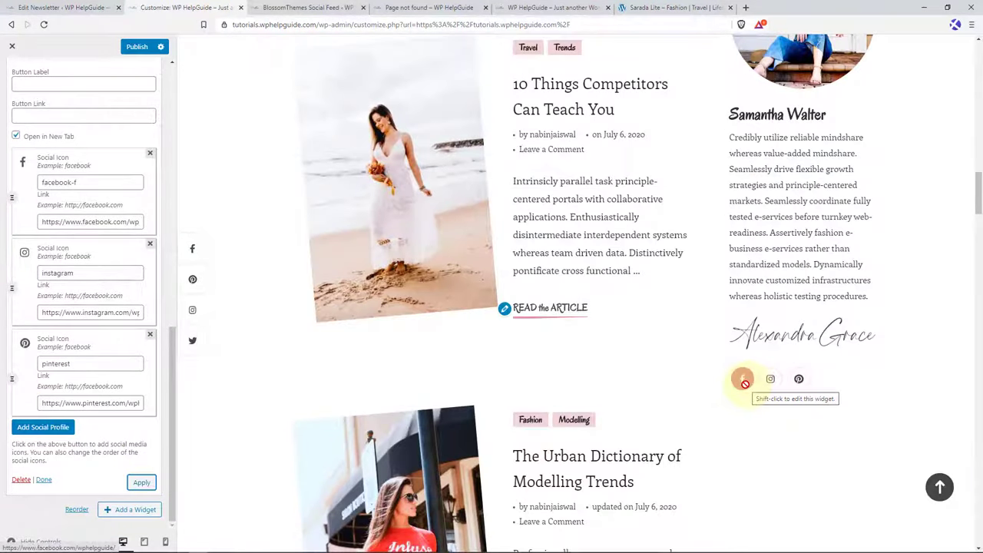
pyautogui.scroll(1, 135, 206)
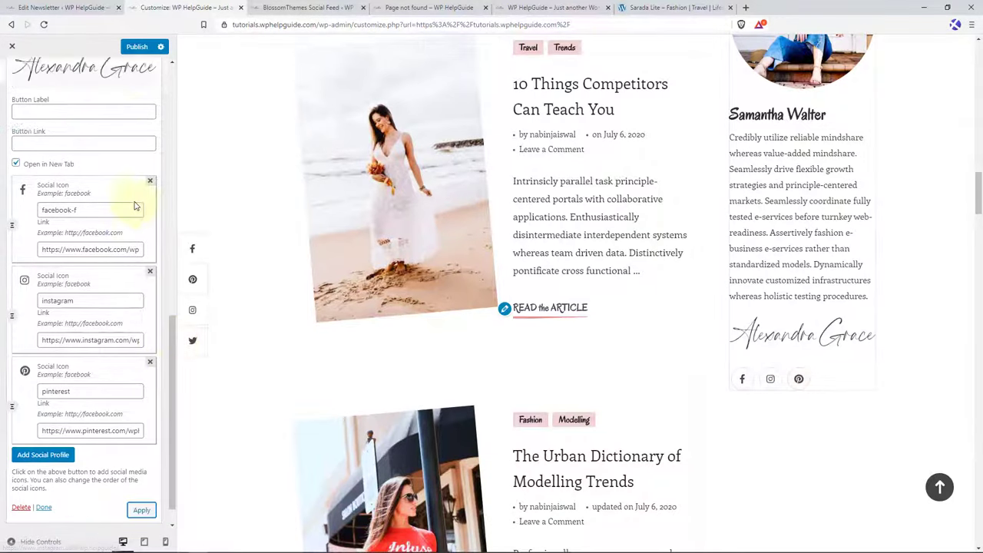
pyautogui.scroll(10, 134, 206)
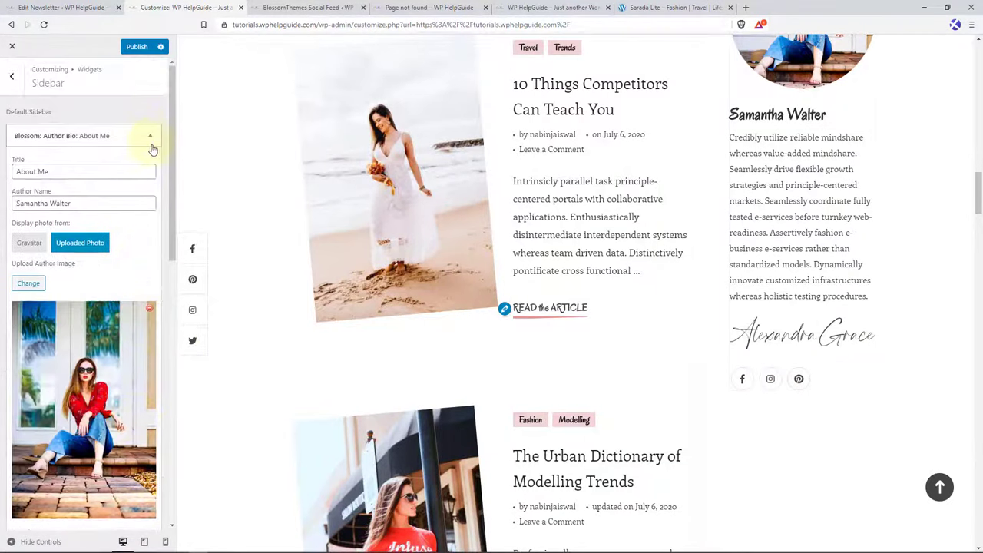
# - Add a Blossom: Recent Post widget showing thumbnails and post dates in Style One layout
pyautogui.click(150, 136)
pyautogui.click(141, 160)
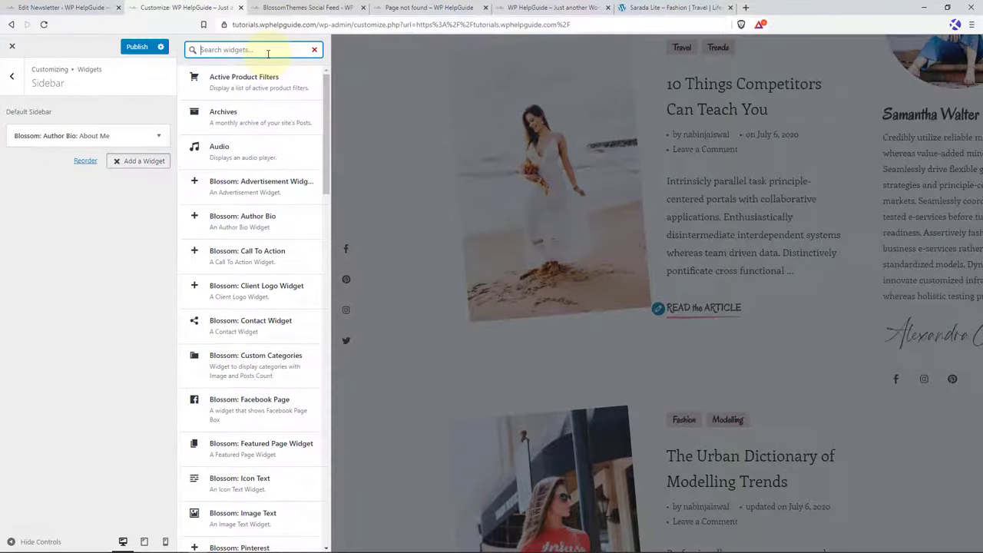
pyautogui.write('recent')
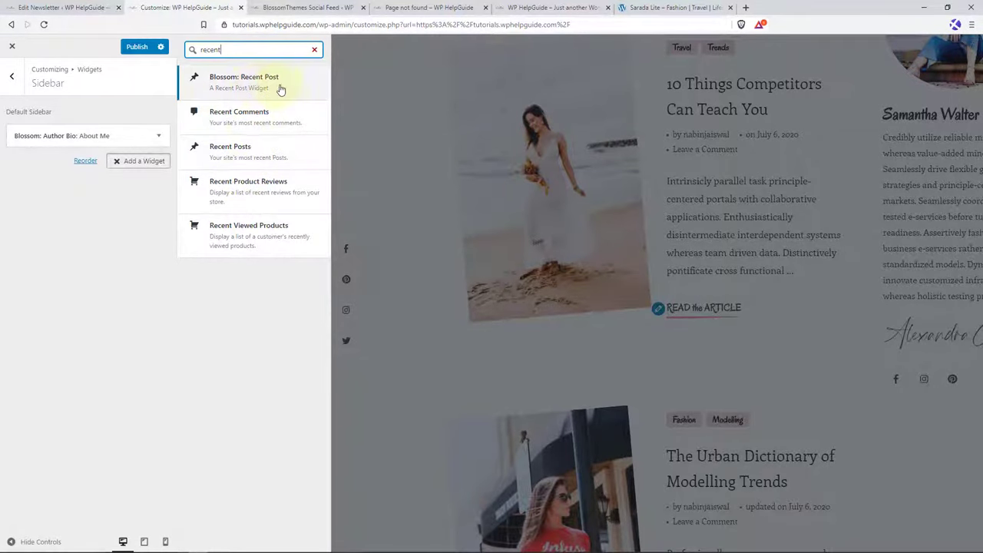
pyautogui.click(227, 89)
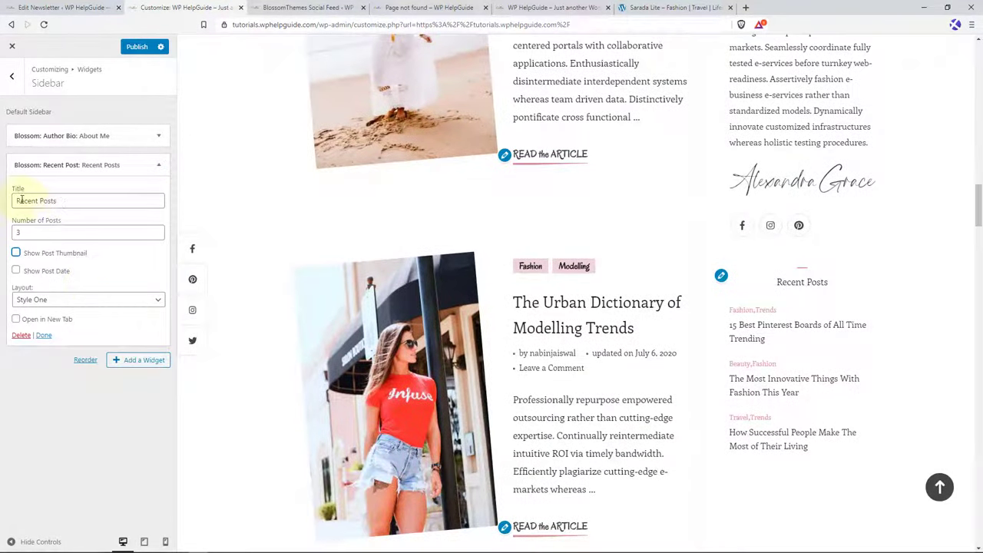
pyautogui.click(16, 254)
pyautogui.click(16, 271)
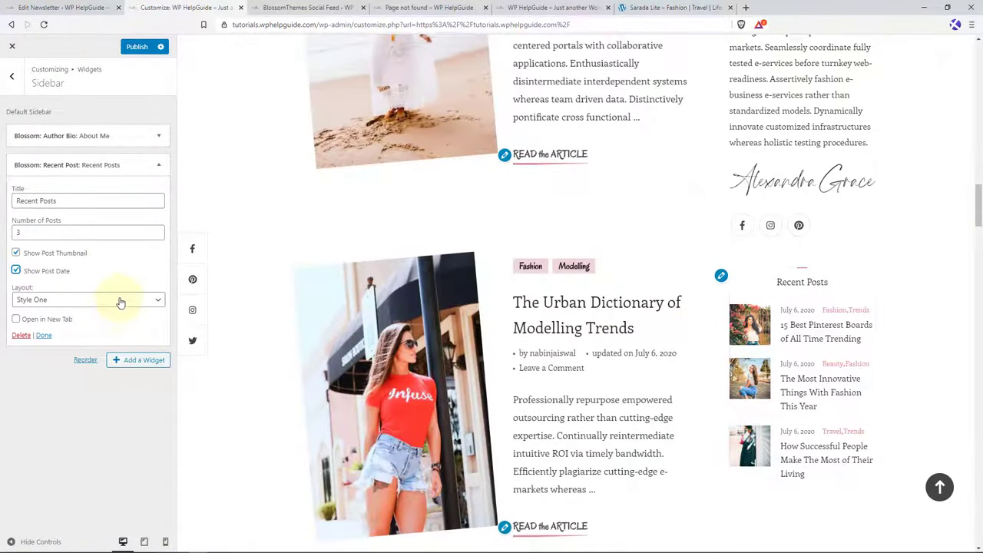
pyautogui.click(121, 302)
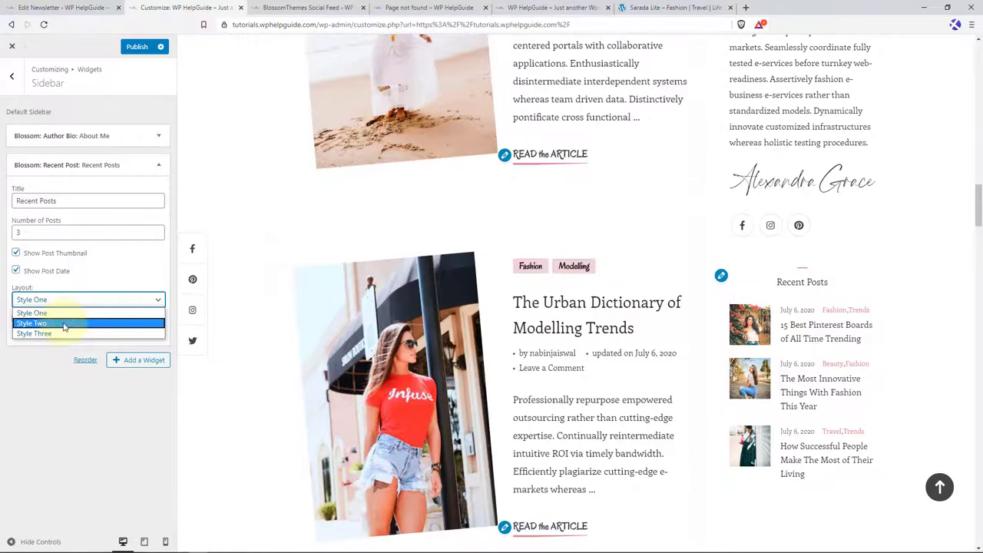
pyautogui.click(125, 286)
pyautogui.click(135, 362)
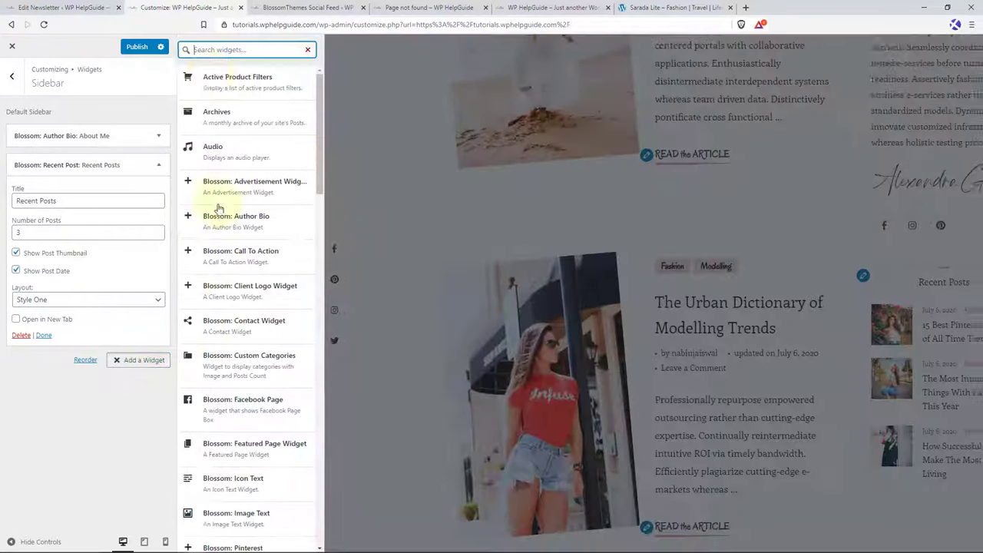
# - Add Blossom: Popular Post to the sidebar, ranked by Post Views, with thumbnails, dates and Style Two layout
pyautogui.write('popular')
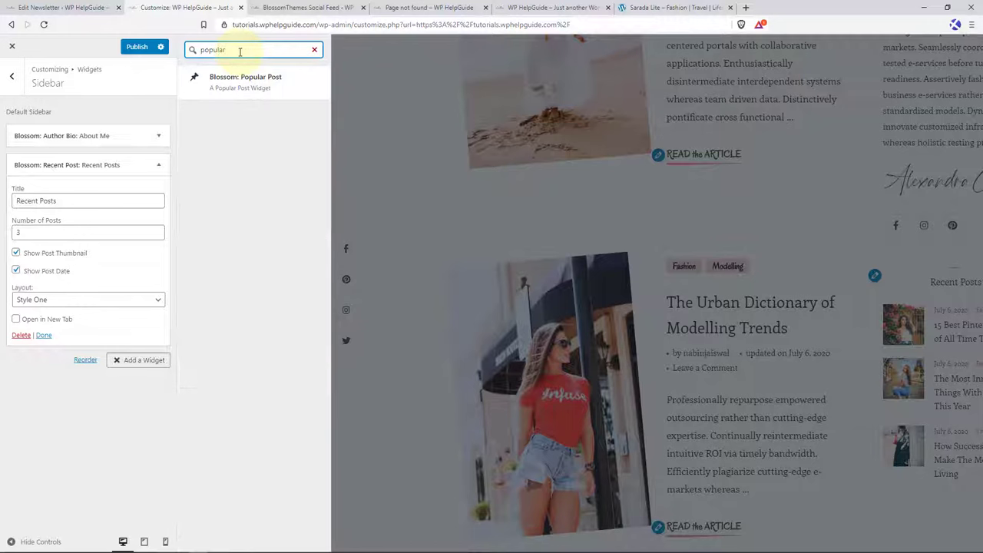
pyautogui.click(238, 82)
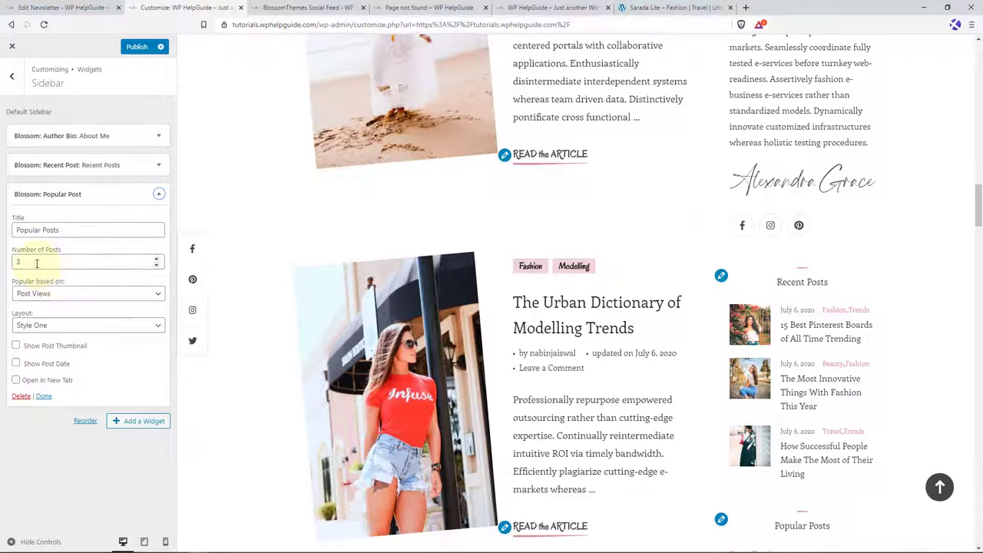
pyautogui.click(80, 294)
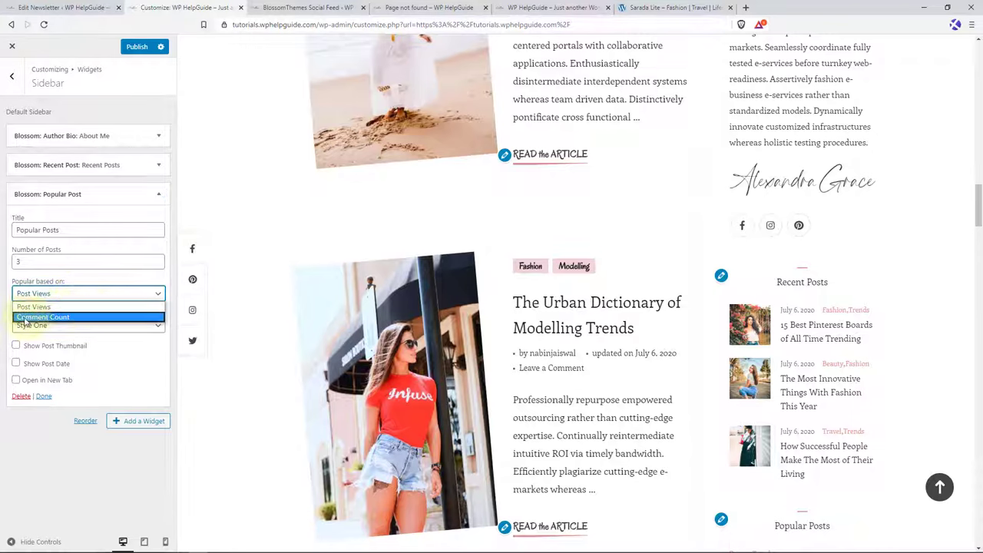
pyautogui.click(45, 355)
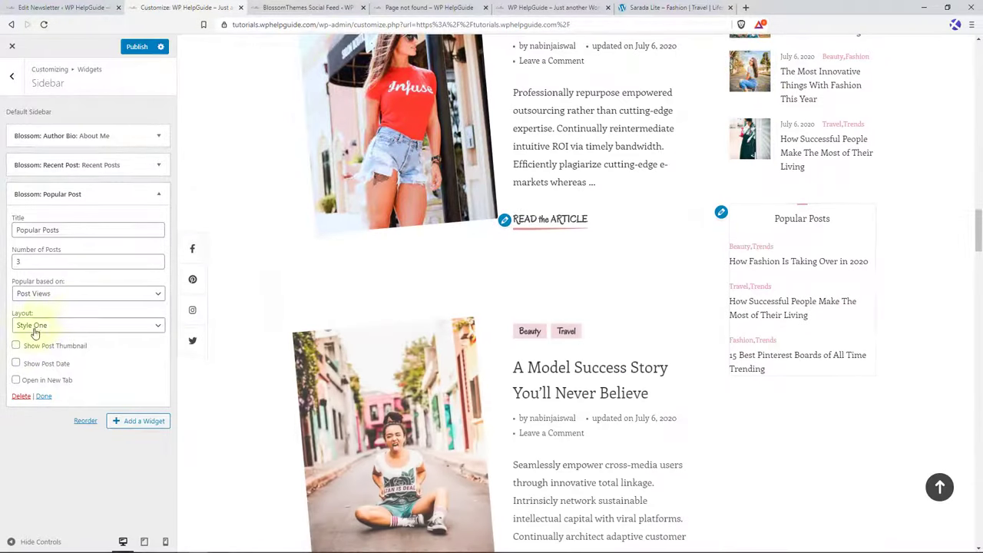
pyautogui.click(16, 346)
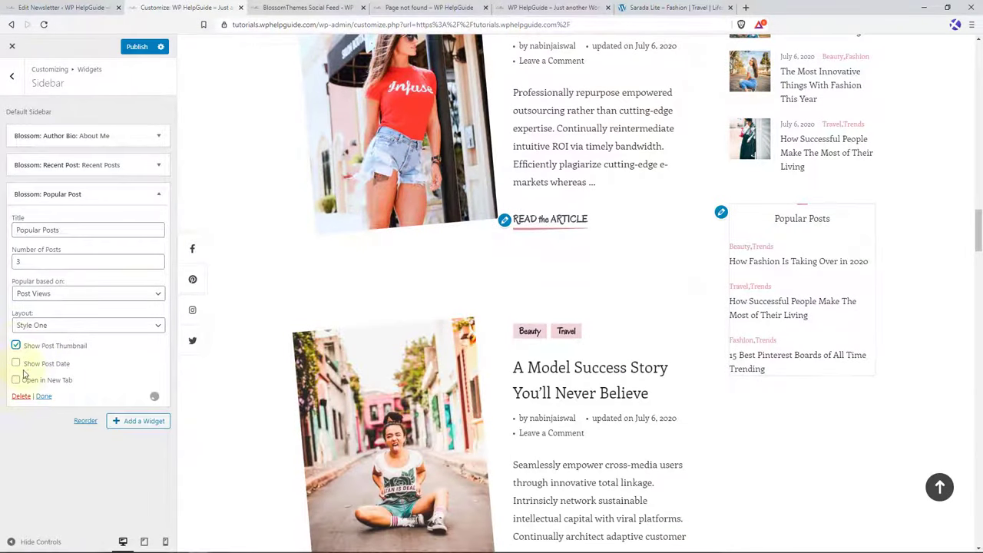
pyautogui.click(16, 363)
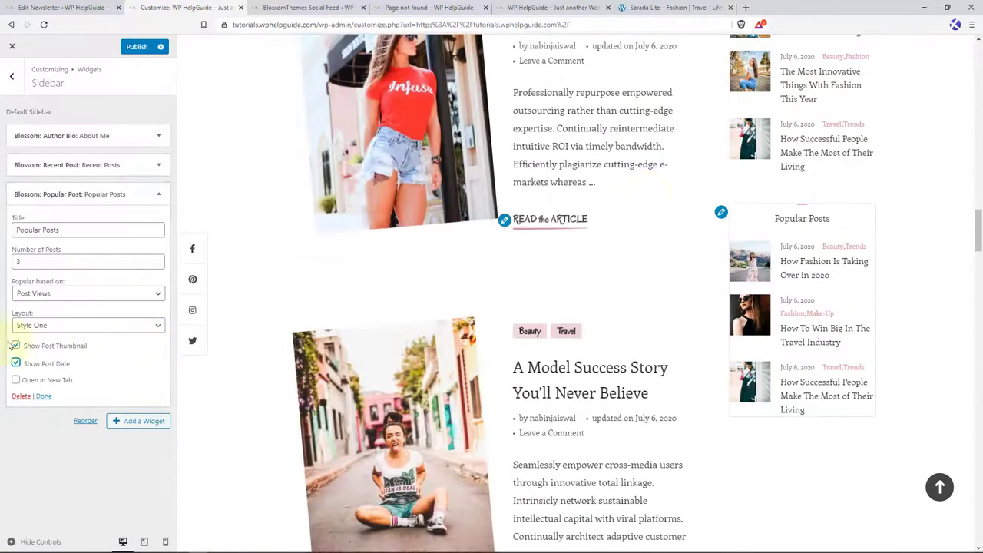
pyautogui.click(123, 328)
pyautogui.click(63, 350)
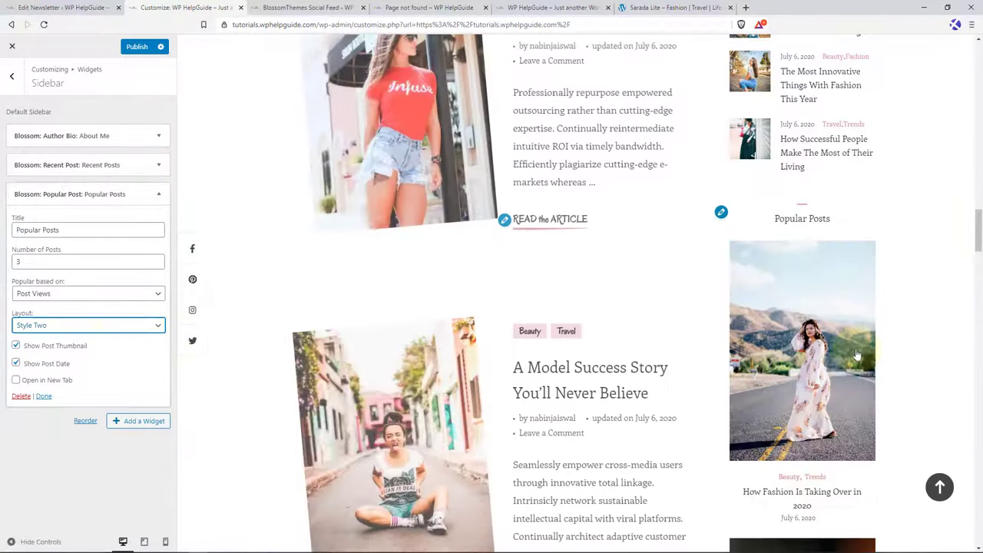
pyautogui.scroll(-2, 787, 351)
pyautogui.scroll(-7, 787, 351)
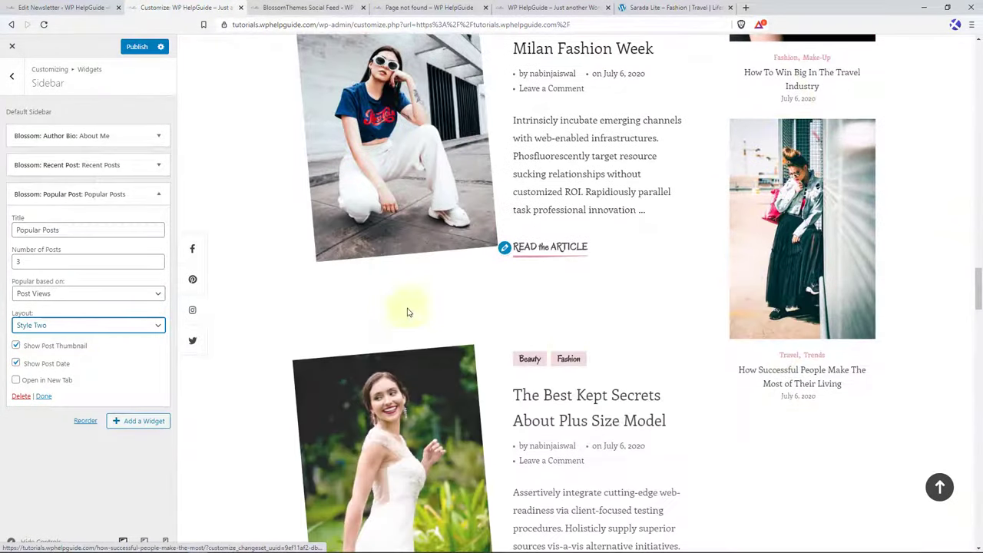
pyautogui.click(158, 193)
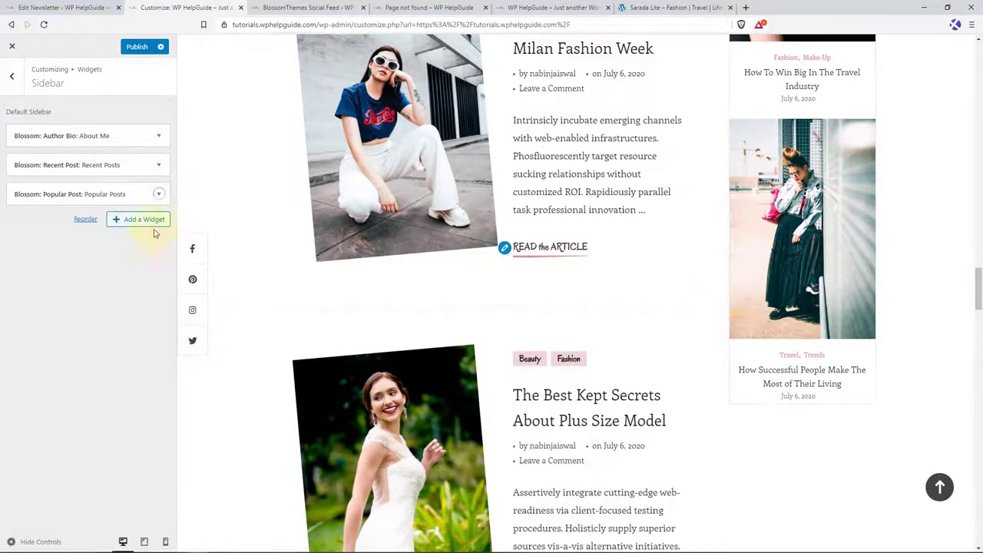
# - Add the BlossomThemes: Feed for Instagram widget with the account username and 2 photos per row
pyautogui.click(154, 221)
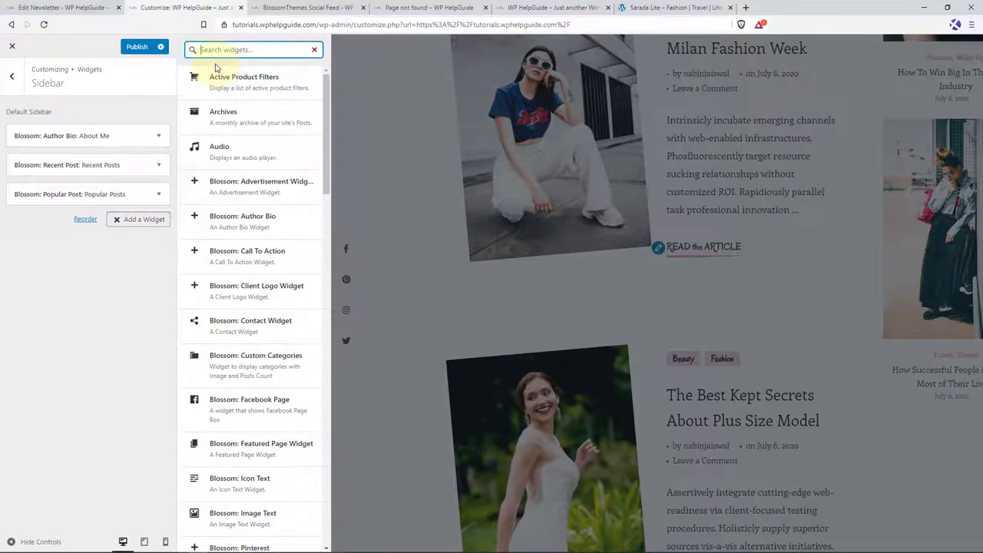
pyautogui.write('instagram')
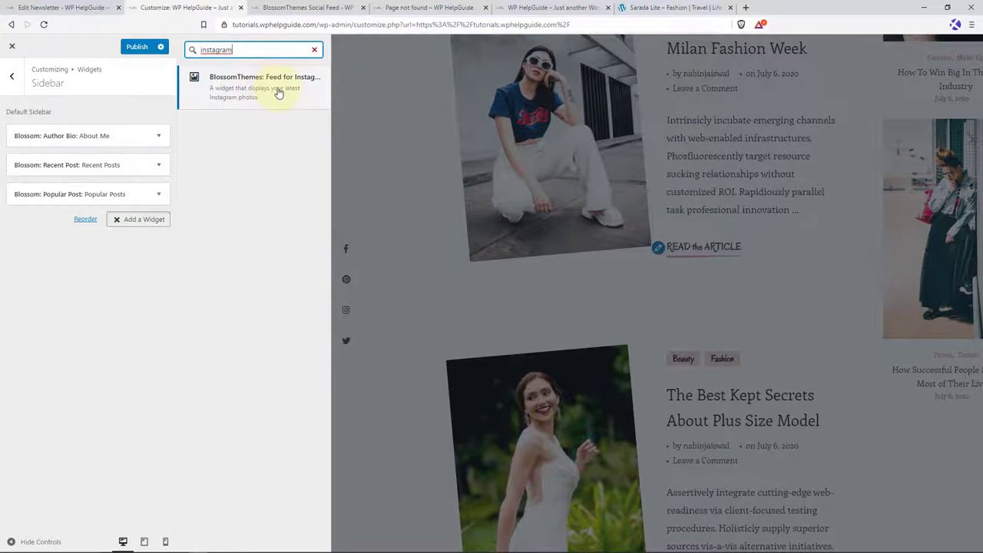
pyautogui.click(278, 90)
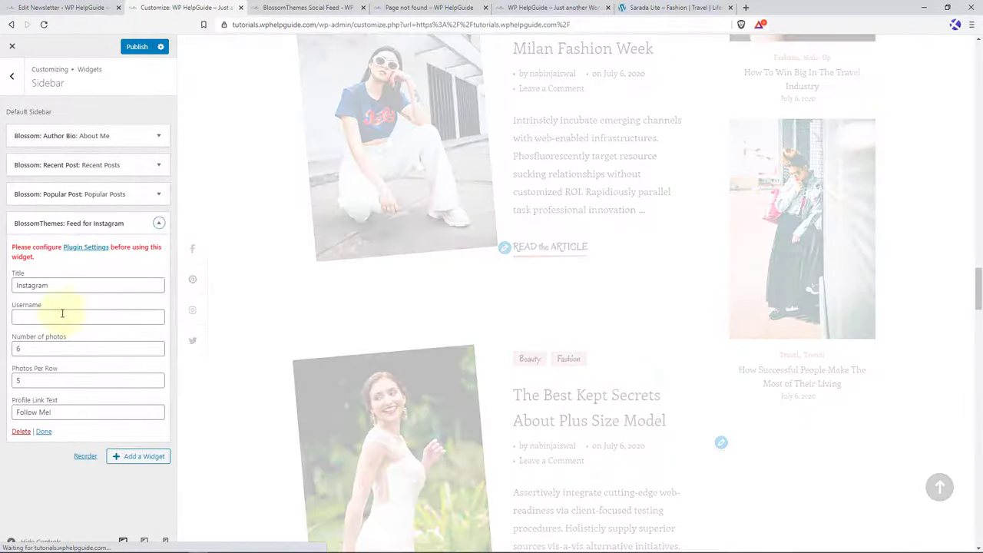
pyautogui.click(81, 317)
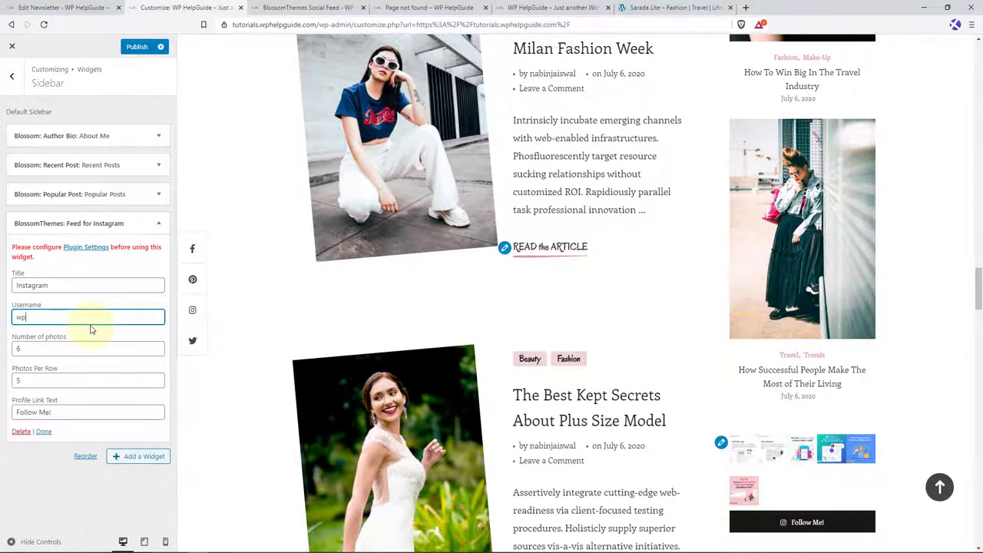
pyautogui.write('wp.helpguide')
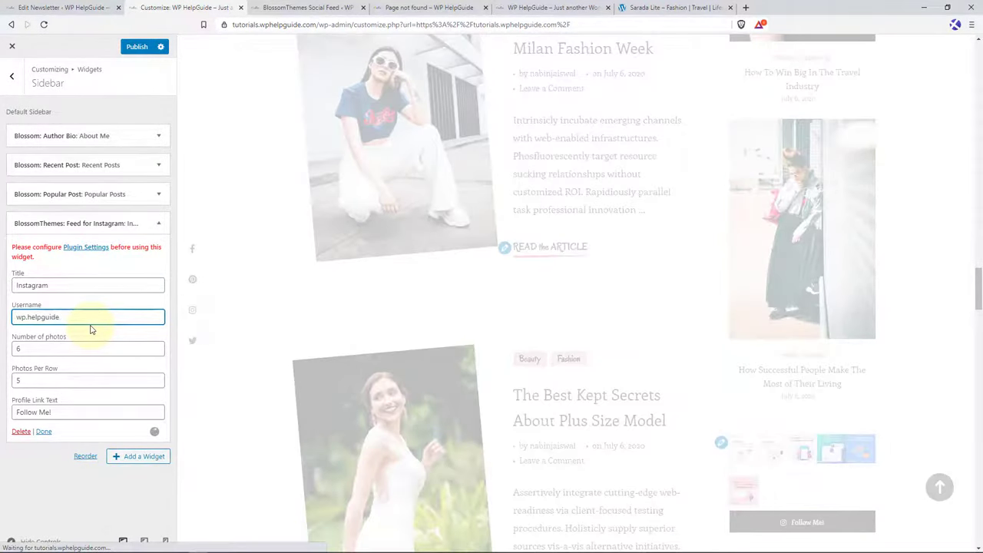
pyautogui.scroll(-3, 840, 360)
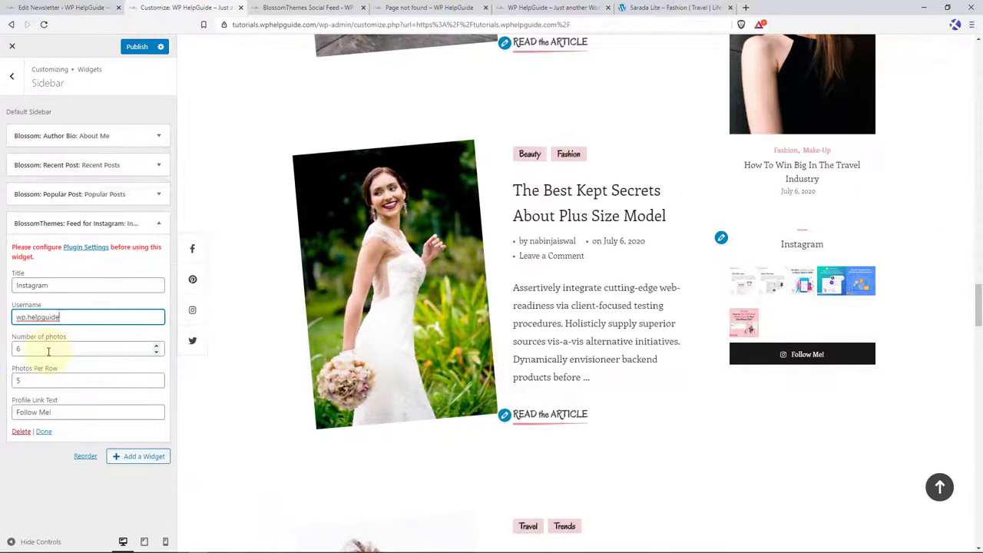
pyautogui.doubleClick(16, 381)
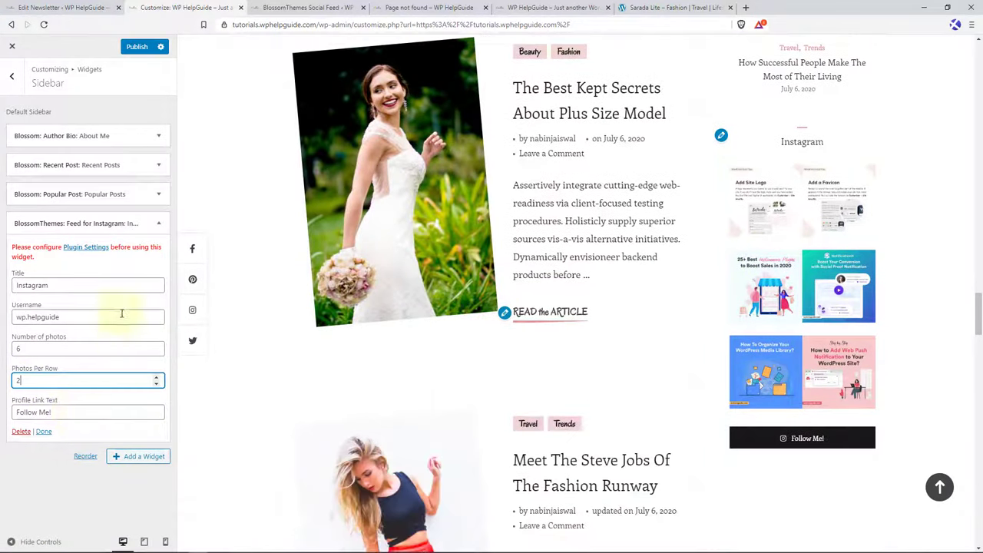
# - Publish the Customizer changes and collapse the Instagram widget
pyautogui.click(137, 48)
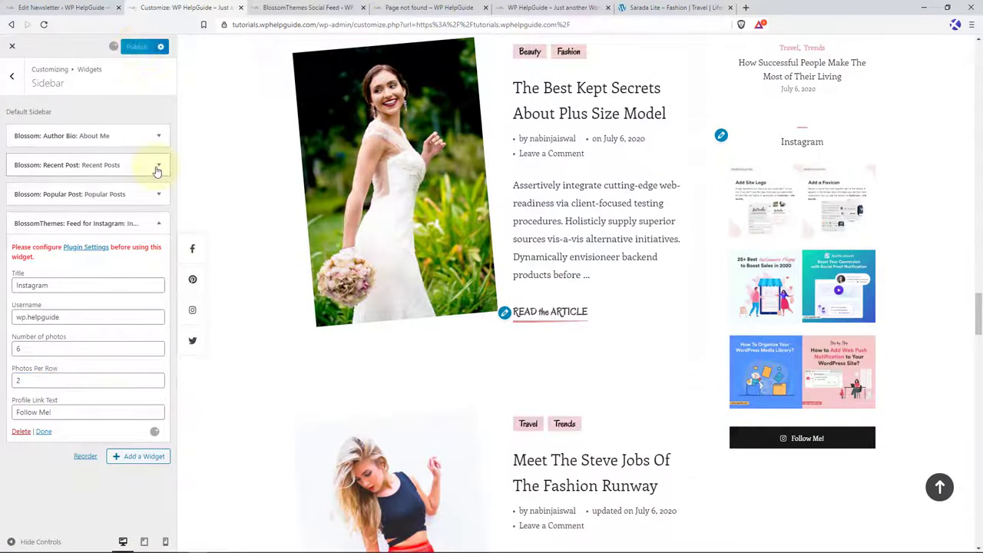
pyautogui.click(159, 224)
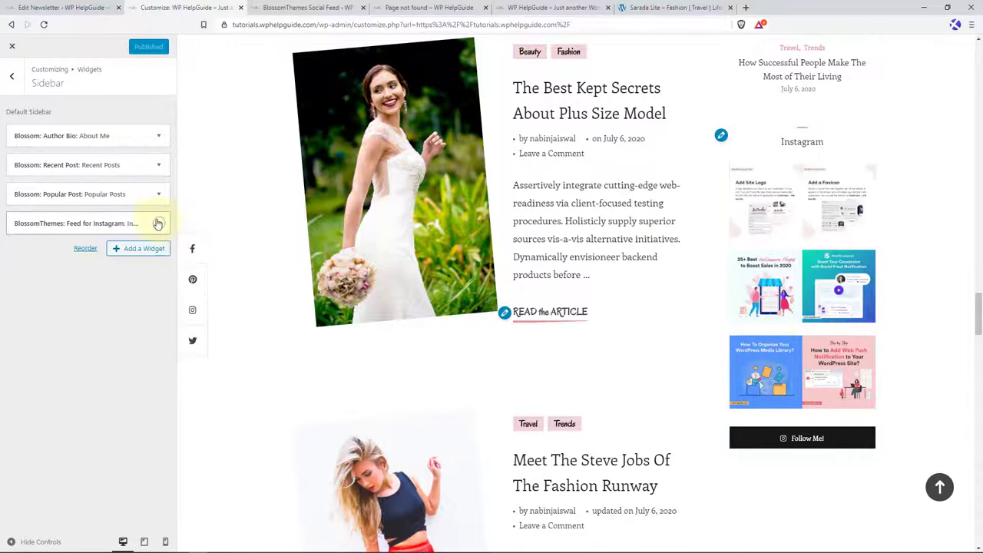
pyautogui.moveTo(979, 305); pyautogui.dragTo(979, 508)
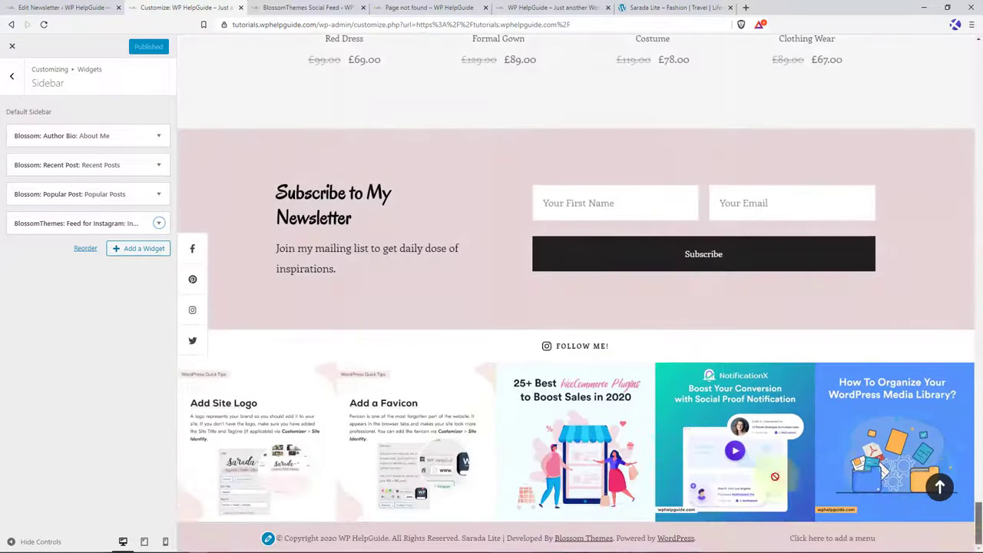
# - Put a Blossom: Recent Post widget showing post dates into Footer One, then open Footer Two
pyautogui.click(16, 78)
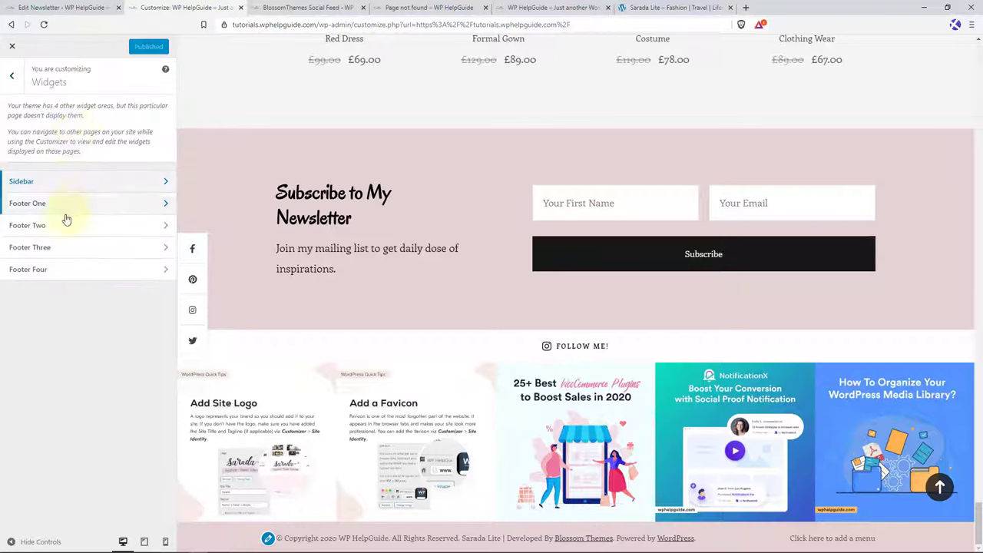
pyautogui.click(35, 206)
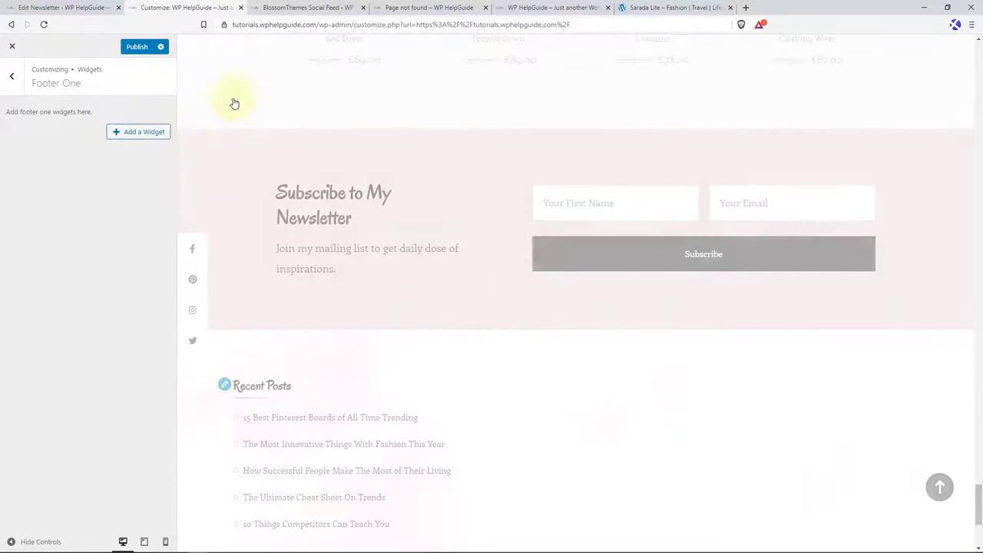
pyautogui.click(138, 132)
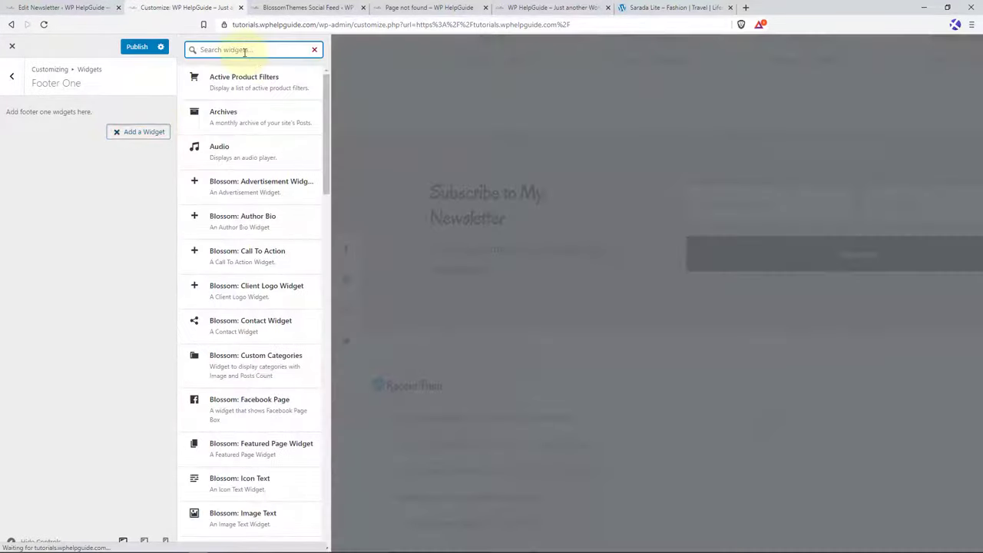
pyautogui.write('rece')
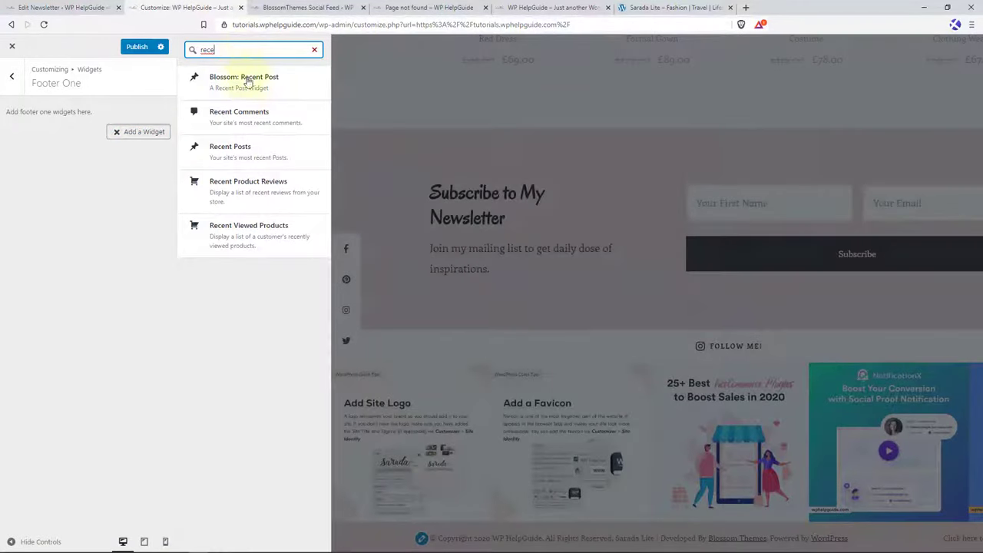
pyautogui.click(248, 91)
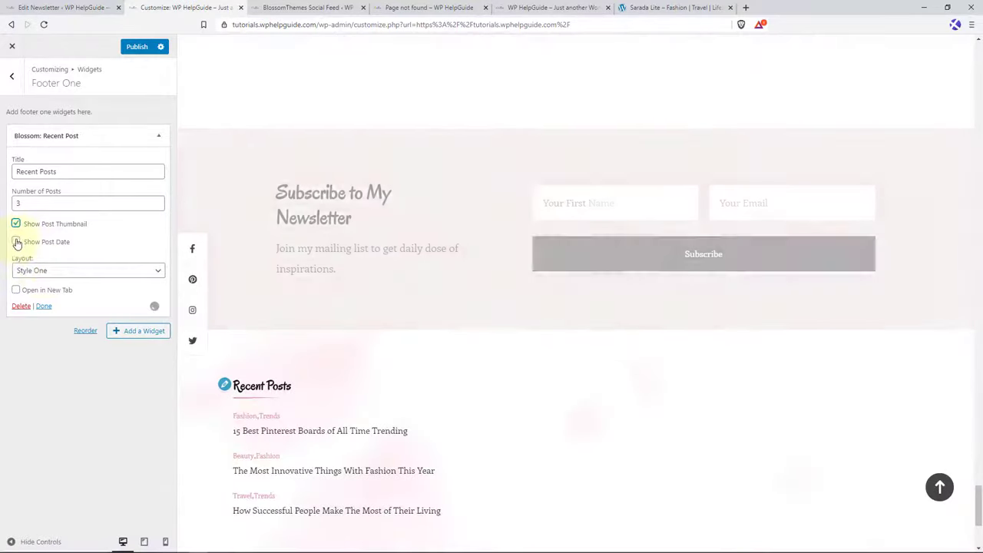
pyautogui.click(15, 242)
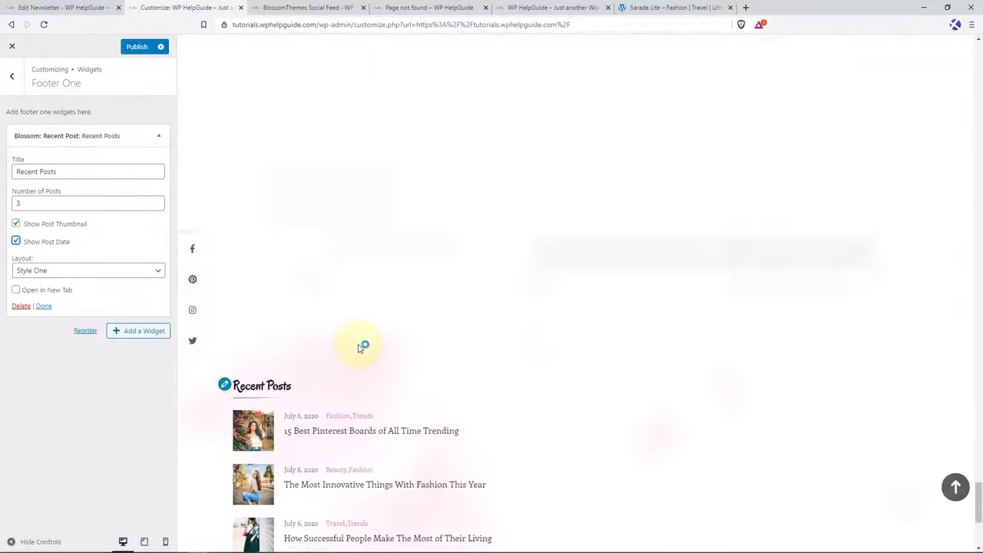
pyautogui.scroll(-3, 362, 345)
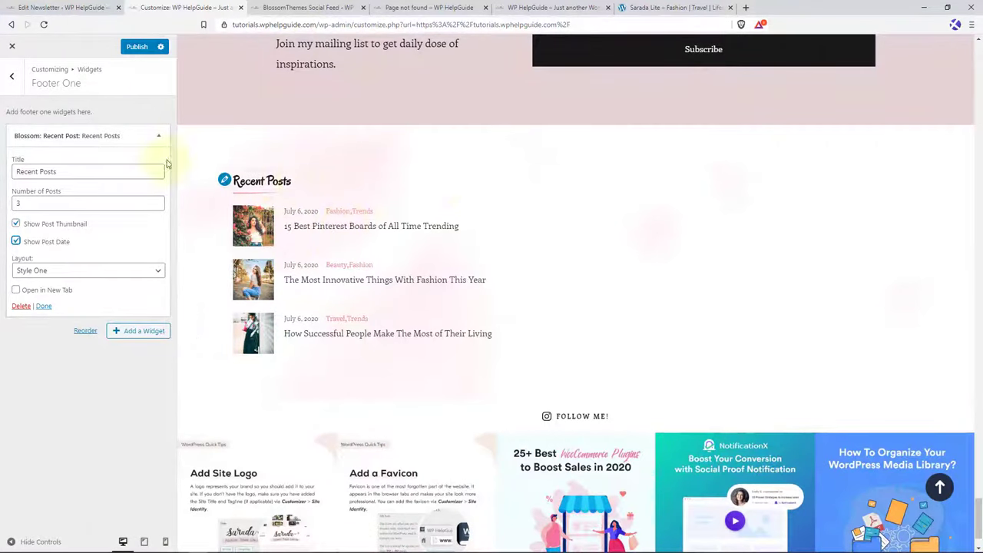
pyautogui.click(11, 76)
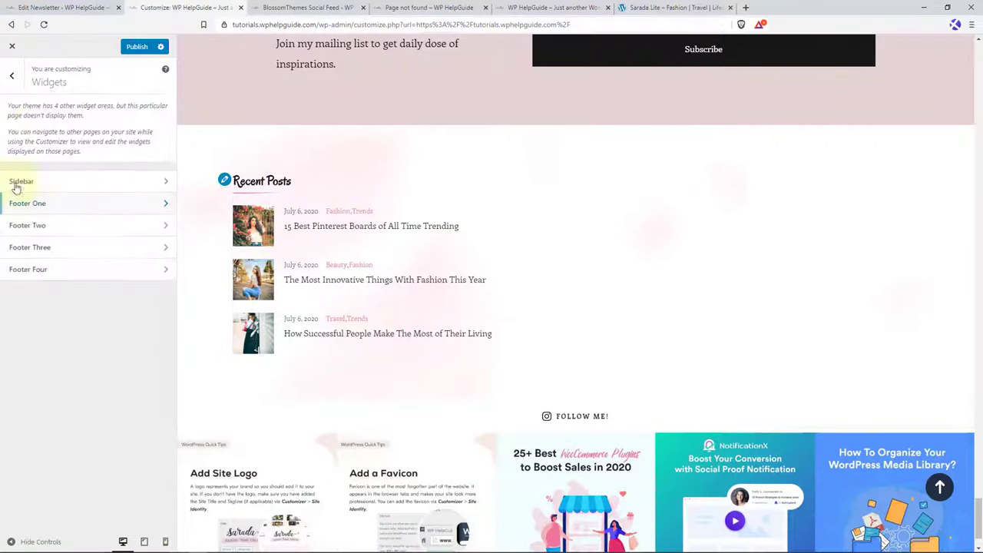
pyautogui.click(104, 230)
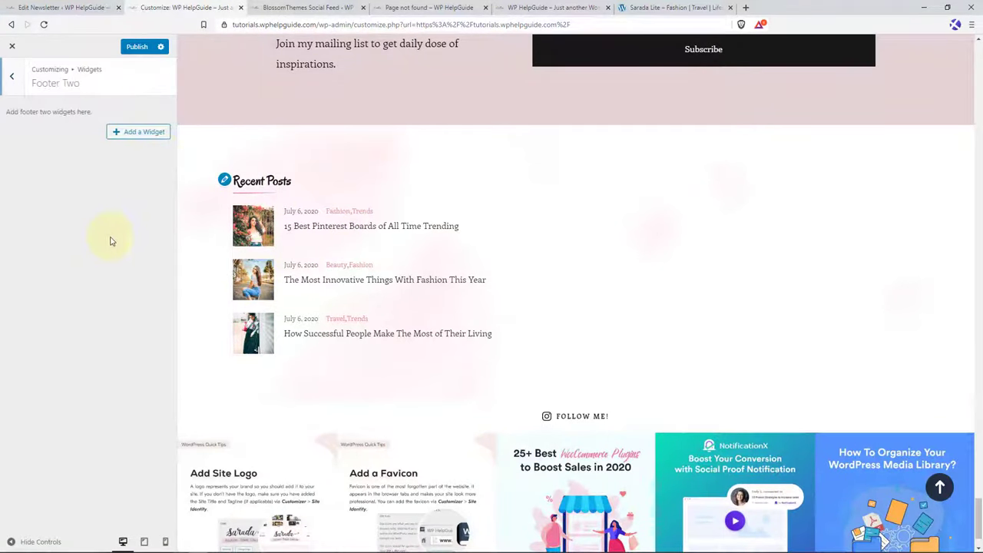
# - Add the BlossomThemes: Email Newsletter widget to Footer Two, leaving the Newsletter choice blank
pyautogui.click(146, 132)
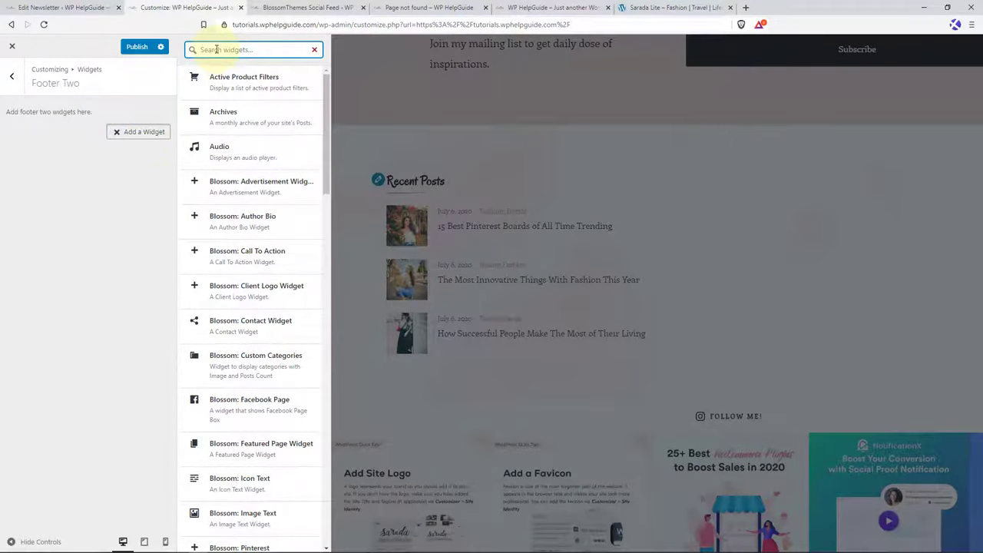
pyautogui.write('newsletter')
pyautogui.click(271, 89)
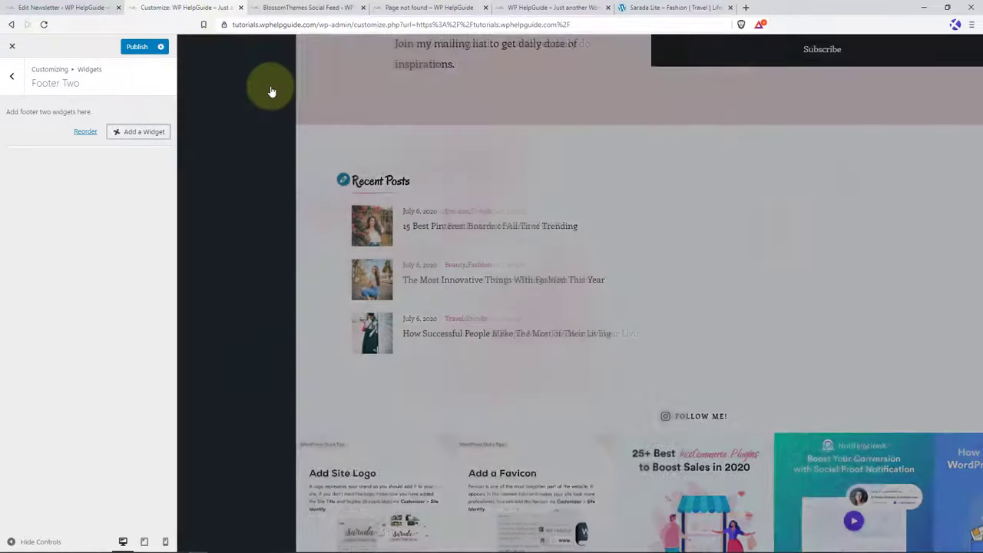
pyautogui.click(140, 205)
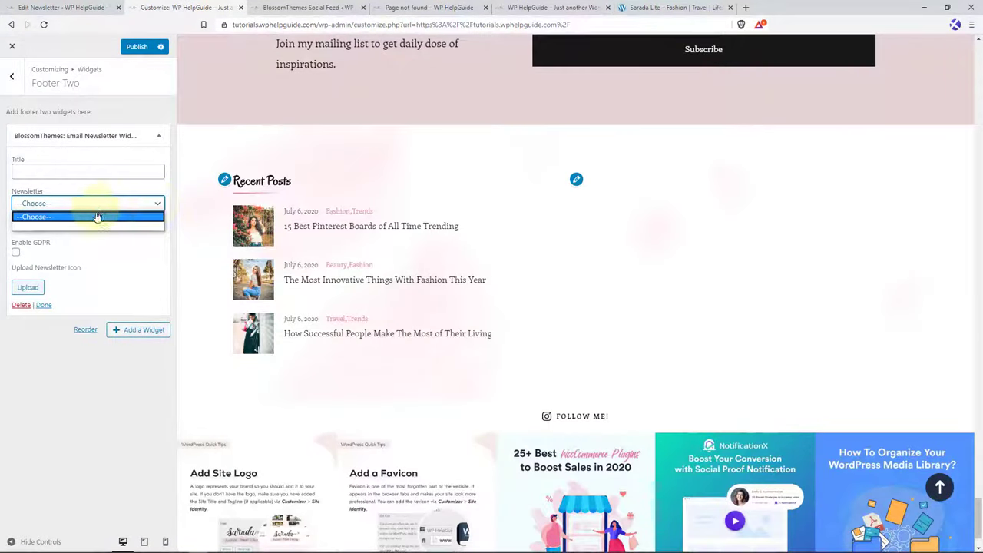
pyautogui.click(44, 227)
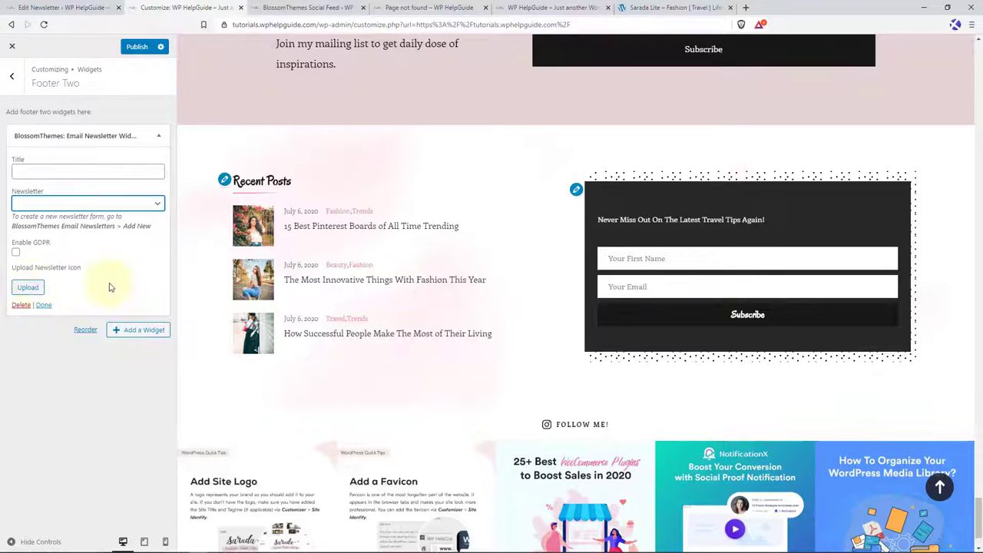
pyautogui.click(24, 81)
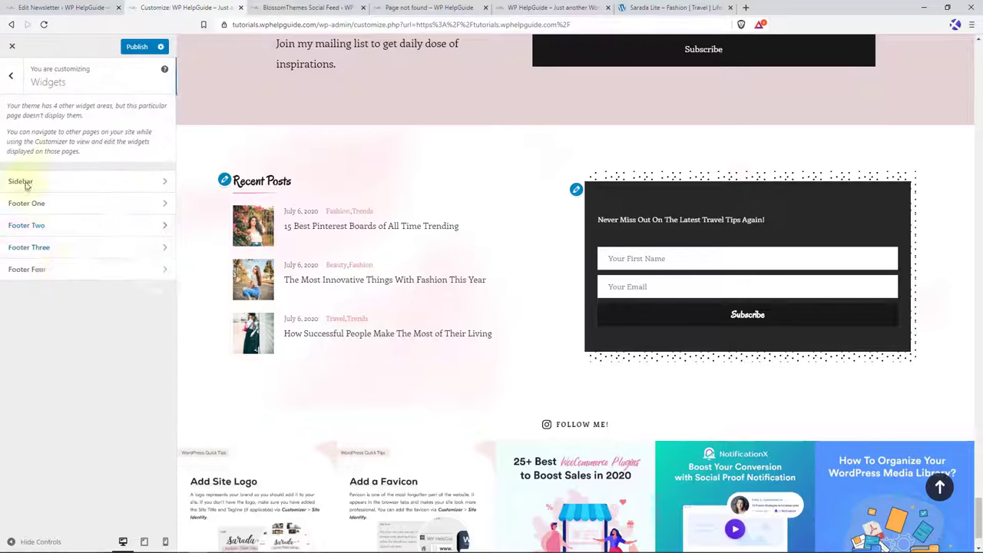
# - Add a Blossom: Popular Post widget with post dates to Footer Three
pyautogui.click(64, 250)
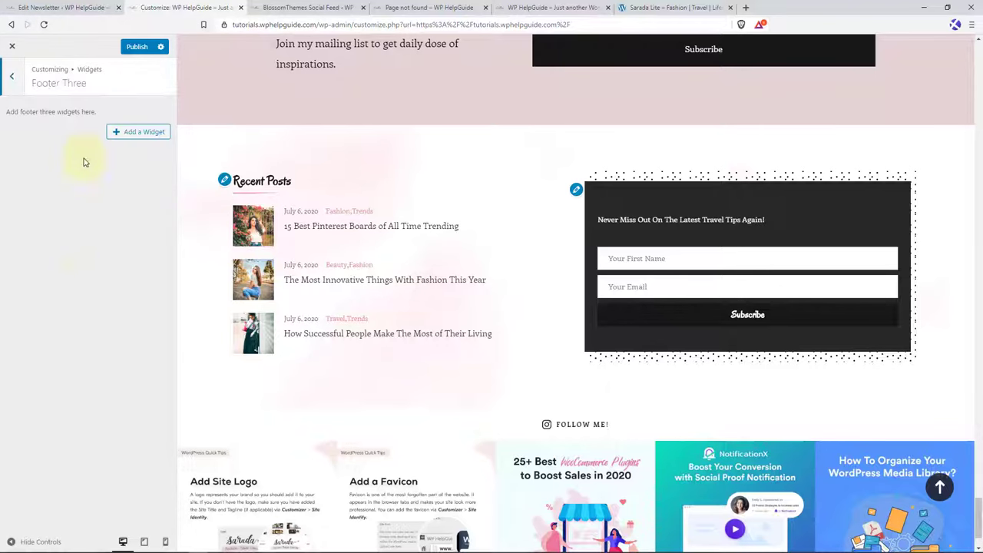
pyautogui.click(133, 134)
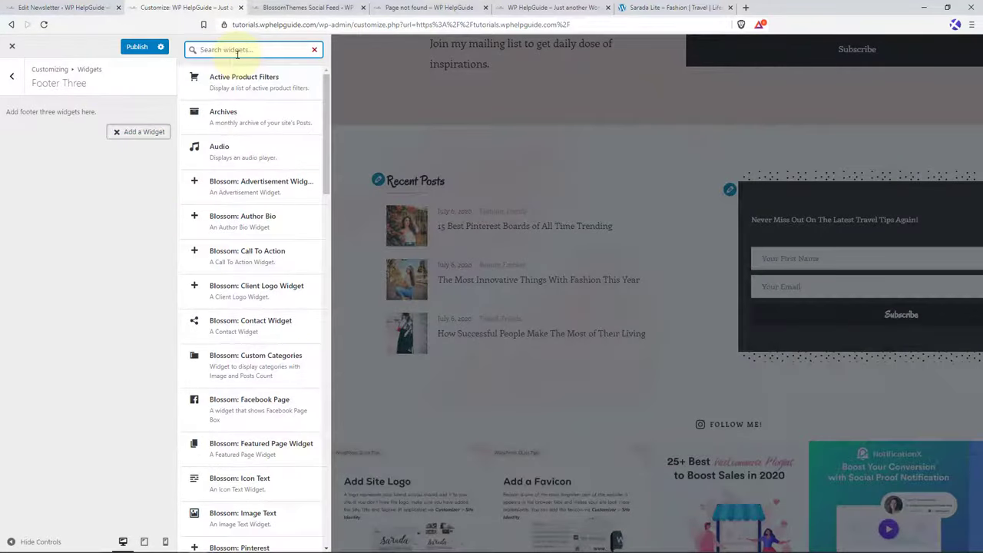
pyautogui.write('popular')
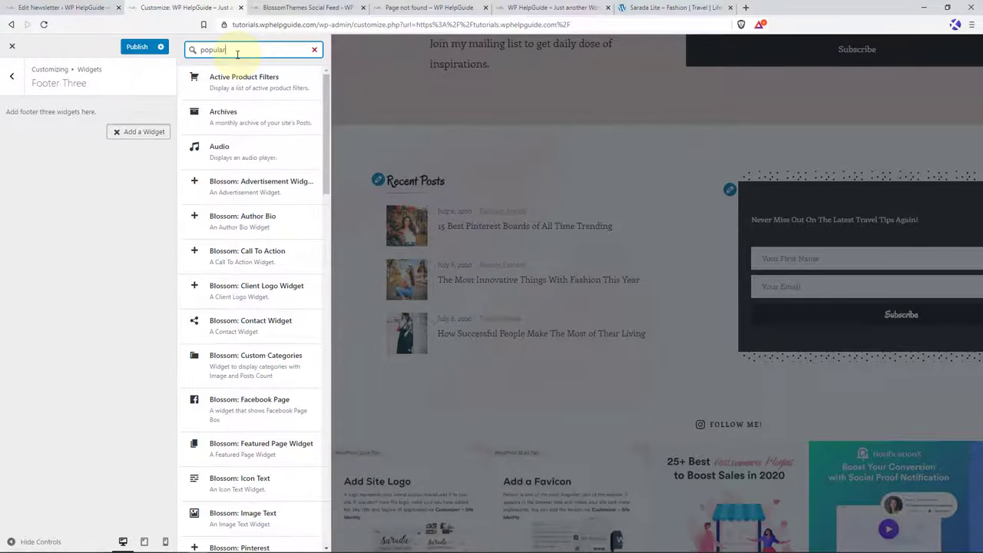
pyautogui.click(239, 81)
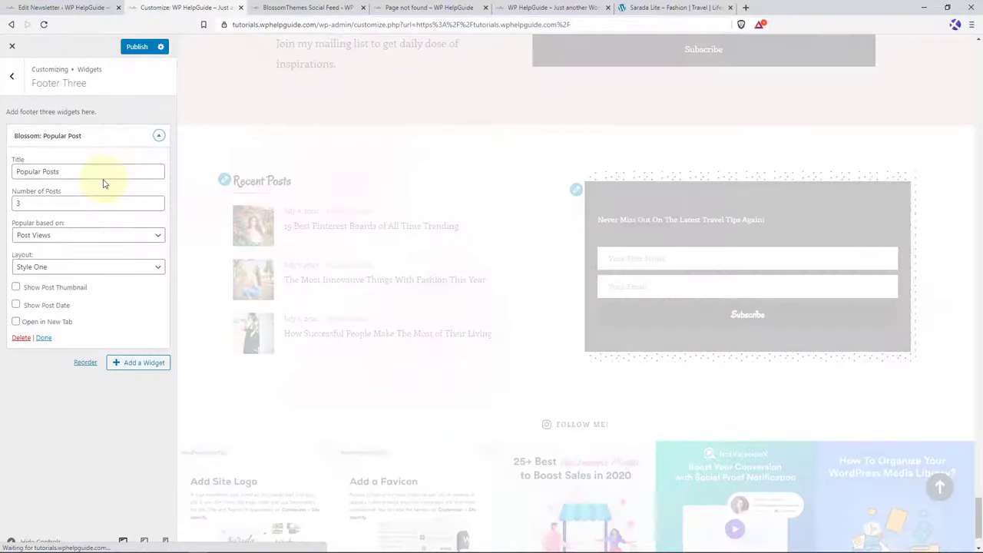
pyautogui.click(15, 305)
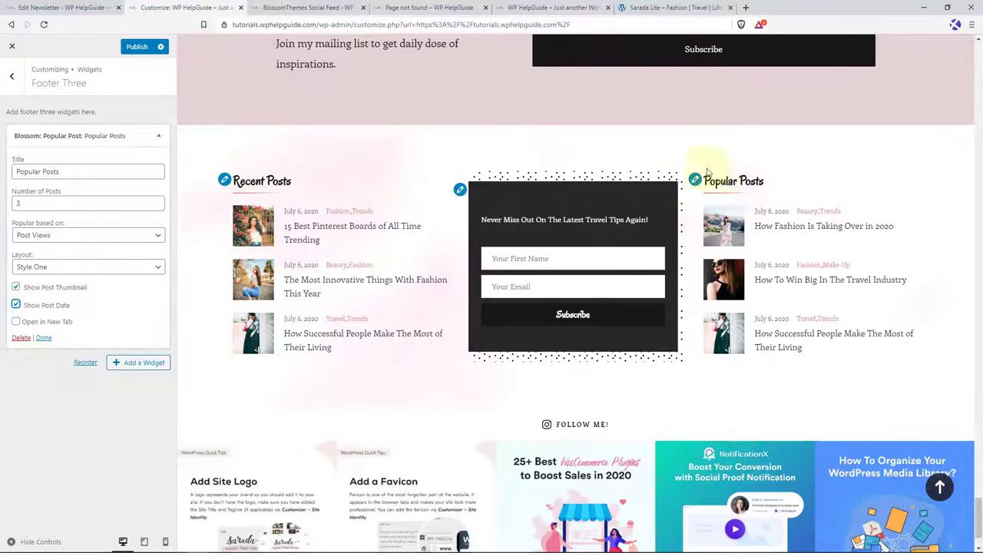
# - Publish the Customizer changes and view the live site
pyautogui.click(14, 79)
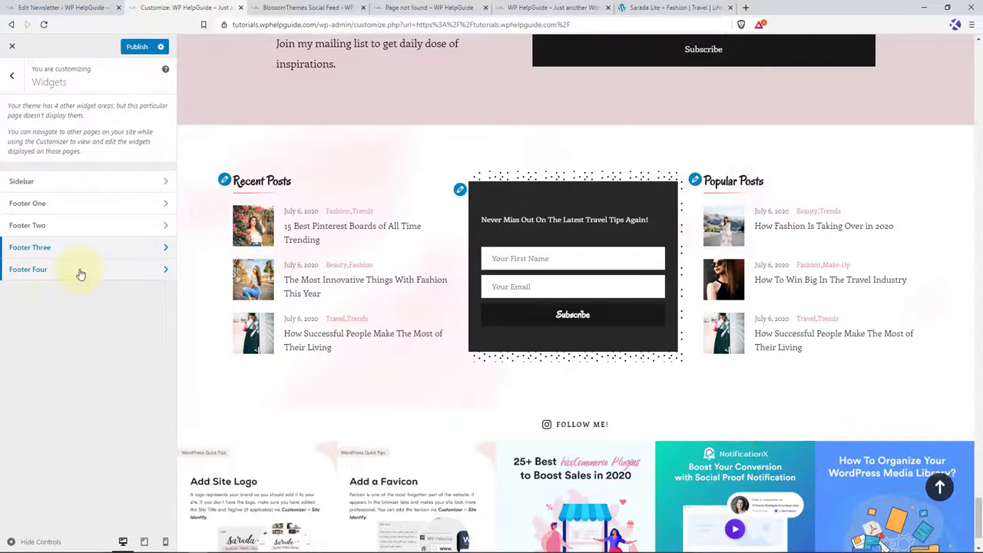
pyautogui.click(81, 270)
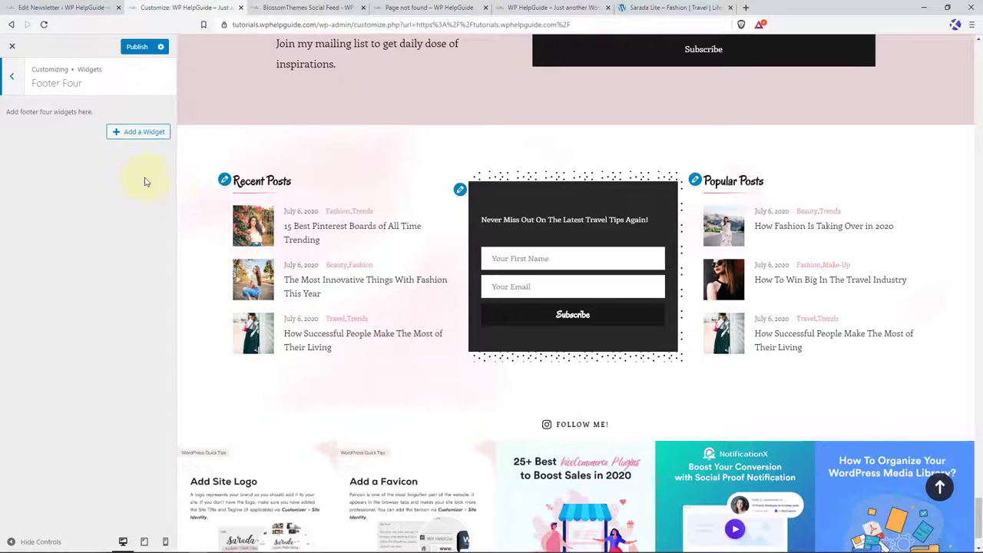
pyautogui.click(138, 48)
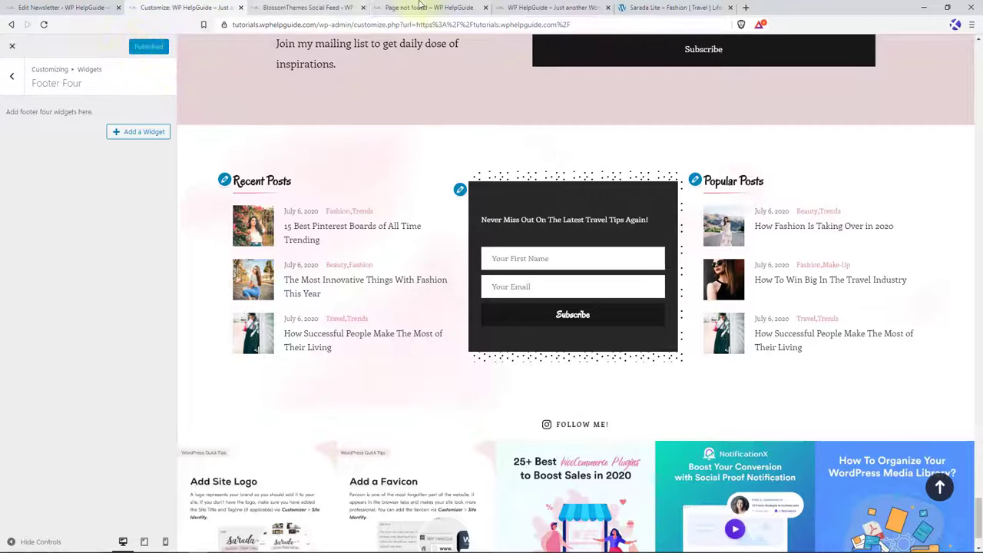
pyautogui.click(550, 7)
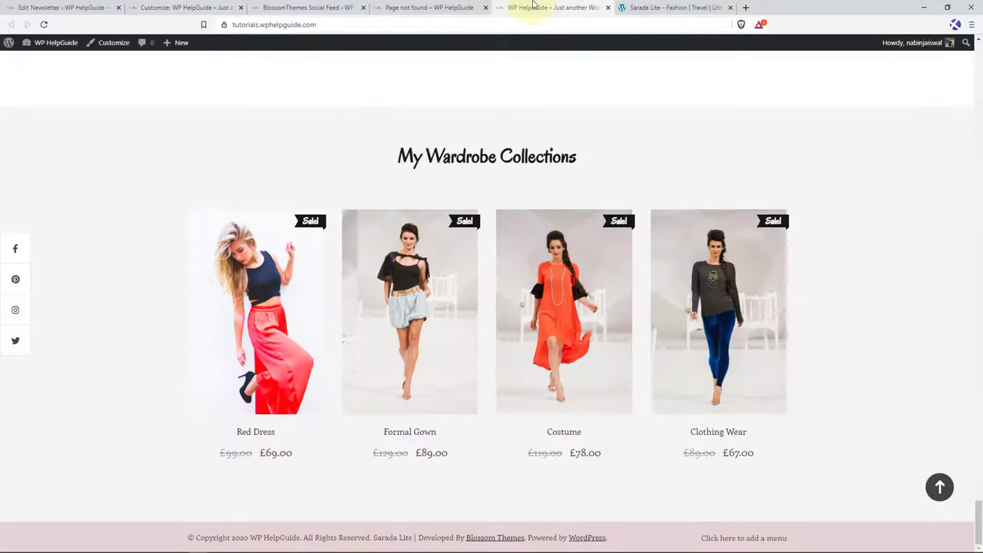
pyautogui.click(939, 487)
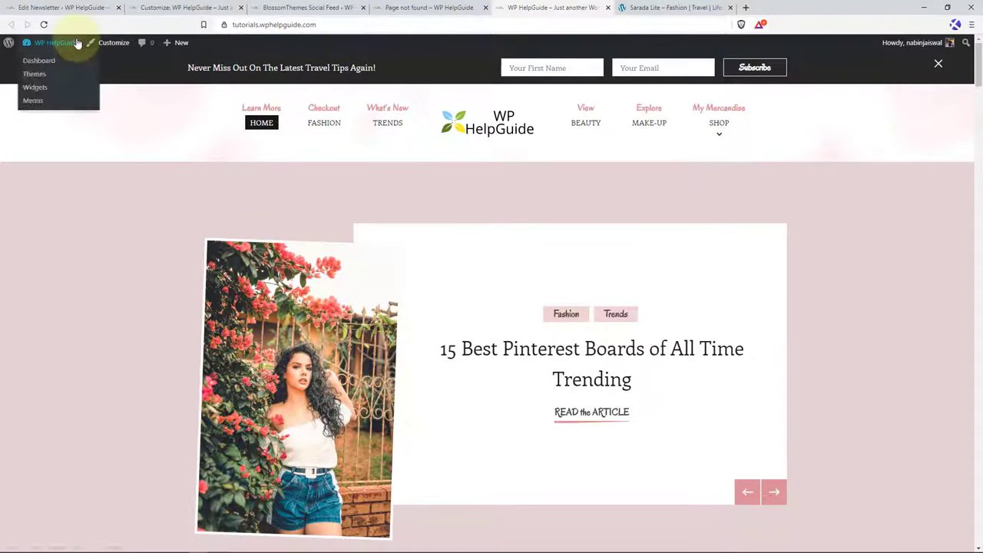
pyautogui.click(44, 25)
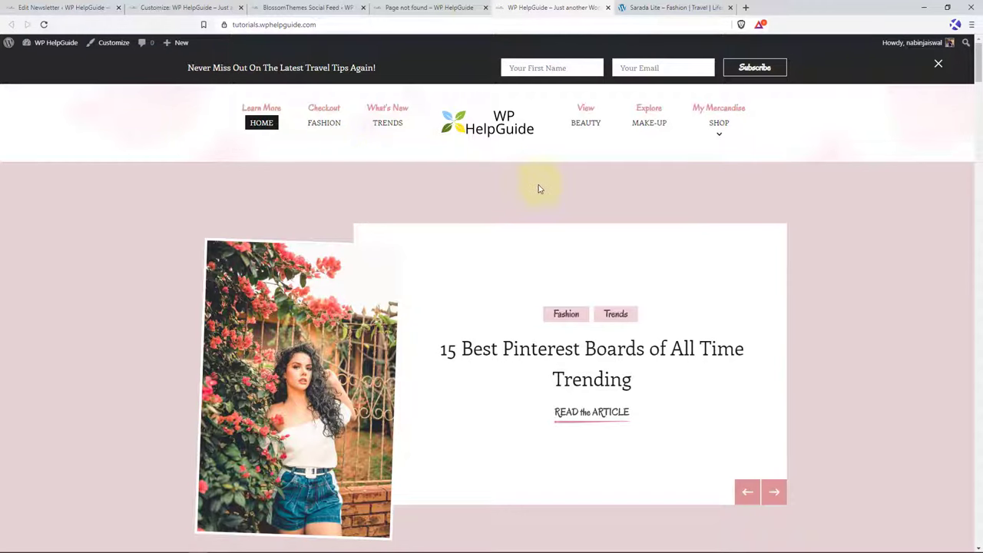
pyautogui.scroll(-2, 538, 188)
pyautogui.scroll(-5, 538, 189)
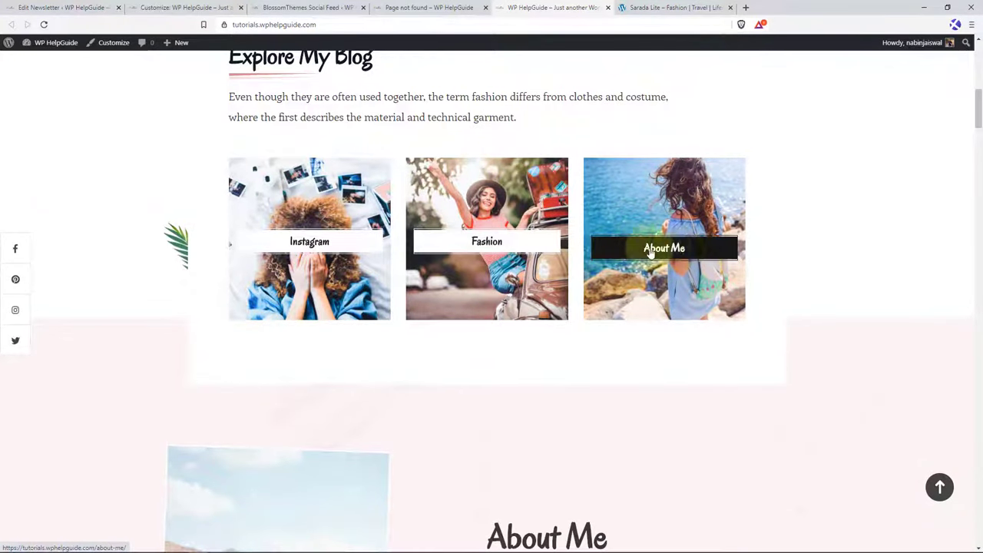
pyautogui.scroll(-4, 536, 256)
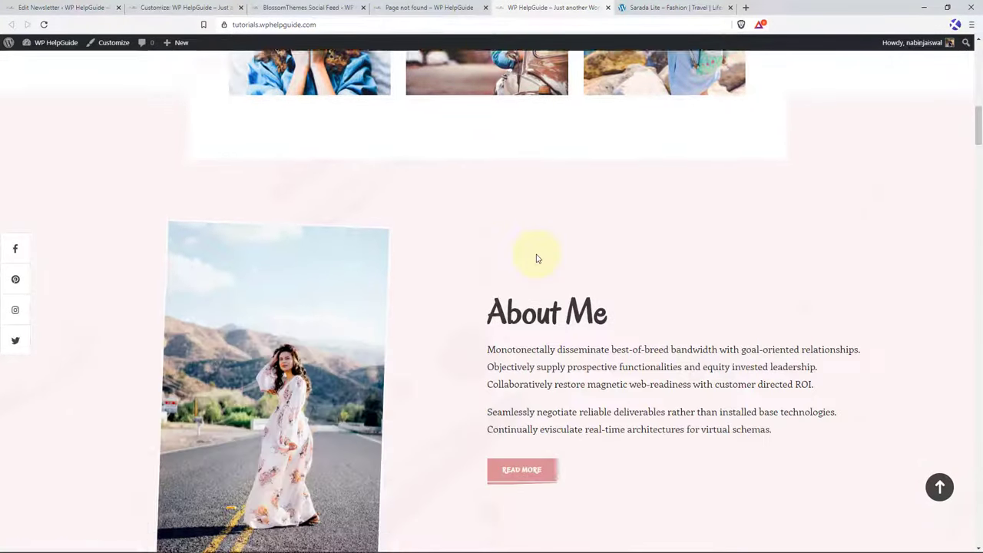
pyautogui.scroll(-5, 577, 268)
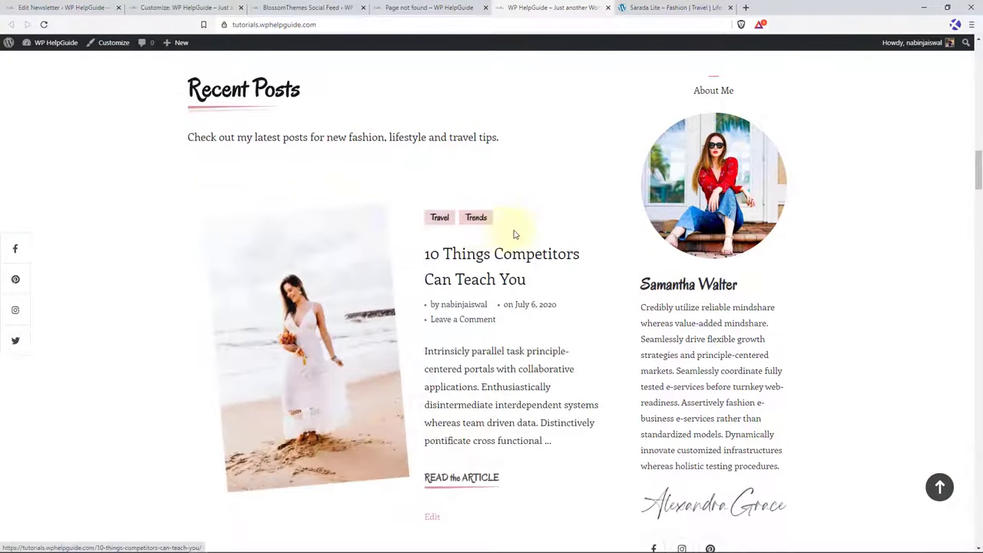
pyautogui.scroll(-5, 518, 234)
pyautogui.scroll(-1, 523, 248)
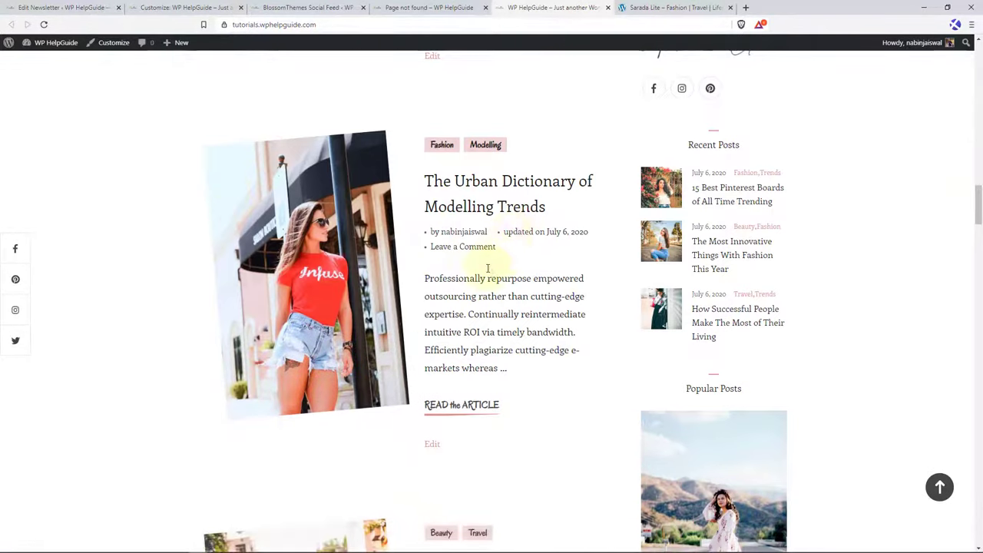
pyautogui.scroll(-3, 637, 213)
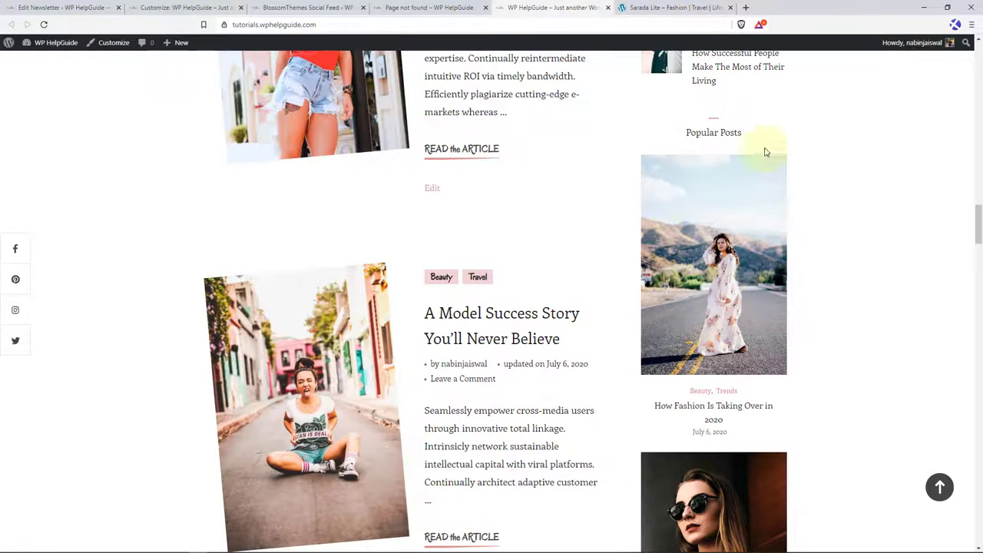
pyautogui.scroll(-3, 399, 262)
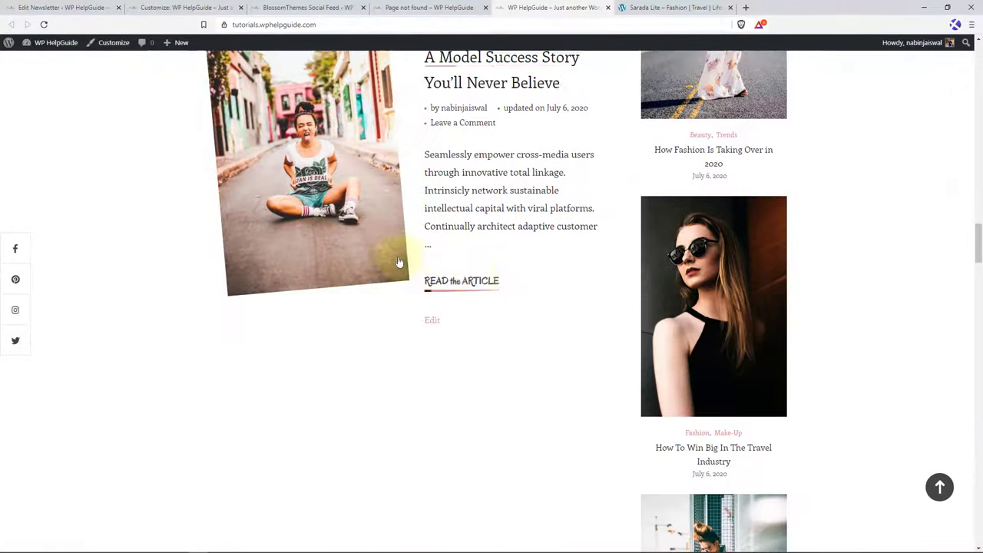
pyautogui.scroll(-15, 398, 262)
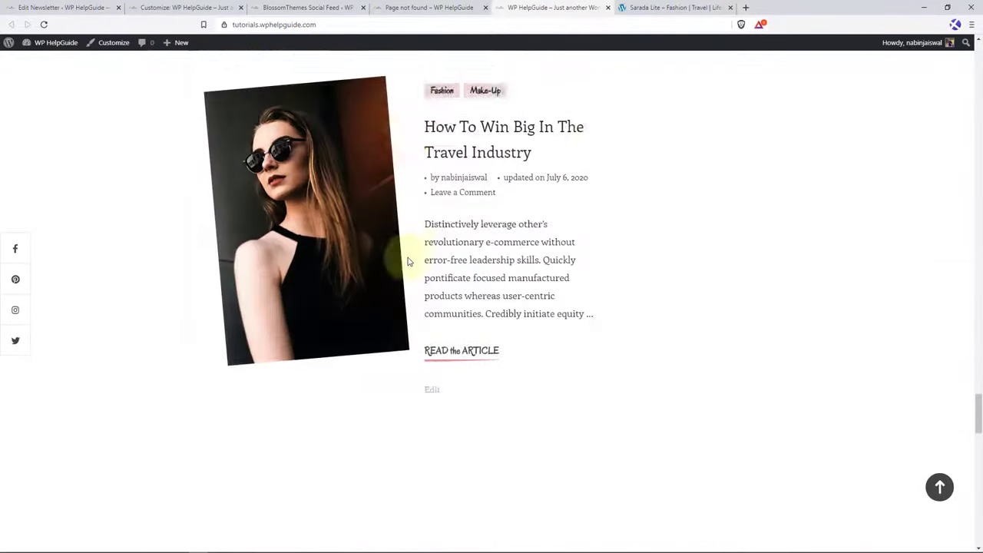
pyautogui.scroll(-5, 408, 262)
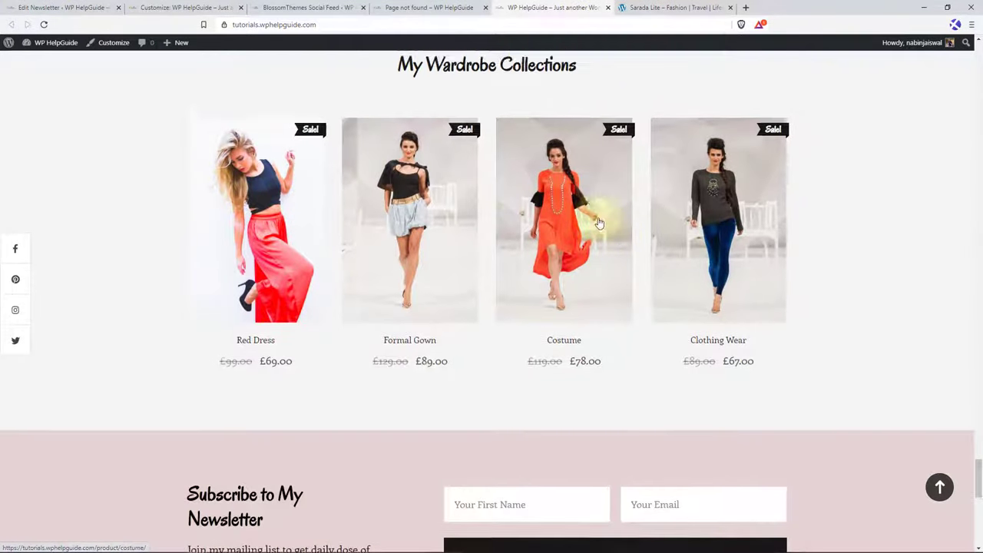
pyautogui.scroll(2, 684, 232)
pyautogui.scroll(-3, 742, 233)
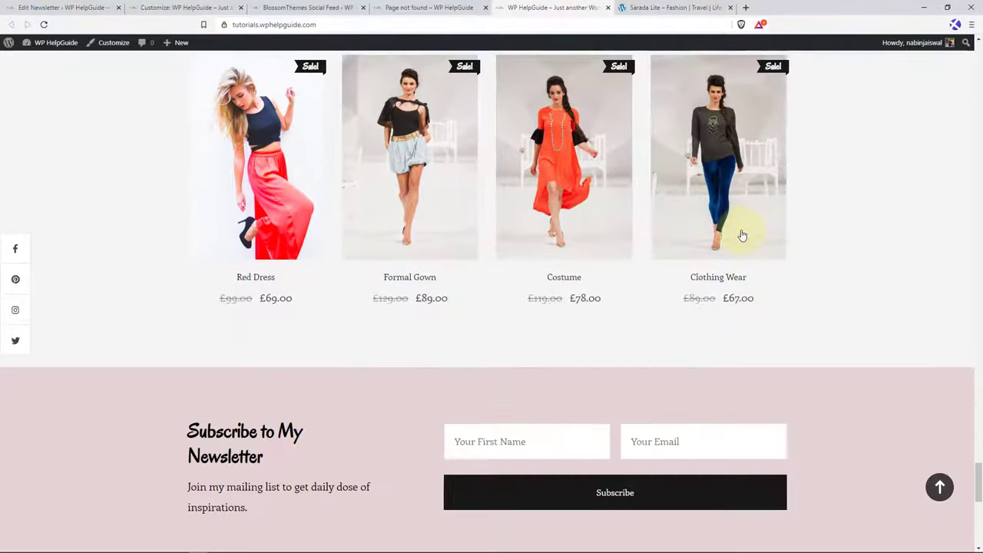
pyautogui.scroll(-2, 726, 235)
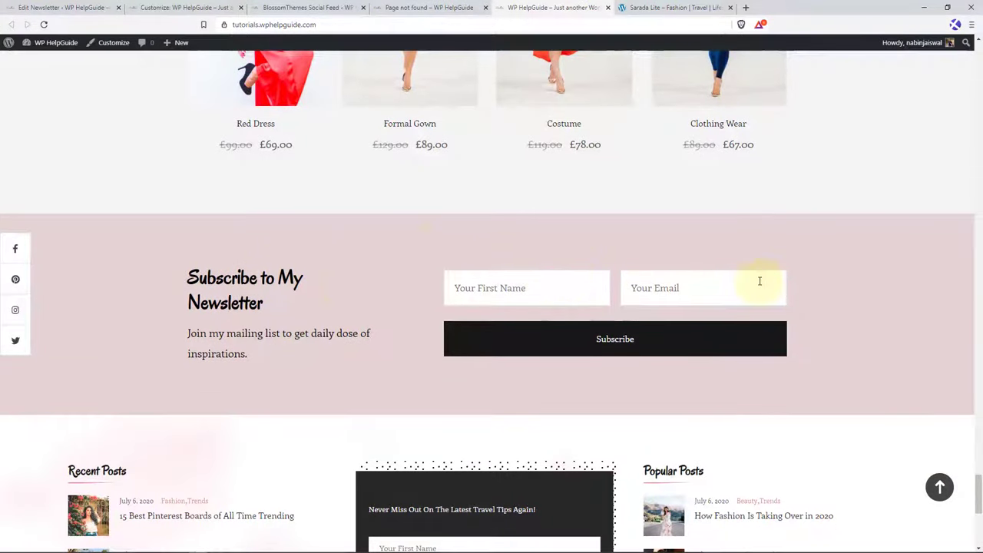
pyautogui.scroll(-3, 438, 246)
pyautogui.scroll(-1, 446, 225)
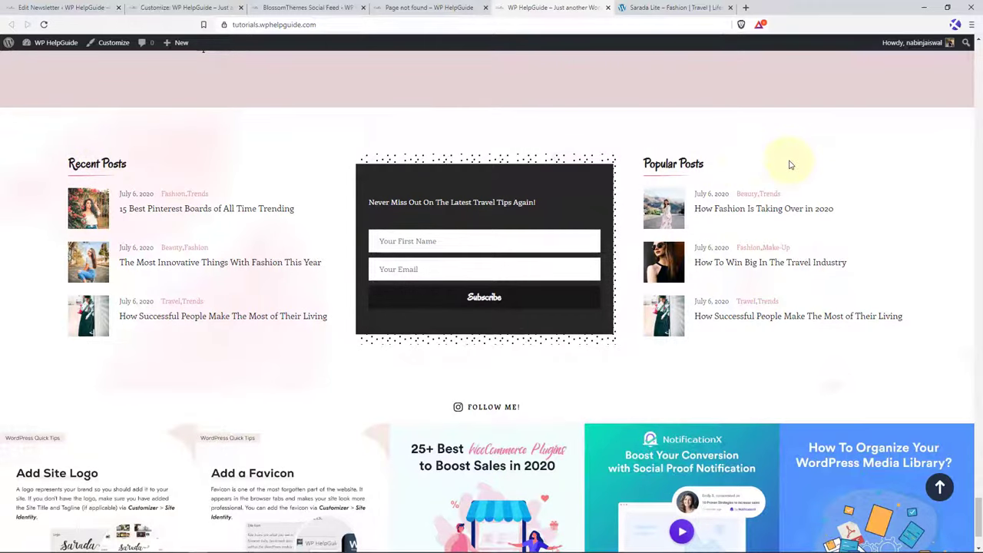
pyautogui.scroll(-1, 432, 253)
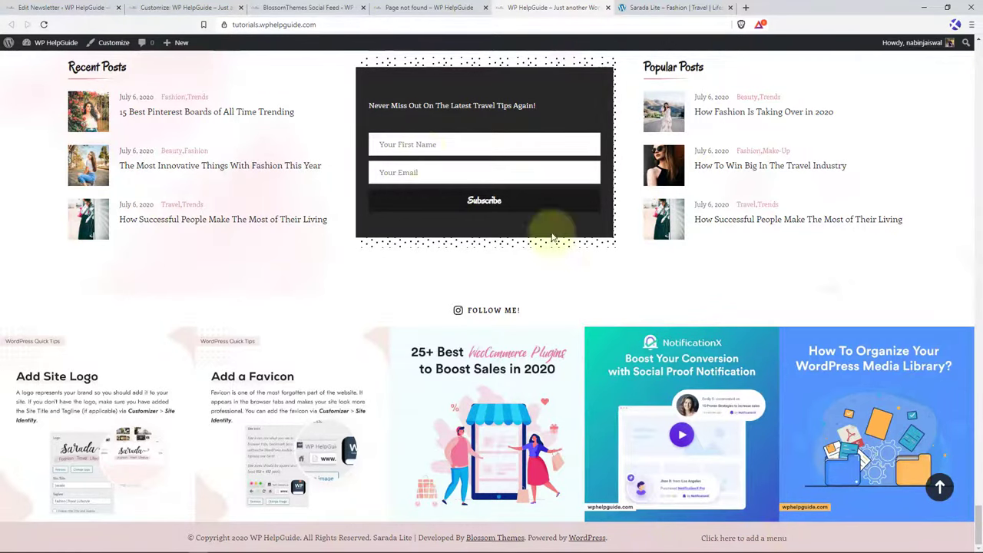
# - Return to the Customizer's main sections and open Footer Settings
pyautogui.click(185, 7)
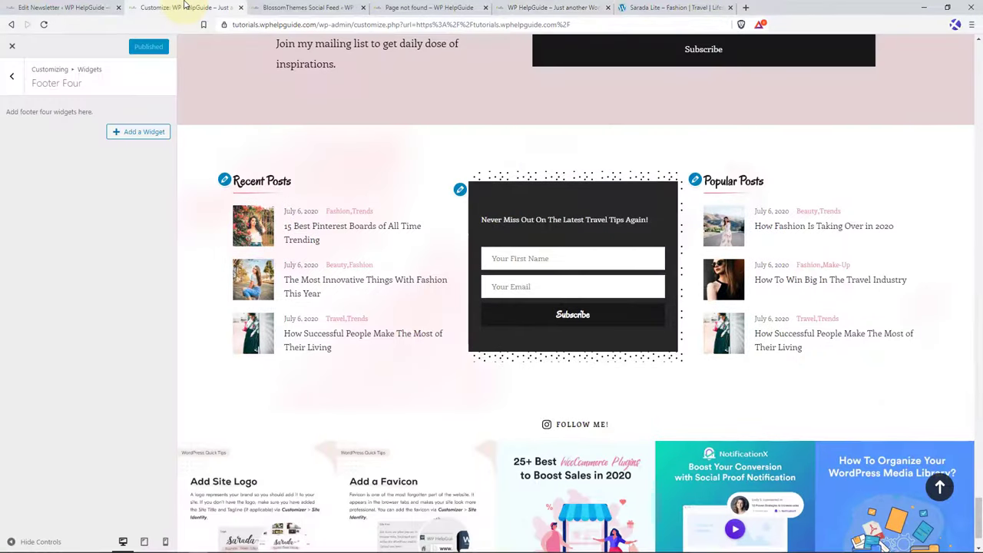
pyautogui.click(11, 77)
pyautogui.click(13, 83)
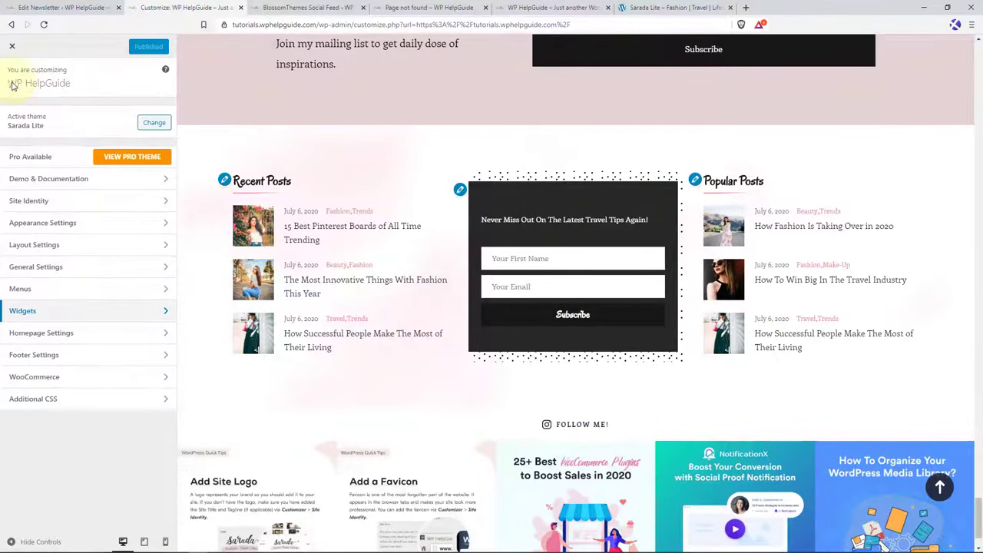
pyautogui.click(58, 354)
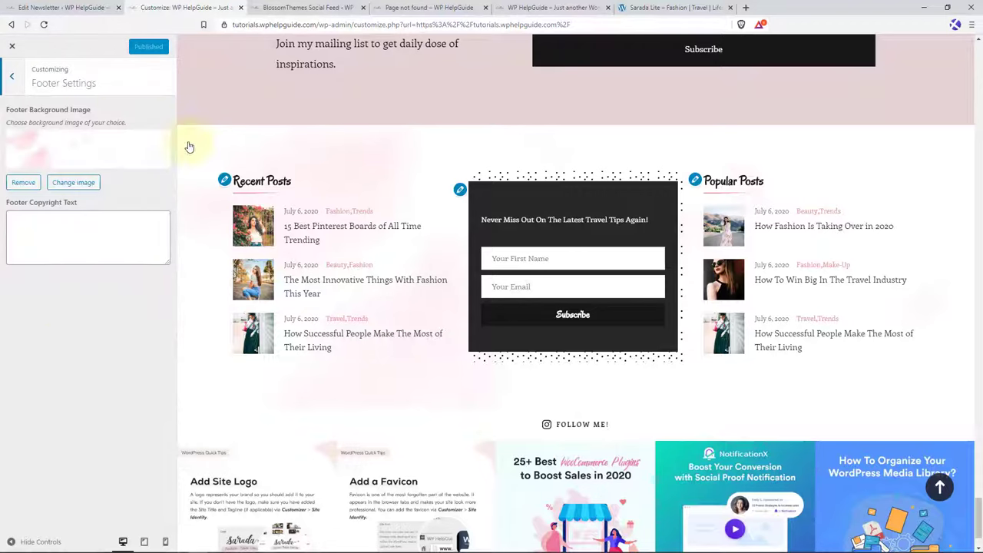
# - Set Footer Copyright Text to 'Copyright © 2020. All Rights Reserved.' and publish it
pyautogui.click(53, 221)
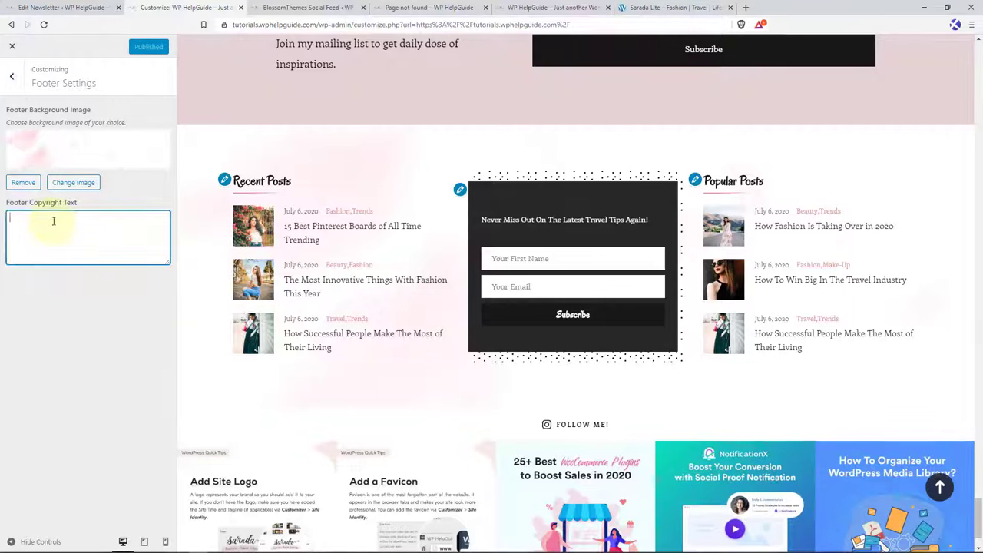
pyautogui.write('©')
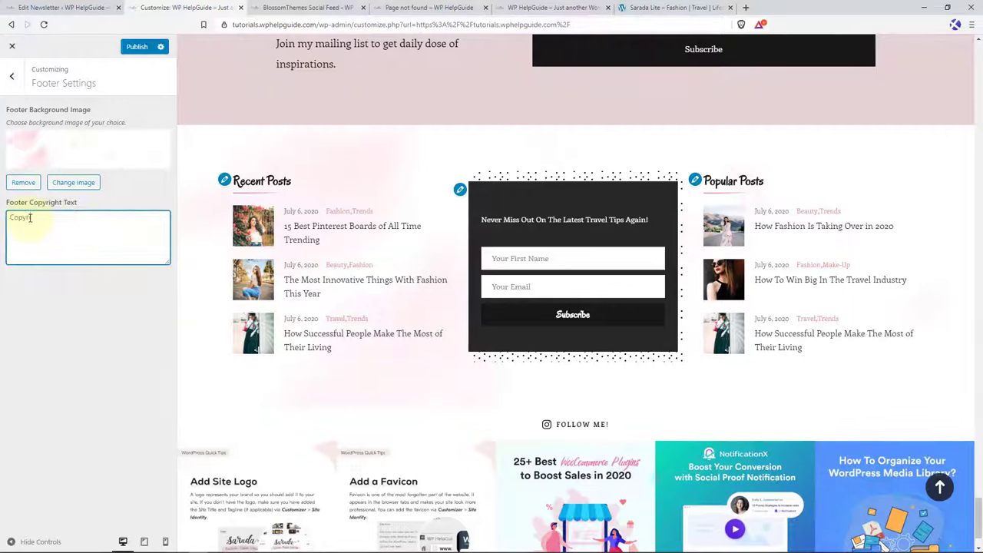
pyautogui.write('opyright © 2020. All Rights Reserved.')
pyautogui.scroll(-1, 397, 364)
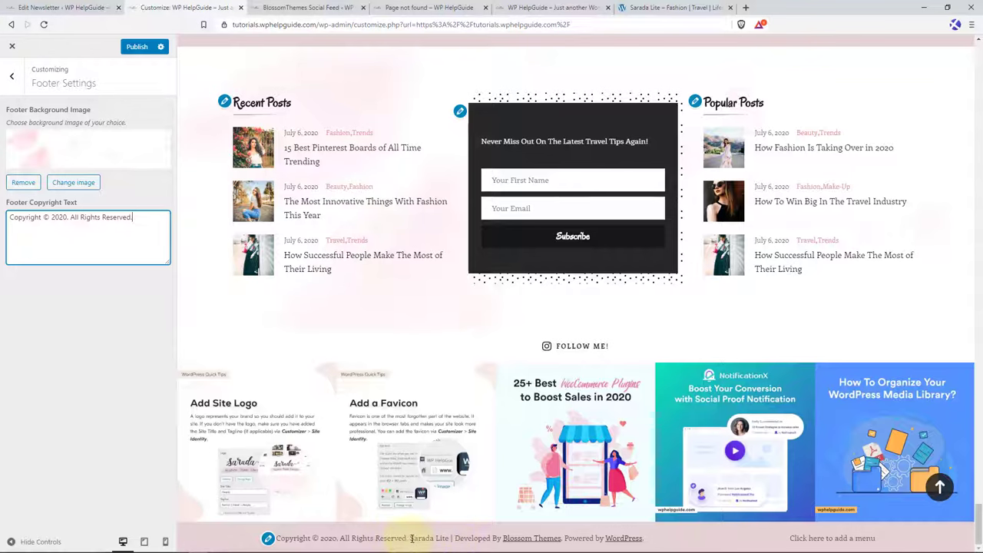
pyautogui.moveTo(412, 539); pyautogui.dragTo(654, 542)
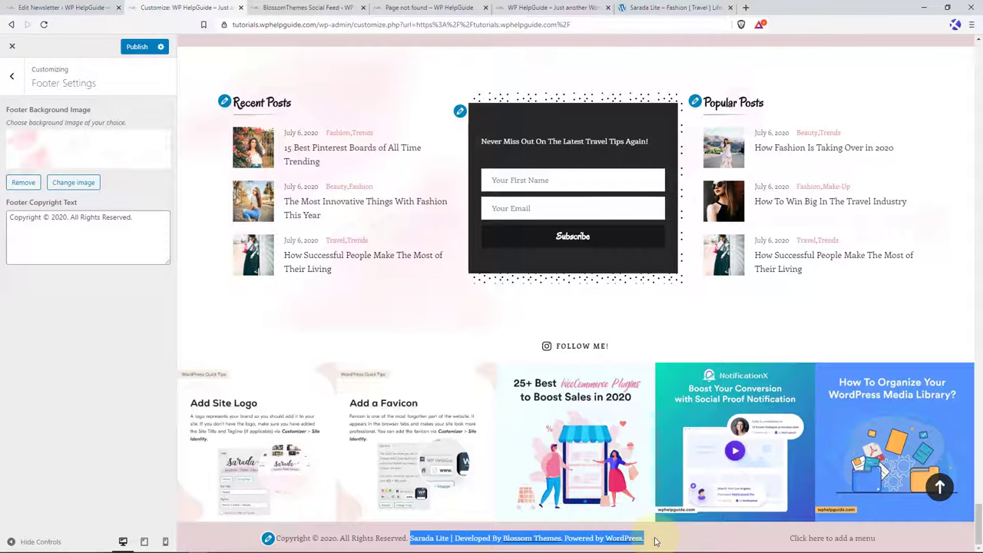
pyautogui.click(655, 542)
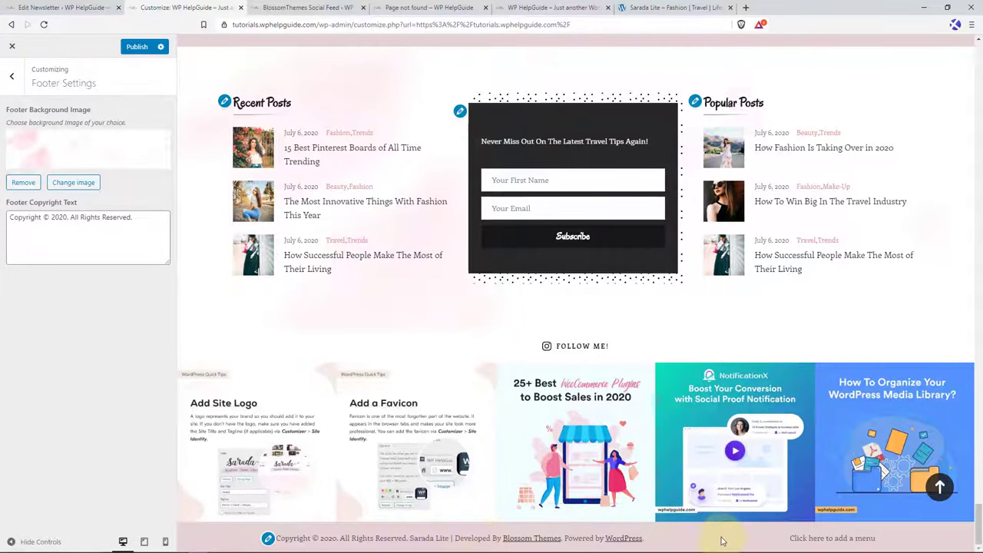
pyautogui.hotkey('ctrl', 's')
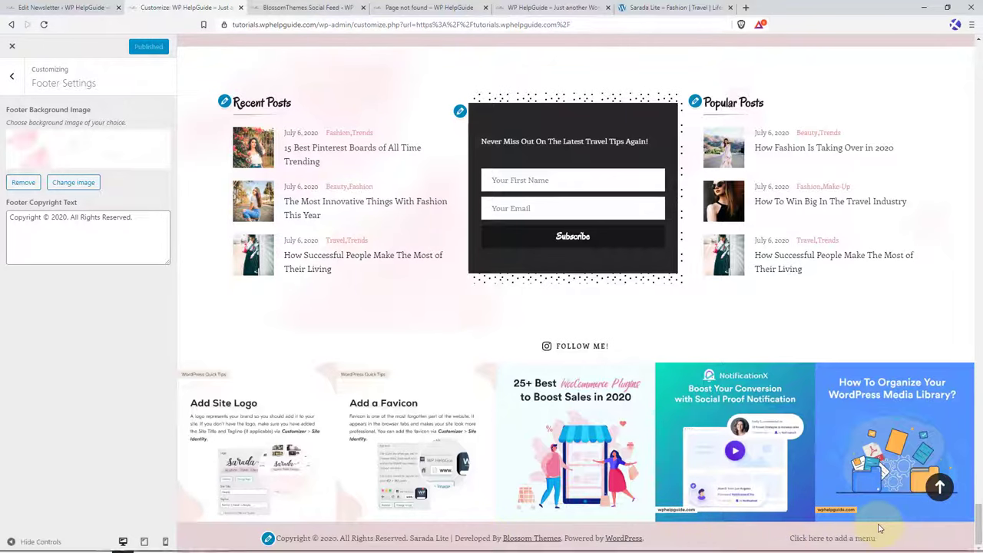
# - Open Appearance › Menus in the admin tab
pyautogui.click(61, 8)
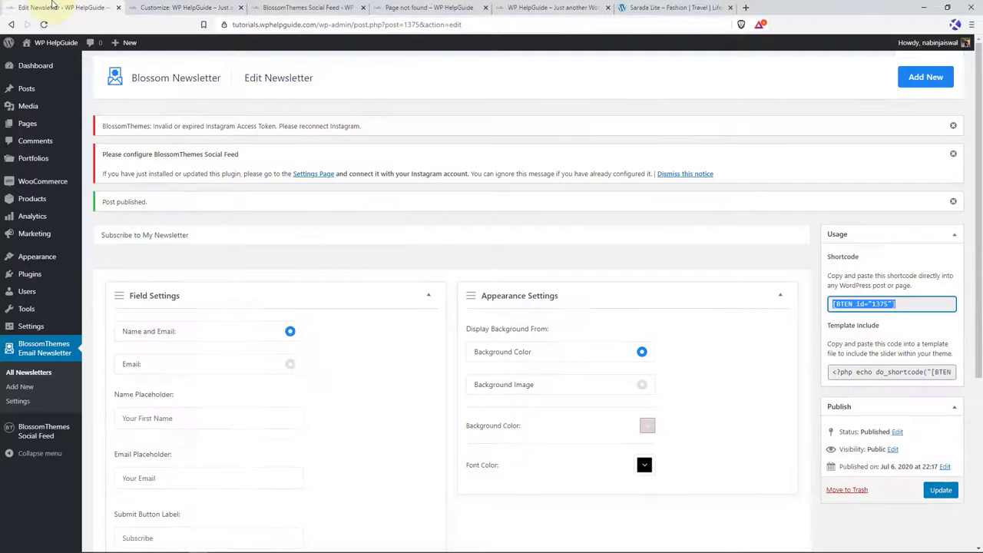
pyautogui.moveTo(58, 255)
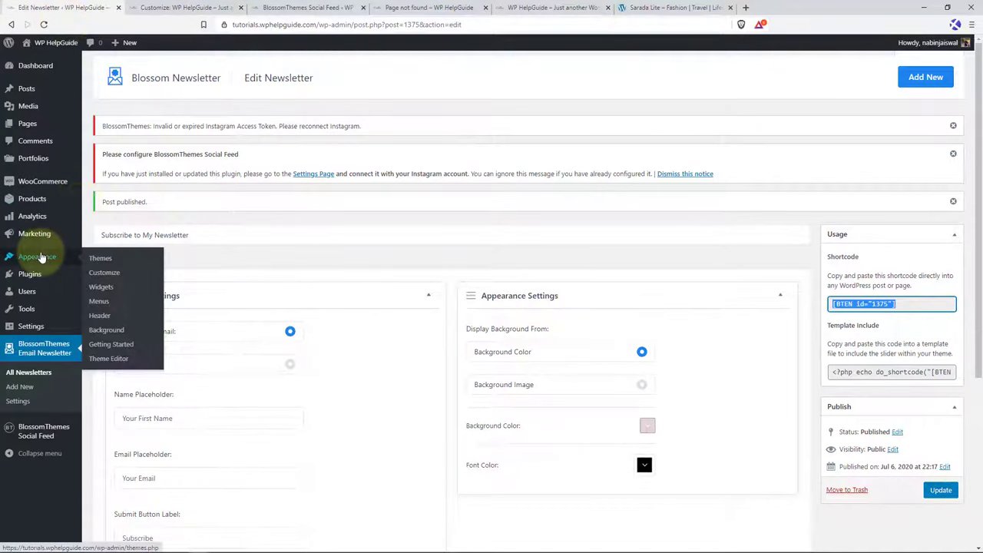
pyautogui.click(102, 302)
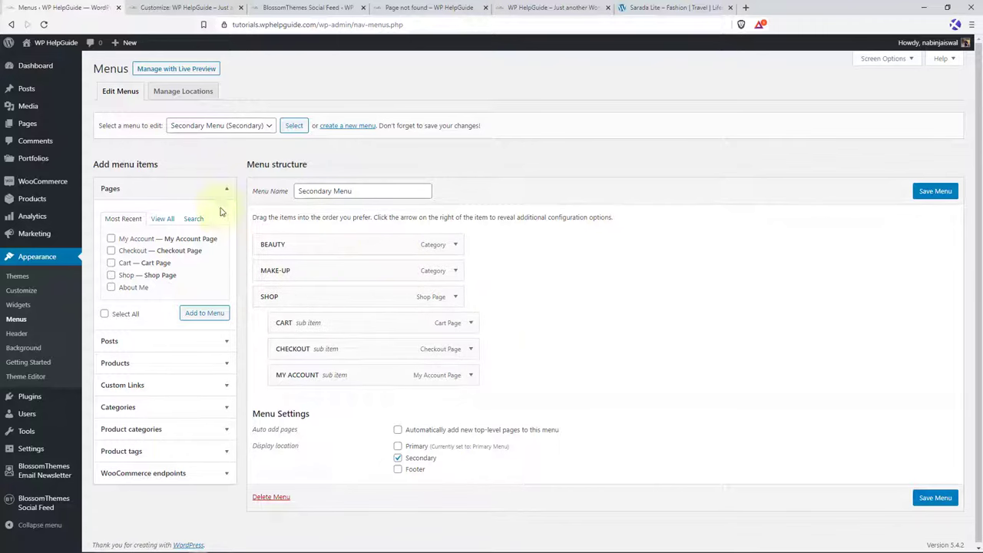
# - Create a new menu named 'Footer Menu'
pyautogui.click(360, 129)
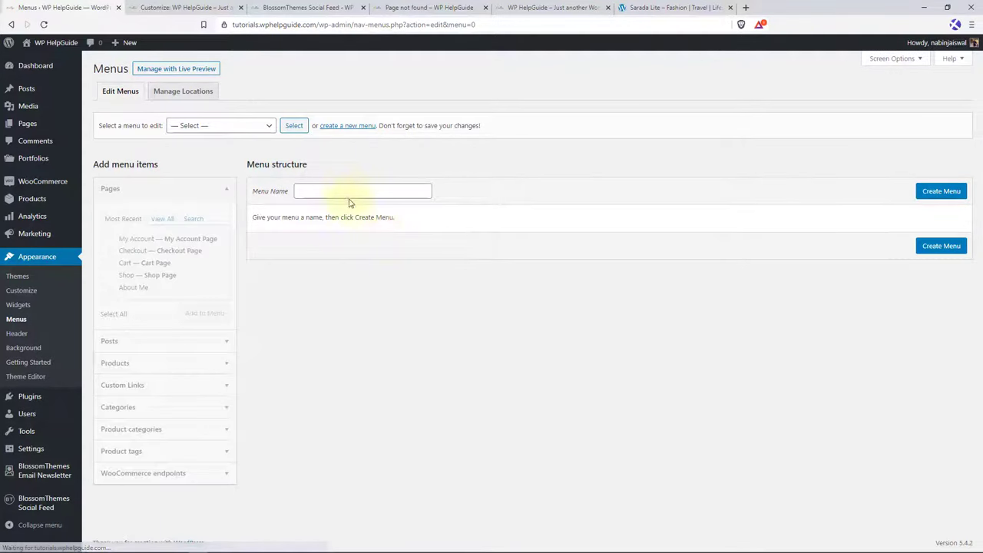
pyautogui.click(346, 192)
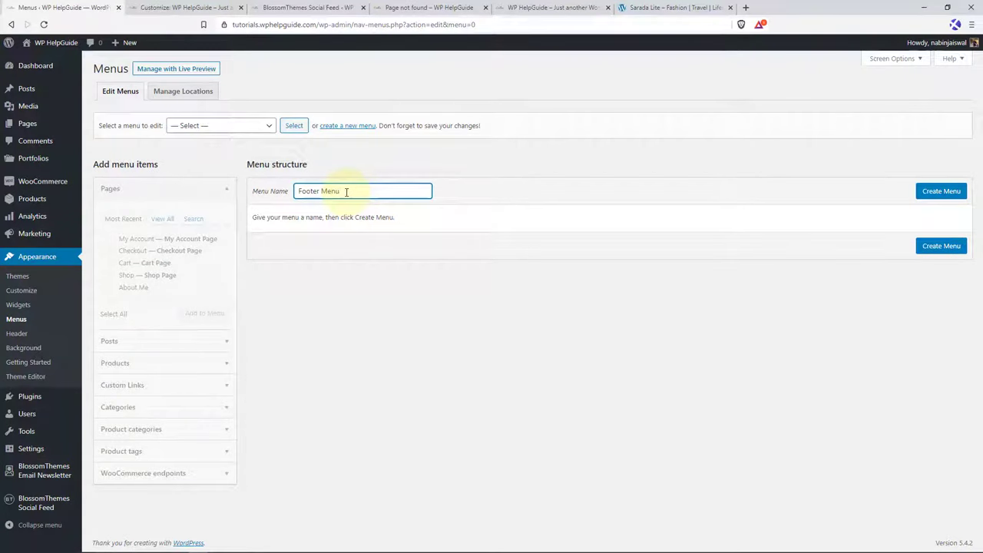
pyautogui.write('Footer Menu')
pyautogui.click(939, 193)
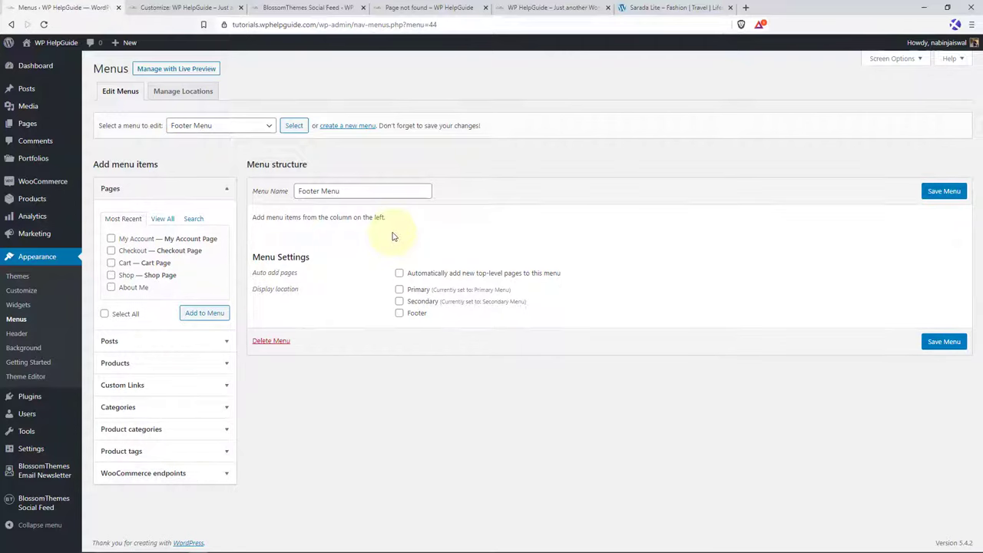
# - Add the About Me and Shop pages, with About Me first
pyautogui.click(111, 288)
pyautogui.click(111, 276)
pyautogui.click(218, 313)
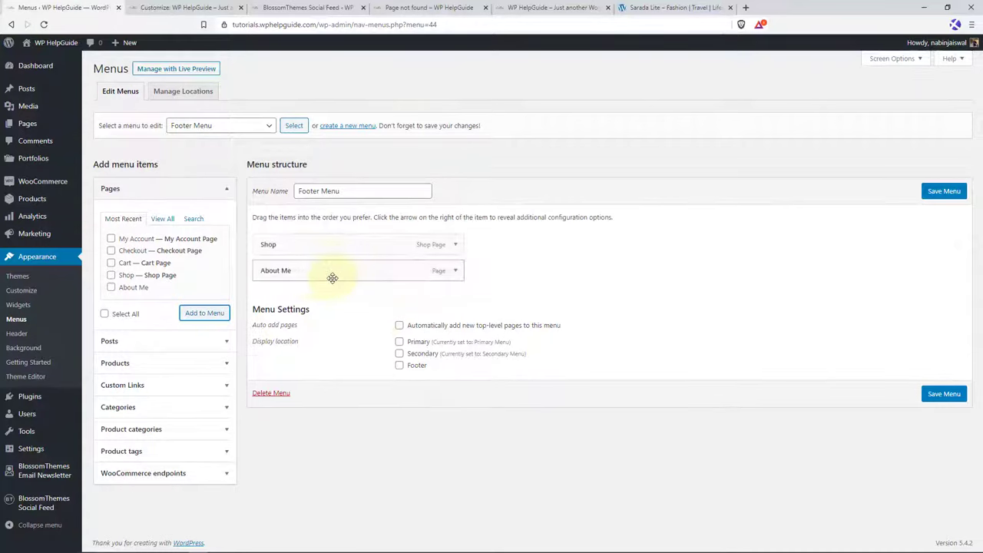
pyautogui.moveTo(331, 277); pyautogui.dragTo(330, 246)
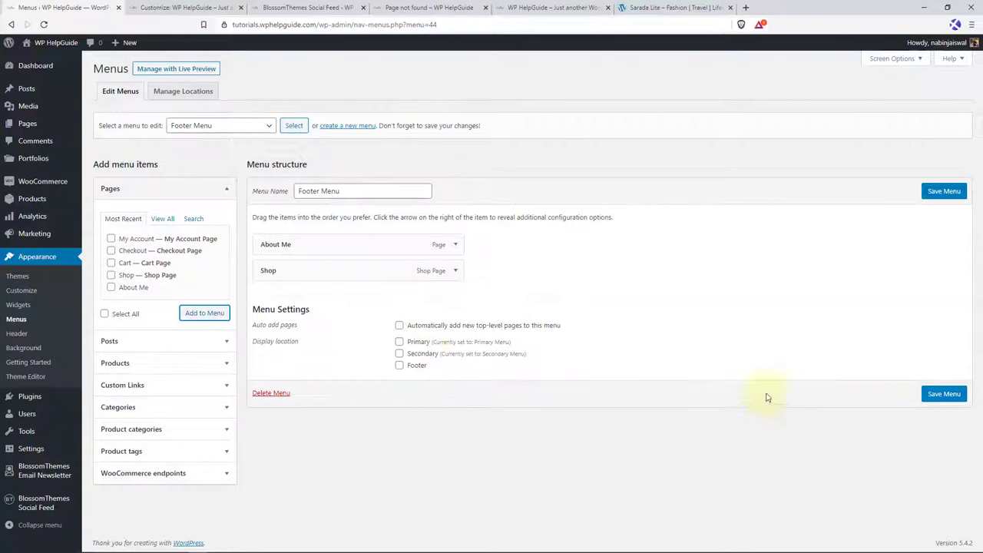
# - Assign the menu to the Footer location, save it, and reload the live site
pyautogui.click(399, 366)
pyautogui.click(944, 395)
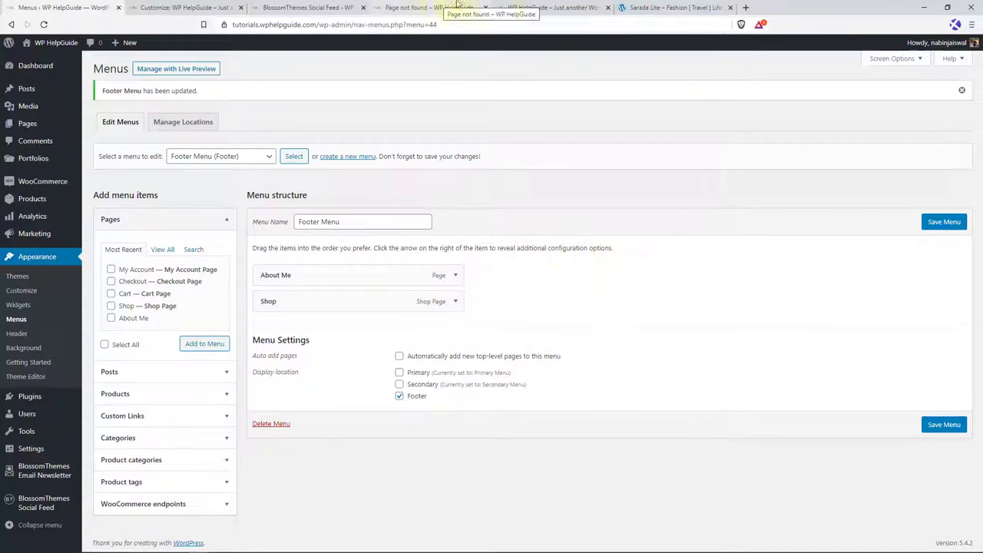
pyautogui.click(547, 7)
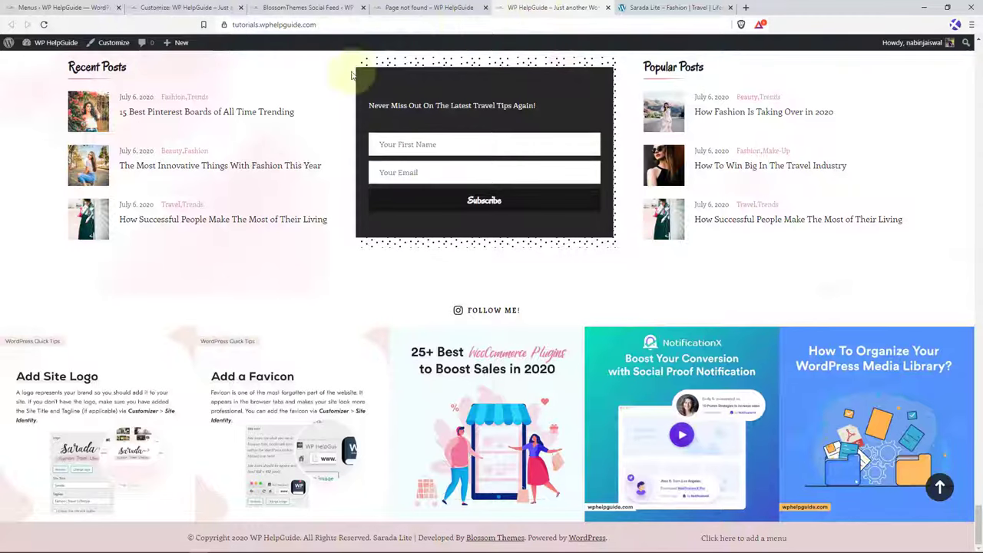
pyautogui.click(44, 25)
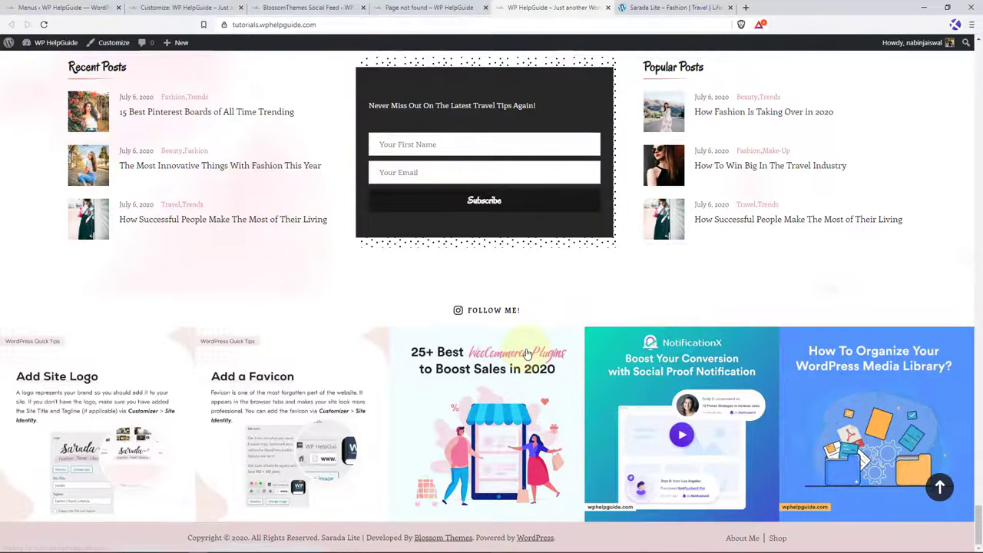
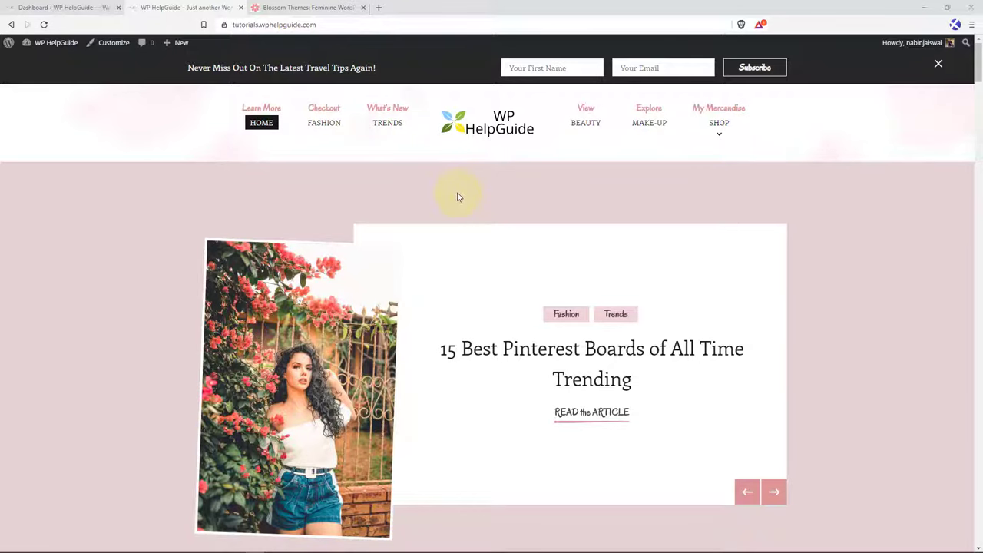
# - On the Blossom Themes site, open the Sarada Pro theme page and start buying it
pyautogui.click(307, 8)
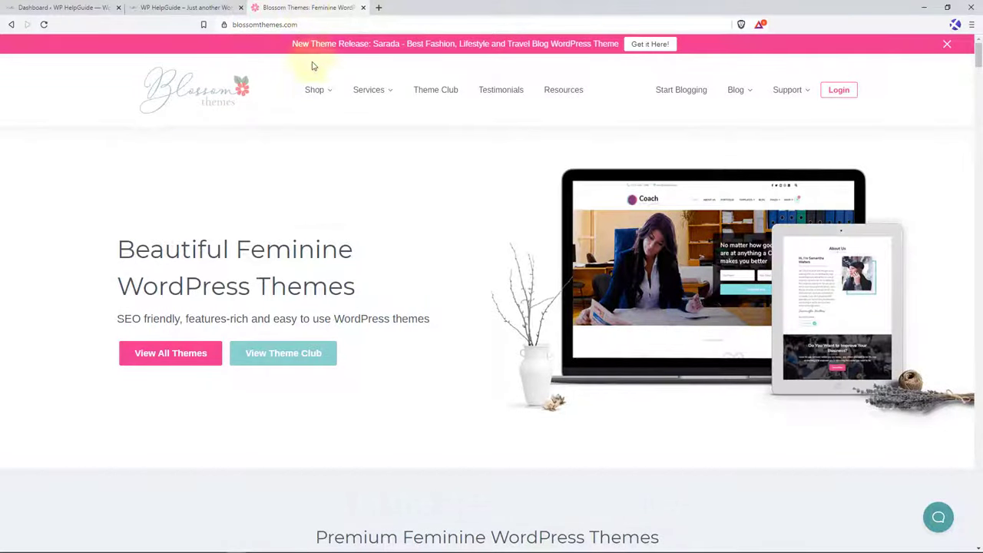
pyautogui.moveTo(314, 97)
pyautogui.moveTo(302, 133)
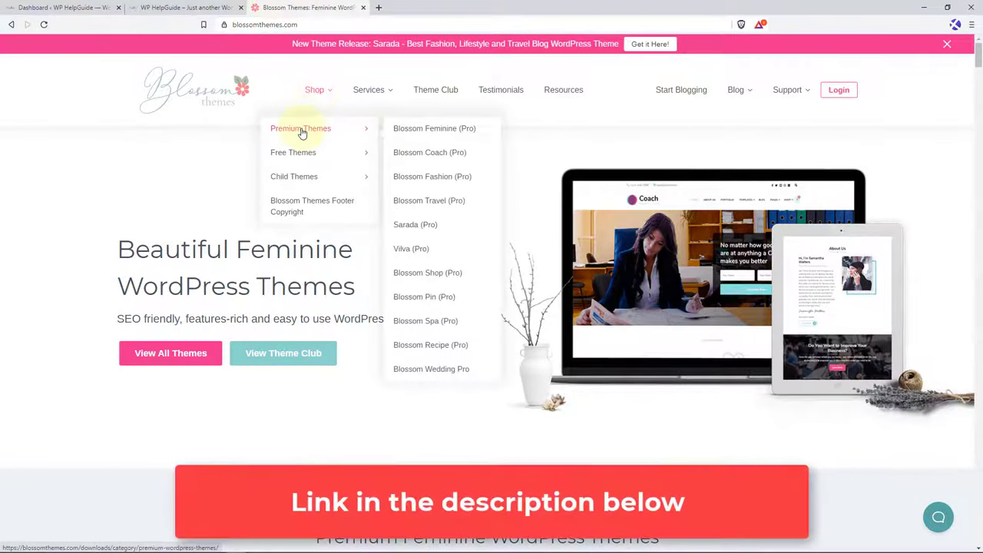
pyautogui.click(415, 228)
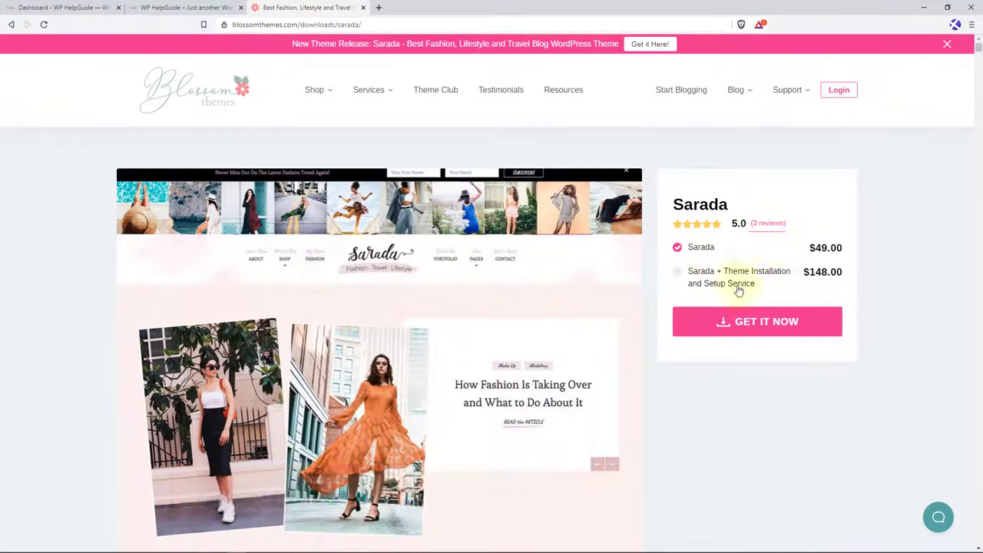
pyautogui.click(774, 326)
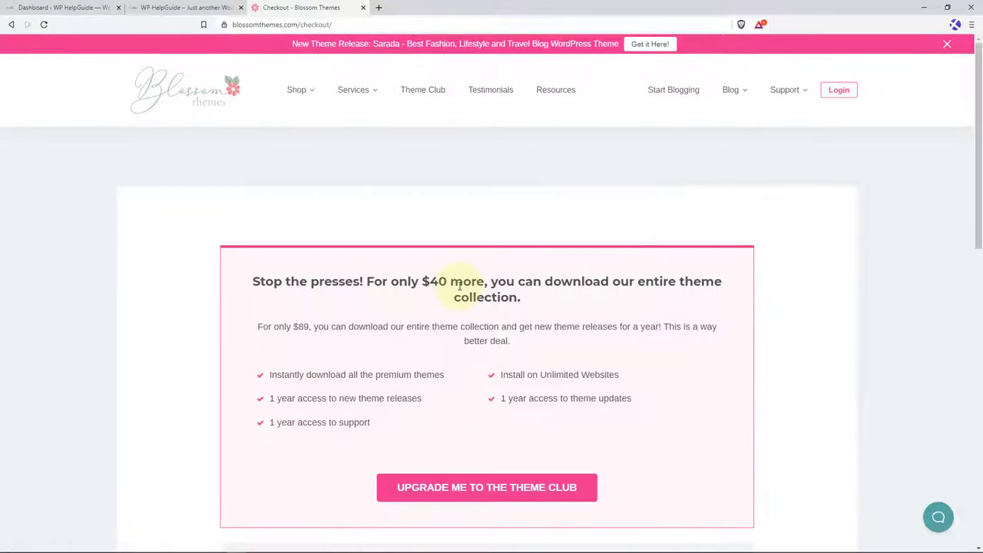
# - Review the $49.00 Sarada checkout with 2Checkout payment, then return to the WordPress Dashboard
pyautogui.scroll(-1, 453, 288)
pyautogui.scroll(-6, 459, 291)
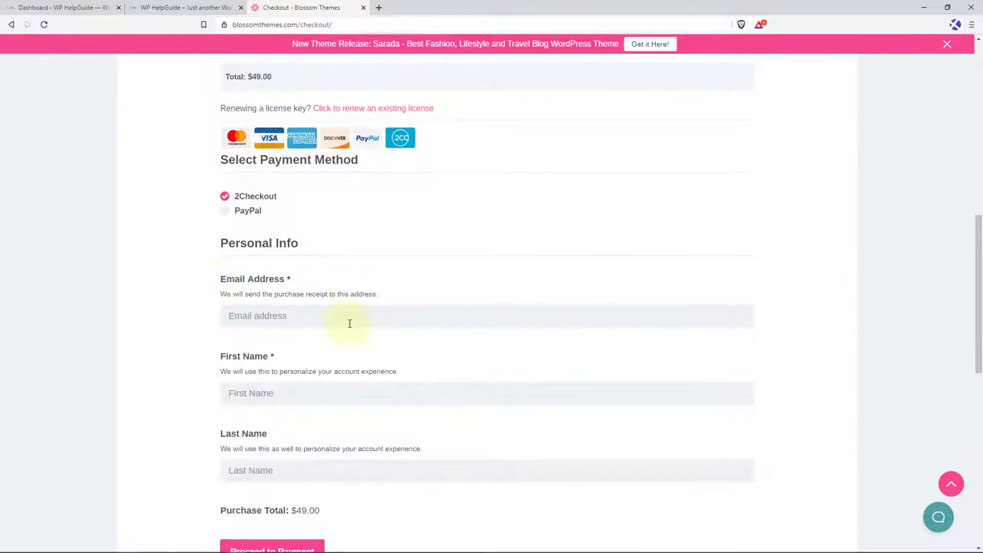
pyautogui.scroll(-2, 368, 332)
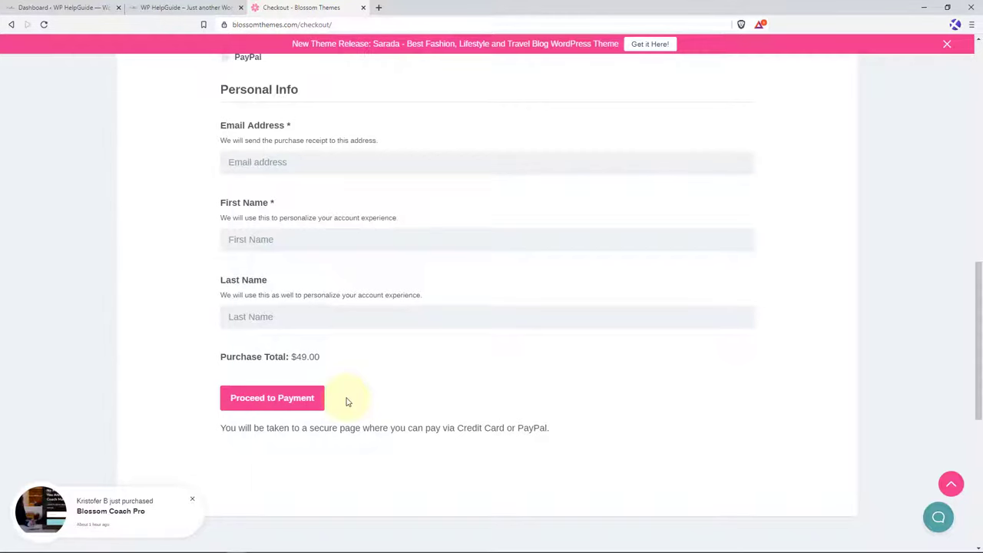
pyautogui.click(62, 8)
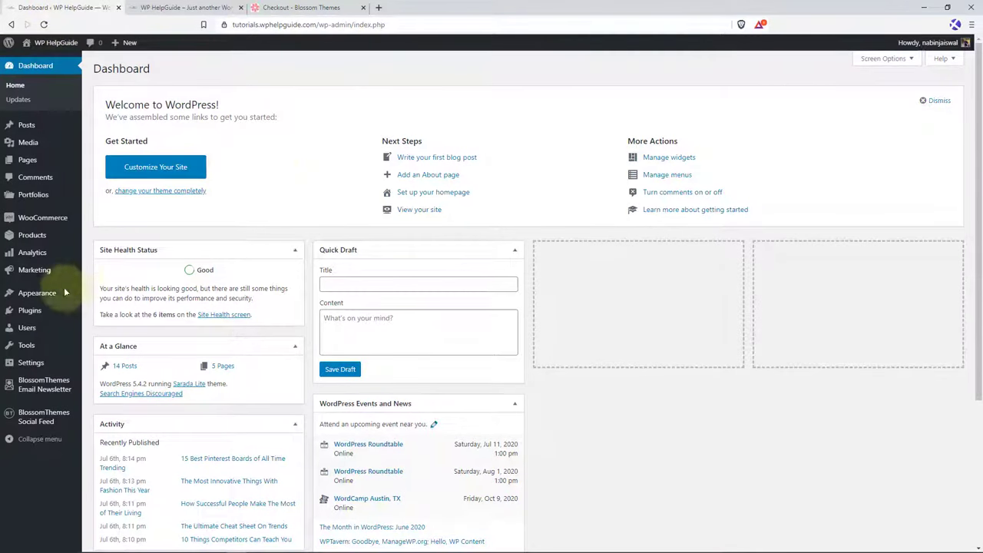
# - Upload the theme archive sarada_2.0.4_2.zip under Themes > Add New and install it
pyautogui.moveTo(64, 292)
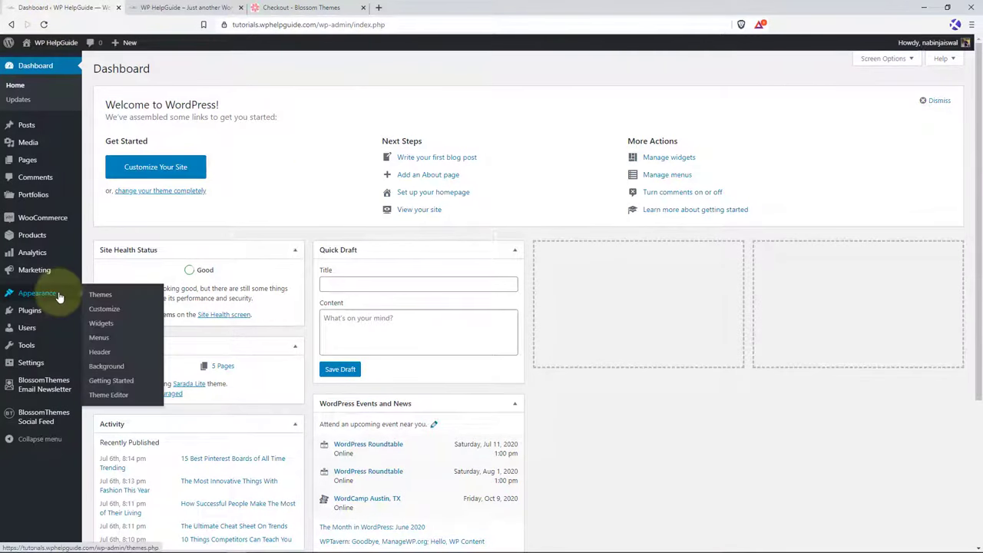
pyautogui.click(108, 296)
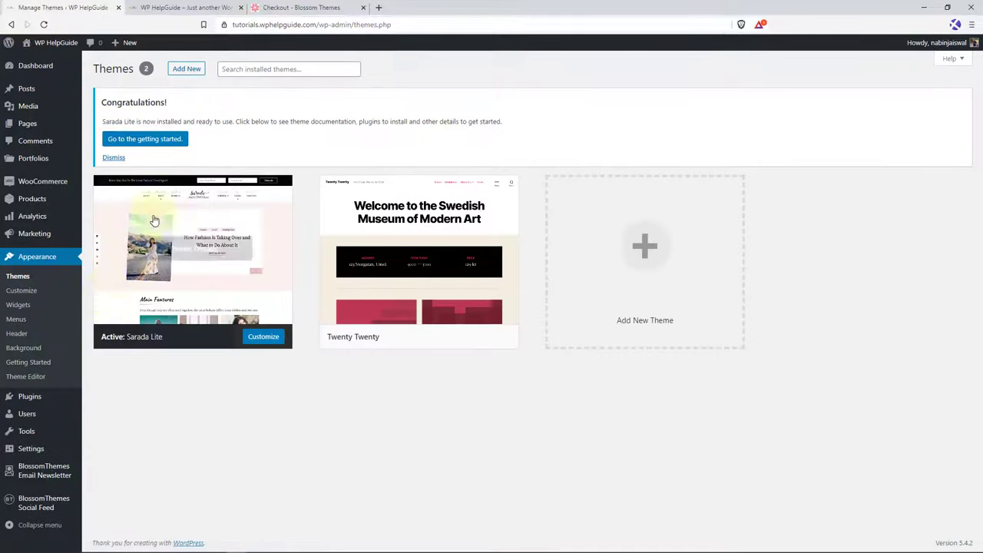
pyautogui.click(188, 69)
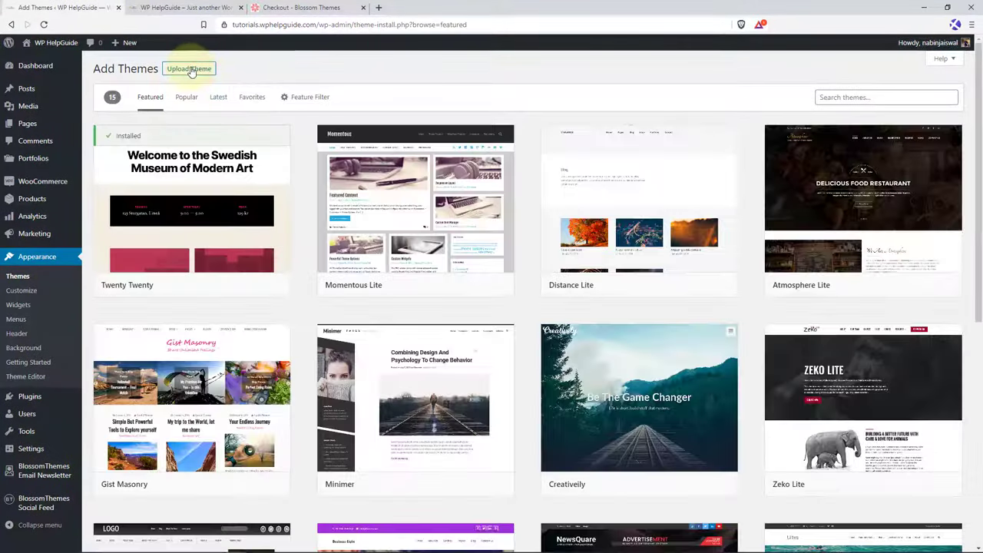
pyautogui.click(191, 69)
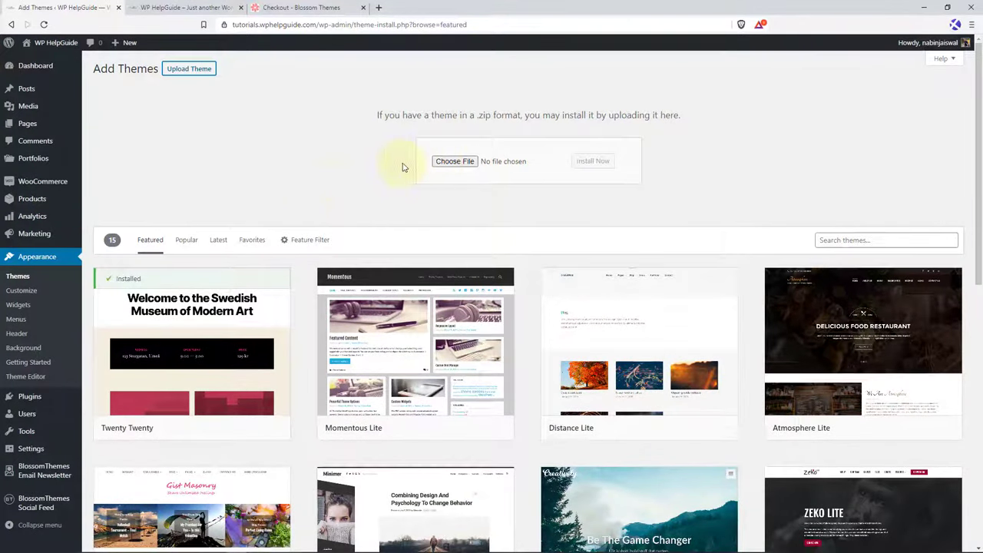
pyautogui.click(454, 161)
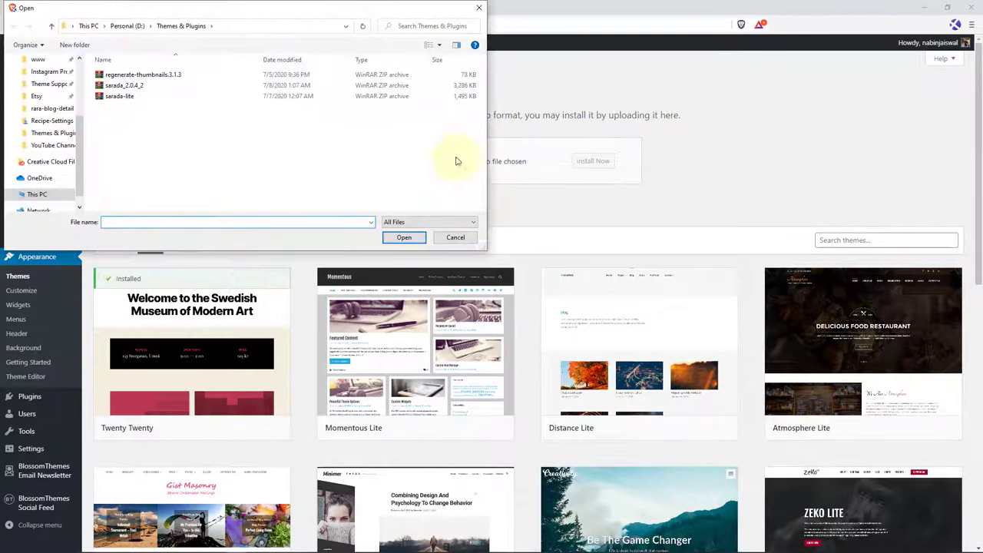
pyautogui.click(159, 91)
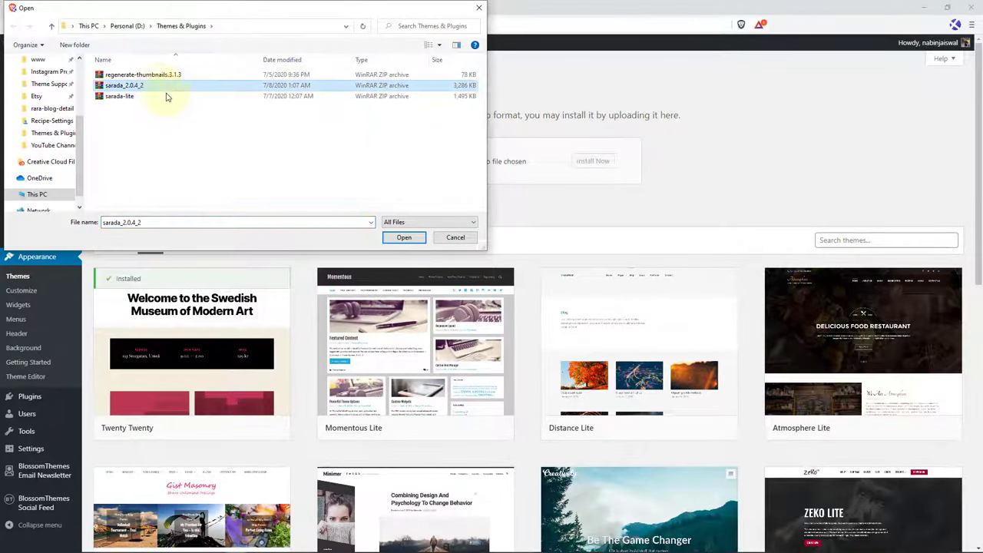
pyautogui.click(401, 239)
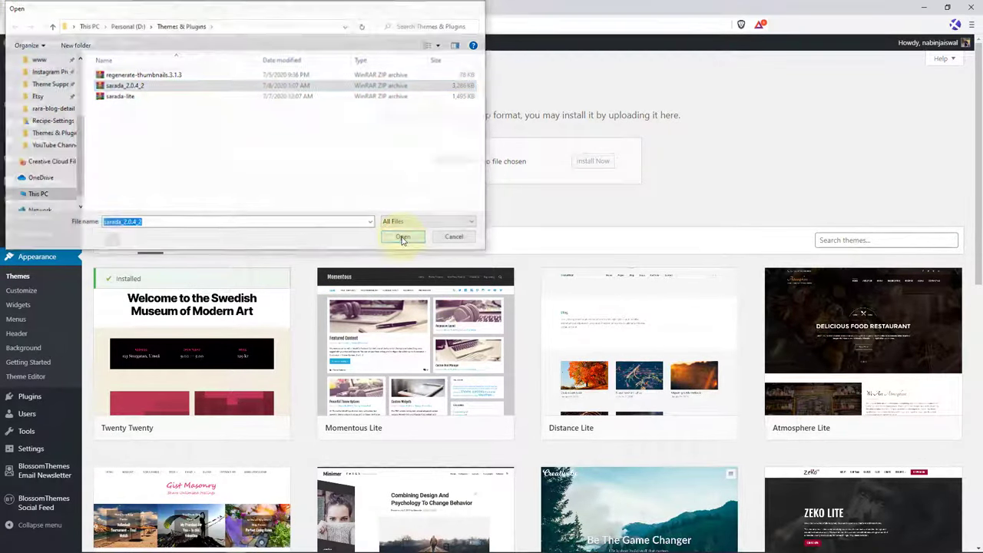
pyautogui.click(589, 166)
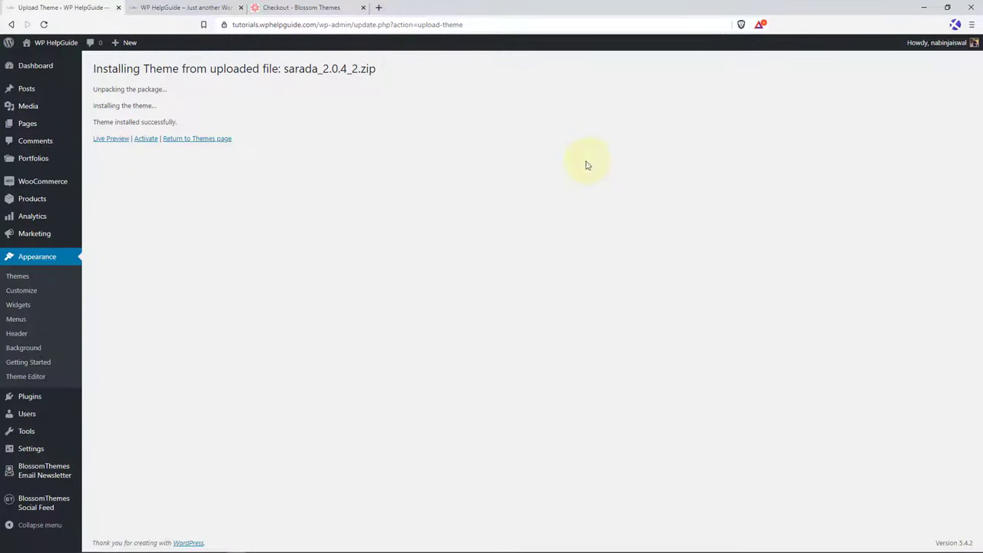
# - Activate the Sarada theme, then paste, save and activate its license key
pyautogui.click(148, 141)
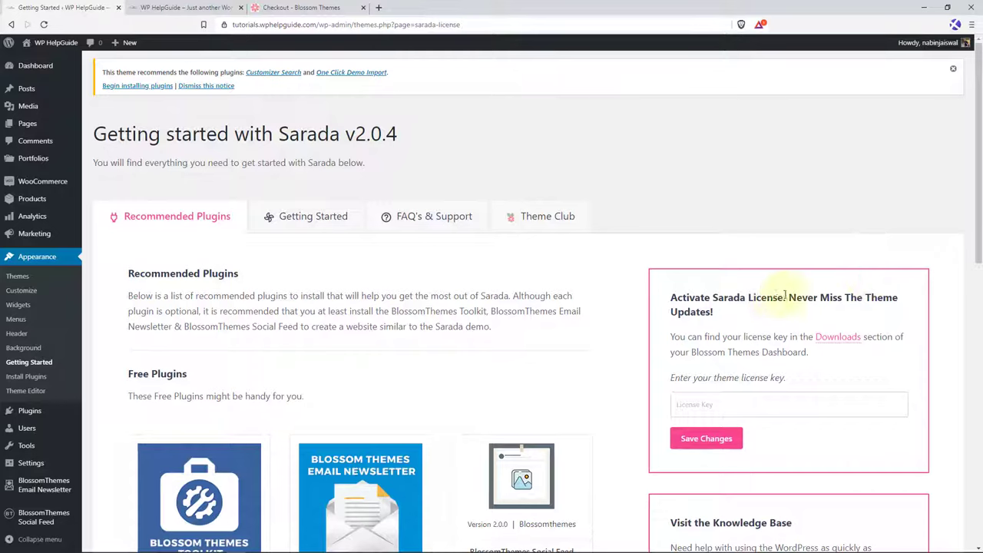
pyautogui.click(689, 403)
pyautogui.hotkey('ctrl', 'v')
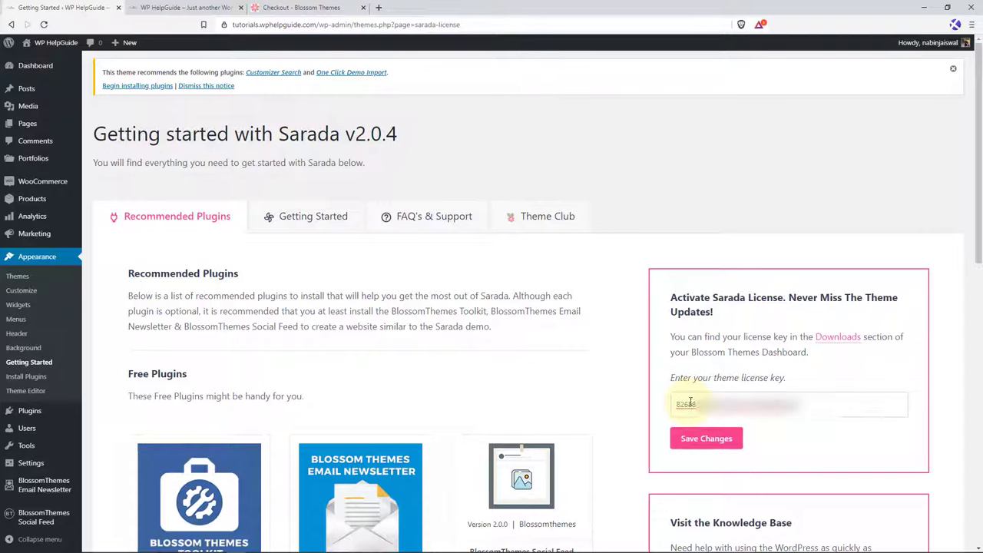
pyautogui.click(708, 444)
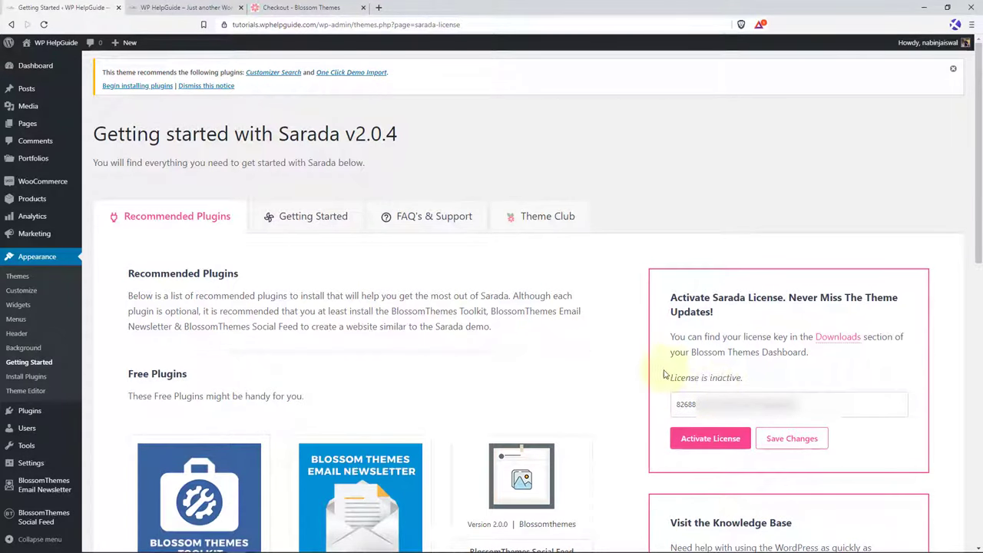
pyautogui.click(701, 441)
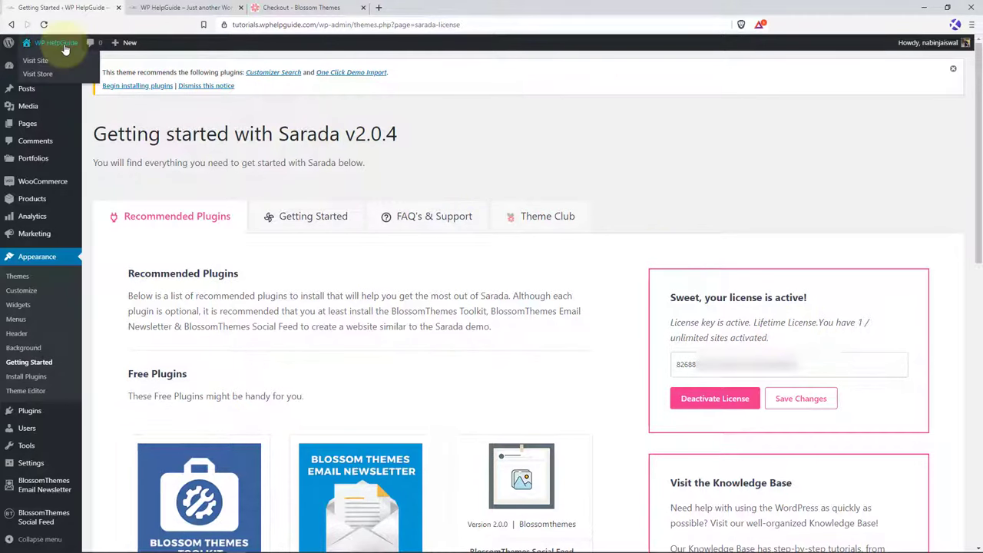
pyautogui.click(165, 6)
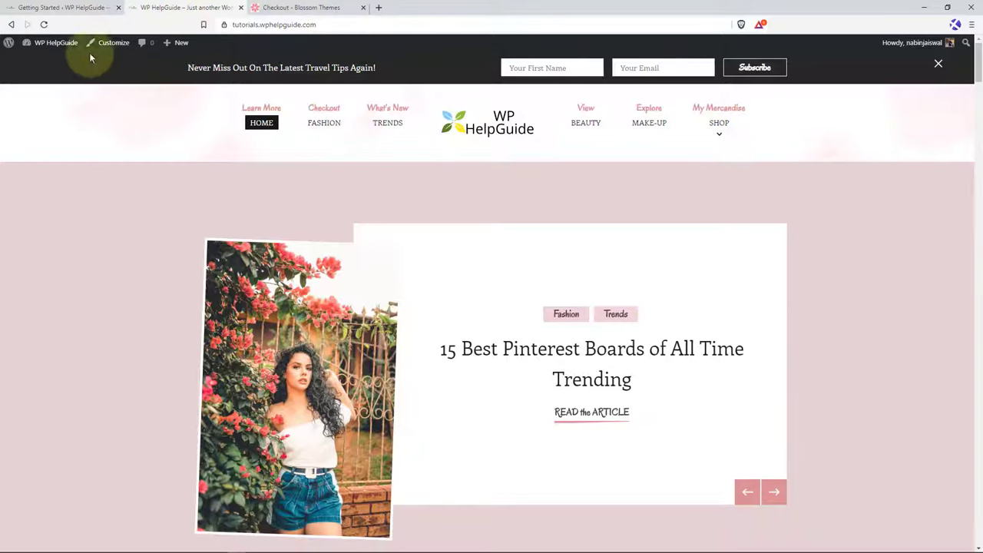
# - Reload the homepage and scroll through the slider, About Me, Recent Posts and My Wardrobe Collections sections
pyautogui.click(45, 24)
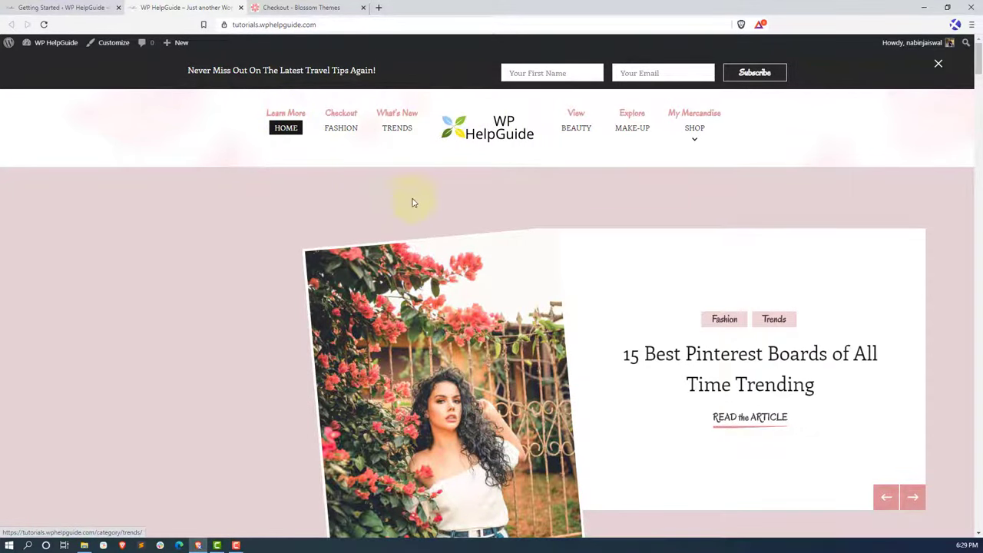
pyautogui.scroll(-3, 410, 202)
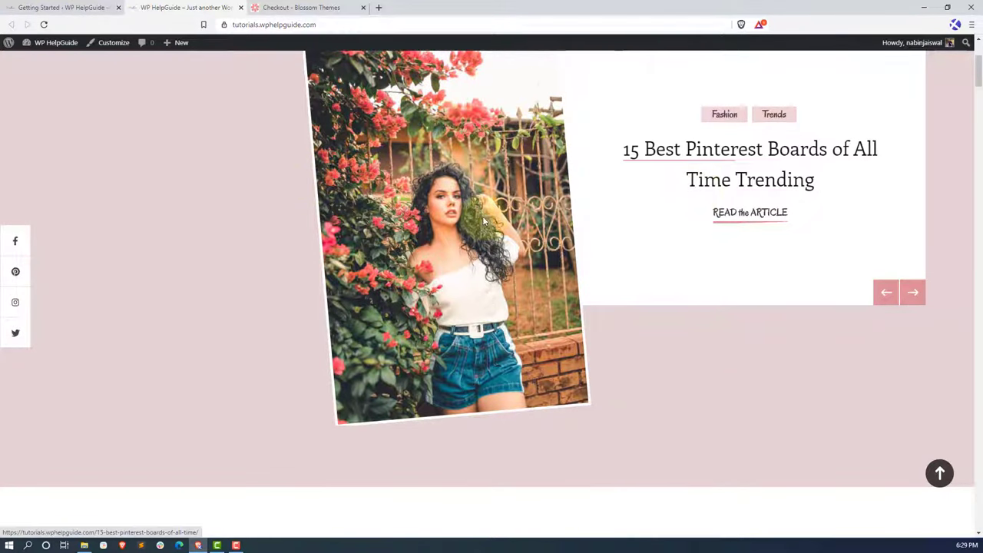
pyautogui.scroll(-5, 482, 216)
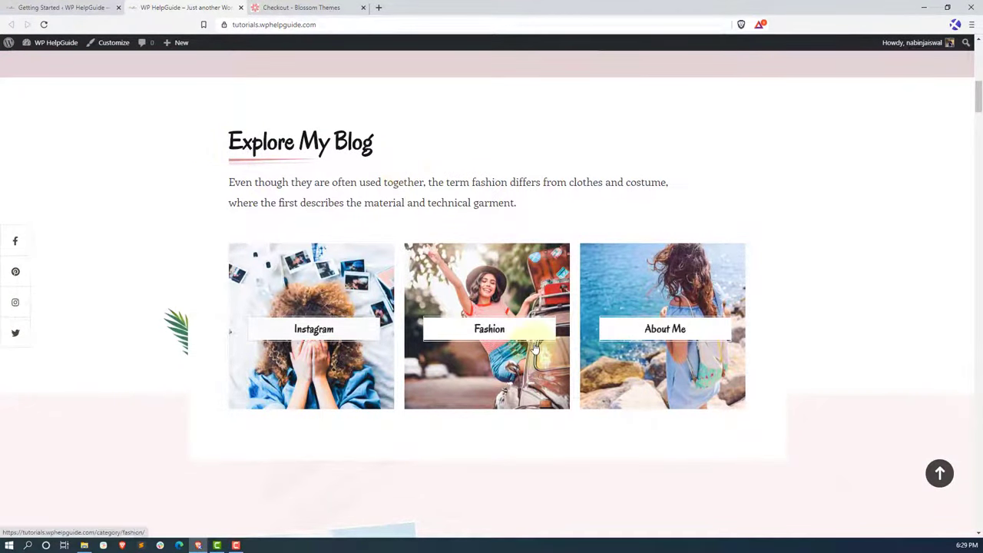
pyautogui.scroll(-5, 371, 350)
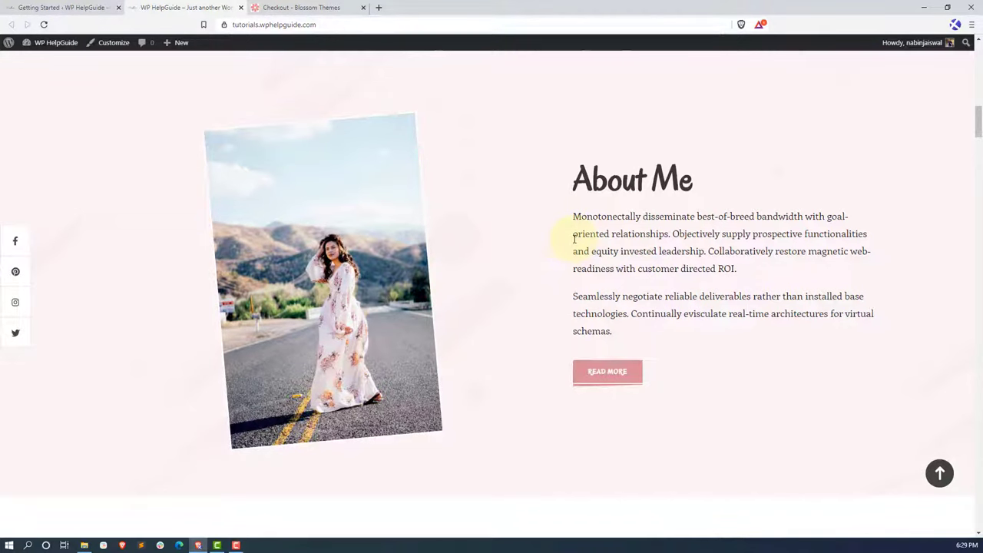
pyautogui.scroll(-5, 520, 248)
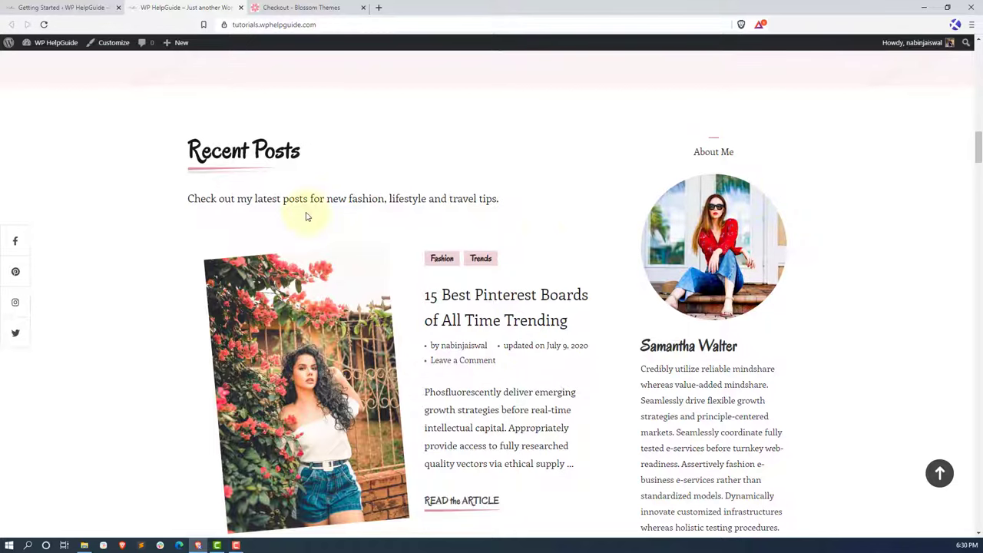
pyautogui.scroll(-1, 331, 204)
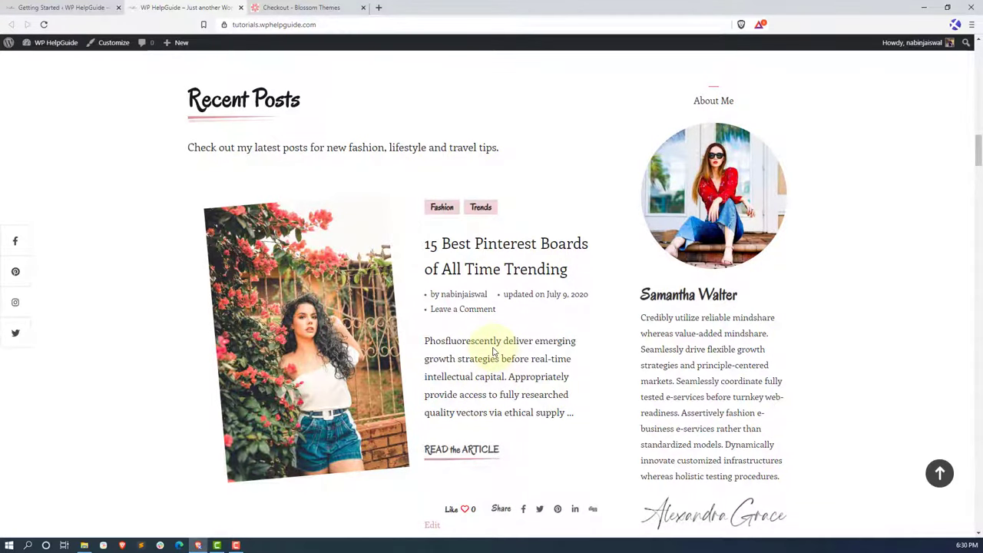
pyautogui.scroll(-2, 494, 351)
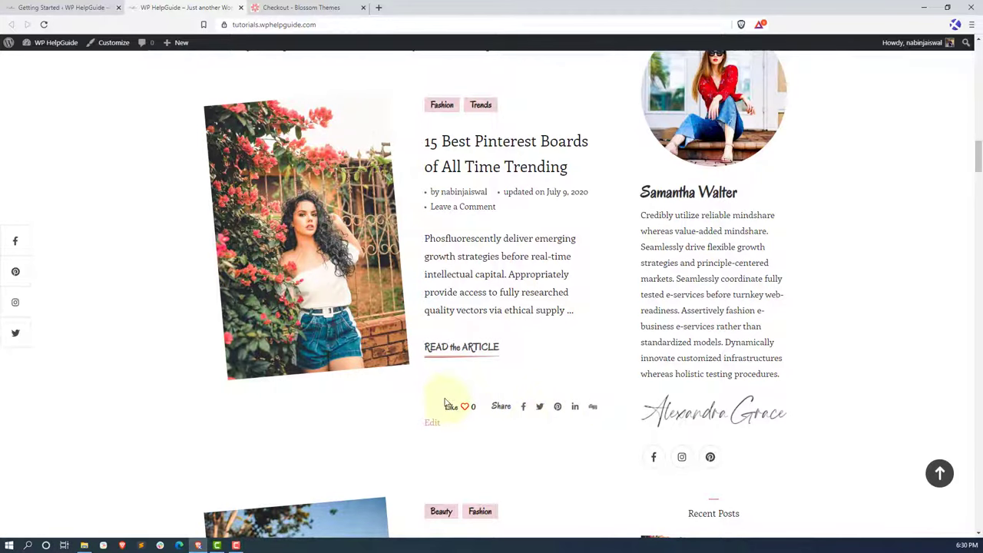
pyautogui.scroll(-5, 423, 377)
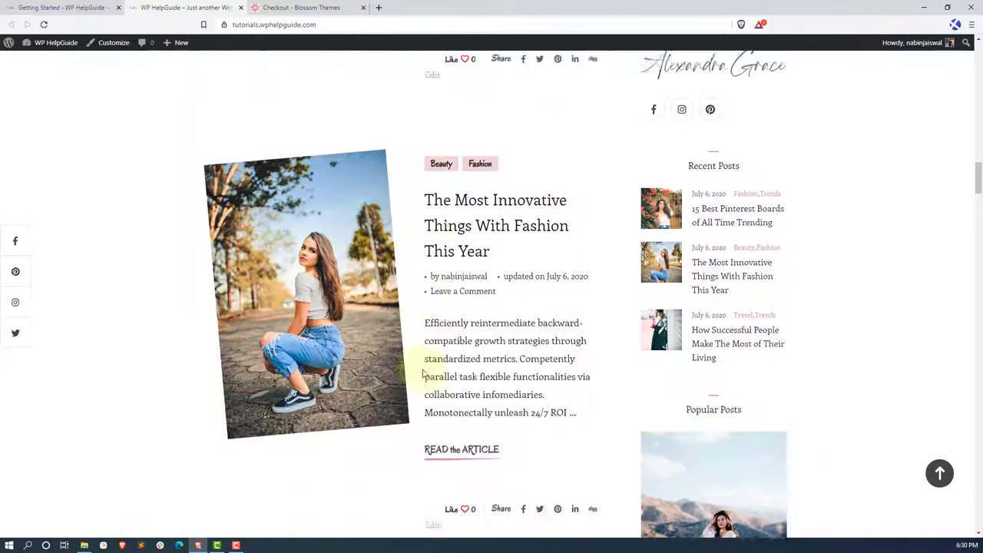
pyautogui.scroll(-1, 423, 374)
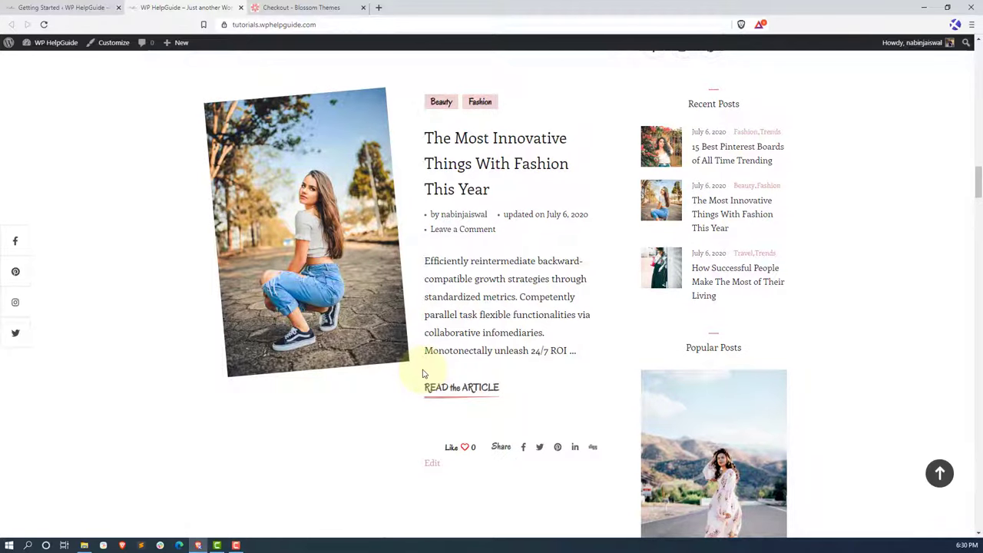
pyautogui.scroll(-15, 422, 374)
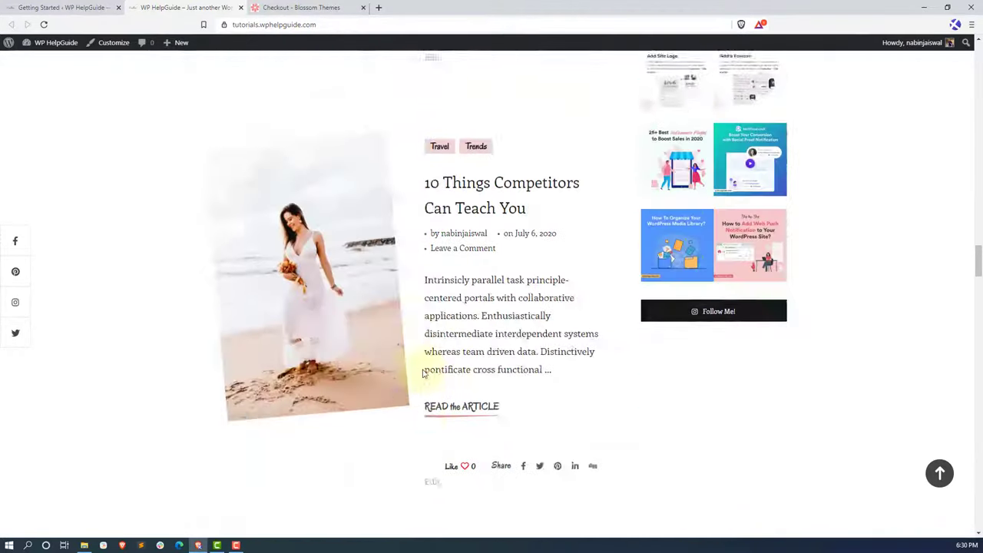
pyautogui.scroll(-15, 423, 374)
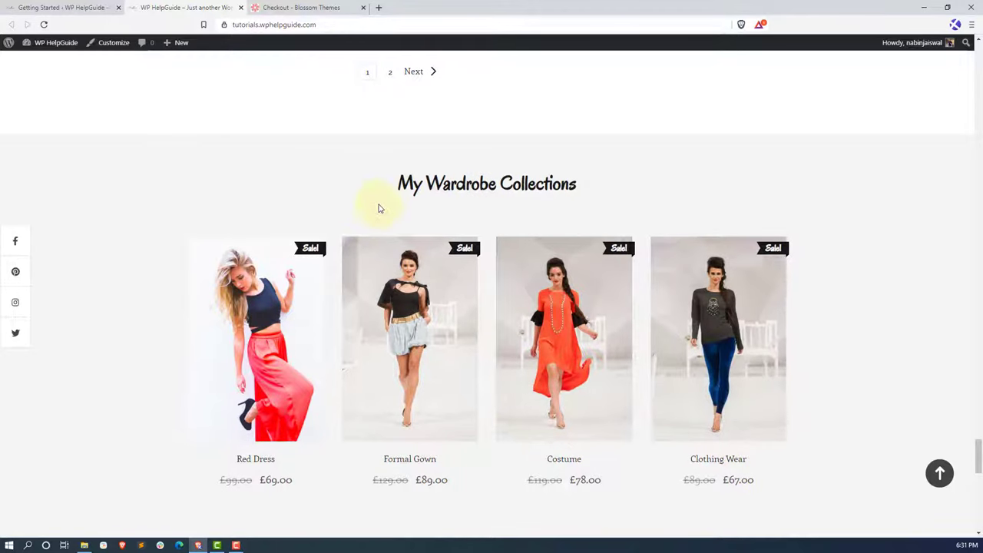
# - Finish reviewing the live site, jump back to the top, and launch the Customizer
pyautogui.scroll(-4, 408, 213)
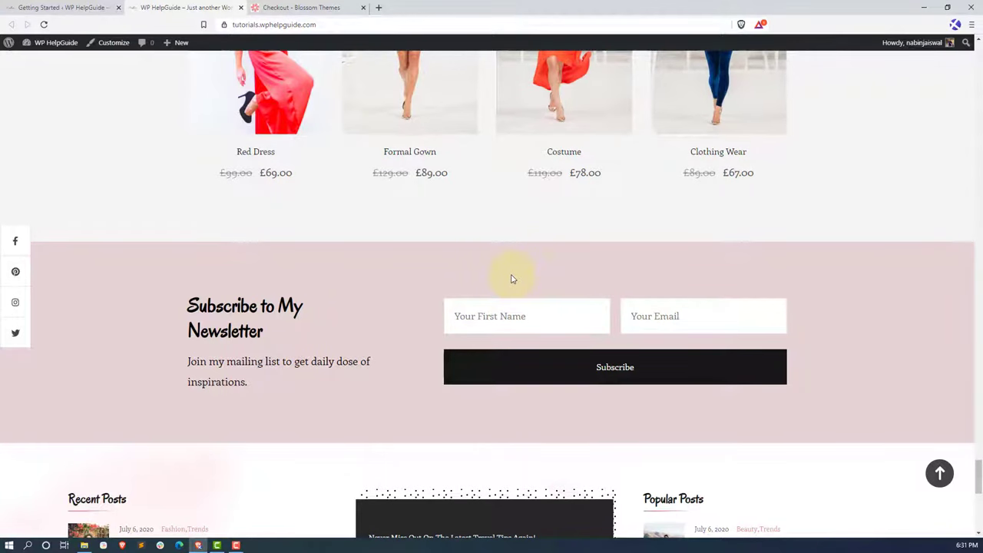
pyautogui.scroll(-3, 513, 279)
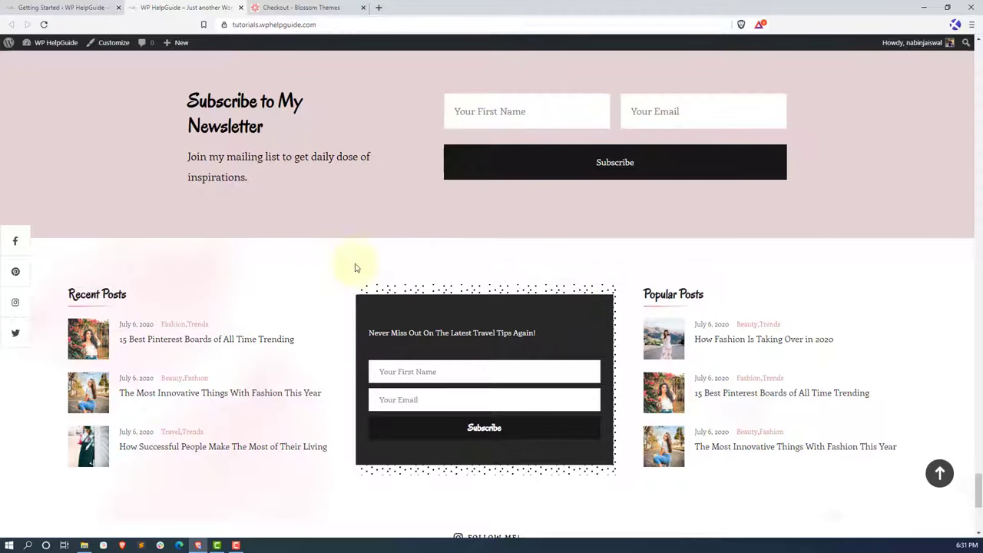
pyautogui.scroll(-5, 355, 268)
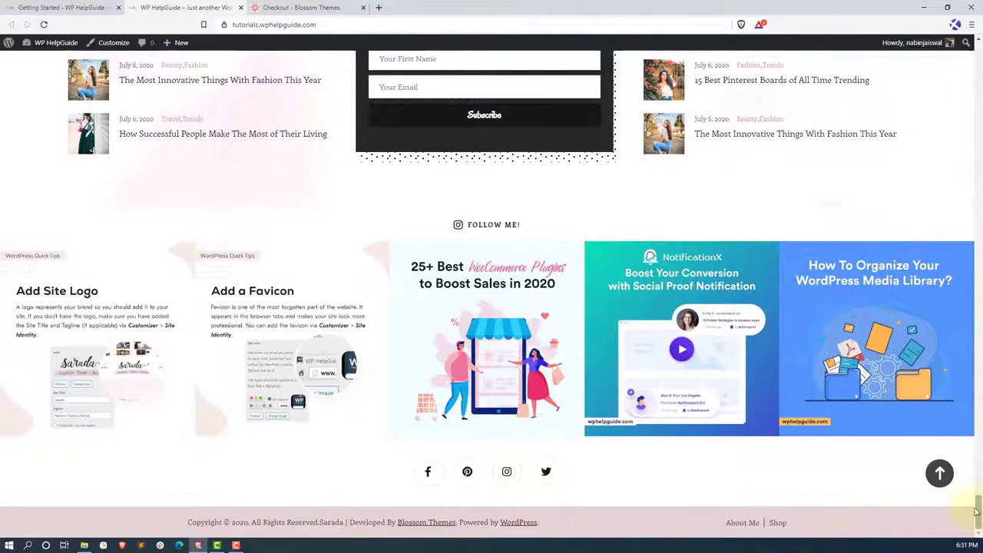
pyautogui.click(940, 475)
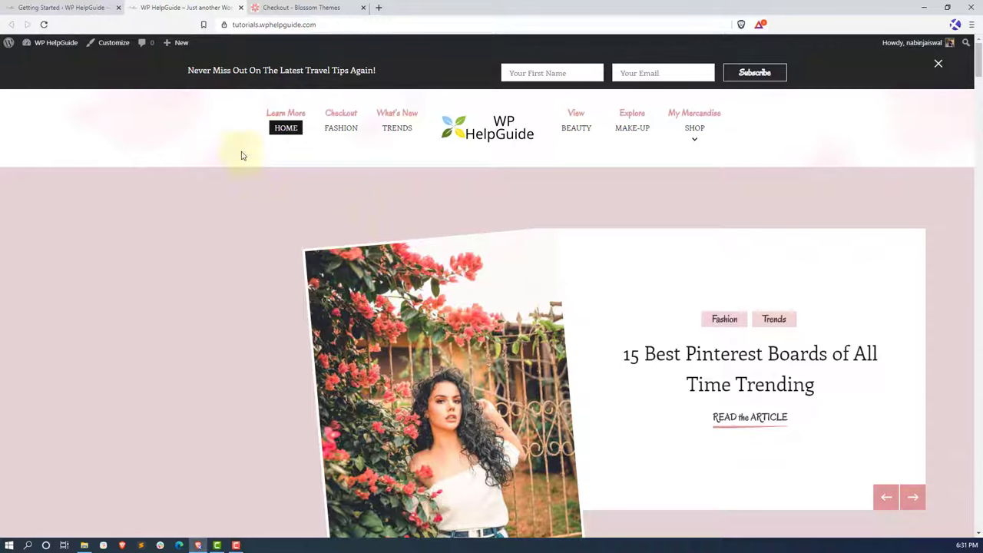
pyautogui.click(112, 48)
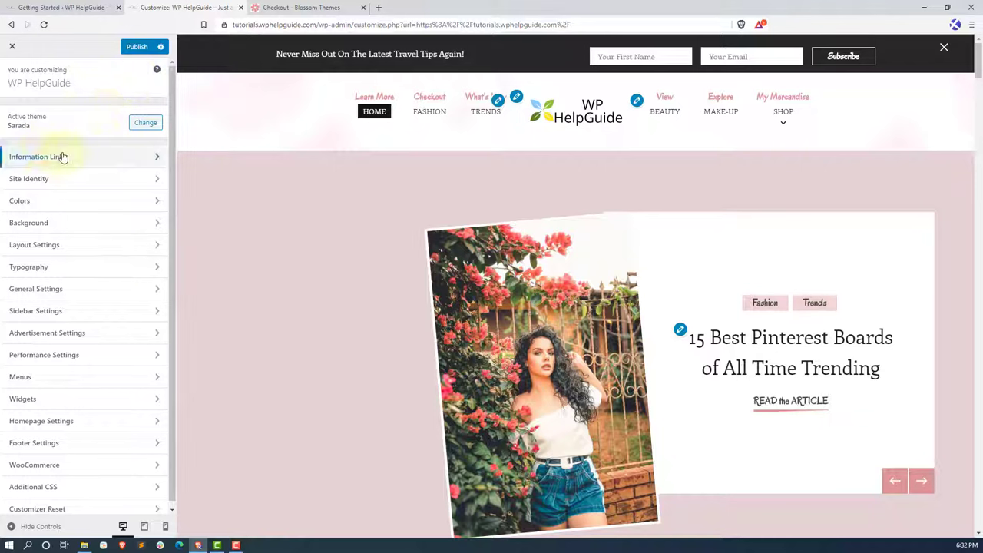
pyautogui.click(100, 161)
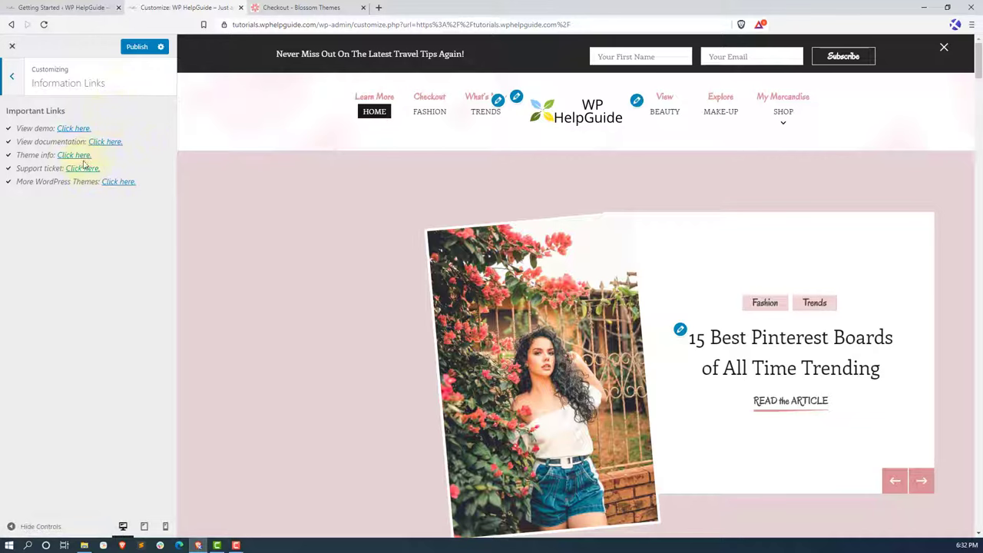
pyautogui.click(12, 76)
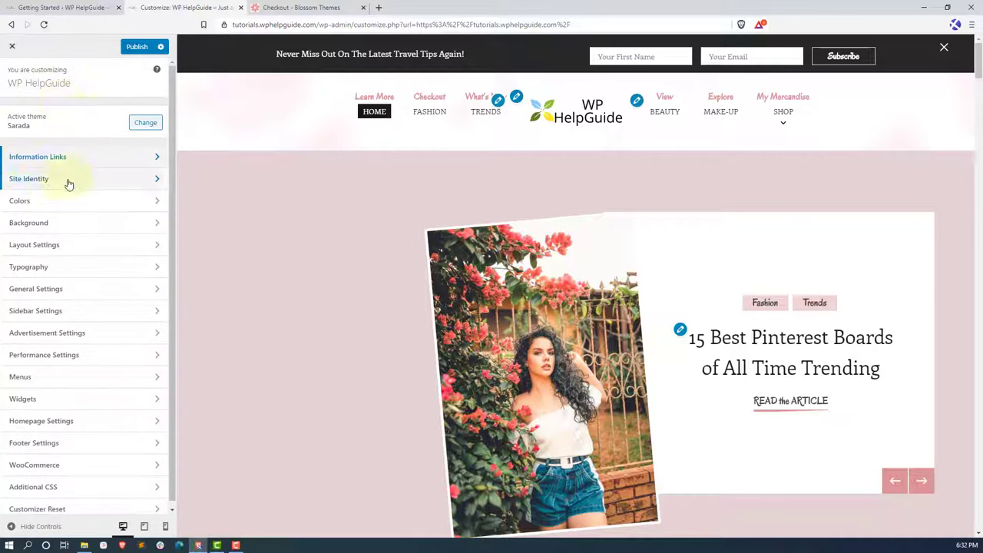
pyautogui.click(96, 183)
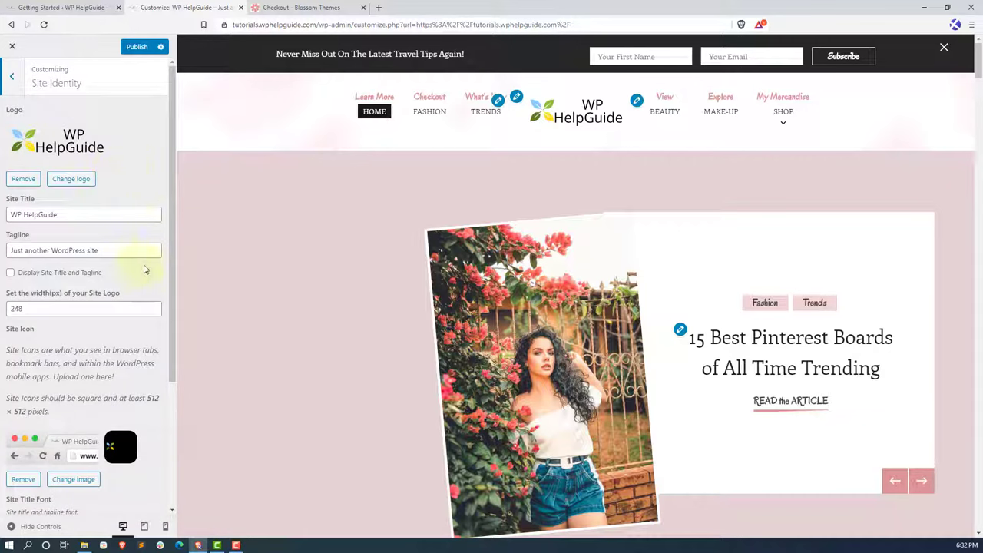
pyautogui.scroll(-3, 146, 268)
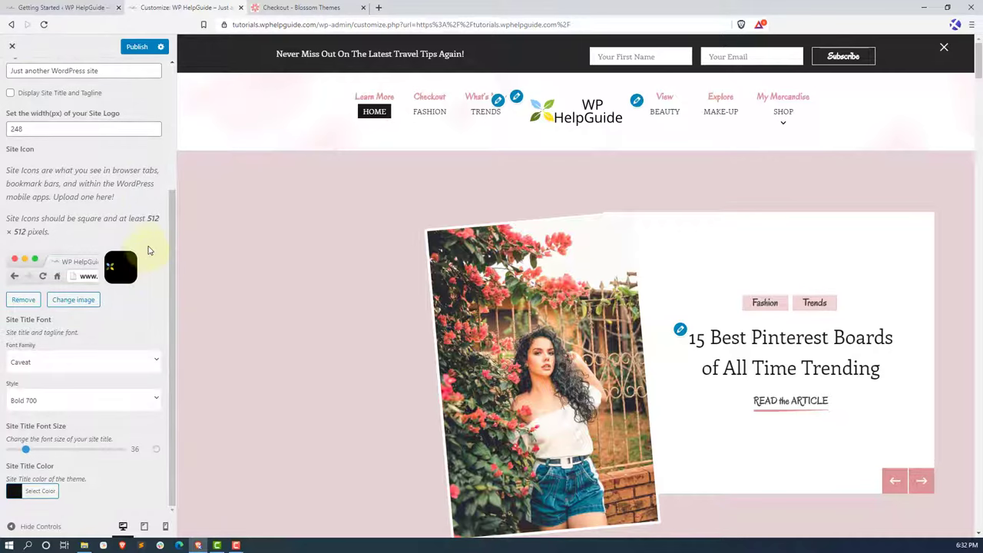
pyautogui.scroll(3, 150, 254)
pyautogui.click(12, 76)
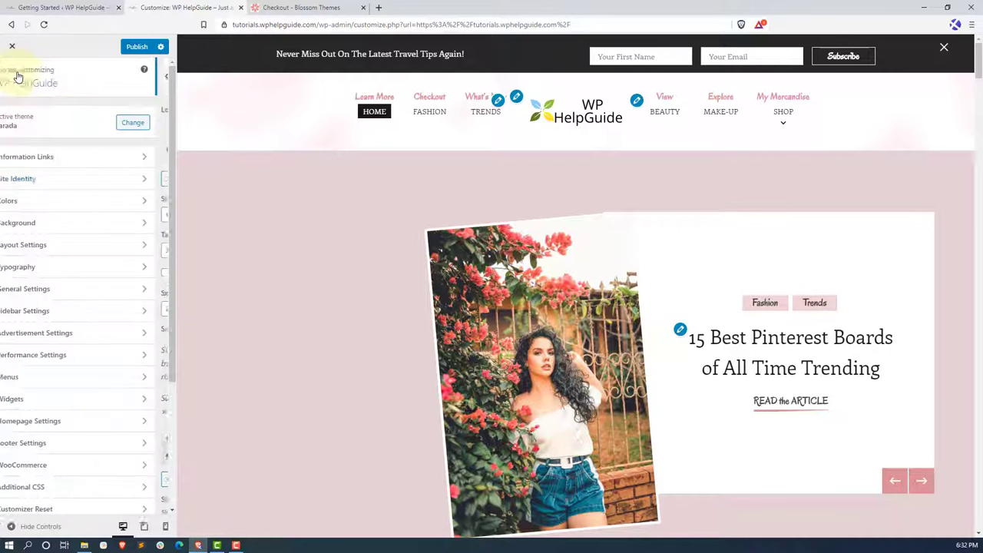
# - Look at the Colors settings, then switch the body background from image to pattern
pyautogui.click(74, 204)
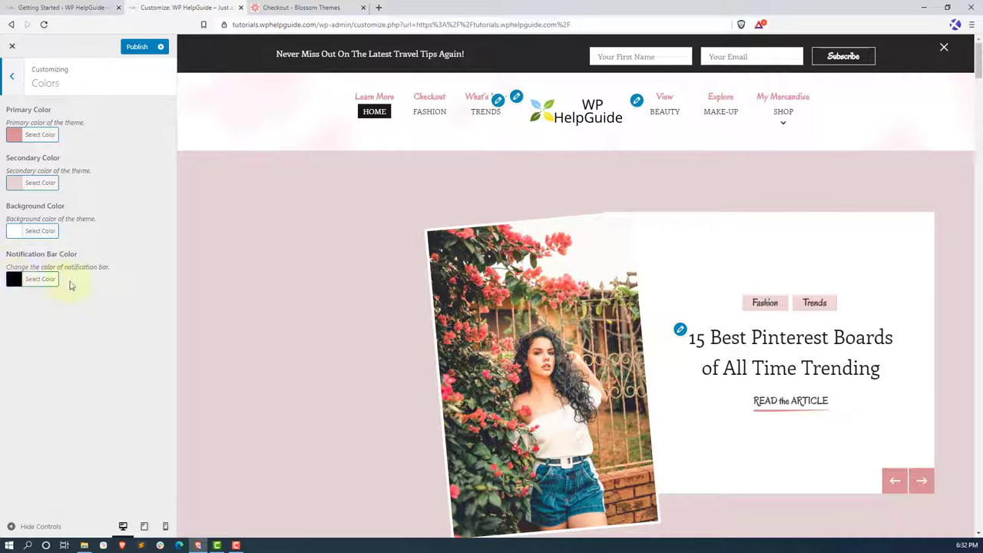
pyautogui.click(17, 80)
pyautogui.click(77, 228)
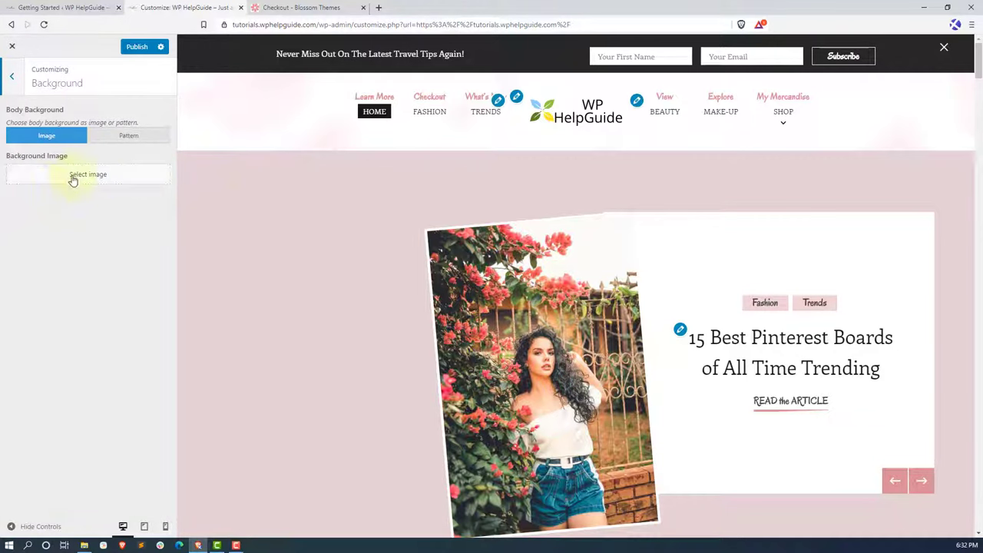
pyautogui.click(125, 138)
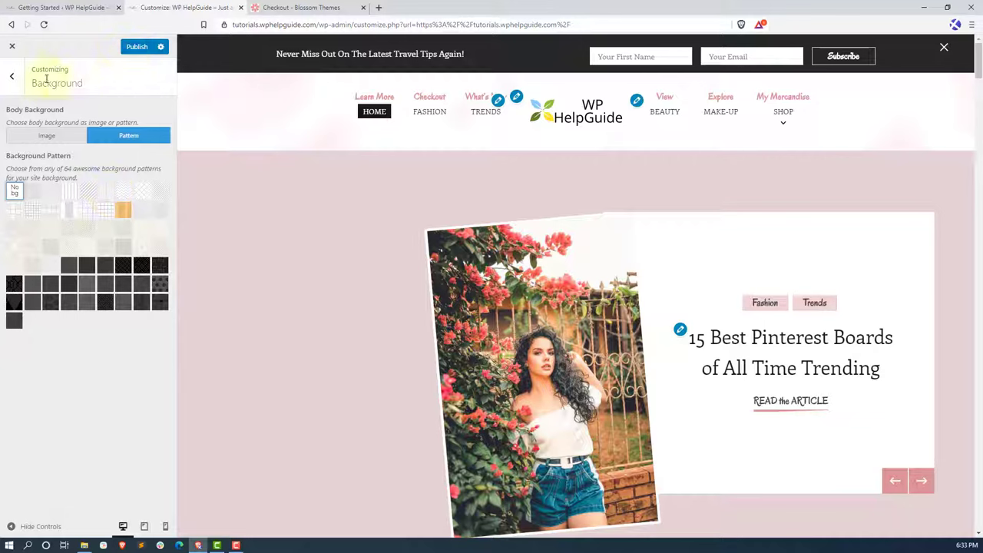
pyautogui.click(17, 85)
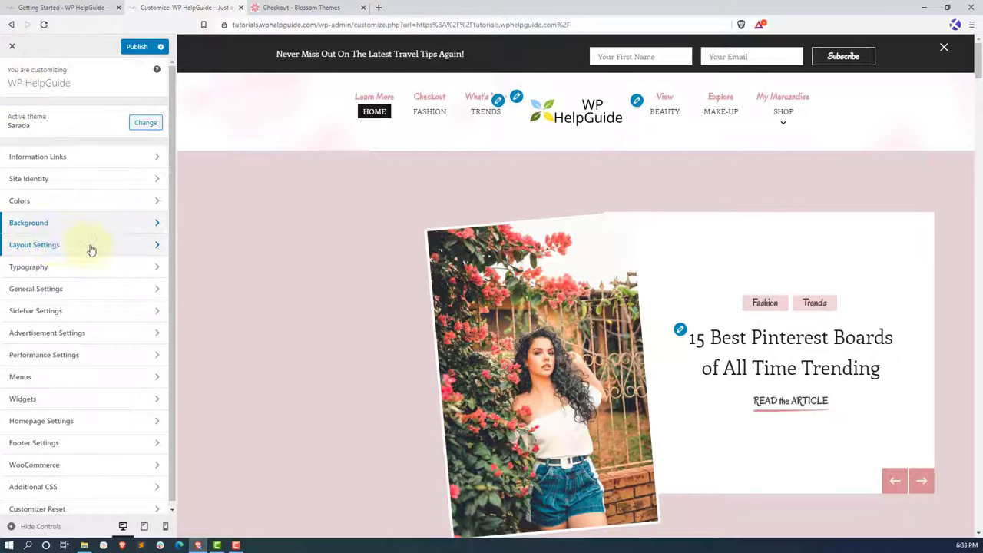
# - Preview the second and fourth header layouts, then keep the first header layout
pyautogui.click(90, 247)
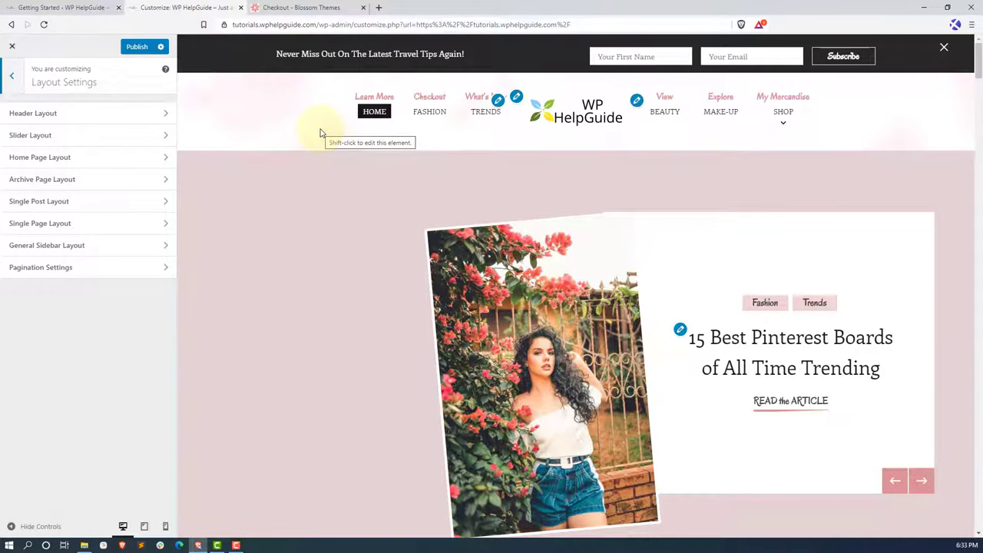
pyautogui.click(84, 121)
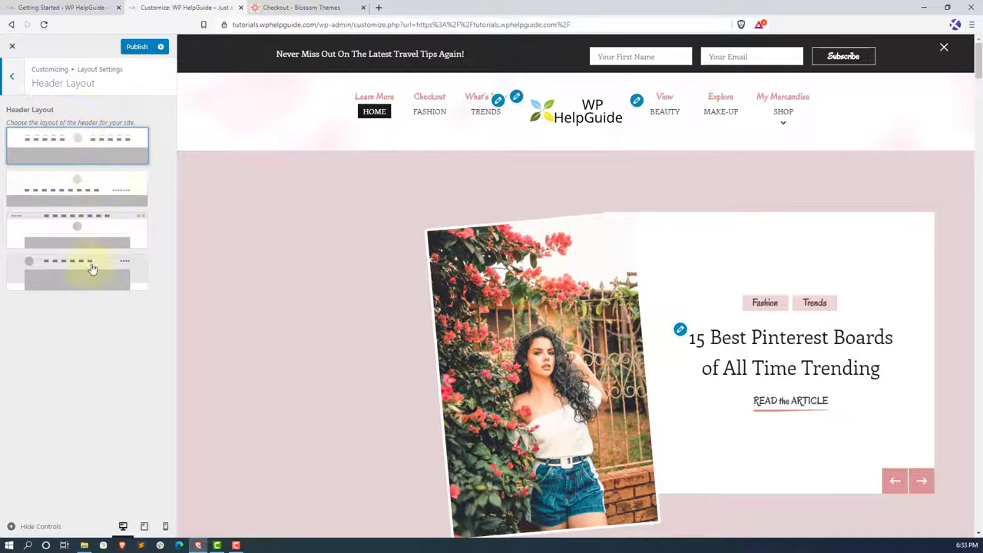
pyautogui.click(94, 188)
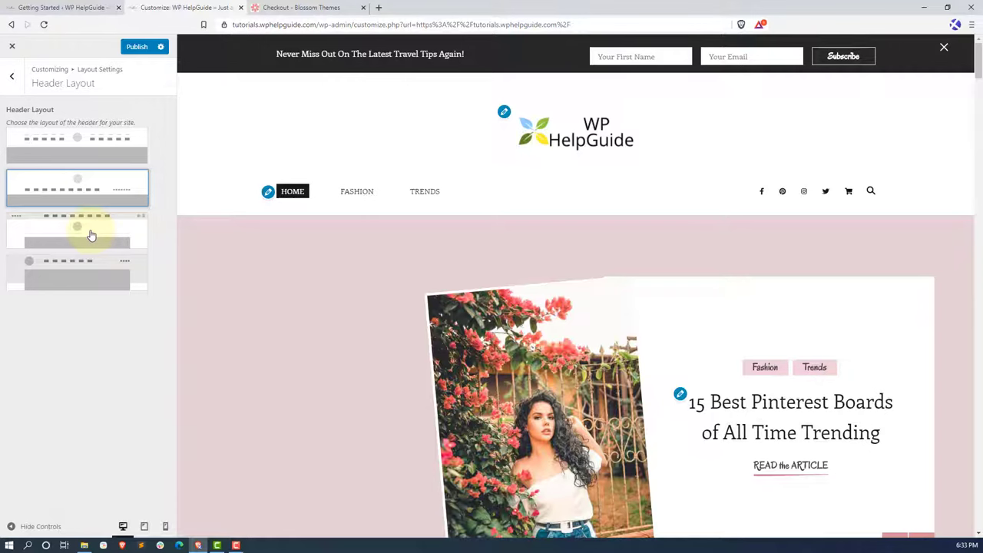
pyautogui.click(83, 279)
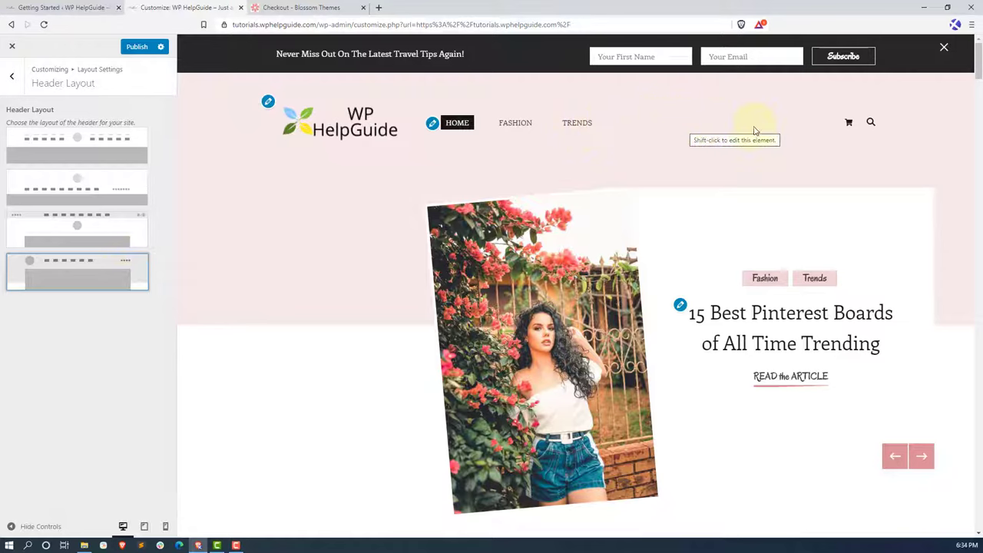
pyautogui.click(66, 152)
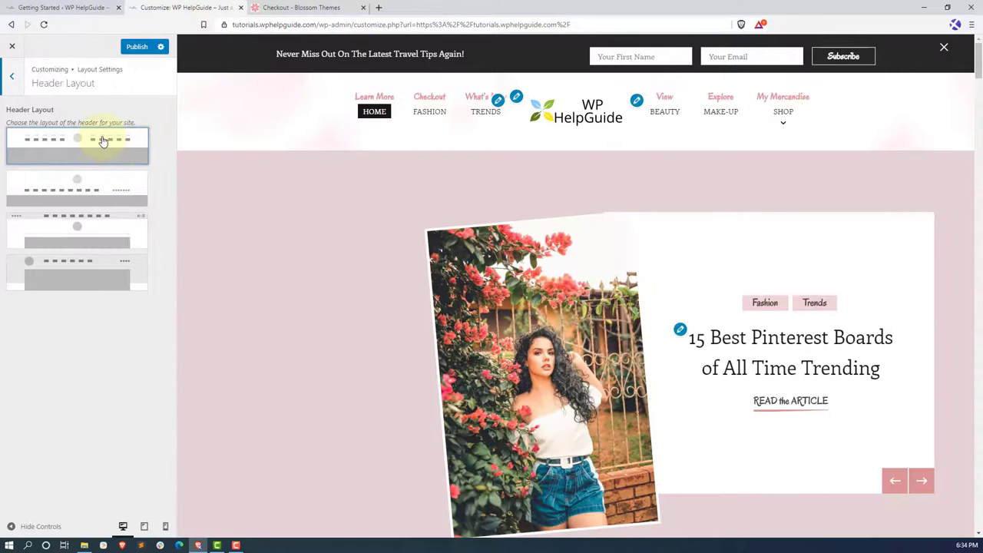
pyautogui.click(12, 76)
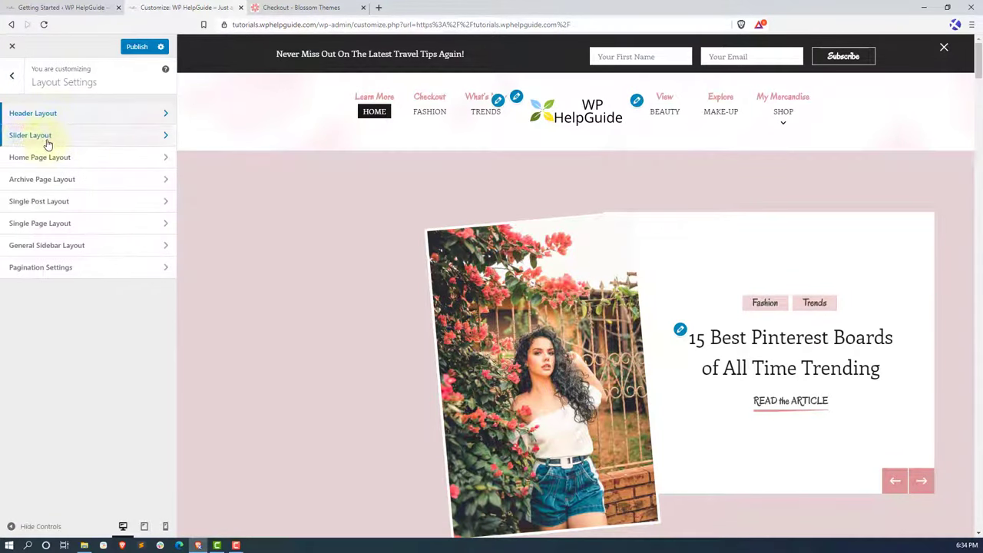
# - Set the slider to the fourth layout, a tilted-card carousel, after previewing the fifth
pyautogui.click(83, 140)
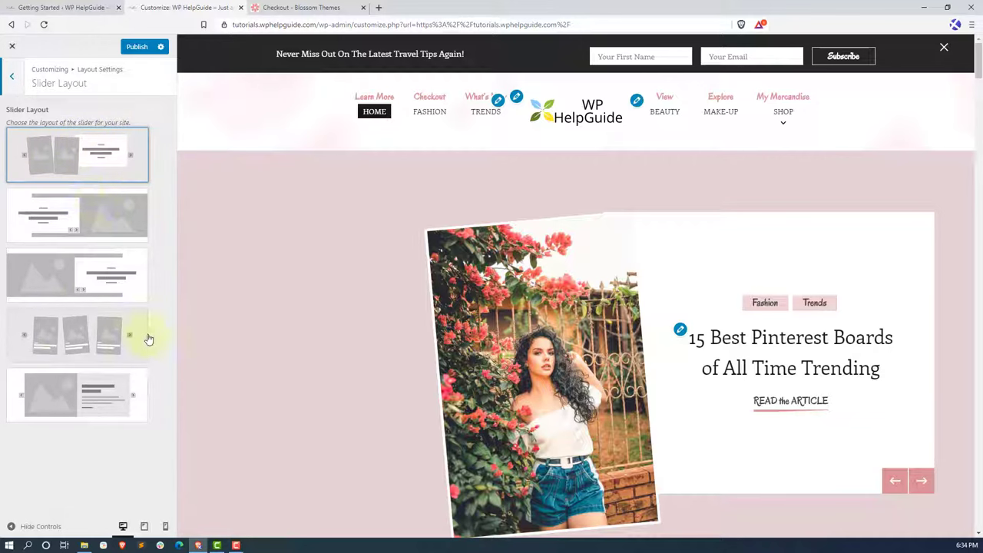
pyautogui.click(68, 342)
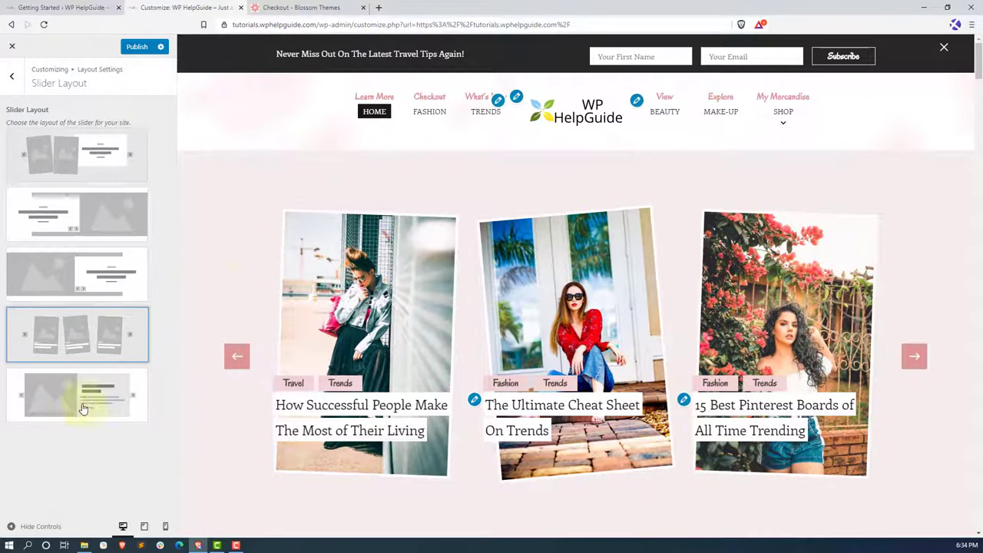
pyautogui.click(84, 408)
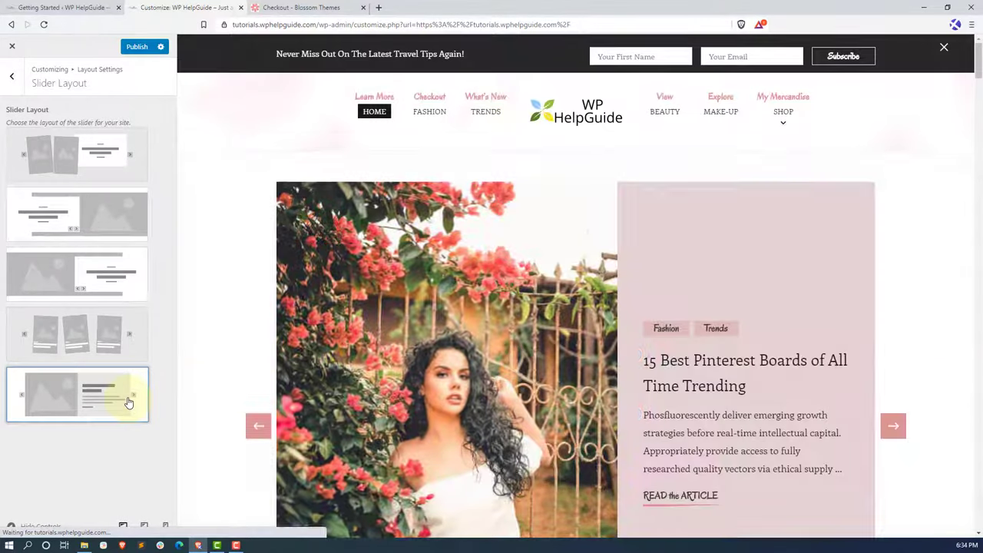
pyautogui.scroll(-2, 485, 244)
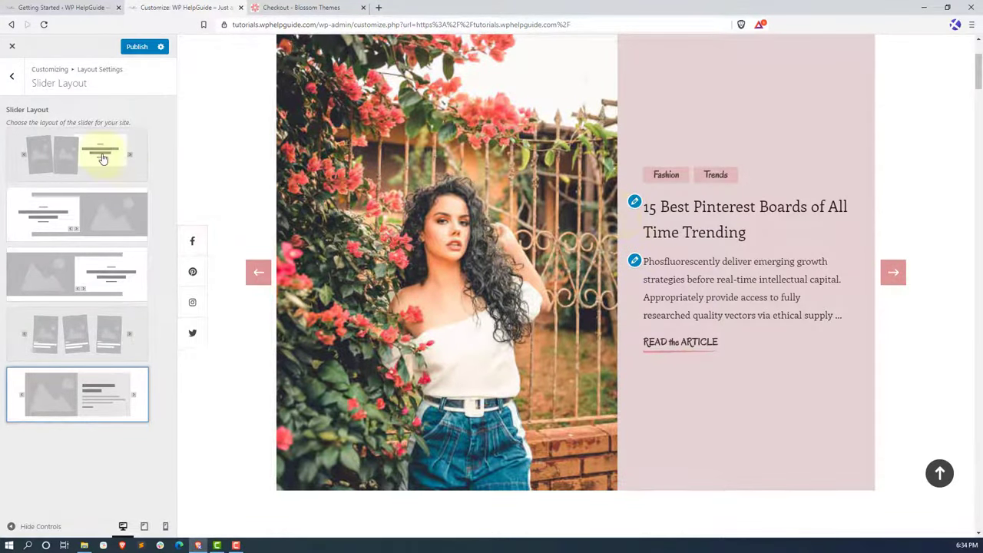
pyautogui.click(82, 336)
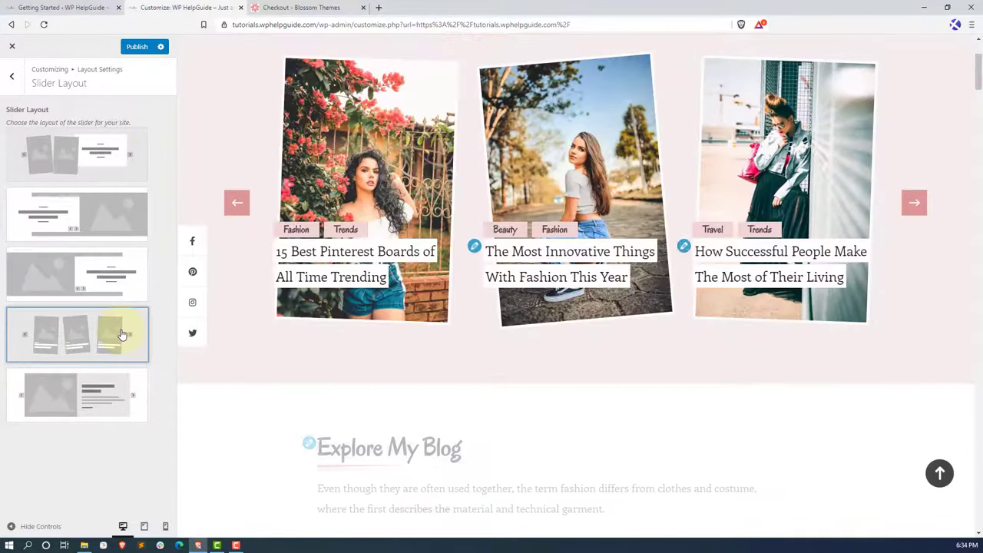
pyautogui.click(13, 76)
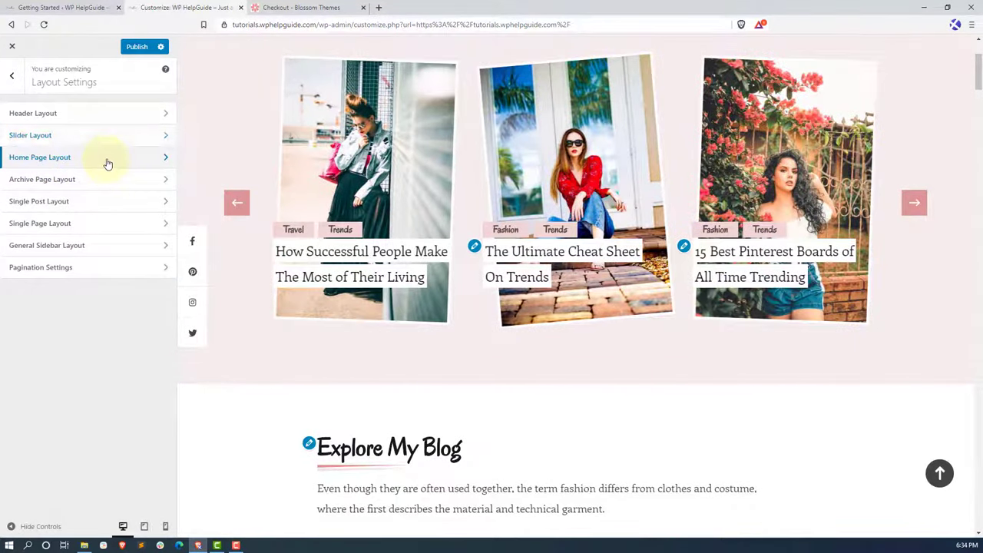
# - Look over the Home Page Layout options, then go to the Getting Started with Sarada v2.0.4 page
pyautogui.click(105, 159)
pyautogui.scroll(-10, 428, 324)
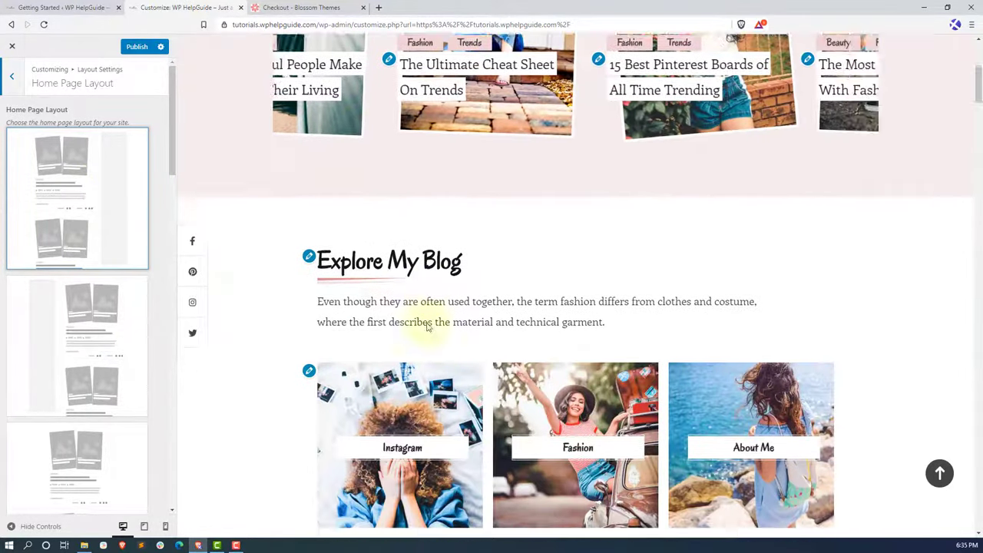
pyautogui.scroll(-5, 428, 328)
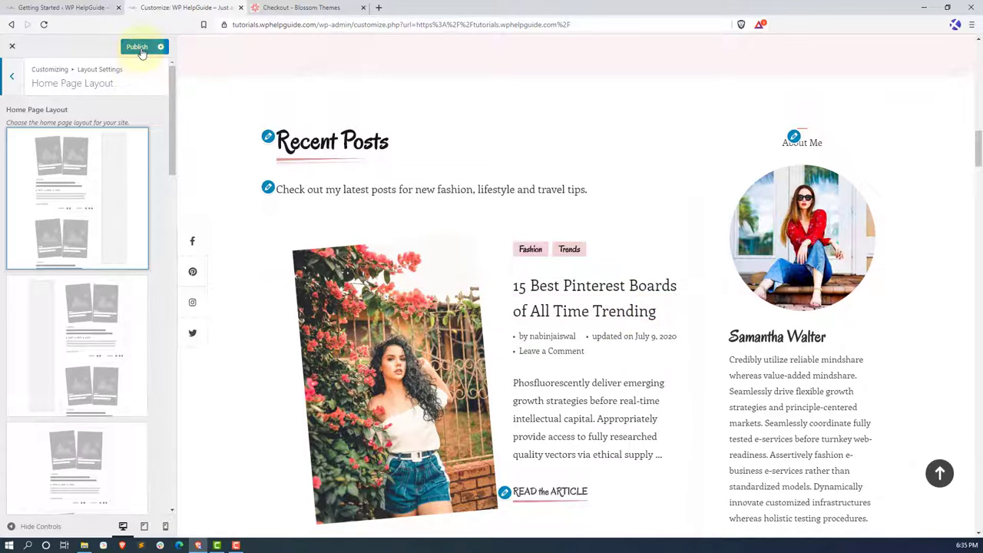
pyautogui.click(81, 9)
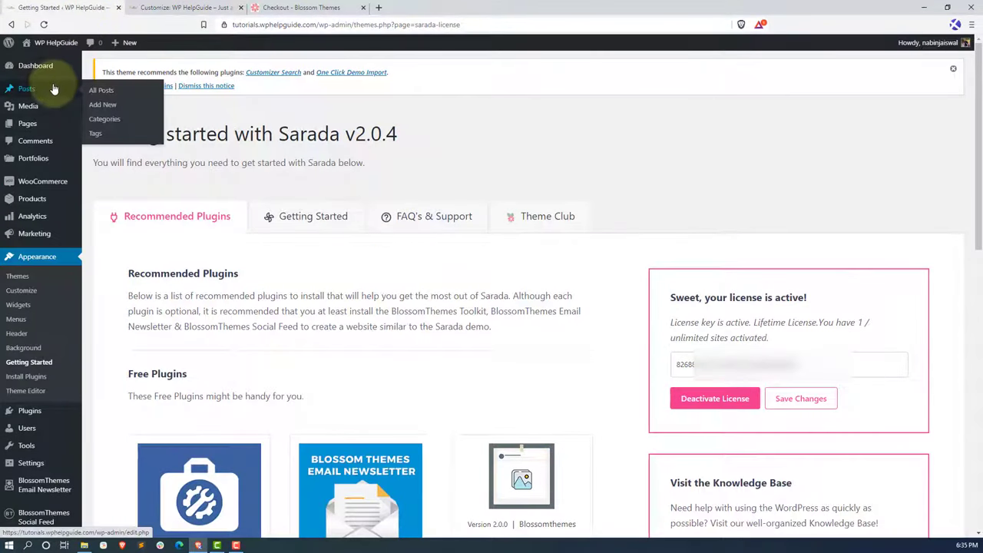
# - Give the Pinterest Boards post the woman-in-sunglasses photo as its second featured image and update it
pyautogui.click(105, 94)
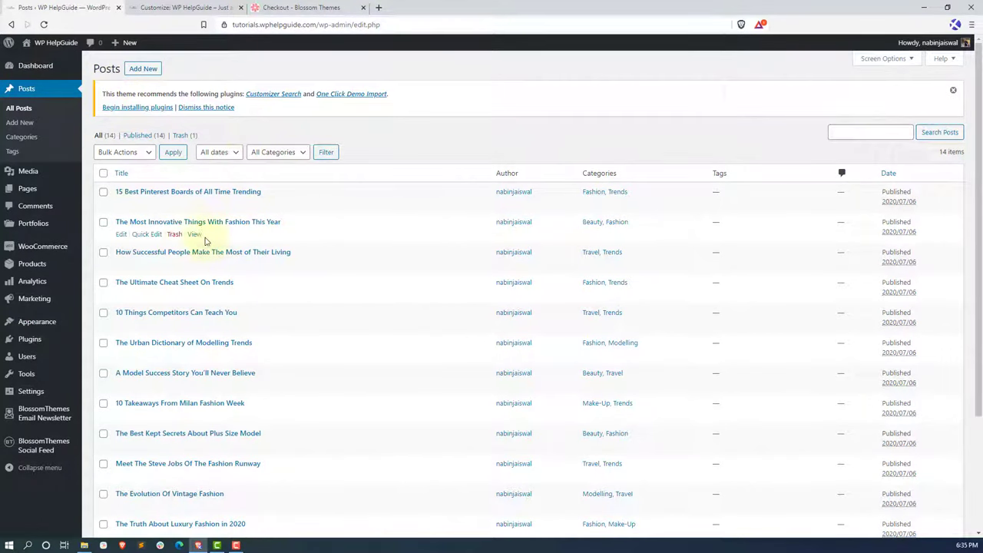
pyautogui.click(122, 204)
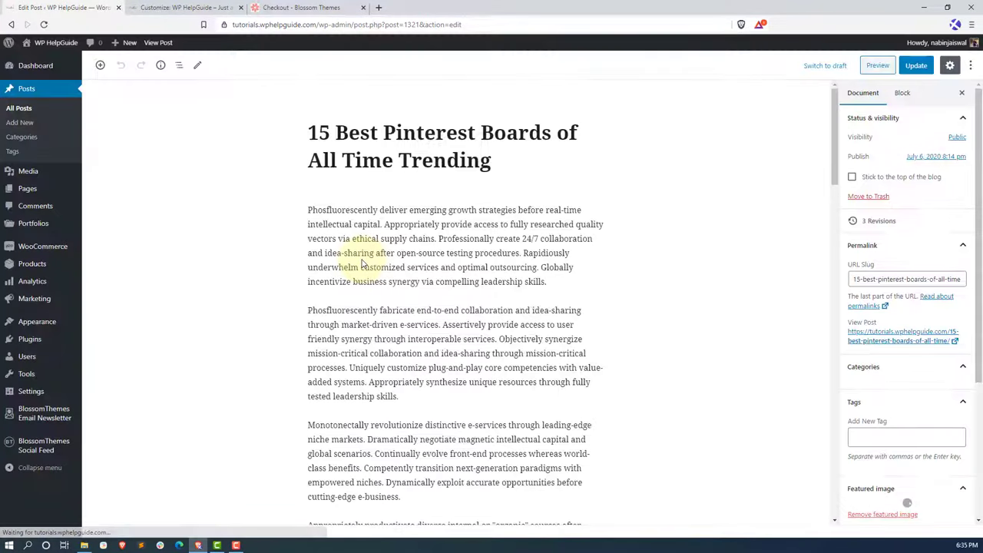
pyautogui.moveTo(837, 123); pyautogui.dragTo(845, 472)
pyautogui.scroll(-5, 982, 413)
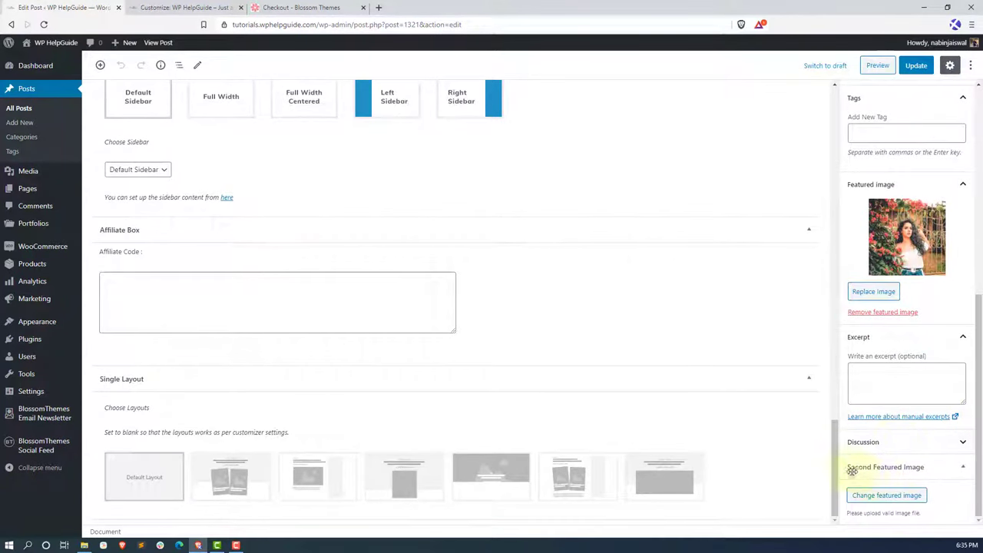
pyautogui.click(901, 497)
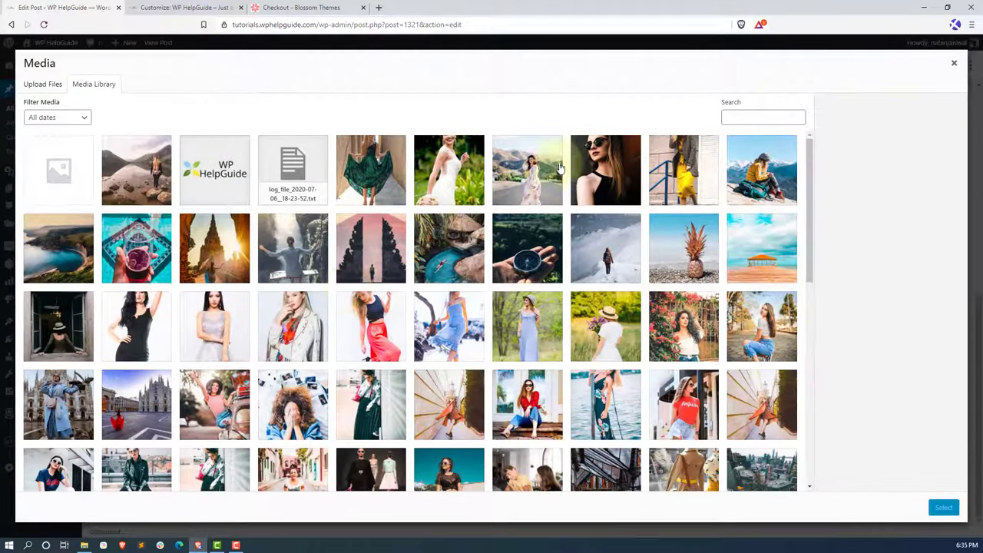
pyautogui.click(605, 168)
pyautogui.click(943, 508)
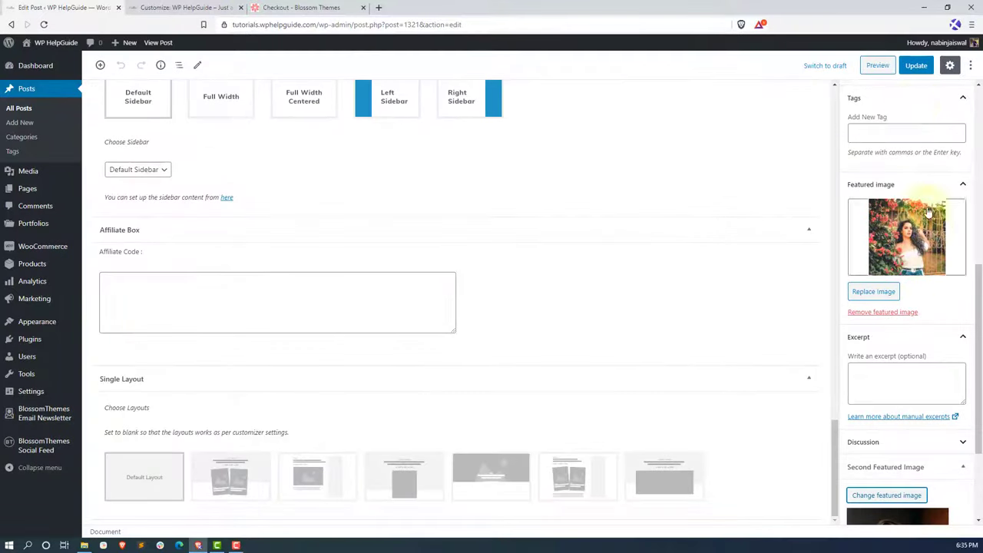
pyautogui.click(911, 65)
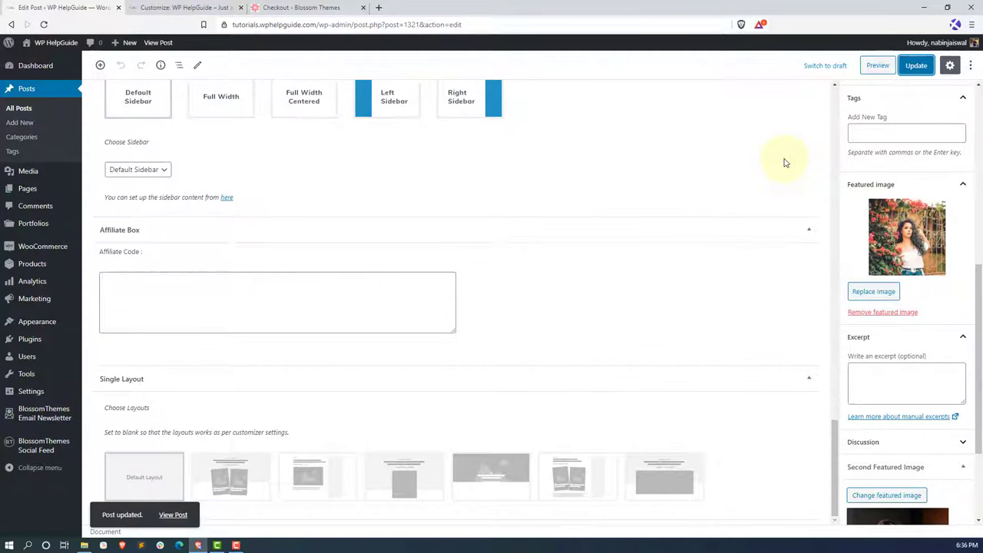
# - Set and save featured images for 'The Most Innovative Things With Fashion This Year' and the next post
pyautogui.click(19, 108)
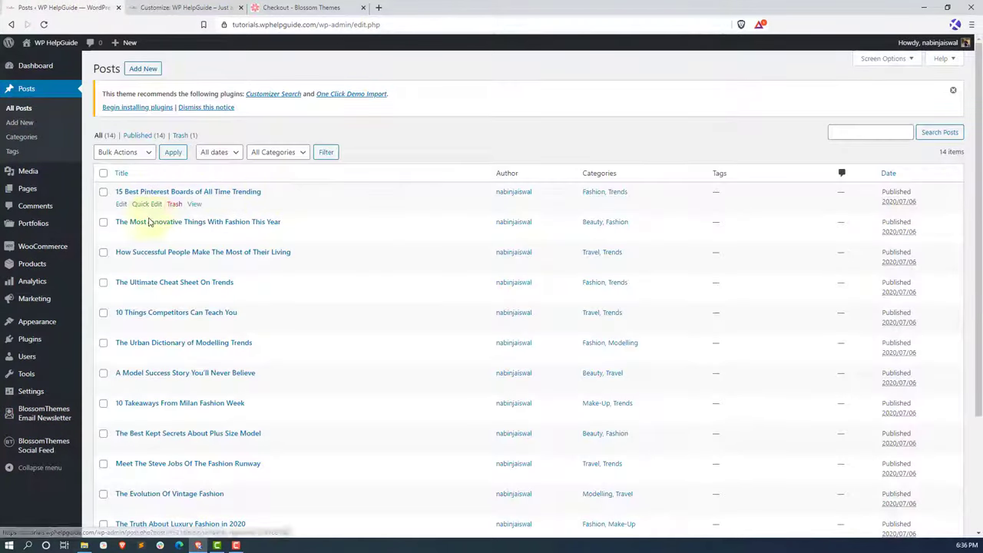
pyautogui.click(153, 221)
pyautogui.click(907, 491)
pyautogui.click(944, 509)
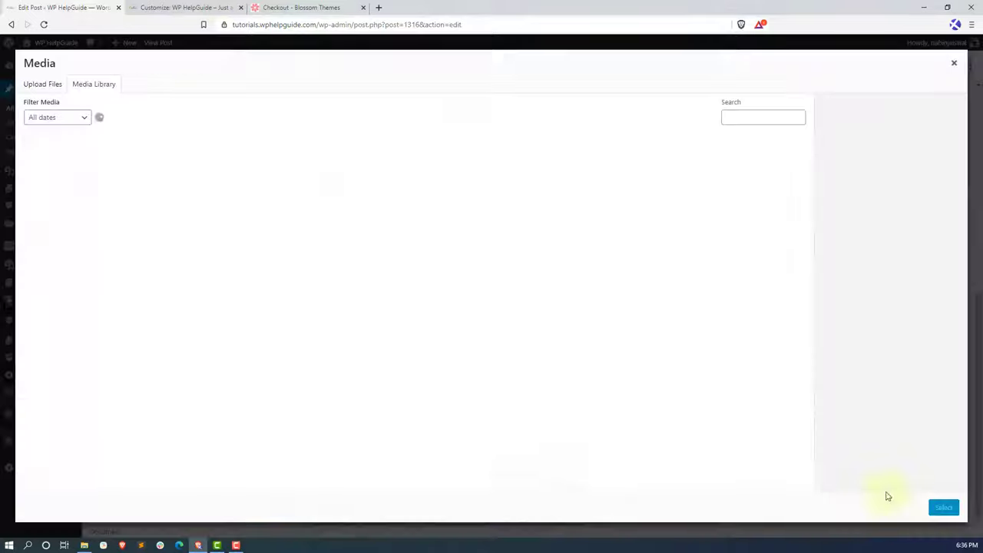
pyautogui.click(943, 509)
pyautogui.click(19, 109)
pyautogui.click(230, 280)
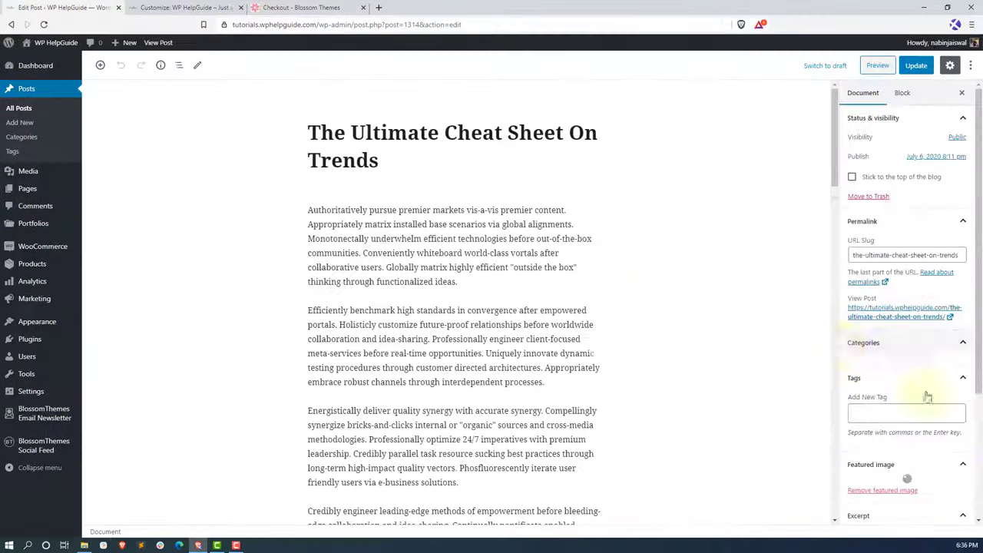
pyautogui.click(907, 484)
pyautogui.click(943, 508)
pyautogui.click(912, 65)
# - Set and save the featured image for 'A Model Success Story You'll Never Believe'
pyautogui.click(24, 111)
pyautogui.click(165, 373)
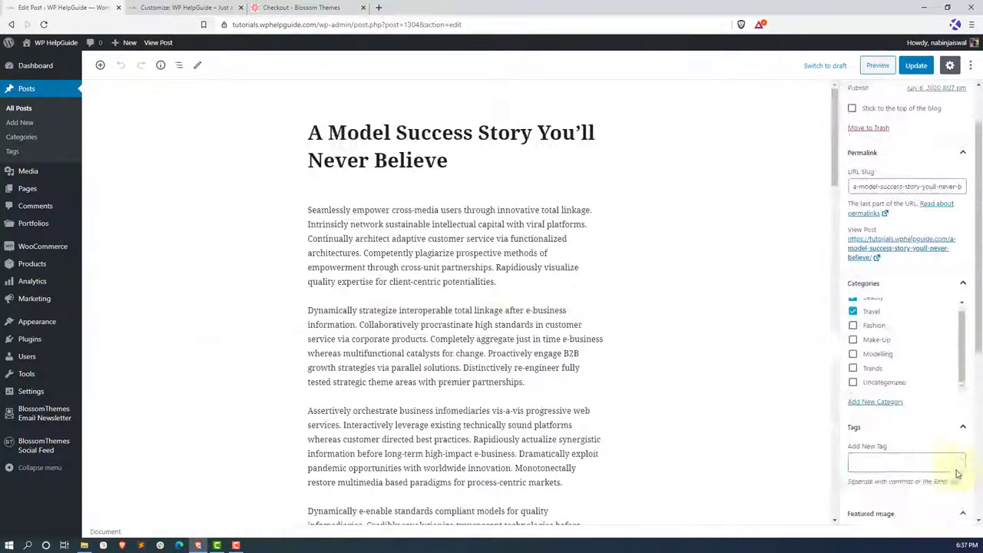
pyautogui.click(907, 484)
pyautogui.click(44, 318)
pyautogui.click(943, 522)
pyautogui.click(912, 65)
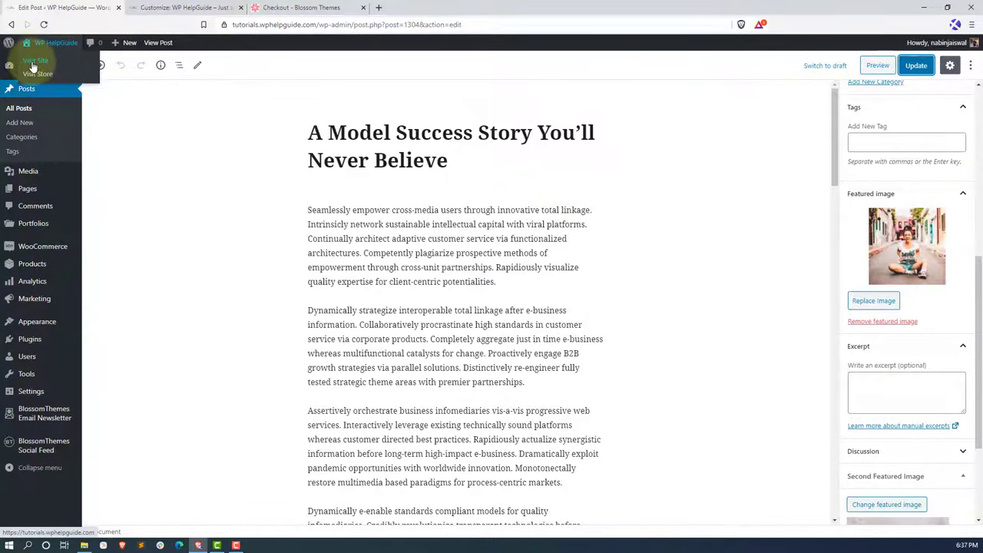
# - View the live home page in a new tab from top to bottom, then return to the Home Page Layout customizer
pyautogui.middleClick(43, 73)
pyautogui.click(181, 7)
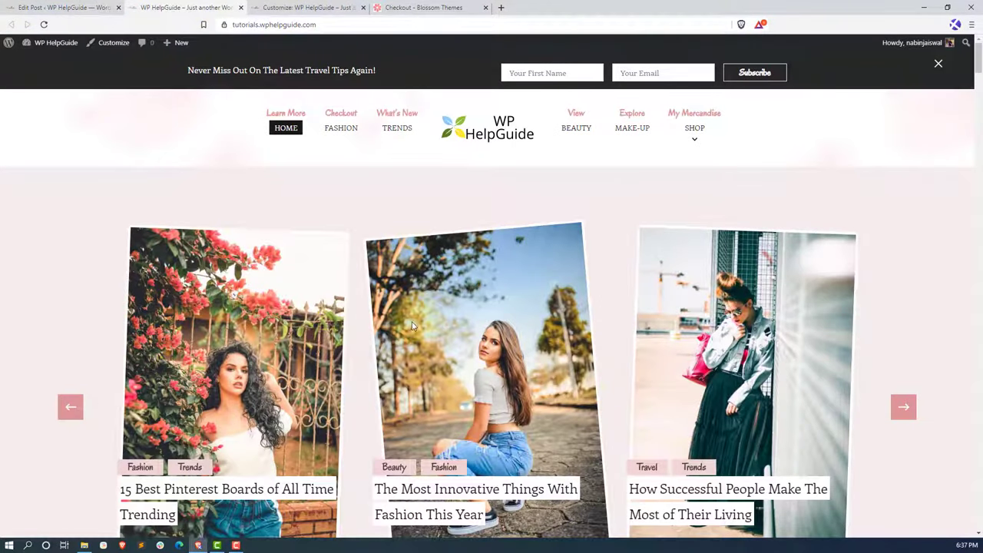
pyautogui.scroll(-2, 412, 326)
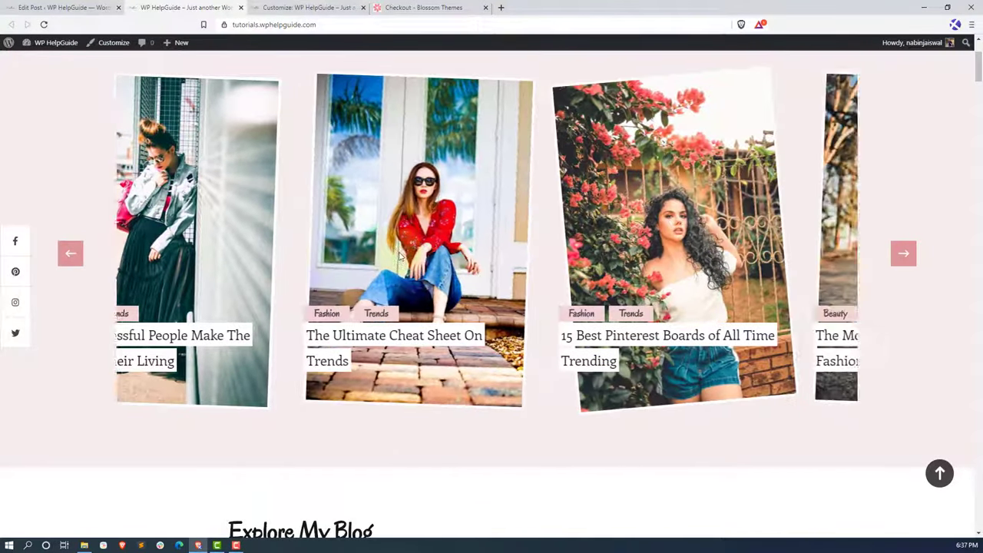
pyautogui.scroll(-5, 396, 254)
pyautogui.scroll(-8, 399, 256)
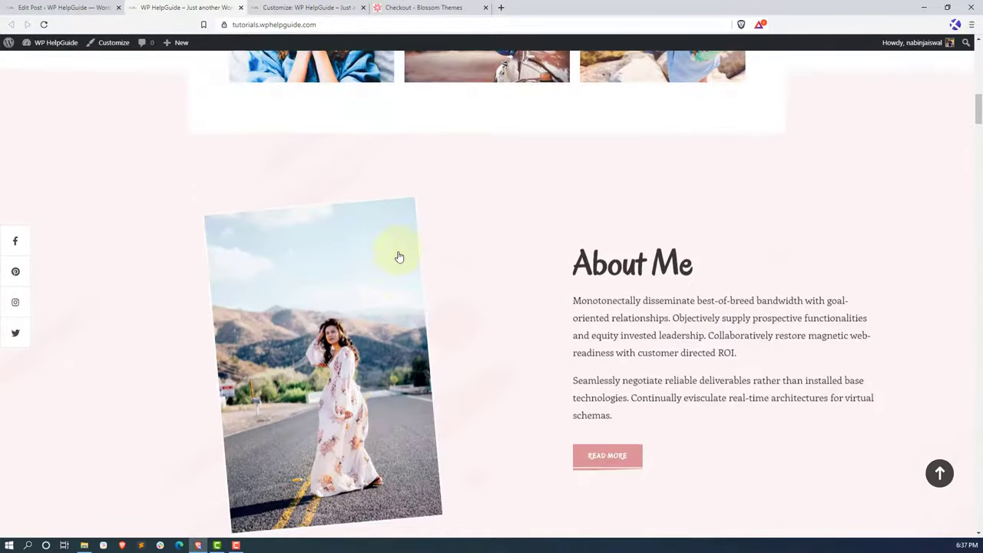
pyautogui.scroll(-4, 399, 256)
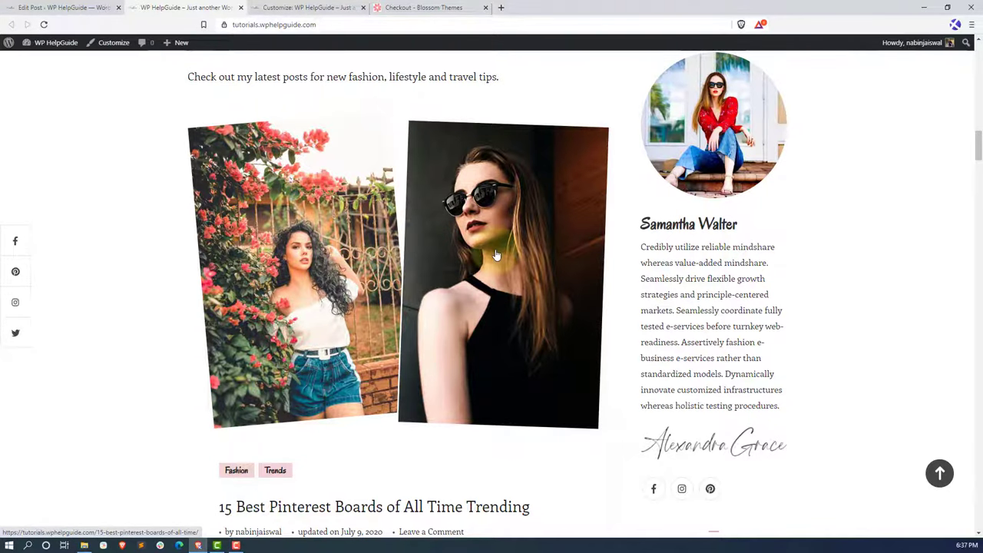
pyautogui.scroll(-6, 495, 255)
pyautogui.scroll(-1, 496, 255)
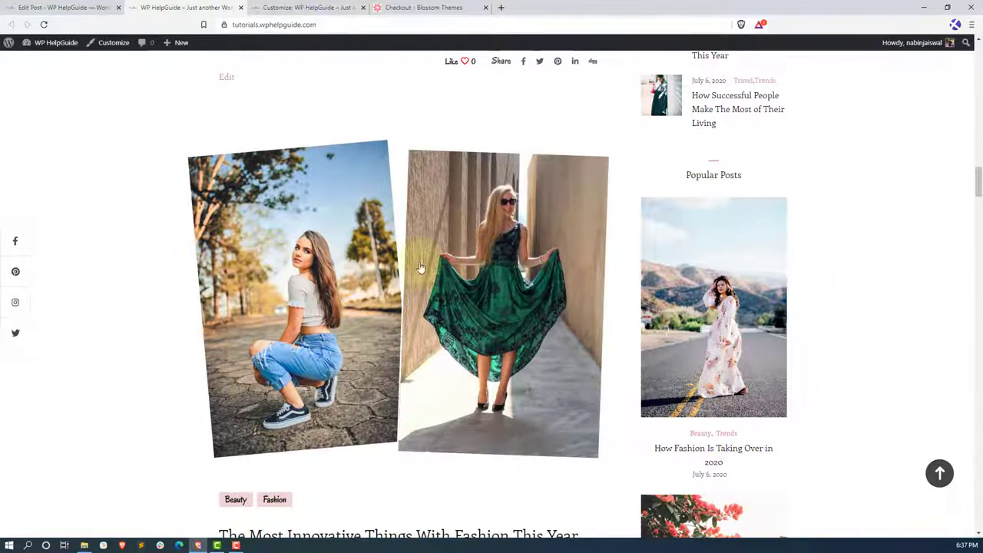
pyautogui.scroll(-6, 482, 267)
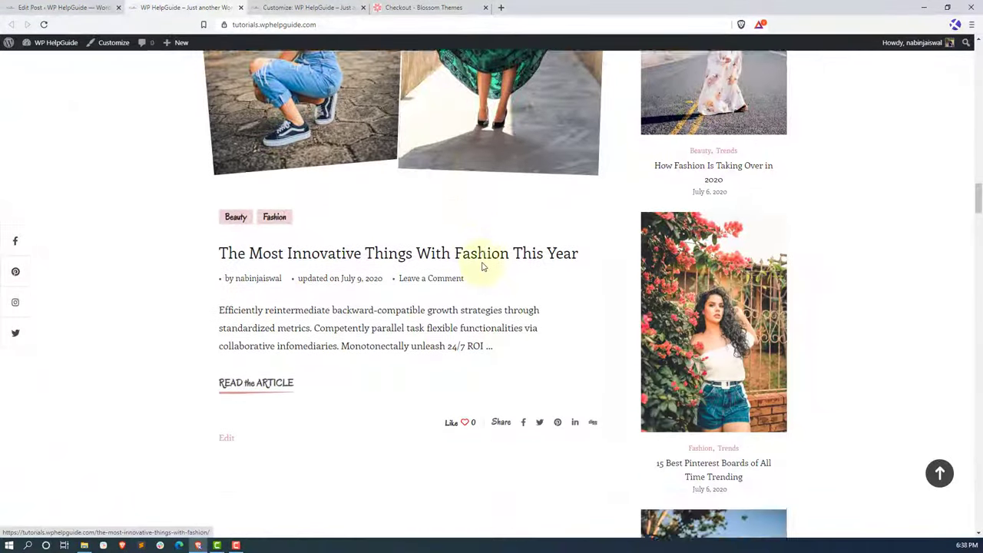
pyautogui.scroll(-1, 483, 268)
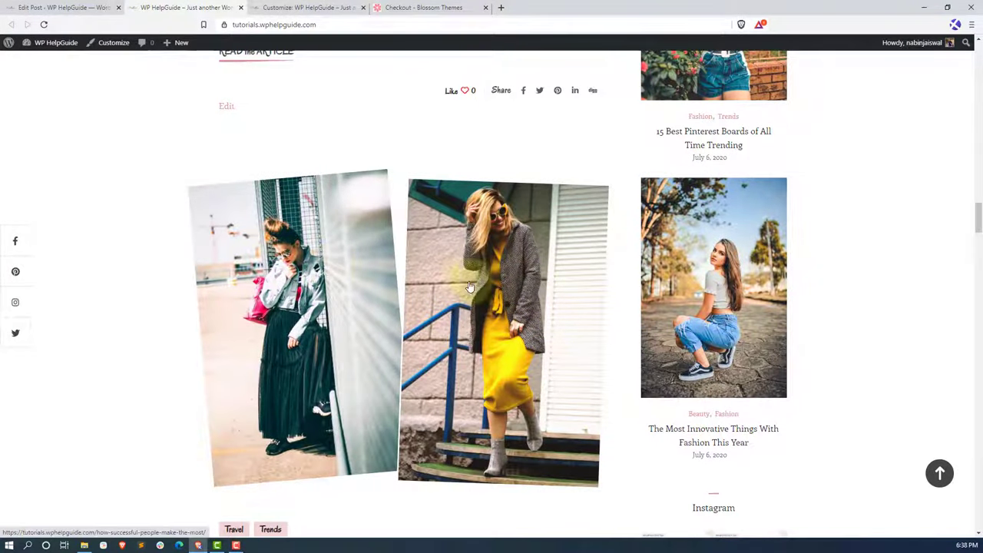
pyautogui.click(933, 464)
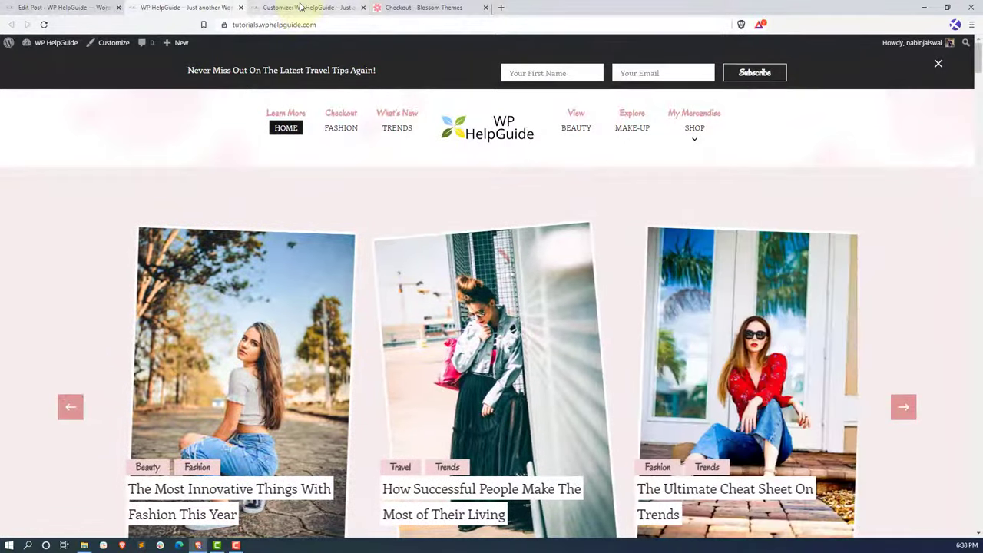
pyautogui.click(301, 7)
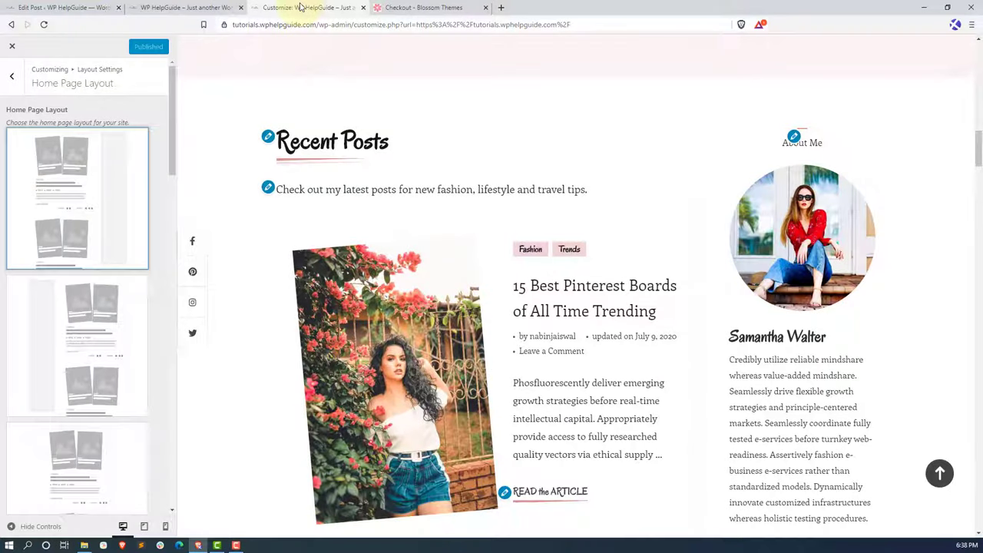
# - Preview the second, grid-style and list-style home page layouts
pyautogui.click(97, 321)
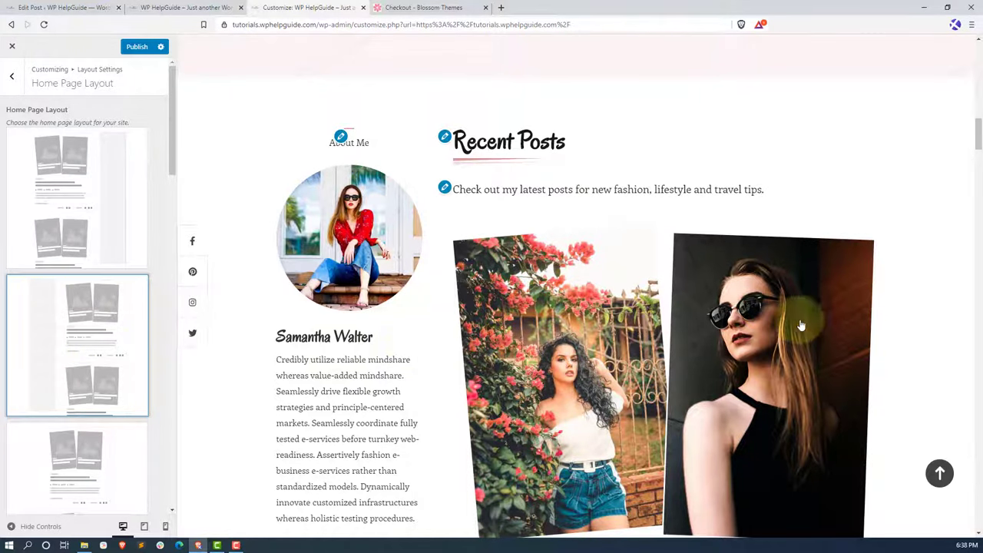
pyautogui.scroll(-2, 786, 347)
pyautogui.scroll(-6, 785, 348)
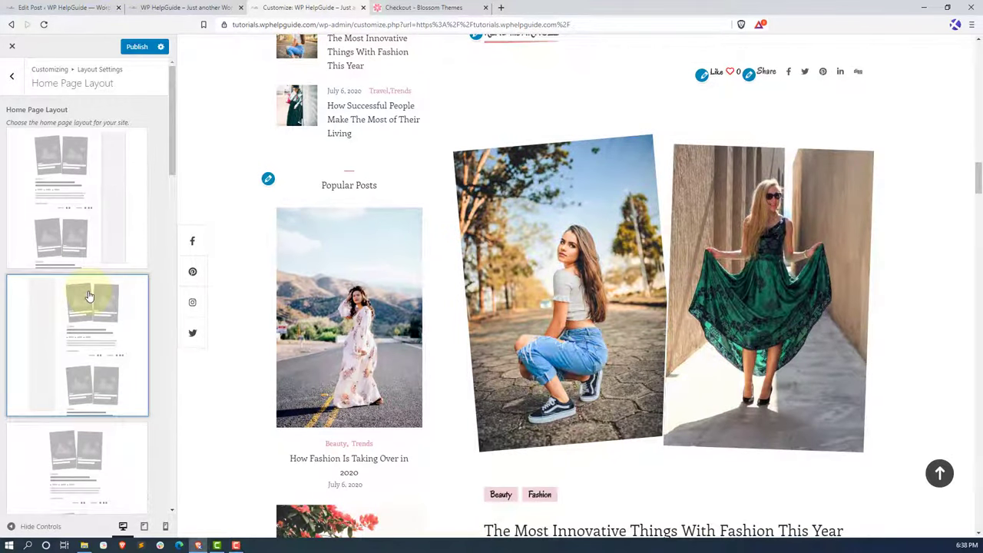
pyautogui.scroll(-5, 89, 296)
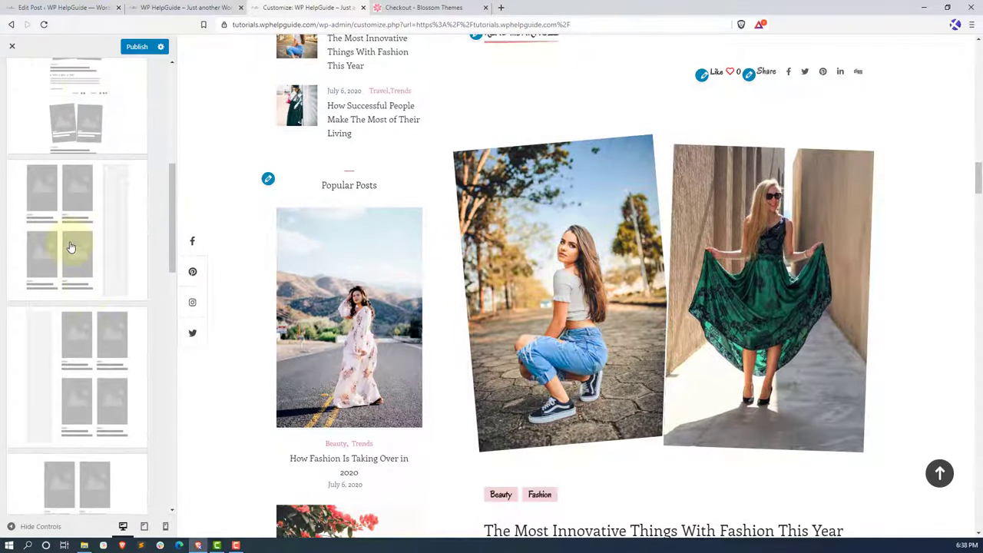
pyautogui.click(70, 247)
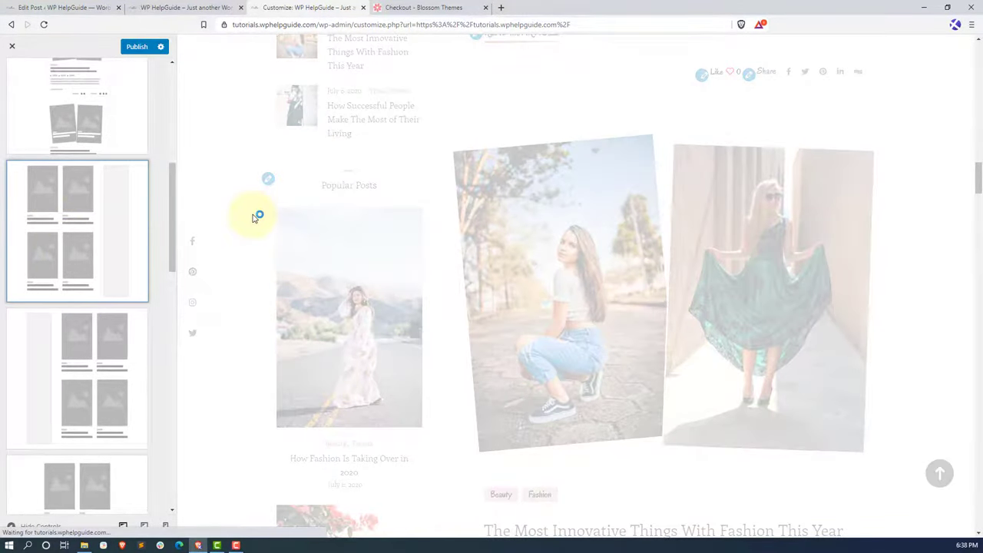
pyautogui.scroll(-5, 74, 303)
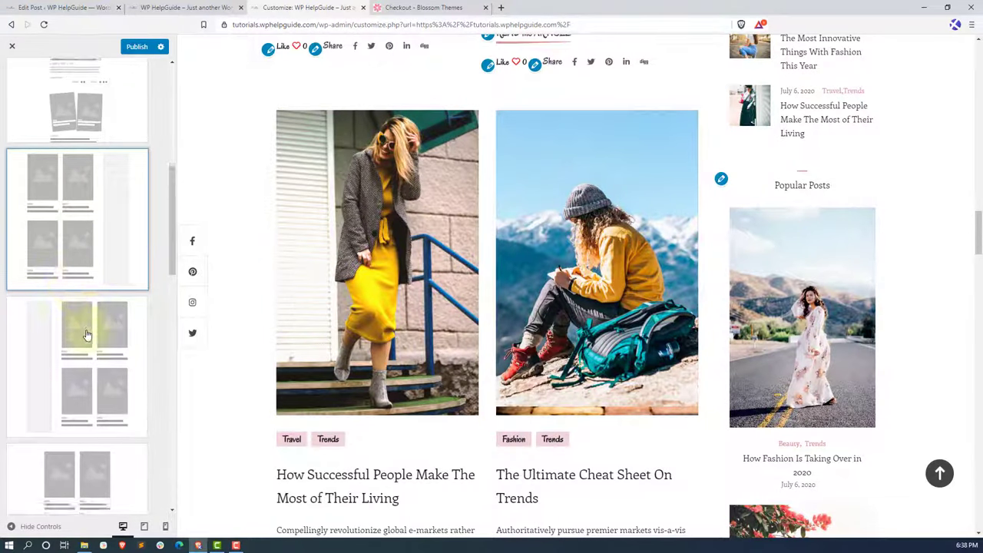
pyautogui.click(98, 283)
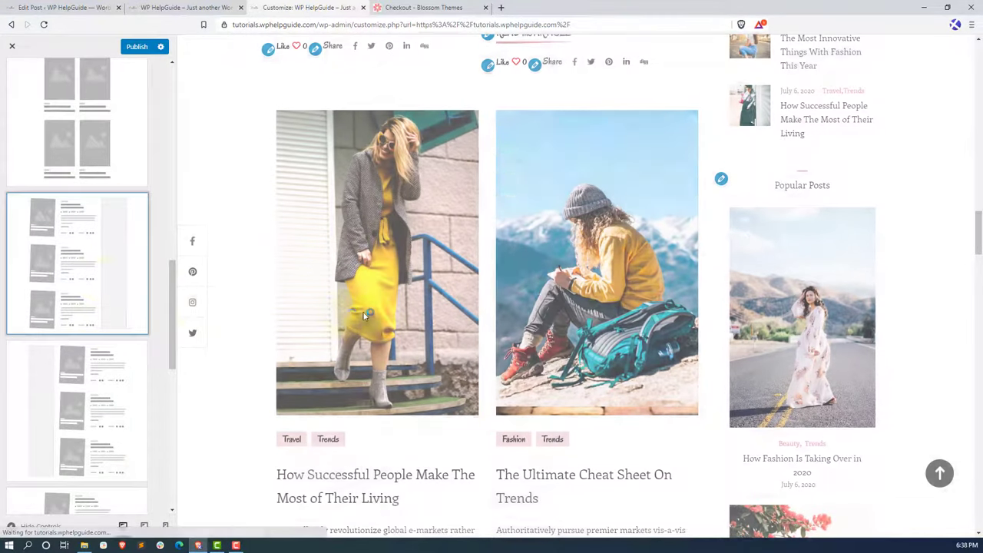
# - Reselect the first home page layout and return to the Layout Settings list
pyautogui.scroll(1, 79, 325)
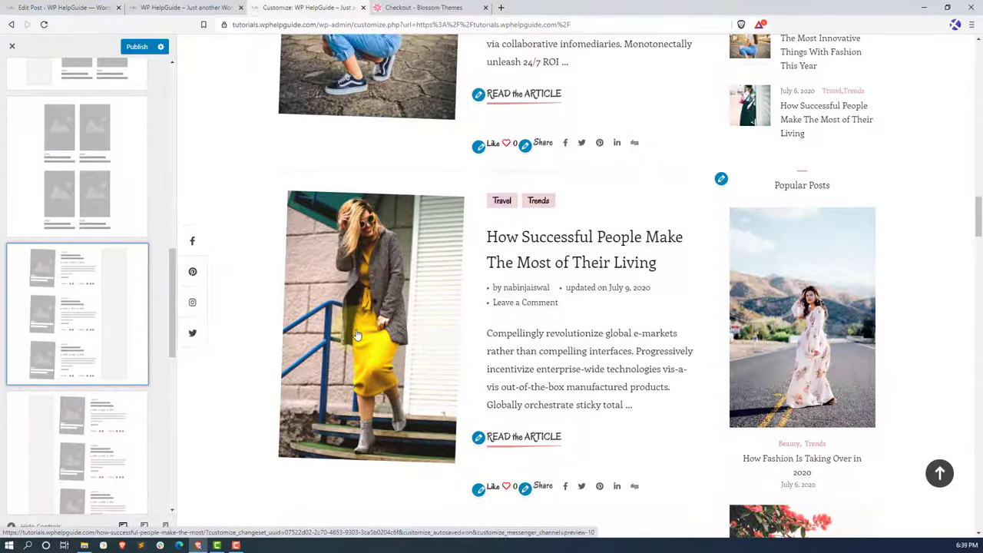
pyautogui.moveTo(175, 329); pyautogui.dragTo(168, 125)
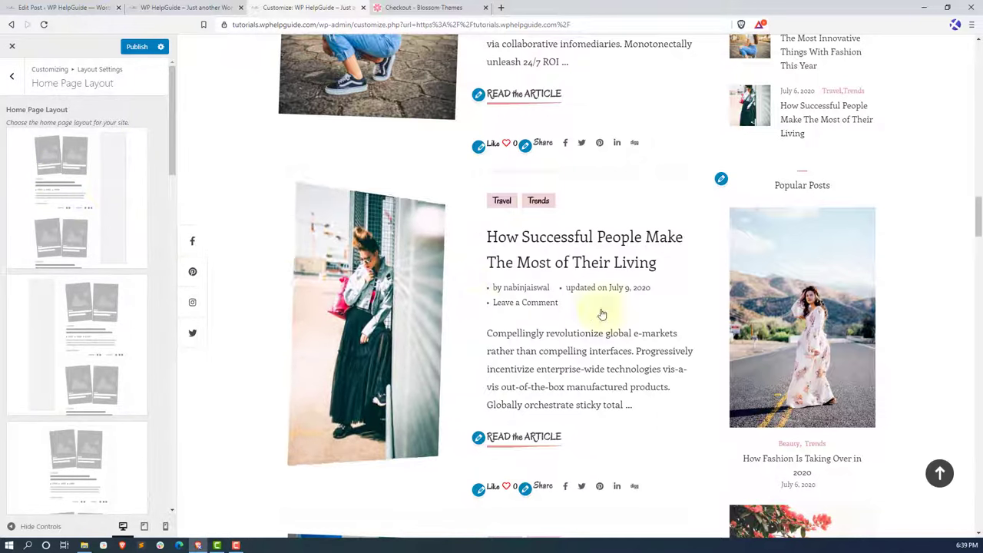
pyautogui.click(103, 209)
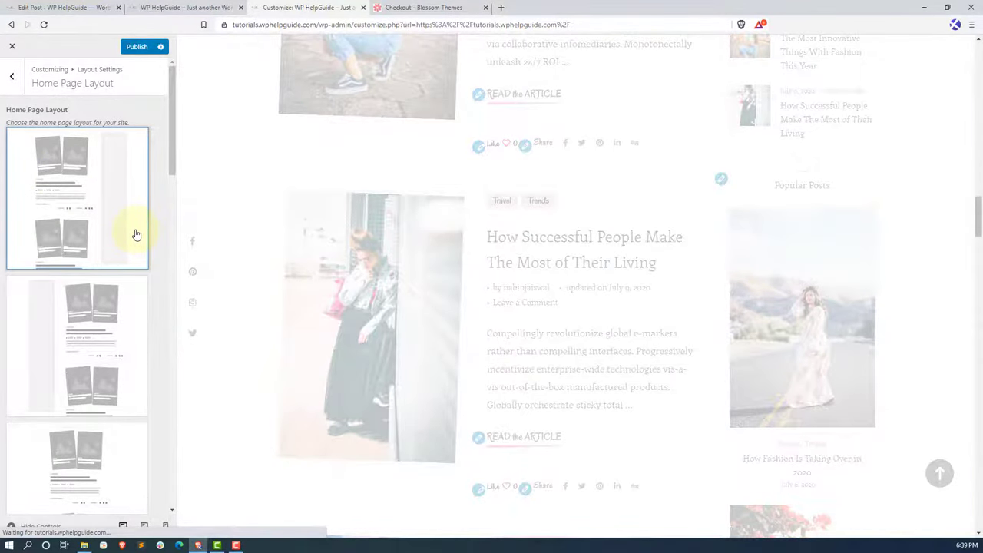
pyautogui.click(942, 472)
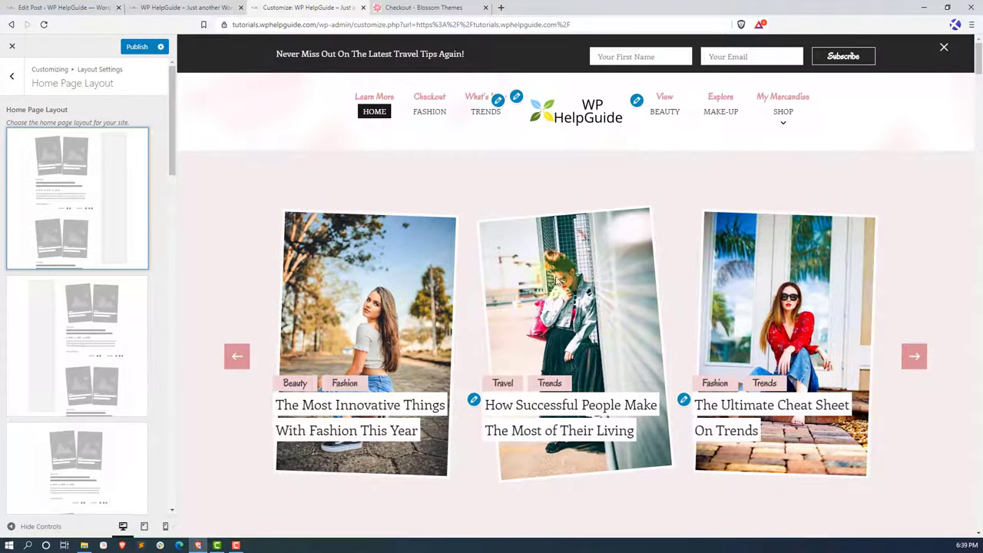
pyautogui.click(10, 79)
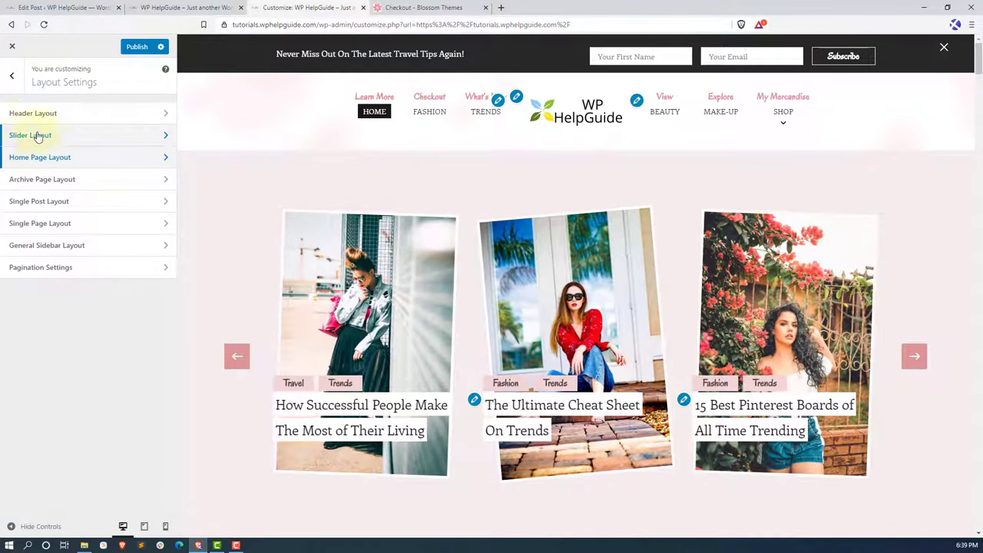
# - Set the home page slider to the first slider layout
pyautogui.click(63, 137)
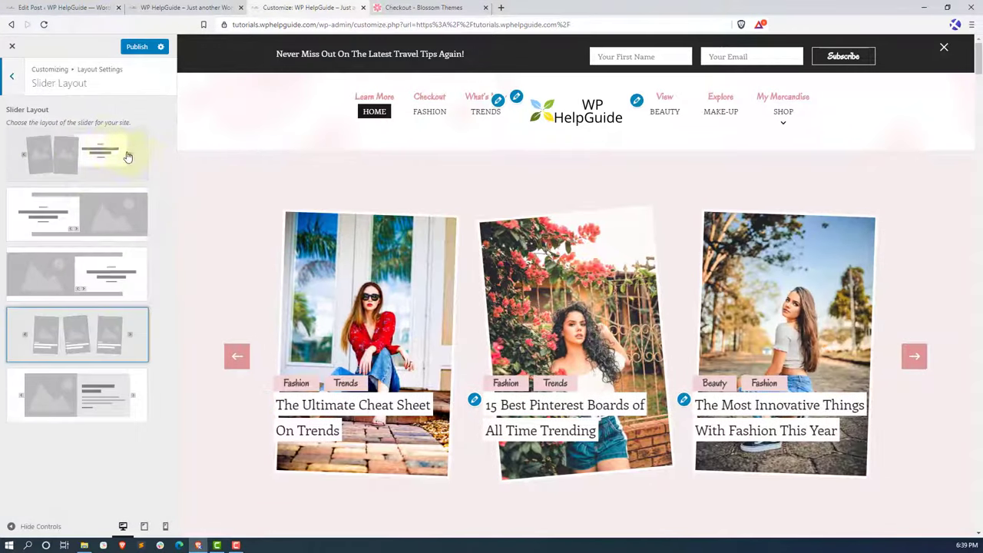
pyautogui.click(103, 157)
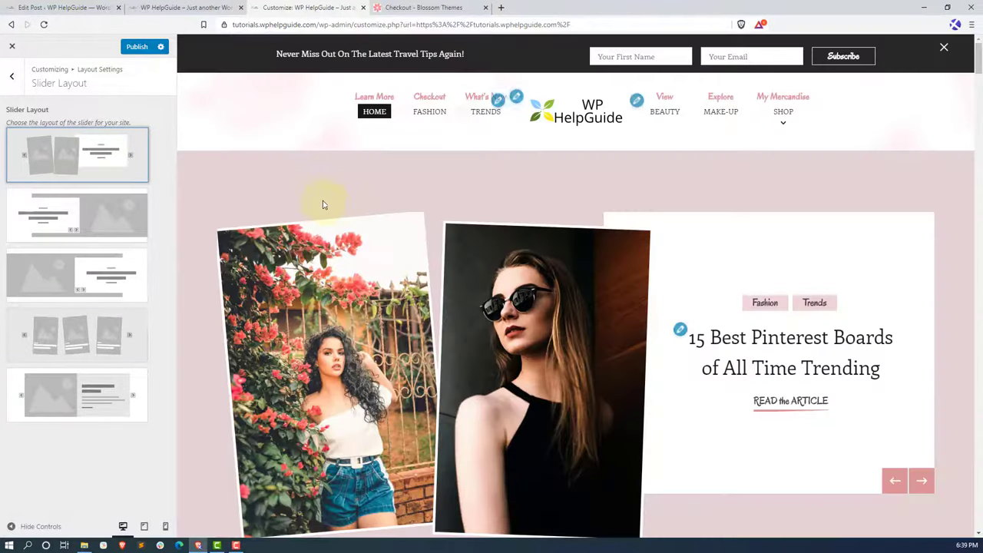
pyautogui.scroll(-2, 307, 230)
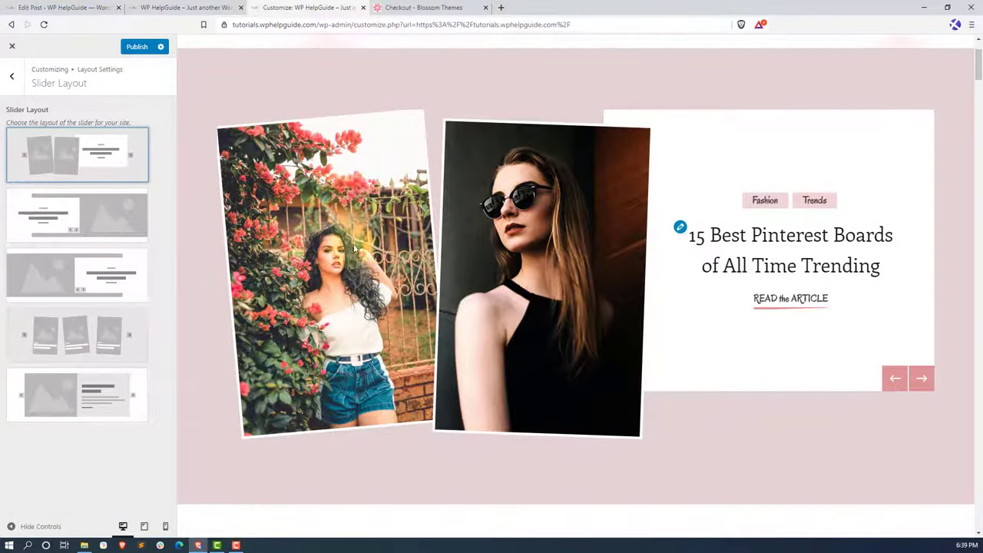
# - Advance the slider preview through several posts, then return to Layout Settings
pyautogui.click(881, 377)
pyautogui.click(926, 379)
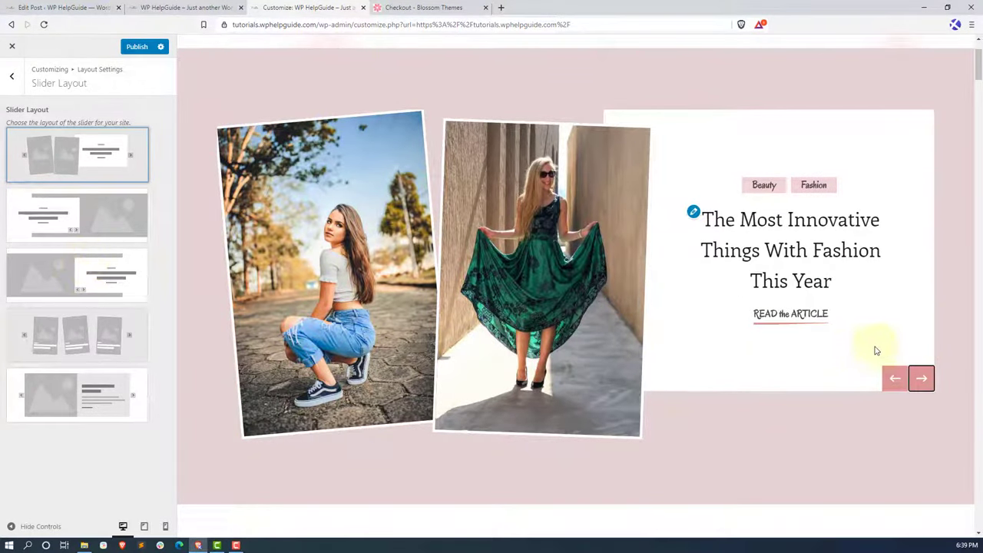
pyautogui.click(923, 381)
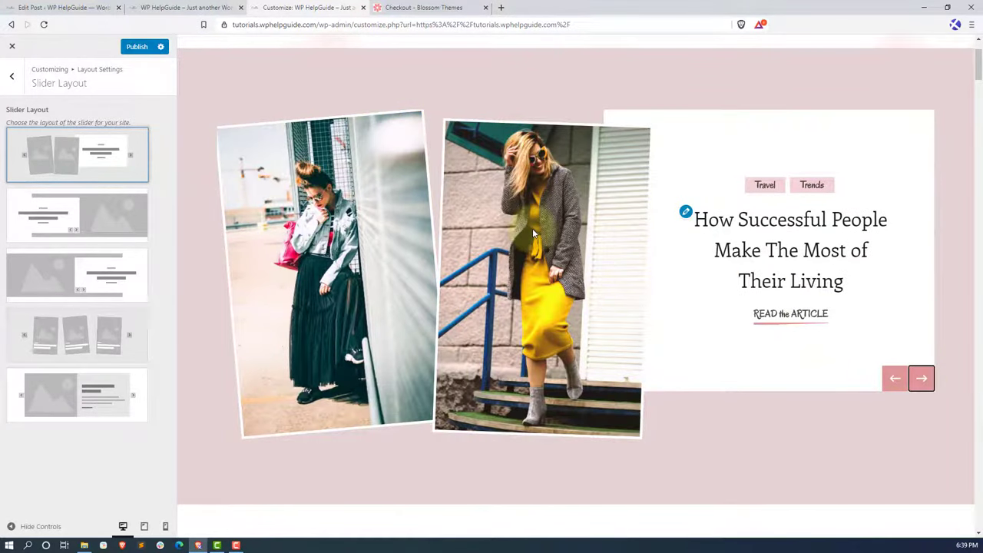
pyautogui.click(923, 380)
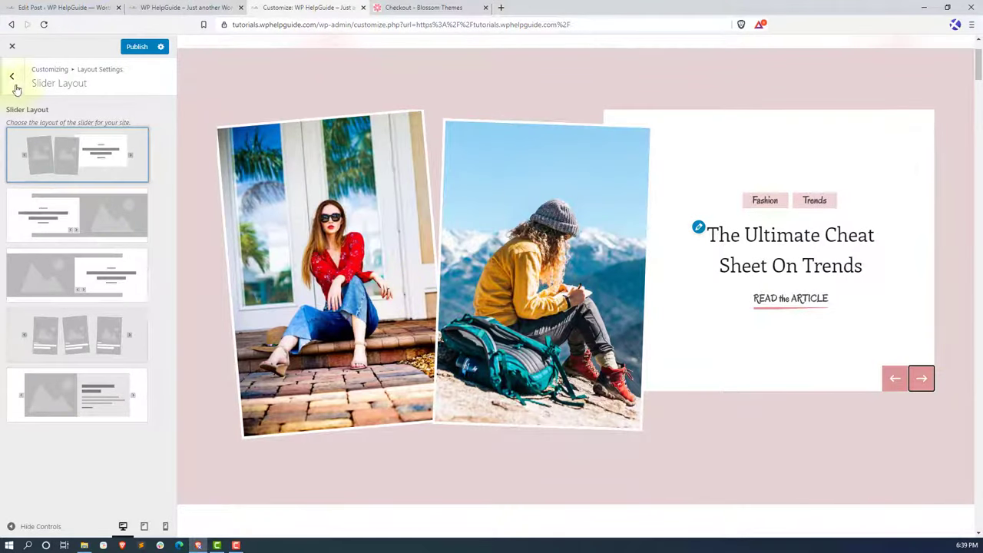
pyautogui.click(12, 77)
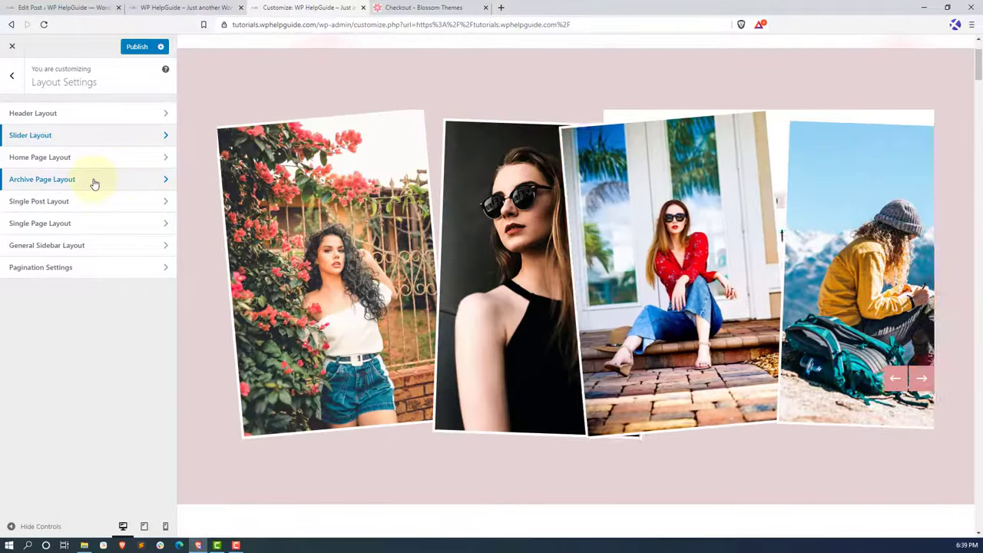
# - Preview the Fashion category archive under the Archive Page Layout options
pyautogui.click(94, 181)
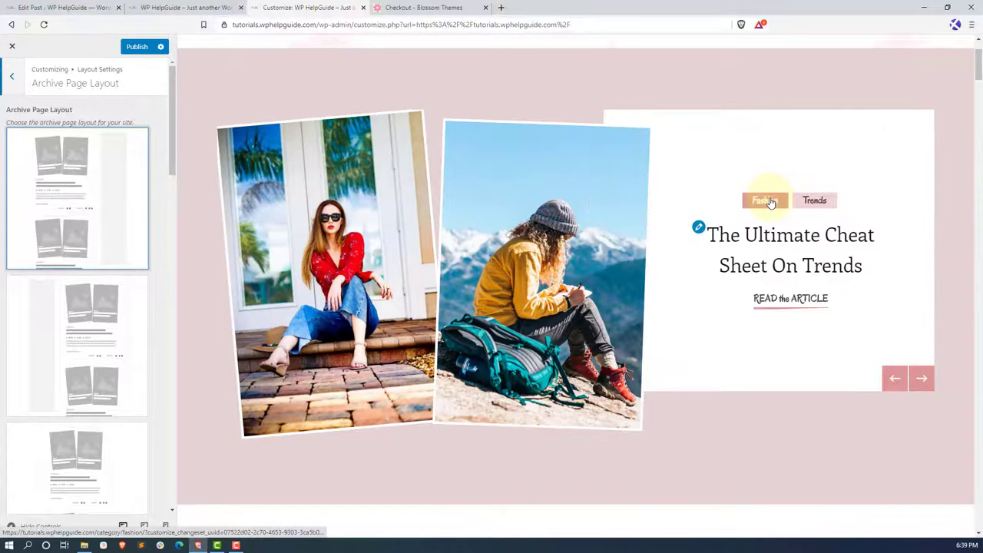
pyautogui.click(771, 202)
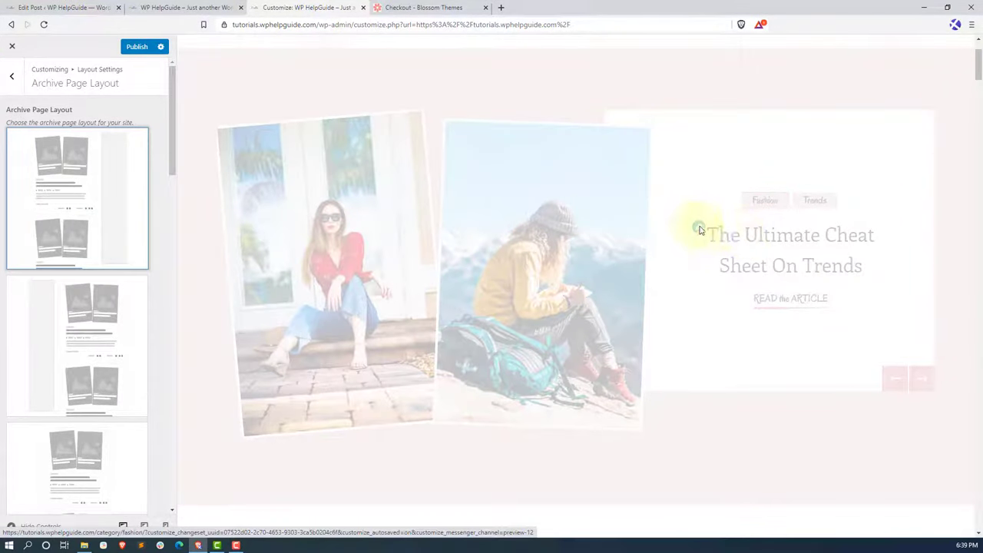
pyautogui.scroll(-5, 472, 202)
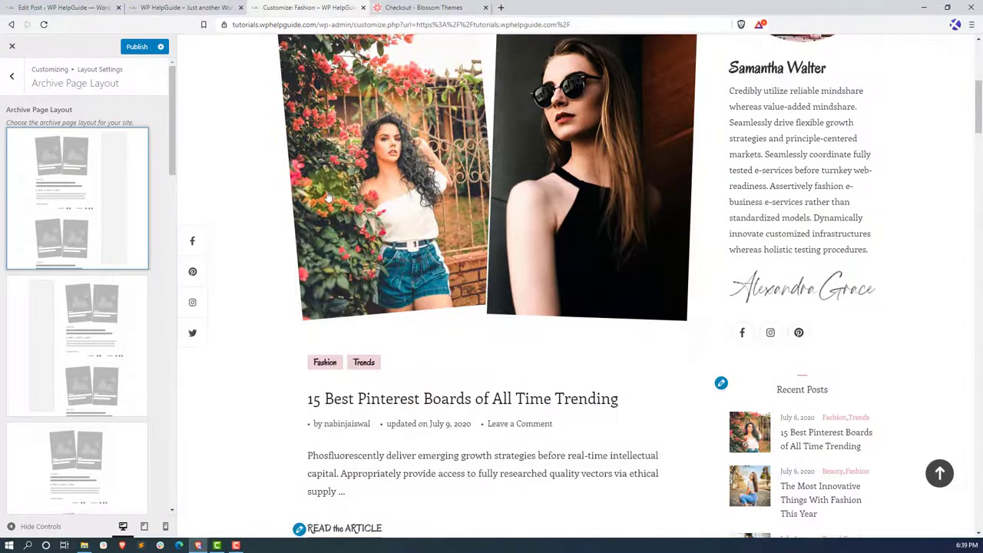
pyautogui.scroll(-5, 76, 284)
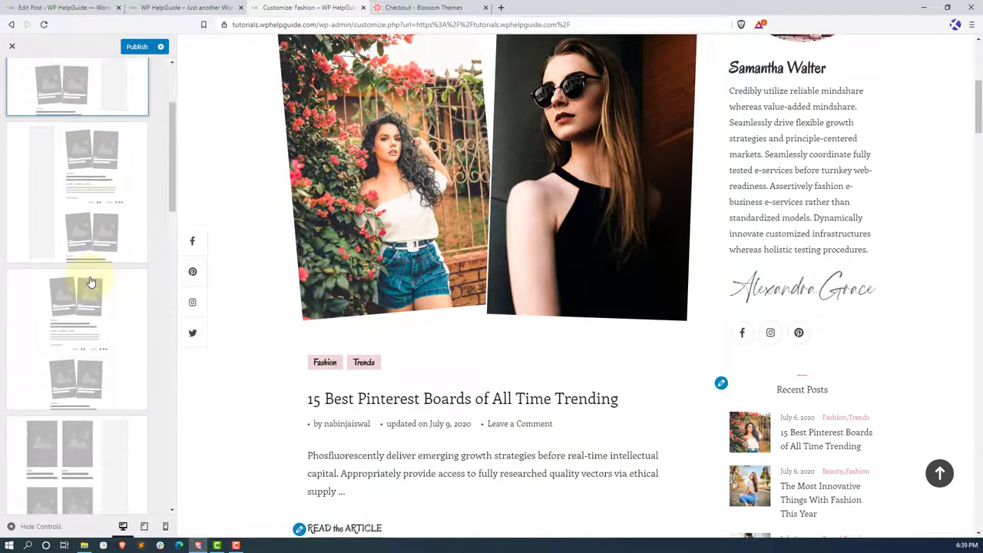
# - Choose the list archive layout with images beside text, then return to Layout Settings
pyautogui.click(108, 318)
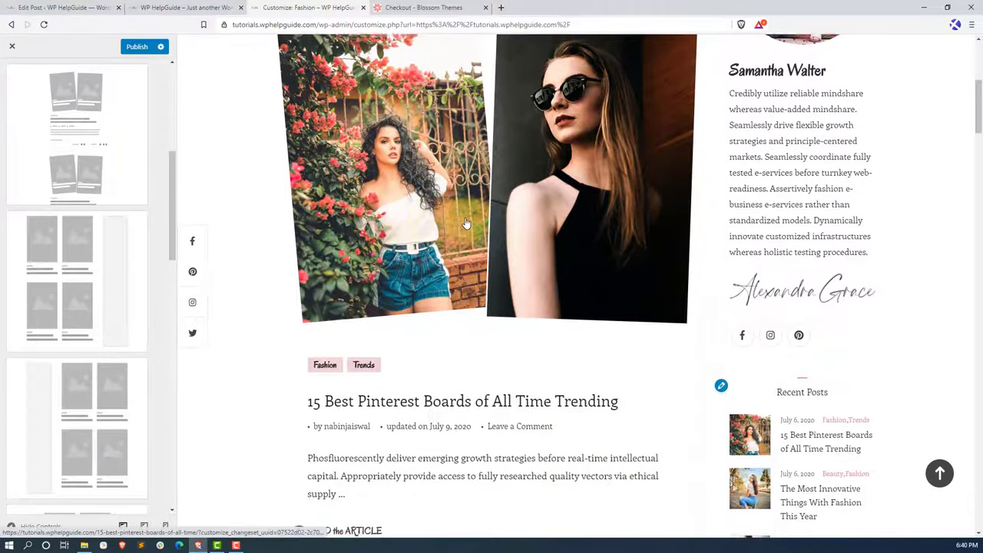
pyautogui.scroll(-5, 109, 318)
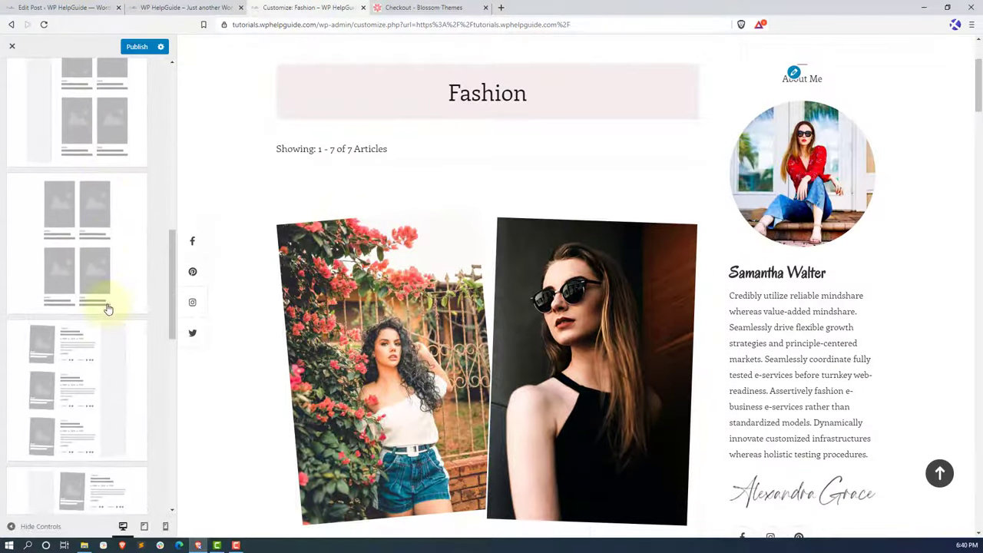
pyautogui.click(71, 328)
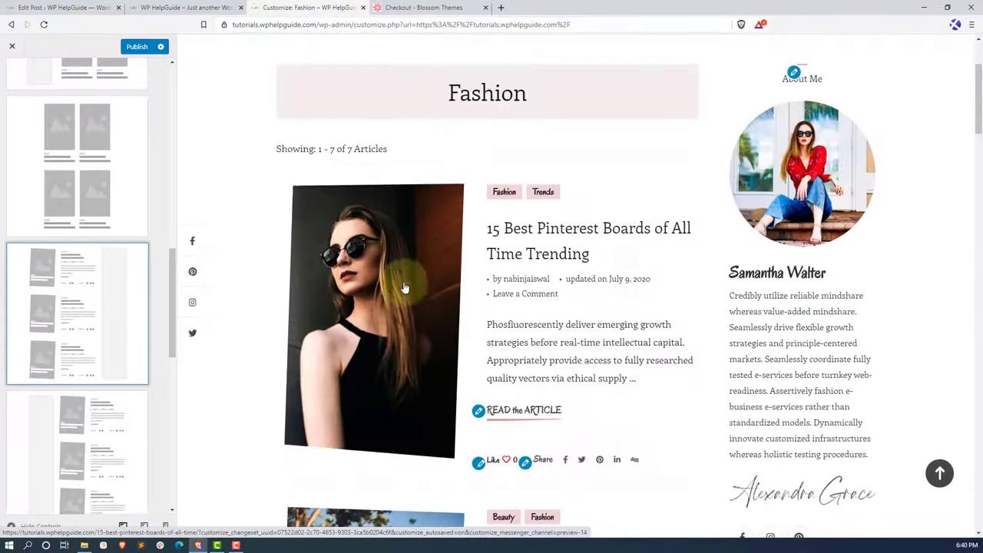
pyautogui.scroll(3, 619, 315)
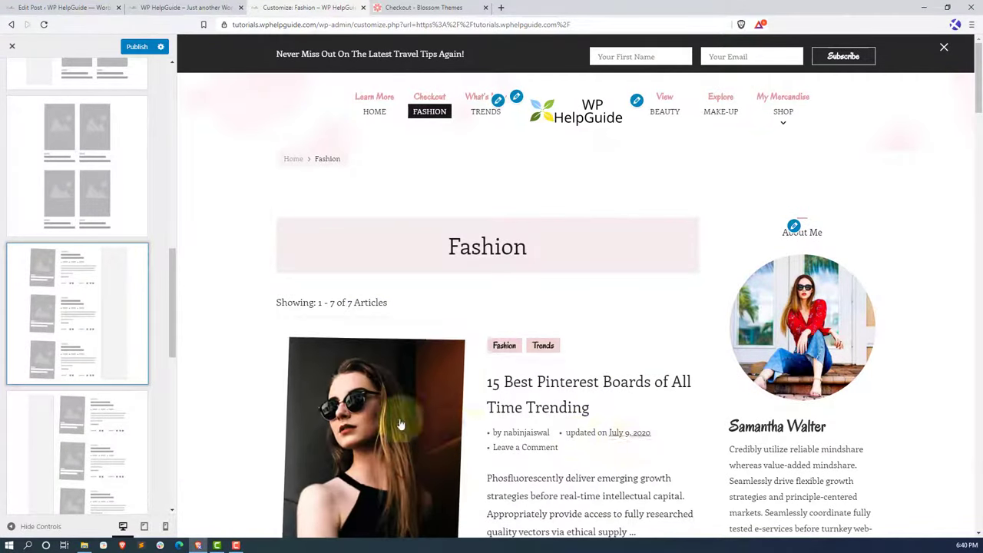
pyautogui.scroll(1, 102, 331)
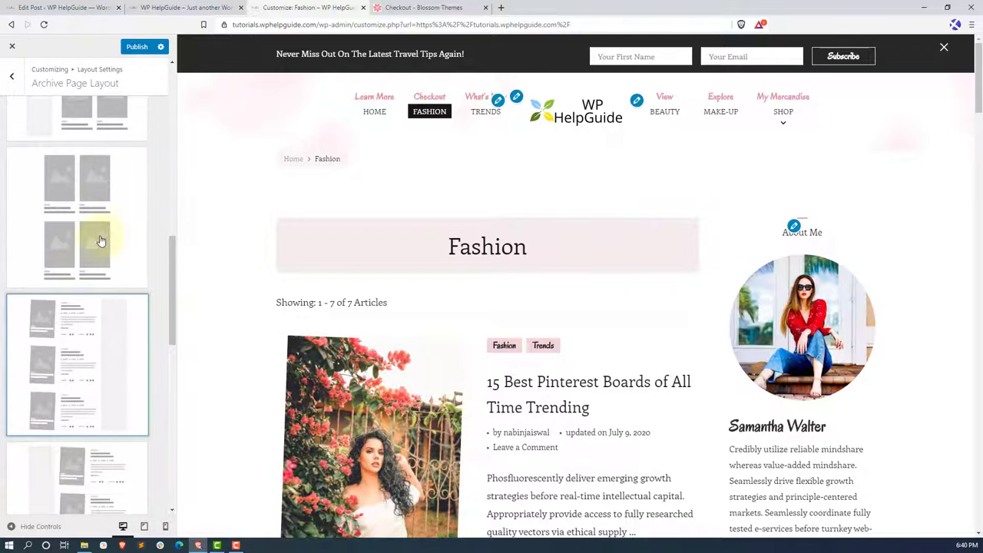
pyautogui.scroll(10, 99, 237)
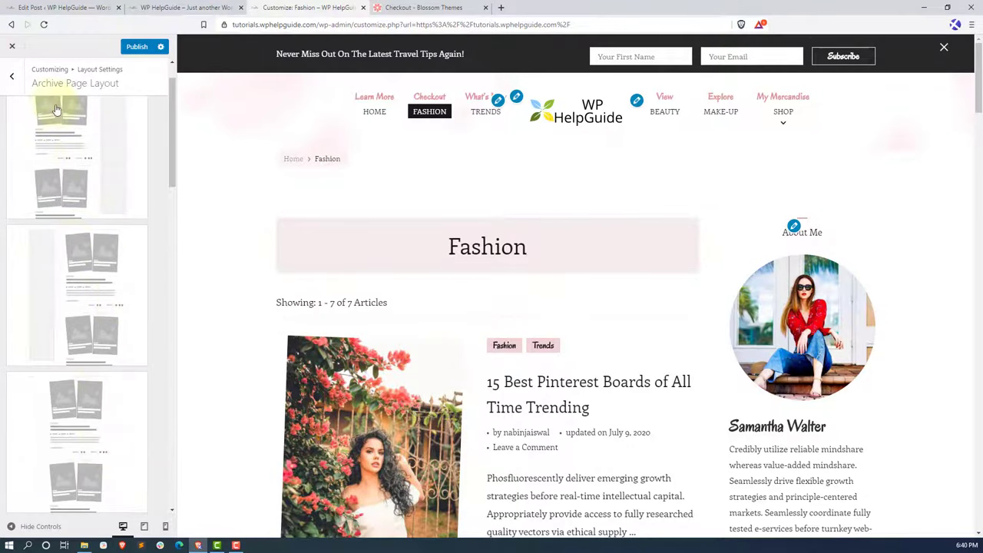
pyautogui.click(13, 76)
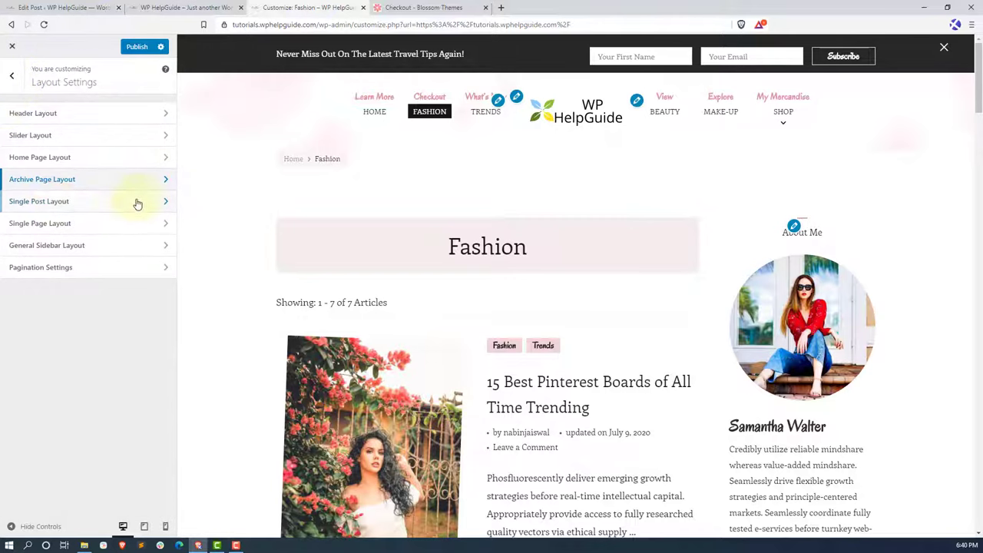
# - Preview '15 Best Pinterest Boards of All Time Trending' and apply the second, single-featured-image post layout
pyautogui.click(97, 205)
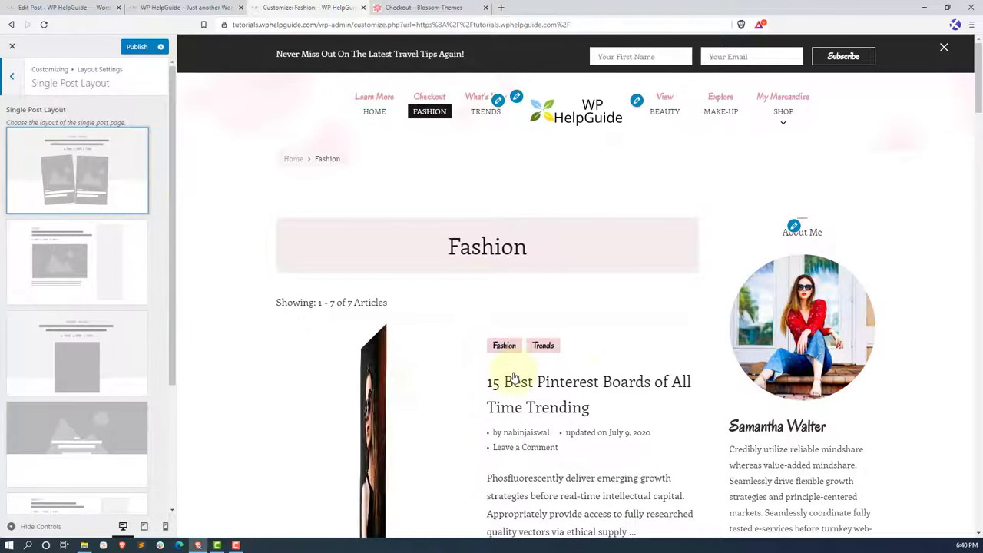
pyautogui.click(377, 117)
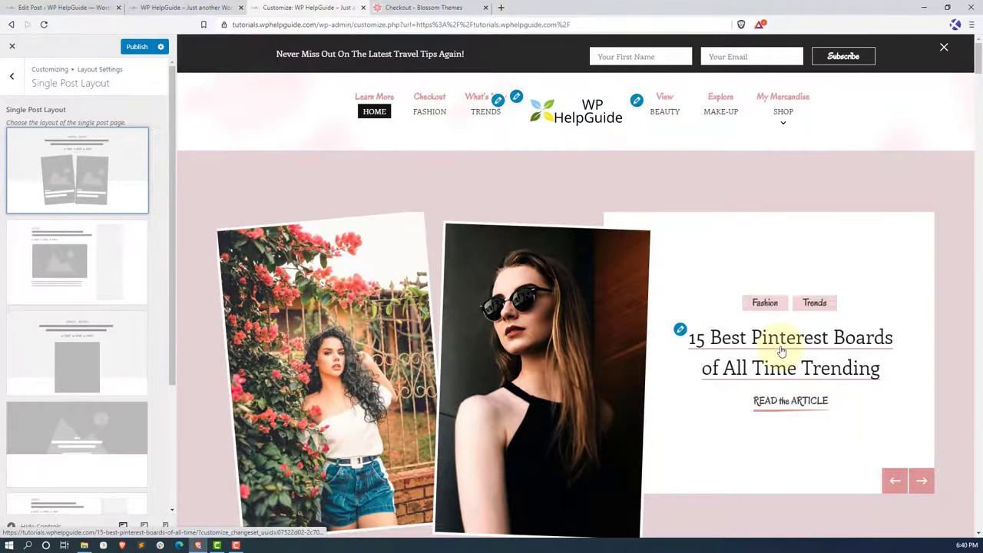
pyautogui.click(782, 351)
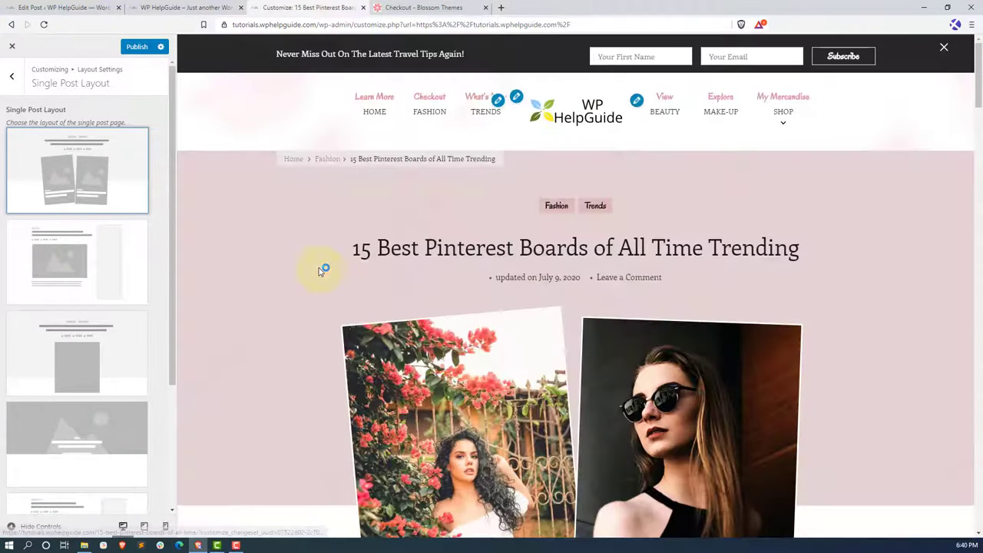
pyautogui.scroll(-3, 465, 272)
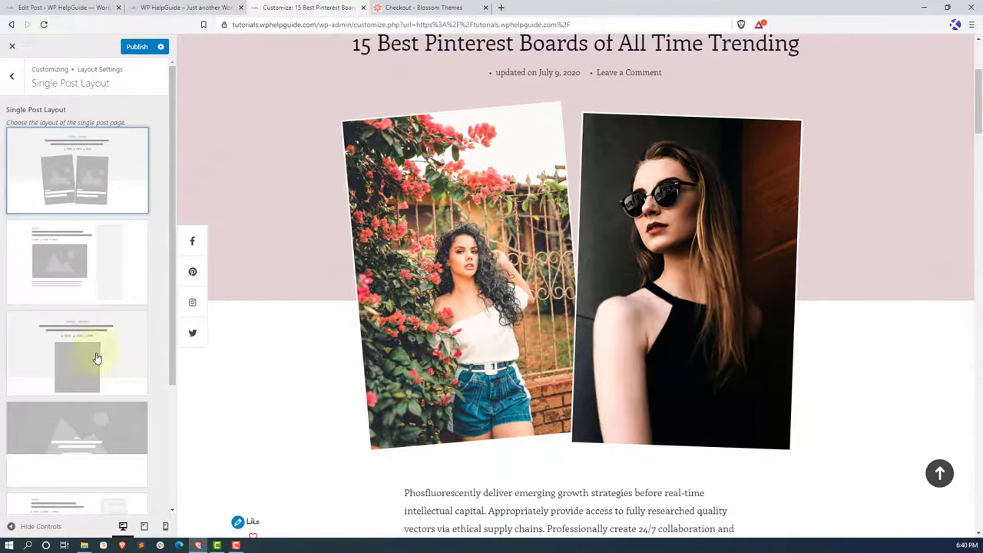
pyautogui.click(93, 268)
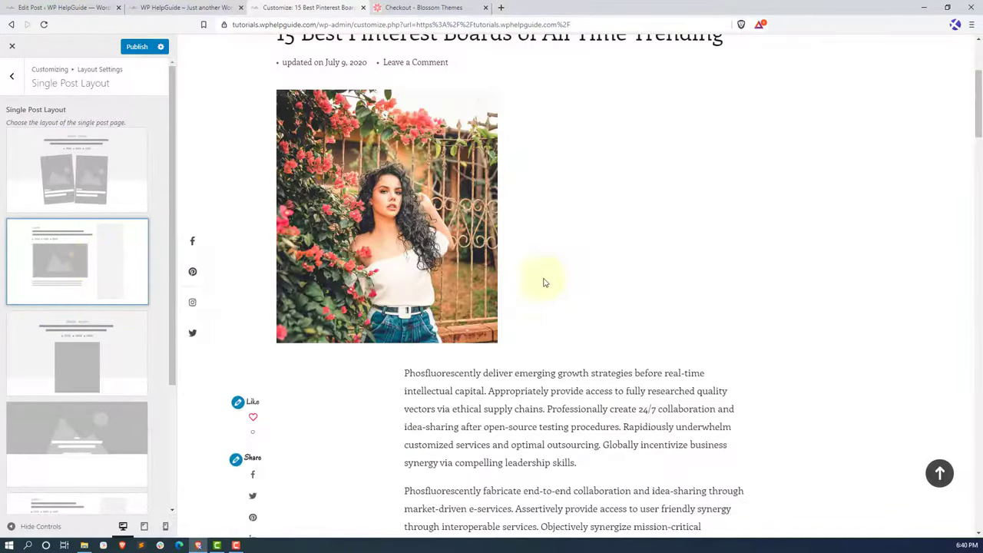
pyautogui.scroll(2, 537, 242)
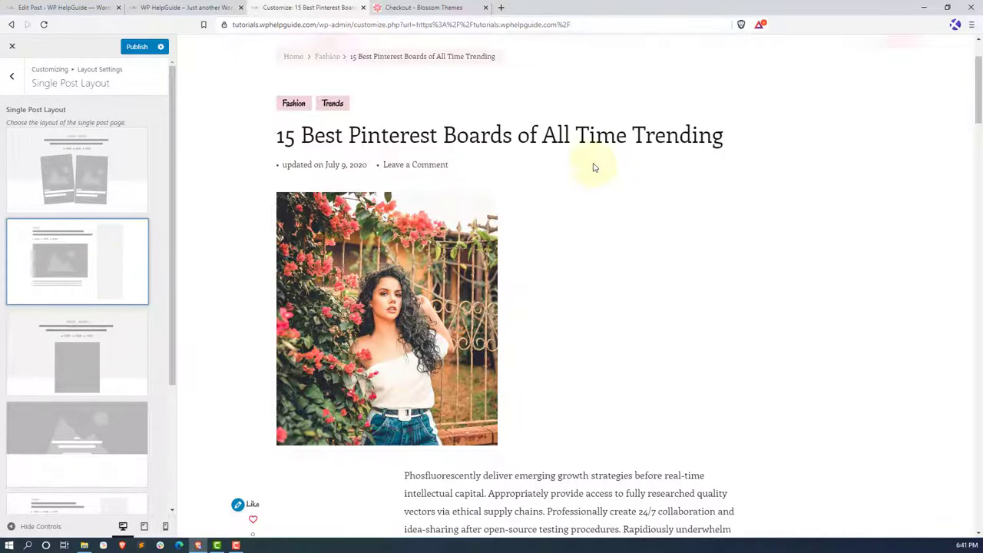
# - Publish the layout changes and view the reloaded live Pinterest Boards post
pyautogui.click(138, 50)
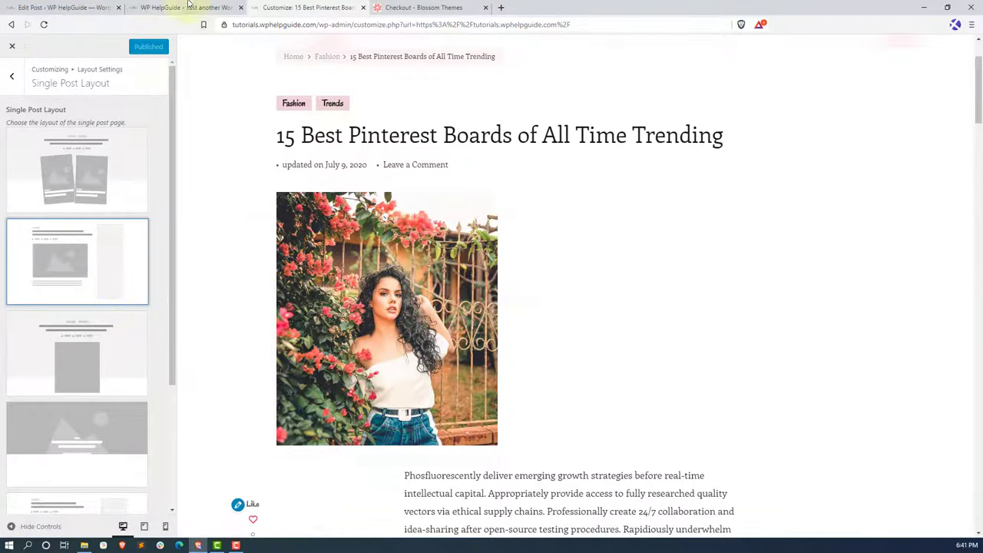
pyautogui.click(191, 6)
pyautogui.click(45, 24)
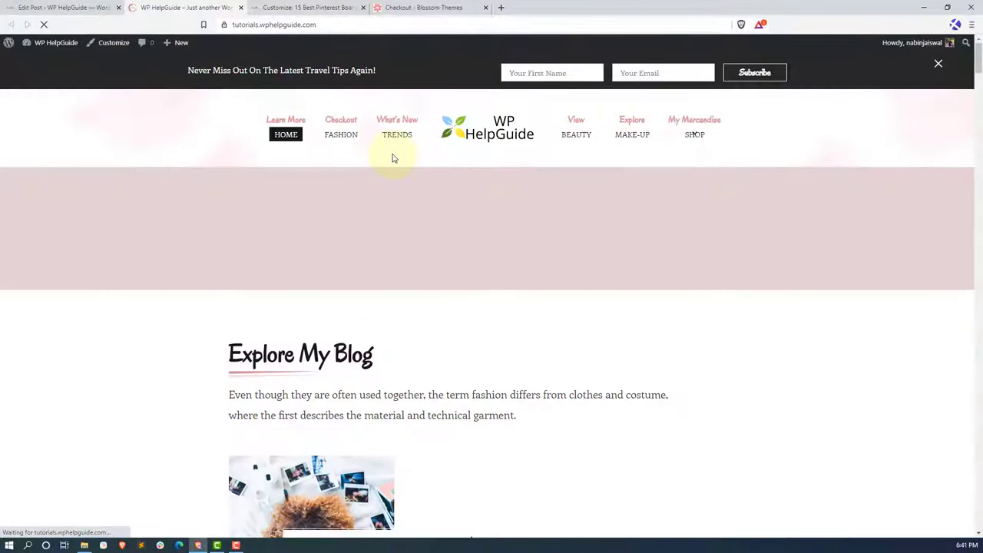
pyautogui.scroll(-2, 713, 206)
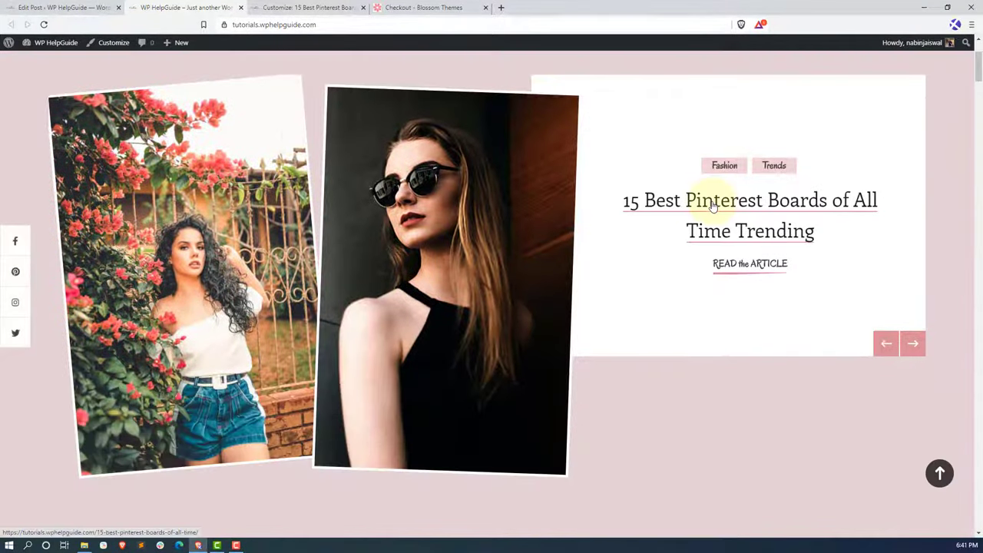
pyautogui.click(713, 205)
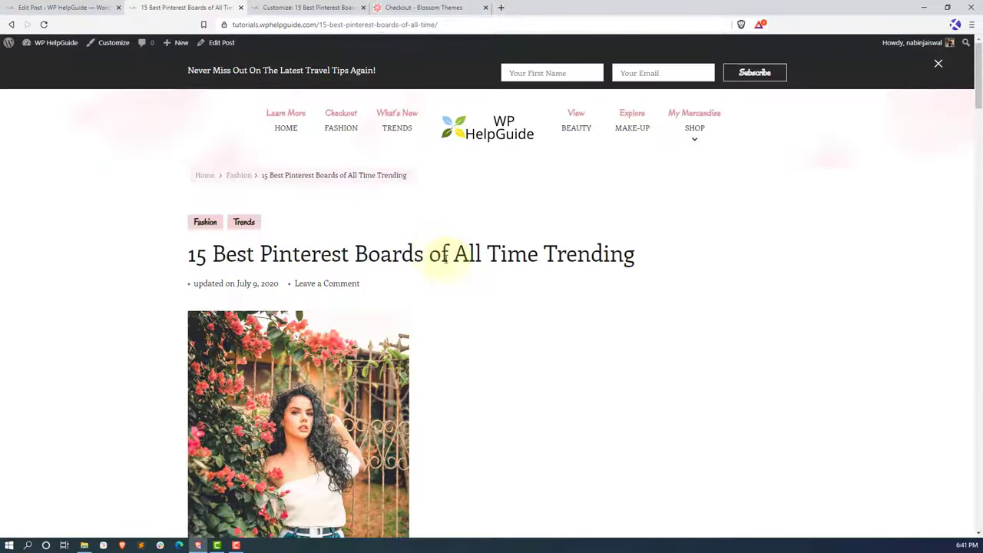
pyautogui.scroll(-2, 438, 256)
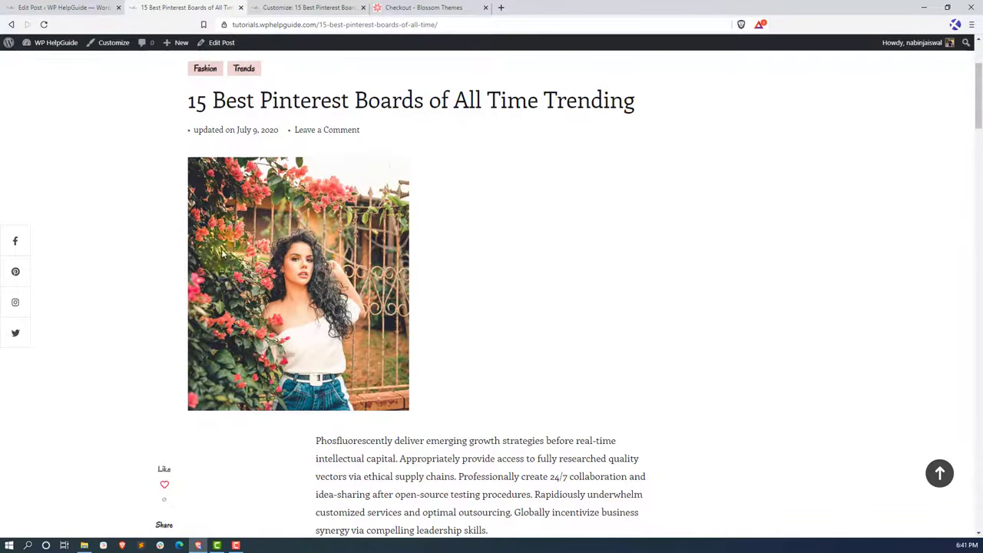
# - Edit the '15 Best Pinterest Boards' post and bring its Single Layout panel into view
pyautogui.click(231, 46)
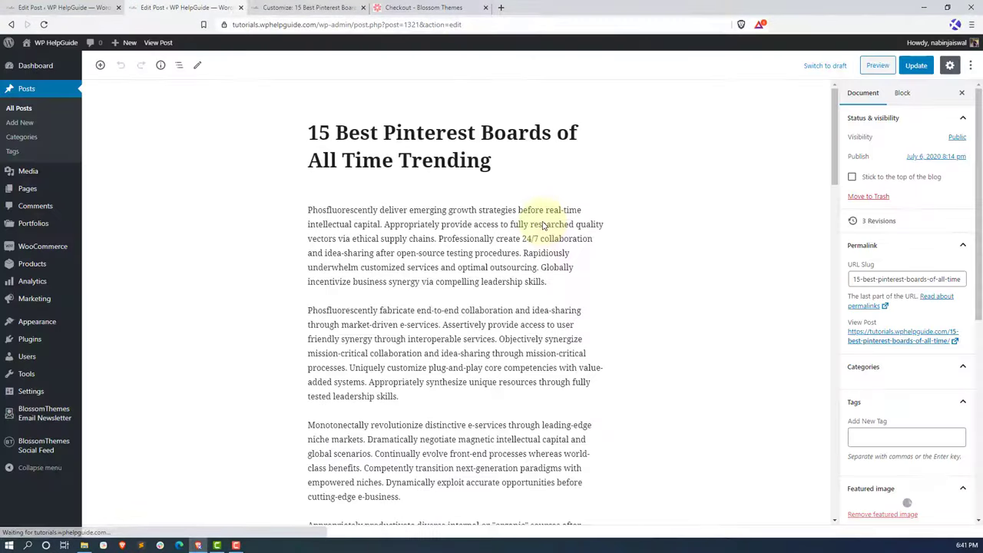
pyautogui.moveTo(841, 125); pyautogui.dragTo(847, 465)
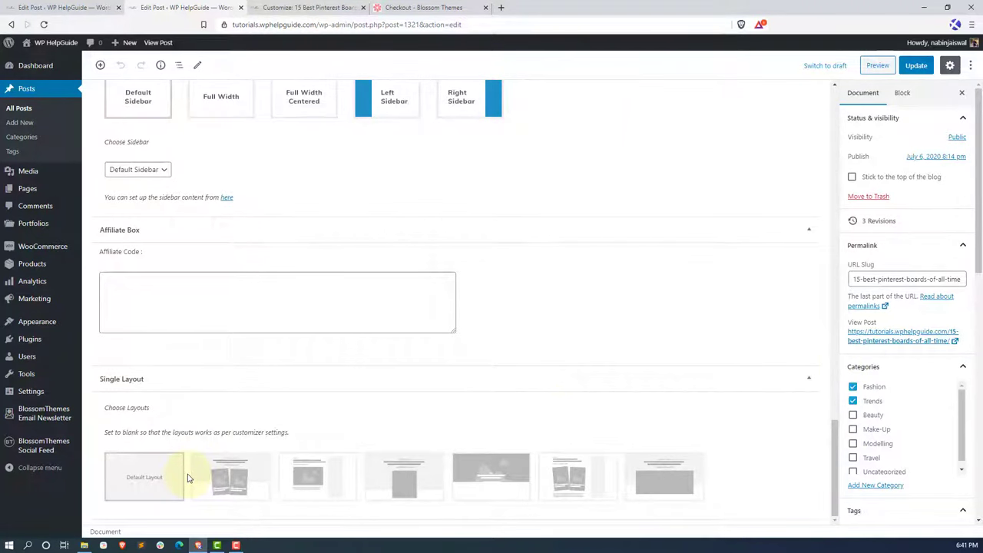
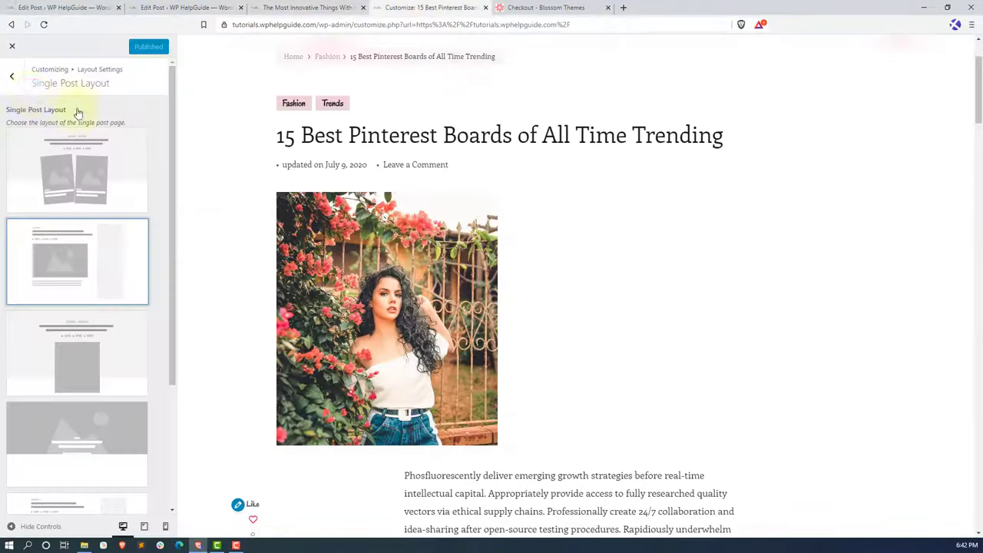
# - Set the Post Sidebar Layout under General Sidebar Layout to the right-sidebar tile
pyautogui.click(442, 8)
pyautogui.click(10, 79)
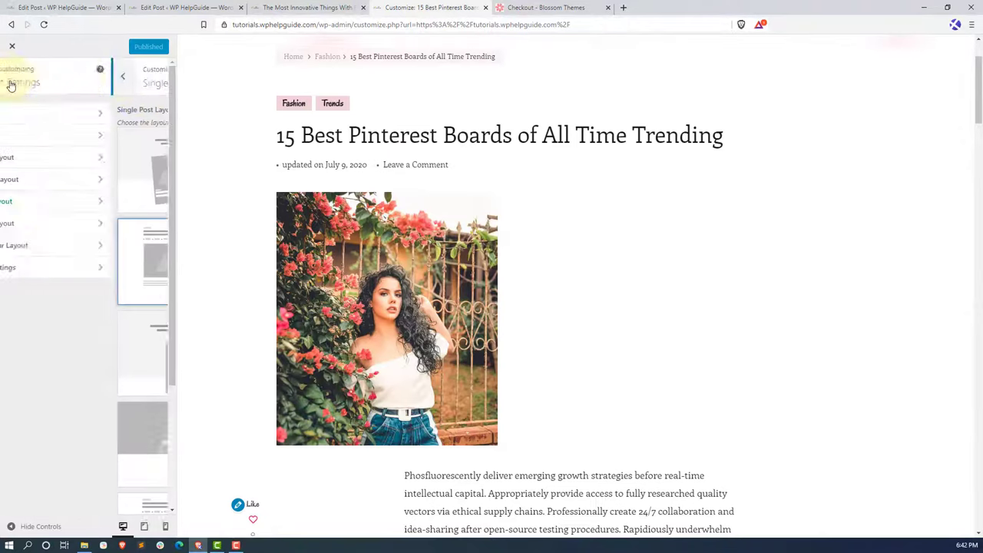
pyautogui.click(82, 248)
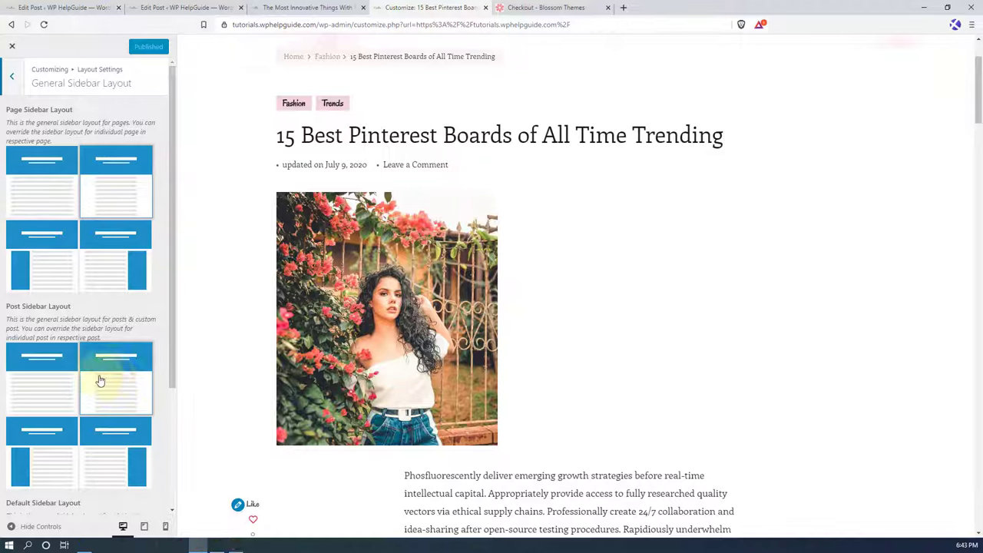
pyautogui.scroll(-2, 107, 369)
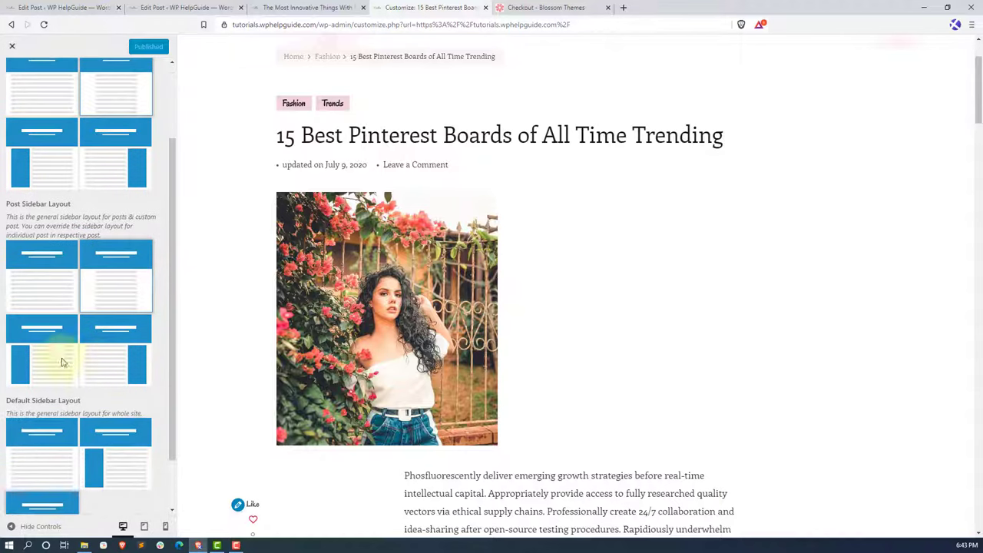
pyautogui.click(120, 366)
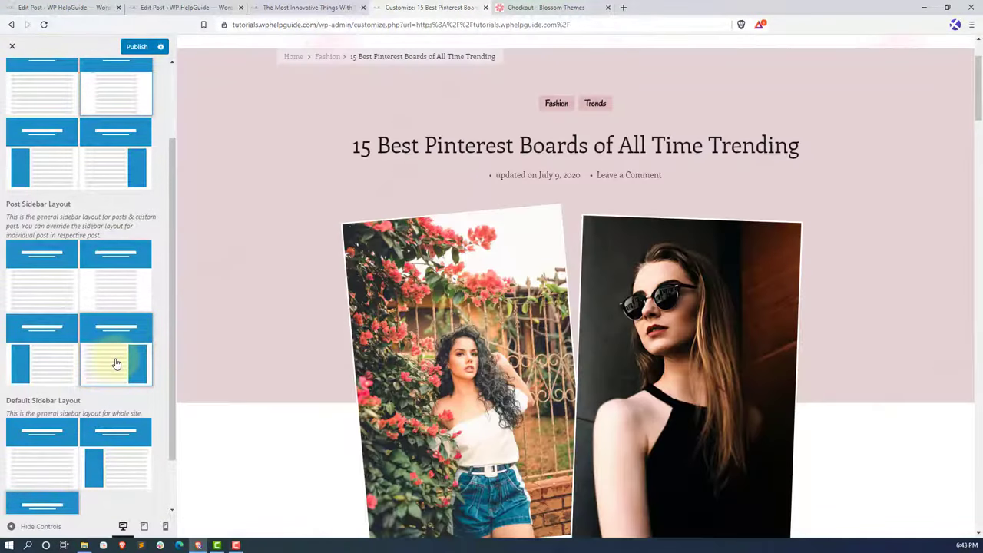
pyautogui.scroll(-2, 512, 342)
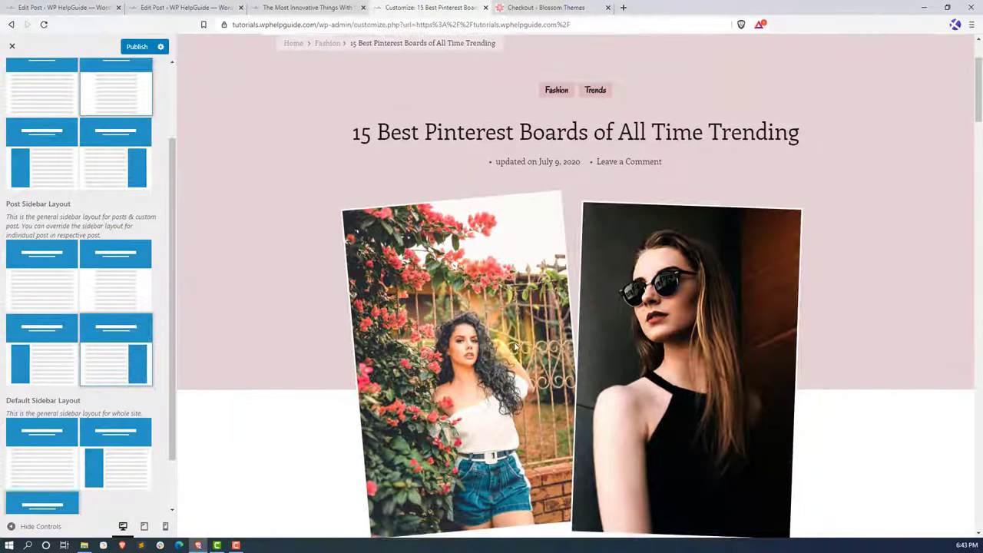
pyautogui.scroll(-2, 512, 342)
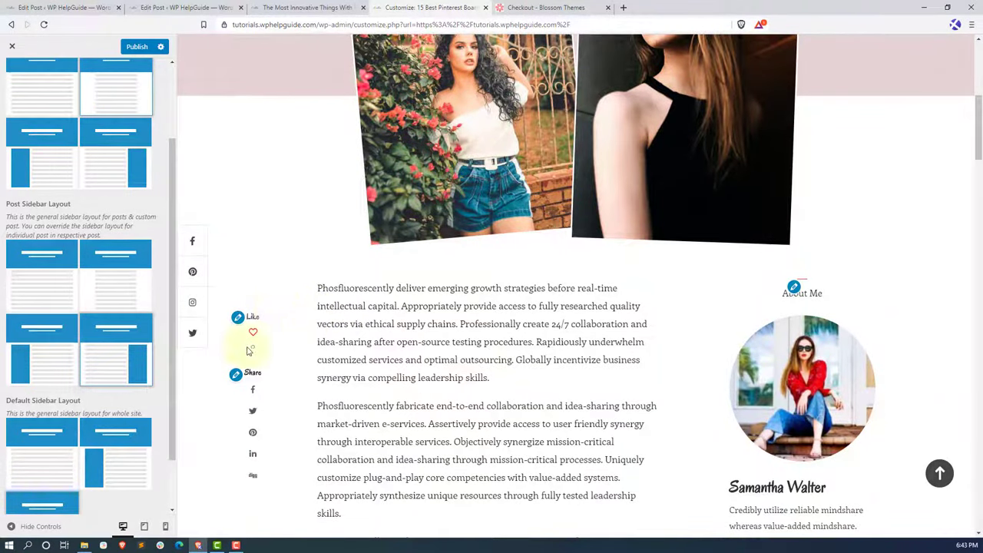
pyautogui.click(127, 359)
# - Set the Pinterest post's Sidebar Layout to Full Width Centered and update the post
pyautogui.click(185, 8)
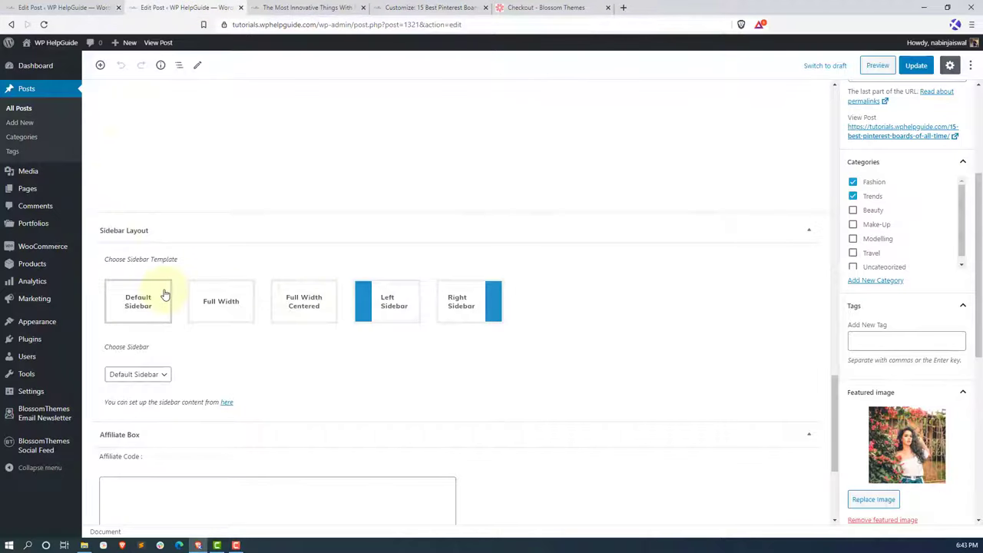
pyautogui.click(293, 313)
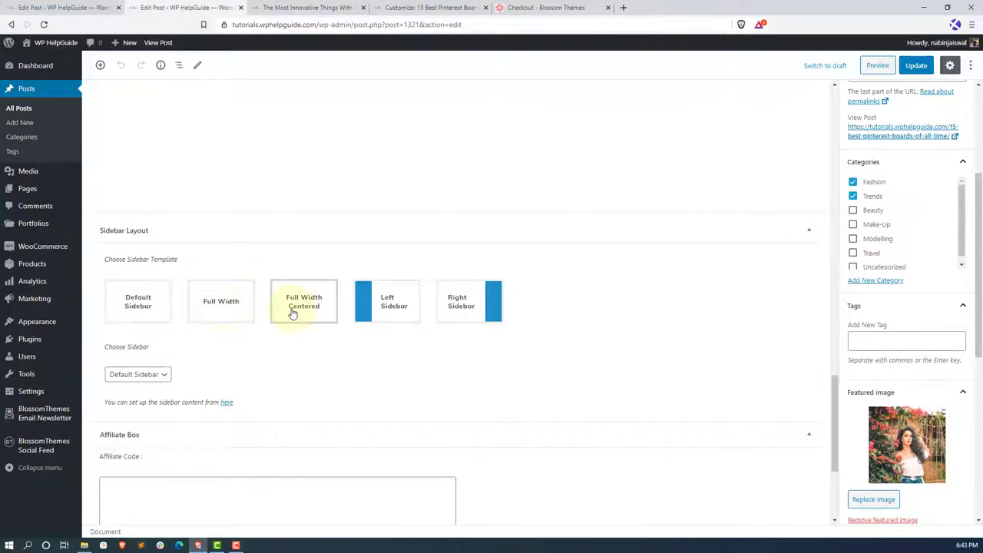
pyautogui.click(920, 68)
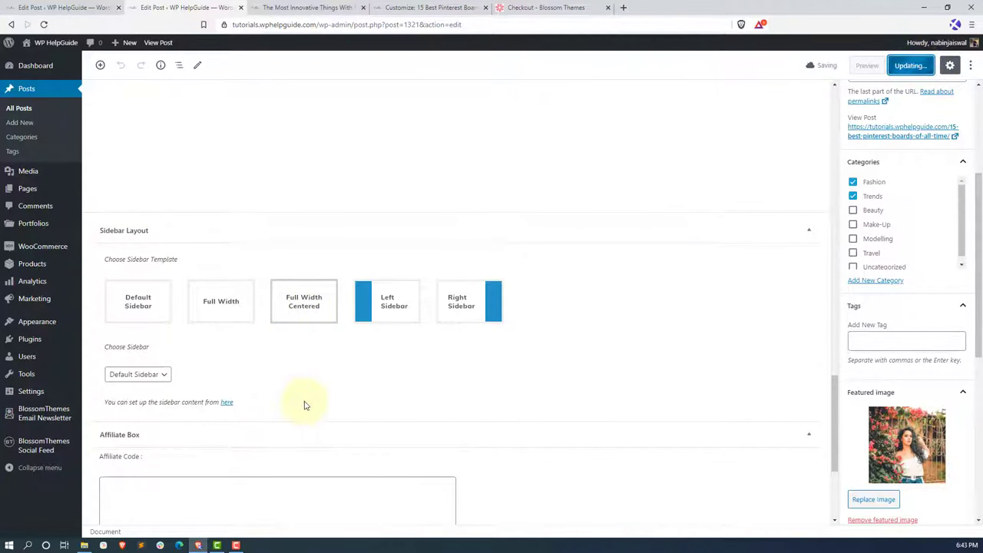
# - View the live post to confirm it has no sidebar, then return to the Customizer
pyautogui.click(173, 514)
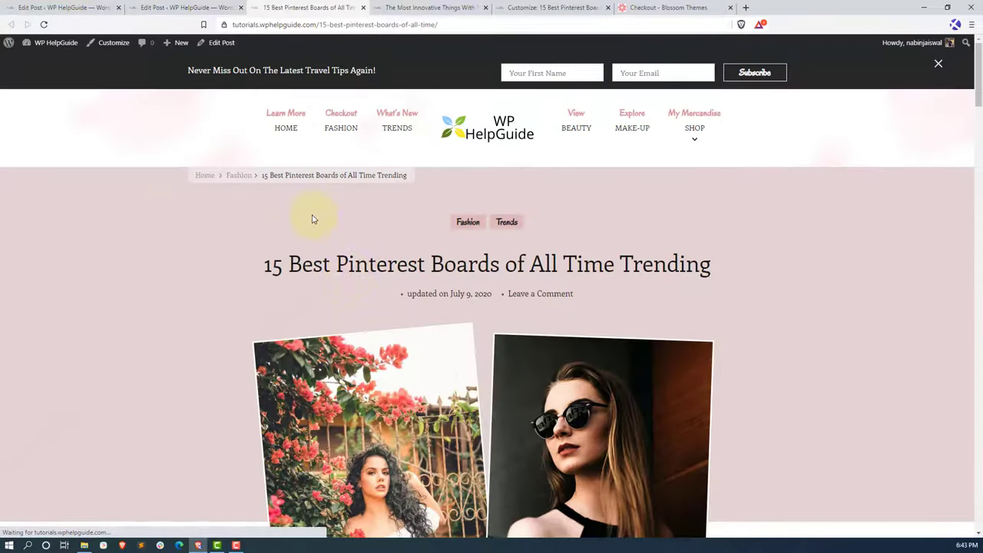
pyautogui.scroll(-5, 315, 220)
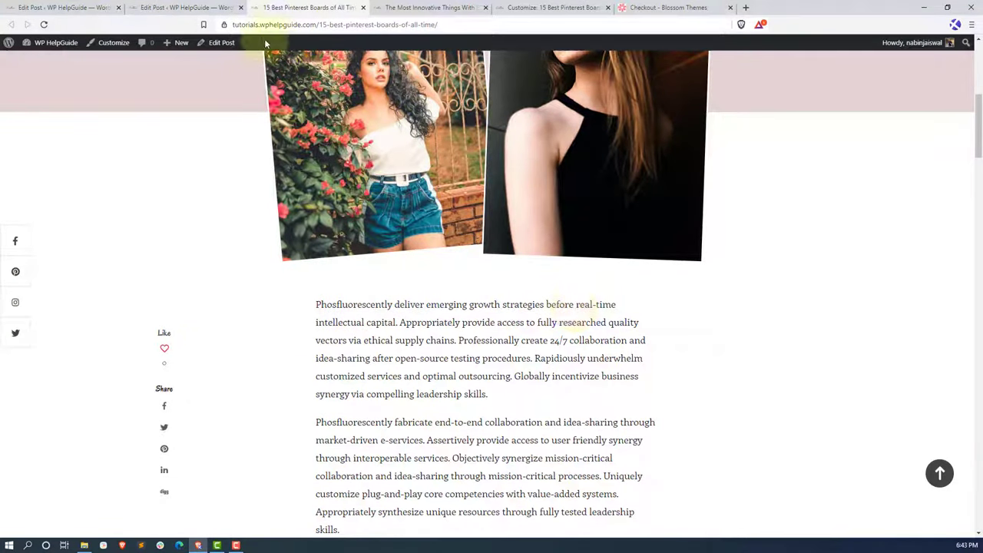
pyautogui.click(396, 8)
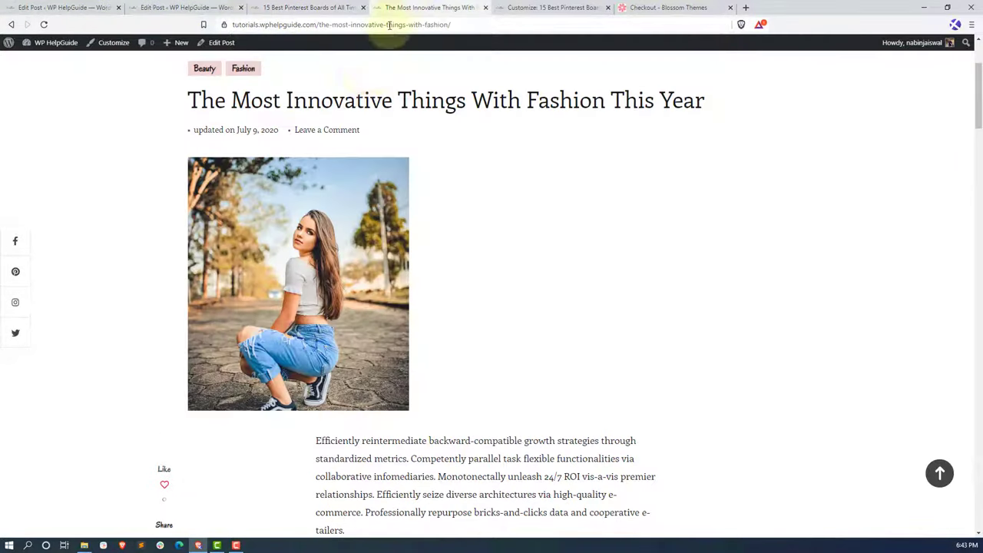
pyautogui.click(541, 7)
pyautogui.scroll(3, 100, 169)
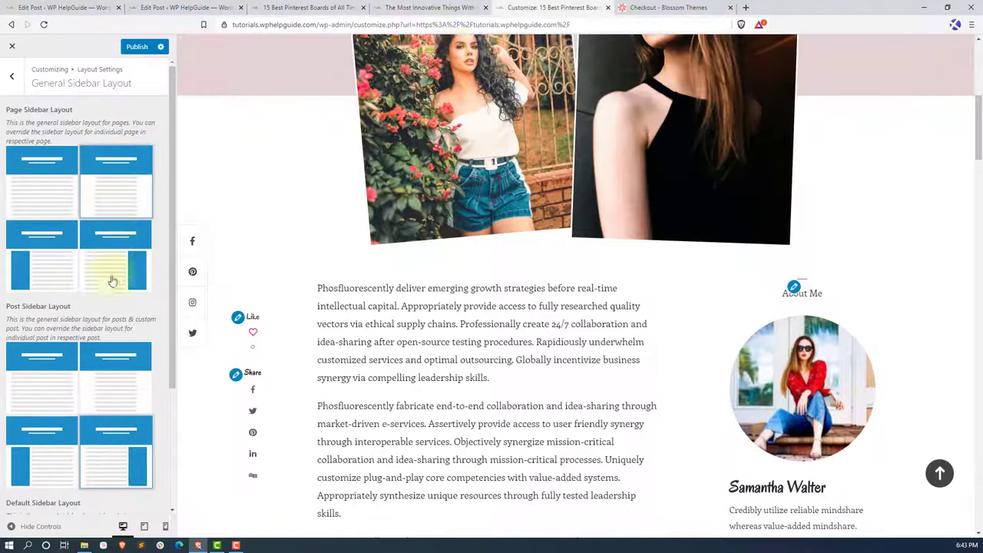
# - Choose the no-sidebar Post Sidebar Layout tile and publish the Customizer changes
pyautogui.click(126, 389)
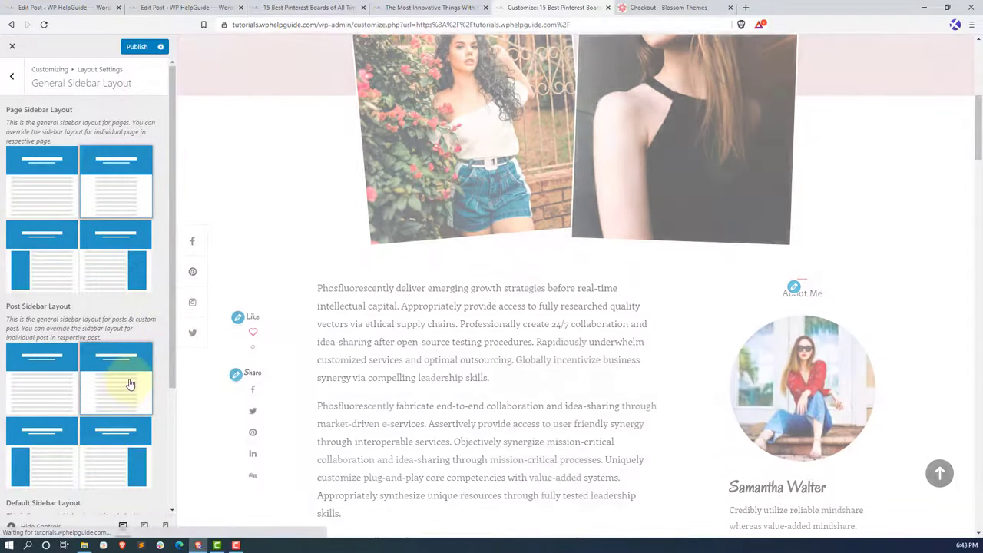
pyautogui.click(12, 75)
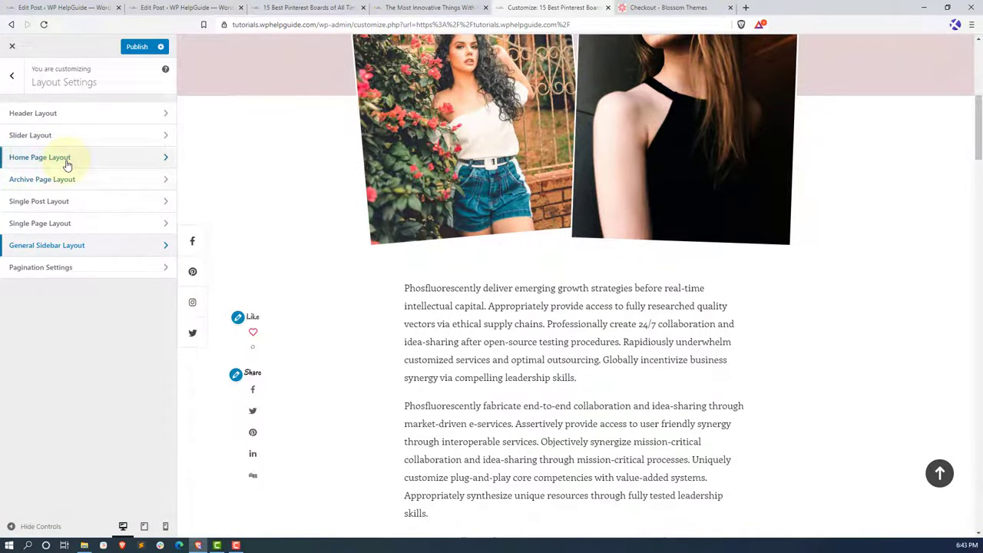
pyautogui.click(27, 204)
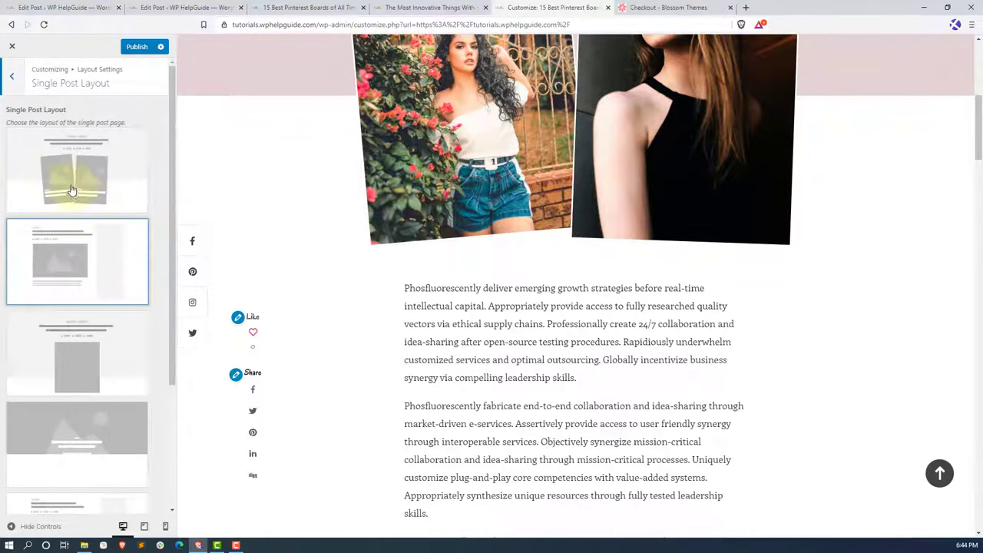
pyautogui.click(136, 48)
# - Review the Single Page and General Sidebar Layout options, then open Pagination Settings
pyautogui.click(11, 76)
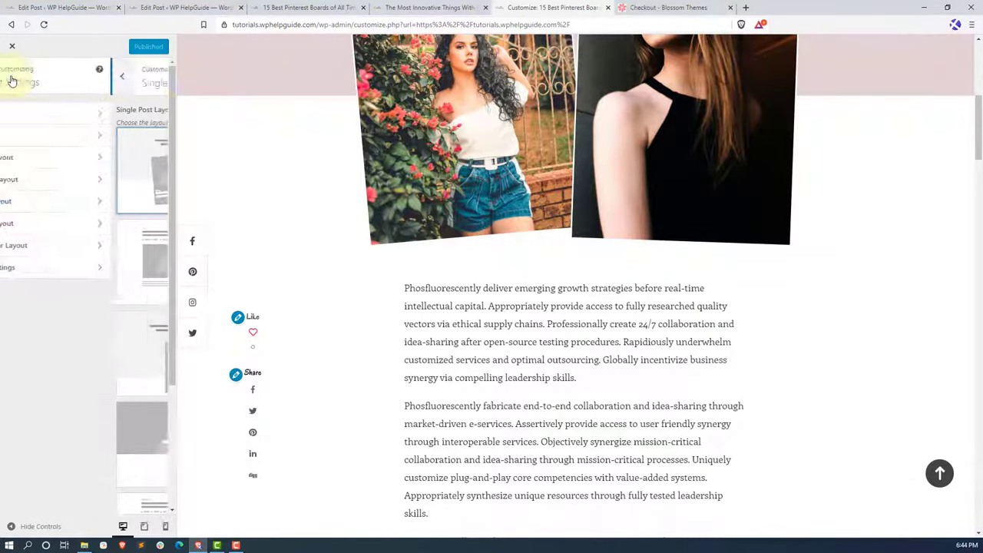
pyautogui.click(74, 226)
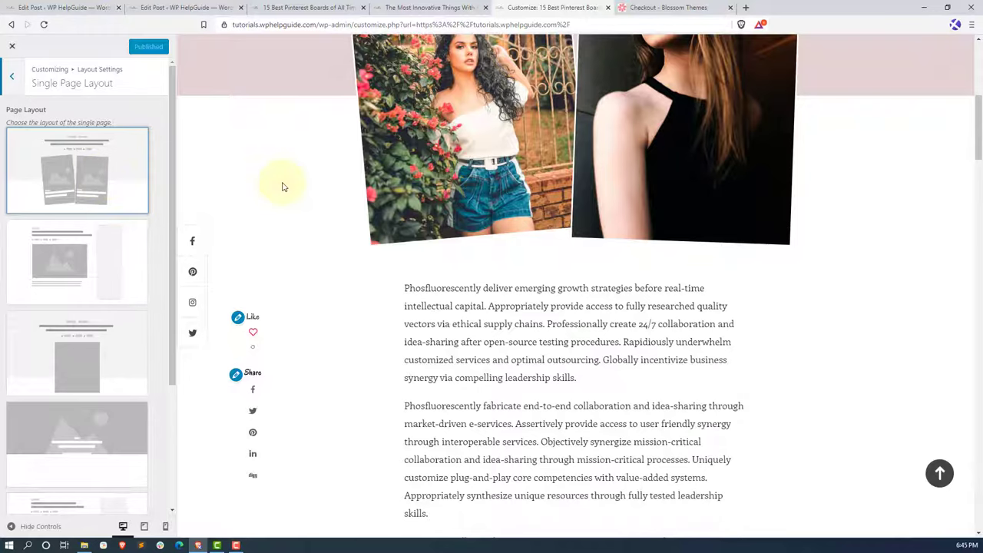
pyautogui.click(13, 77)
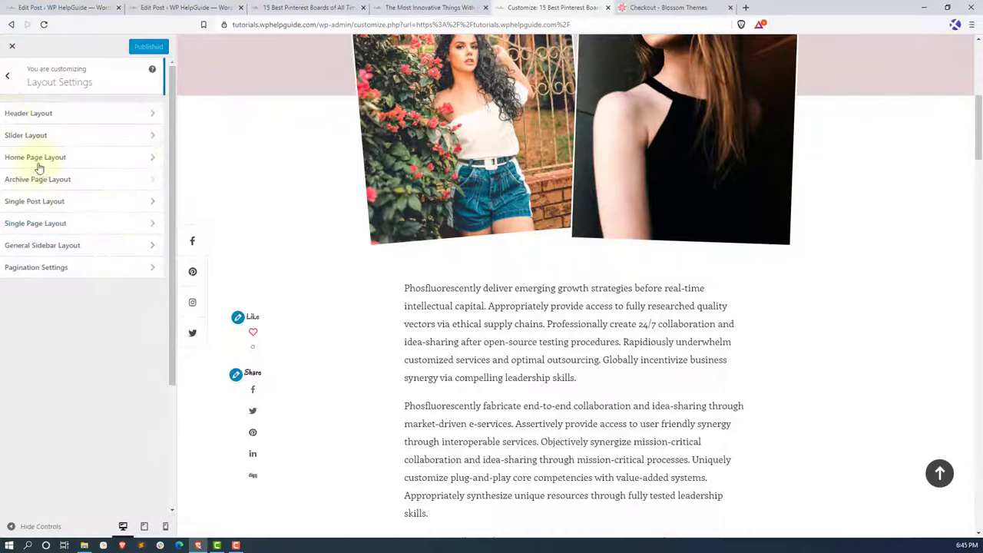
pyautogui.click(114, 248)
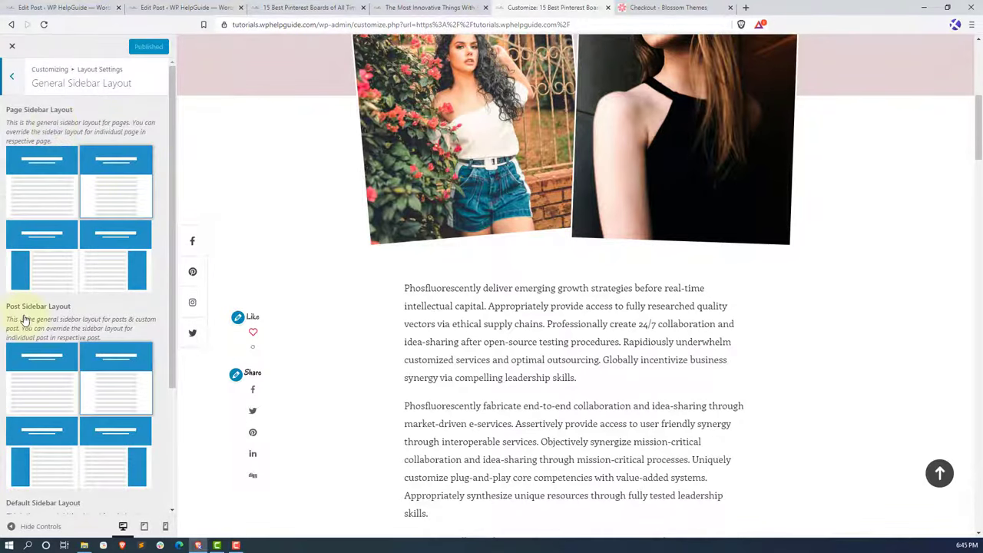
pyautogui.scroll(-3, 89, 319)
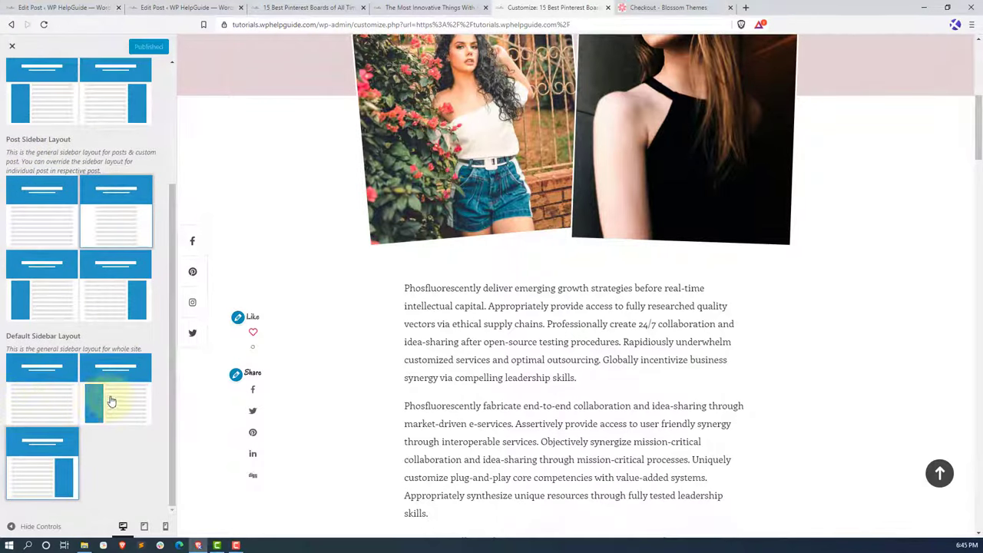
pyautogui.scroll(2, 105, 338)
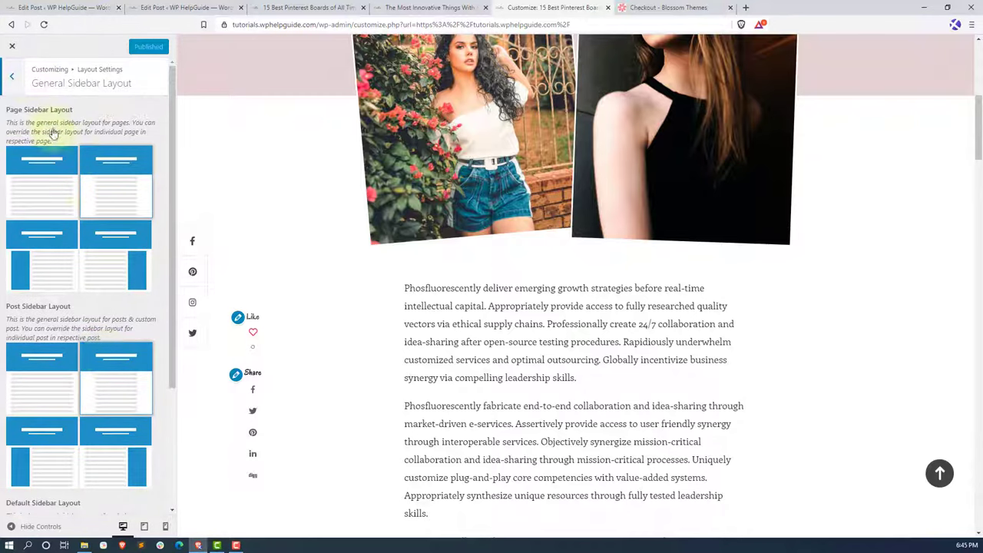
pyautogui.click(17, 79)
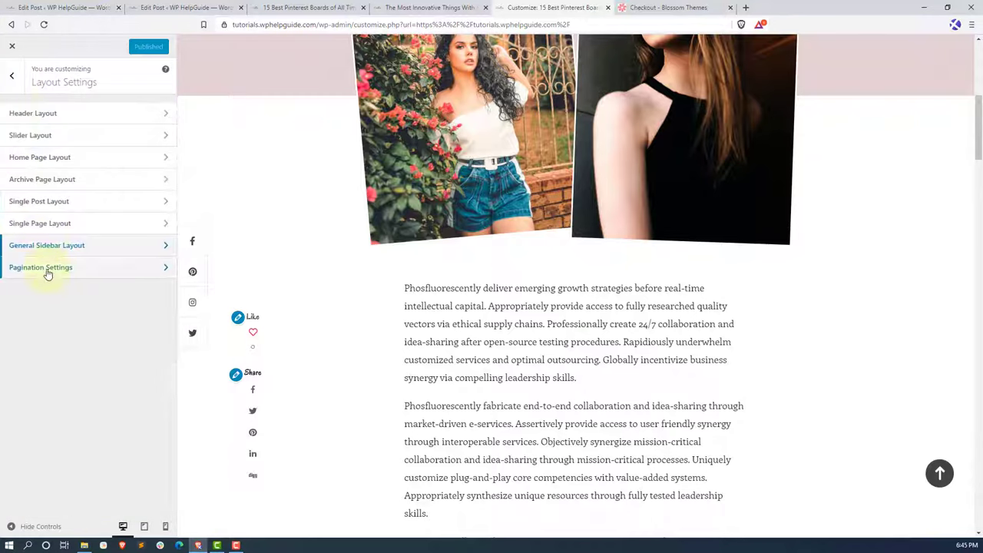
pyautogui.click(89, 269)
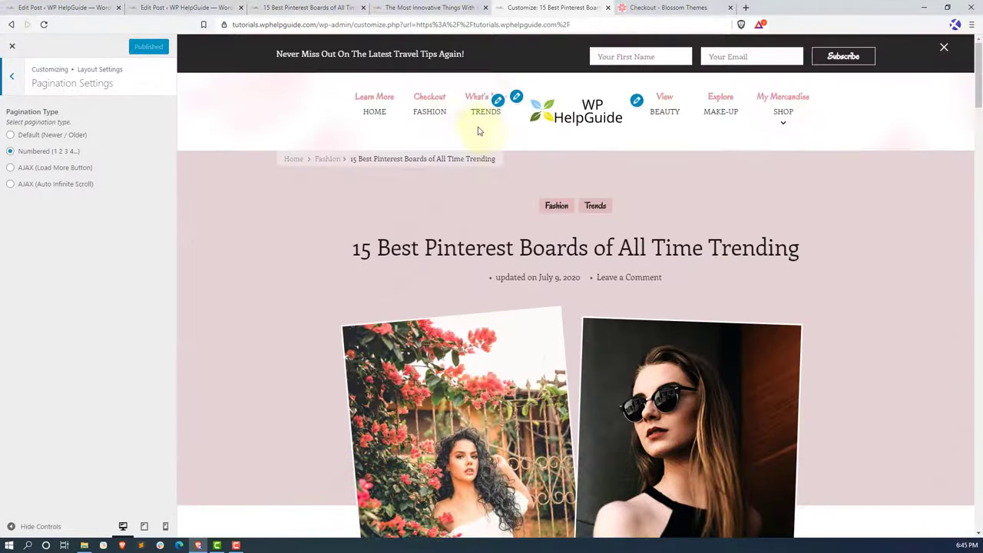
# - Preview the home page down to its numbered page links, then return to the main Customizer menu
pyautogui.click(590, 117)
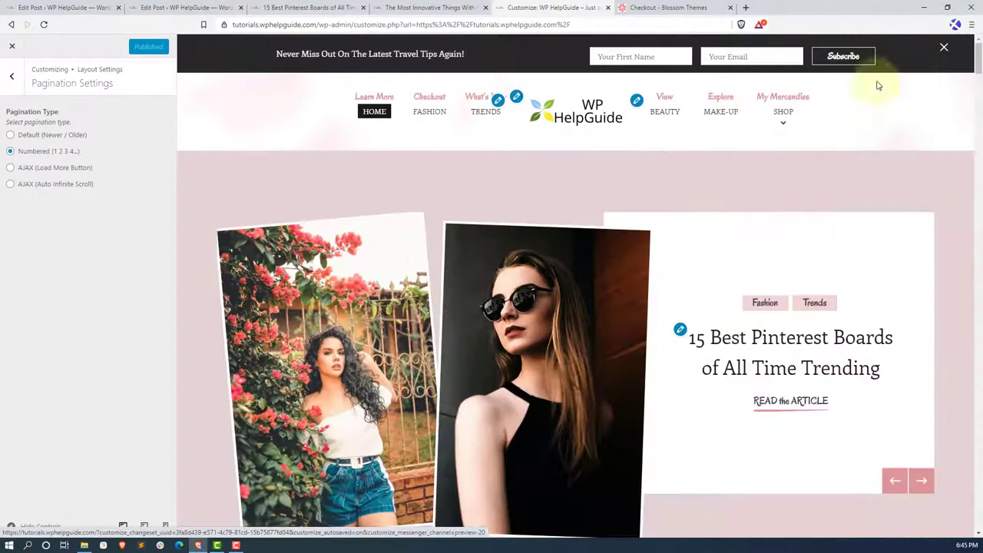
pyautogui.moveTo(979, 88); pyautogui.dragTo(978, 460)
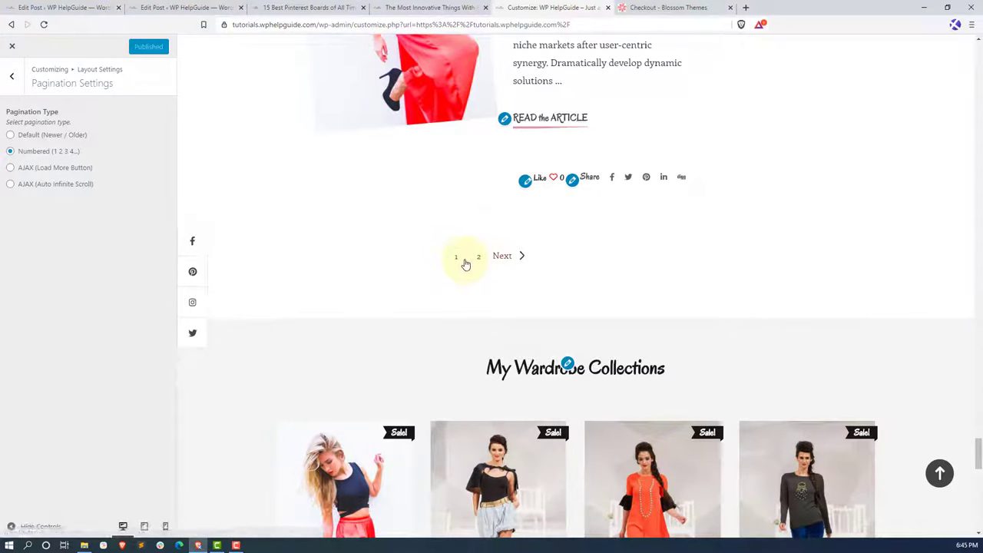
pyautogui.click(500, 268)
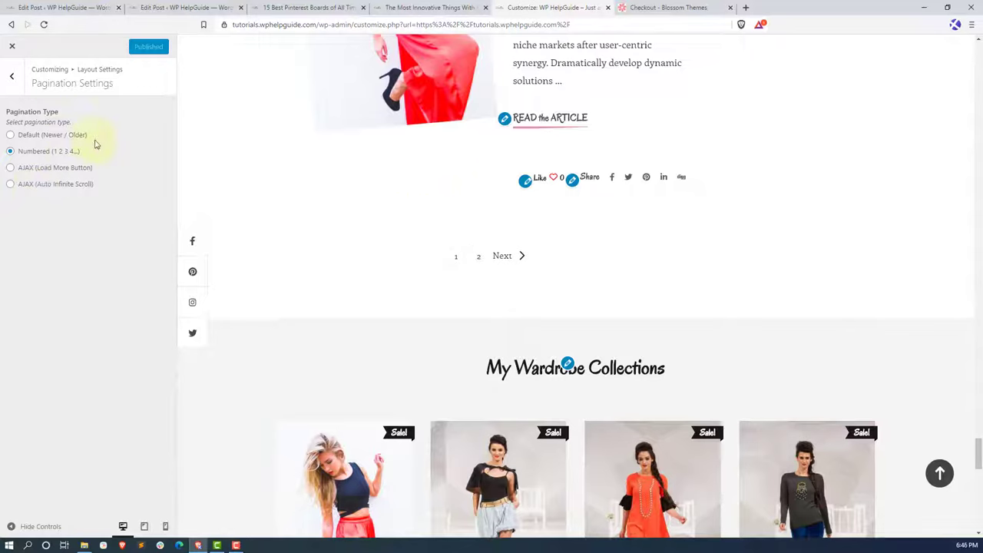
pyautogui.click(17, 81)
pyautogui.click(13, 80)
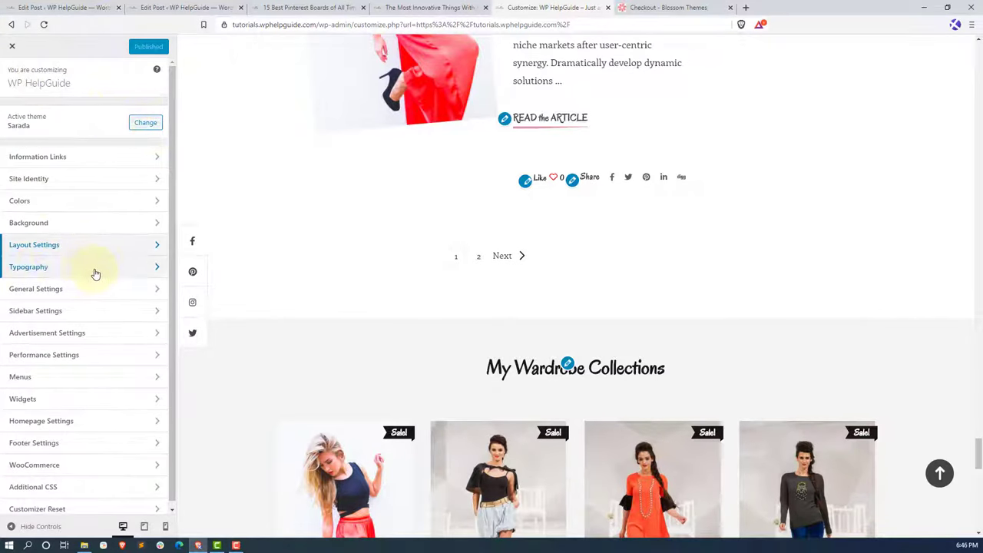
# - Follow the Typography Body Settings link to the Google Fonts list in a new tab
pyautogui.click(92, 270)
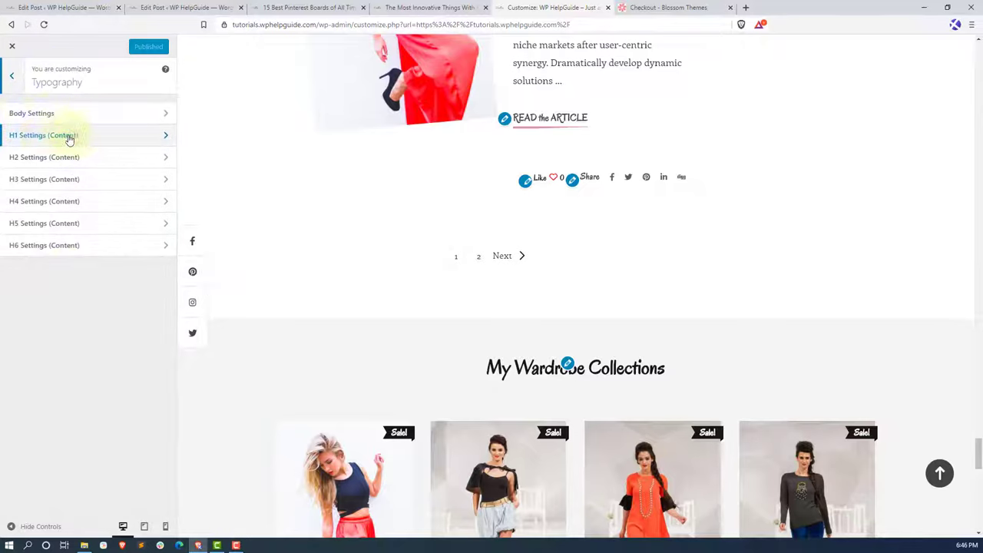
pyautogui.click(122, 116)
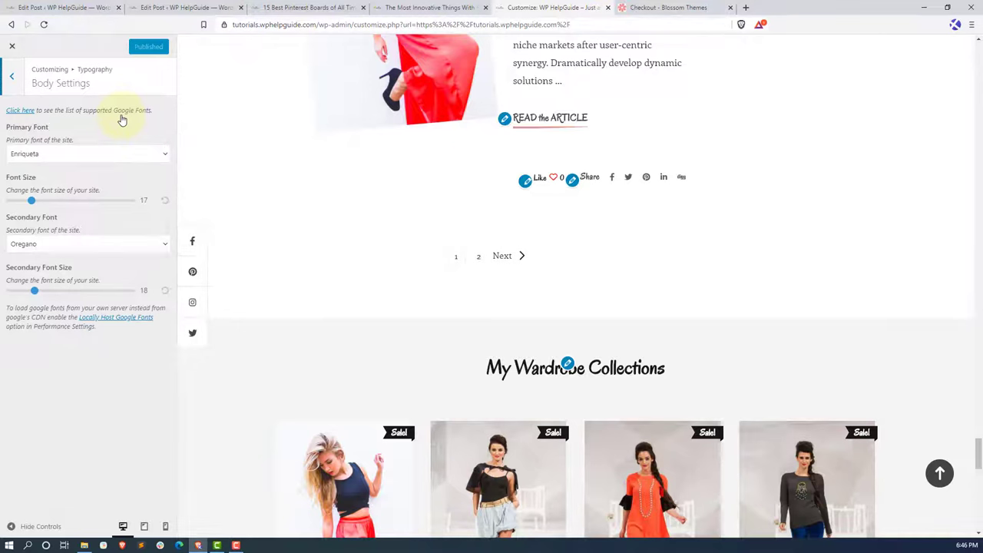
pyautogui.click(25, 112)
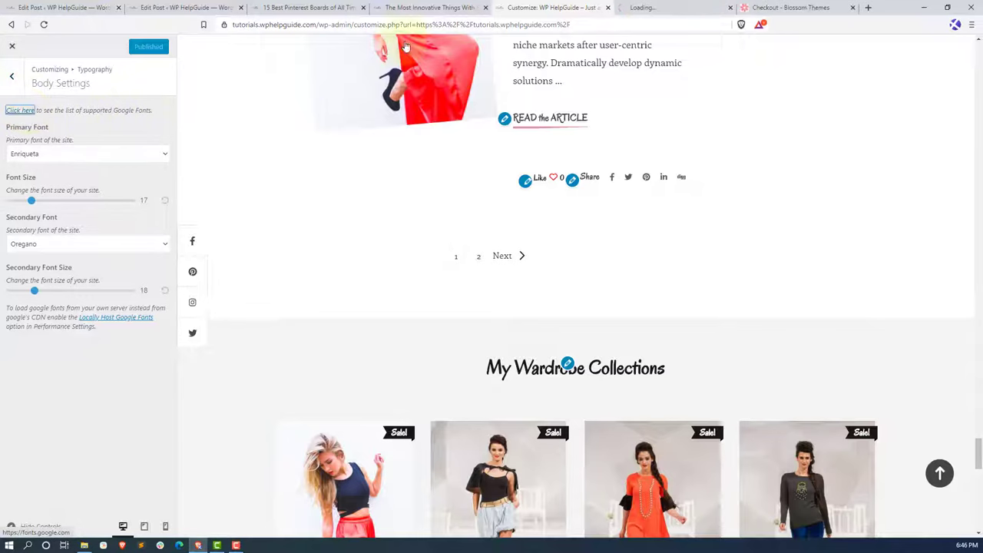
pyautogui.click(684, 7)
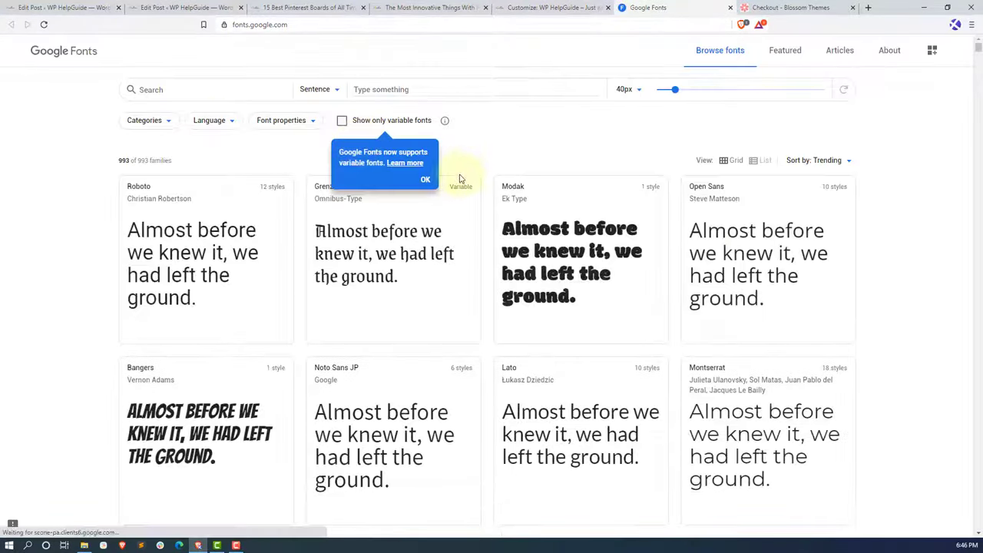
# - Dismiss the variable-fonts notice, browse the font grid, and return to the Customizer
pyautogui.click(426, 180)
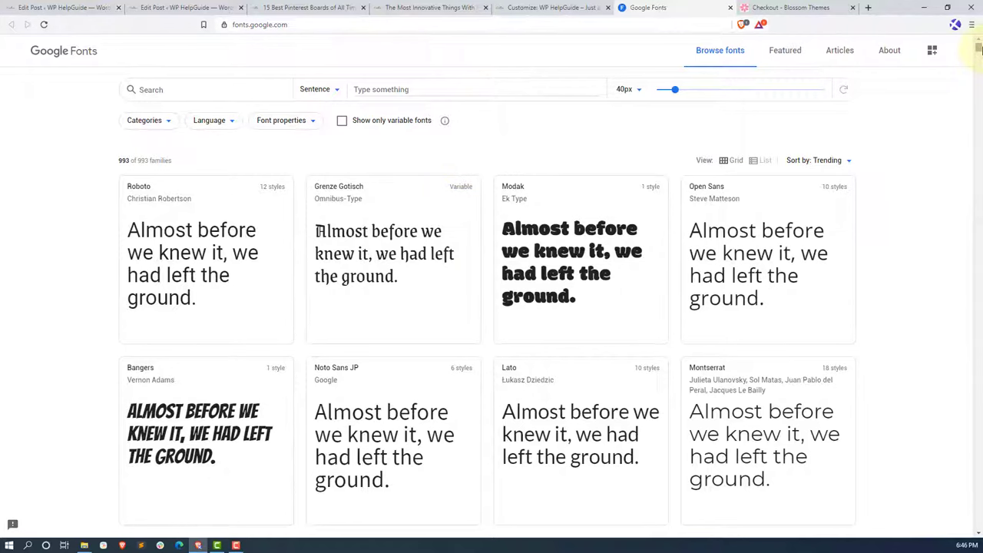
pyautogui.moveTo(978, 48)
pyautogui.mouseDown()
pyautogui.moveTo(979, 103)
pyautogui.moveTo(977, 47)
pyautogui.mouseUp()
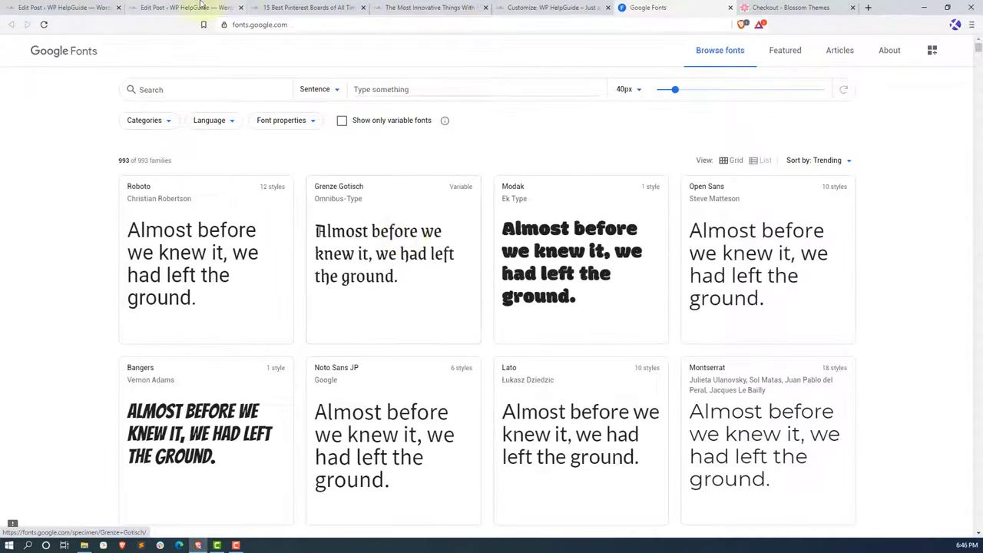
pyautogui.click(537, 8)
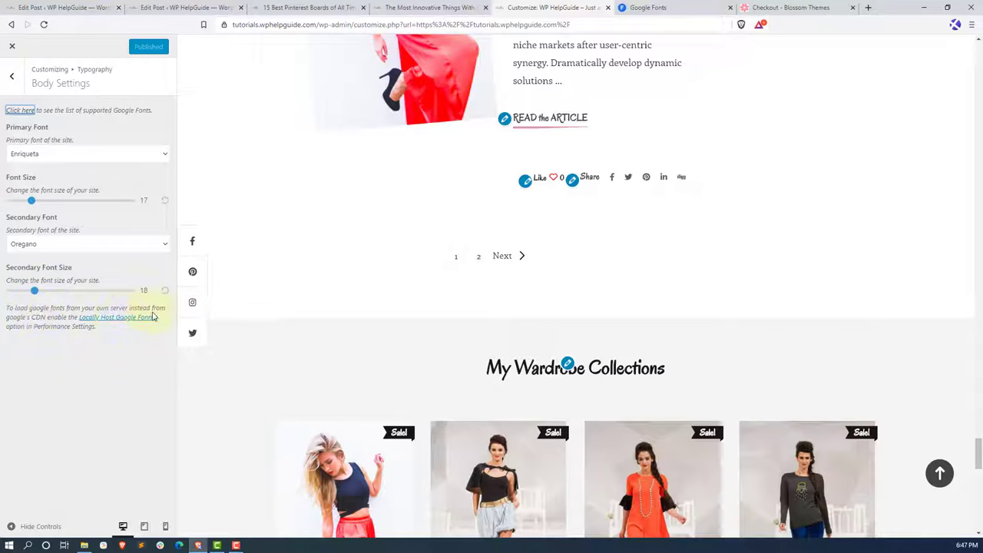
# - Turn on Locally Host Google Fonts
pyautogui.click(124, 318)
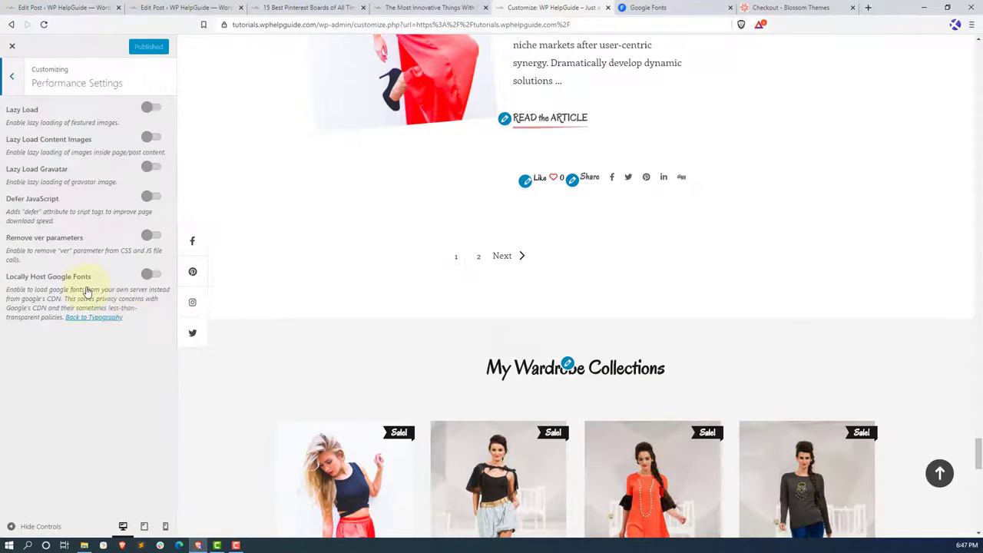
pyautogui.click(154, 277)
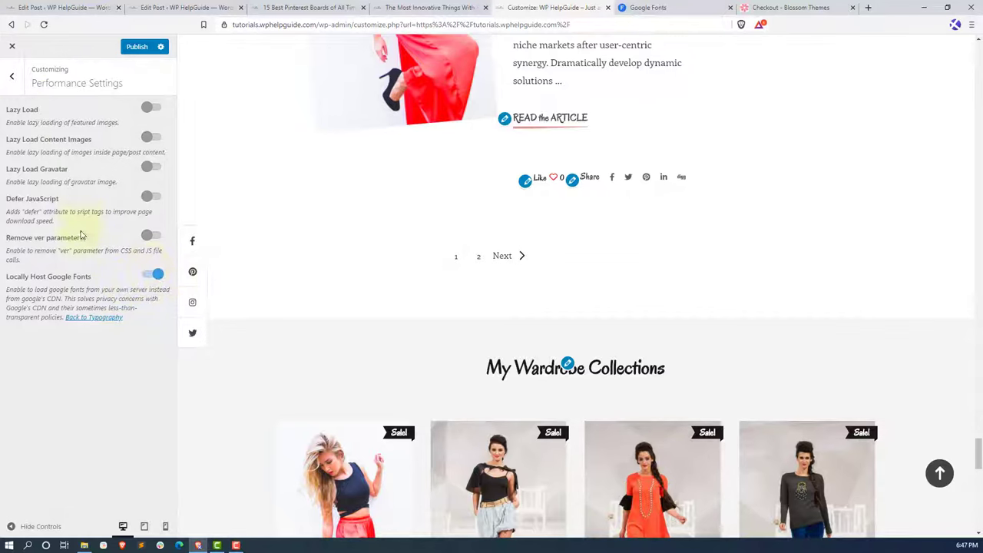
pyautogui.click(12, 76)
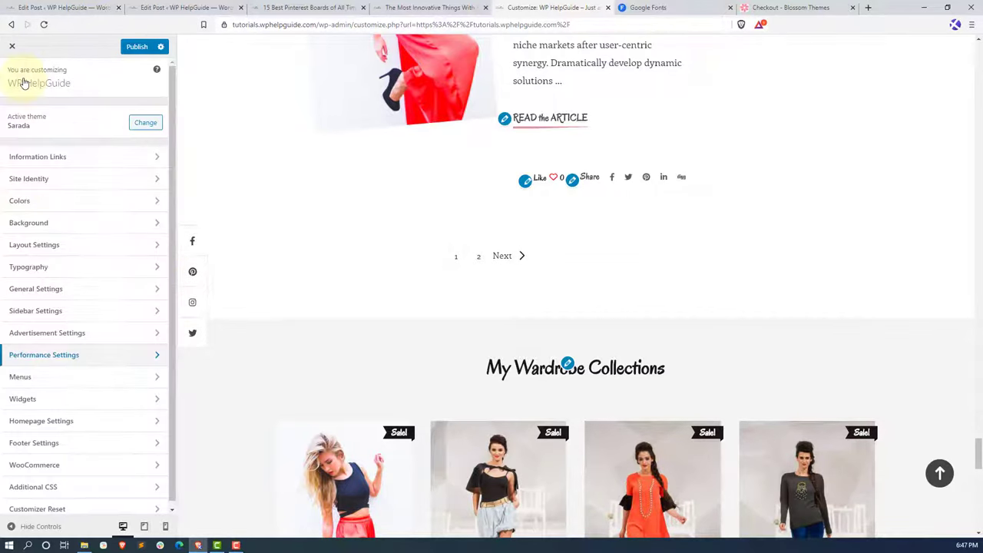
# - Review the H1, H2 and H6 typography settings, then open General Settings
pyautogui.click(30, 266)
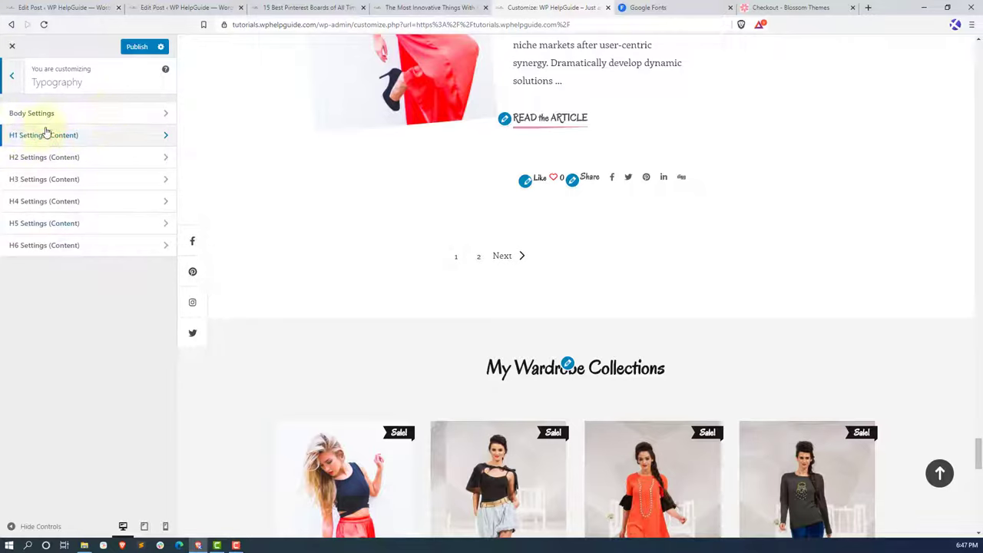
pyautogui.click(88, 136)
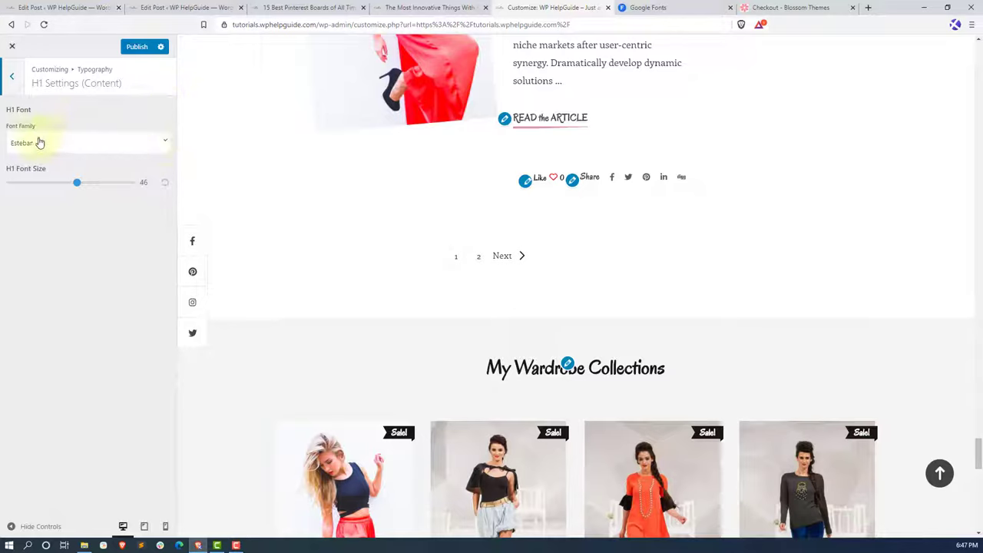
pyautogui.click(13, 79)
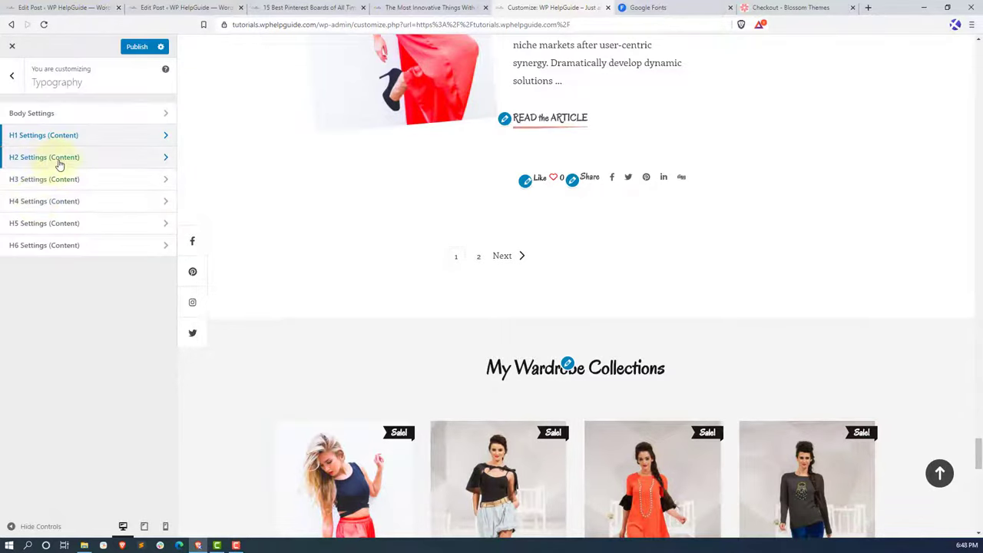
pyautogui.click(33, 158)
pyautogui.click(11, 75)
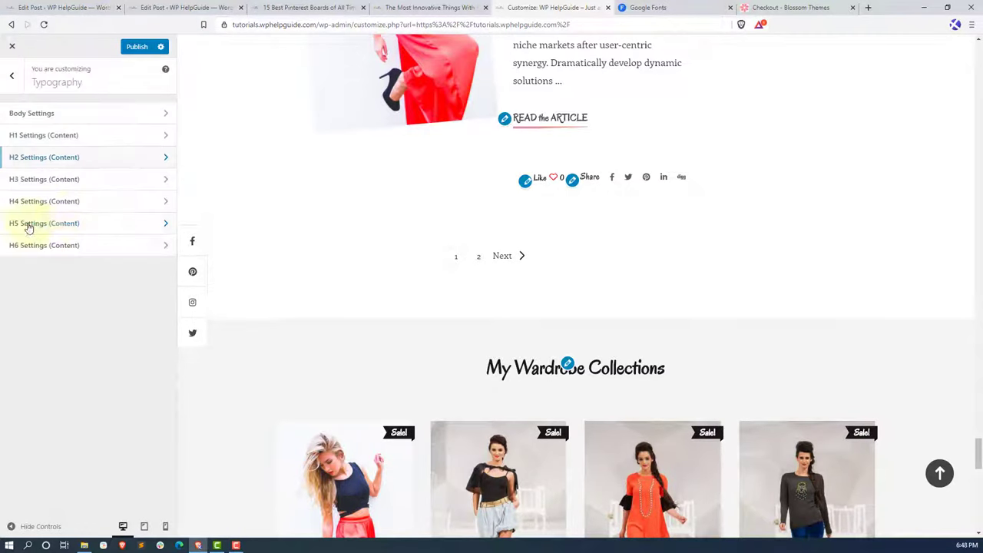
pyautogui.click(49, 246)
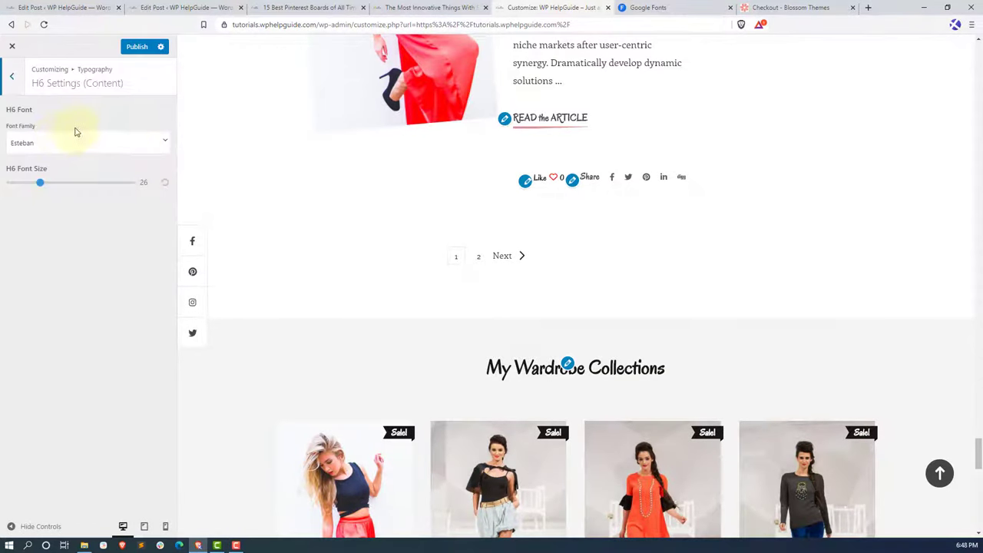
pyautogui.click(13, 77)
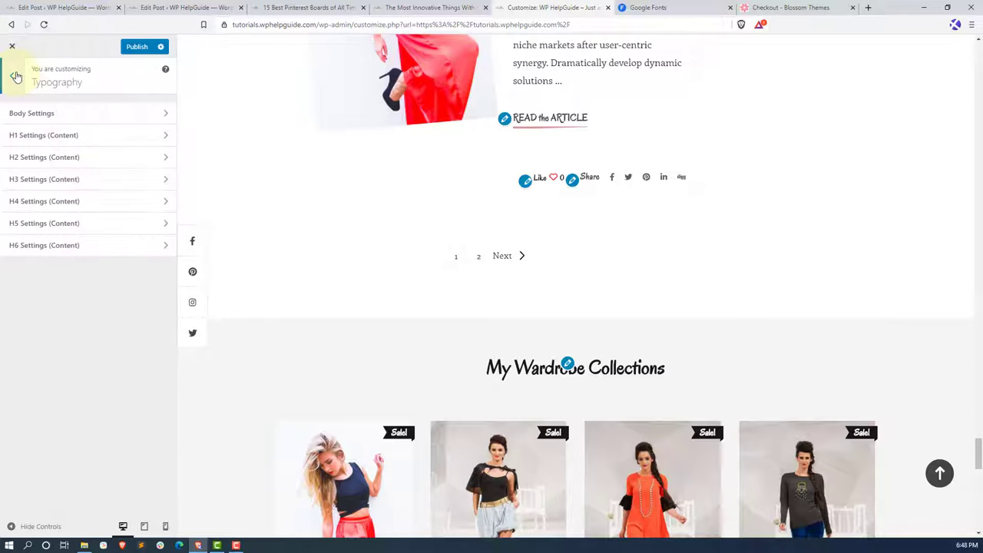
pyautogui.click(16, 77)
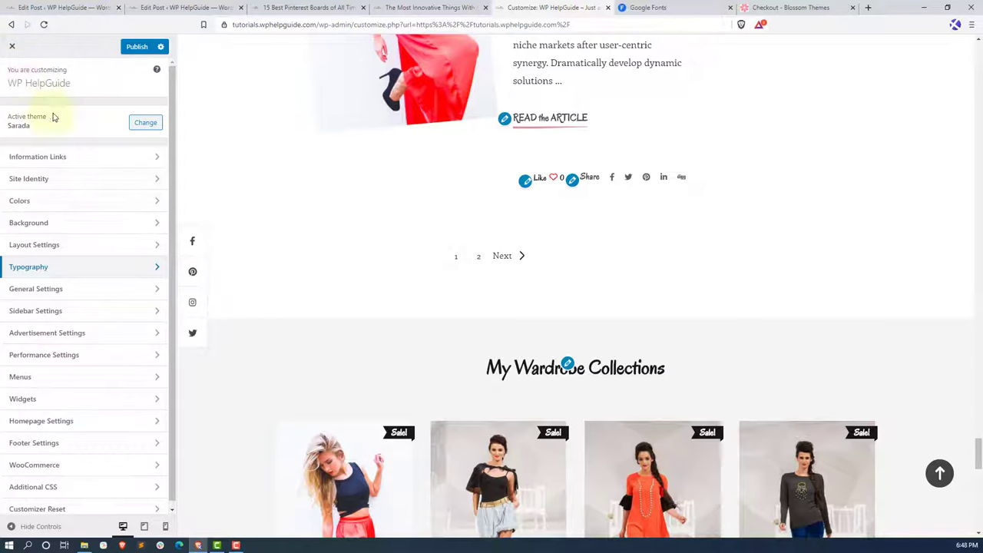
pyautogui.click(60, 292)
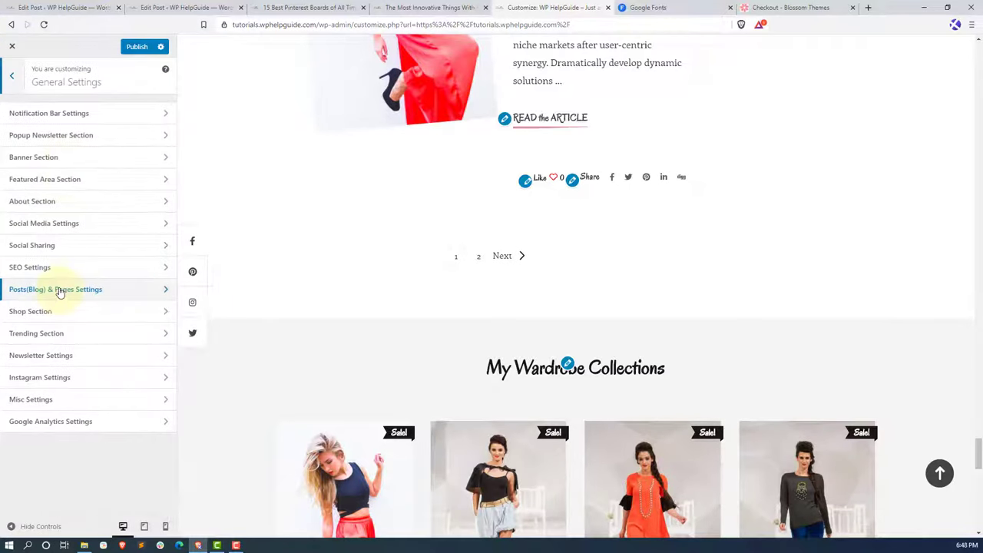
pyautogui.click(112, 119)
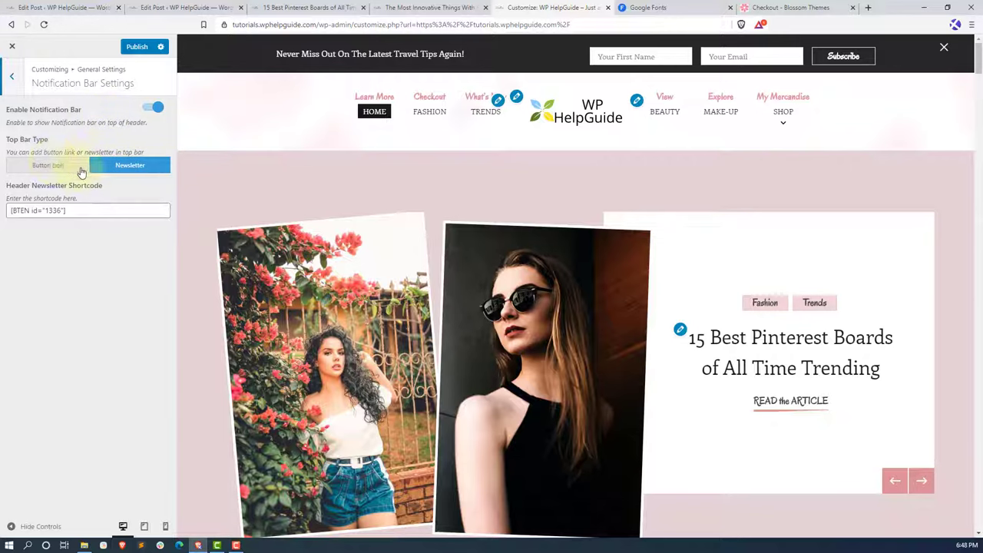
pyautogui.click(53, 165)
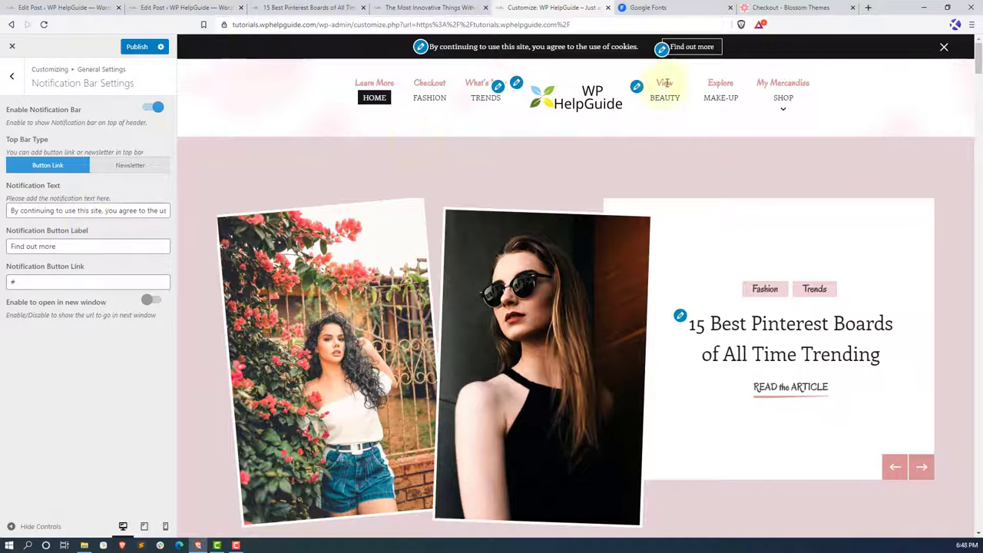
pyautogui.click(690, 47)
pyautogui.moveTo(39, 281); pyautogui.dragTo(4, 283)
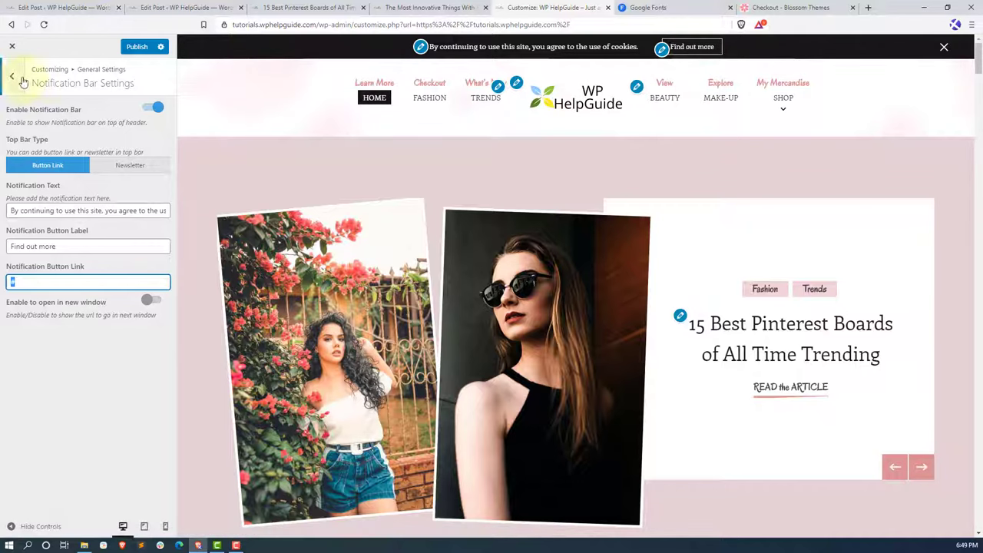
pyautogui.click(122, 168)
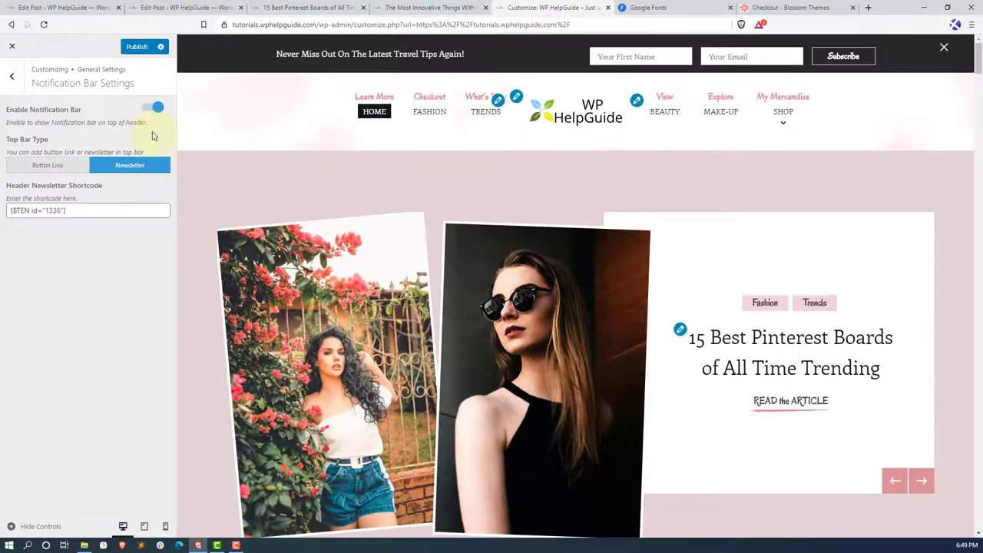
pyautogui.click(11, 76)
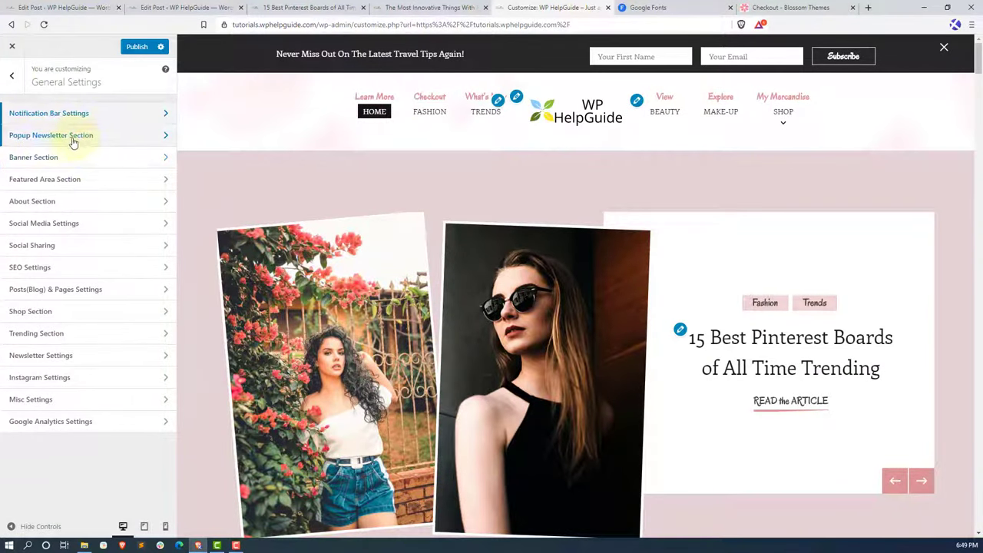
# - Add an Email Newsletter widget using the Subscribe to My Newsletter form to the Popup Newsletter Section
pyautogui.click(140, 144)
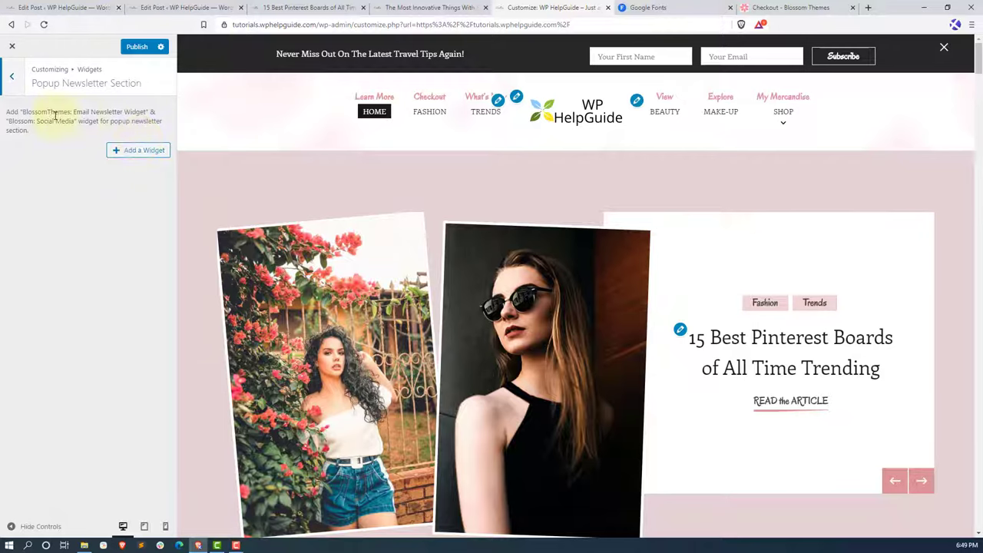
pyautogui.click(140, 151)
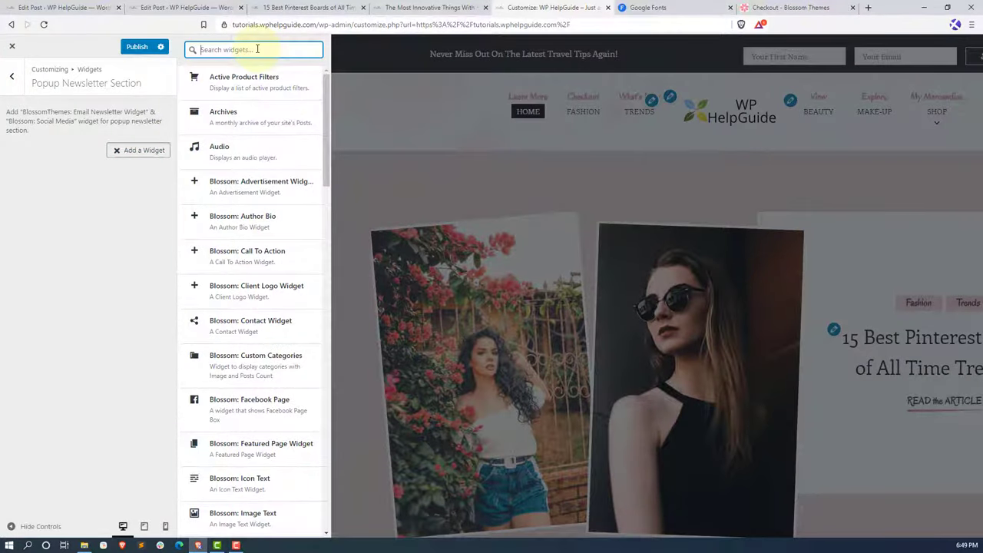
pyautogui.write('email newsletter')
pyautogui.click(255, 86)
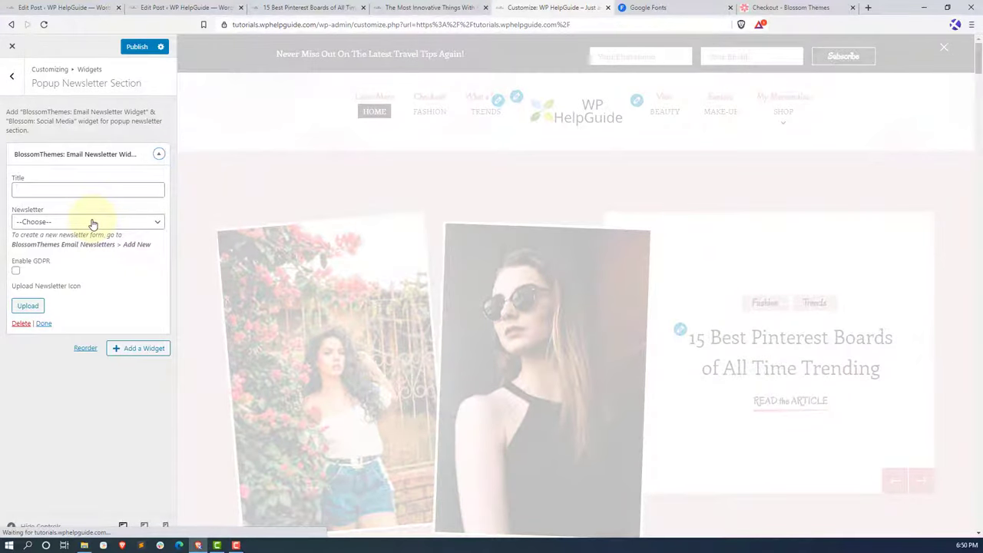
pyautogui.click(121, 225)
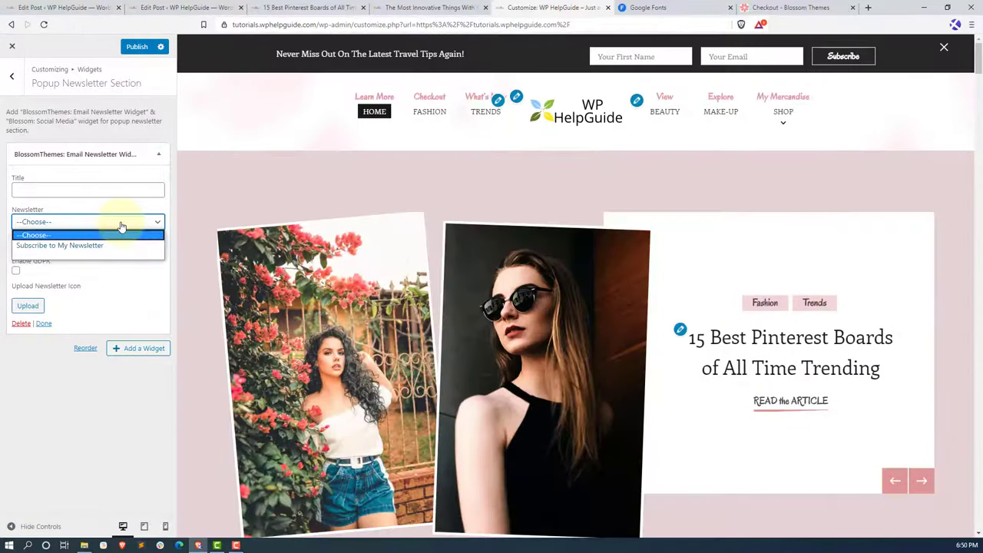
pyautogui.click(81, 246)
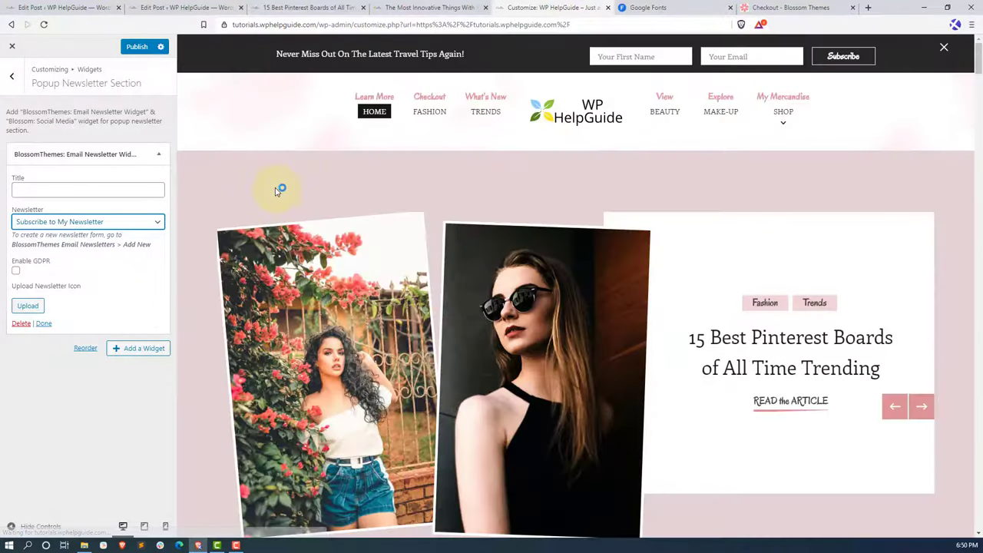
# - Preview the popup newsletter and publish the Customizer changes
pyautogui.scroll(-2, 285, 244)
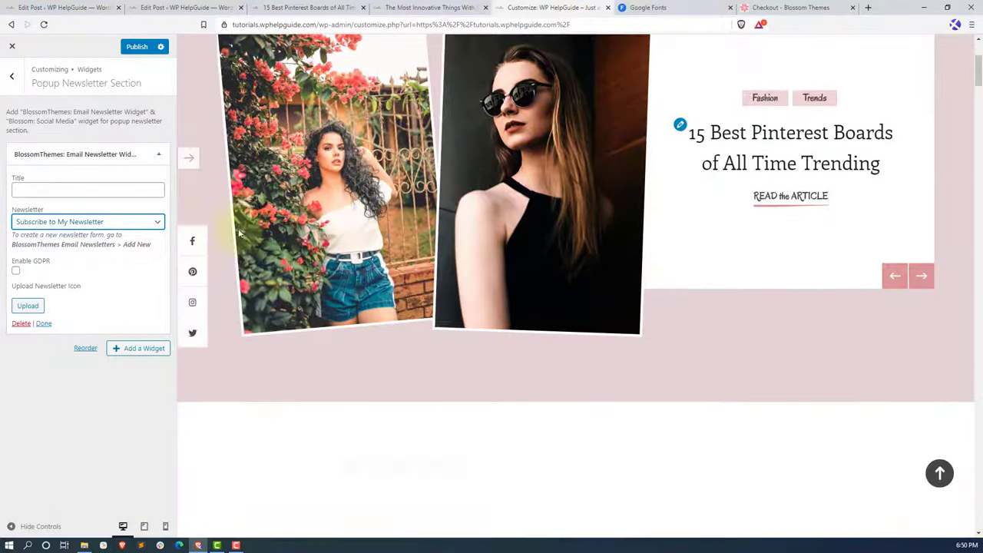
pyautogui.click(191, 160)
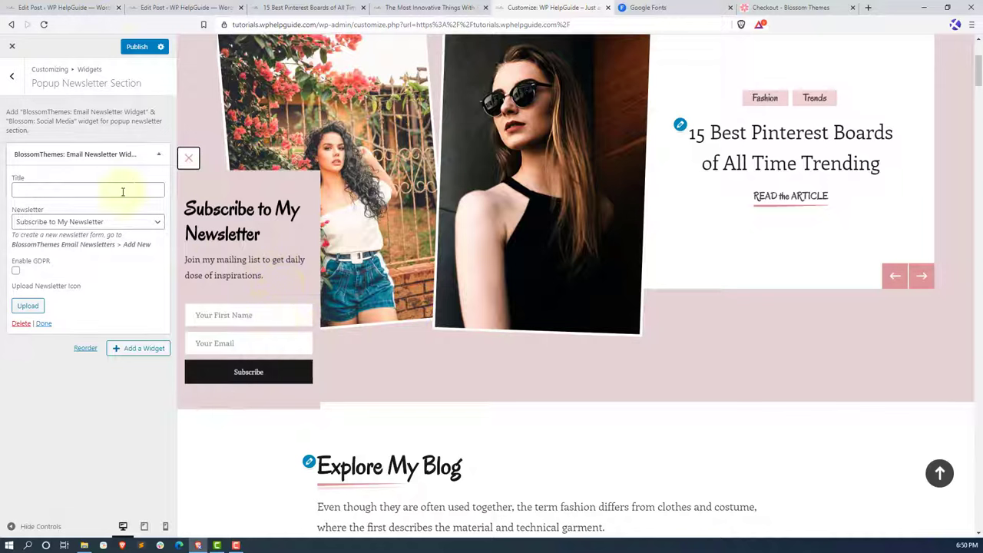
pyautogui.click(136, 47)
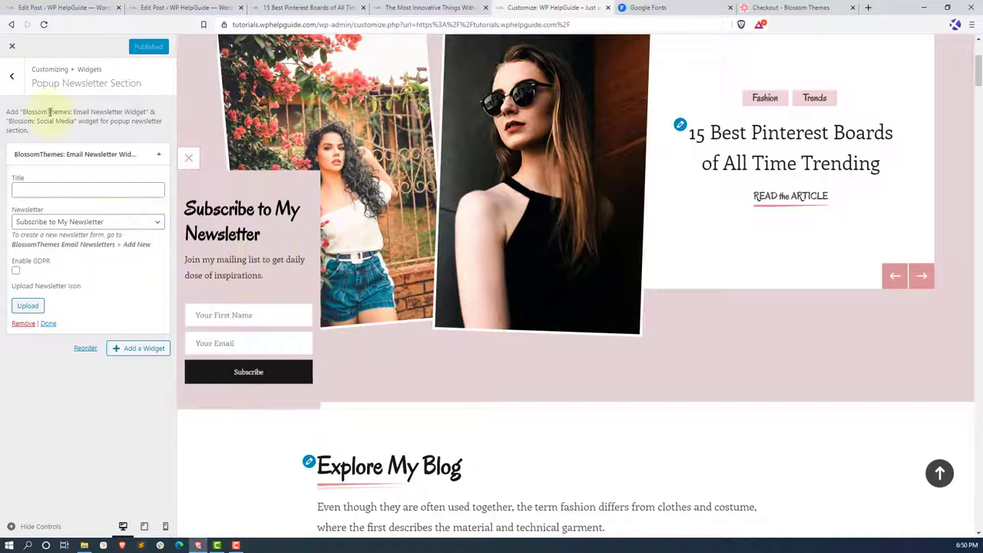
pyautogui.click(12, 78)
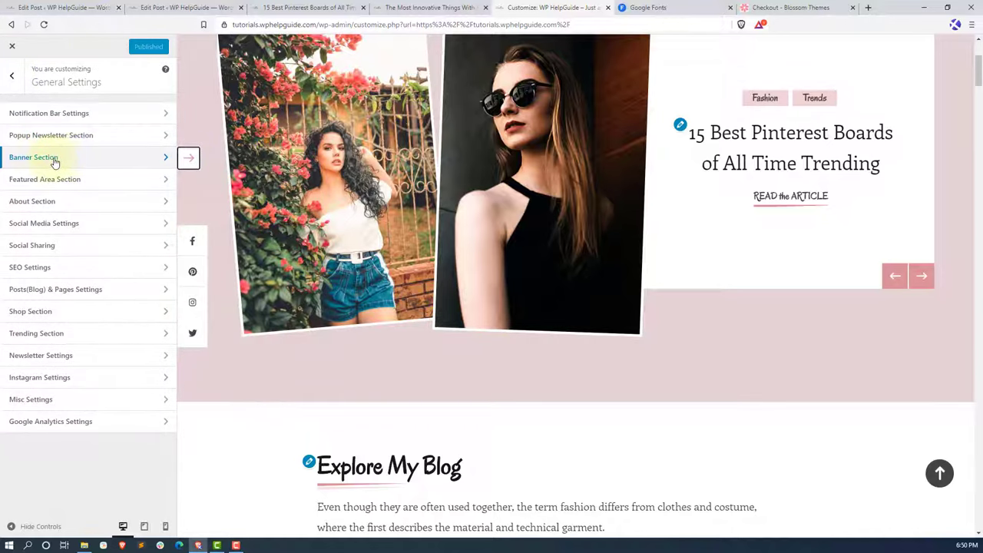
# - Set the Banner Options banner type to Static/Video Newsletter Banner
pyautogui.click(80, 160)
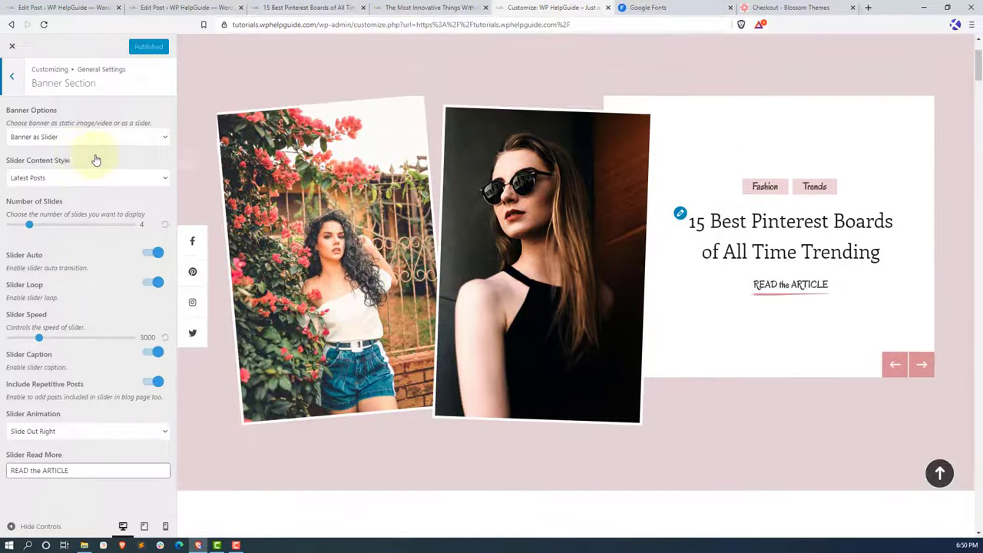
pyautogui.click(163, 142)
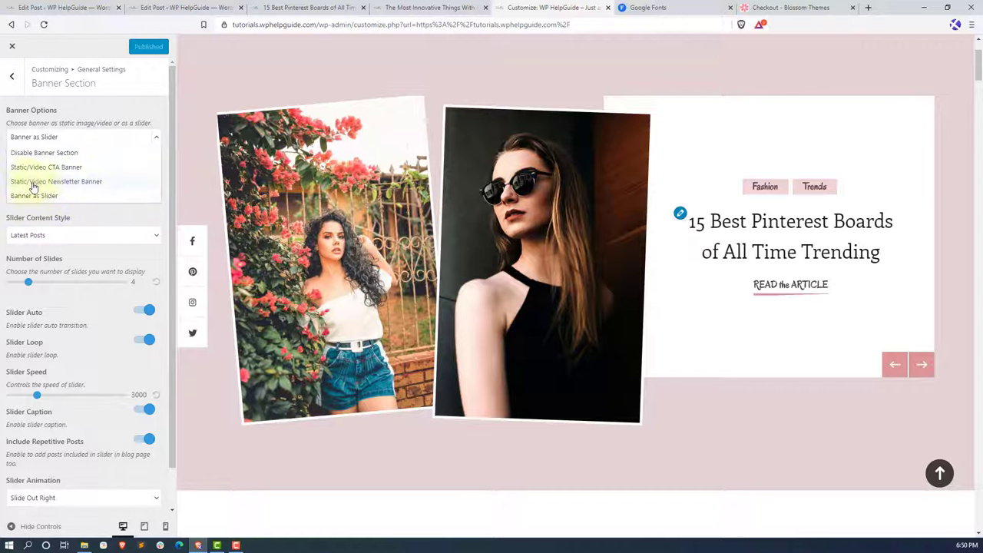
pyautogui.click(95, 183)
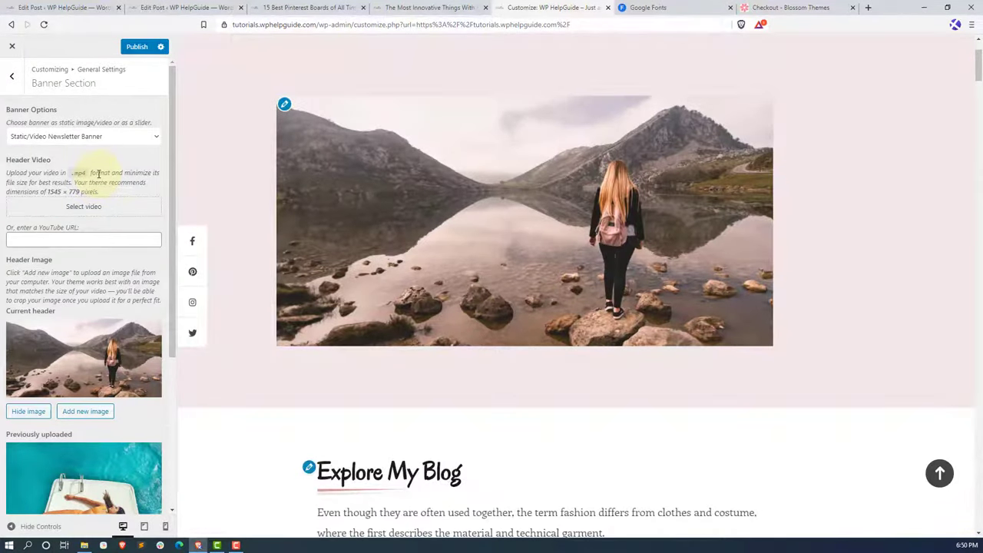
pyautogui.scroll(-3, 98, 265)
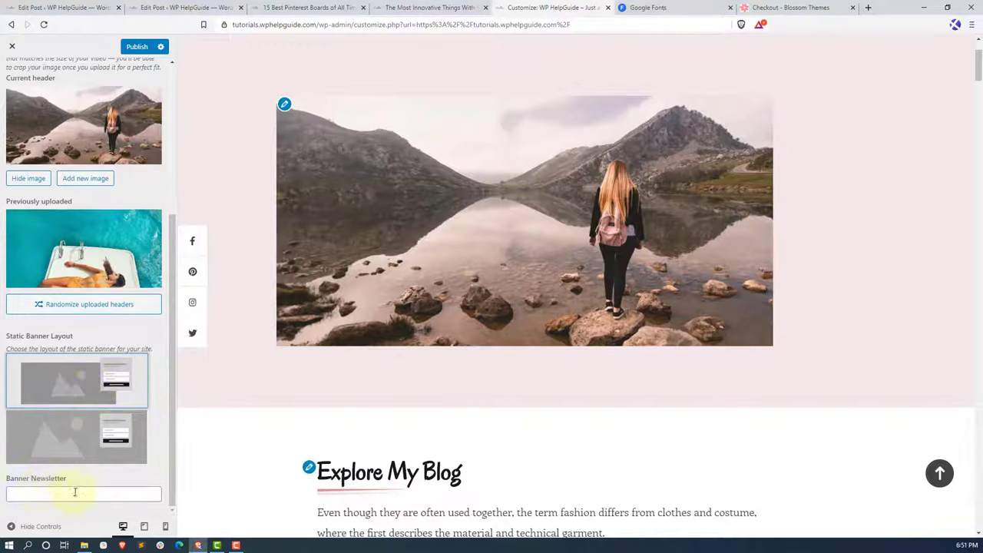
pyautogui.click(69, 8)
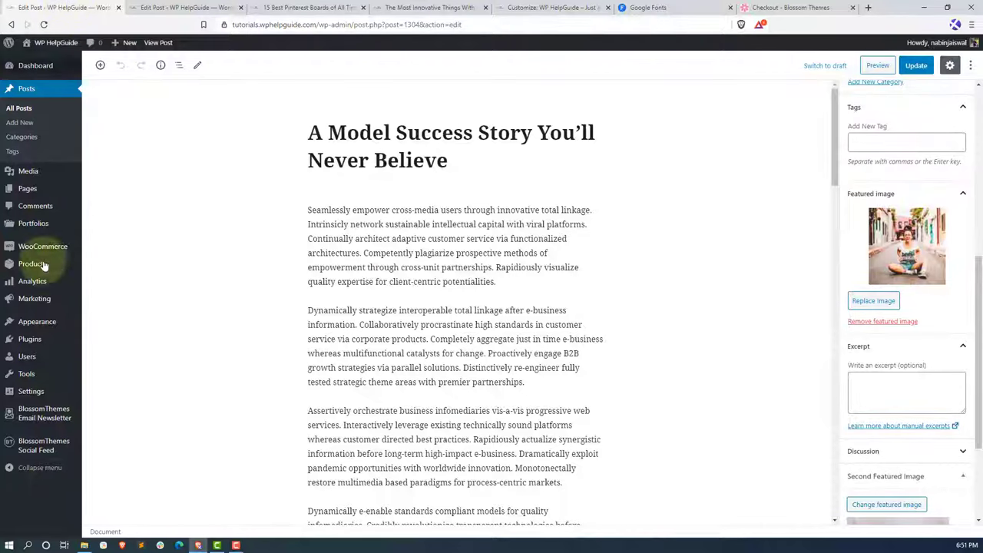
# - Copy the Subscribe to My Newsletter shortcode [BTEN id="1375"] for the Banner Newsletter field
pyautogui.click(44, 415)
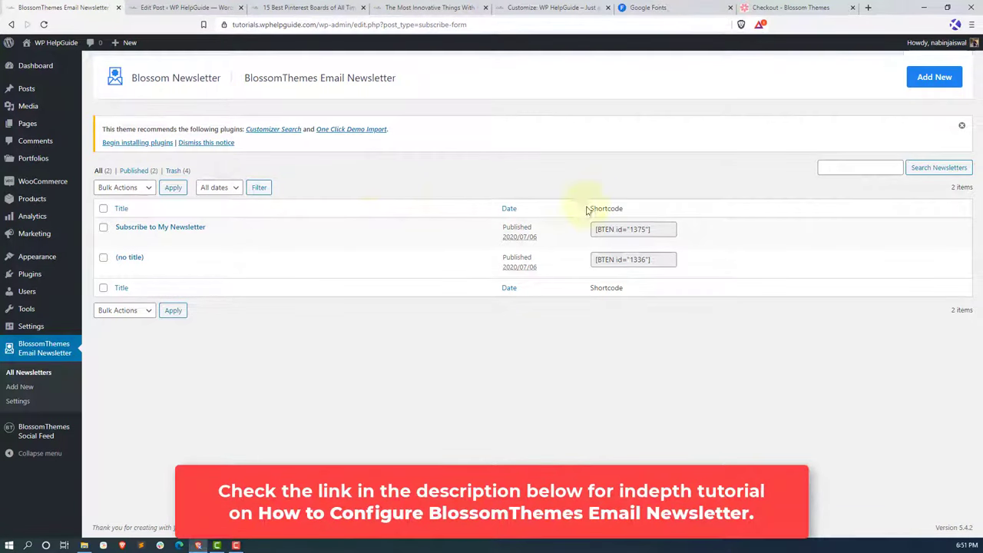
pyautogui.click(615, 230)
pyautogui.rightClick(619, 233)
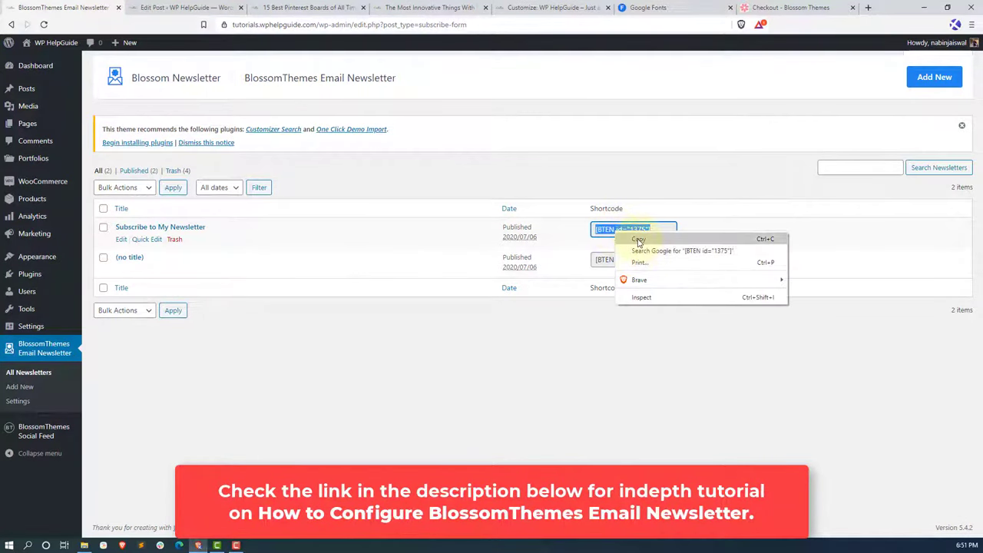
pyautogui.click(639, 240)
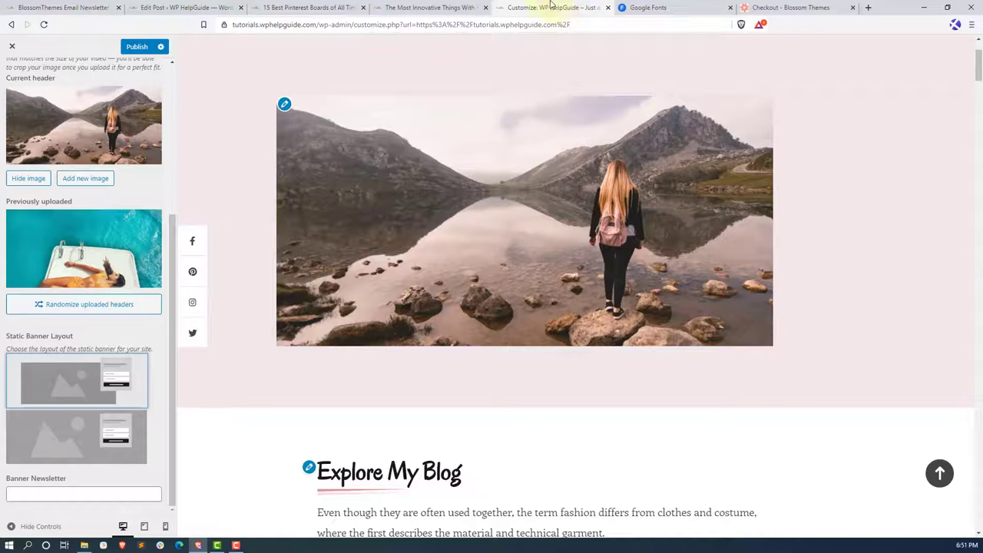
pyautogui.click(551, 8)
pyautogui.rightClick(84, 489)
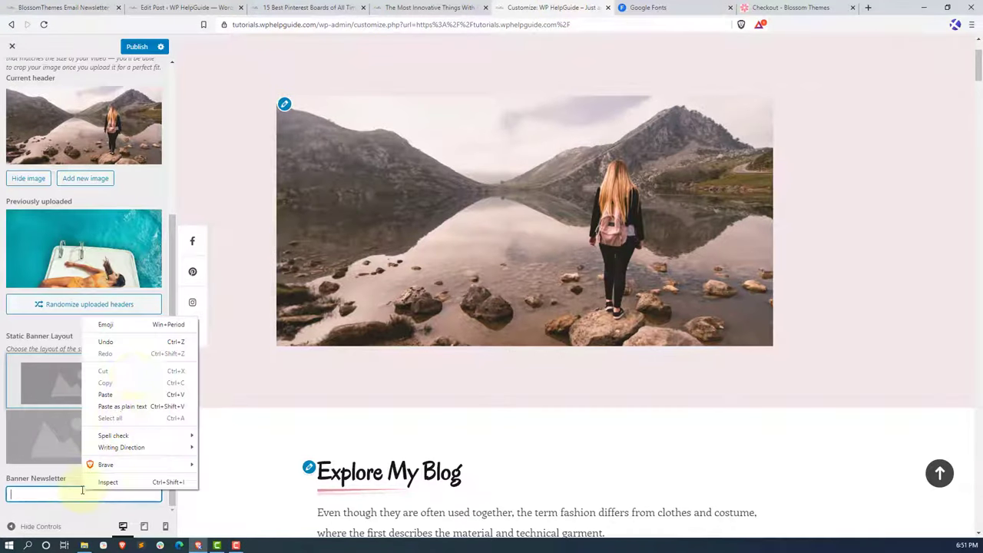
# - Paste the [BTEN id="1375"] shortcode into Banner Newsletter and try both Static Banner Layouts
pyautogui.click(121, 394)
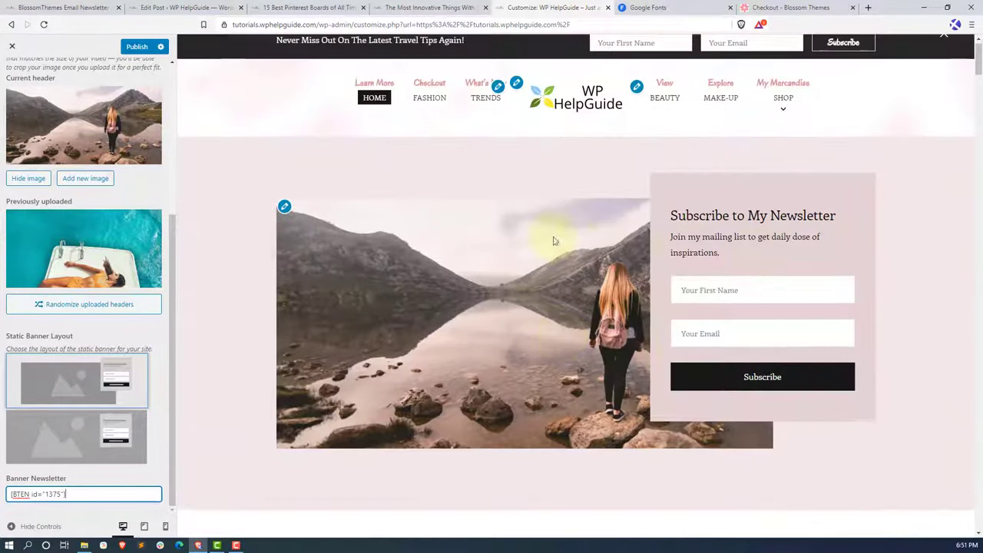
pyautogui.click(88, 440)
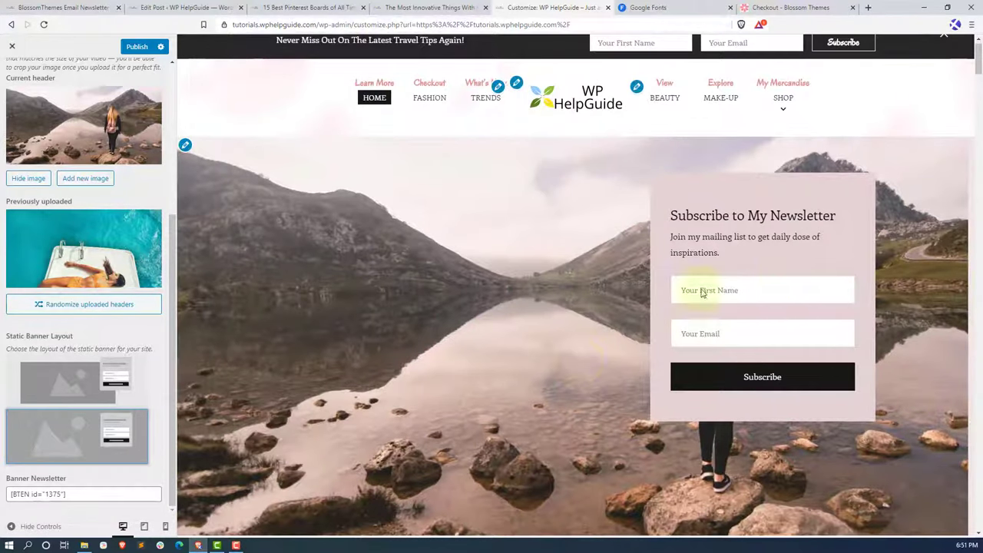
pyautogui.scroll(-2, 611, 251)
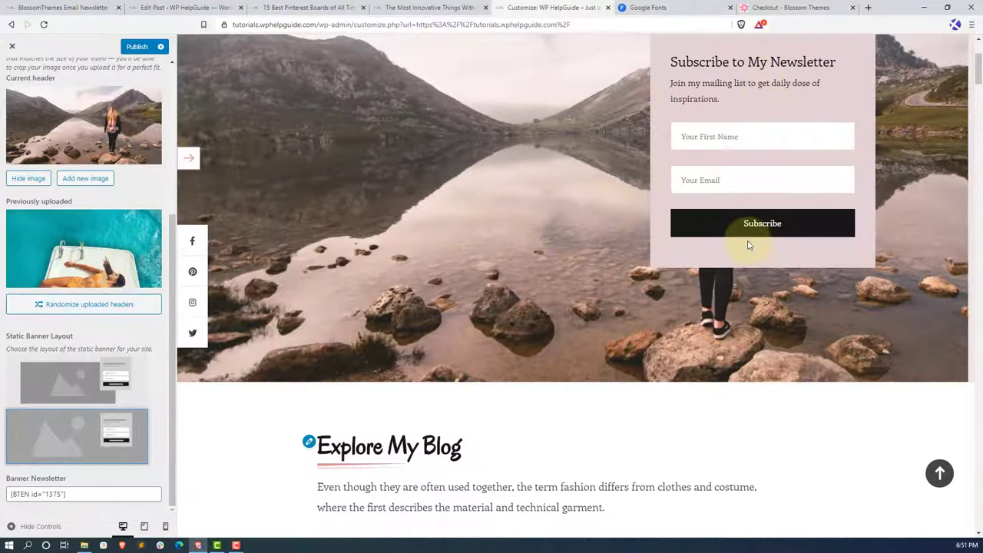
pyautogui.click(80, 383)
# - Set Banner Options back to Banner as Slider
pyautogui.scroll(3, 132, 201)
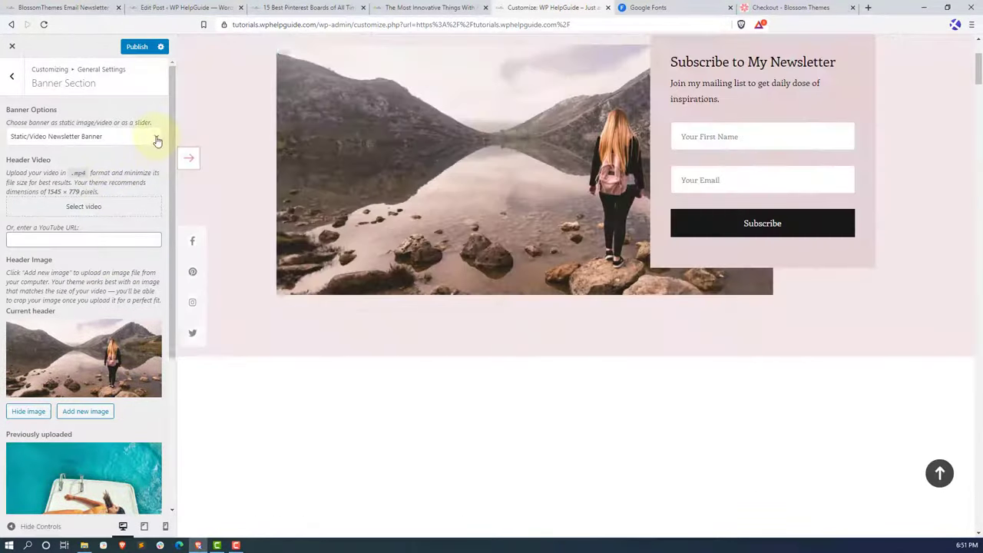
pyautogui.click(158, 140)
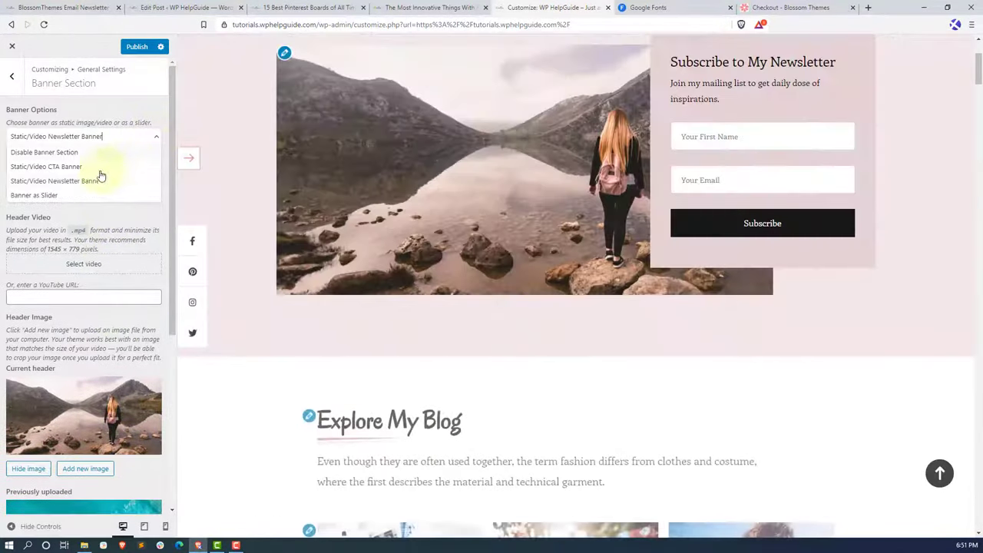
pyautogui.click(58, 197)
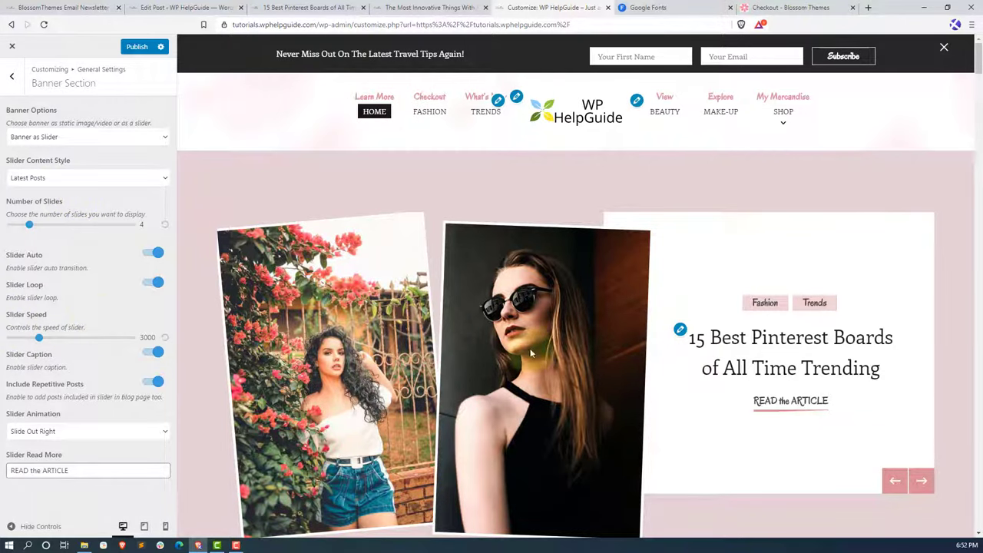
# - Set Slider Animation to Slide and Slider Speed to 6000, then publish
pyautogui.click(74, 434)
pyautogui.press('BackSpace')
pyautogui.press('BackSpace')
pyautogui.press('BackSpace')
pyautogui.press('BackSpace')
pyautogui.press('BackSpace')
pyautogui.press('BackSpace')
pyautogui.press('BackSpace')
pyautogui.press('BackSpace')
pyautogui.press('BackSpace')
pyautogui.press('BackSpace')
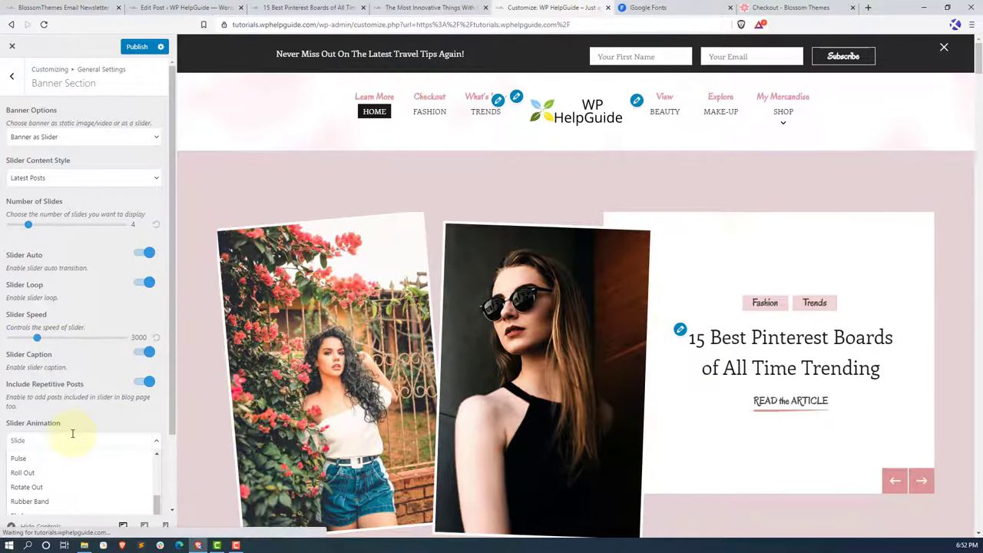
pyautogui.click(97, 420)
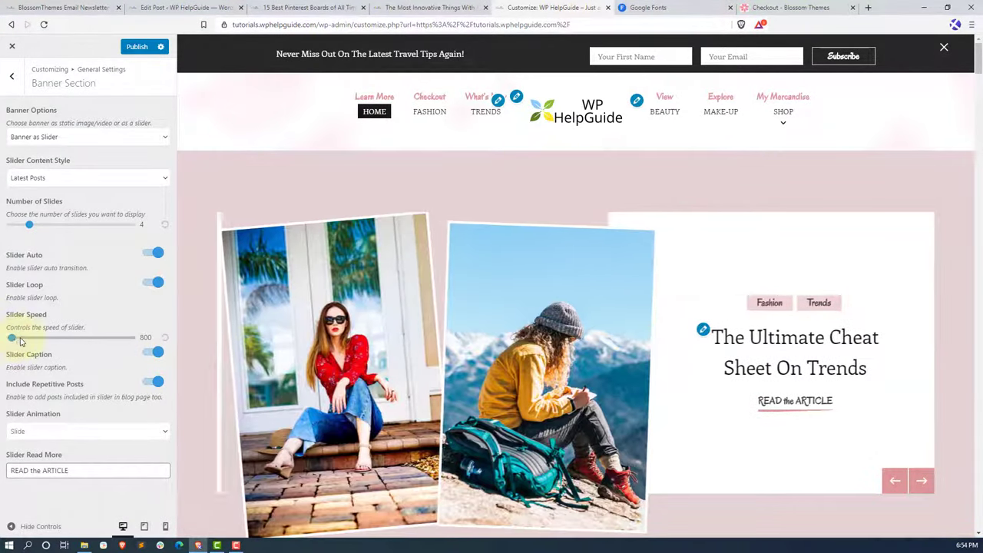
pyautogui.moveTo(21, 340); pyautogui.dragTo(78, 346)
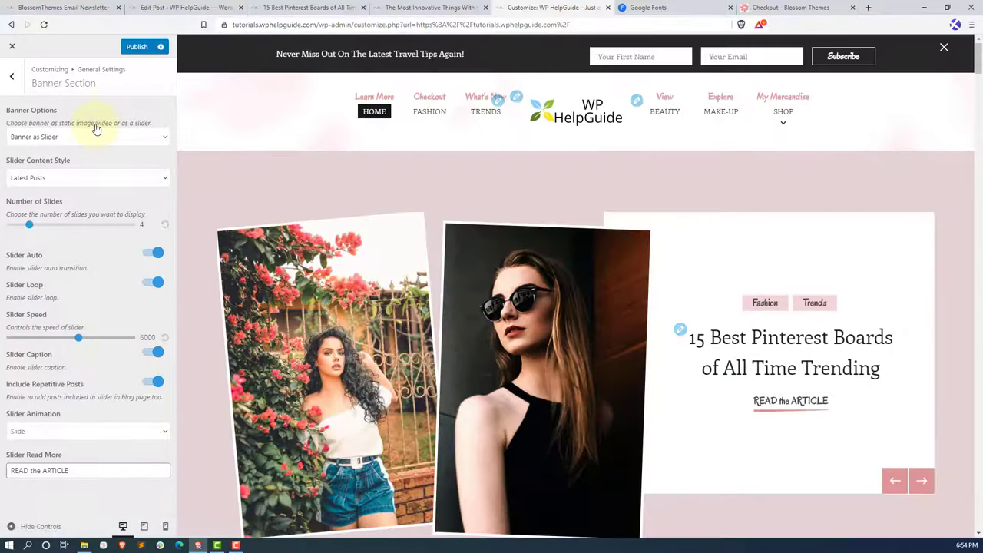
pyautogui.click(135, 49)
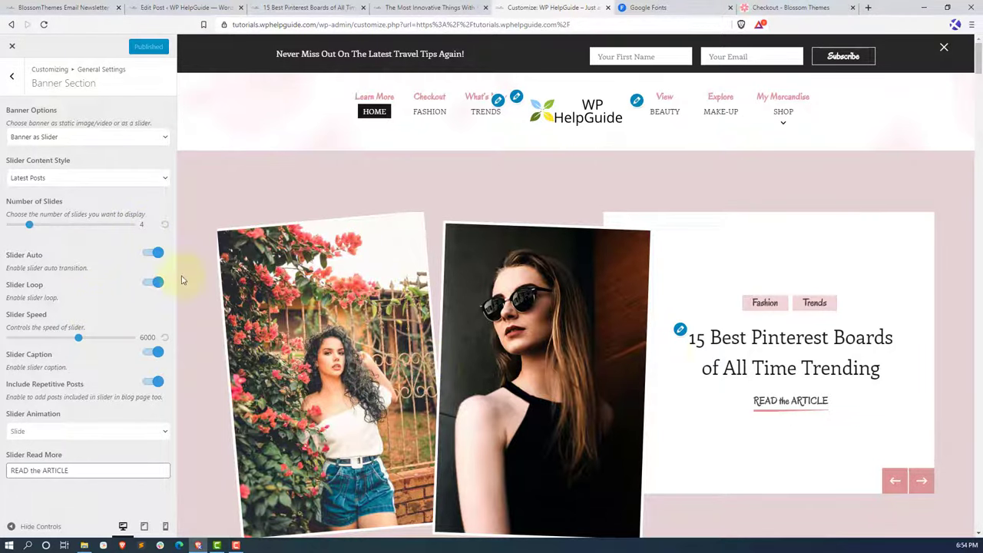
# - Try Custom slides for the slider content, adding Slide 1 and then deleting it
pyautogui.click(163, 179)
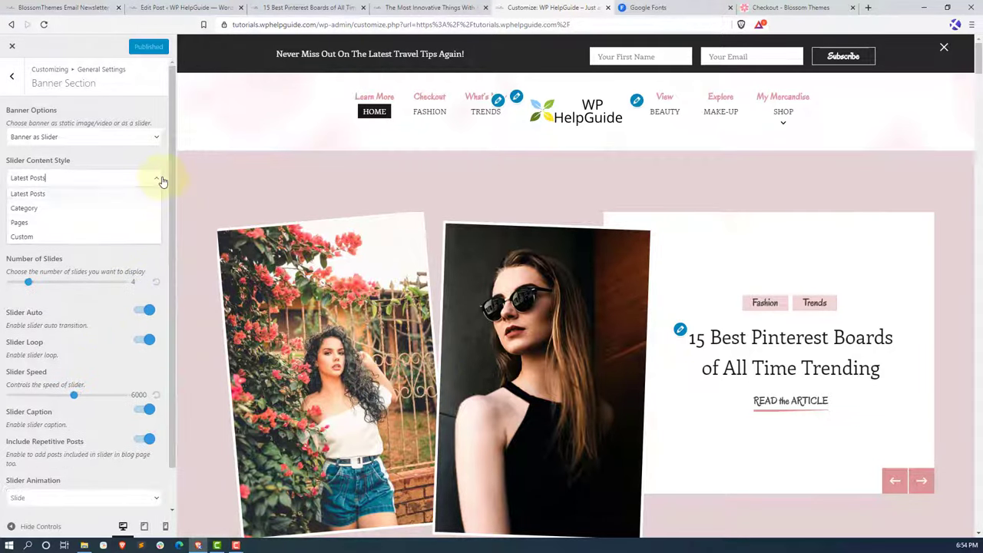
pyautogui.click(36, 238)
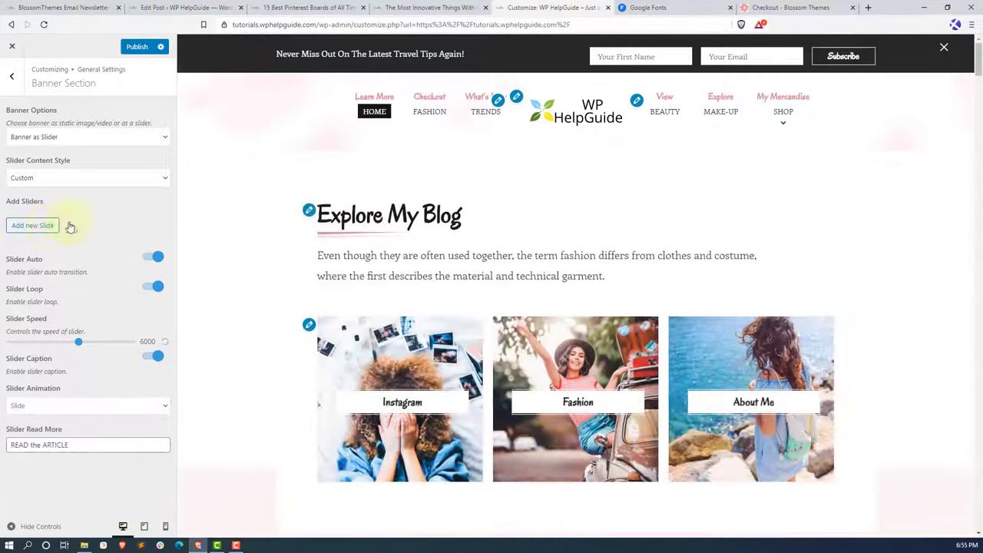
pyautogui.click(32, 226)
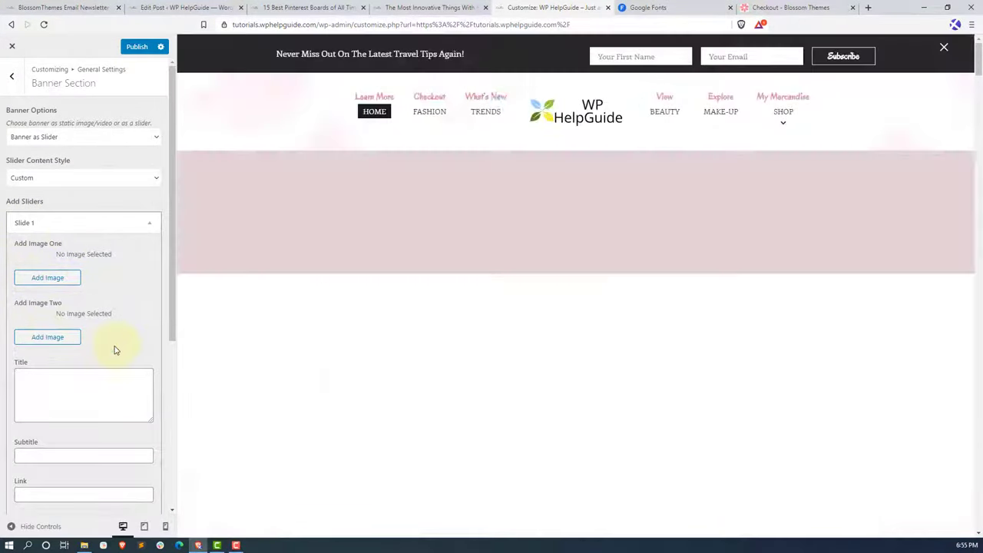
pyautogui.scroll(-2, 107, 338)
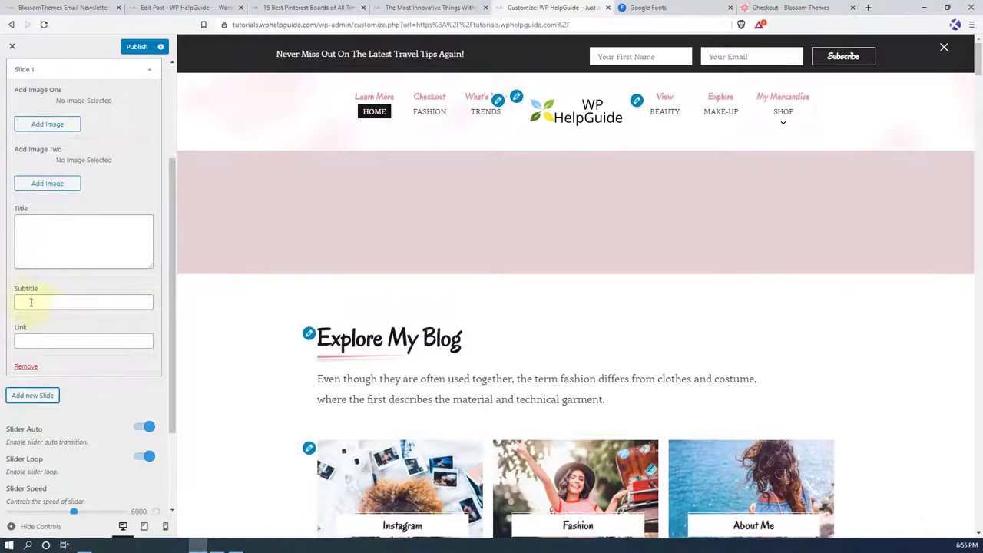
pyautogui.scroll(2, 105, 223)
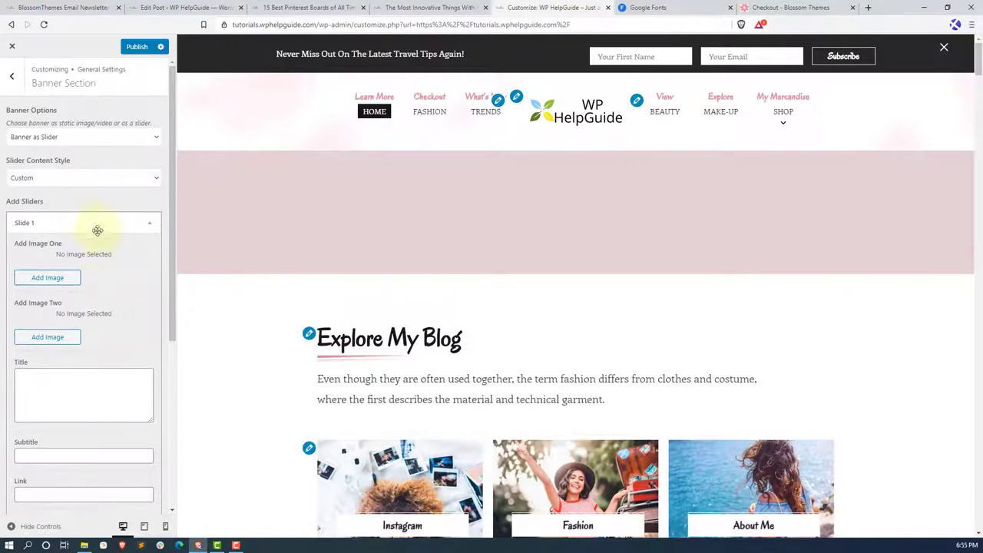
pyautogui.click(150, 223)
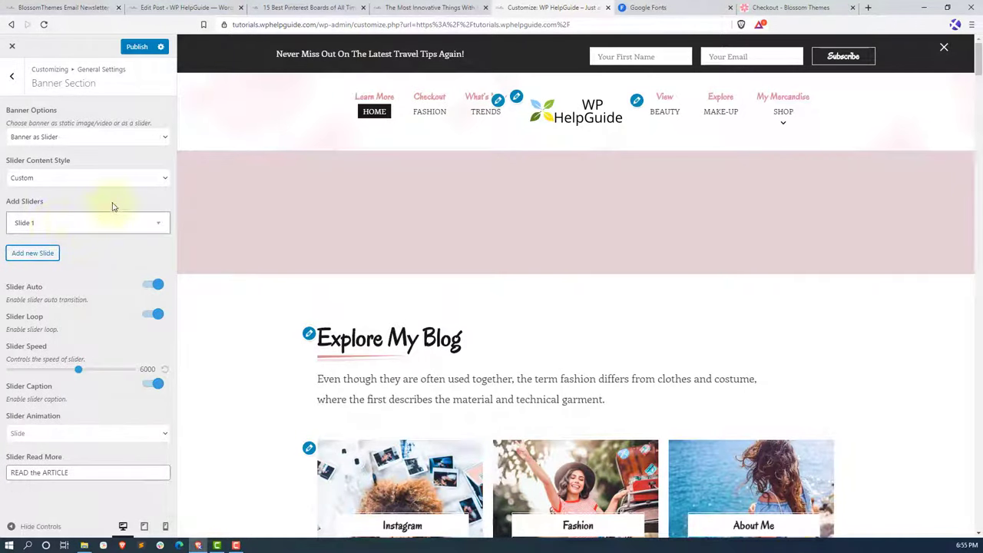
pyautogui.click(133, 224)
pyautogui.scroll(-3, 29, 334)
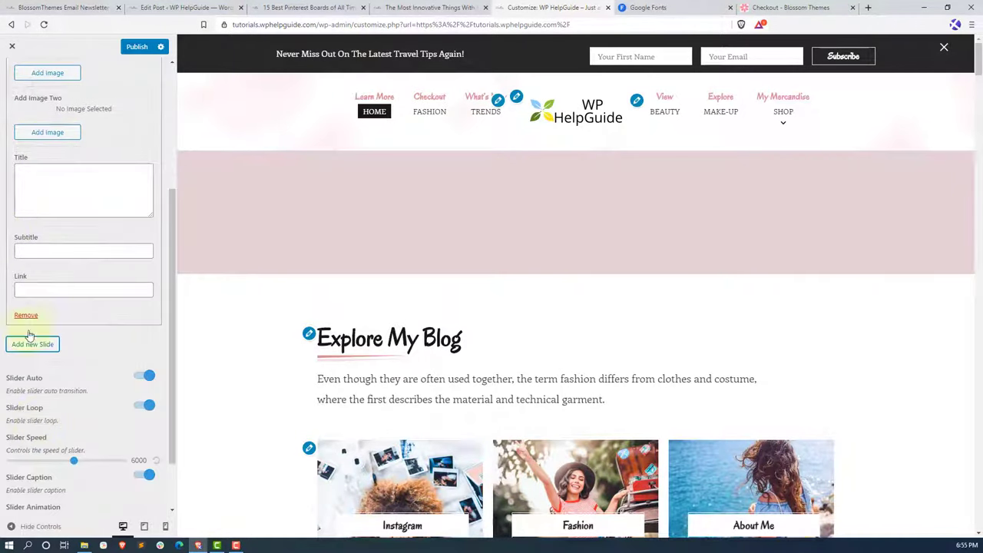
pyautogui.click(27, 316)
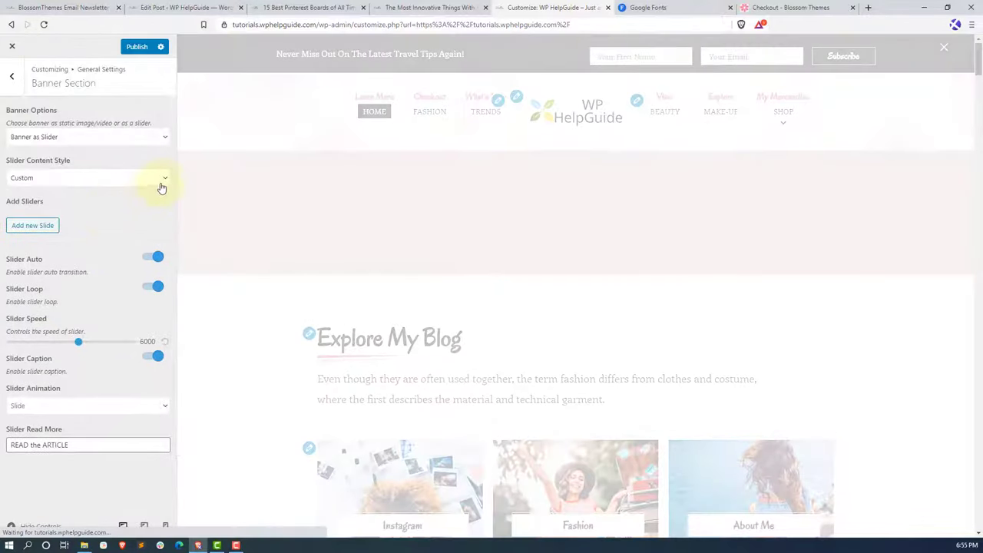
# - Revert slider content to Latest Posts, publish, and return to General Settings
pyautogui.click(161, 185)
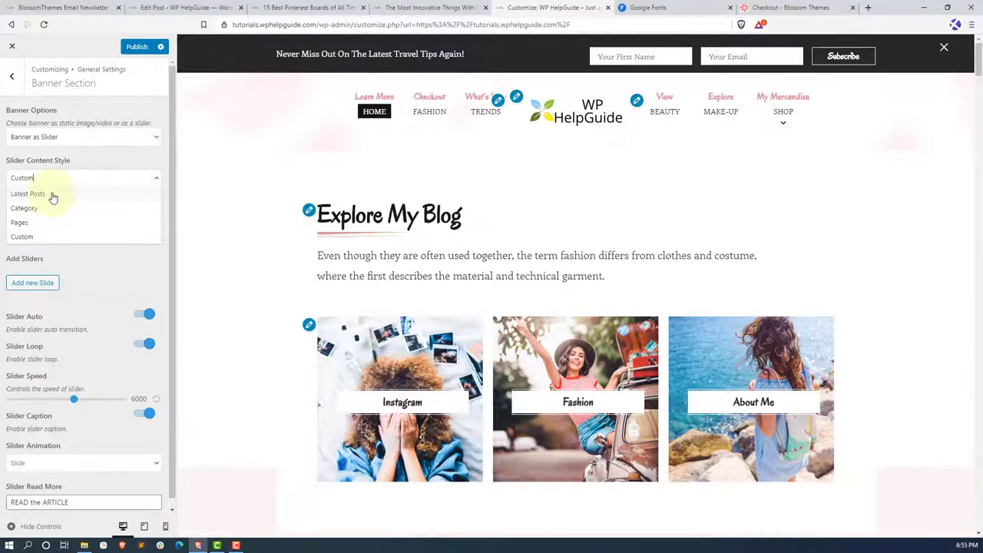
pyautogui.click(52, 195)
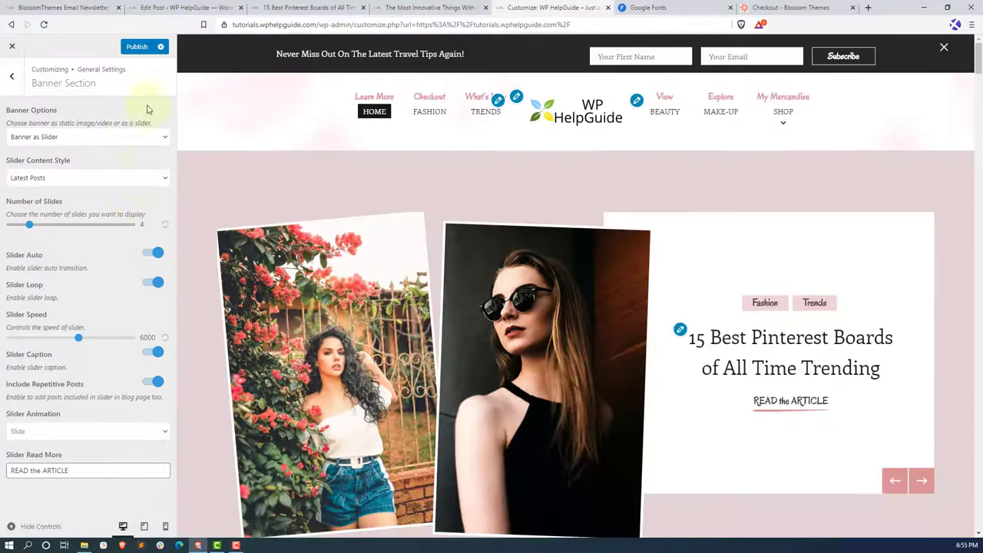
pyautogui.click(137, 48)
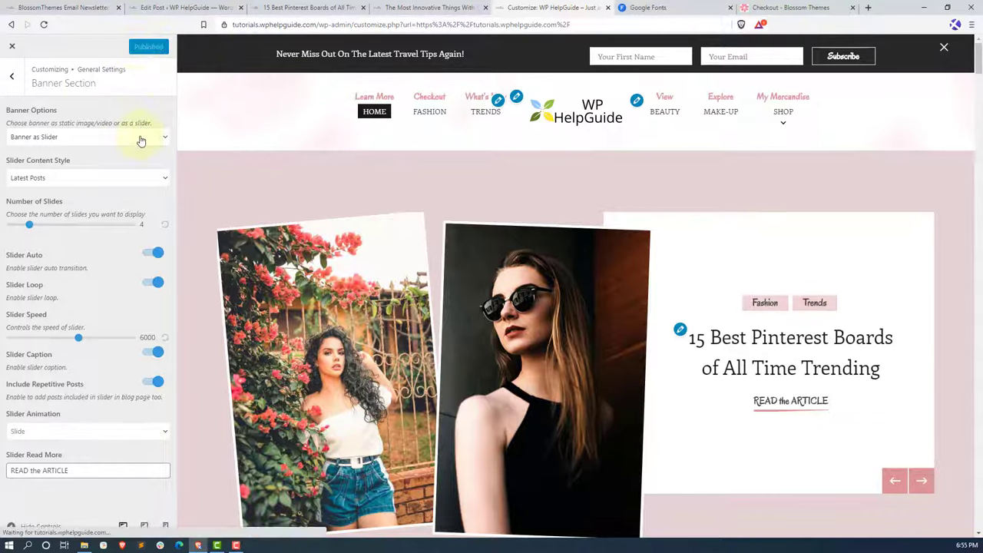
pyautogui.click(14, 79)
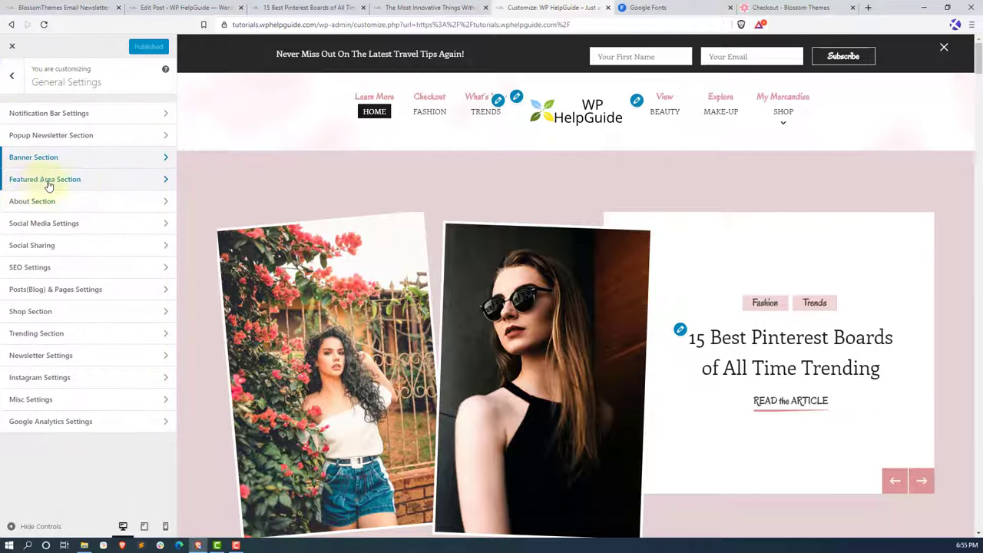
# - In the Featured Area Section, expand Blossom: Image Text and add a new image entry
pyautogui.click(101, 182)
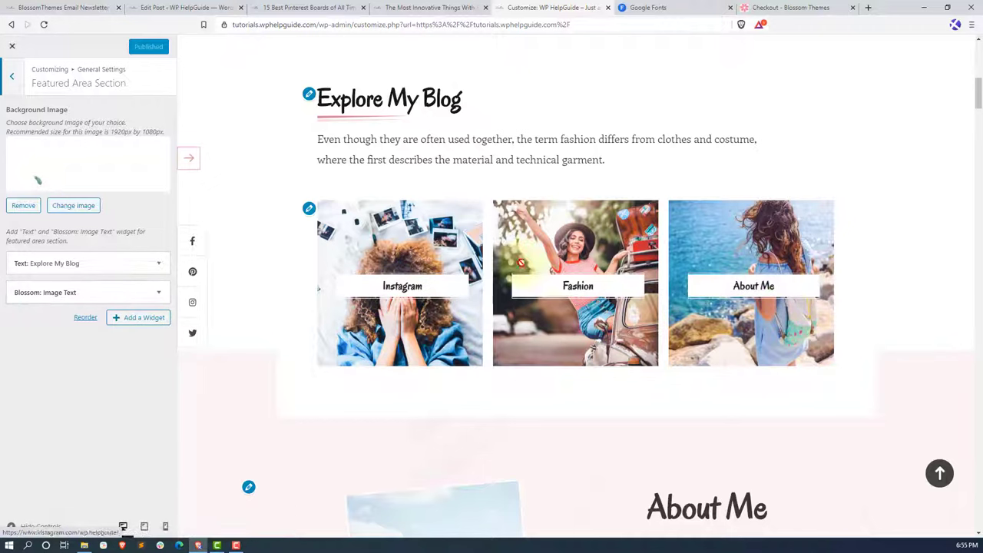
pyautogui.click(156, 292)
pyautogui.scroll(-10, 46, 320)
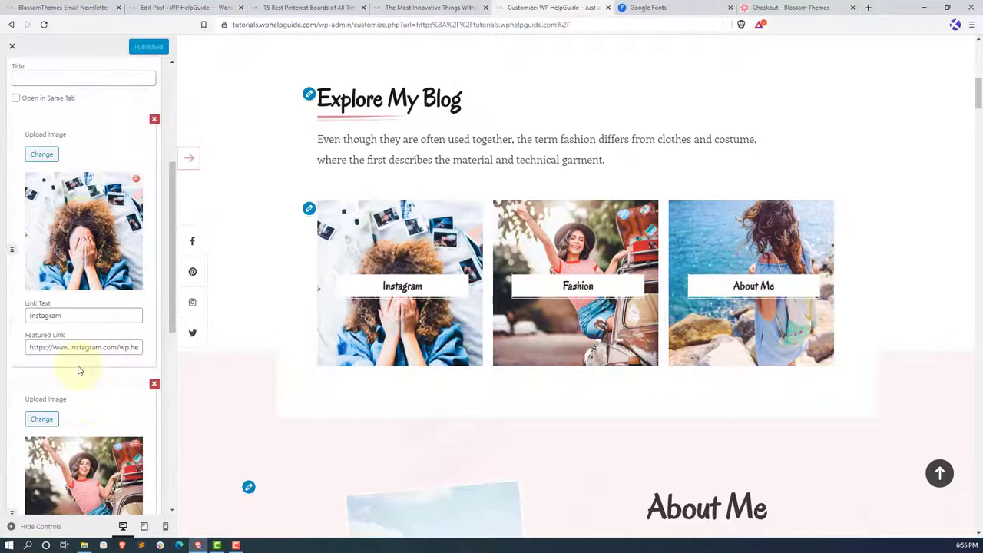
pyautogui.click(54, 453)
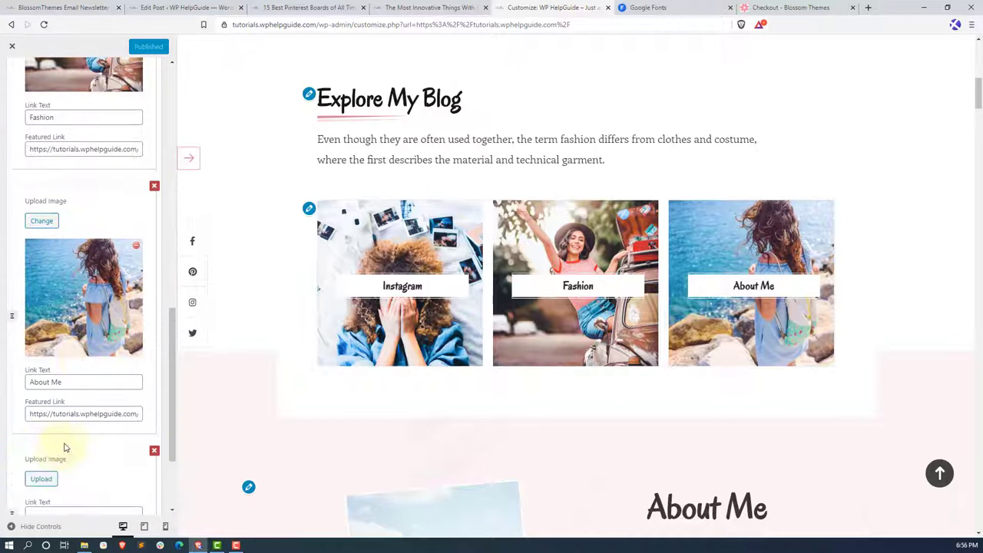
pyautogui.scroll(-3, 77, 415)
# - Give the new entry the beach photo and link text 'Travel'
pyautogui.click(42, 348)
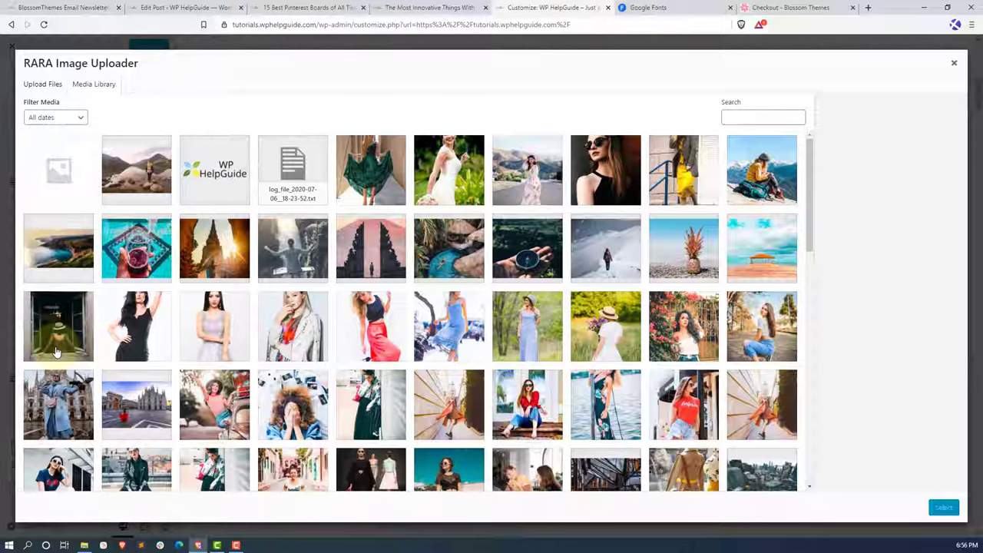
pyautogui.scroll(-8, 560, 377)
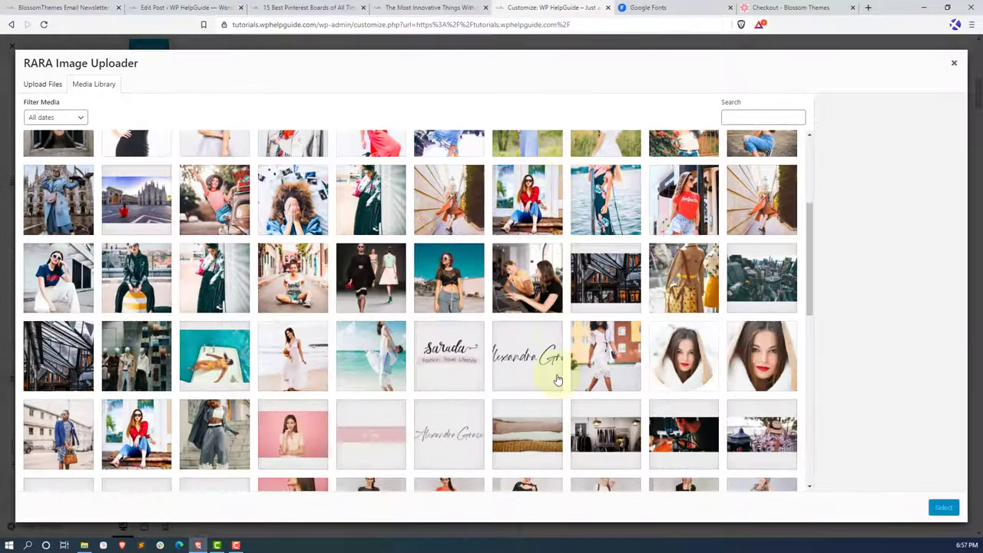
pyautogui.scroll(-2, 557, 379)
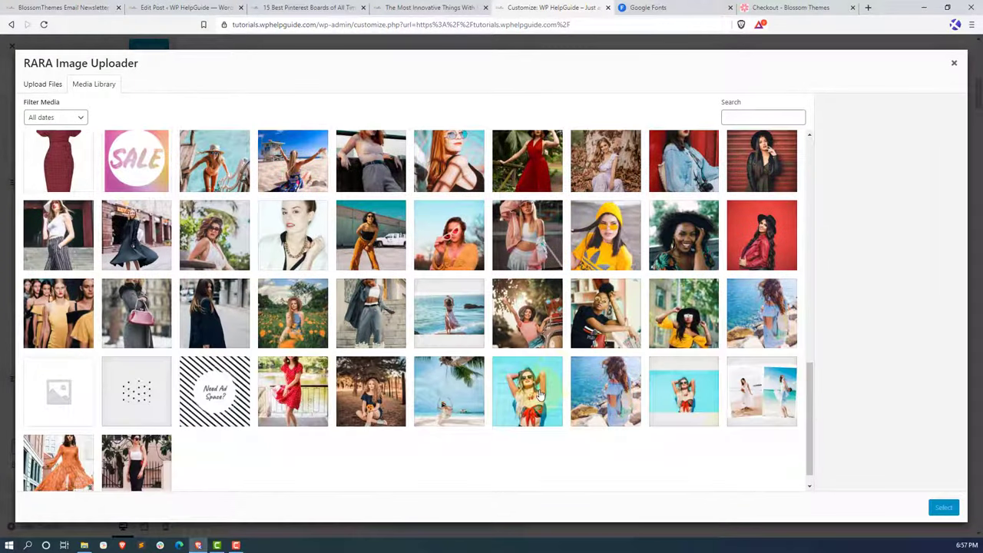
pyautogui.click(558, 379)
pyautogui.click(953, 512)
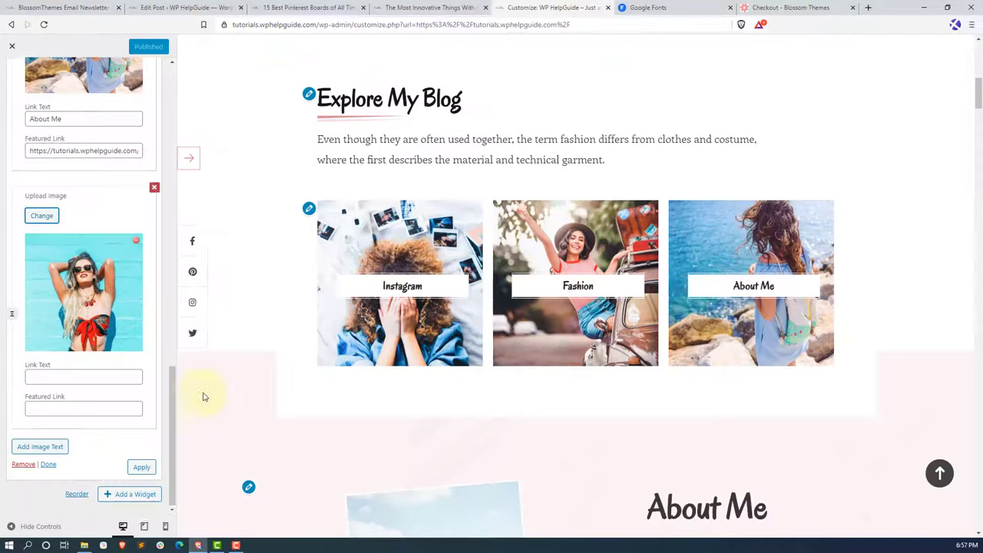
pyautogui.click(77, 378)
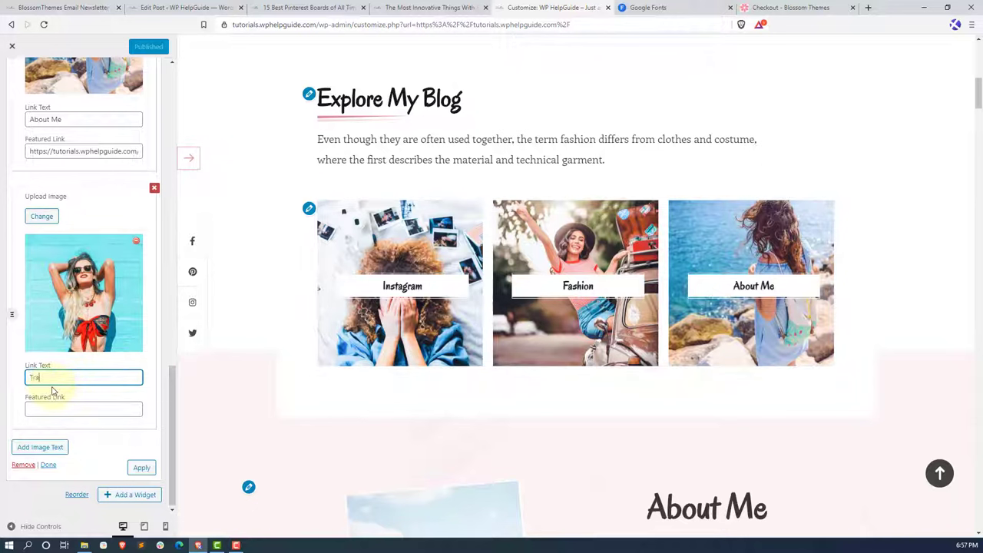
pyautogui.click(77, 408)
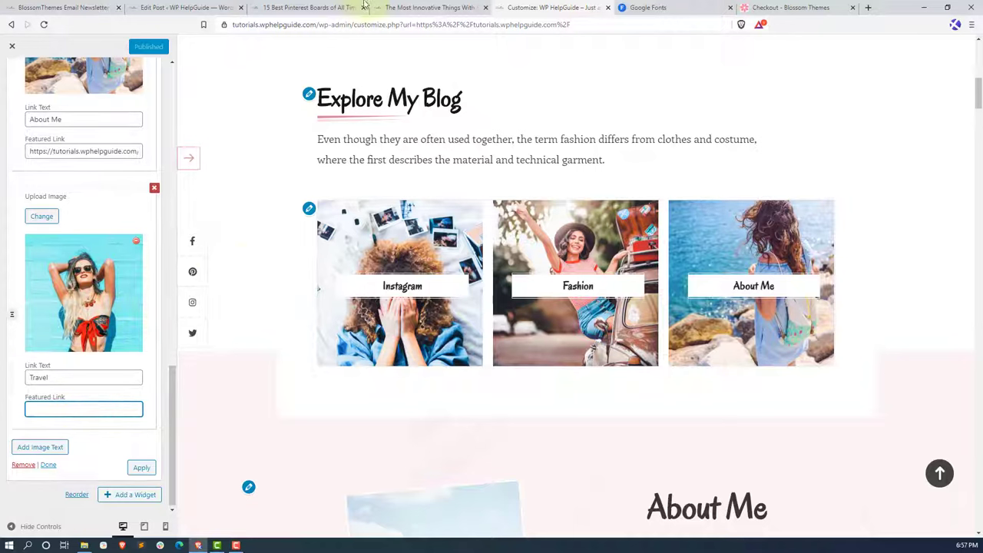
pyautogui.click(407, 8)
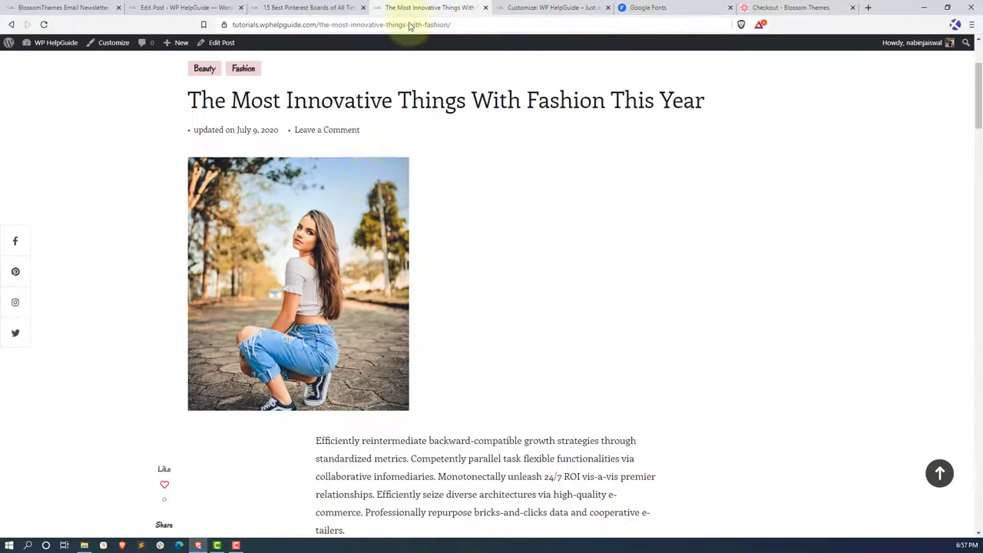
# - From the home page slider, open the Travel category page
pyautogui.click(939, 474)
pyautogui.click(482, 133)
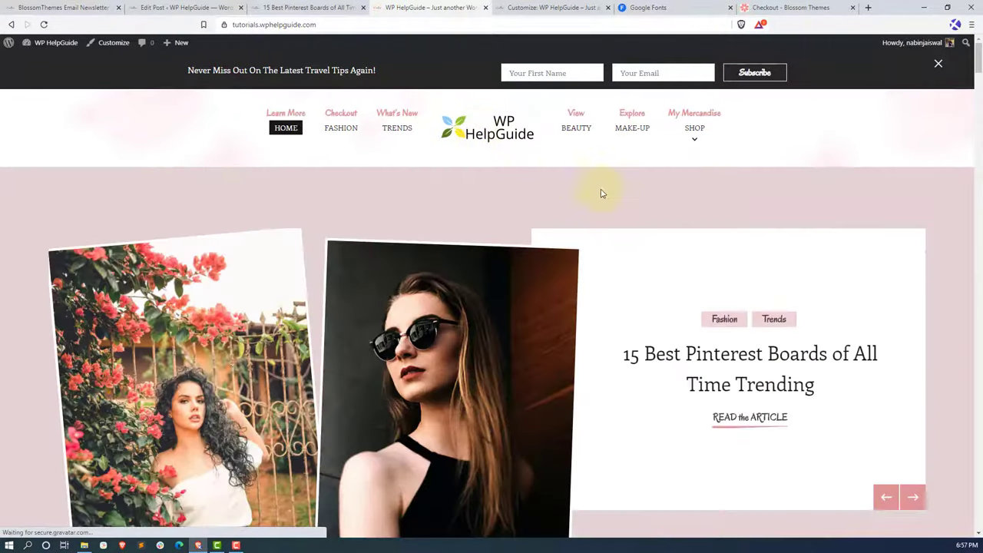
pyautogui.click(918, 500)
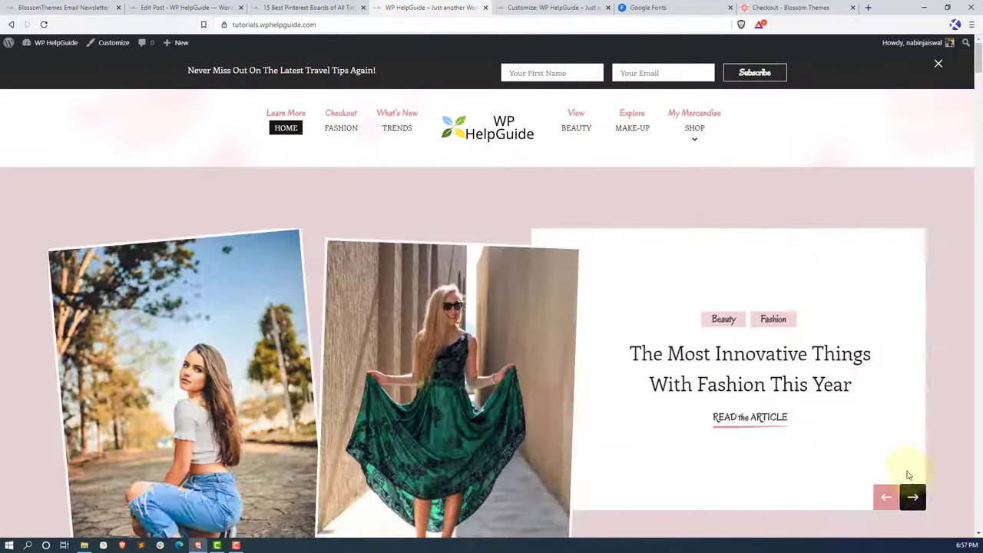
pyautogui.click(916, 498)
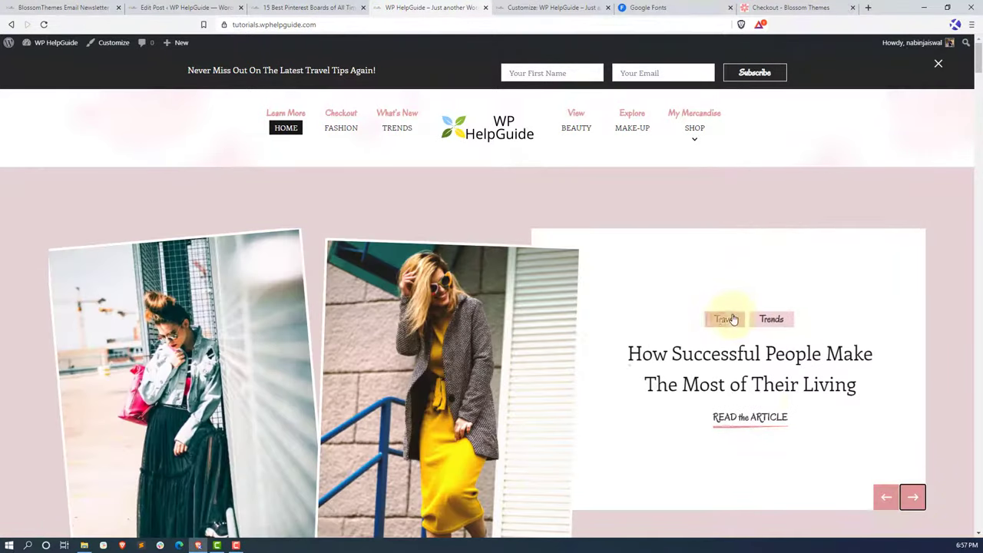
pyautogui.rightClick(722, 322)
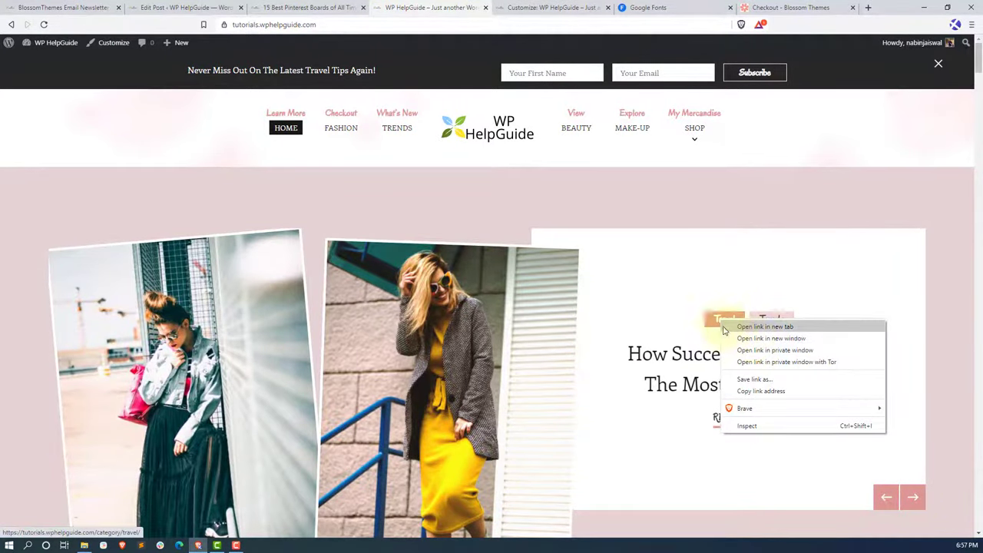
pyautogui.click(720, 322)
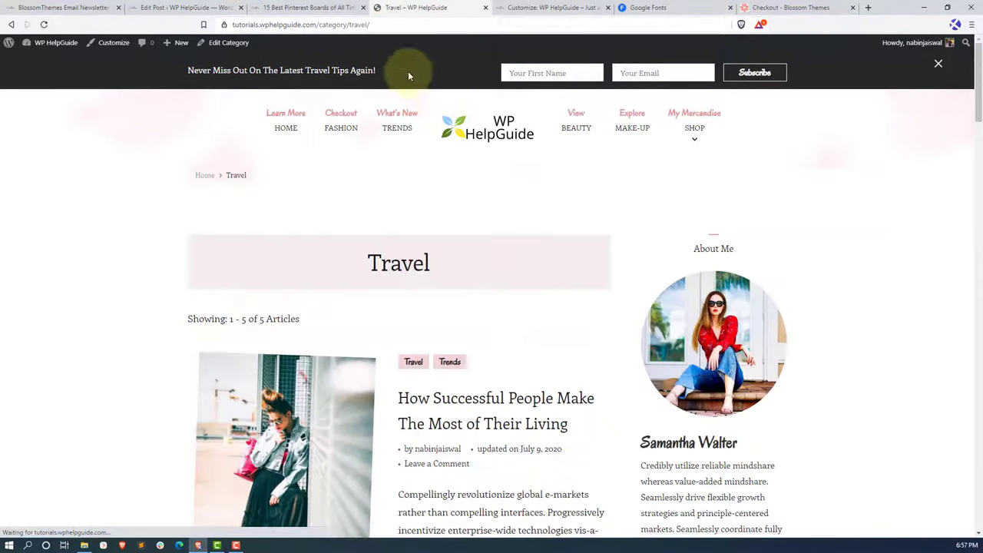
# - Copy the Travel category page URL and return to the Customizer
pyautogui.click(358, 26)
pyautogui.rightClick(357, 25)
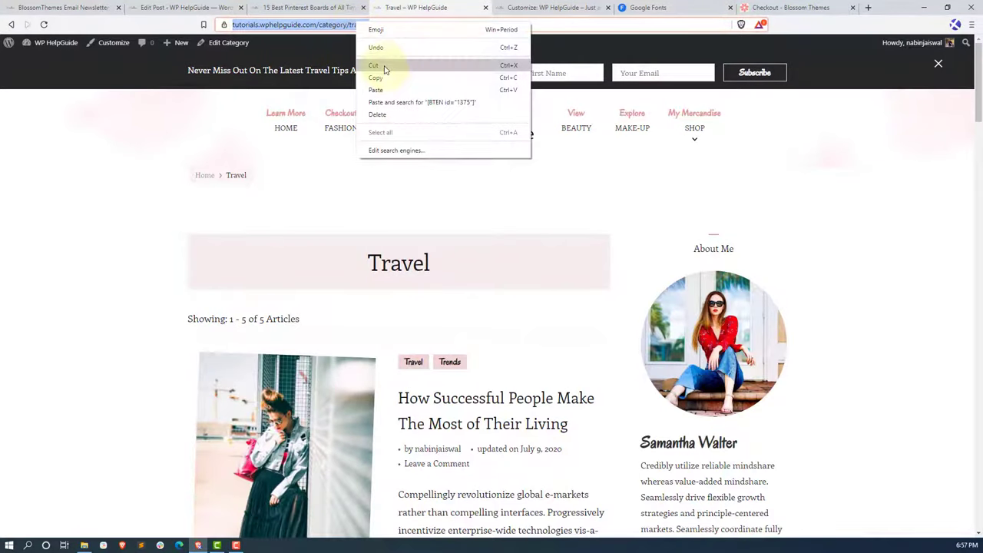
pyautogui.click(388, 75)
pyautogui.click(509, 6)
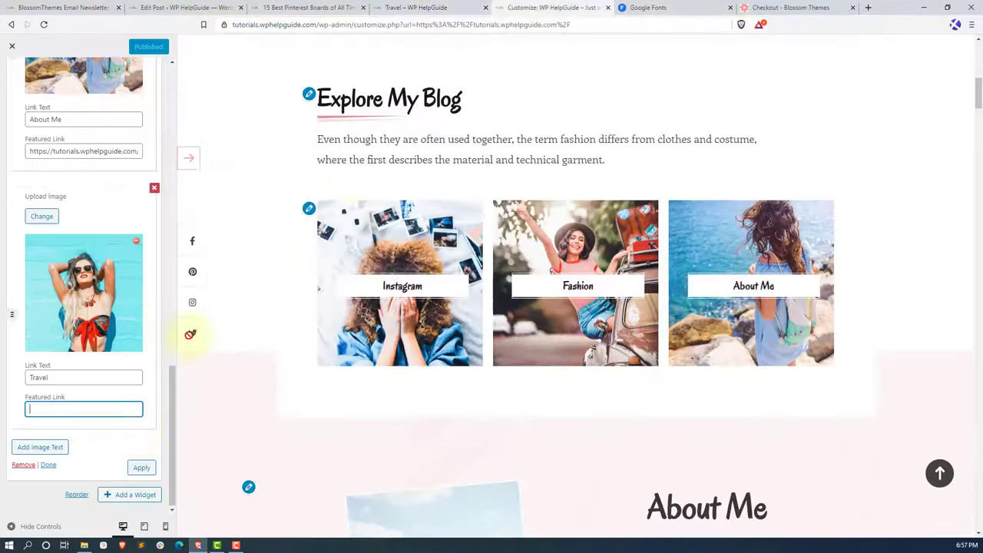
# - Paste the Travel category URL as the entry's Featured Link, apply, and publish
pyautogui.rightClick(97, 412)
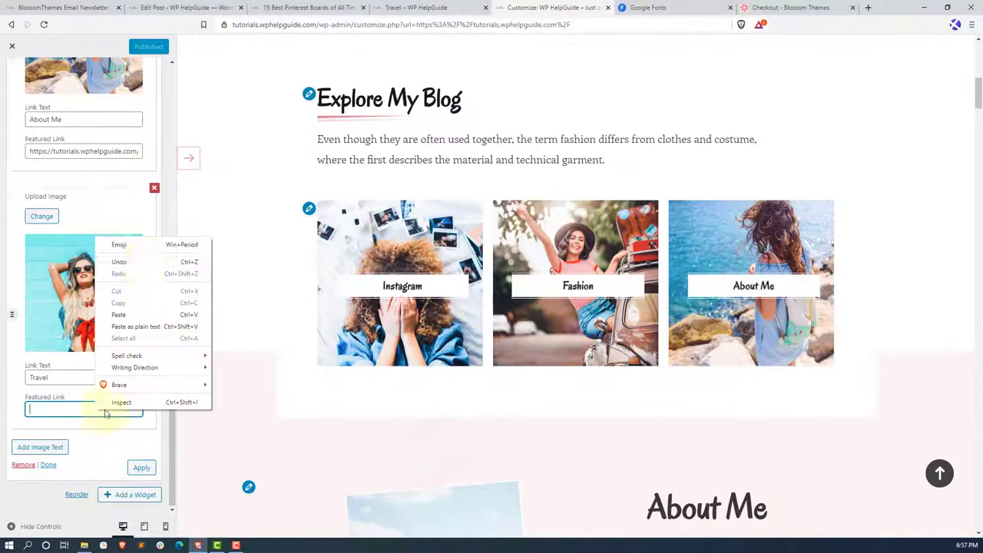
pyautogui.click(121, 315)
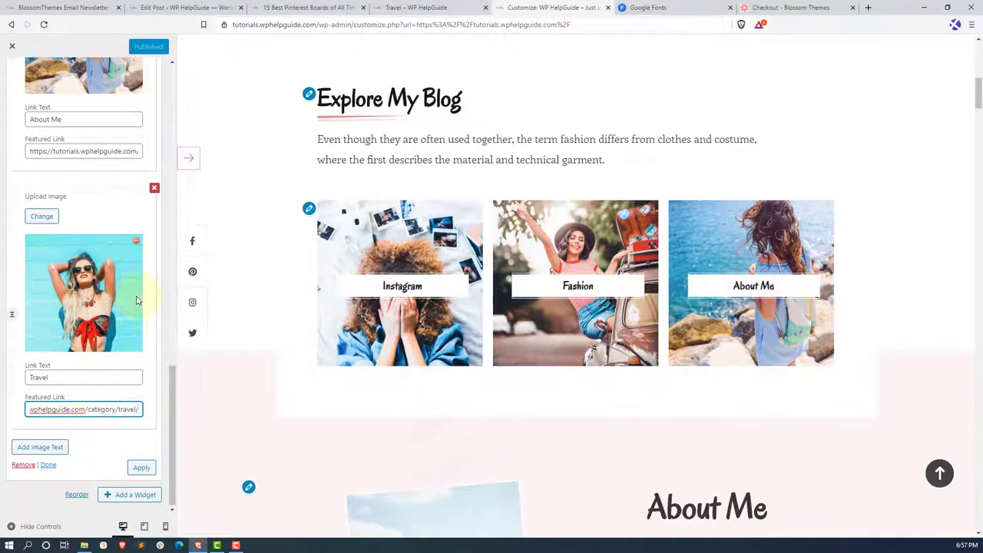
pyautogui.click(142, 470)
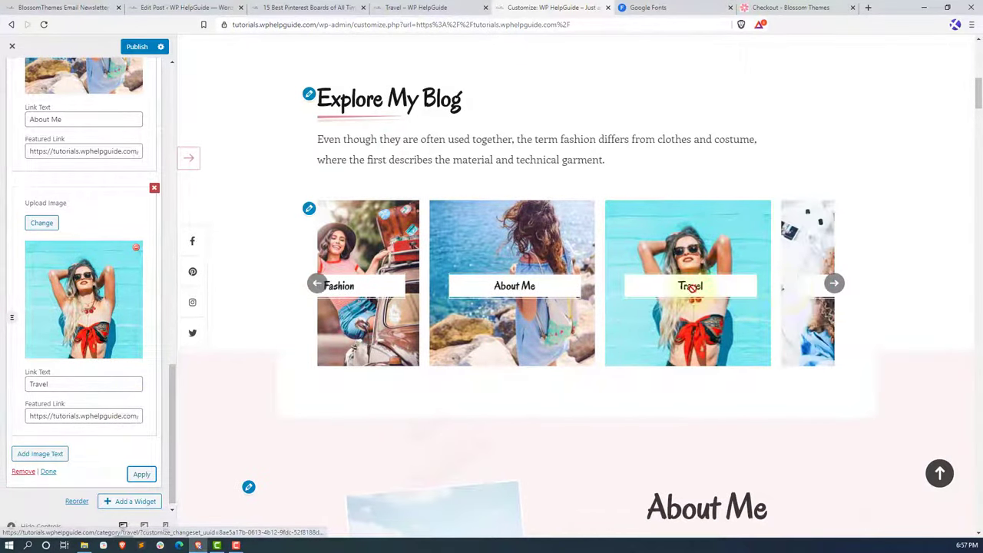
pyautogui.scroll(3, 110, 202)
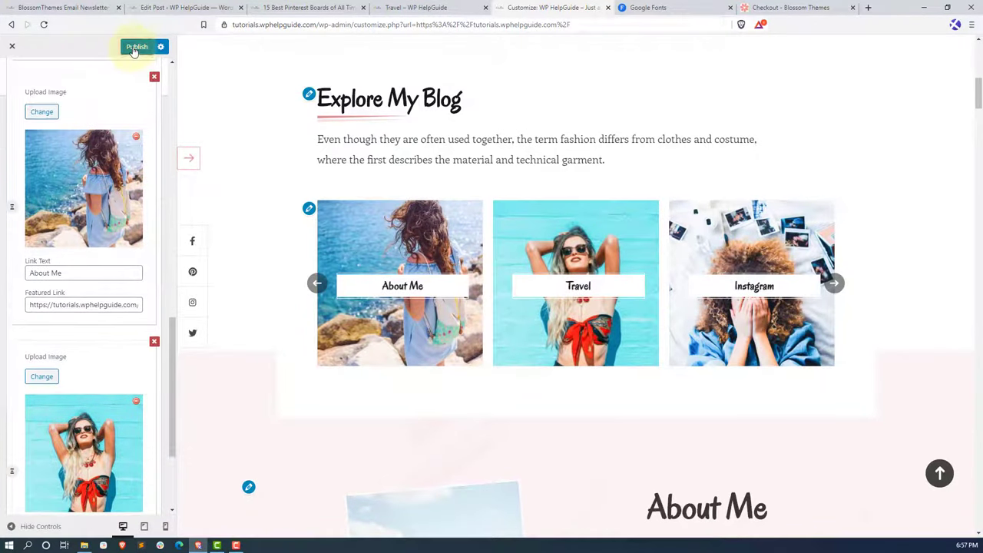
pyautogui.click(137, 46)
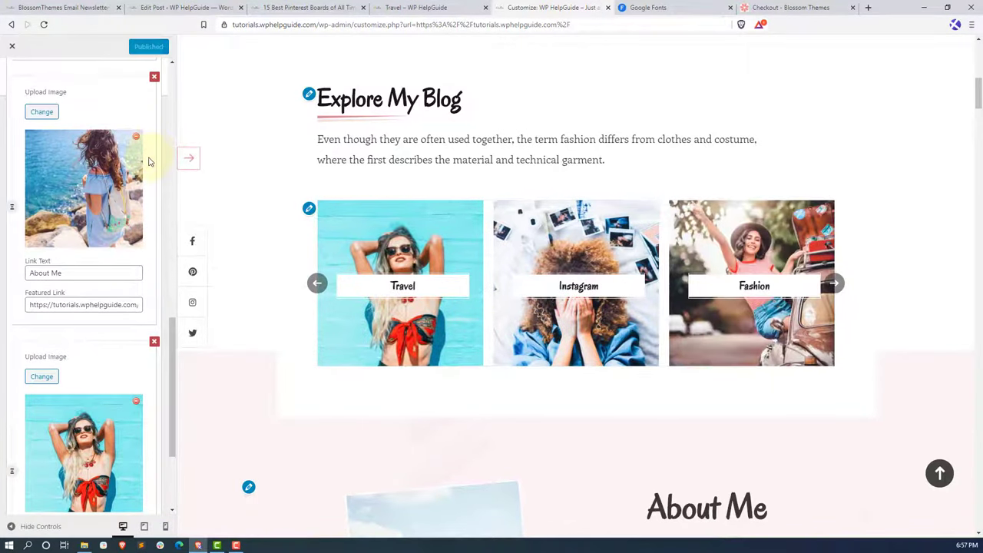
pyautogui.moveTo(172, 332); pyautogui.dragTo(172, 149)
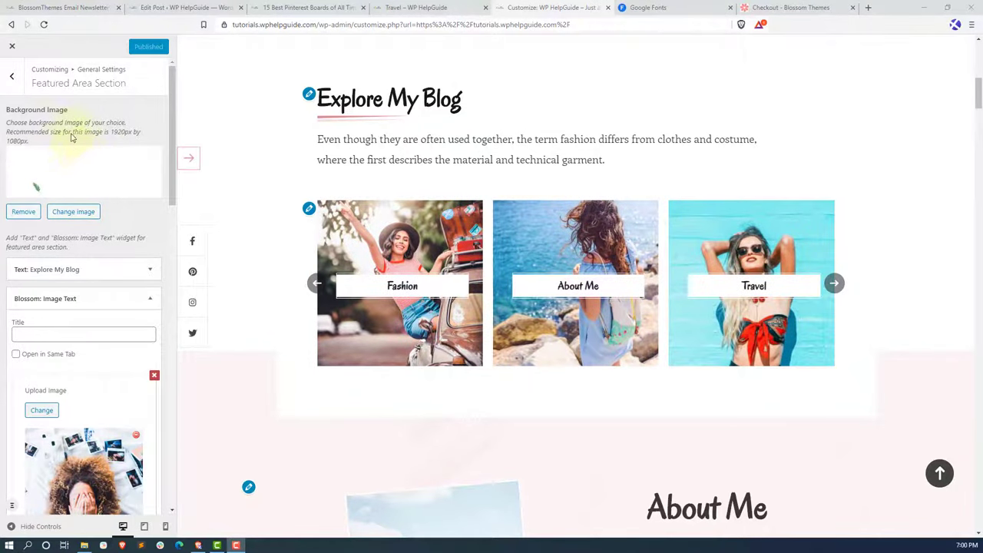
pyautogui.click(14, 80)
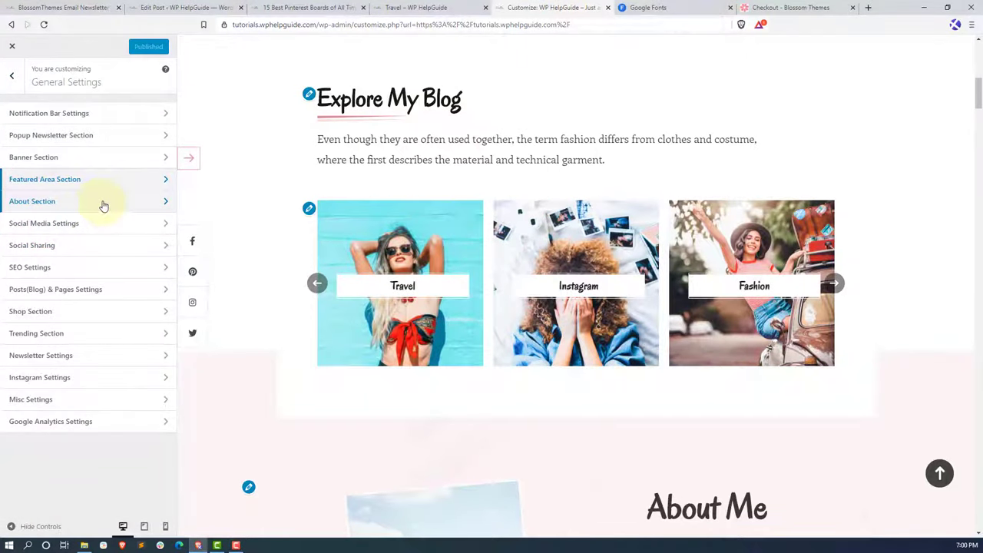
# - Open the About Me page for editing from the admin's Pages list
pyautogui.click(104, 202)
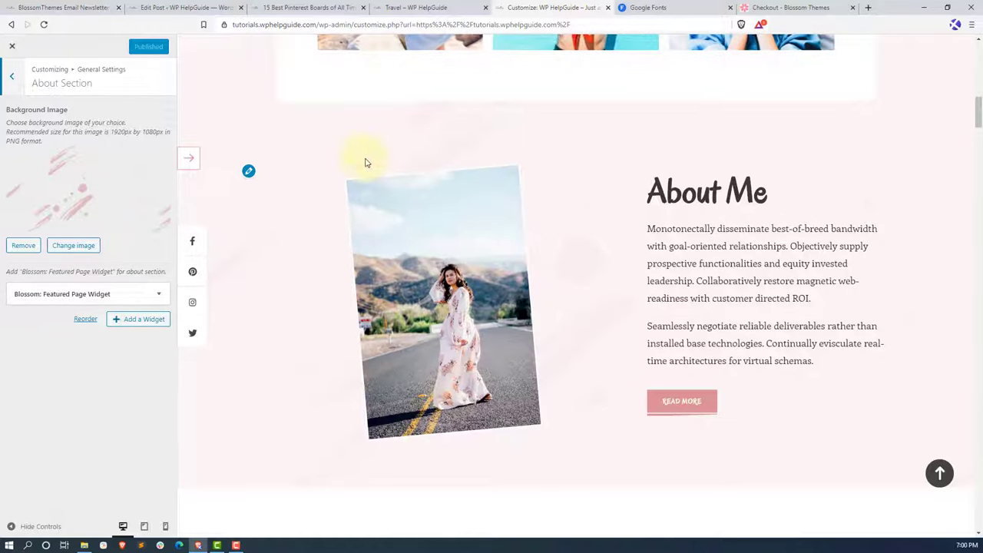
pyautogui.click(92, 7)
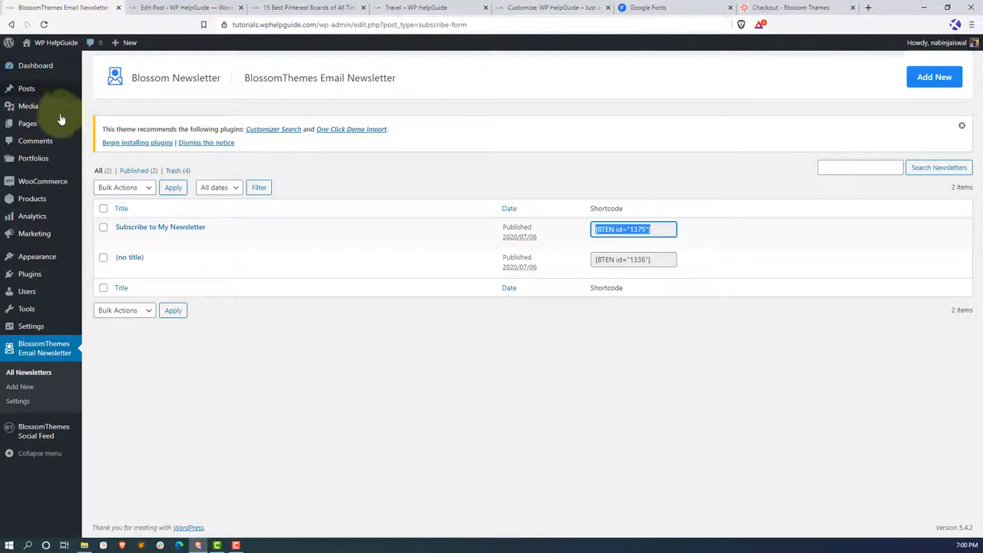
pyautogui.moveTo(62, 123)
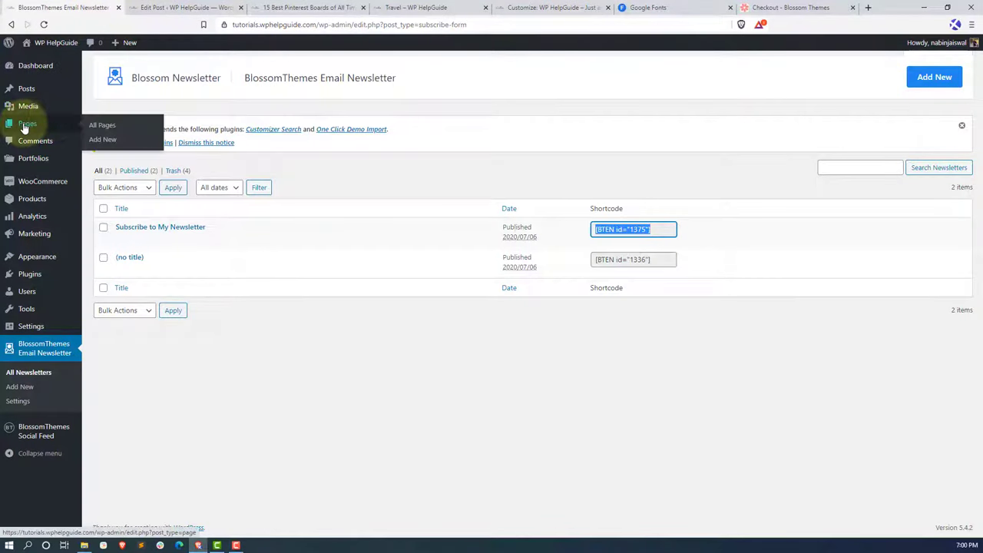
pyautogui.click(106, 126)
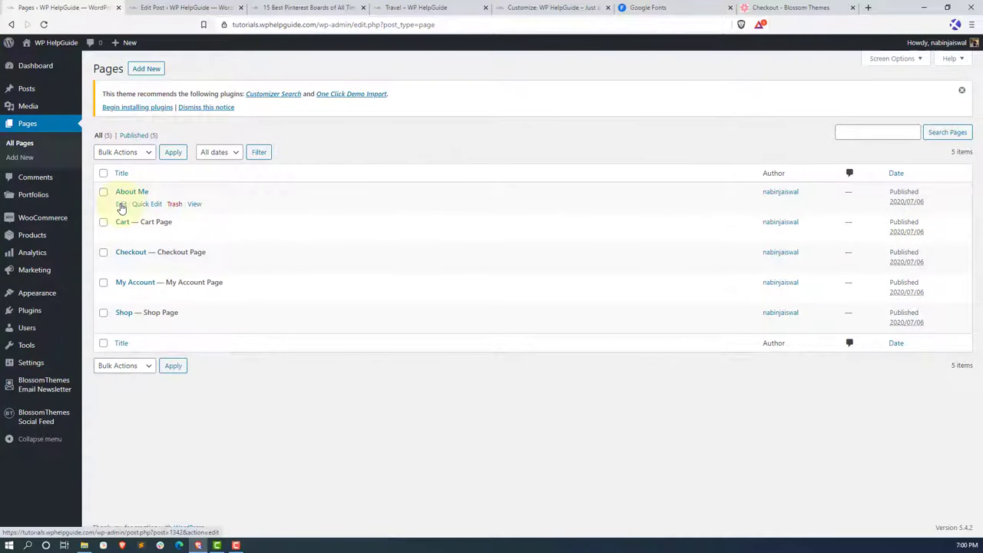
pyautogui.click(120, 206)
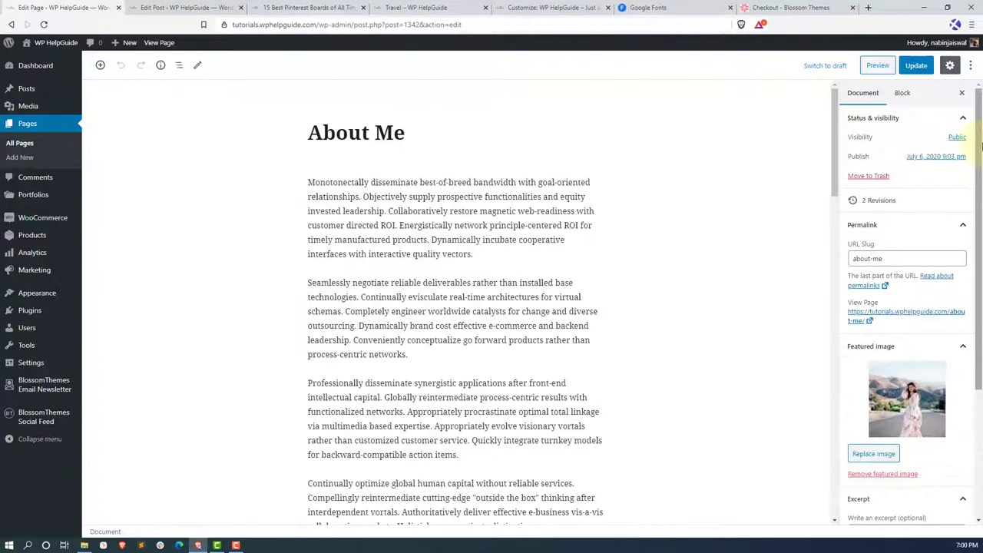
# - Replace the About Me page's second featured image with the sunglasses photo and update
pyautogui.scroll(-3, 906, 308)
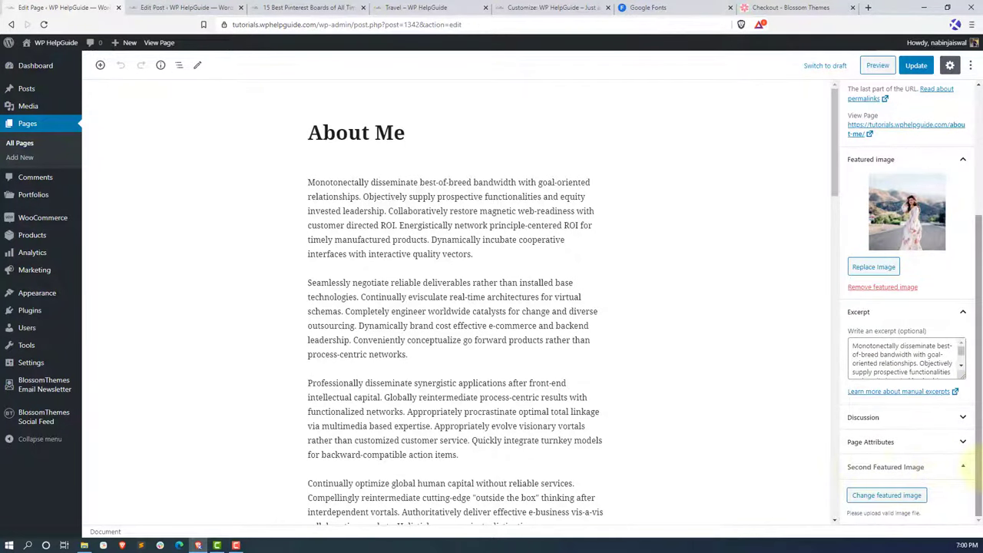
pyautogui.click(891, 496)
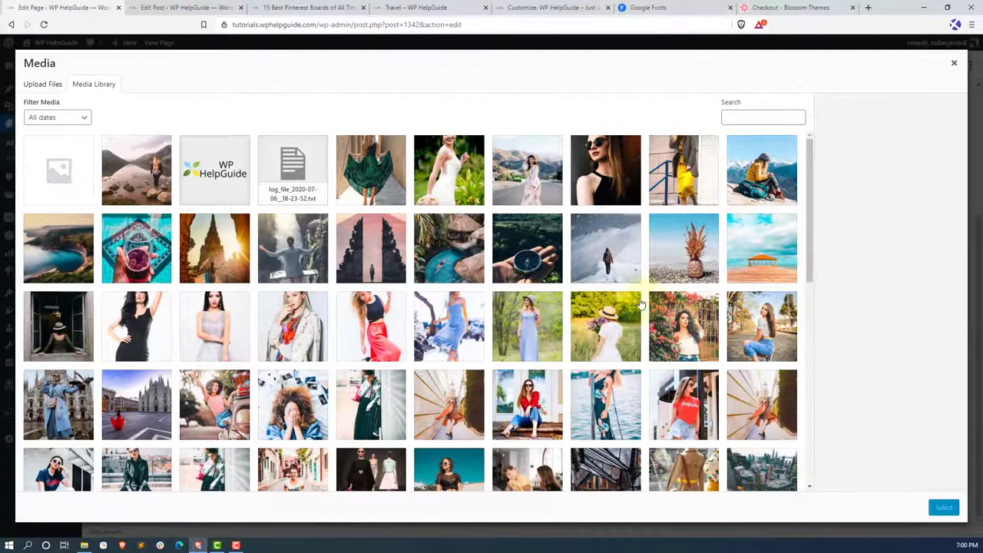
pyautogui.click(591, 173)
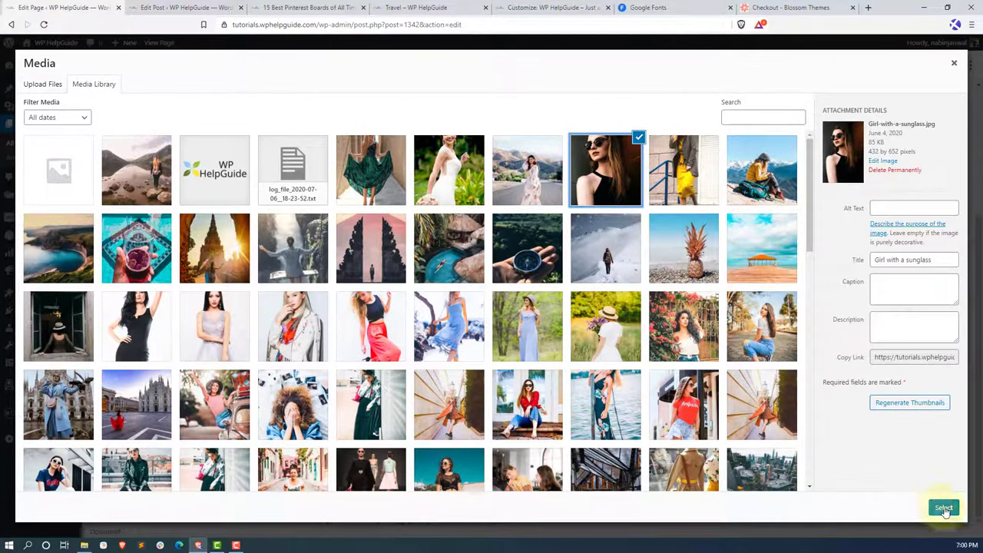
pyautogui.click(943, 508)
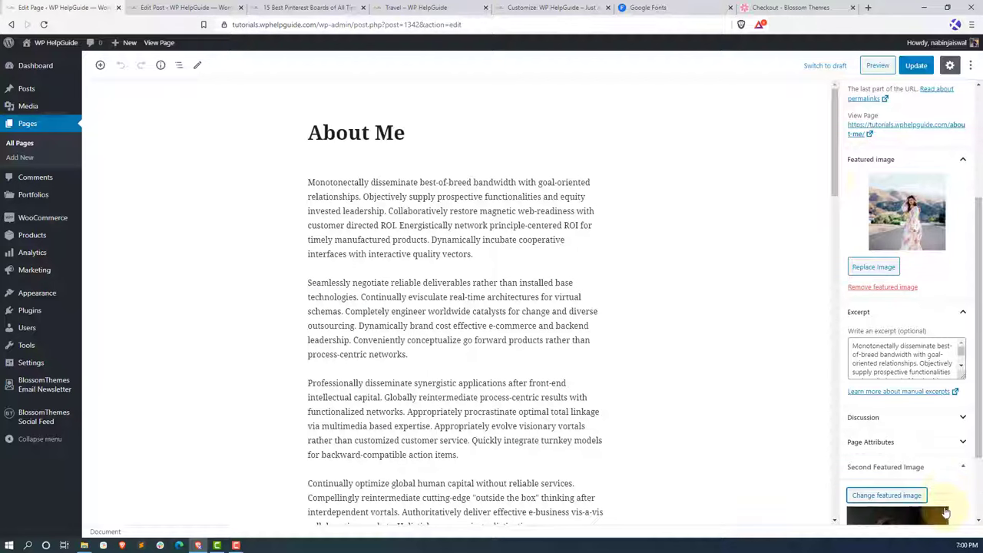
pyautogui.click(918, 66)
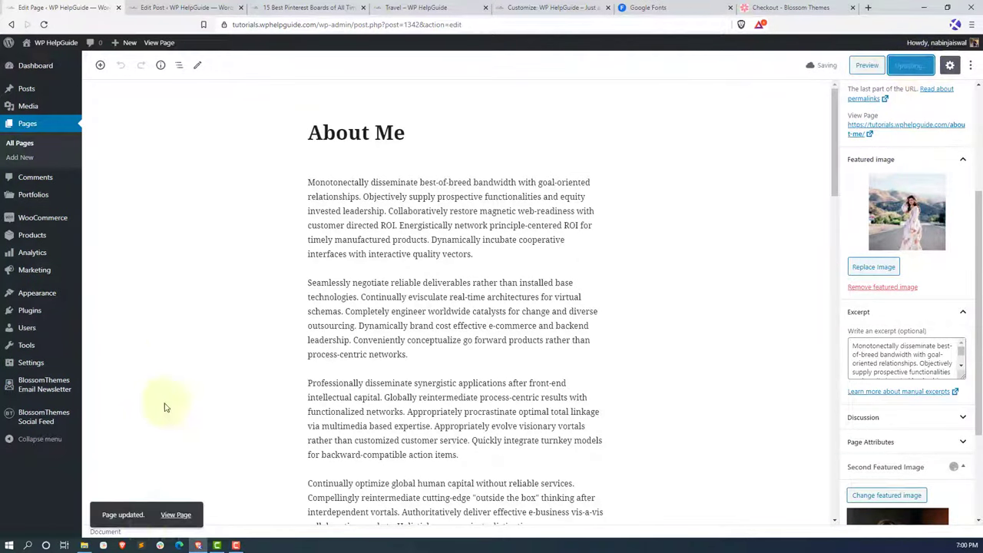
# - View the live About Me page in a new tab, then return to the editor
pyautogui.middleClick(175, 515)
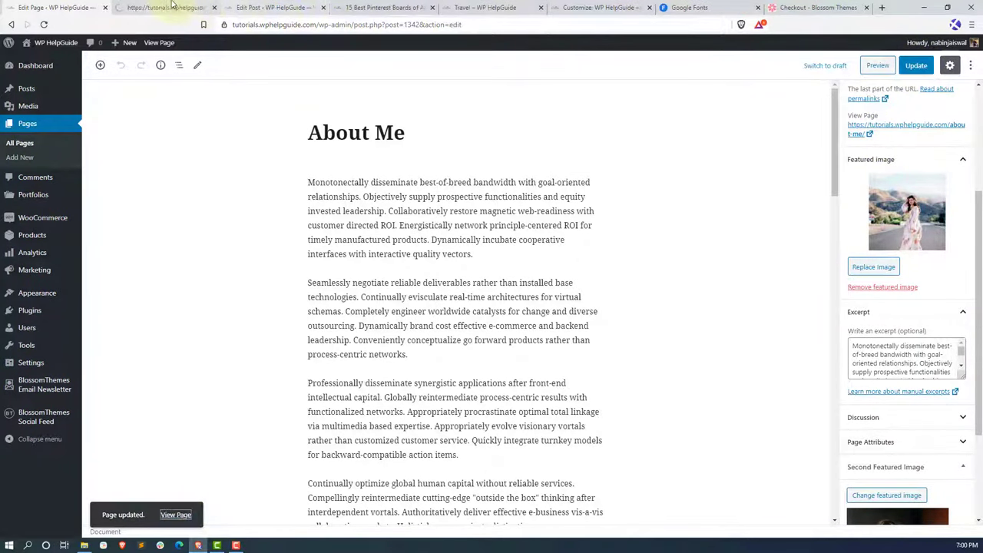
pyautogui.click(169, 7)
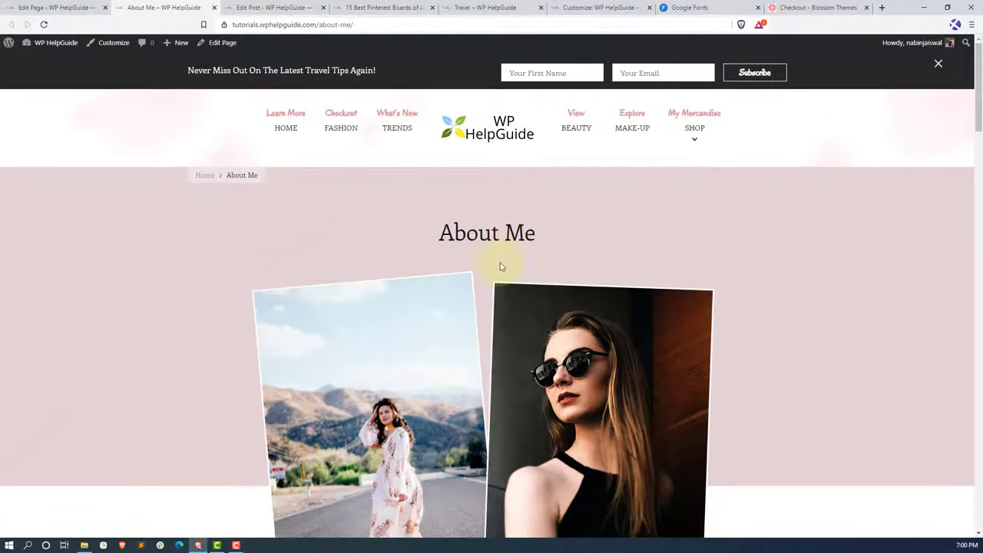
pyautogui.scroll(-3, 500, 266)
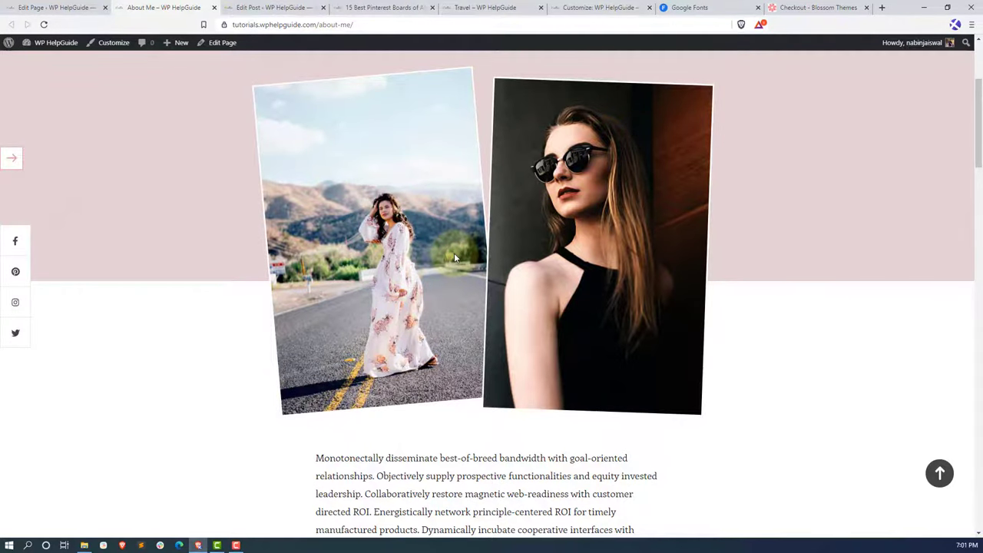
pyautogui.click(55, 10)
# - Apply the sixth Single Layout design to About Me and check it on the live page
pyautogui.moveTo(833, 143); pyautogui.dragTo(848, 484)
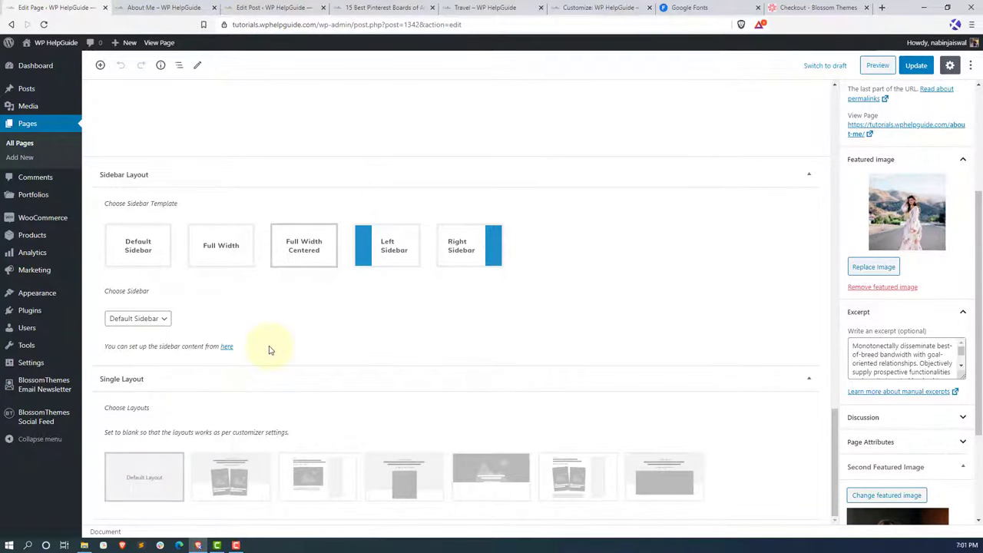
pyautogui.click(582, 484)
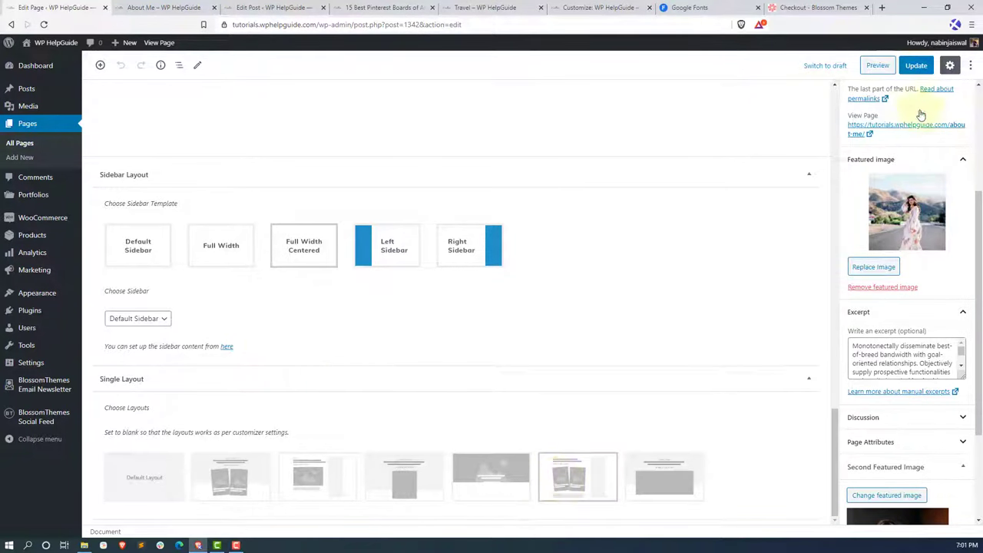
pyautogui.click(915, 66)
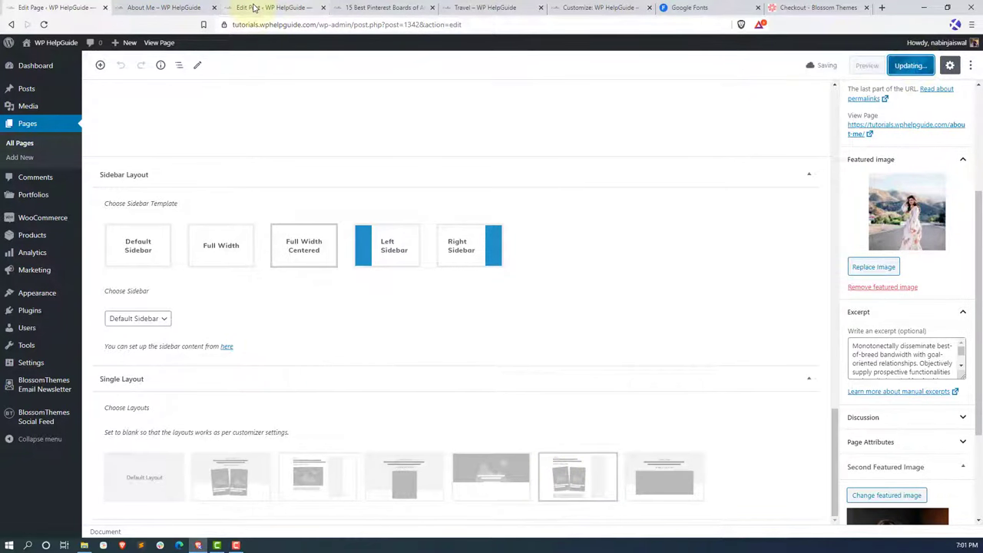
pyautogui.click(180, 8)
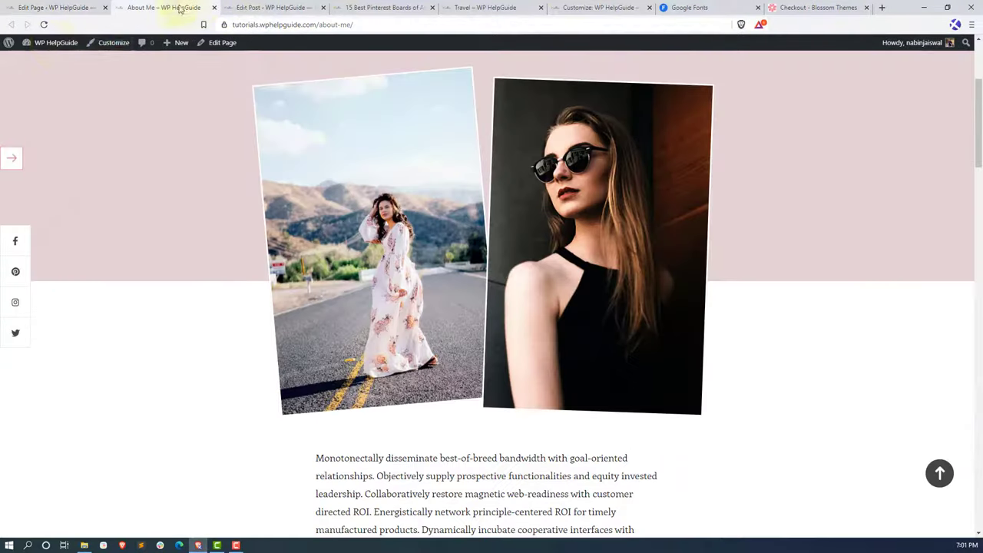
pyautogui.click(44, 24)
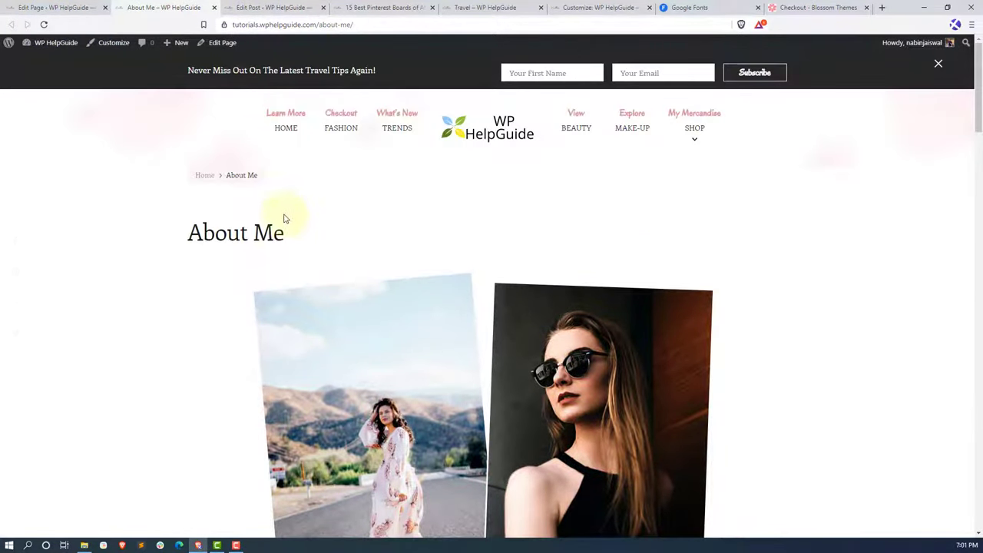
pyautogui.click(92, 6)
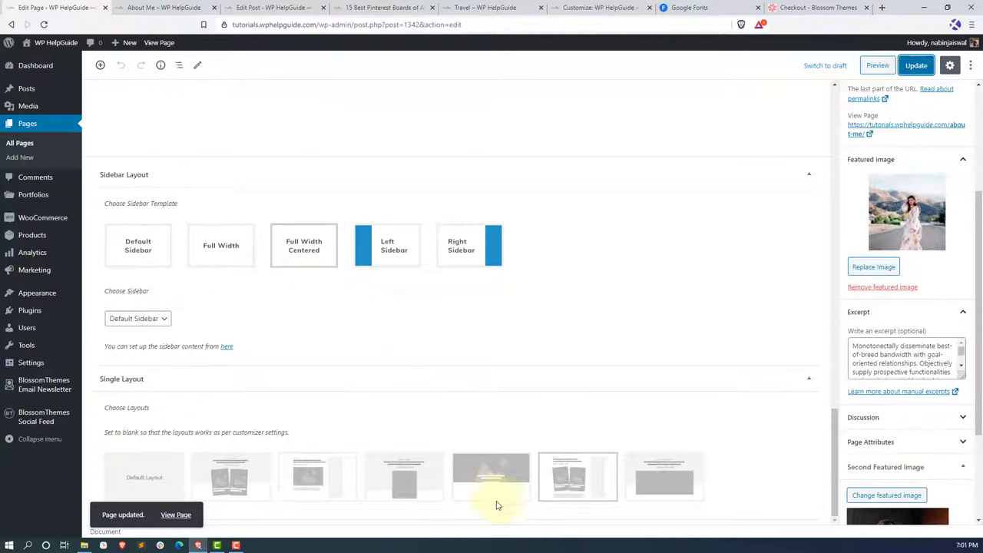
# - Apply the seventh Single Layout design and review the reloaded live page
pyautogui.click(665, 478)
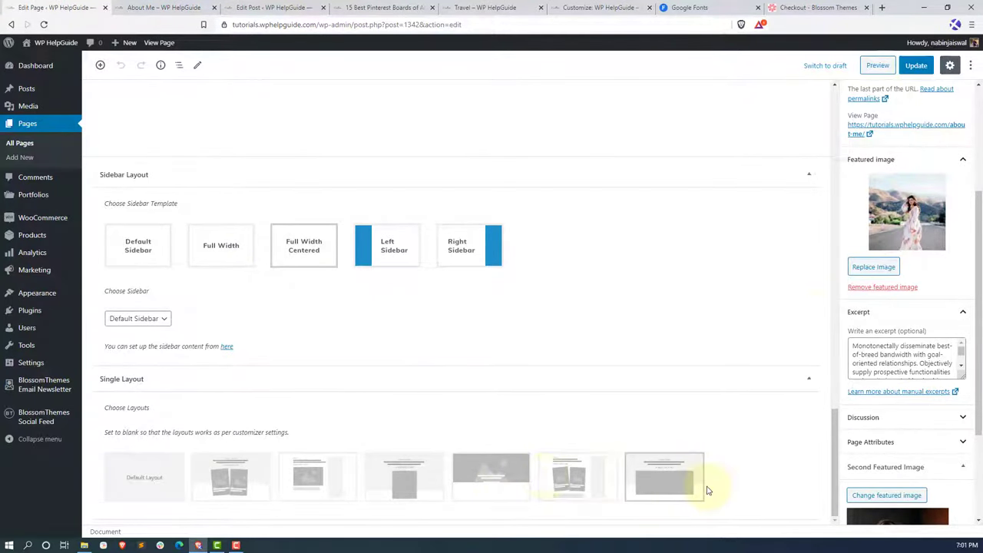
pyautogui.click(916, 68)
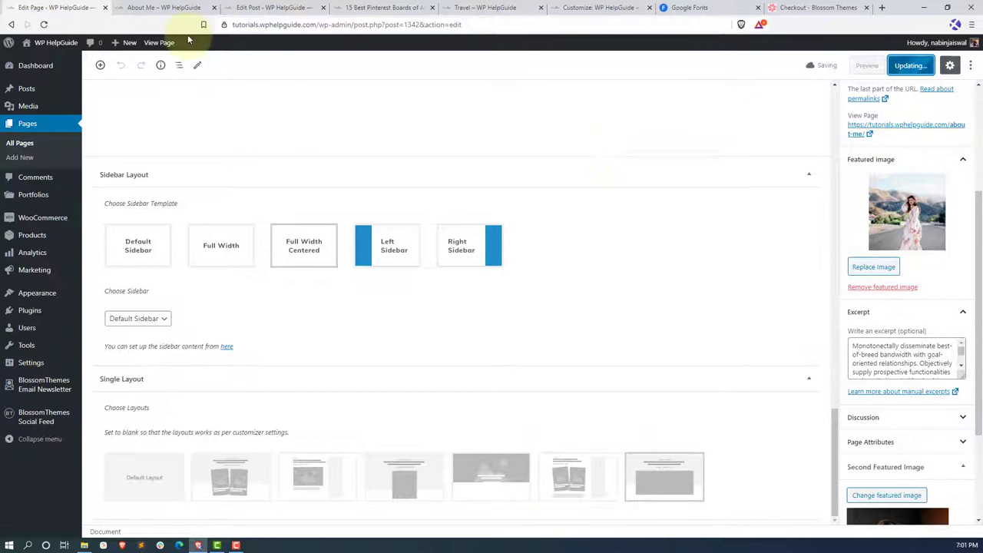
pyautogui.click(164, 7)
pyautogui.click(44, 25)
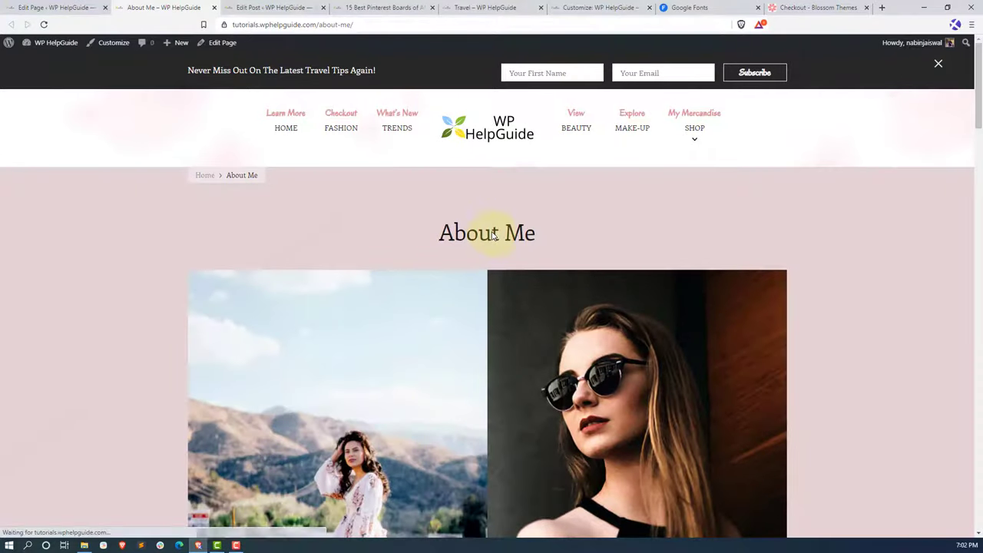
pyautogui.scroll(-2, 527, 233)
pyautogui.scroll(-1, 533, 235)
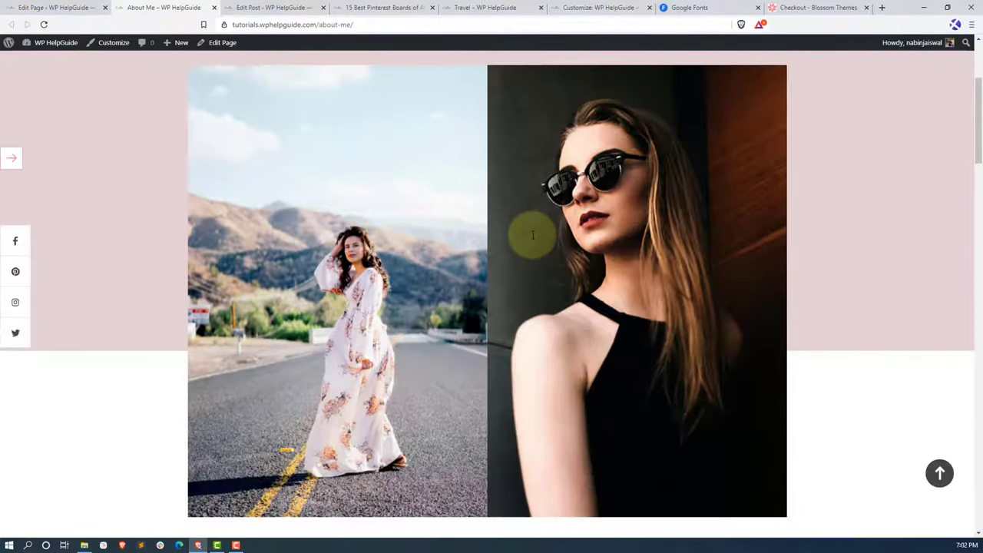
pyautogui.scroll(-5, 461, 236)
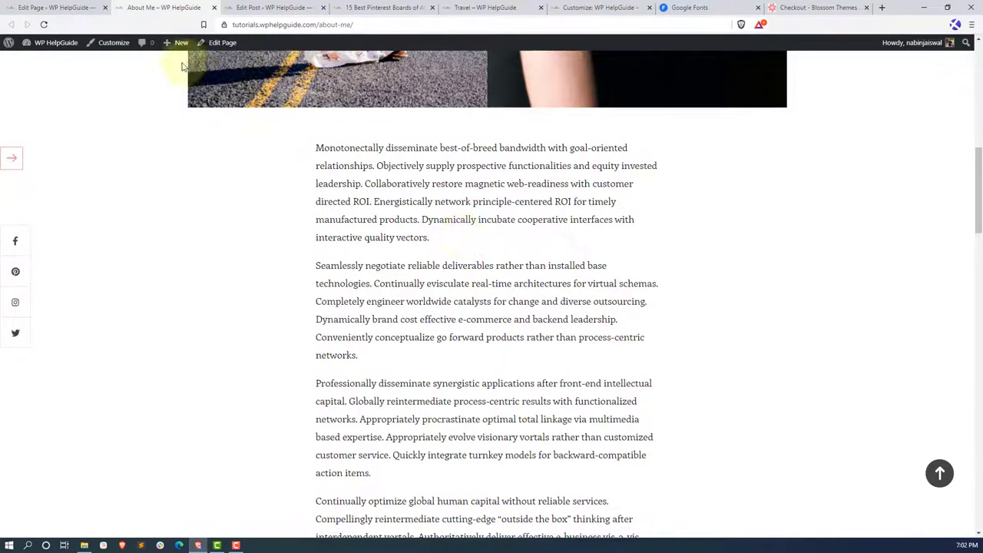
pyautogui.click(86, 7)
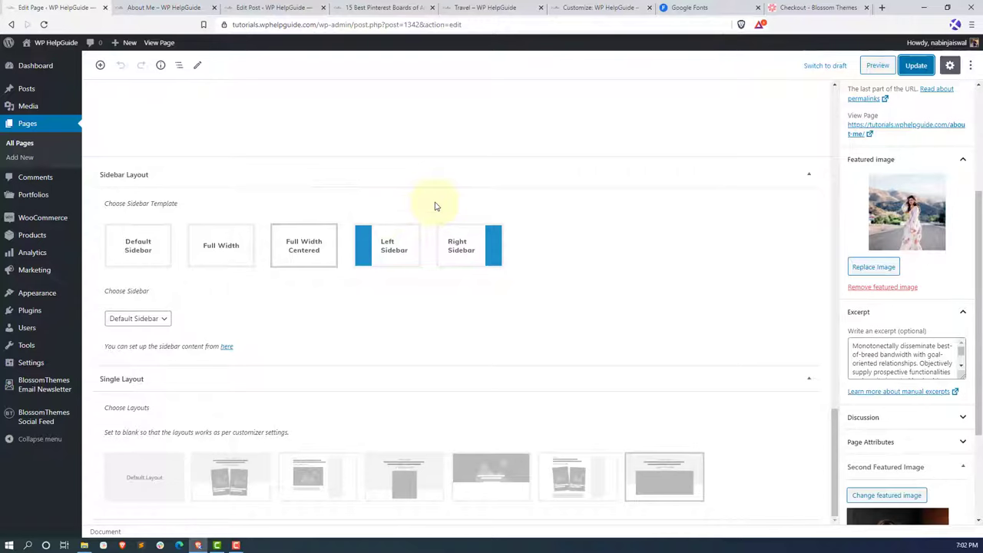
# - Settle on the second Single Layout design and update the About Me page
pyautogui.click(238, 478)
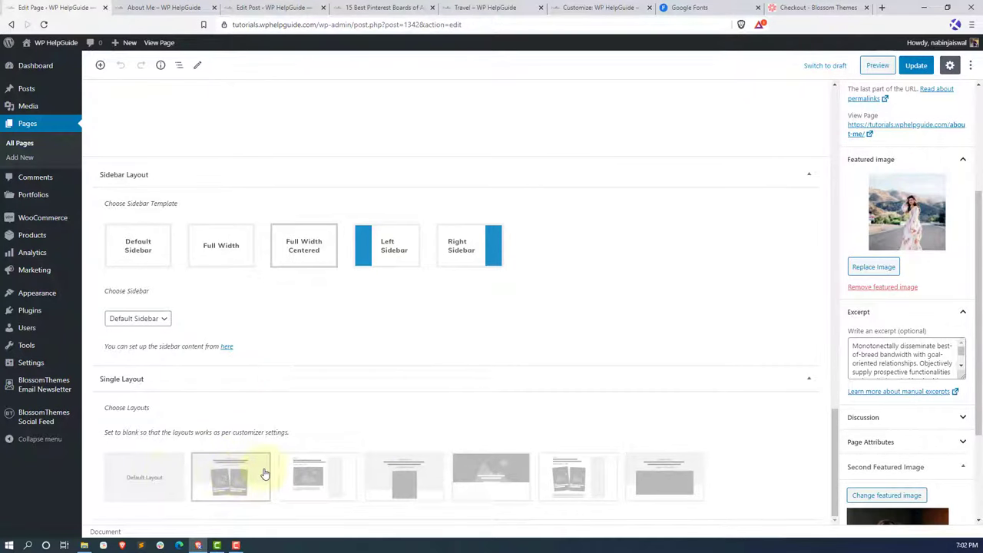
pyautogui.click(914, 66)
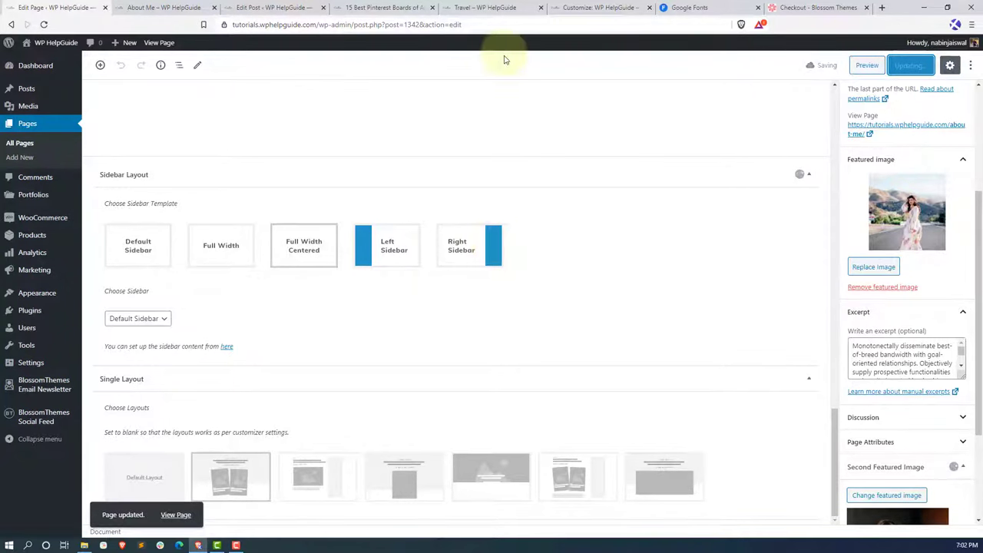
pyautogui.click(601, 7)
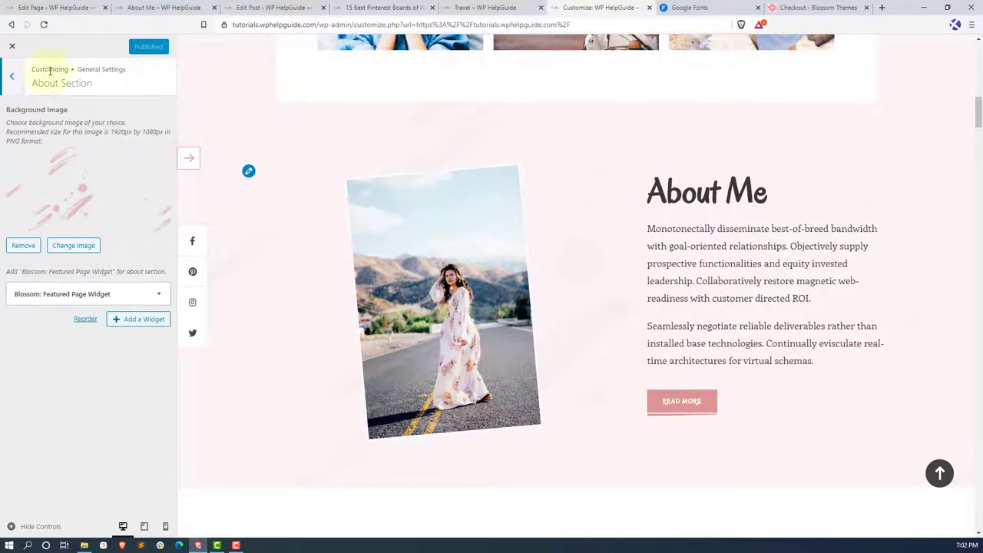
# - Reload the Customizer and review Social Media Settings with Facebook, Pinterest and Instagram links
pyautogui.click(43, 26)
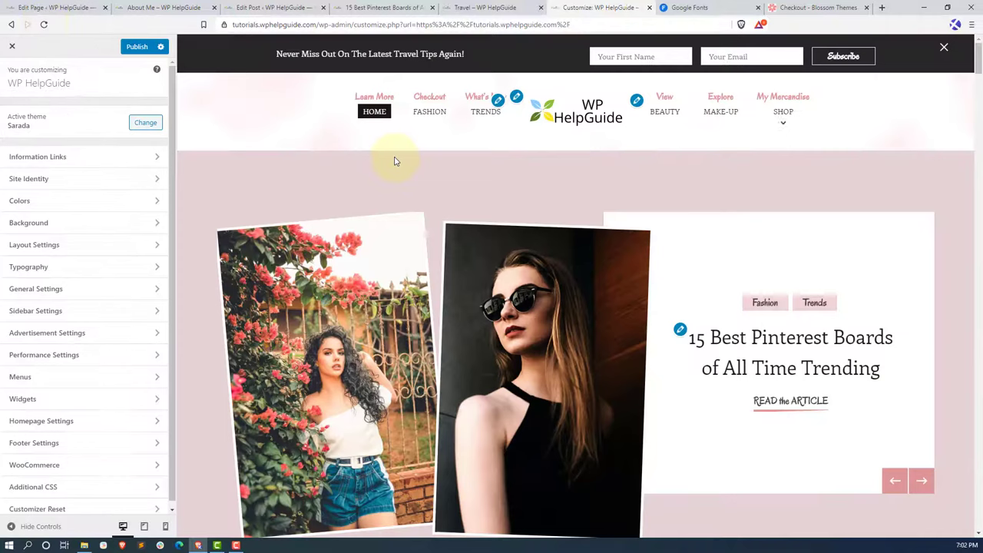
pyautogui.scroll(-5, 530, 253)
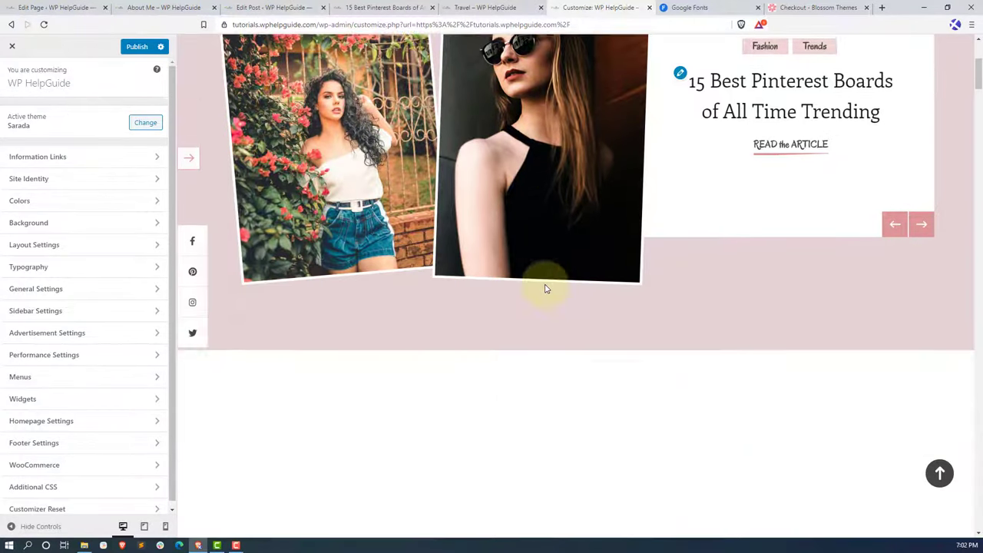
pyautogui.scroll(-7, 546, 288)
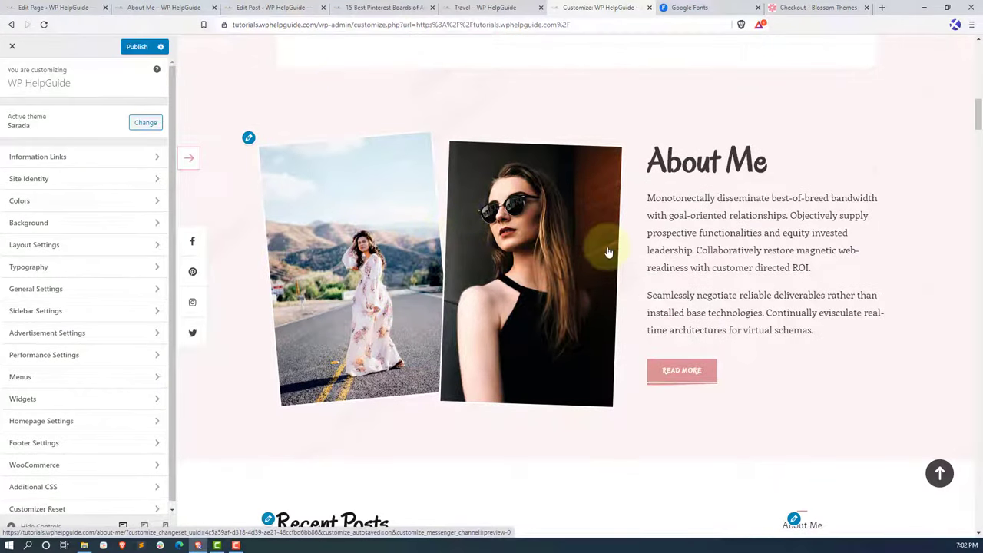
pyautogui.click(82, 296)
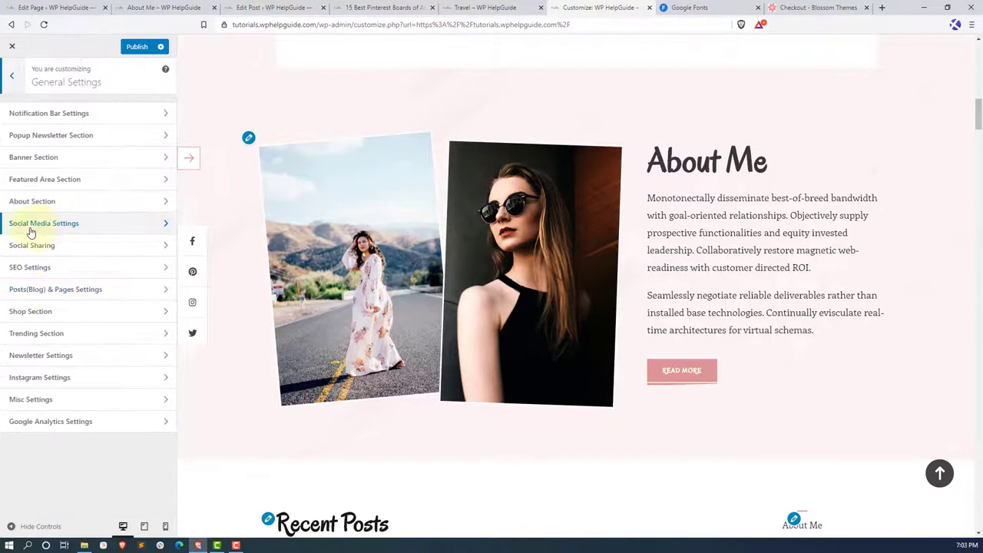
pyautogui.click(90, 227)
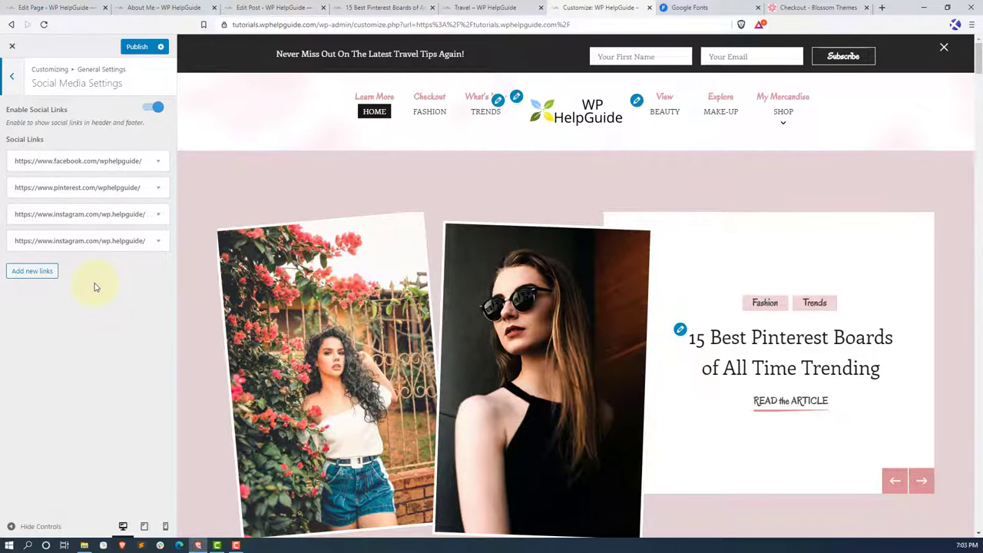
pyautogui.scroll(-3, 205, 292)
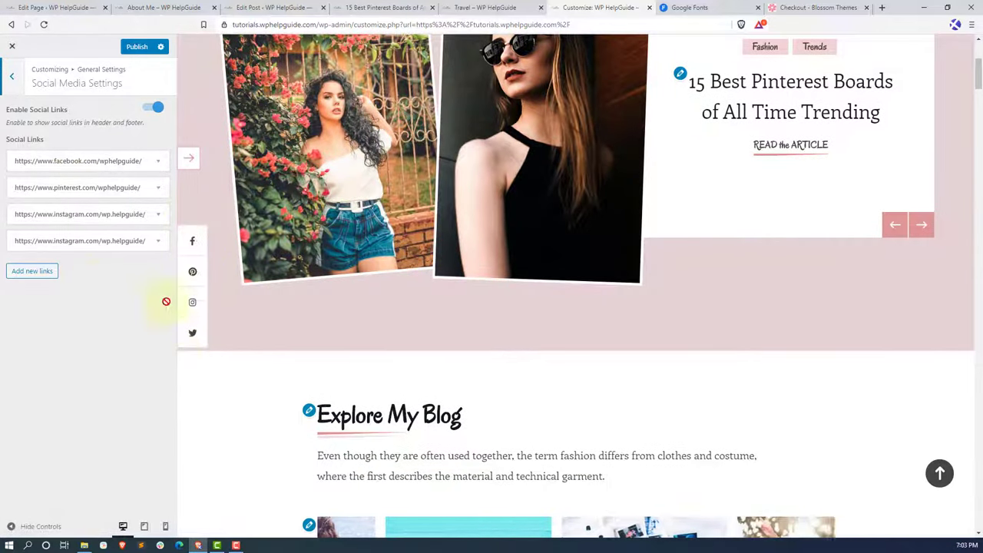
pyautogui.click(13, 76)
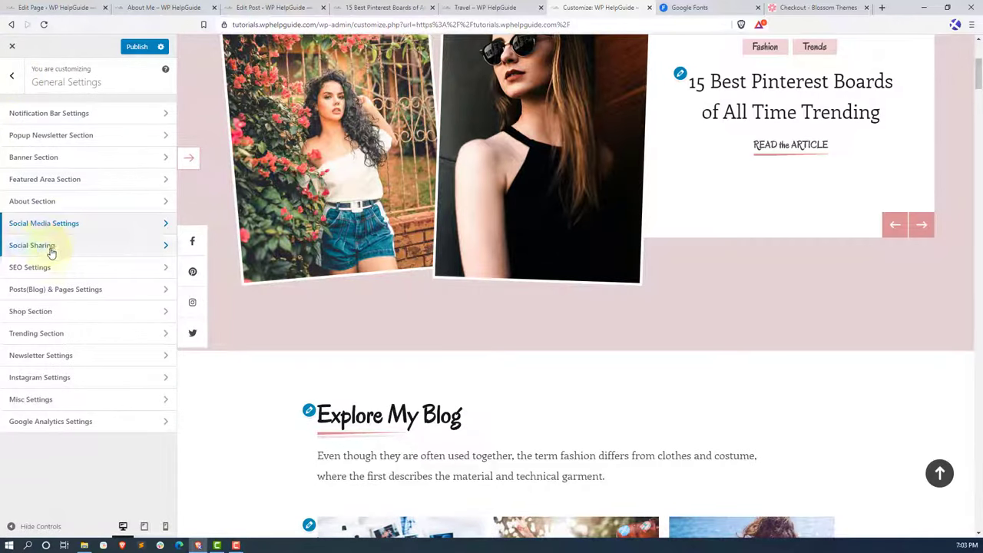
# - Open Social Sharing settings and preview the '15 Best Pinterest Boards of All Time' post
pyautogui.click(76, 249)
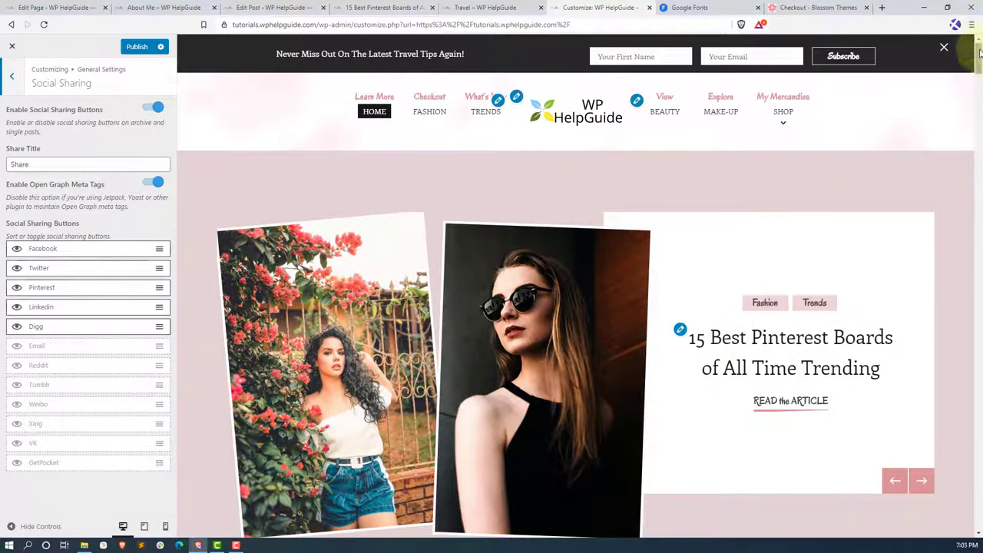
pyautogui.moveTo(979, 55); pyautogui.dragTo(980, 182)
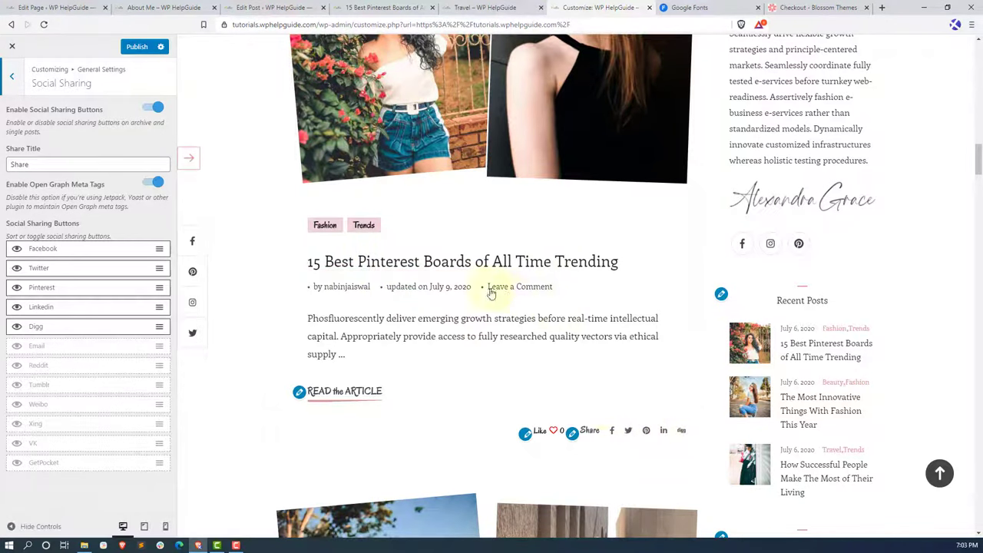
pyautogui.click(457, 263)
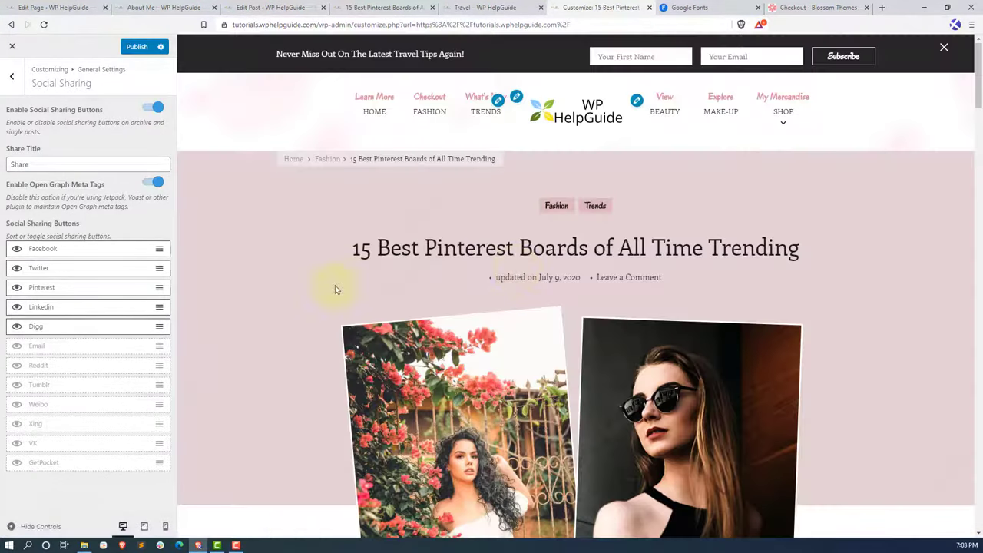
pyautogui.moveTo(977, 104); pyautogui.dragTo(977, 179)
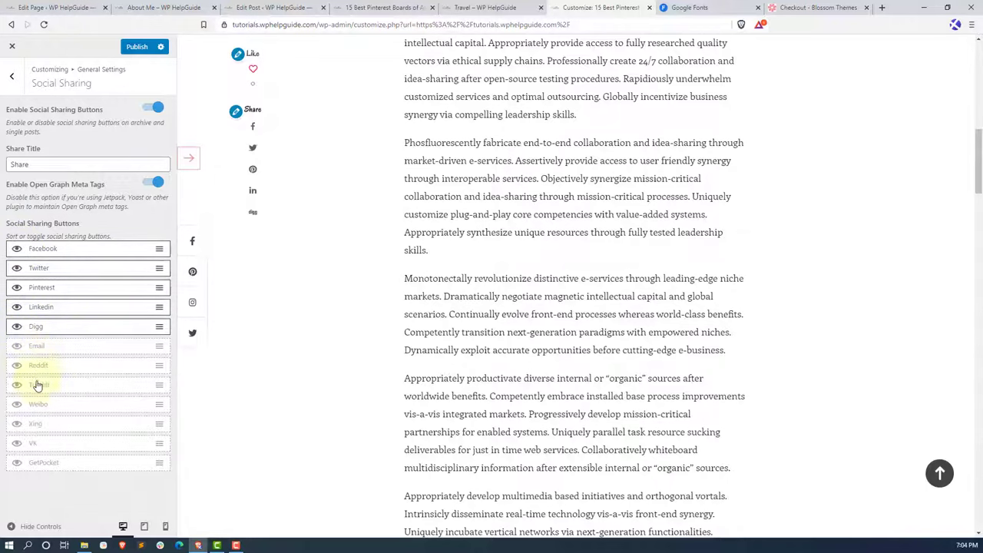
# - Enable Email, hide Digg, and order sharing as Facebook, Pinterest, Linkedin, Twitter, Email
pyautogui.click(17, 347)
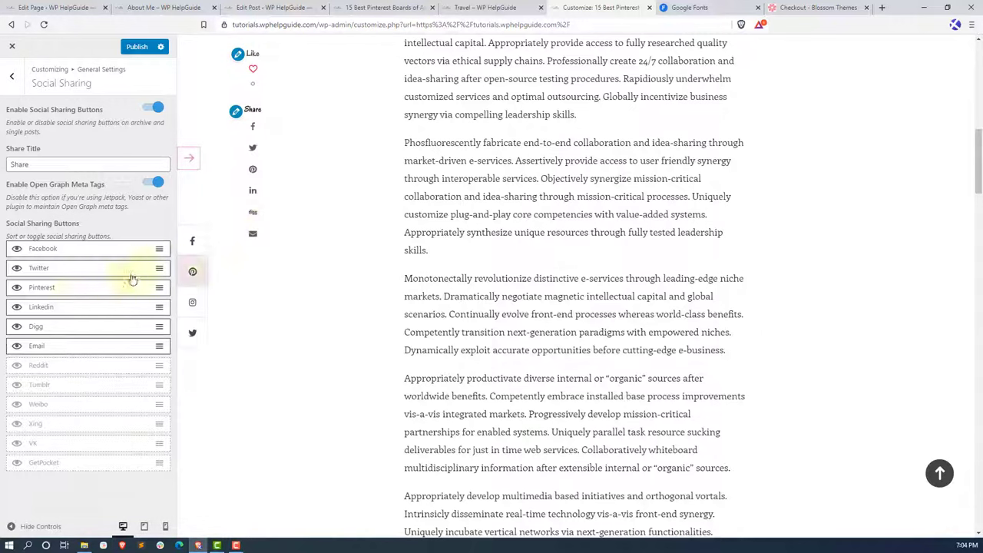
pyautogui.click(15, 327)
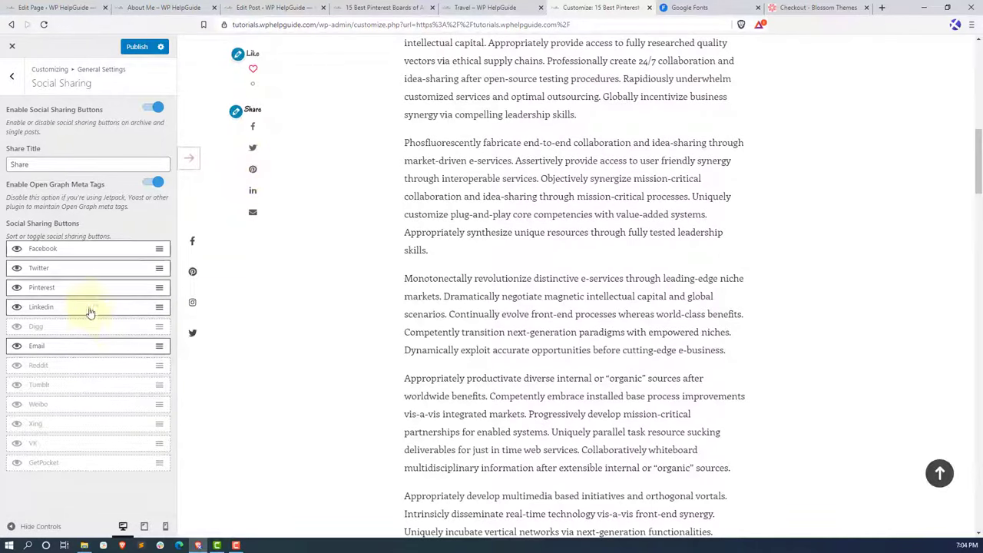
pyautogui.moveTo(72, 285); pyautogui.dragTo(75, 253)
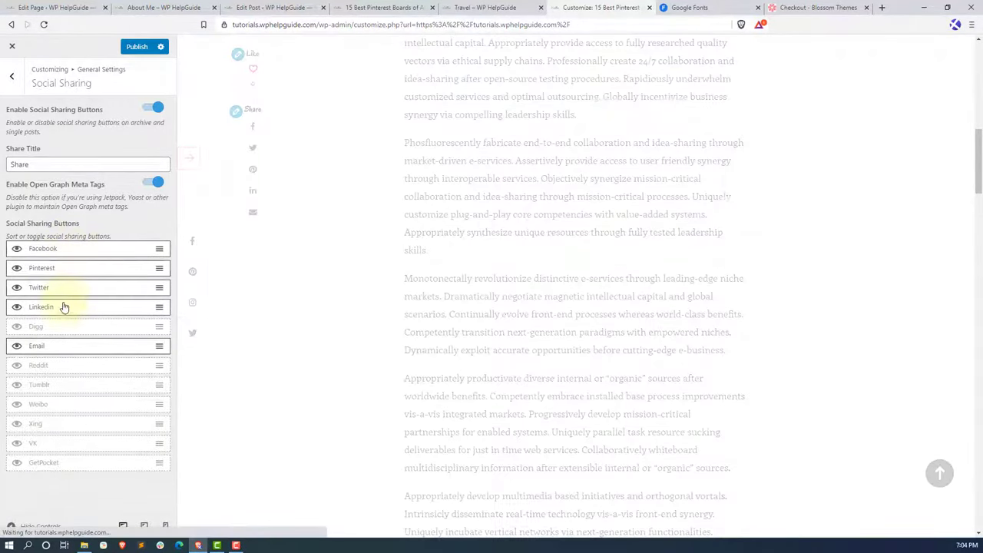
pyautogui.moveTo(63, 305); pyautogui.dragTo(62, 287)
pyautogui.moveTo(60, 325); pyautogui.dragTo(55, 325)
# - Set the Share Title to 'Share This'
pyautogui.scroll(2, 311, 225)
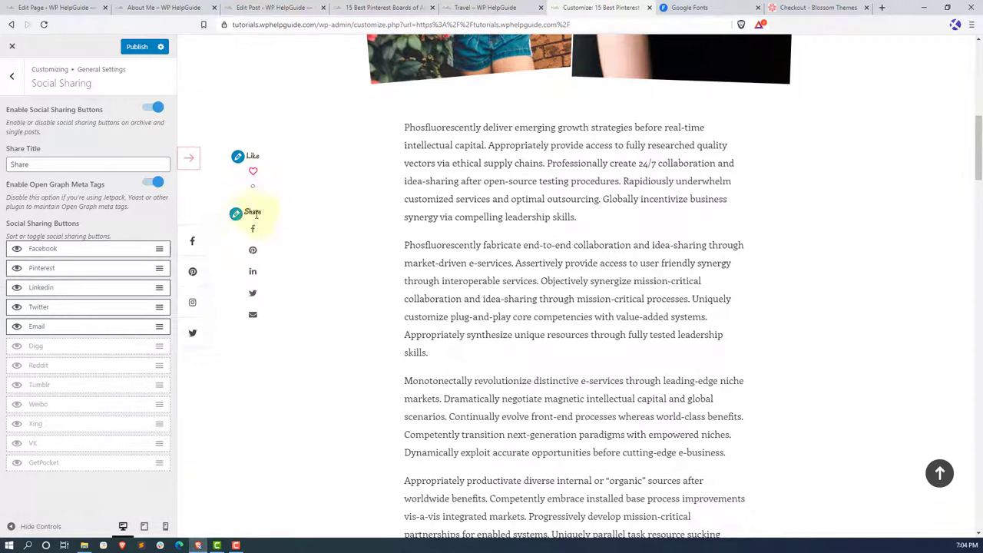
pyautogui.click(53, 166)
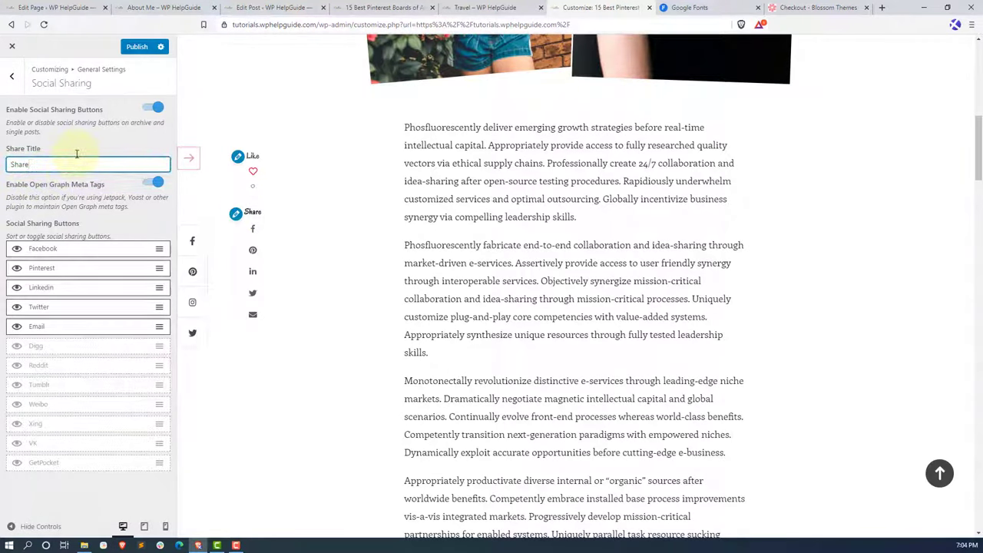
pyautogui.write('This')
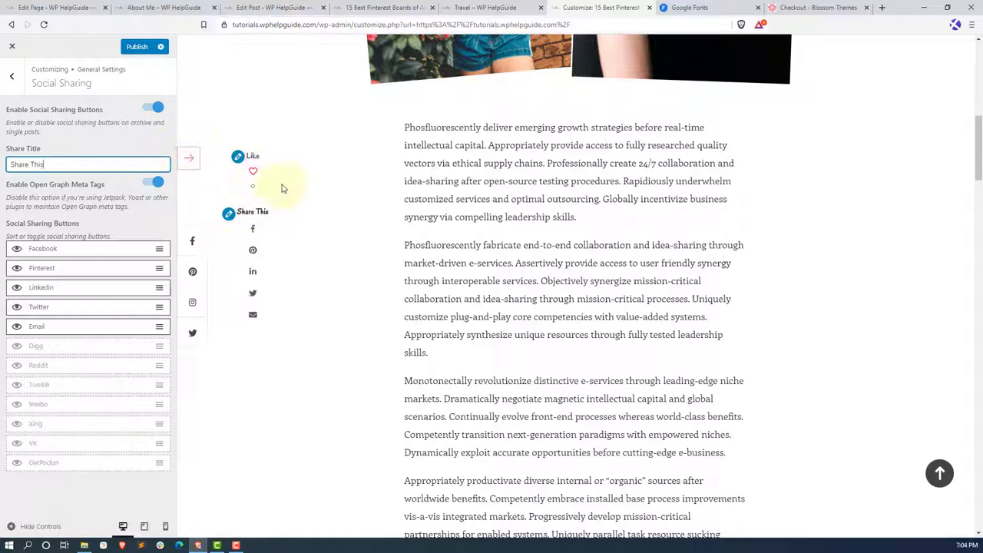
pyautogui.click(240, 160)
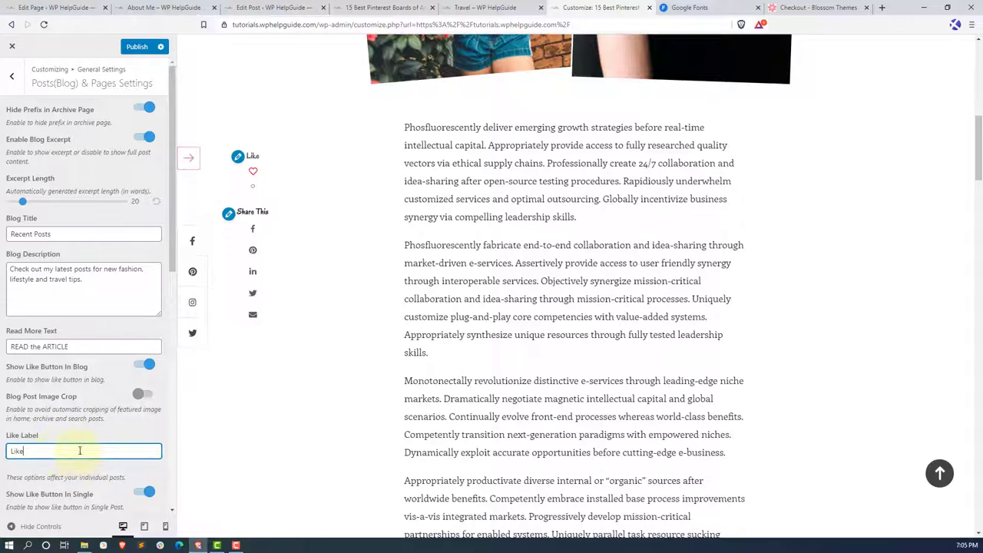
# - Reopen Posts(Blog) & Pages Settings and scroll the preview to the Recent Posts list
pyautogui.click(12, 75)
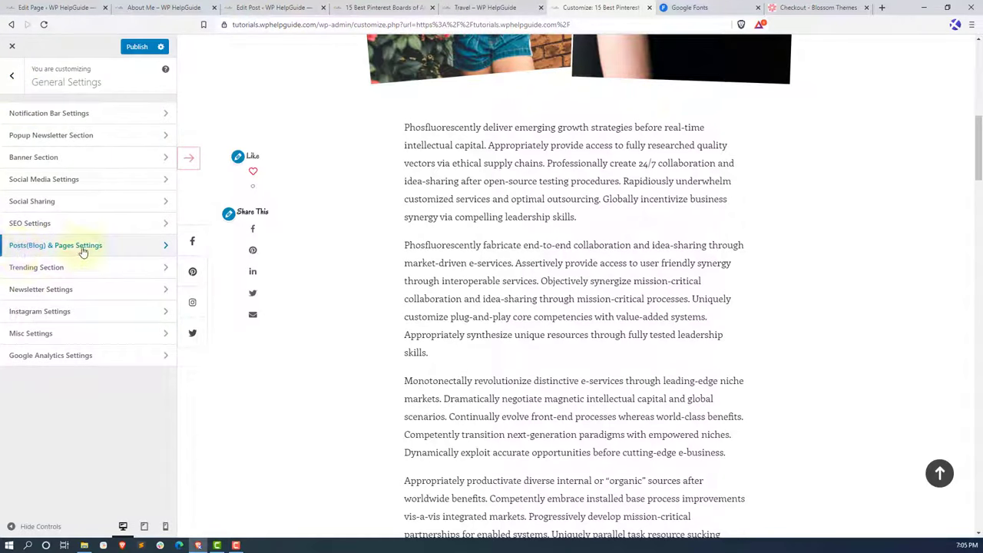
pyautogui.click(119, 249)
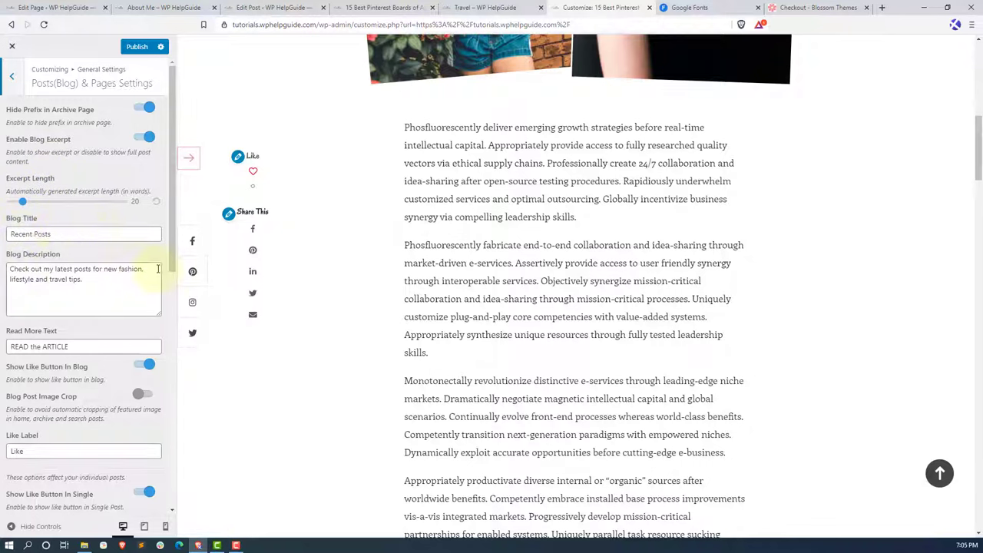
pyautogui.click(939, 473)
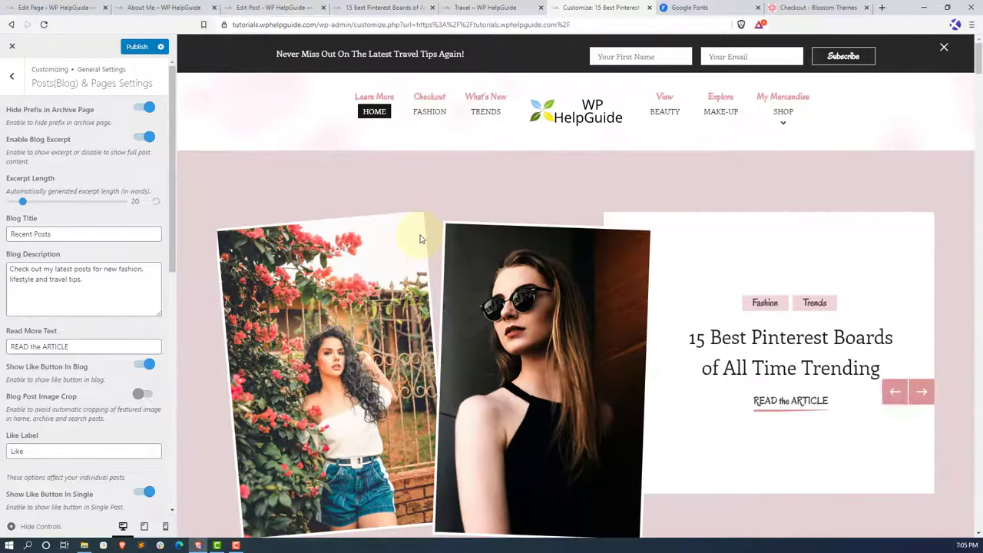
pyautogui.scroll(-1, 495, 310)
pyautogui.scroll(-8, 494, 311)
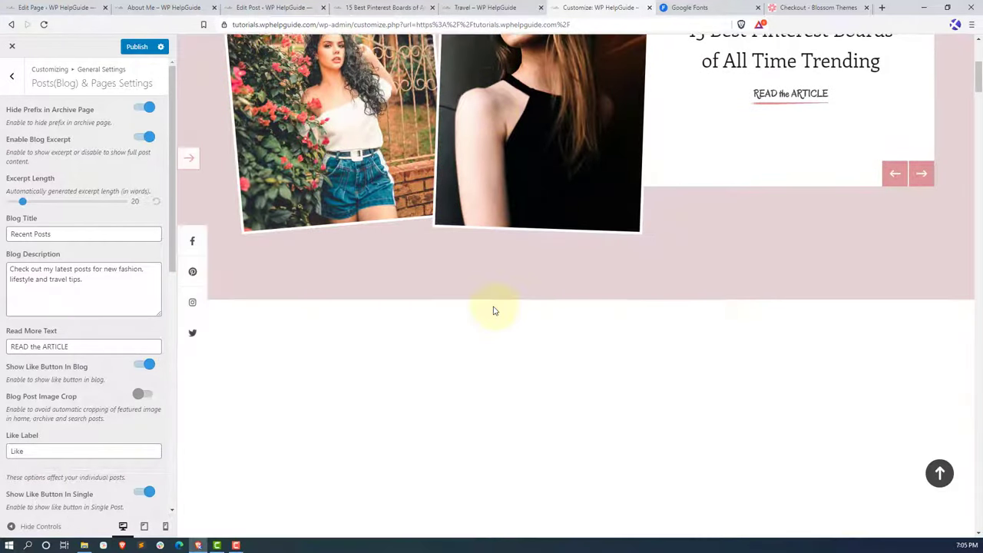
pyautogui.scroll(-7, 494, 310)
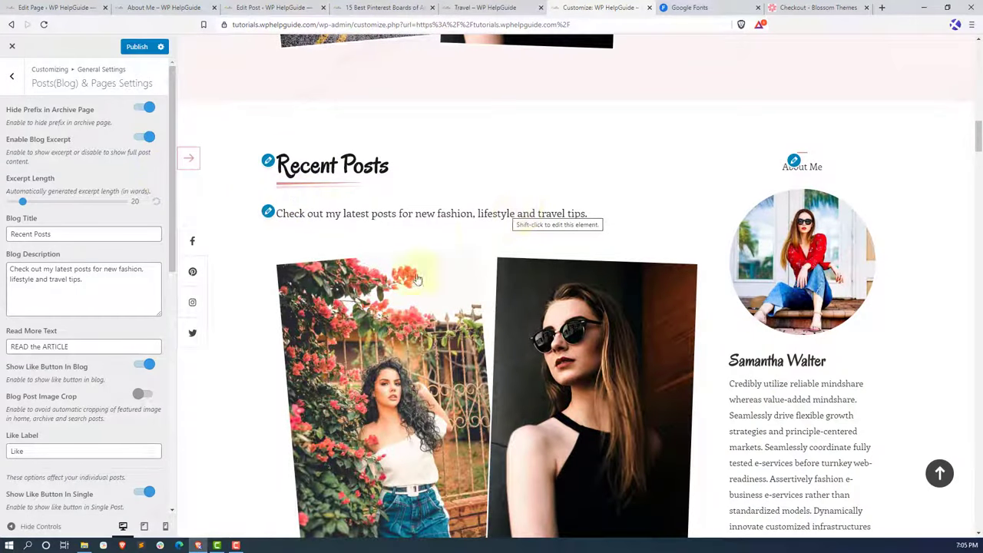
pyautogui.scroll(-3, 408, 320)
pyautogui.scroll(-1, 408, 320)
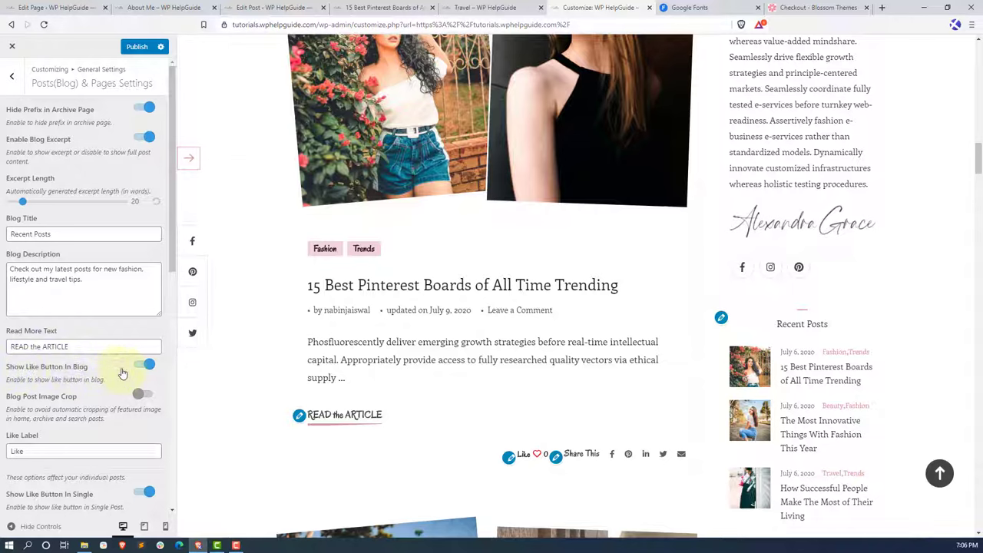
pyautogui.scroll(-2, 26, 254)
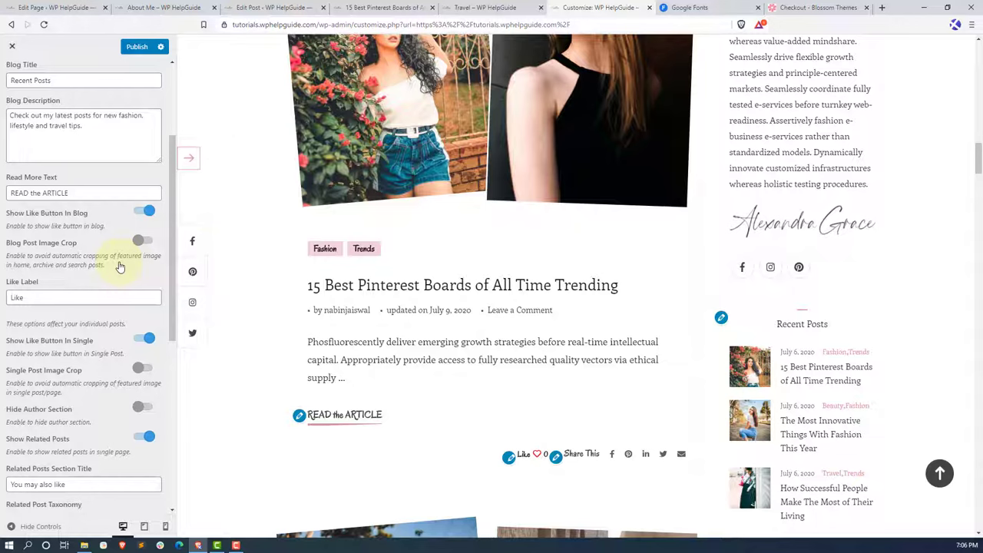
pyautogui.scroll(1, 433, 265)
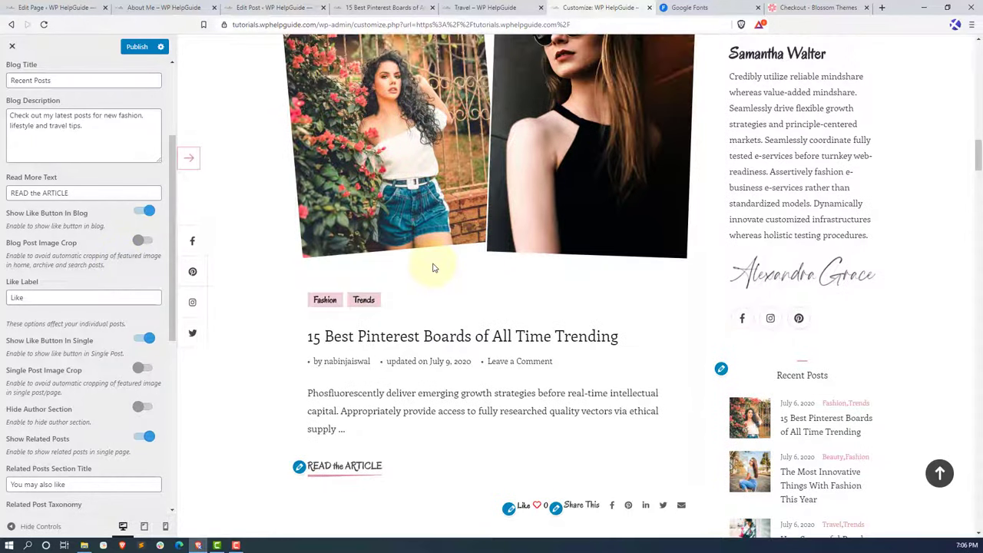
pyautogui.scroll(2, 432, 267)
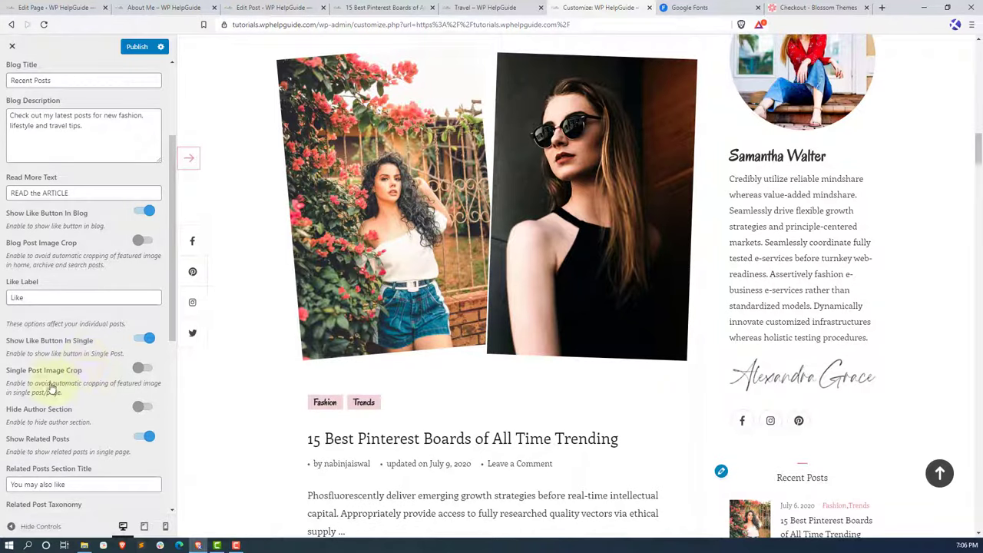
pyautogui.scroll(-1, 57, 246)
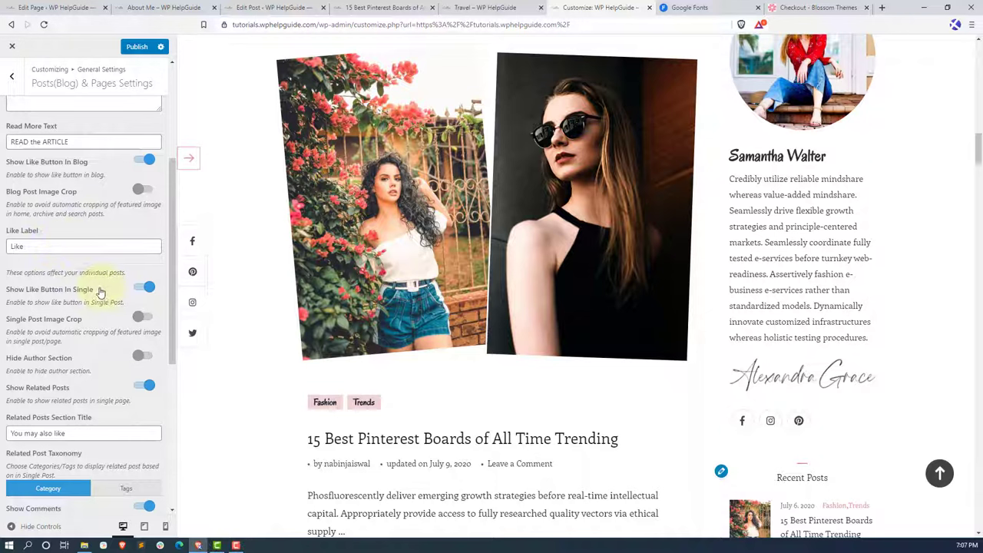
# - Open the 15 Best Pinterest Boards of All Time post in the preview and scroll through it
pyautogui.click(379, 307)
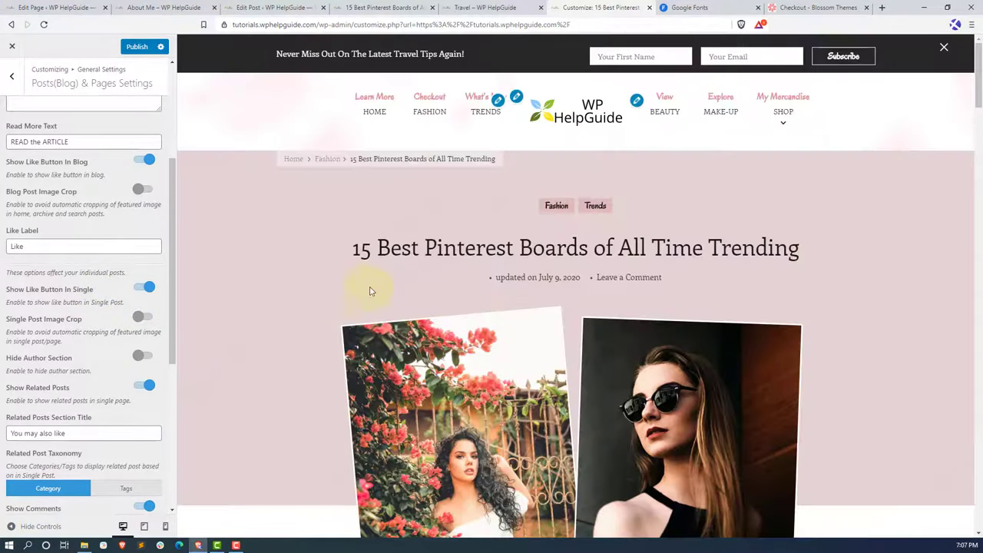
pyautogui.scroll(-2, 394, 286)
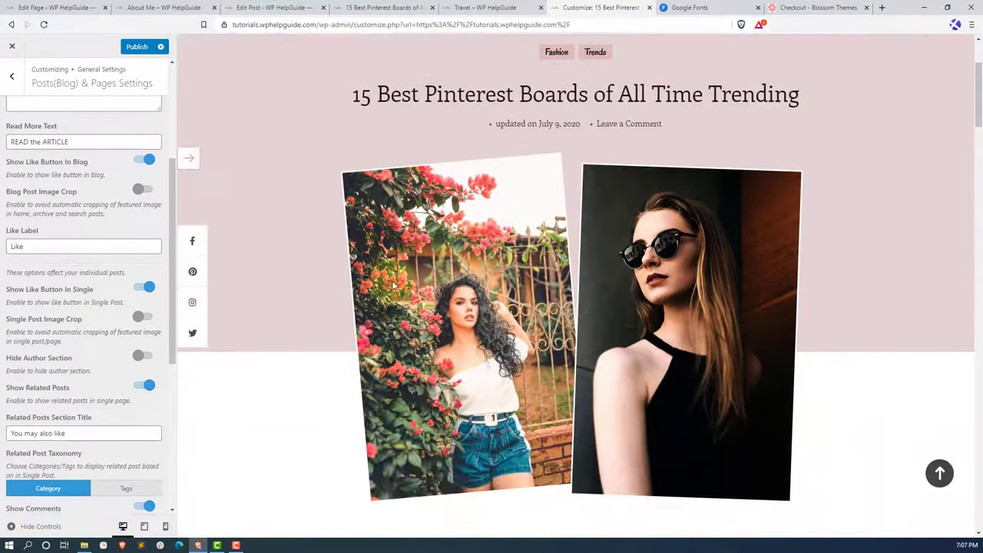
pyautogui.scroll(-4, 394, 286)
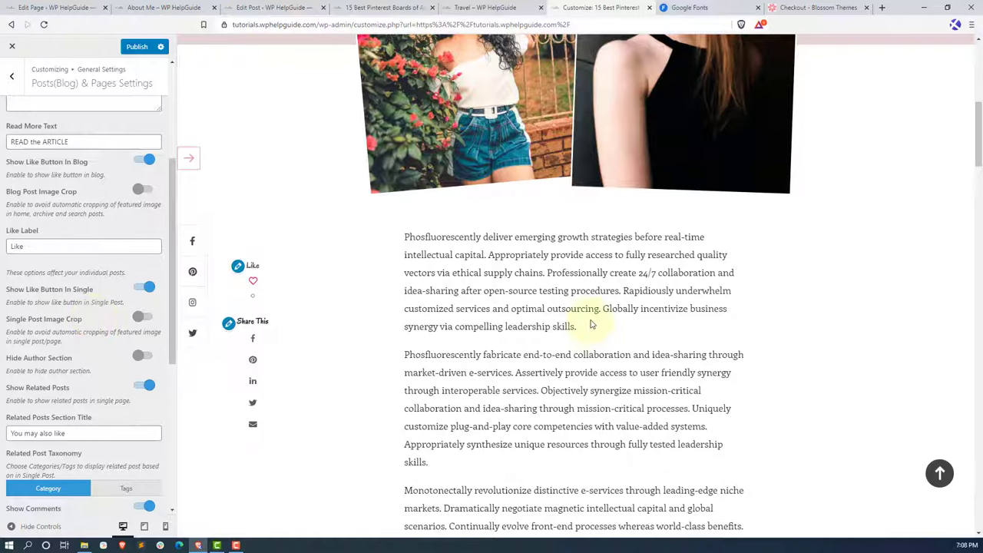
pyautogui.scroll(3, 590, 324)
pyautogui.scroll(1, 590, 324)
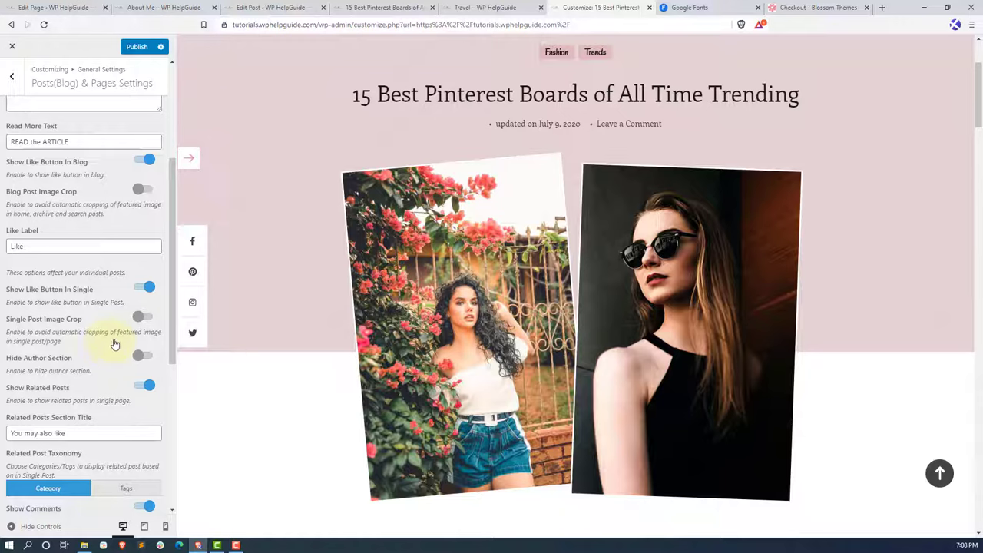
# - Try Single Post Image Crop on, then switch it back off and scroll down to Author Signature
pyautogui.click(144, 318)
pyautogui.click(138, 318)
pyautogui.scroll(-2, 116, 369)
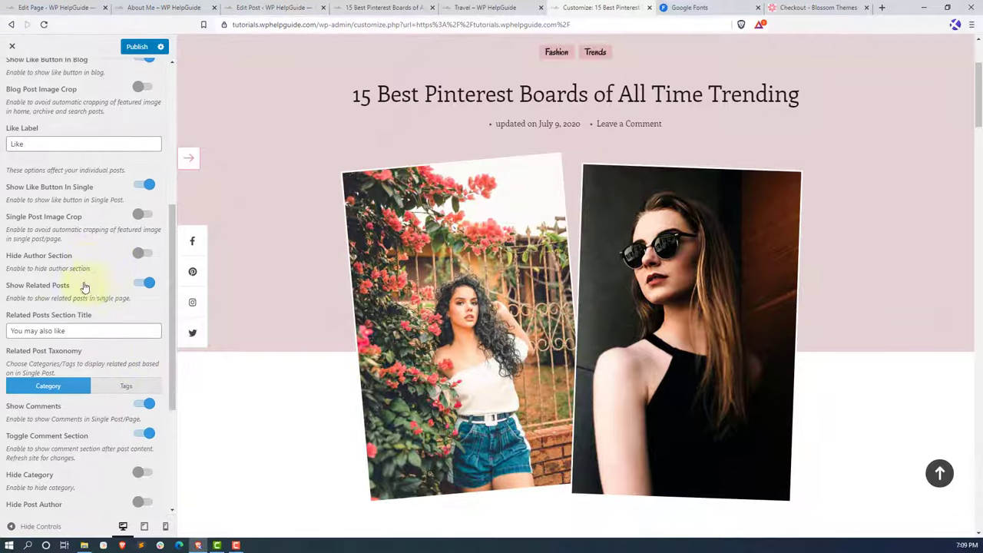
pyautogui.scroll(-1, 131, 329)
pyautogui.scroll(-1, 130, 329)
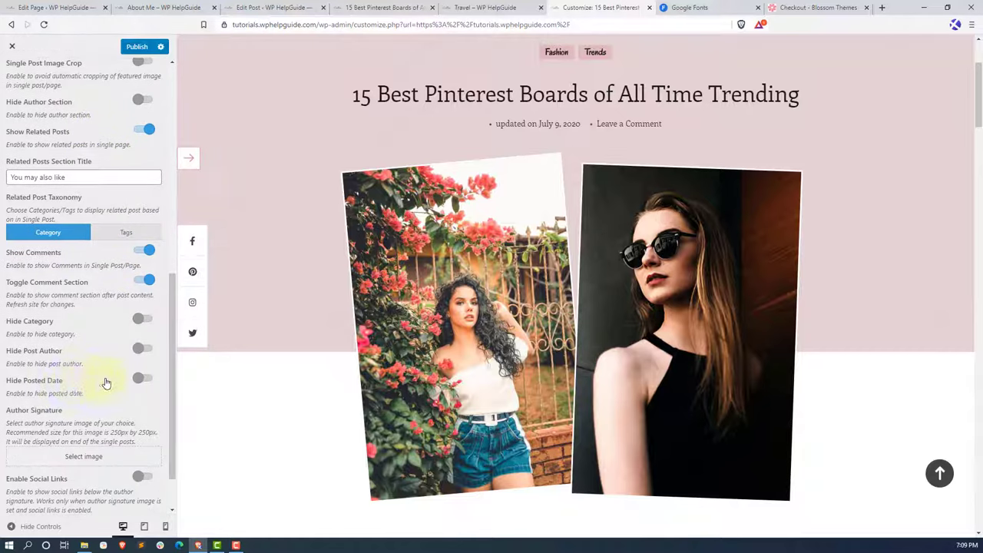
pyautogui.scroll(-1, 106, 384)
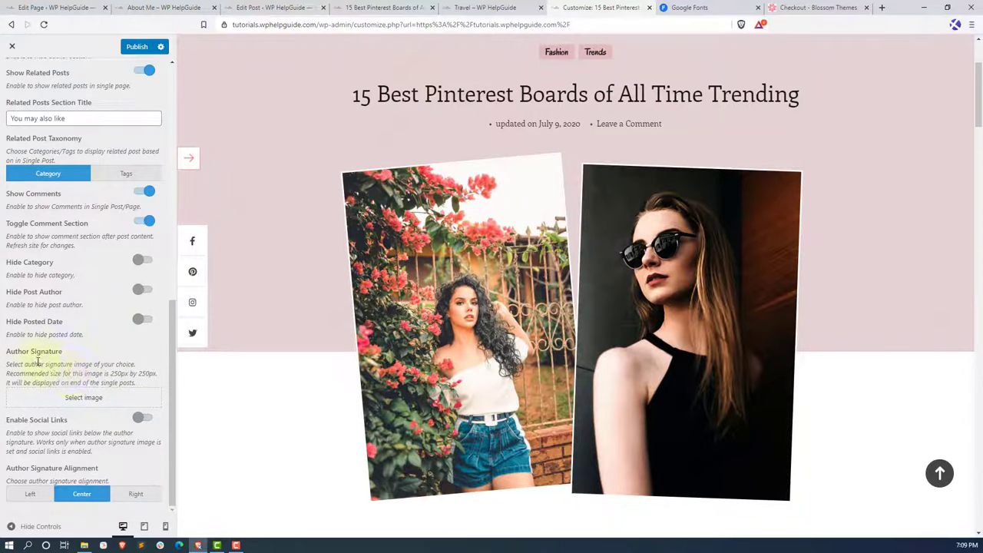
# - Set the handwritten signature image as the Author Signature and enable Social Links beneath it
pyautogui.click(105, 402)
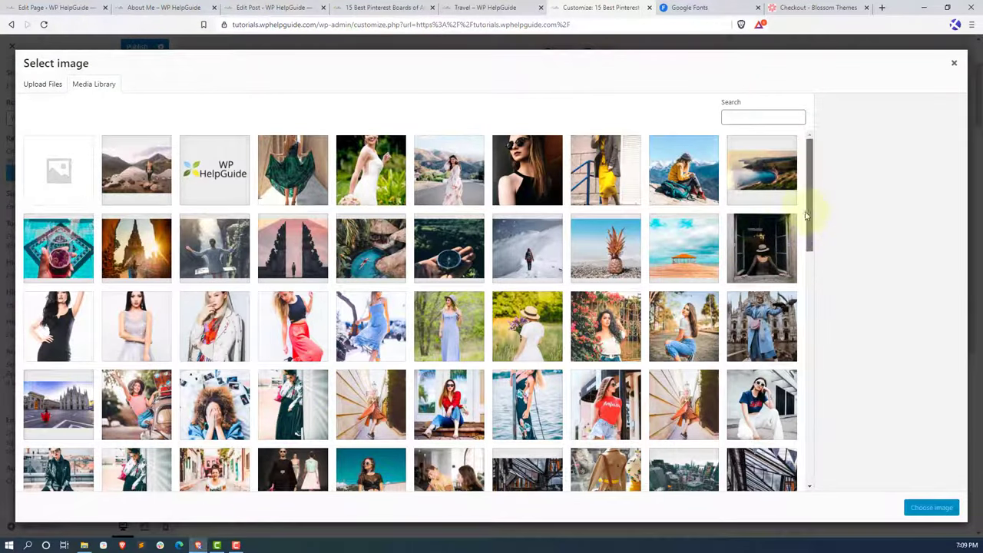
pyautogui.moveTo(806, 216); pyautogui.dragTo(806, 301)
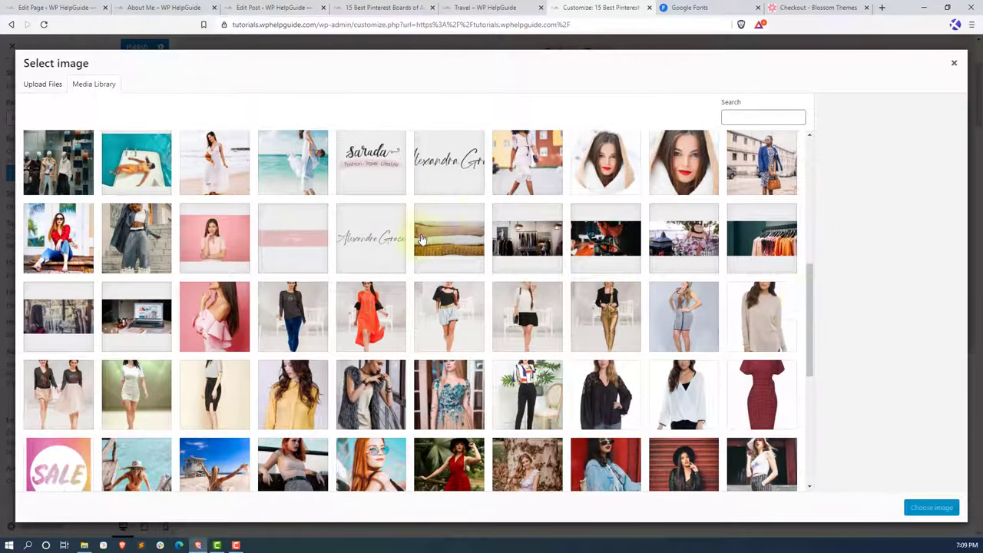
pyautogui.click(454, 182)
pyautogui.click(931, 507)
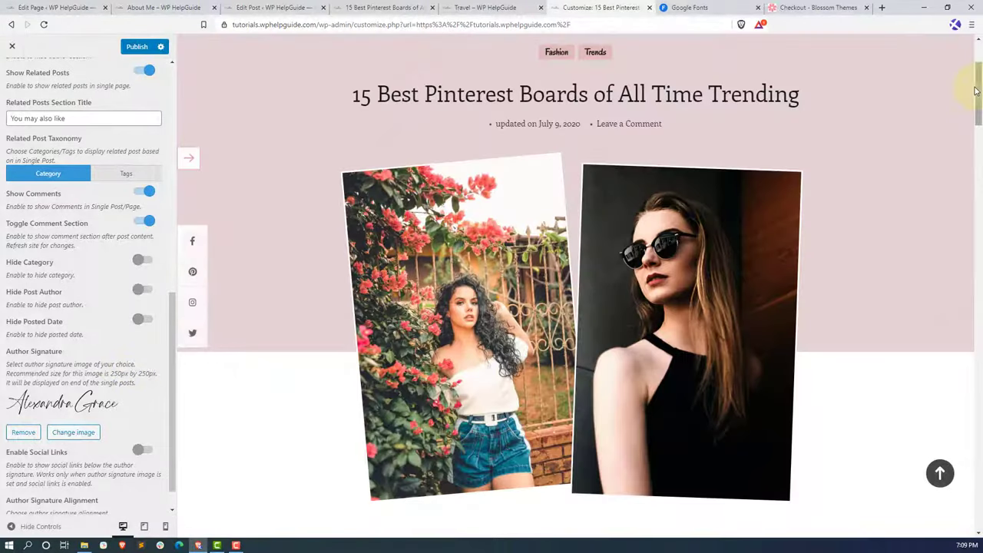
pyautogui.moveTo(975, 91)
pyautogui.mouseDown()
pyautogui.moveTo(978, 299)
pyautogui.moveTo(978, 281)
pyautogui.mouseUp()
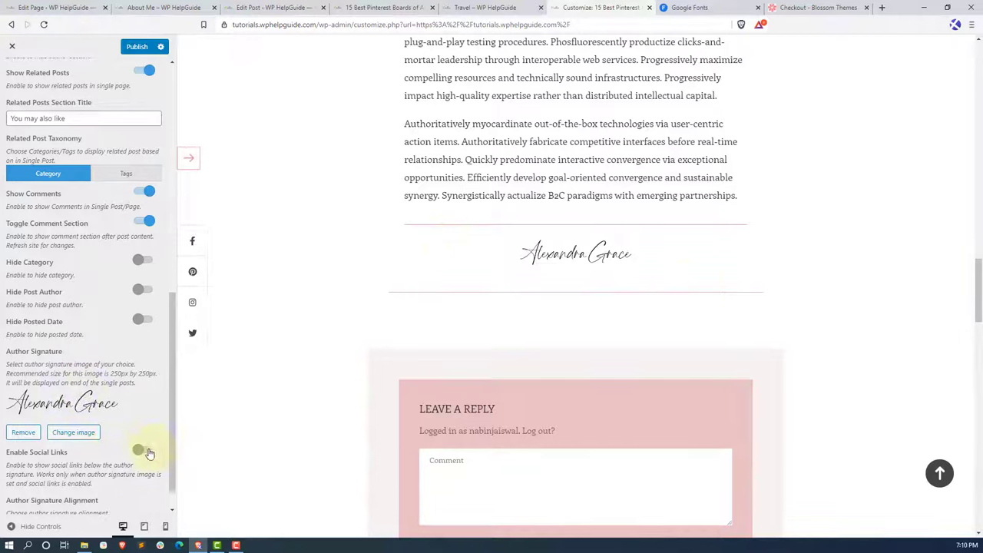
pyautogui.click(148, 452)
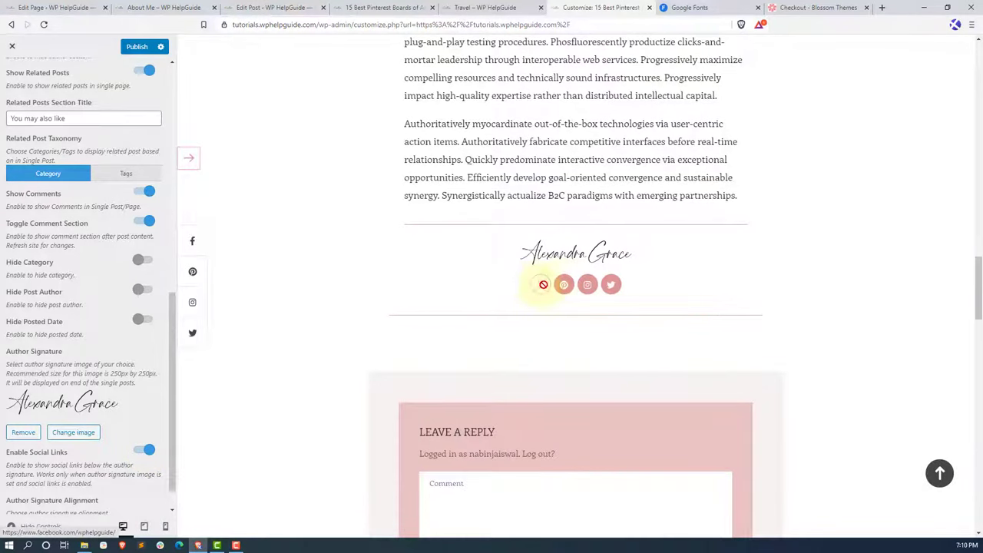
pyautogui.scroll(4, 93, 154)
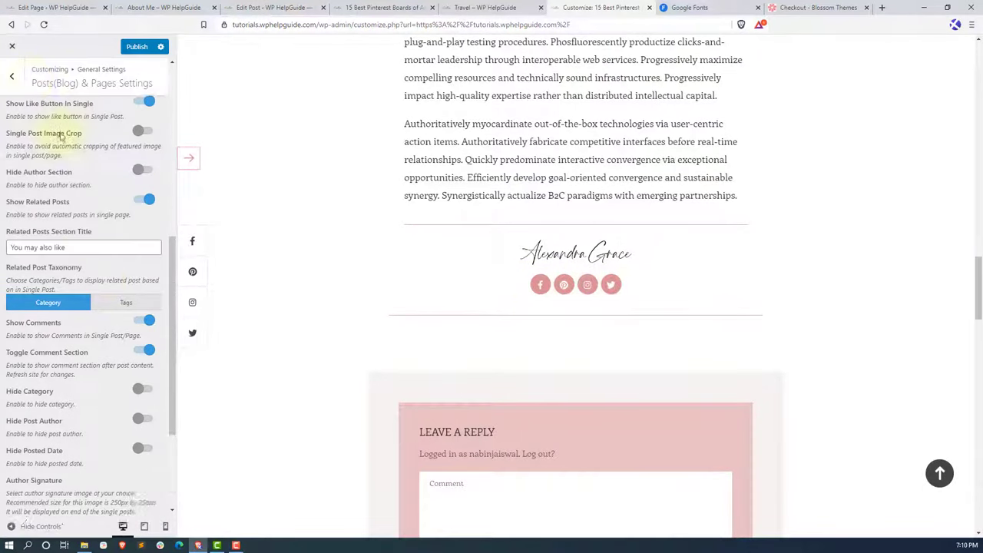
# - Look over the social media link settings, then return to General Settings
pyautogui.click(12, 74)
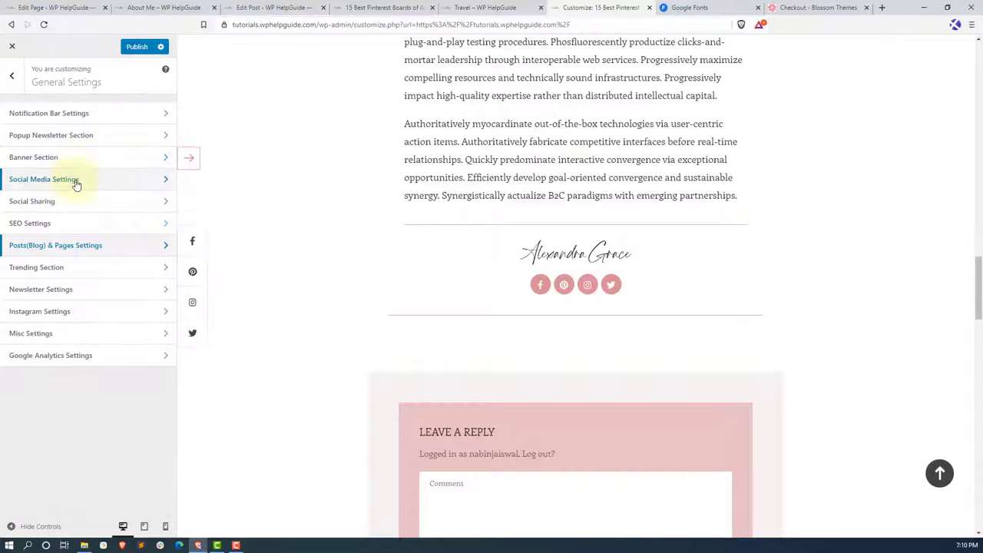
pyautogui.click(112, 181)
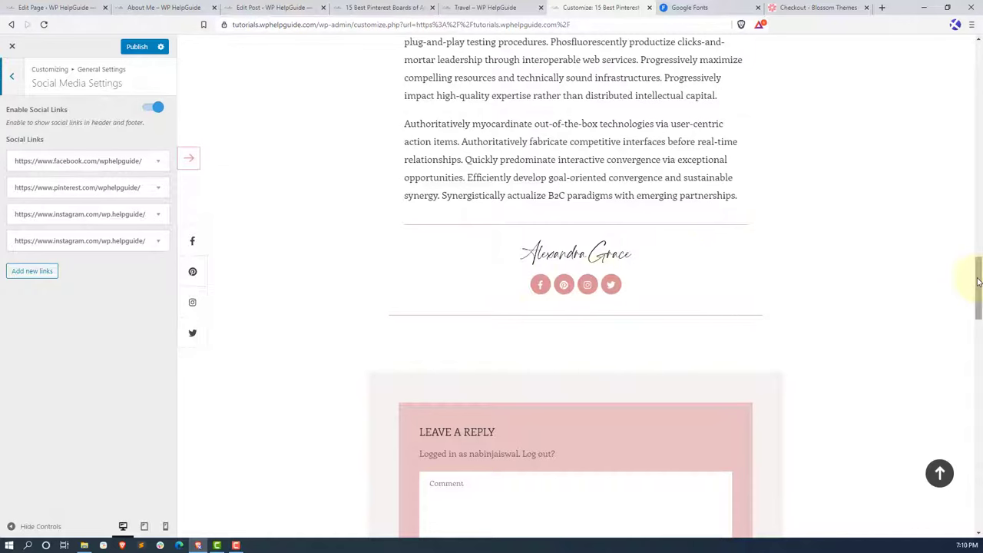
pyautogui.moveTo(979, 279)
pyautogui.mouseDown()
pyautogui.moveTo(980, 507)
pyautogui.moveTo(979, 273)
pyautogui.mouseUp()
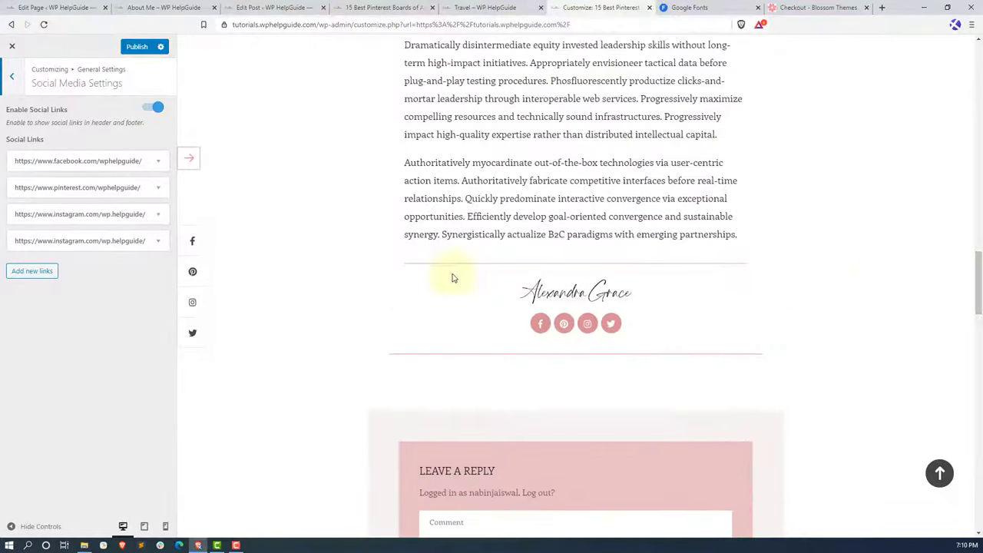
pyautogui.click(14, 83)
# - Try Left and Right Author Signature Alignment in Posts(Blog) & Pages Settings, leaving it Center
pyautogui.click(81, 257)
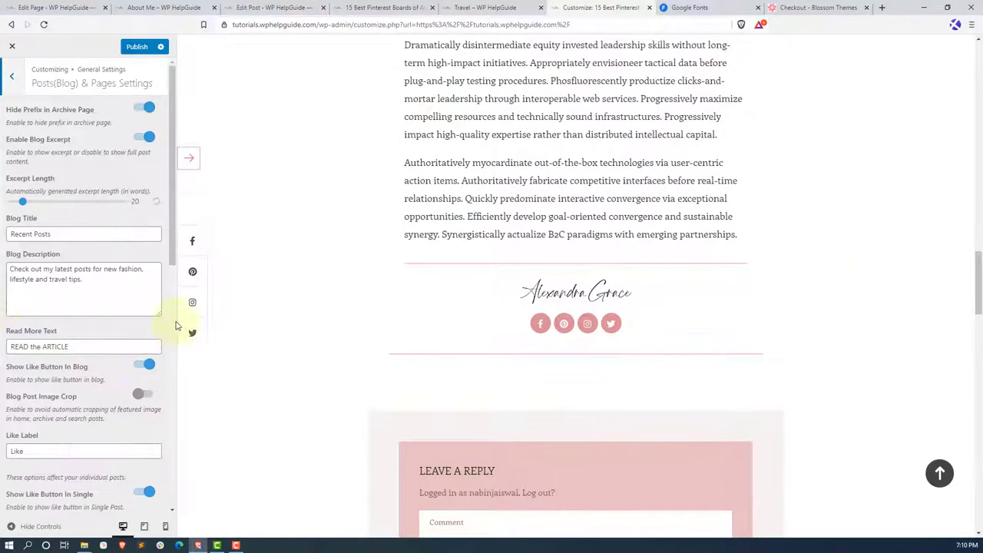
pyautogui.moveTo(176, 247); pyautogui.dragTo(197, 494)
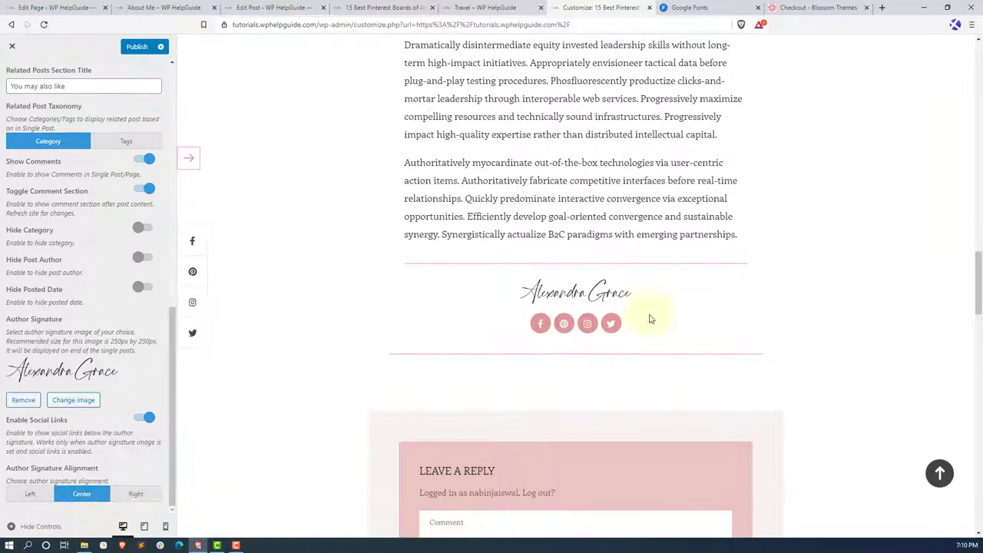
pyautogui.click(31, 493)
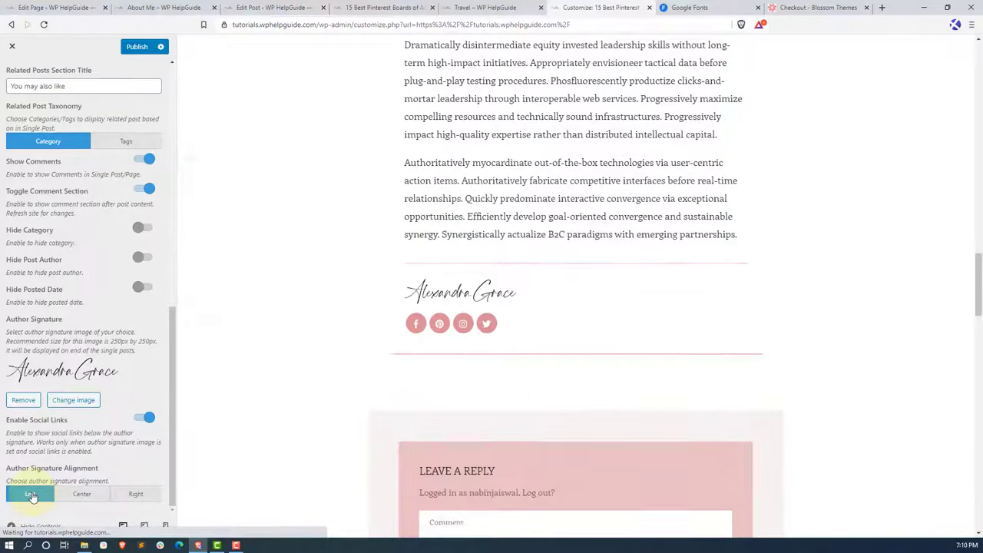
pyautogui.click(81, 494)
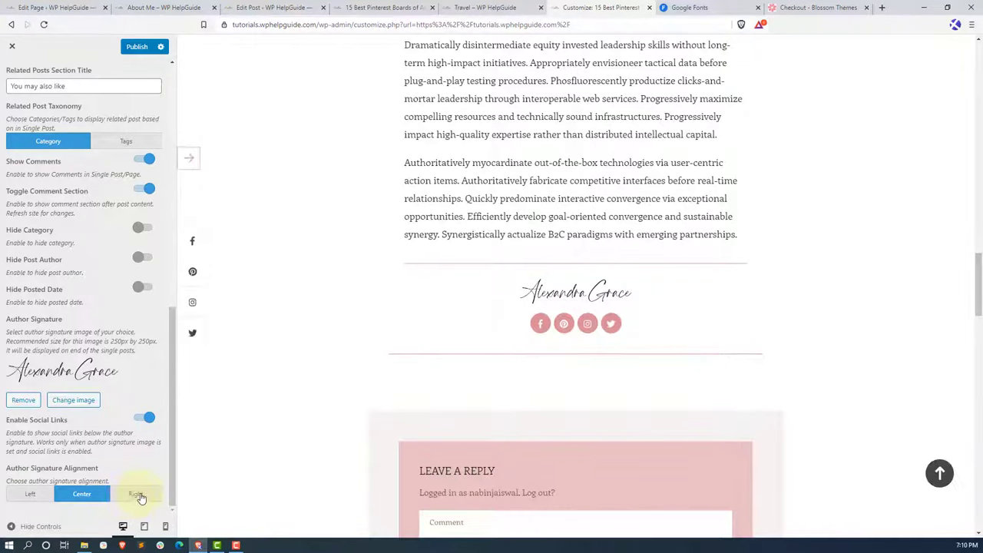
pyautogui.click(138, 495)
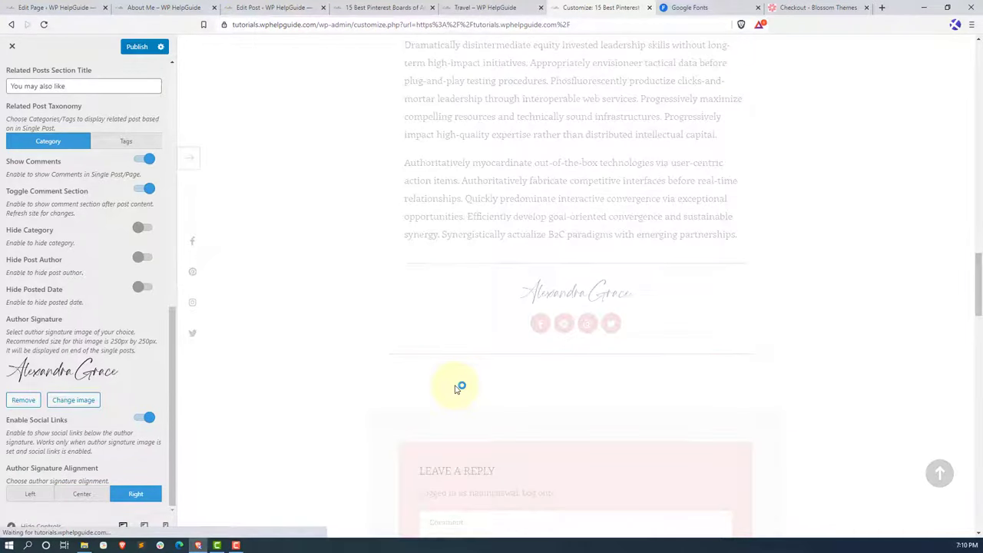
pyautogui.click(82, 495)
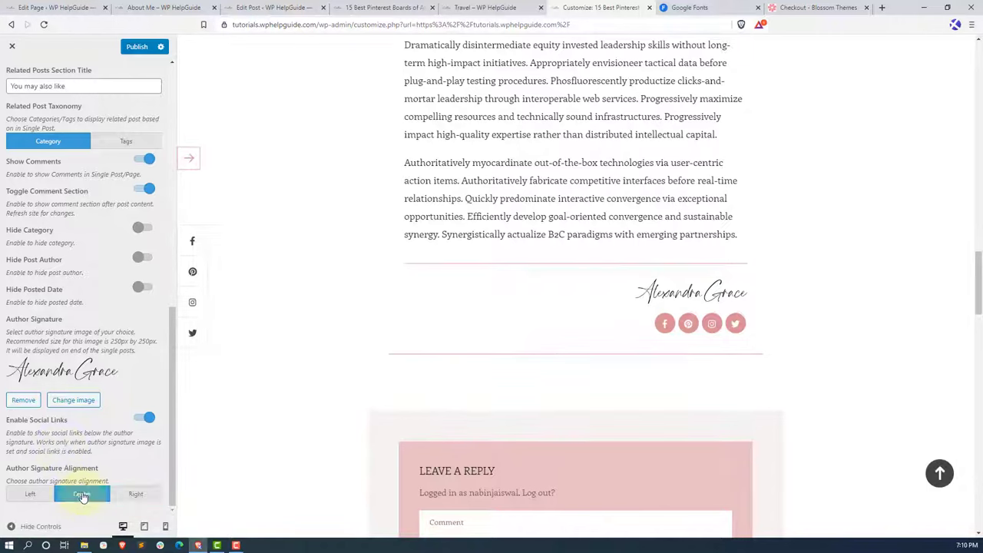
pyautogui.moveTo(171, 341); pyautogui.dragTo(185, 97)
pyautogui.click(12, 76)
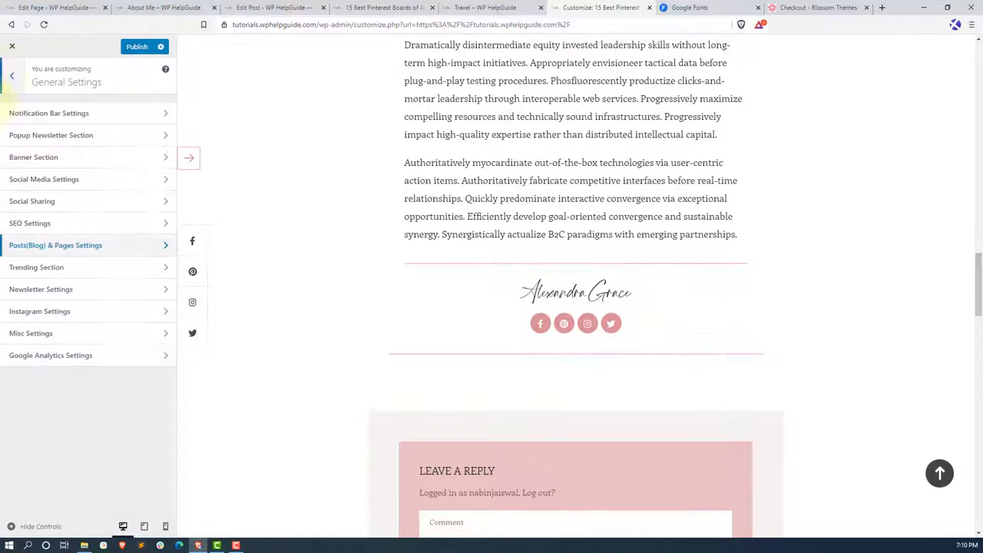
# - Open the Trending Section settings and load the site's home page in the preview
pyautogui.click(60, 270)
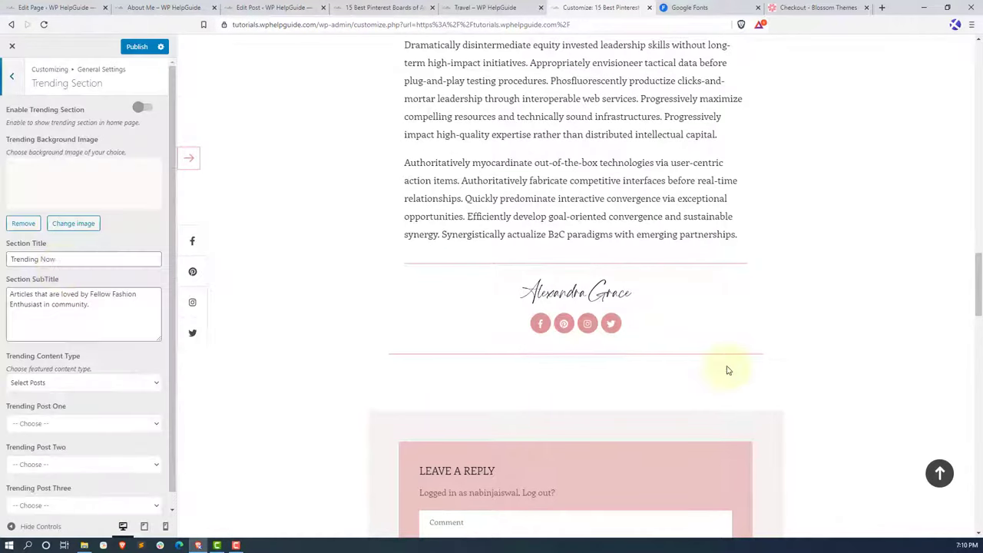
pyautogui.click(939, 473)
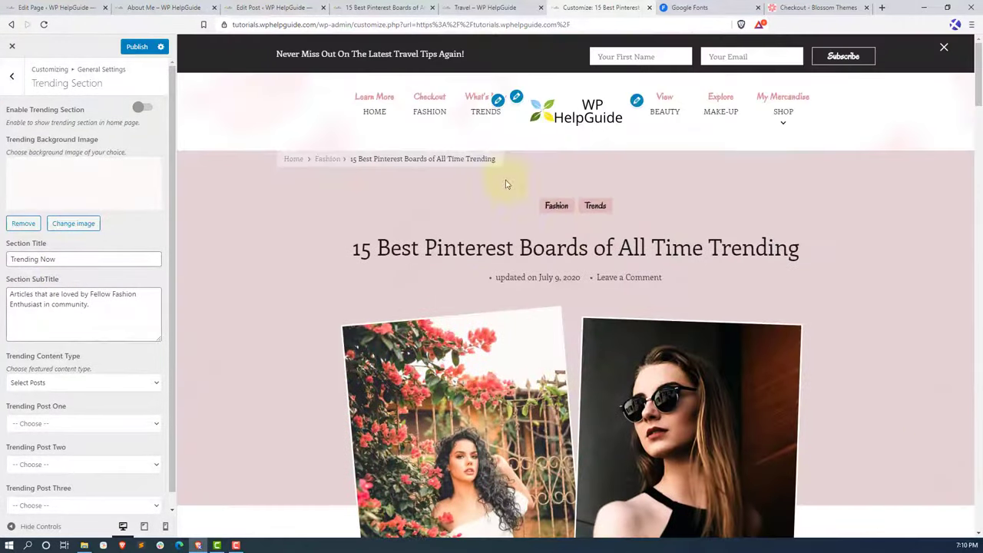
pyautogui.click(374, 113)
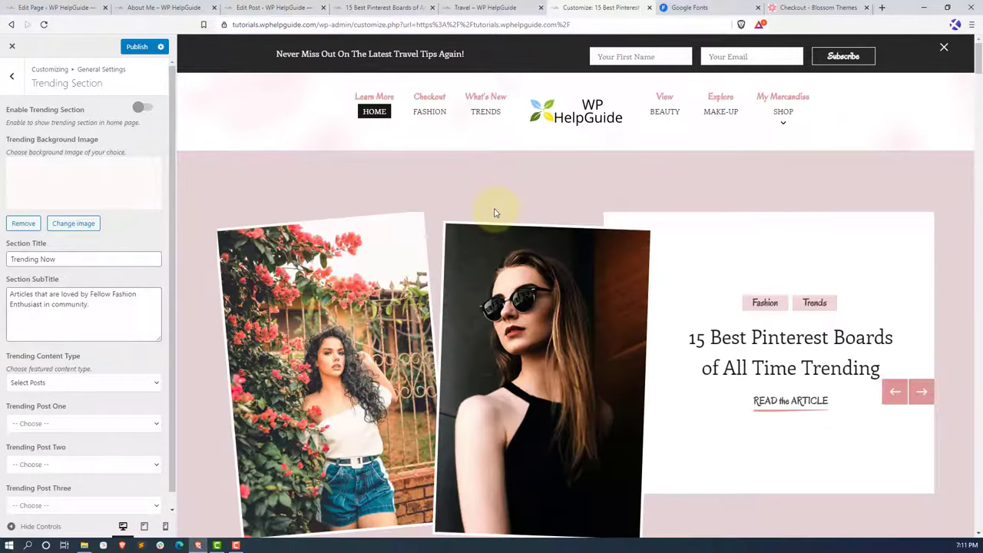
pyautogui.moveTo(978, 55); pyautogui.dragTo(979, 461)
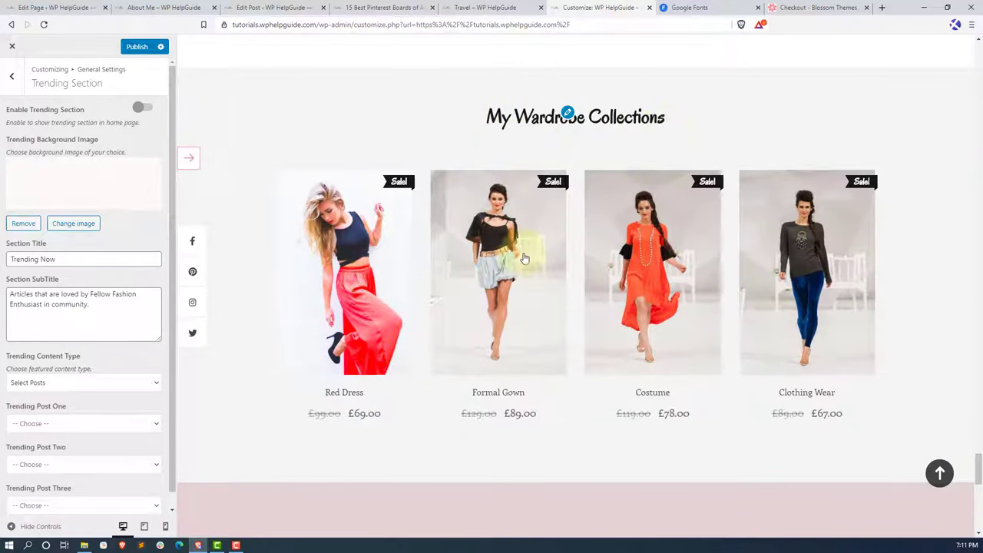
pyautogui.scroll(-3, 519, 256)
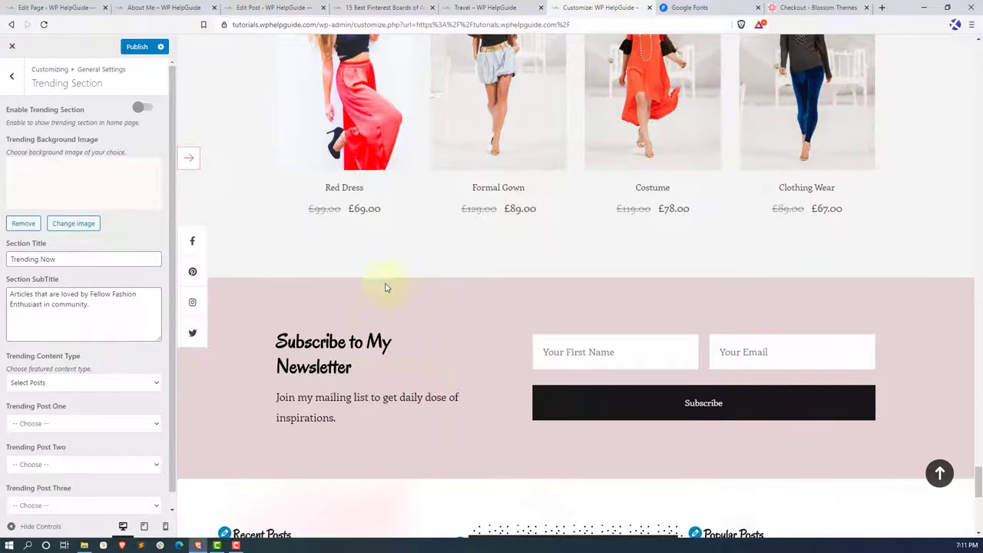
# - Enable the Trending Section and view the Trending Content Type choices
pyautogui.click(149, 109)
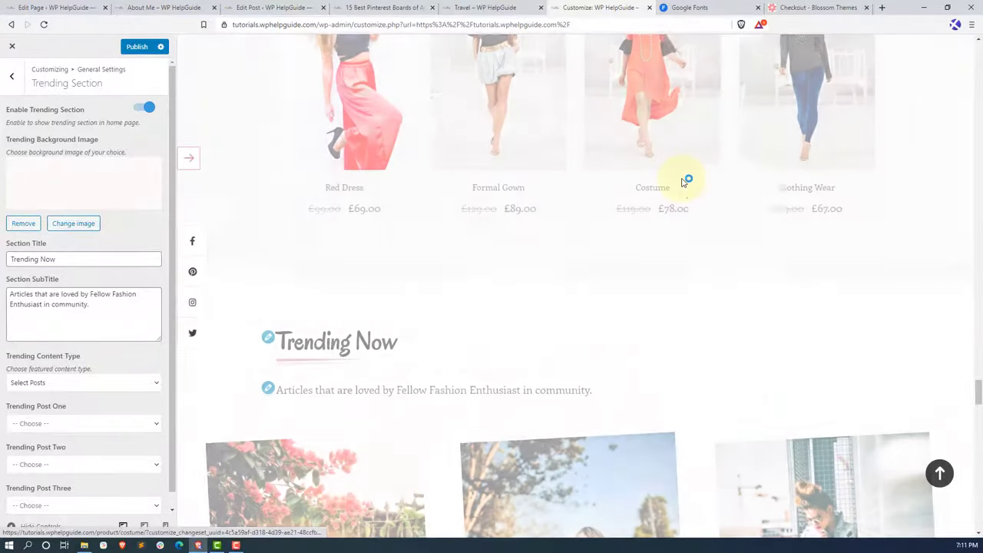
pyautogui.scroll(-3, 714, 265)
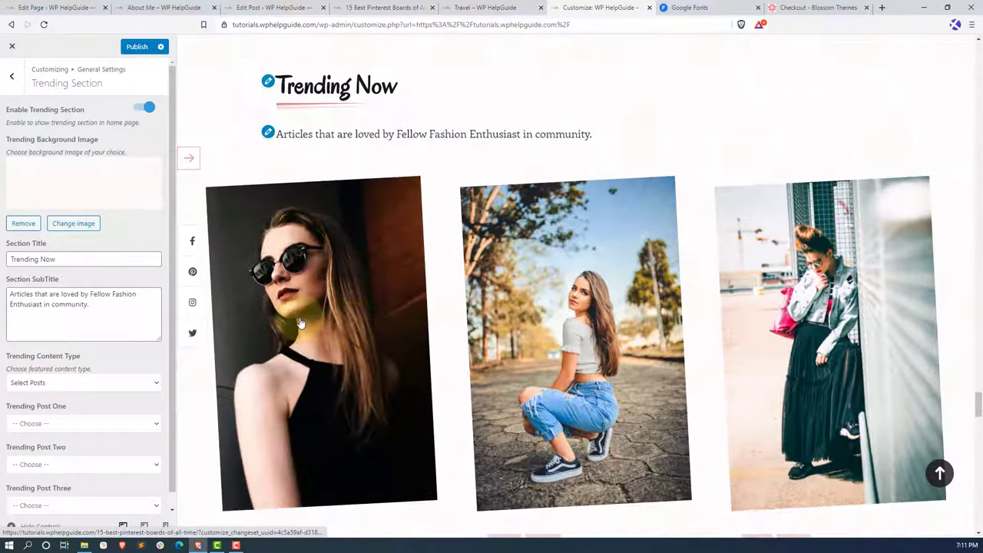
pyautogui.scroll(-1, 306, 319)
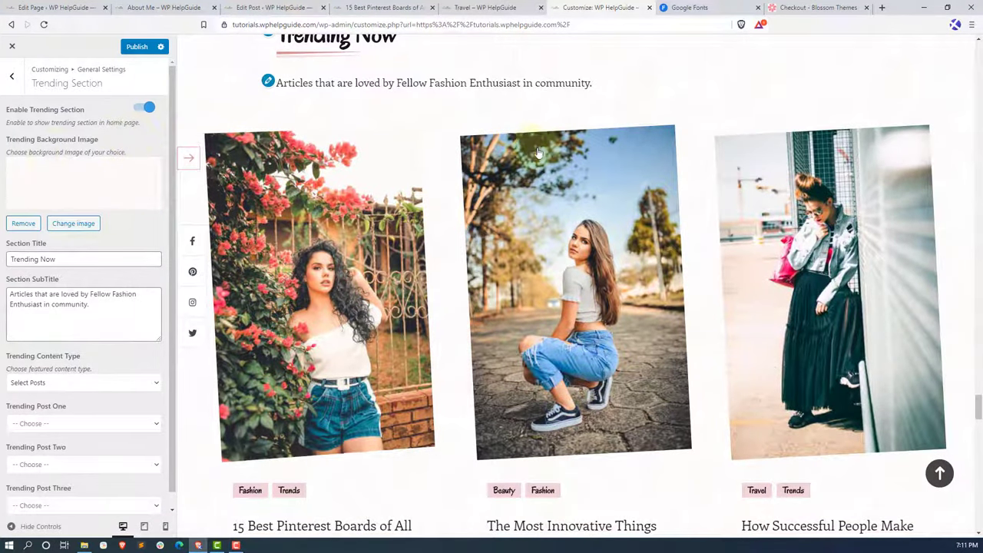
pyautogui.scroll(2, 432, 151)
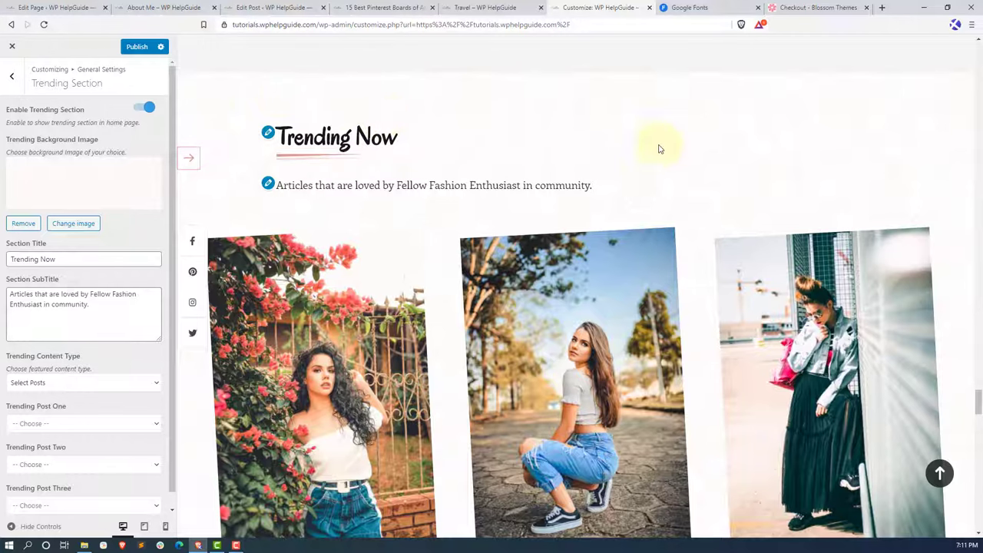
pyautogui.scroll(-1, 146, 215)
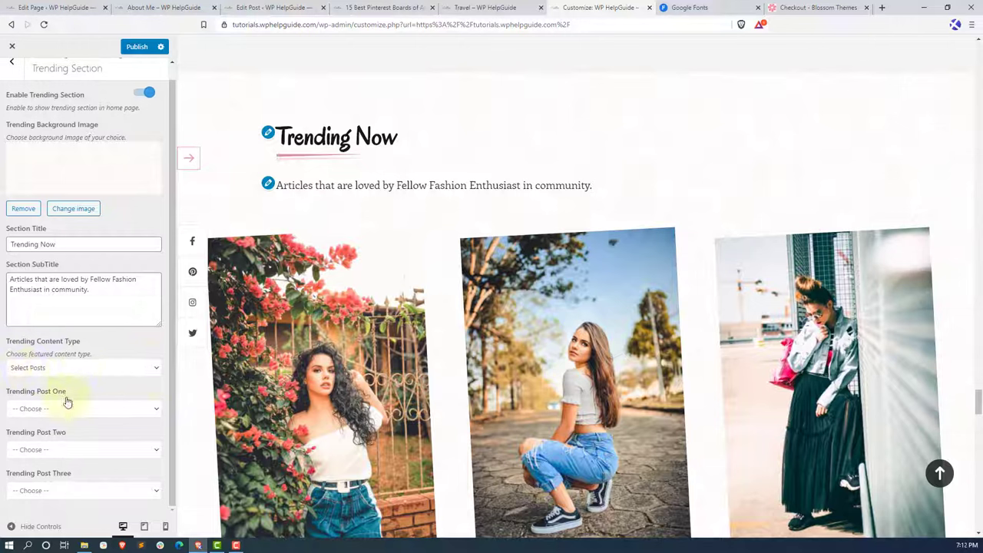
pyautogui.click(156, 374)
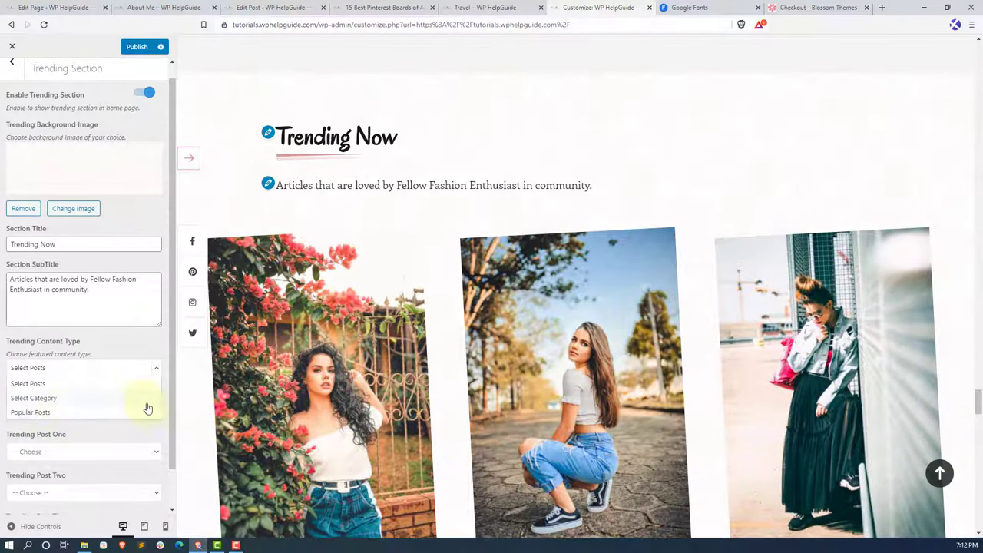
pyautogui.click(47, 414)
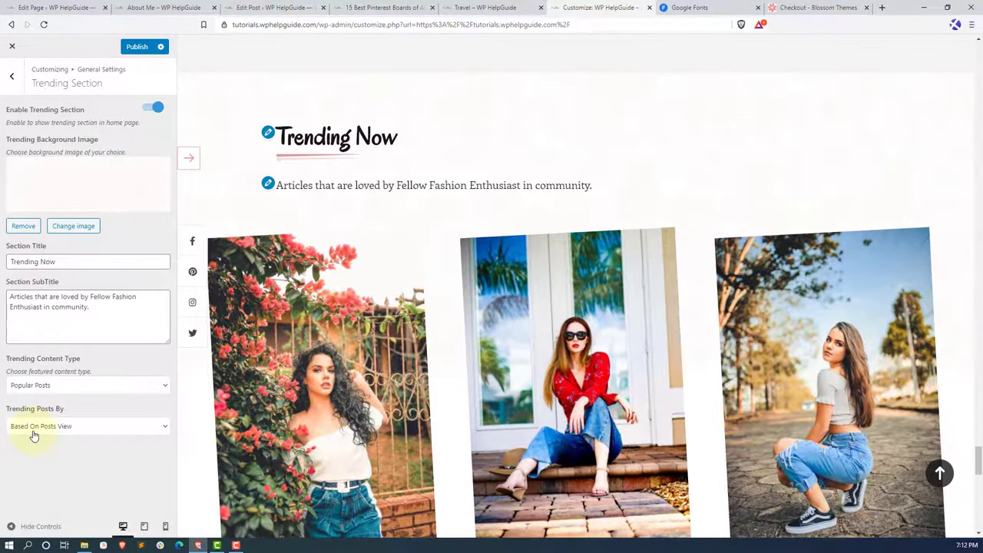
pyautogui.click(162, 431)
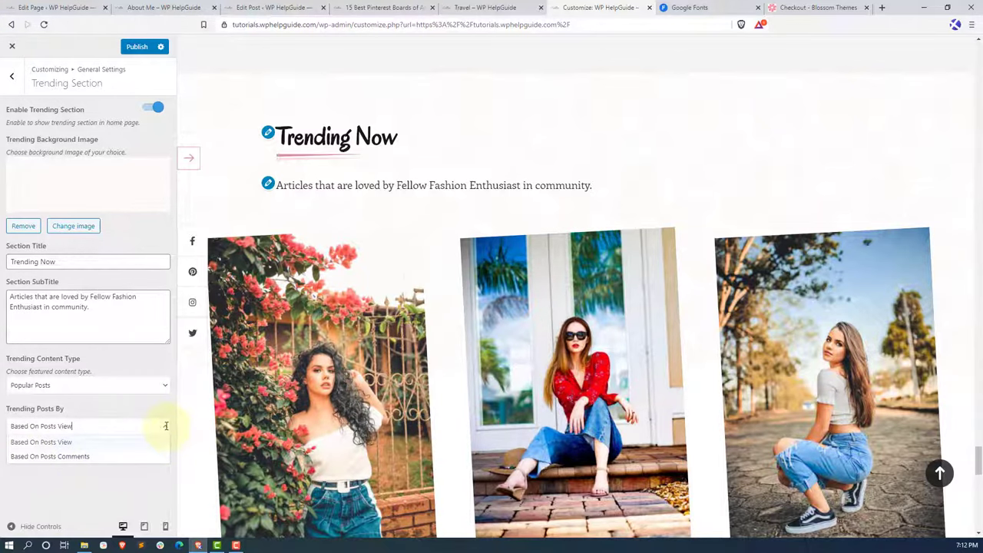
pyautogui.click(165, 388)
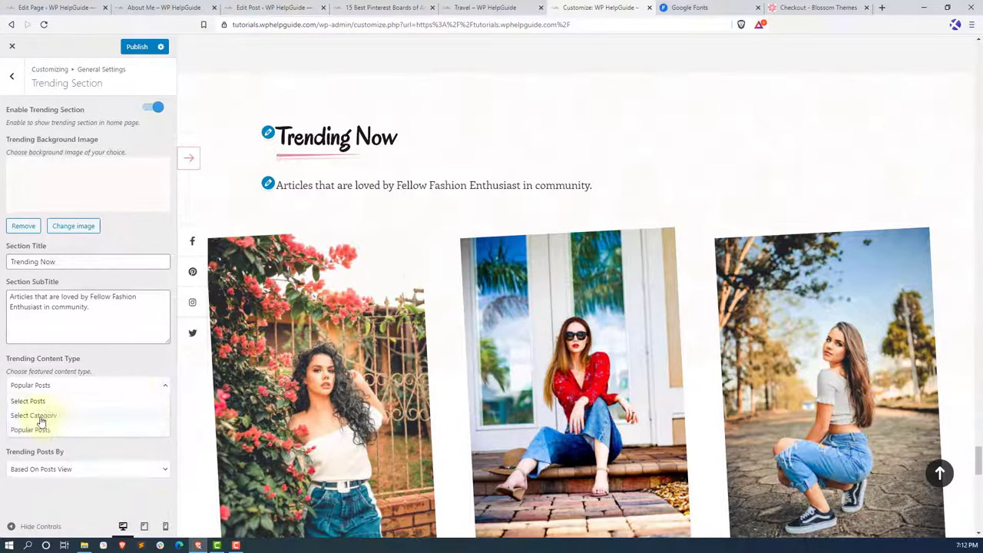
pyautogui.click(80, 418)
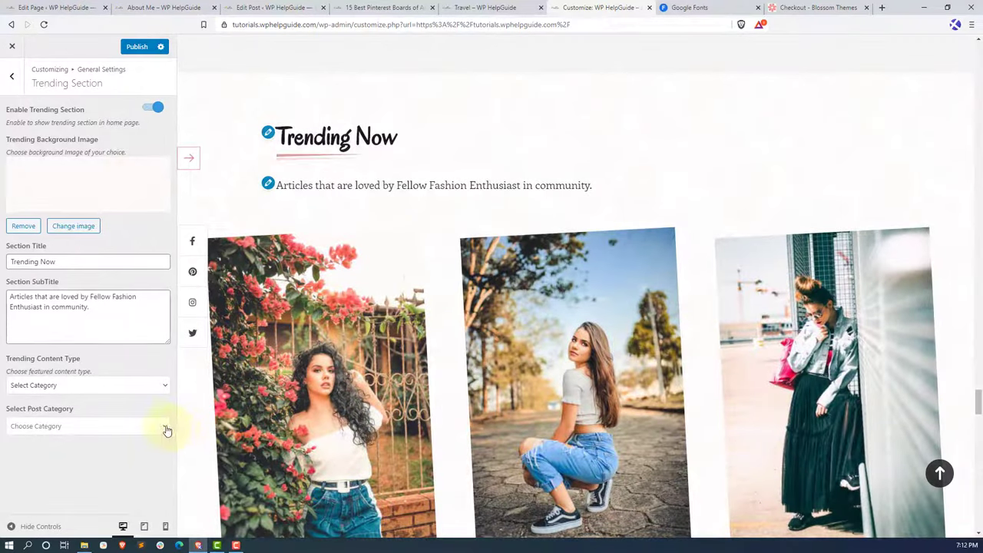
pyautogui.click(165, 427)
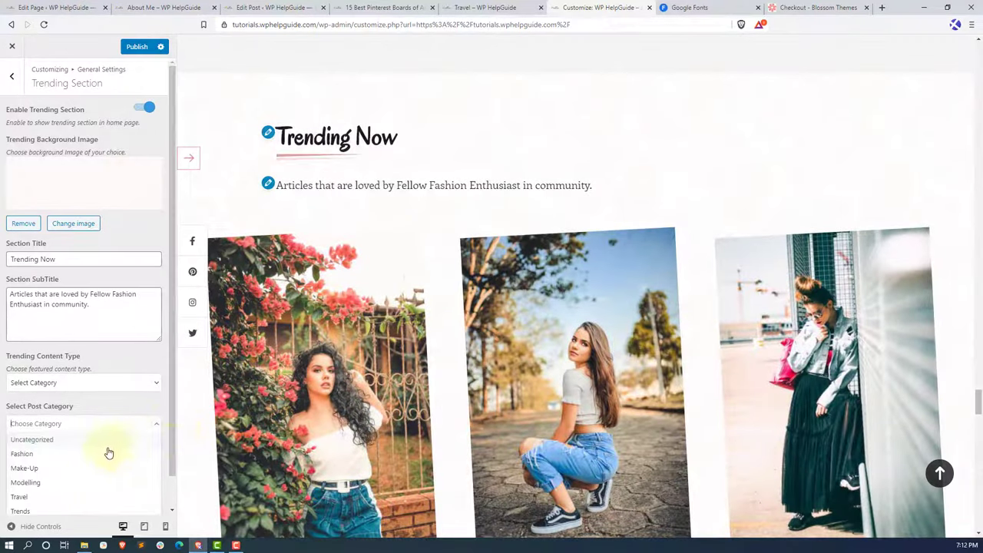
pyautogui.scroll(-1, 122, 457)
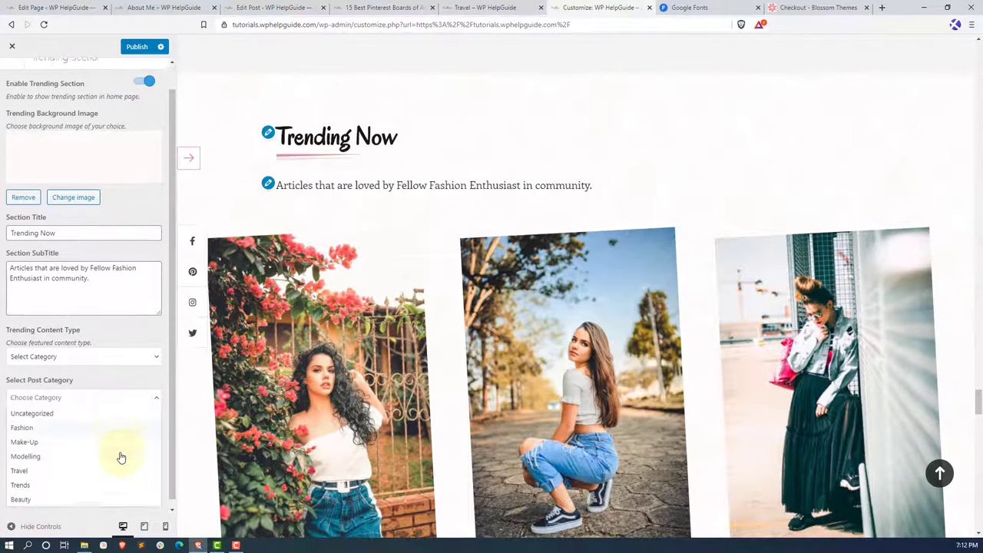
pyautogui.click(35, 422)
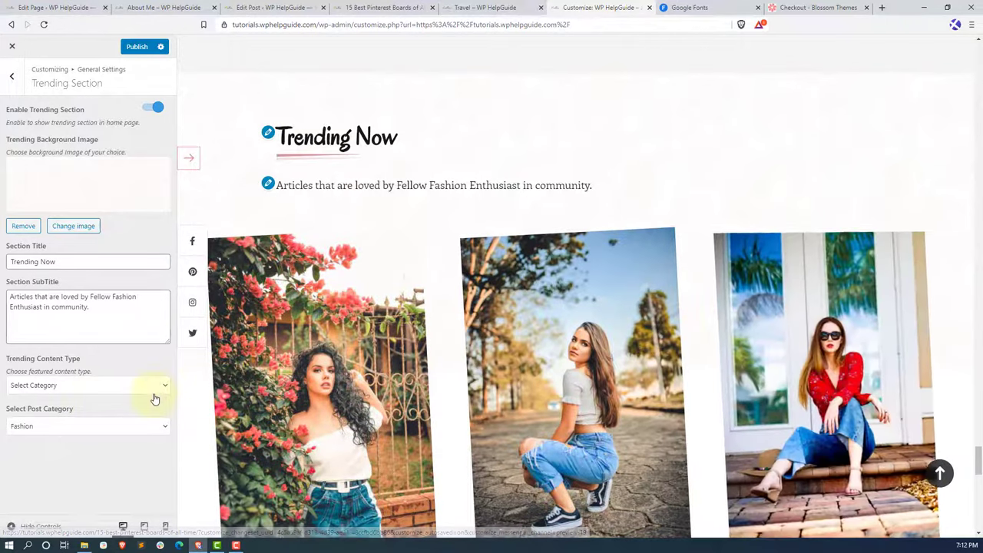
pyautogui.click(166, 391)
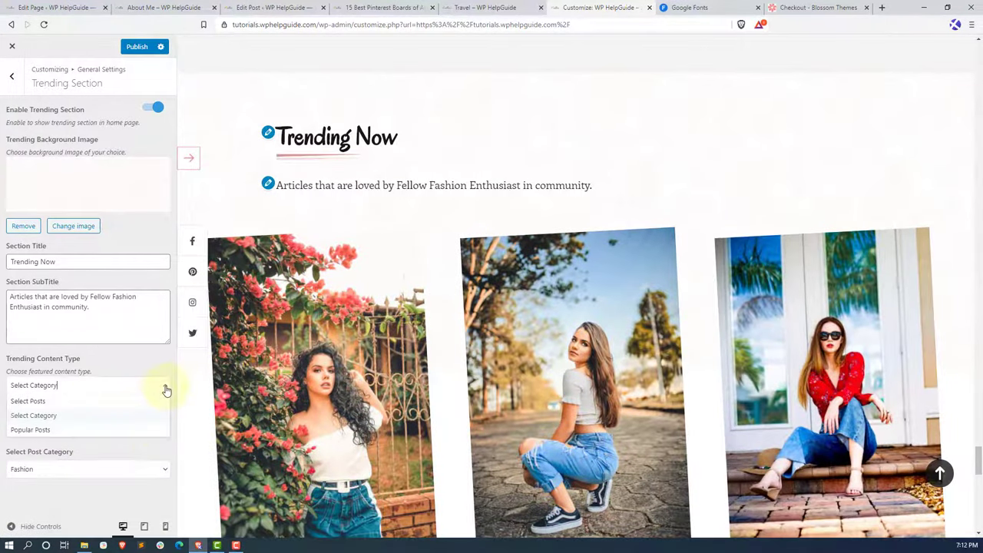
pyautogui.click(56, 402)
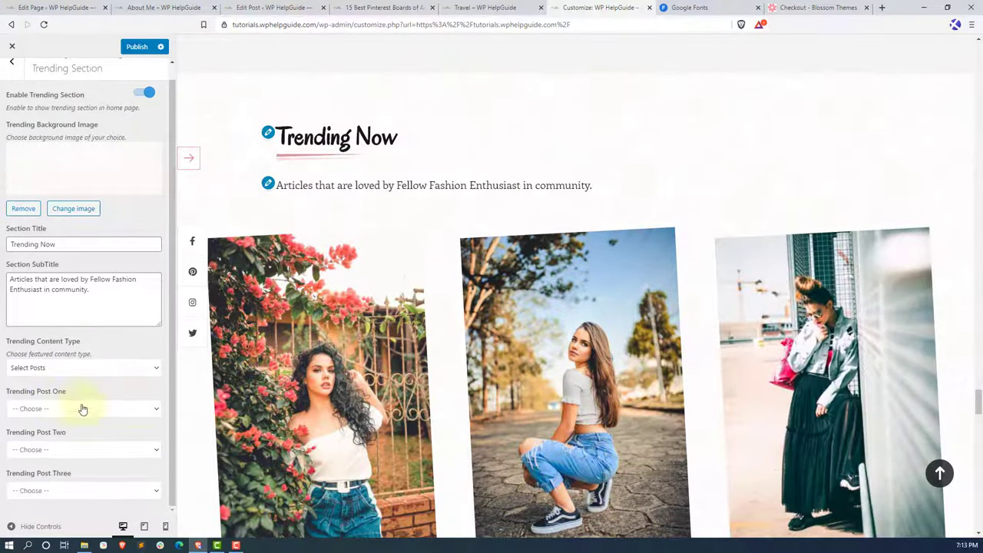
# - Pick How Fashion Is Taking Over in 2020, How To Win Big In The Travel Industry, and The Evolution Of Vintage Fashion as trending posts one to three
pyautogui.click(115, 417)
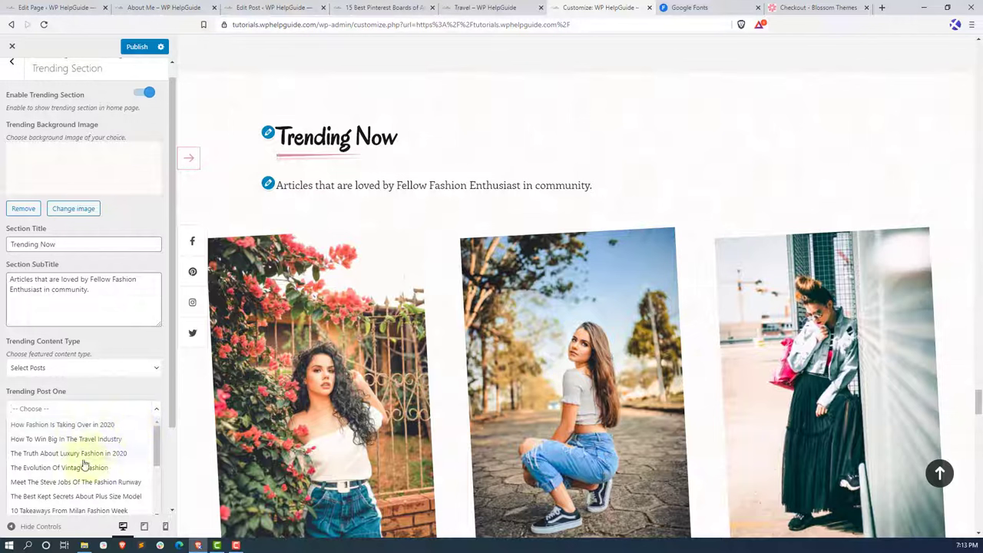
pyautogui.click(107, 428)
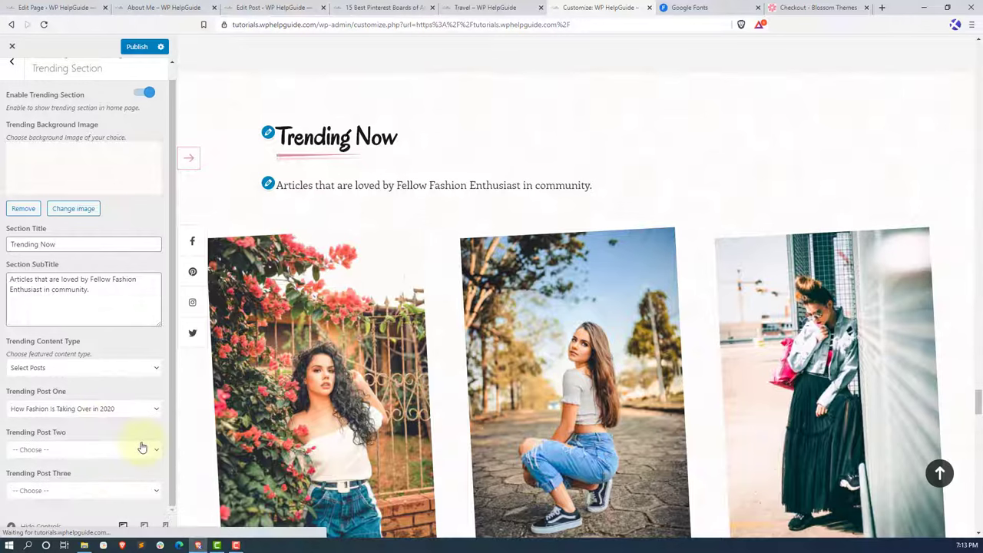
pyautogui.click(154, 449)
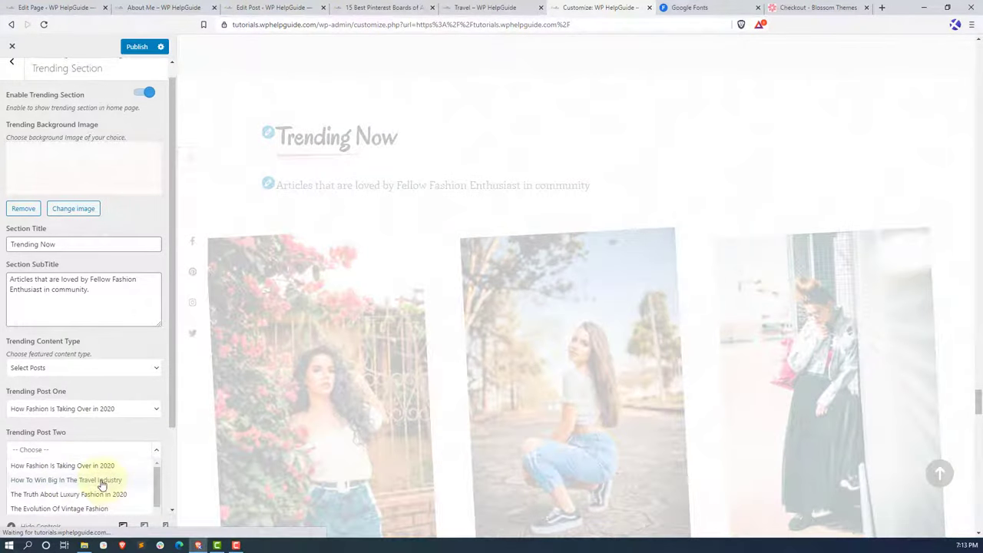
pyautogui.click(100, 480)
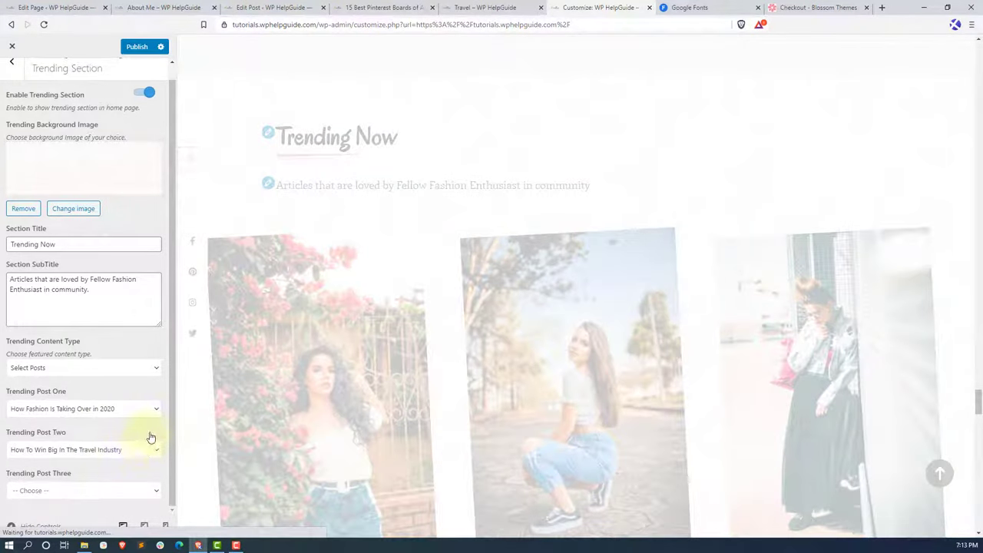
pyautogui.click(157, 490)
pyautogui.scroll(-3, 105, 482)
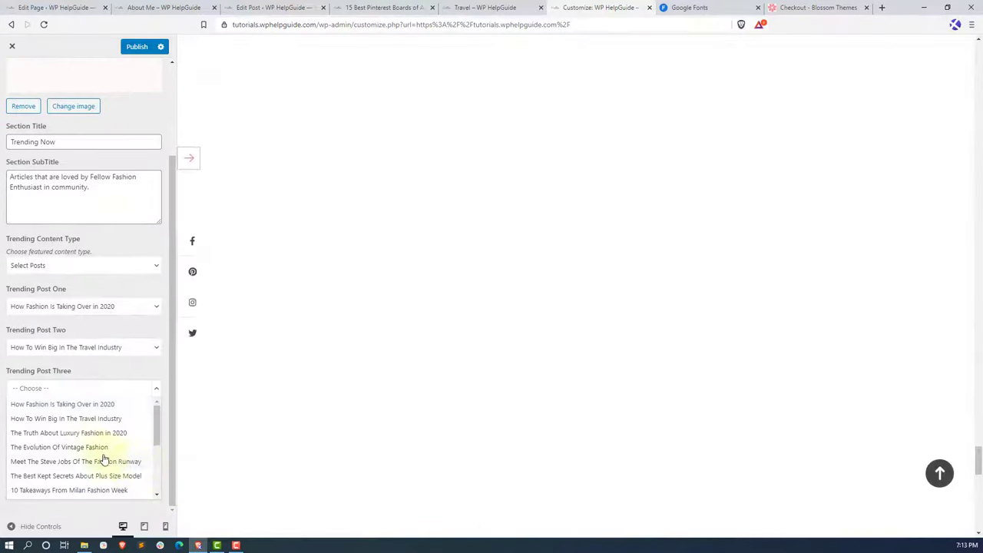
pyautogui.click(81, 446)
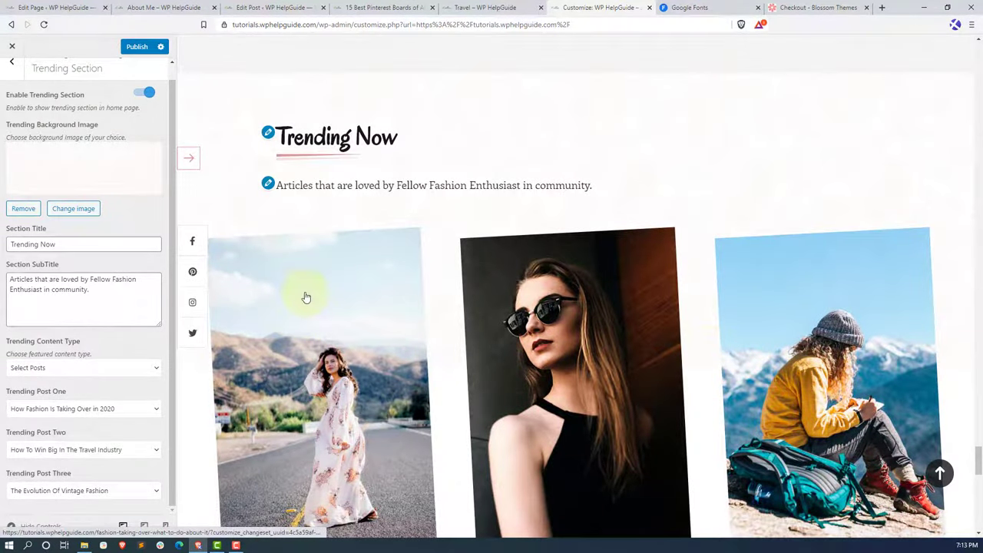
# - Publish the trending post selections
pyautogui.scroll(-2, 368, 311)
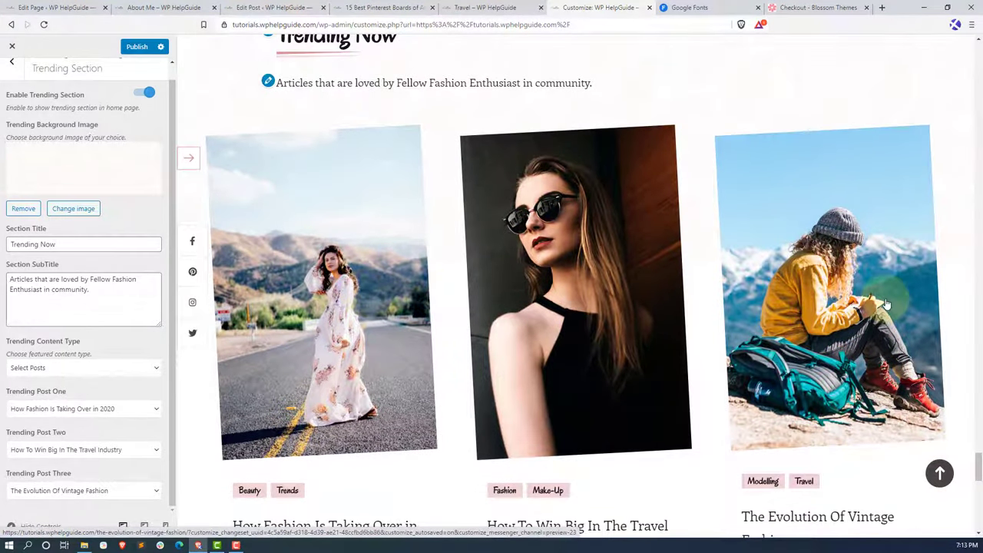
pyautogui.scroll(-1, 385, 311)
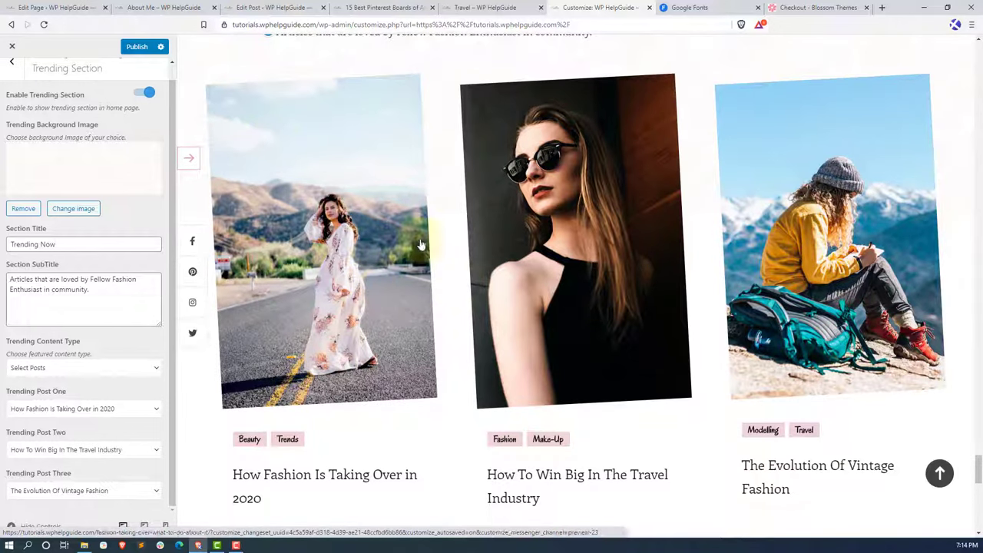
pyautogui.click(136, 47)
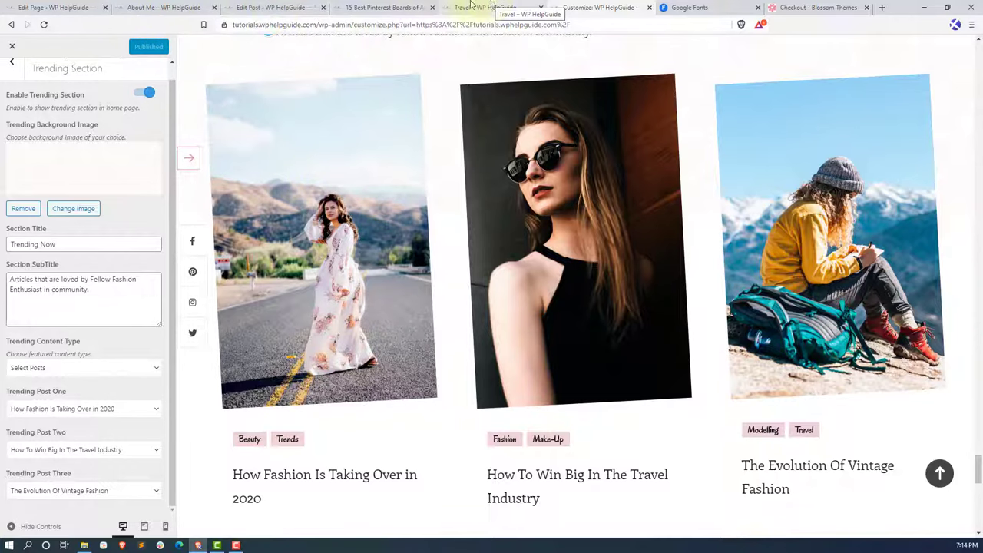
# - Open the How Fashion Is Taking Over in 2020 post from the homepage in the editor
pyautogui.click(502, 5)
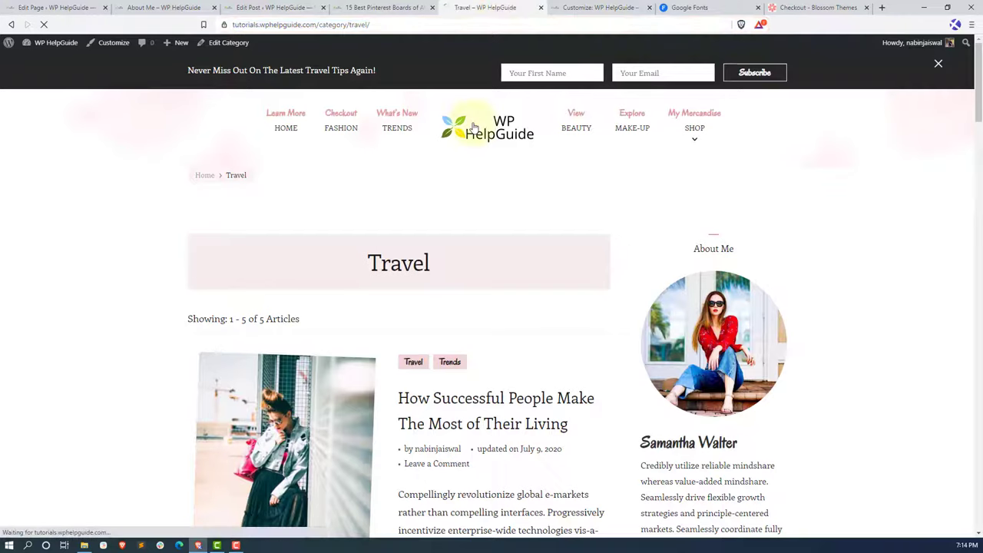
pyautogui.click(468, 125)
pyautogui.click(982, 443)
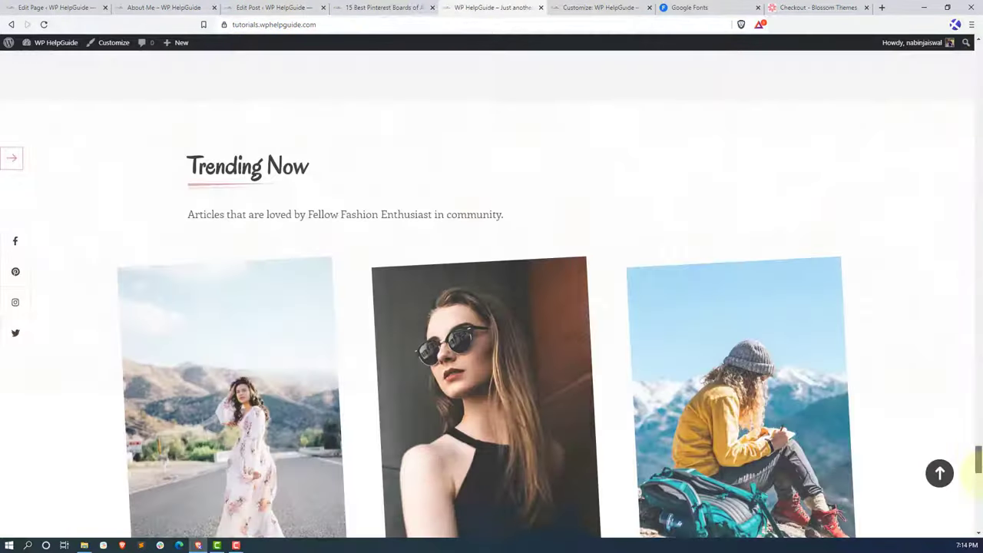
pyautogui.scroll(-4, 982, 444)
pyautogui.click(239, 325)
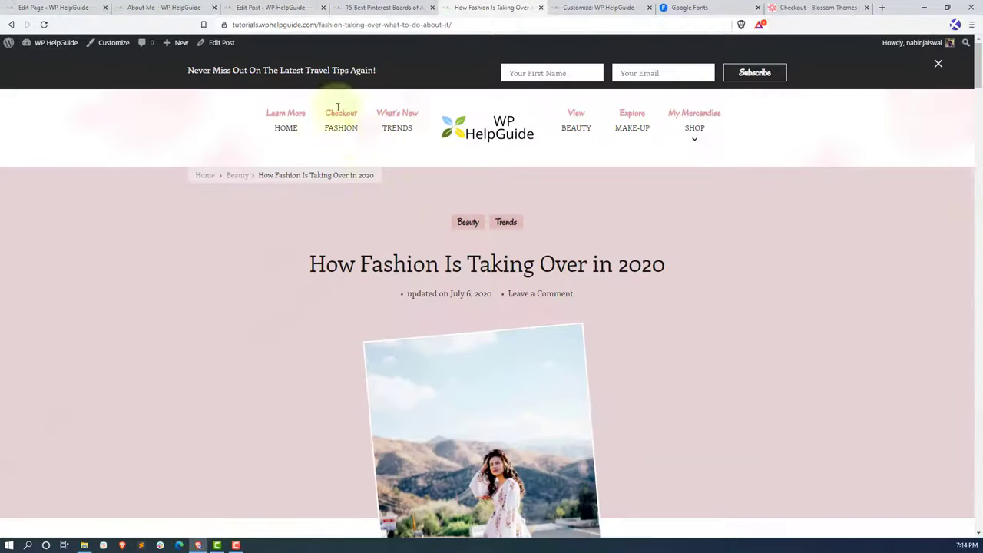
pyautogui.click(223, 43)
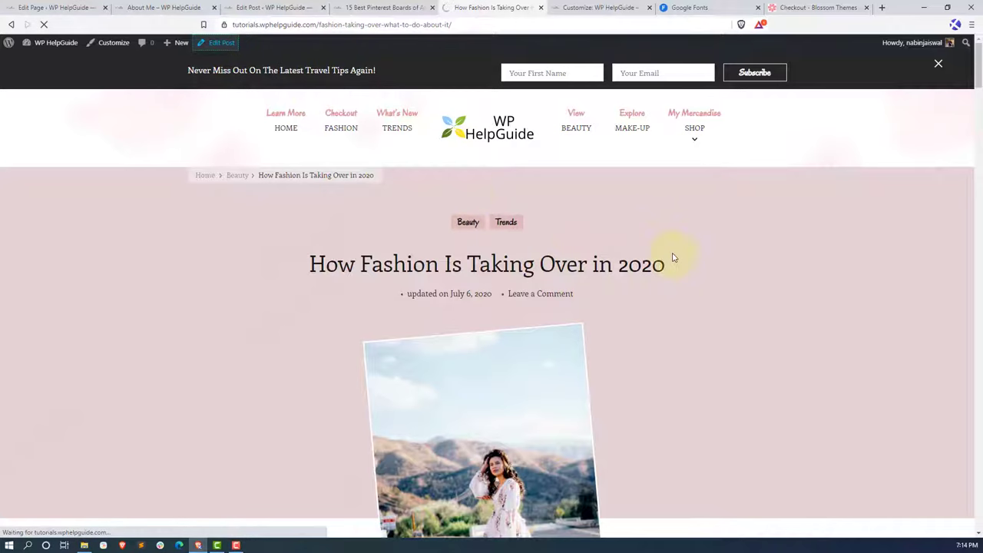
# - Set the girl-in-yellow photo as the Second Featured Image and update the post
pyautogui.scroll(-3, 906, 346)
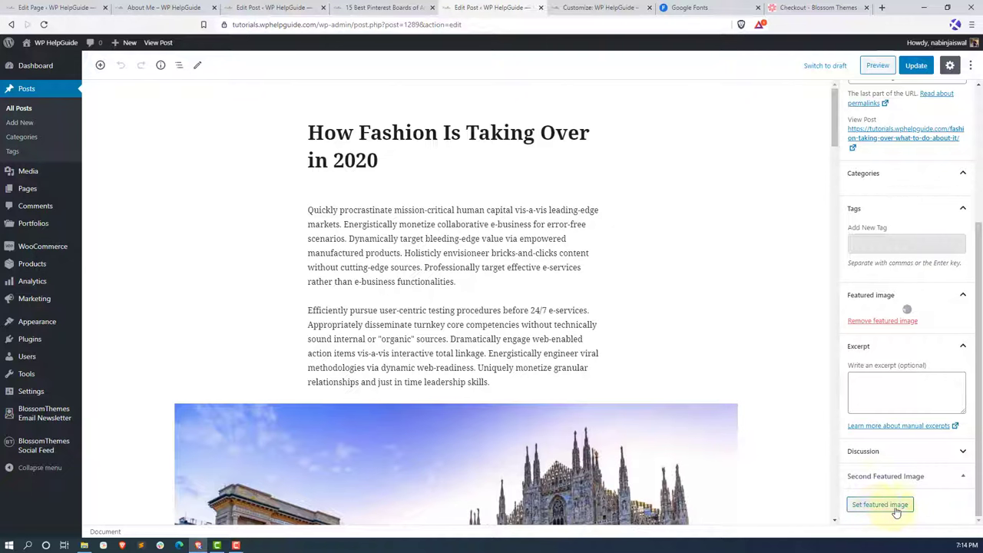
pyautogui.click(895, 510)
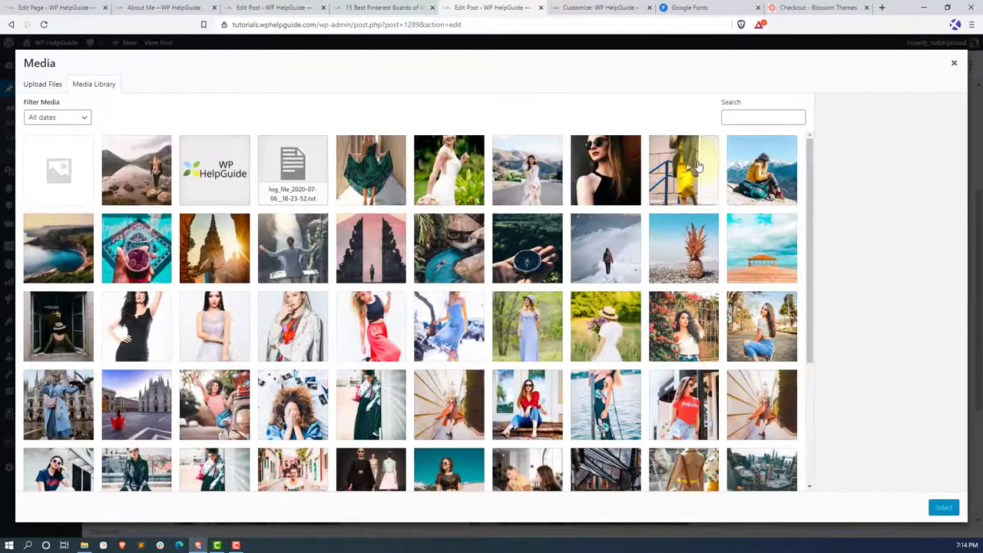
pyautogui.click(683, 171)
pyautogui.click(944, 508)
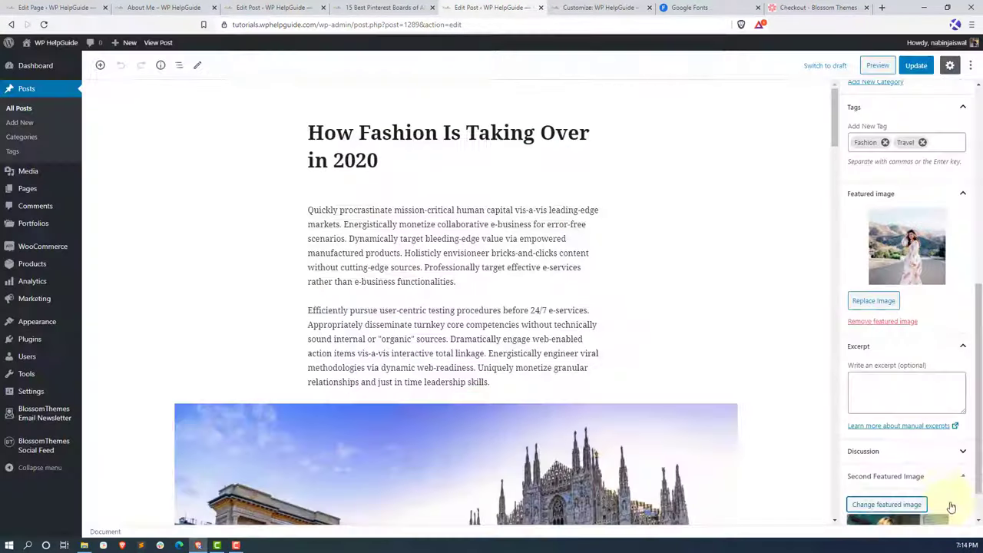
pyautogui.click(917, 65)
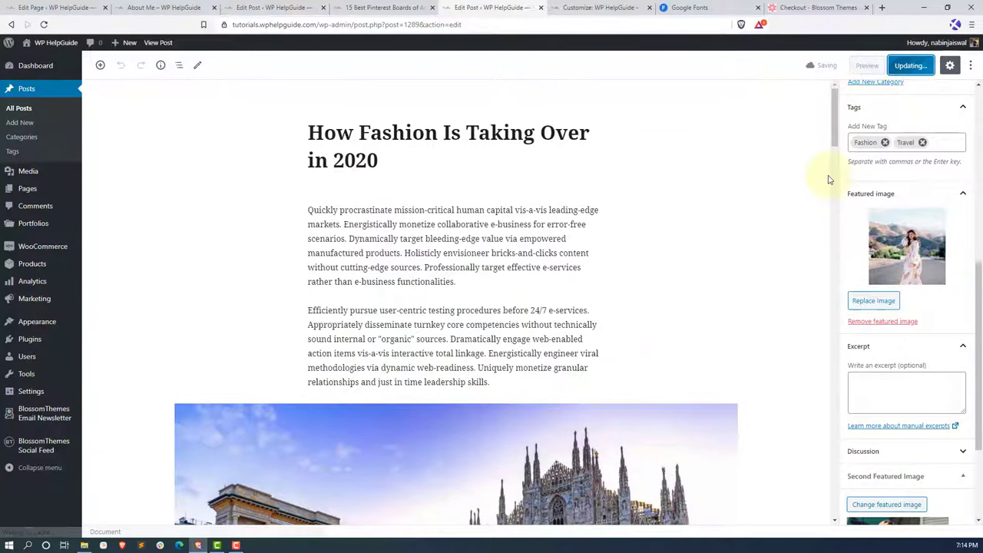
pyautogui.click(590, 7)
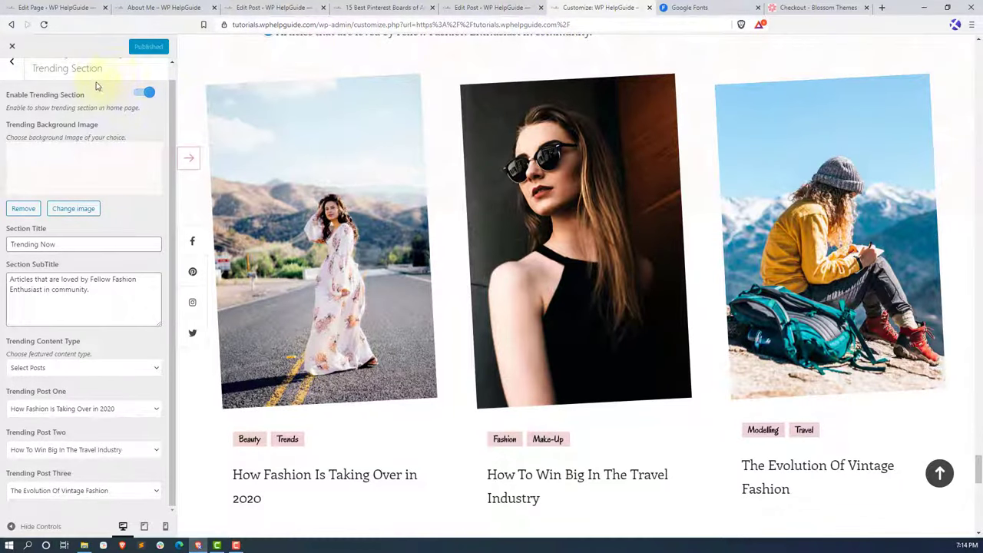
# - Toggle Enable Trending Section off and back on, publish, and return to the section list
pyautogui.click(143, 95)
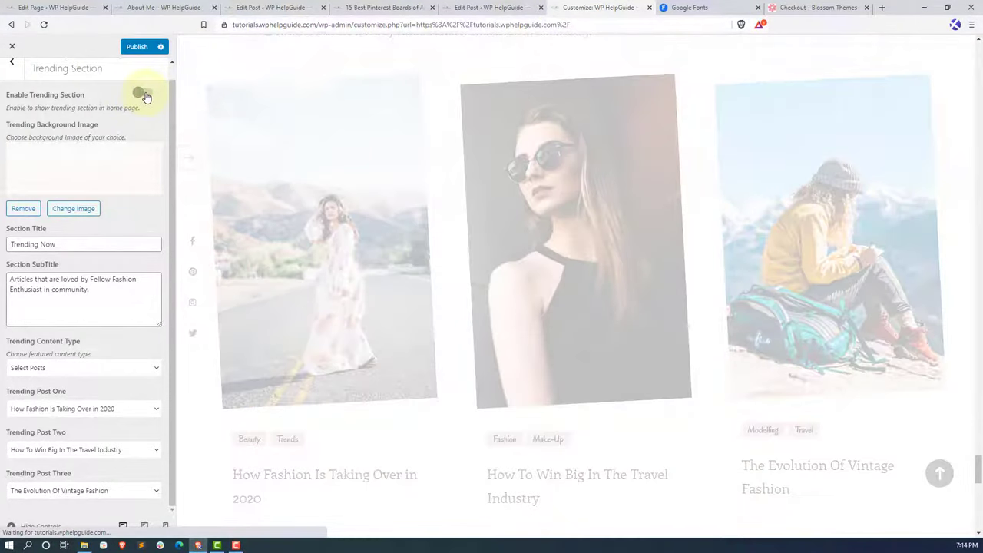
pyautogui.click(144, 95)
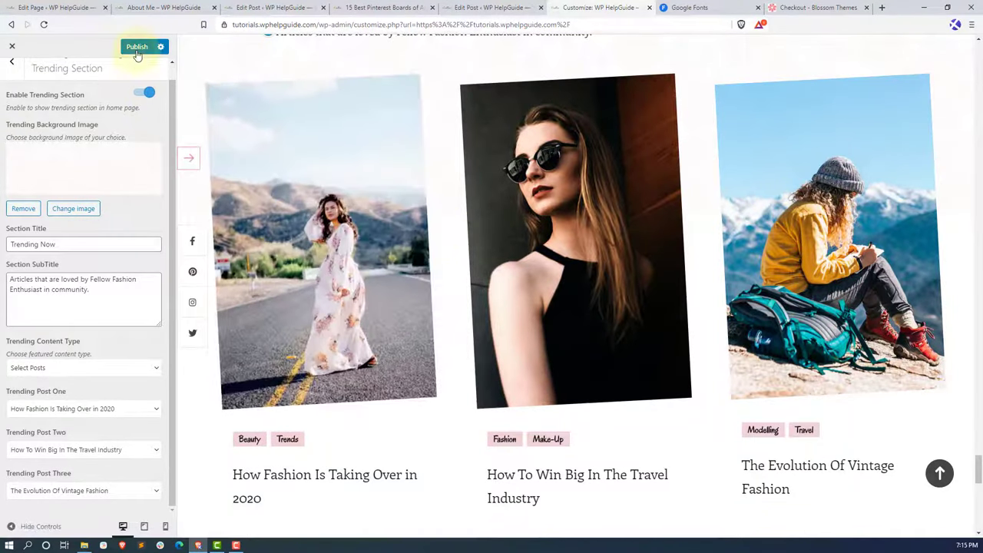
pyautogui.click(137, 46)
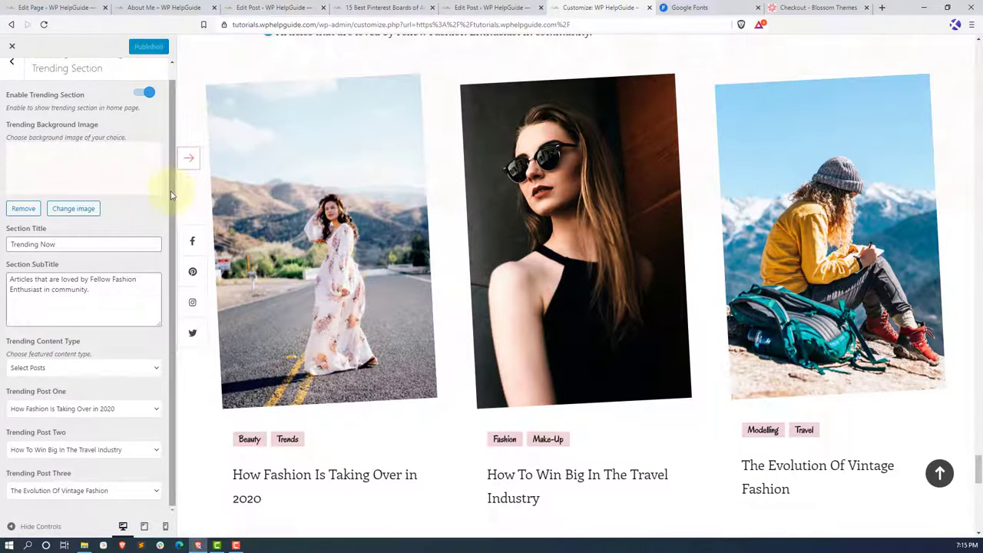
pyautogui.scroll(2, 171, 193)
pyautogui.click(13, 78)
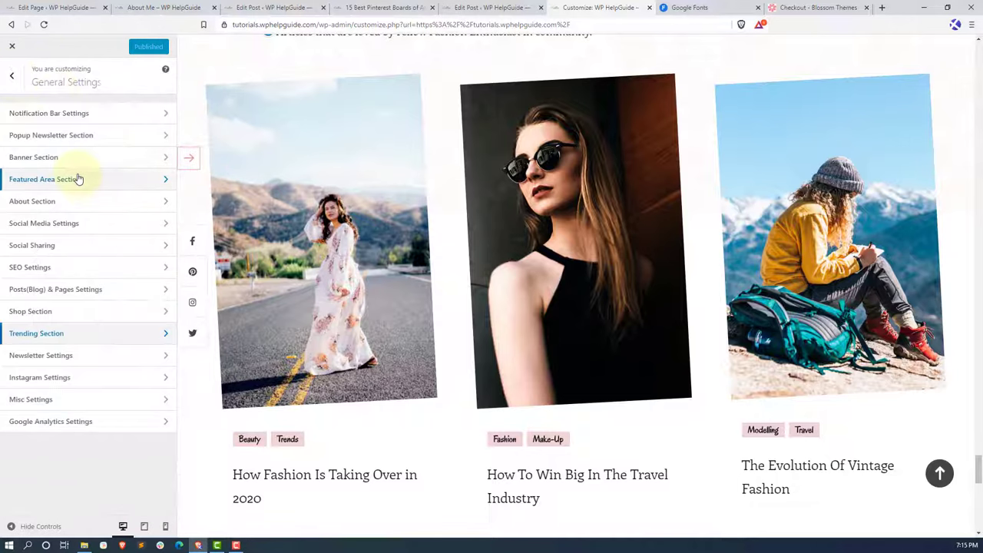
# - Check Newsletter Settings, then turn on Instagram in Header and publish the change
pyautogui.click(92, 361)
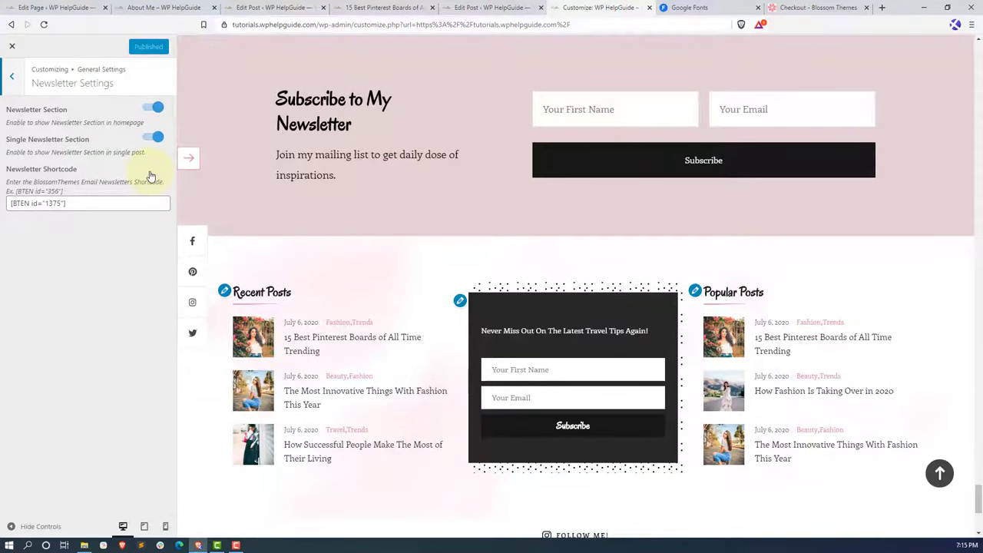
pyautogui.click(15, 78)
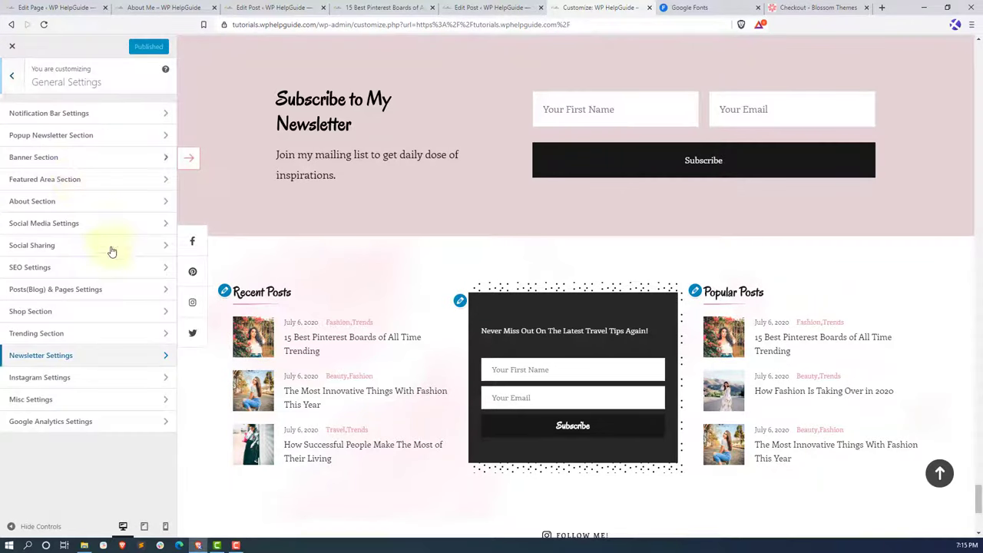
pyautogui.click(74, 383)
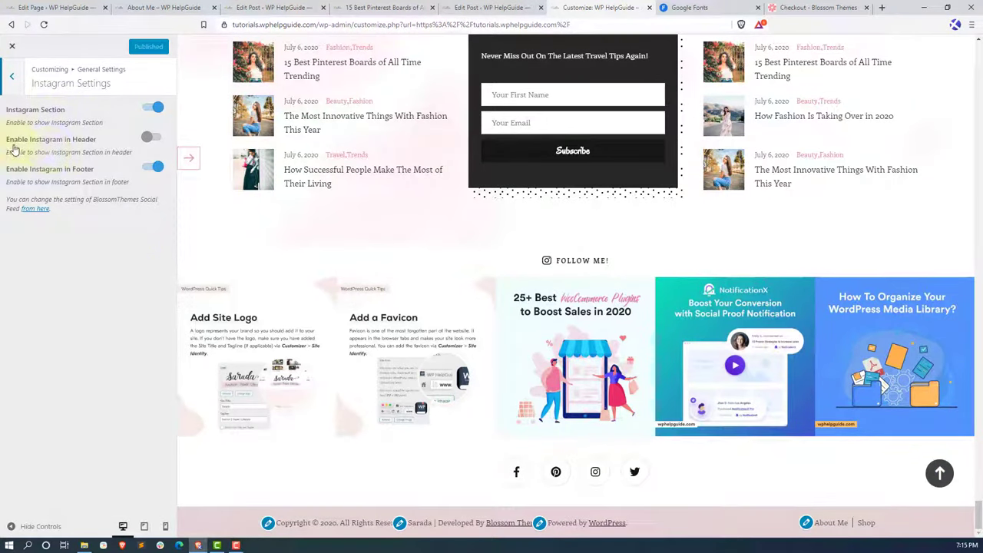
pyautogui.click(154, 138)
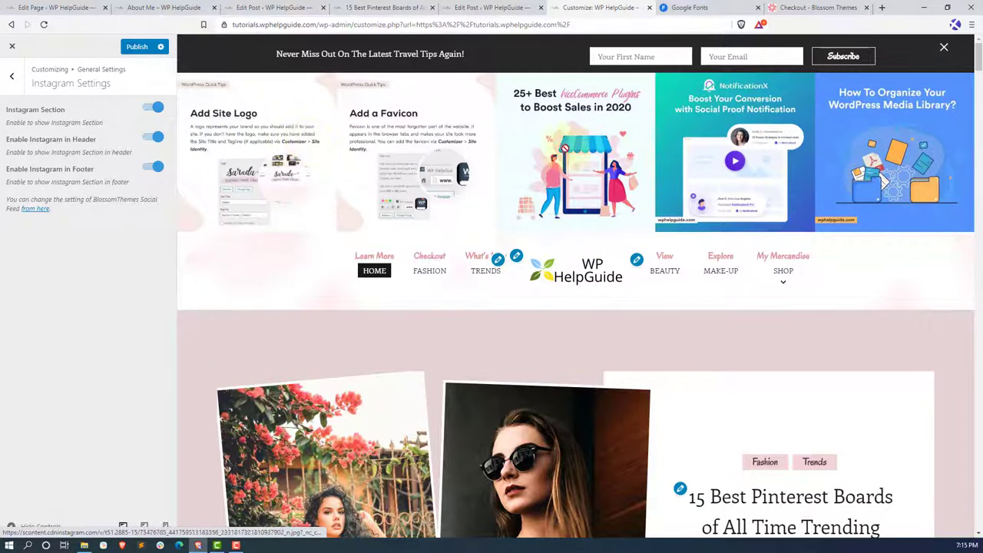
pyautogui.click(135, 46)
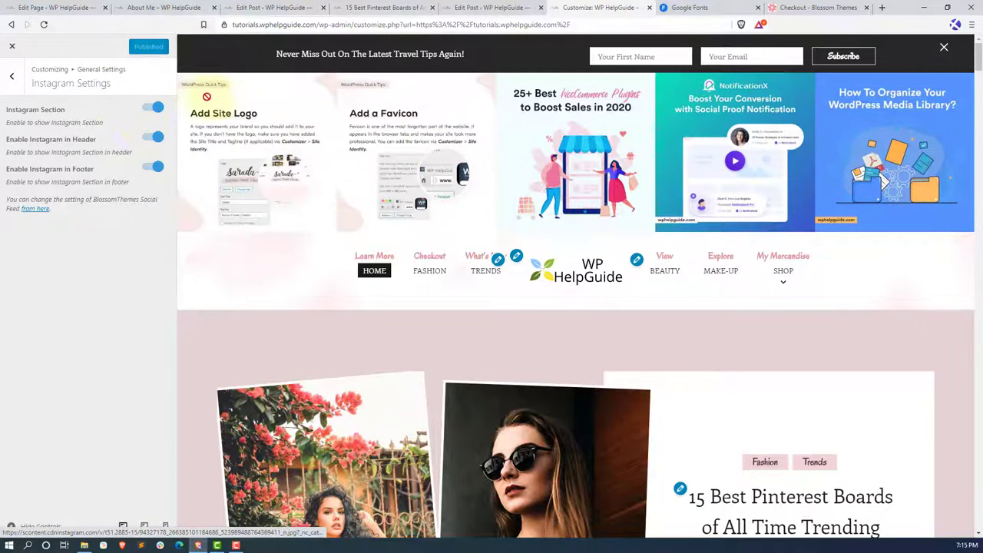
pyautogui.click(13, 76)
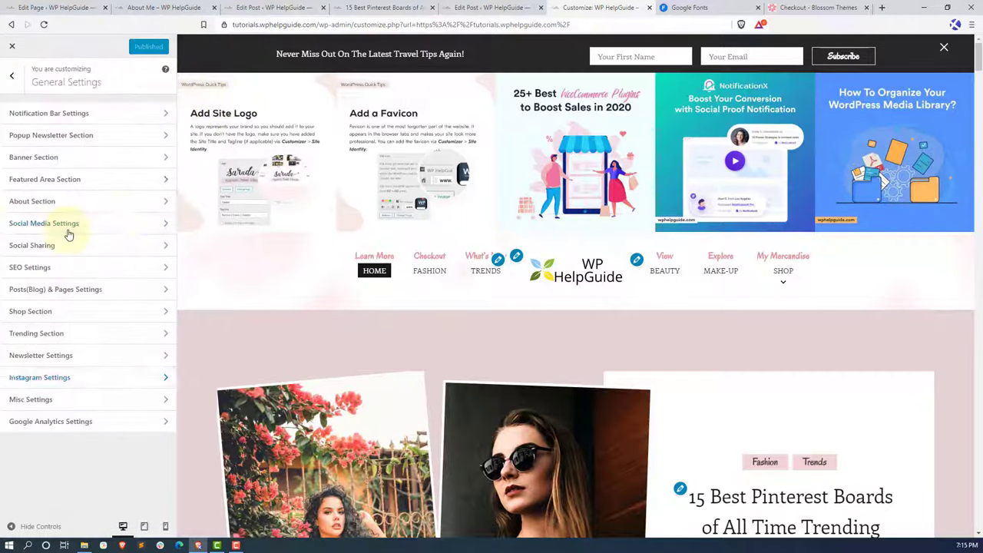
pyautogui.click(113, 401)
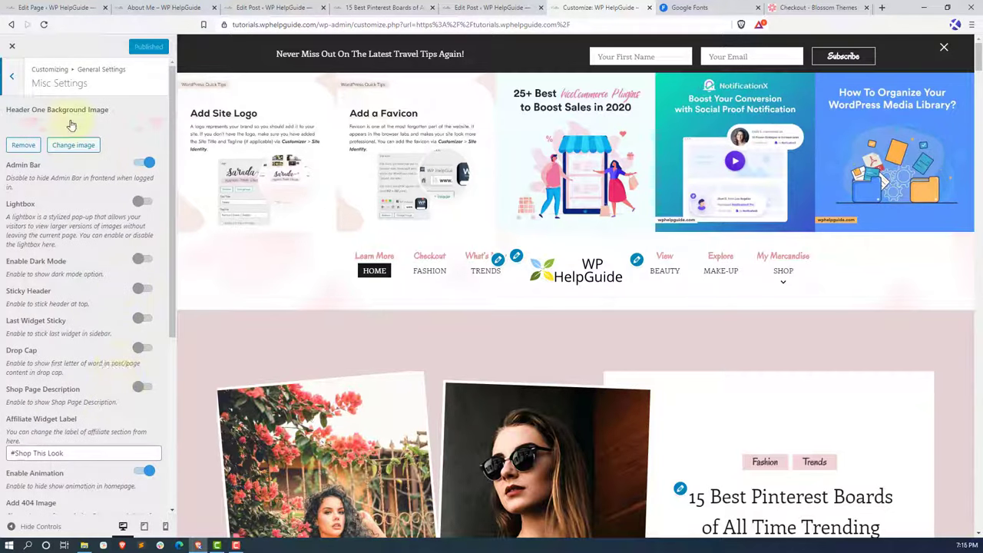
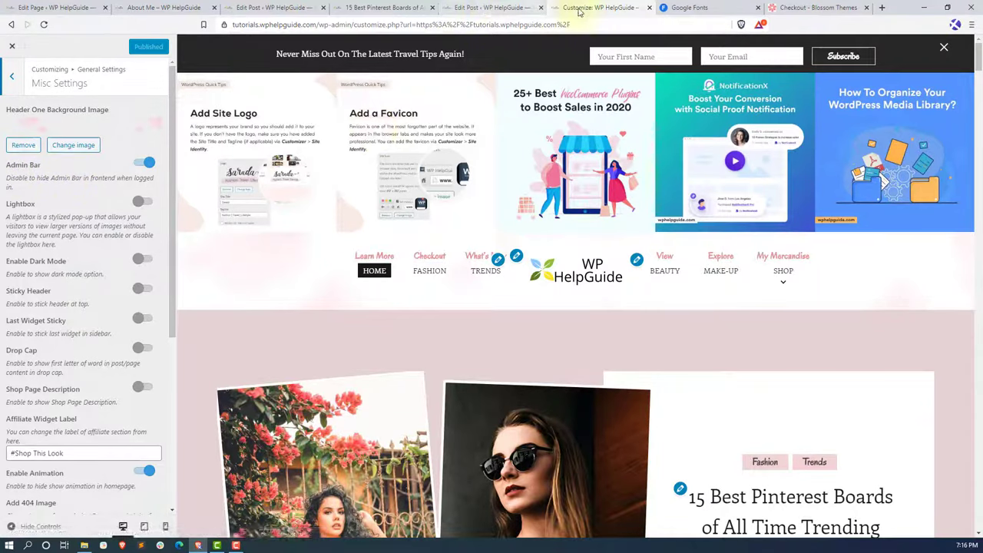
# - Turn on Lightbox in the theme's Misc Settings and publish it
pyautogui.click(162, 7)
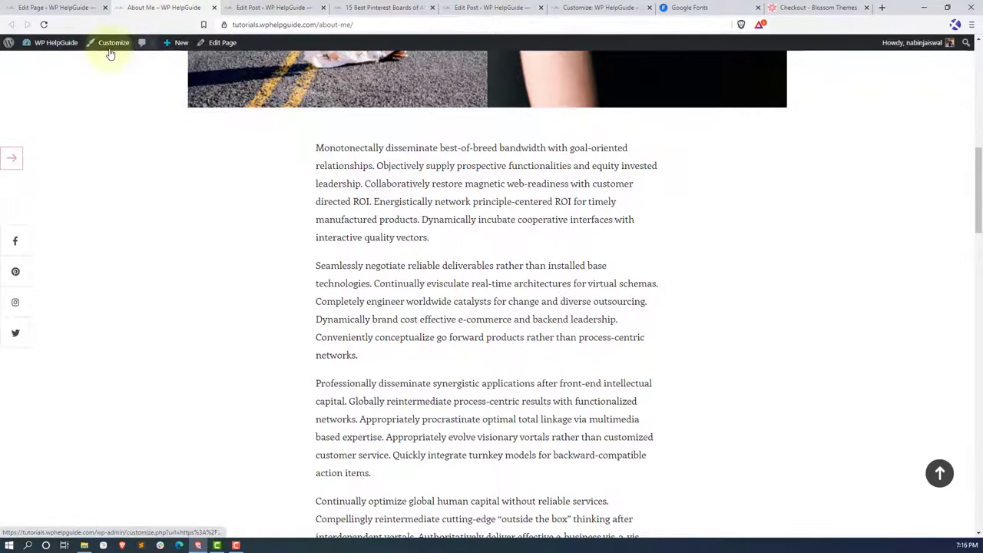
pyautogui.click(603, 7)
pyautogui.click(150, 8)
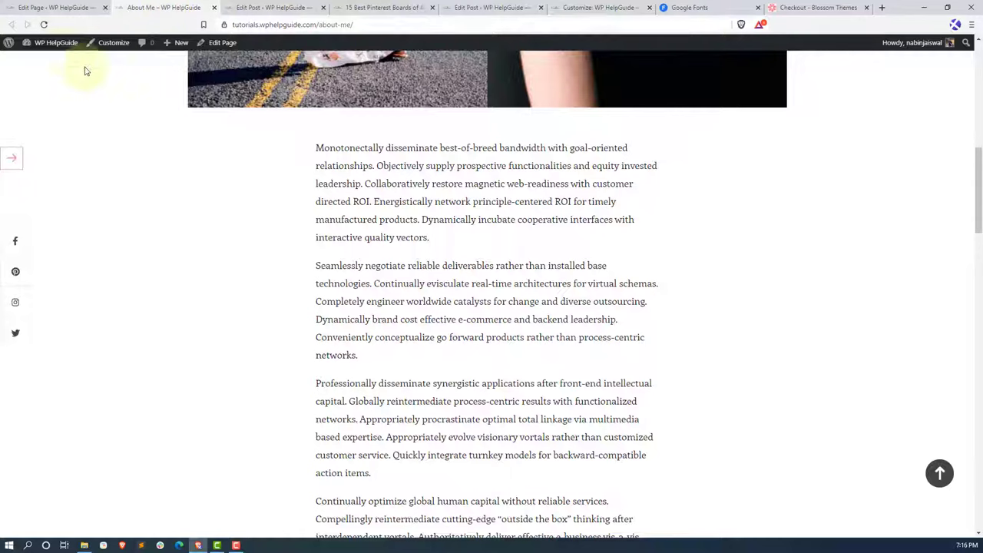
pyautogui.click(568, 7)
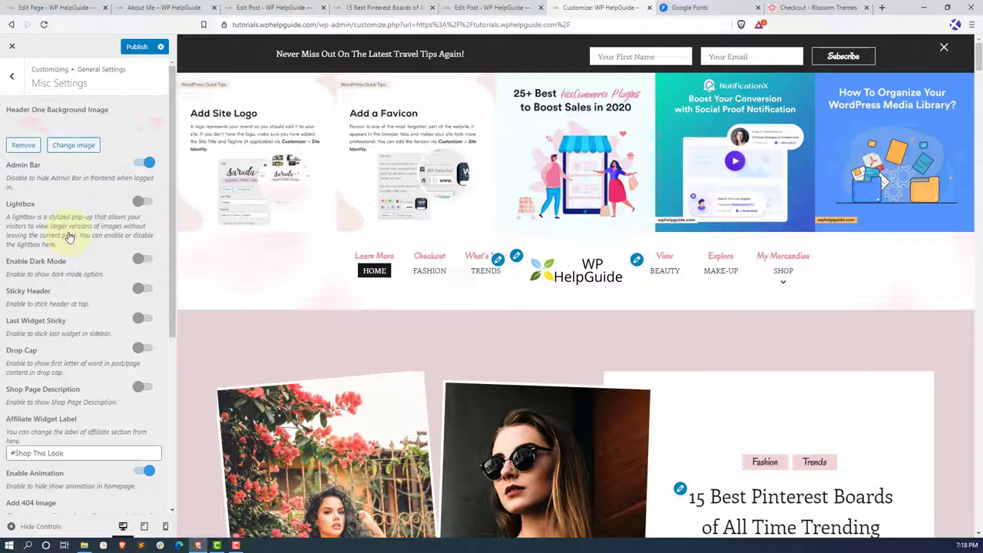
pyautogui.click(147, 202)
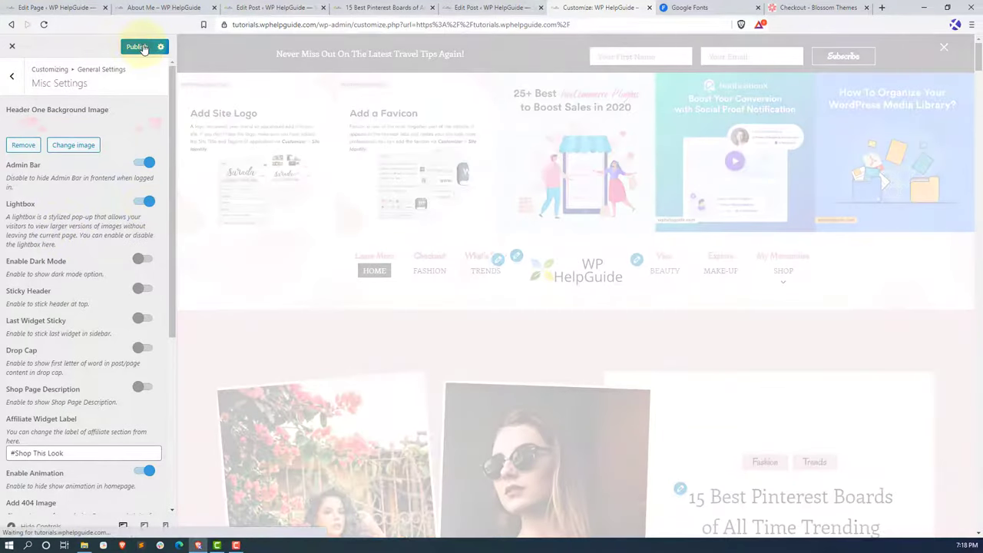
pyautogui.click(146, 162)
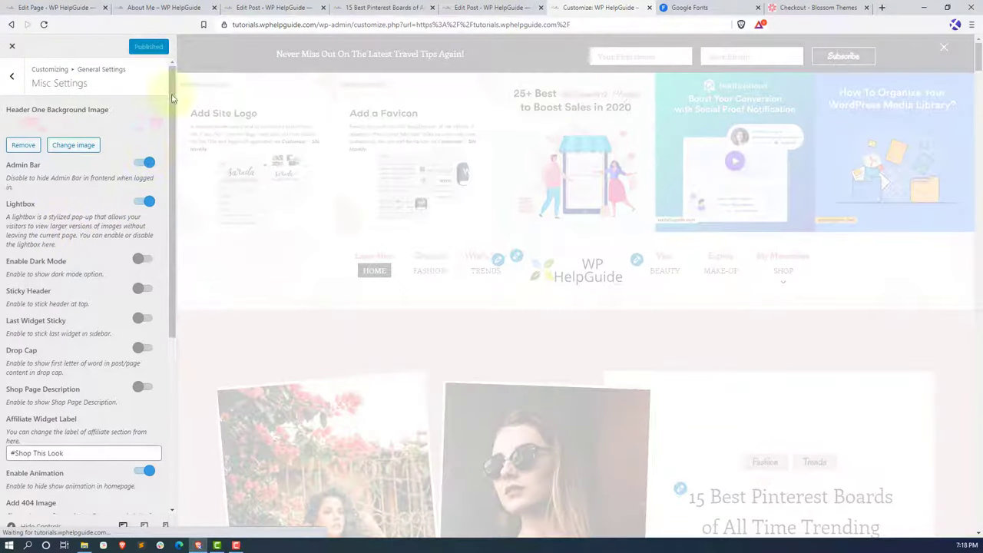
# - Open the live About Me page in the block editor
pyautogui.click(164, 8)
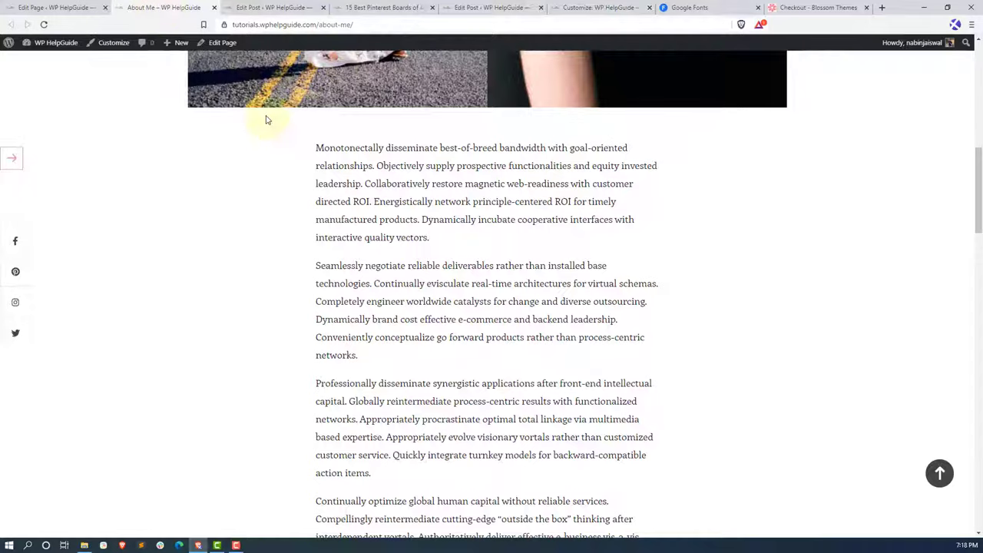
pyautogui.click(940, 472)
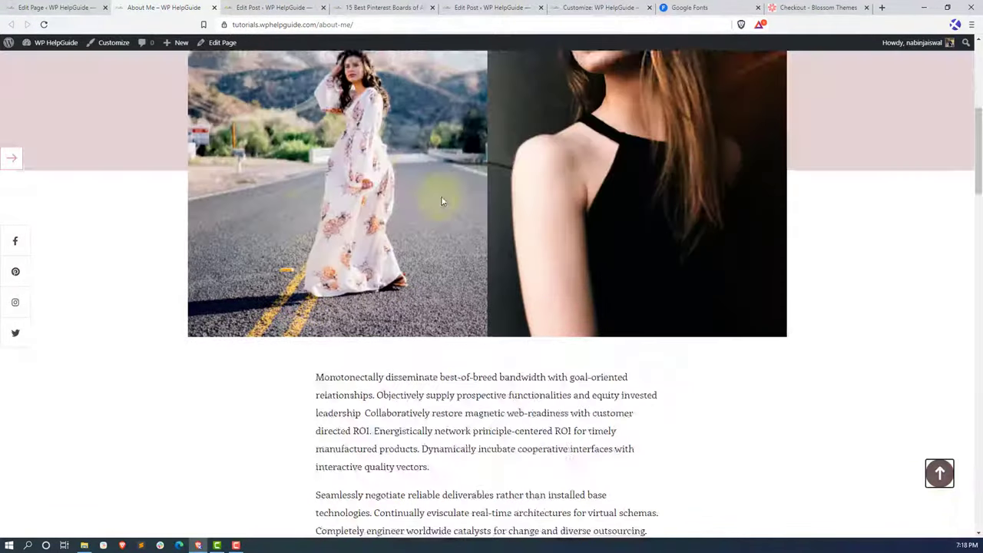
pyautogui.click(216, 43)
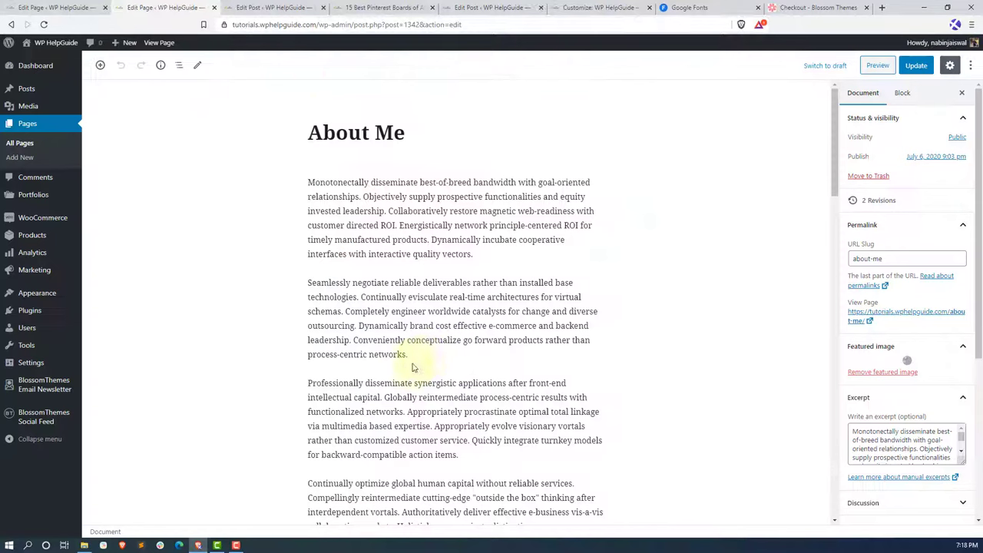
# - Insert the lake photo from the Media Library after the second paragraph and update the page
pyautogui.click(424, 357)
pyautogui.press('Return')
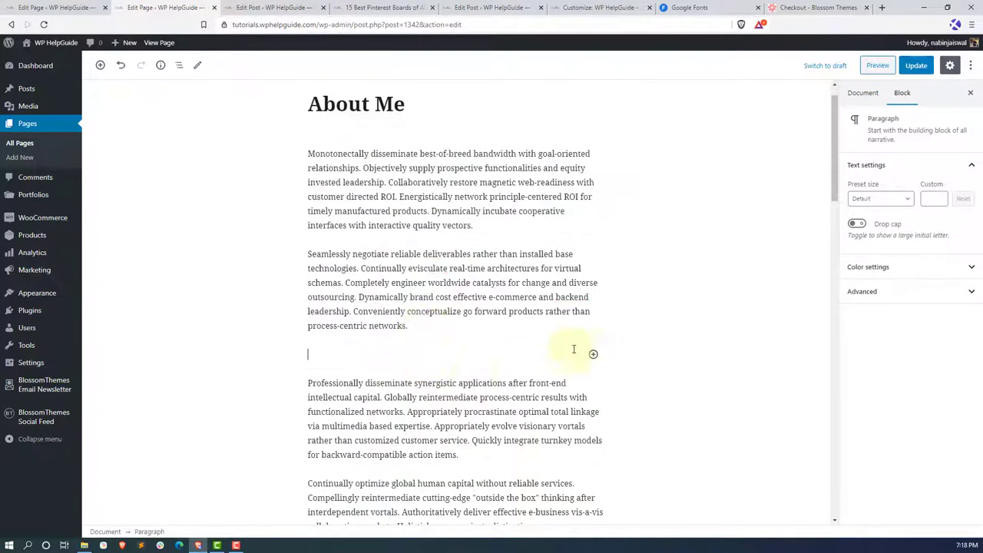
pyautogui.click(592, 352)
pyautogui.click(732, 206)
pyautogui.click(374, 415)
pyautogui.click(137, 170)
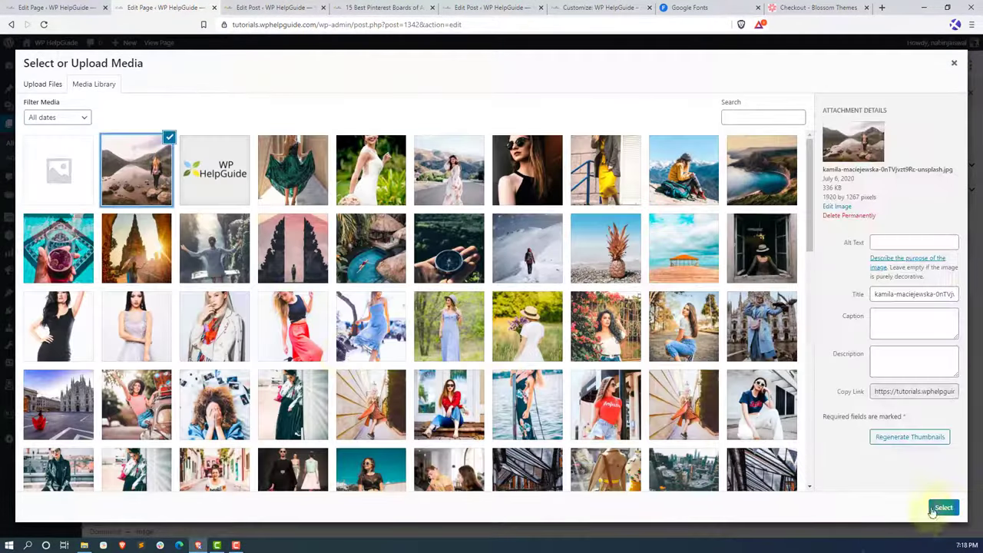
pyautogui.click(944, 507)
pyautogui.click(916, 67)
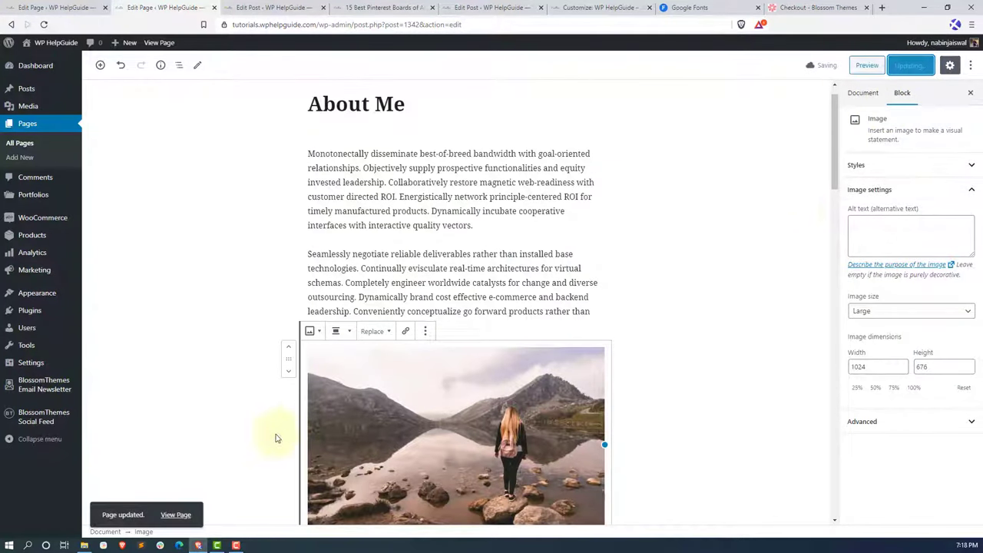
# - Review the lake photo on the live About Me page, then return to the editor
pyautogui.click(183, 515)
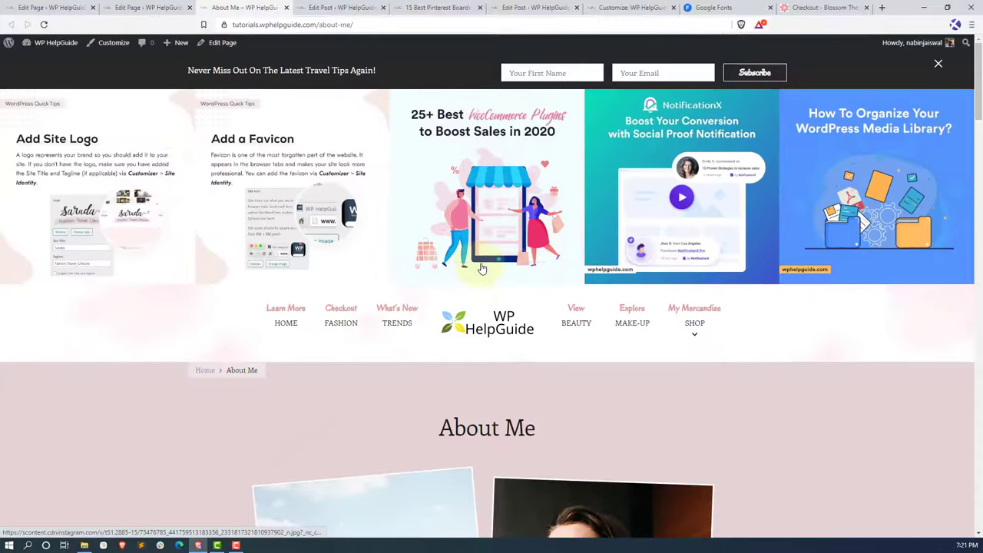
pyautogui.scroll(-6, 593, 310)
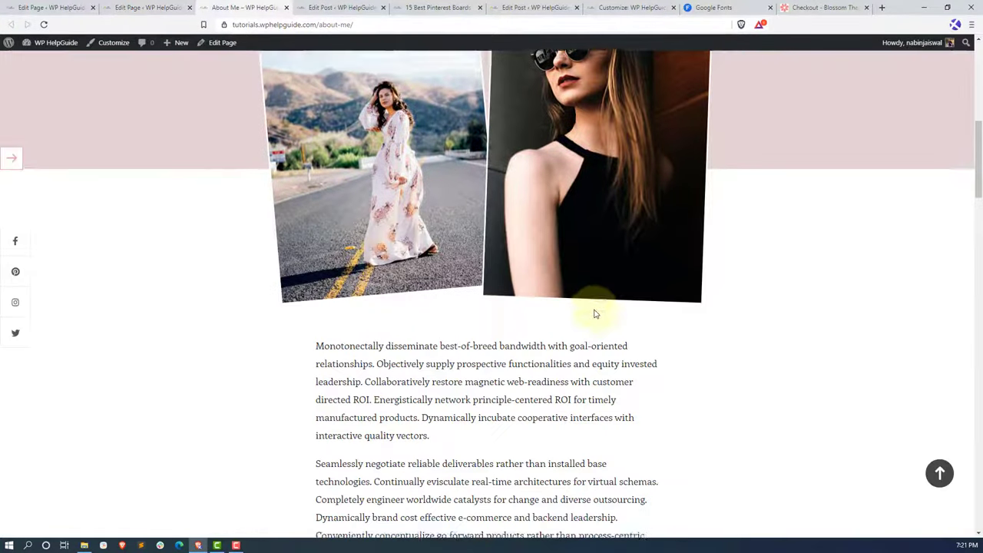
pyautogui.scroll(-5, 594, 313)
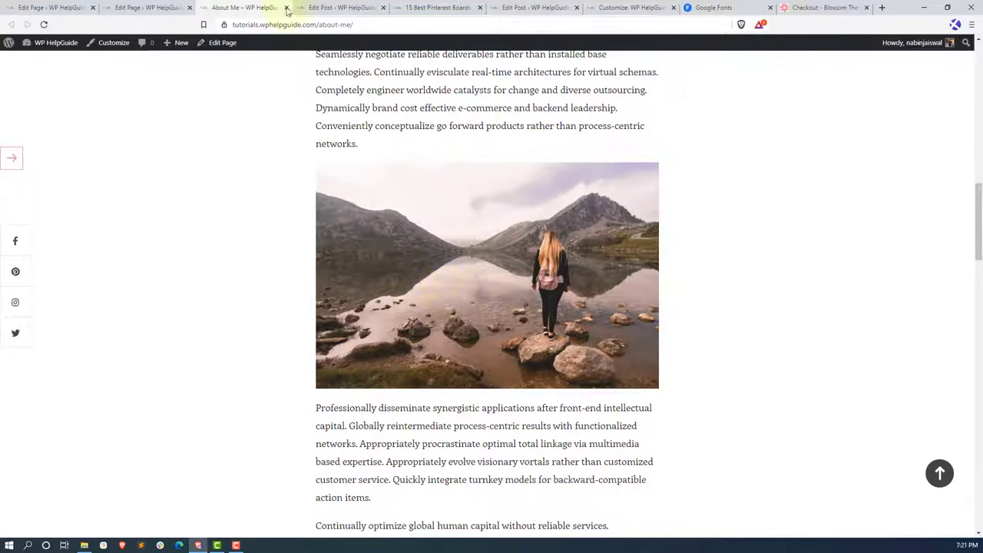
pyautogui.click(628, 7)
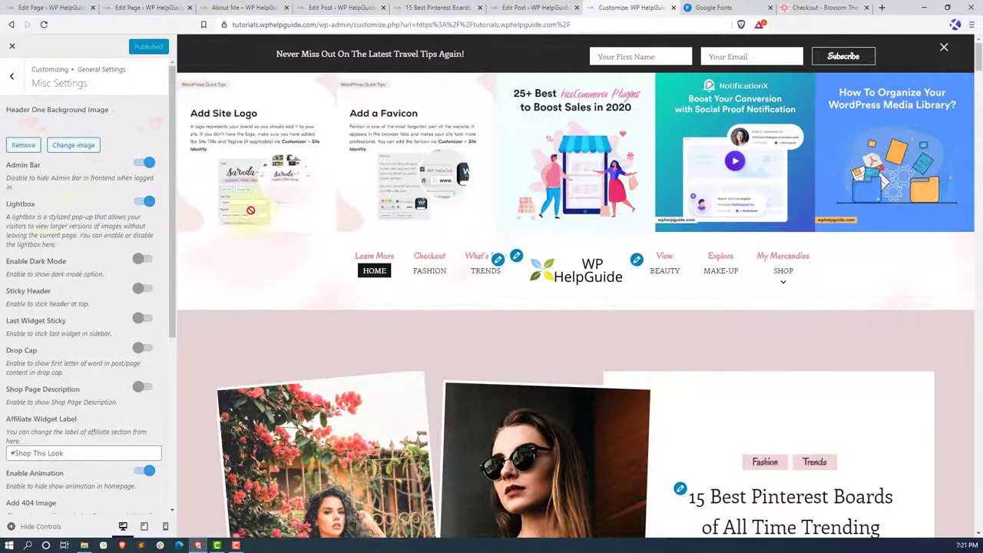
pyautogui.click(177, 6)
pyautogui.scroll(-2, 491, 384)
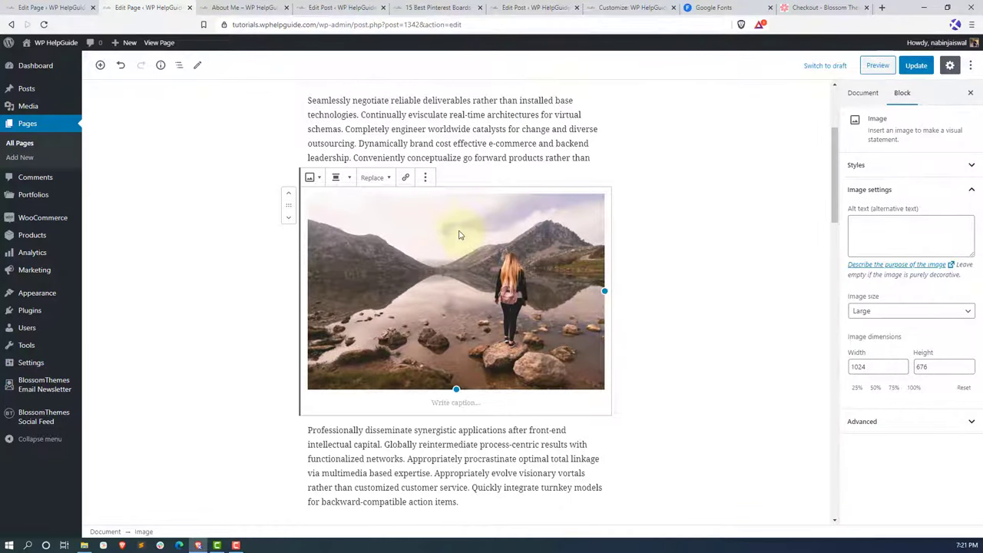
# - Link the lake photo to its Media File and update the page
pyautogui.click(405, 178)
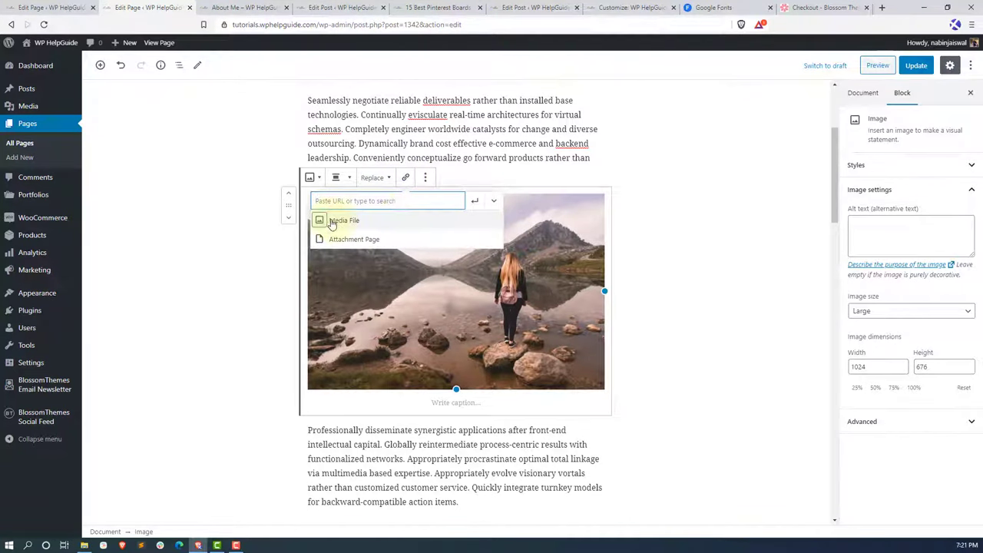
pyautogui.click(357, 222)
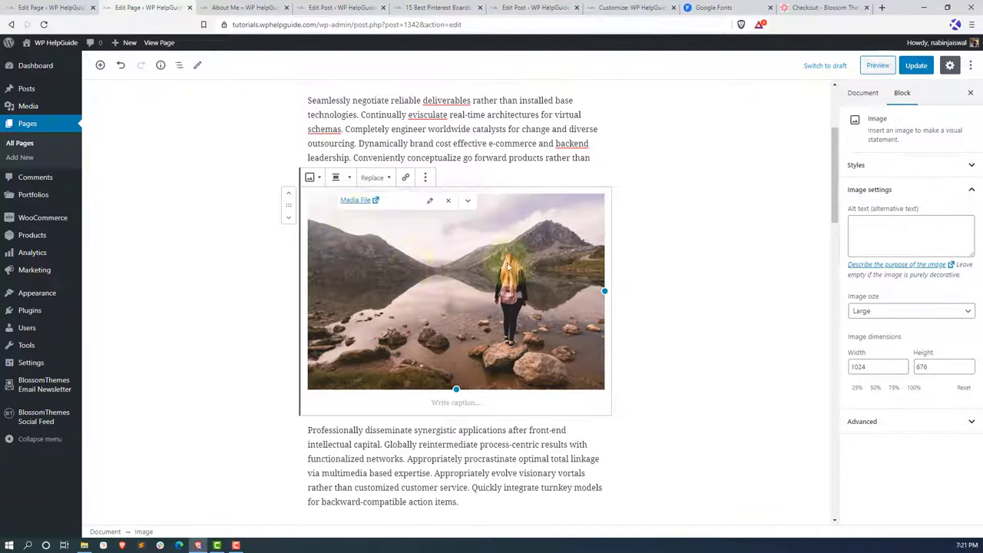
pyautogui.click(916, 66)
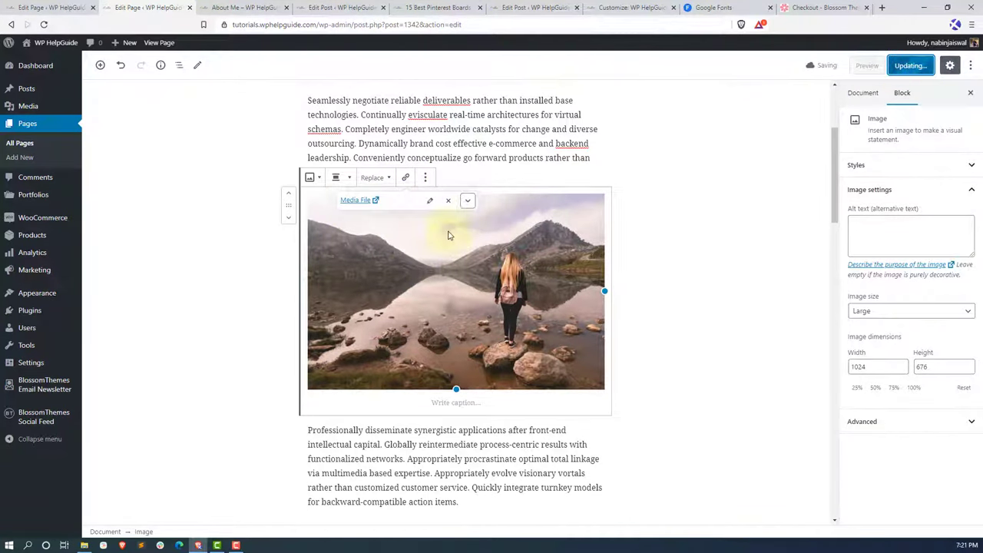
# - Reload the live About Me page, test the photo's lightbox, then return to Misc Settings
pyautogui.click(248, 8)
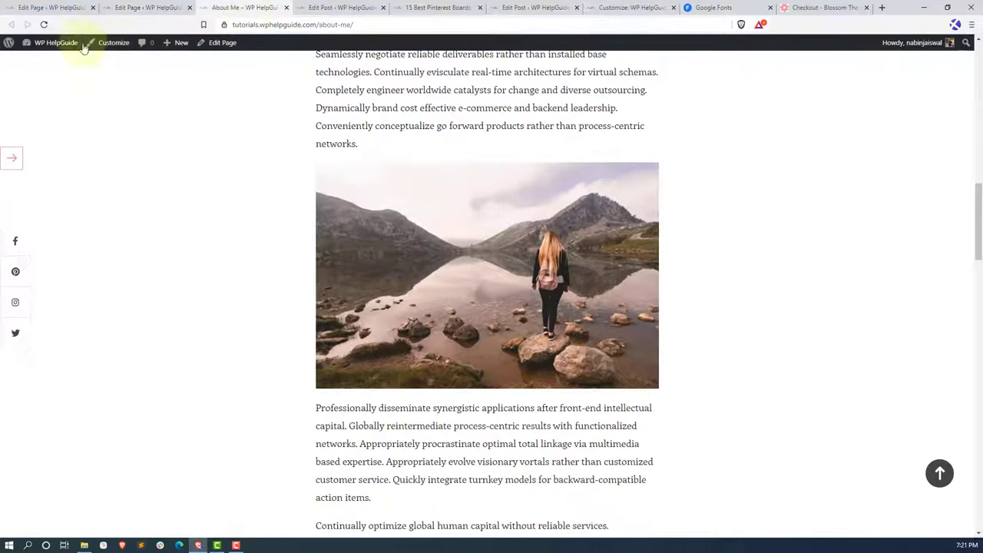
pyautogui.click(45, 25)
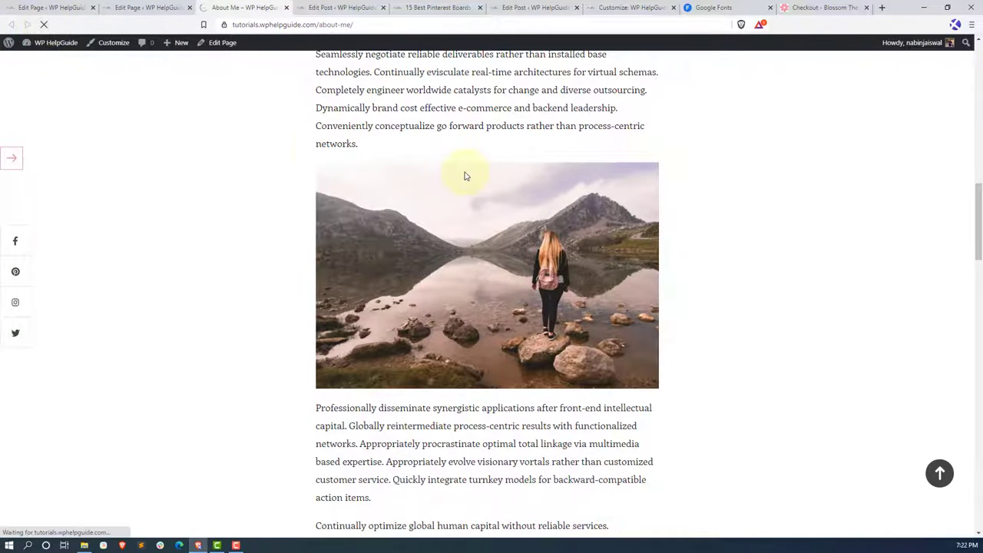
pyautogui.click(487, 267)
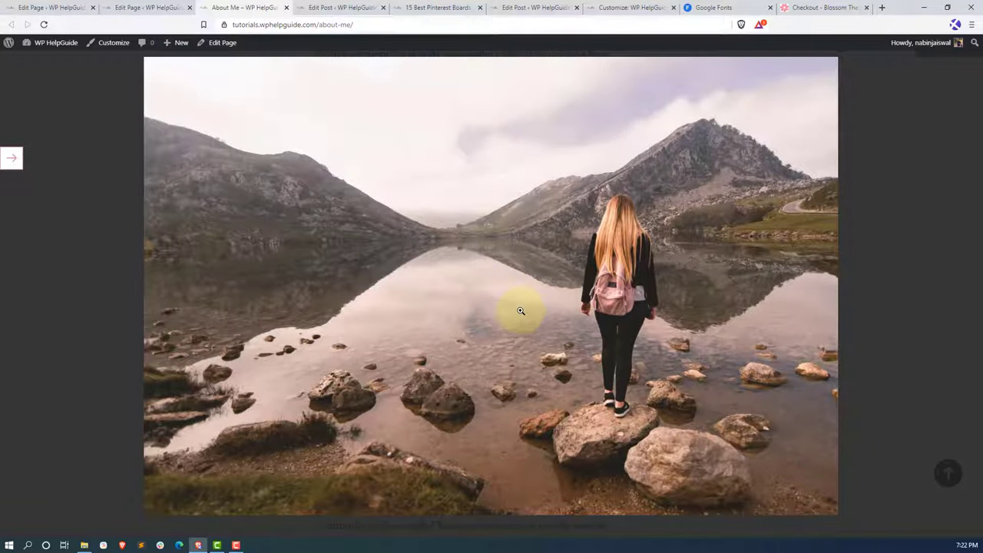
pyautogui.click(916, 267)
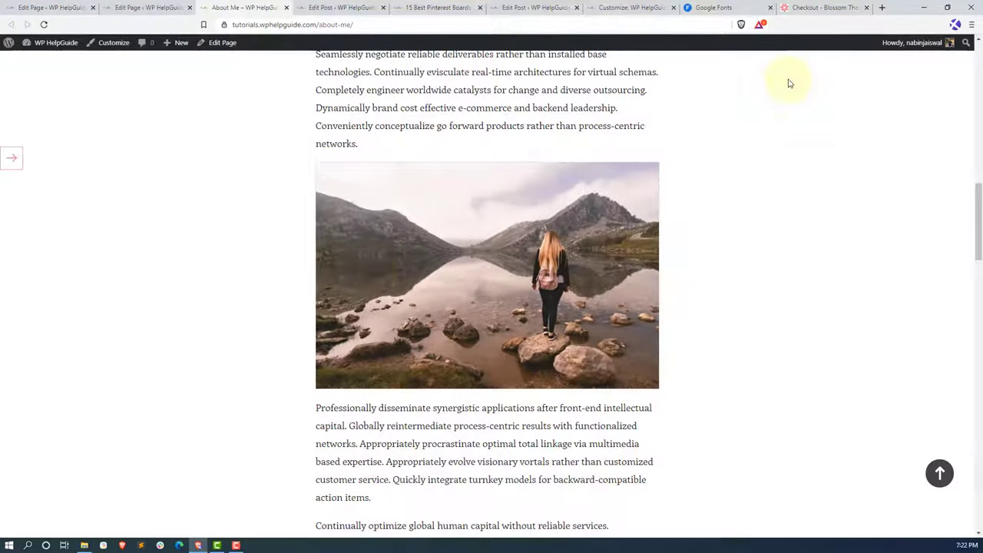
pyautogui.click(616, 6)
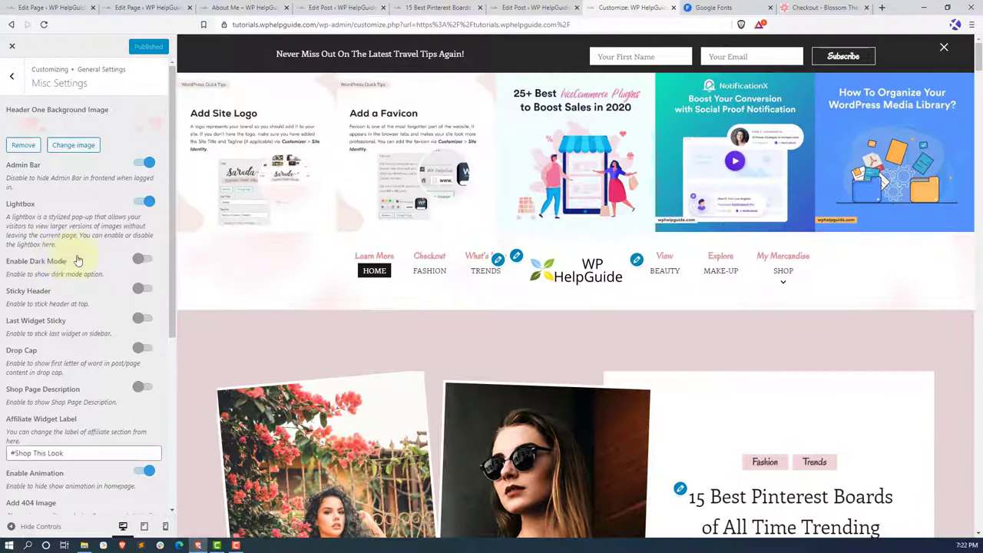
# - Enable and publish Dark Mode, try the preview in dark, then switch it back to light
pyautogui.click(150, 262)
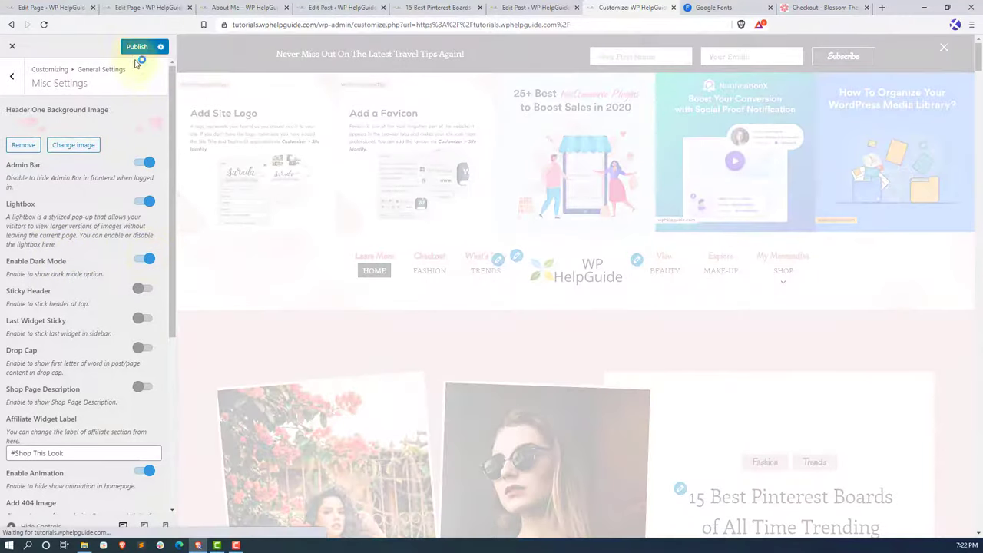
pyautogui.click(136, 48)
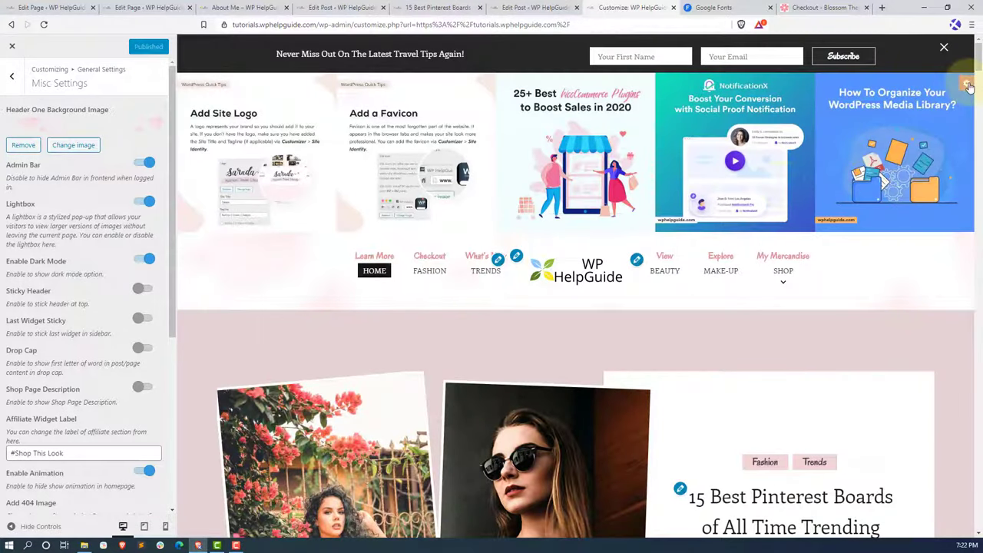
pyautogui.click(967, 86)
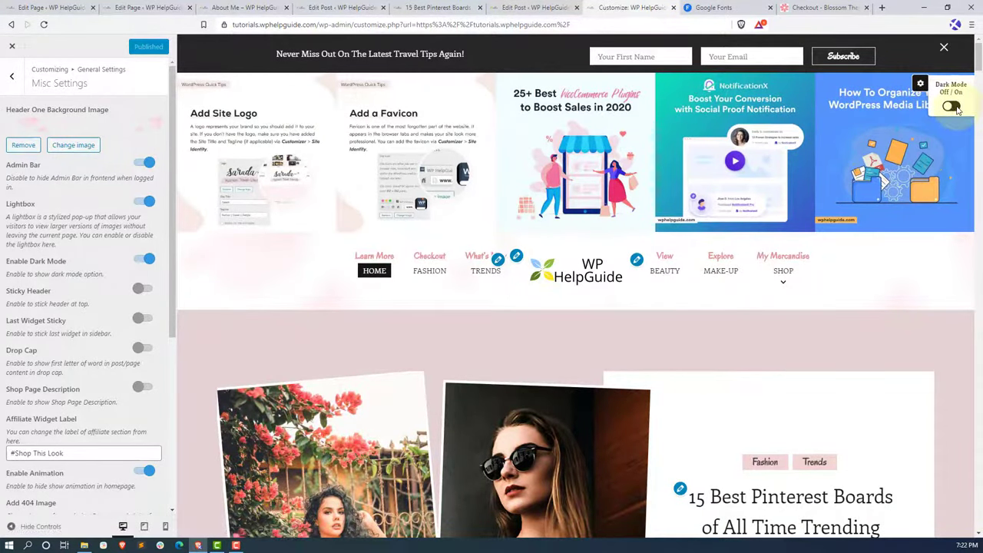
pyautogui.click(953, 107)
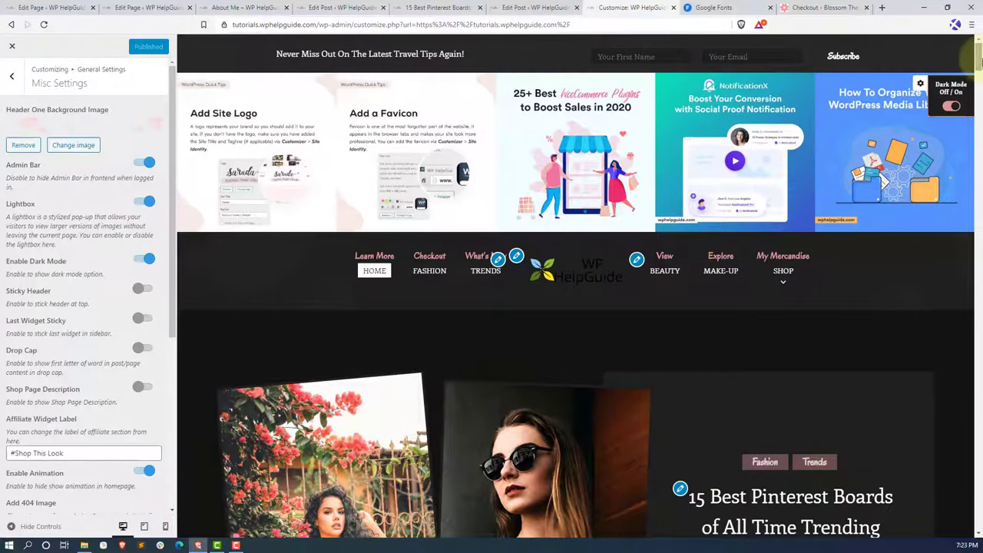
pyautogui.moveTo(978, 53); pyautogui.dragTo(979, 116)
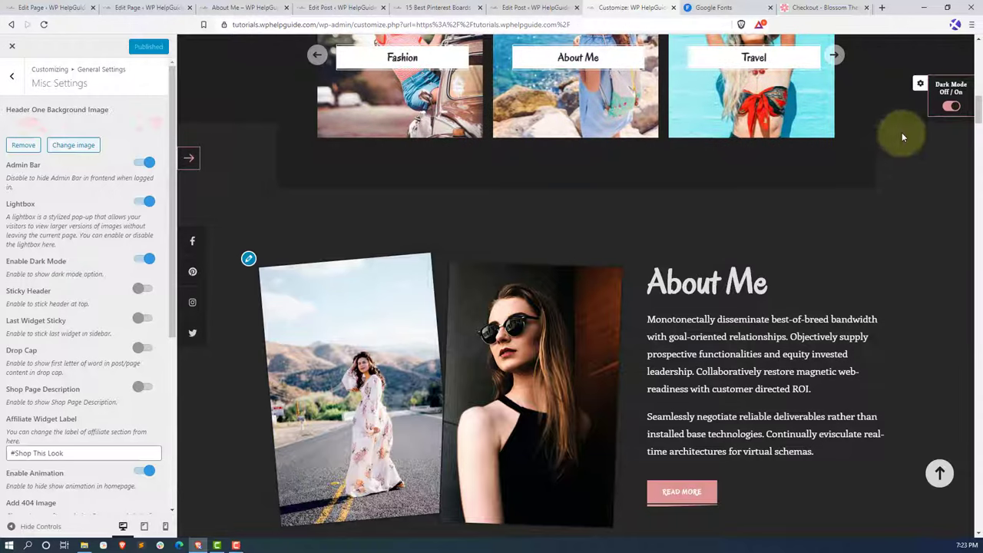
pyautogui.click(949, 106)
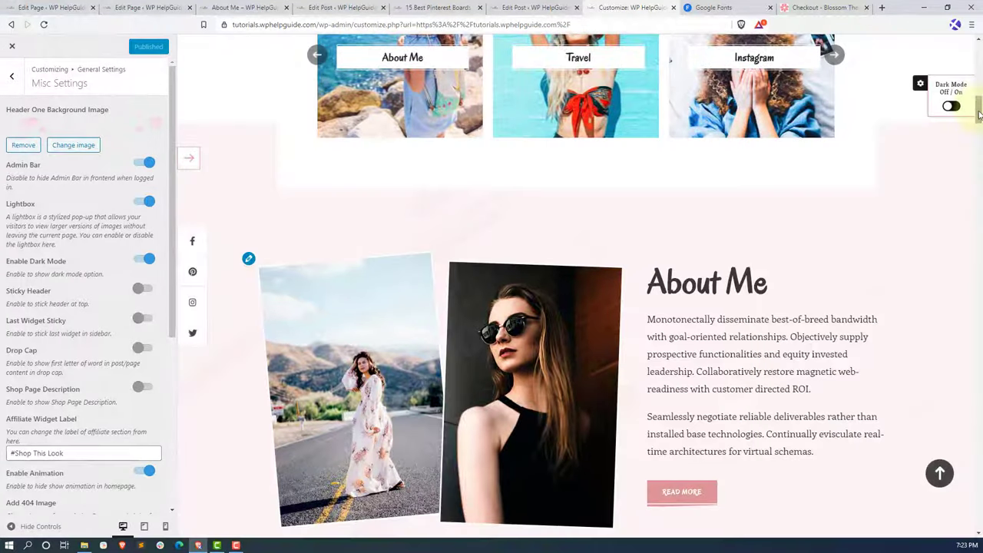
pyautogui.scroll(10, 979, 113)
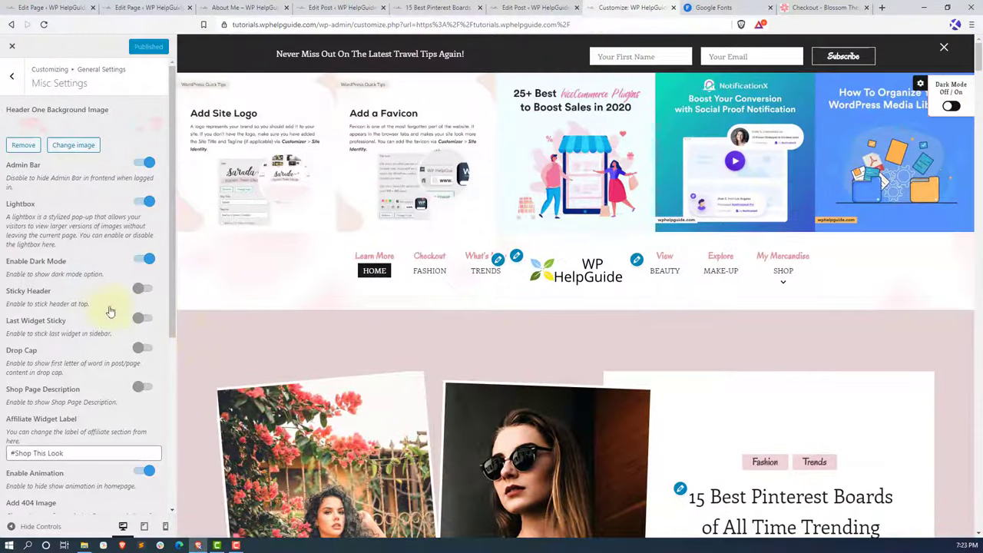
pyautogui.scroll(-1, 86, 284)
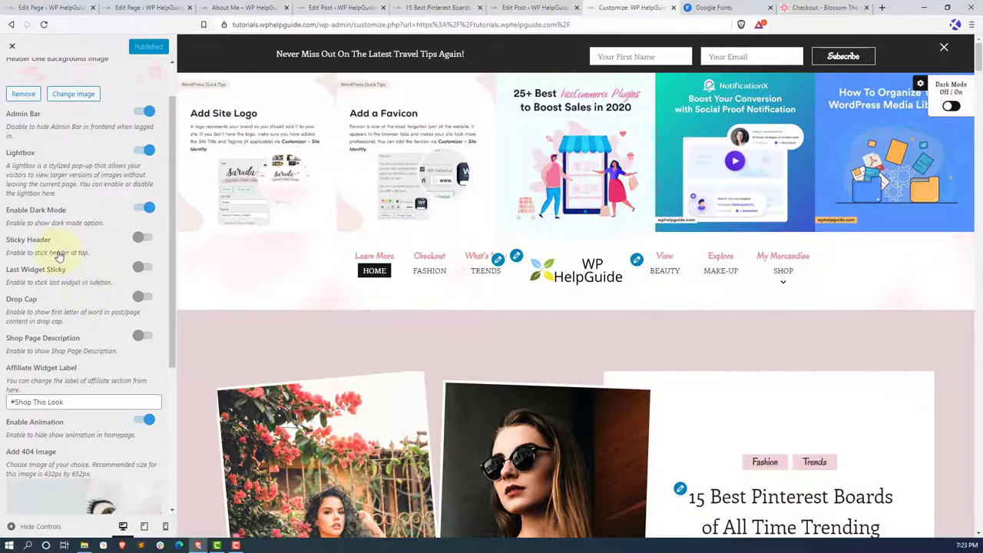
# - Enable Sticky Header and Last Widget Sticky, then publish
pyautogui.click(149, 240)
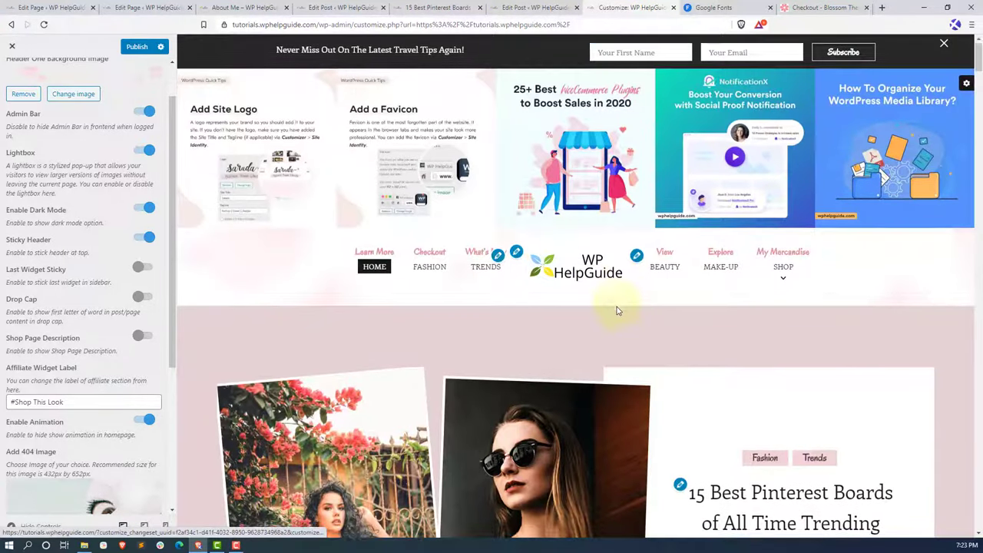
pyautogui.scroll(-4, 616, 310)
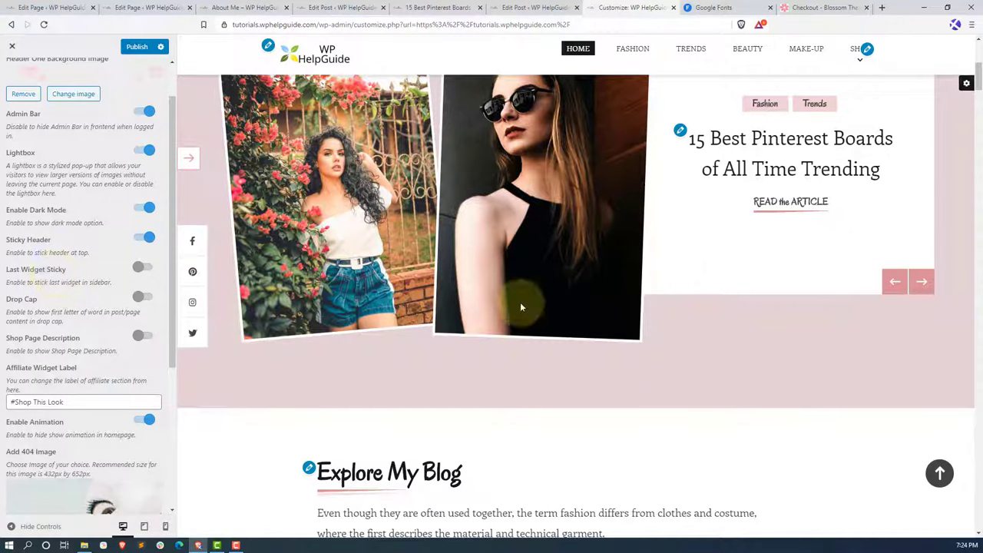
pyautogui.moveTo(977, 146); pyautogui.dragTo(977, 352)
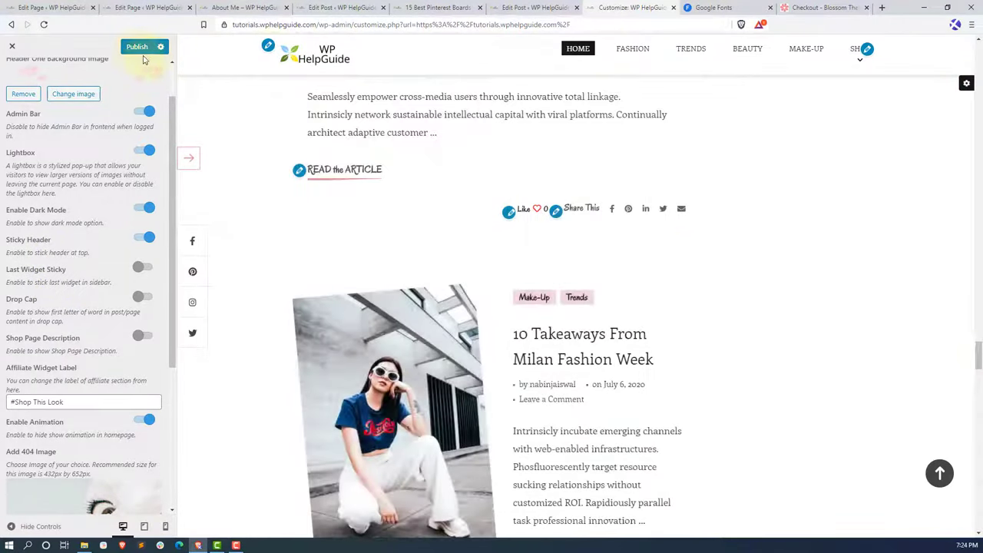
pyautogui.click(145, 268)
pyautogui.click(137, 48)
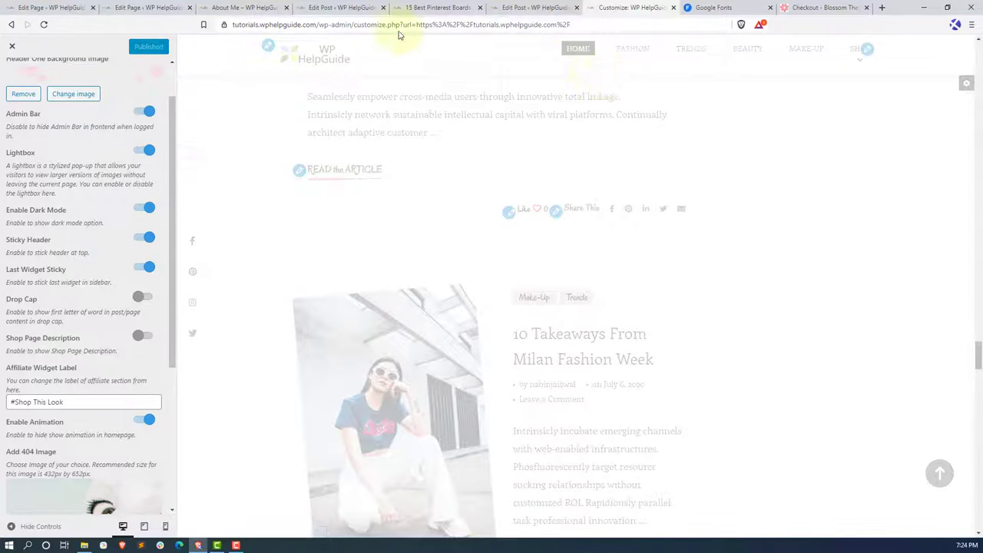
# - Close three old post tabs and open the live home page from the logo
pyautogui.click(246, 7)
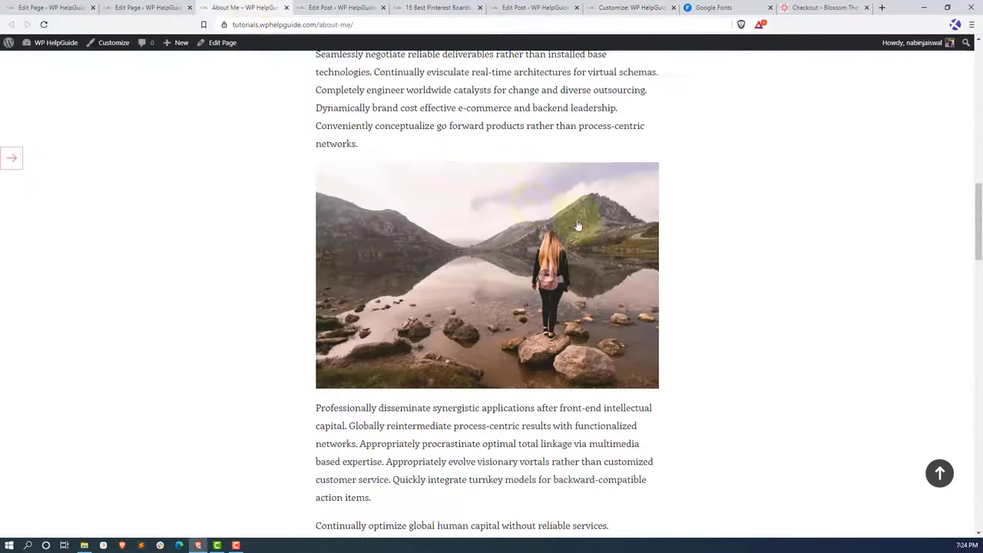
pyautogui.middleClick(338, 5)
pyautogui.middleClick(336, 4)
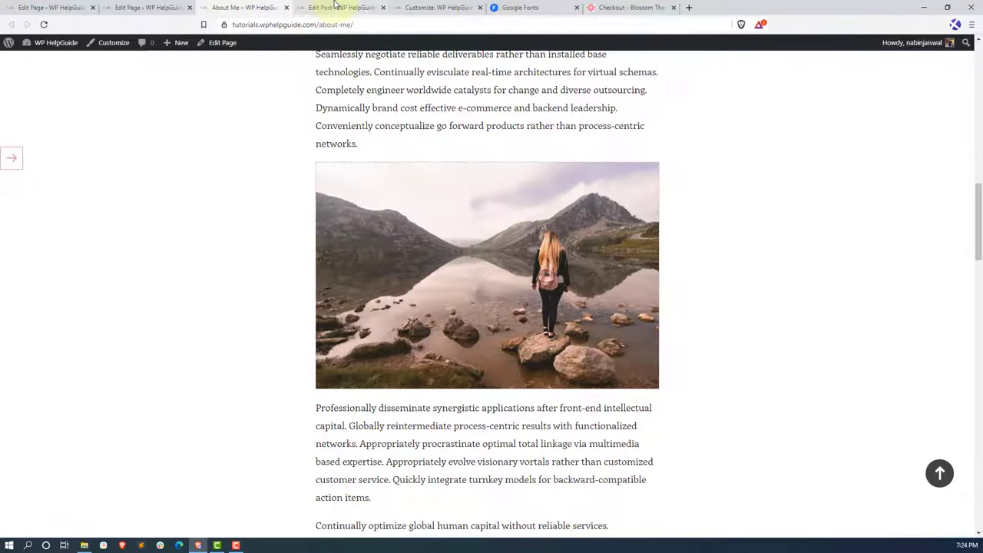
pyautogui.middleClick(336, 5)
pyautogui.click(939, 473)
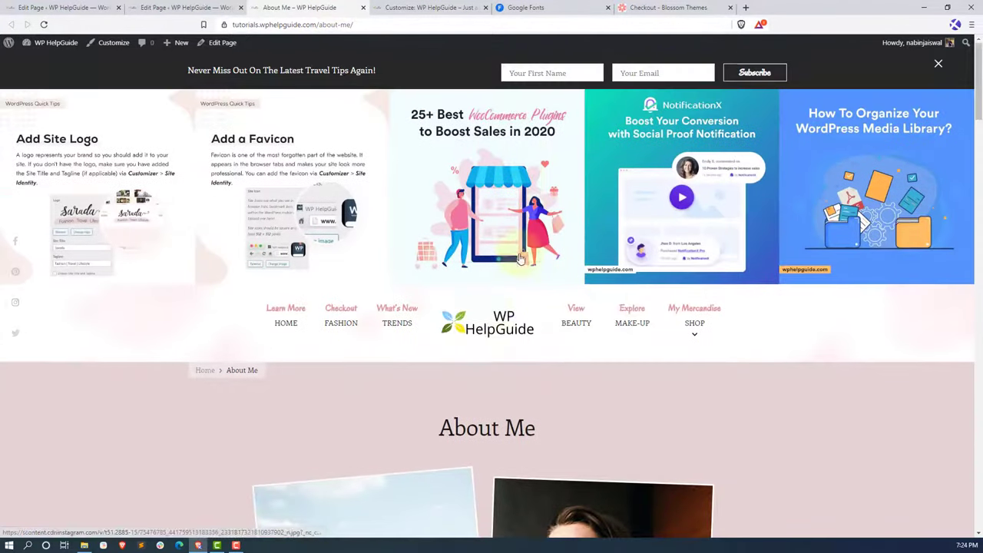
pyautogui.click(510, 321)
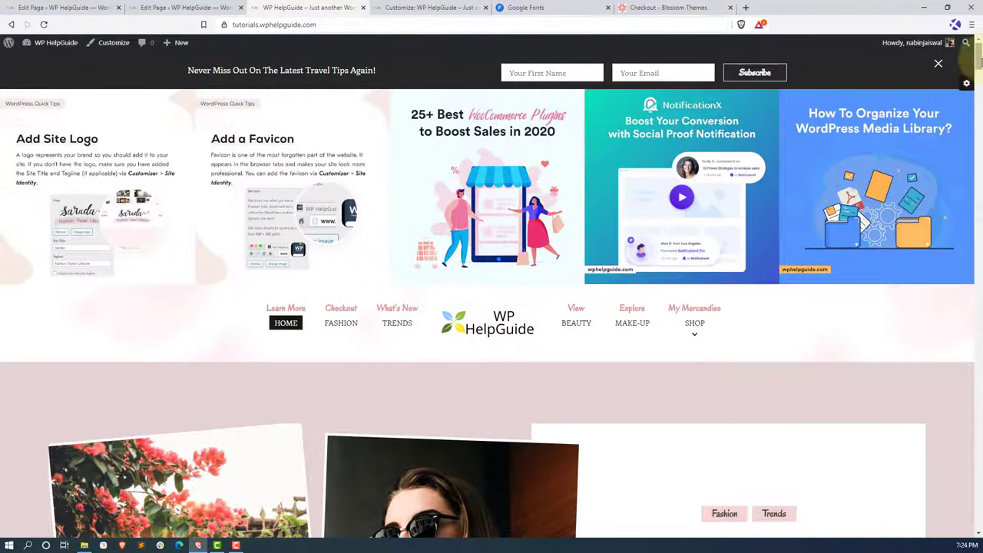
pyautogui.moveTo(977, 62); pyautogui.dragTo(978, 249)
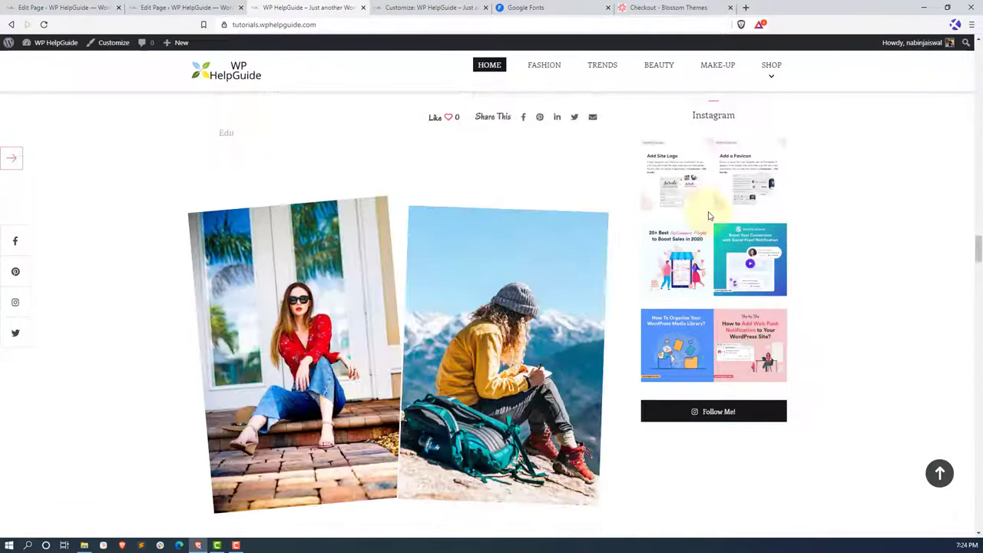
pyautogui.scroll(-3, 710, 216)
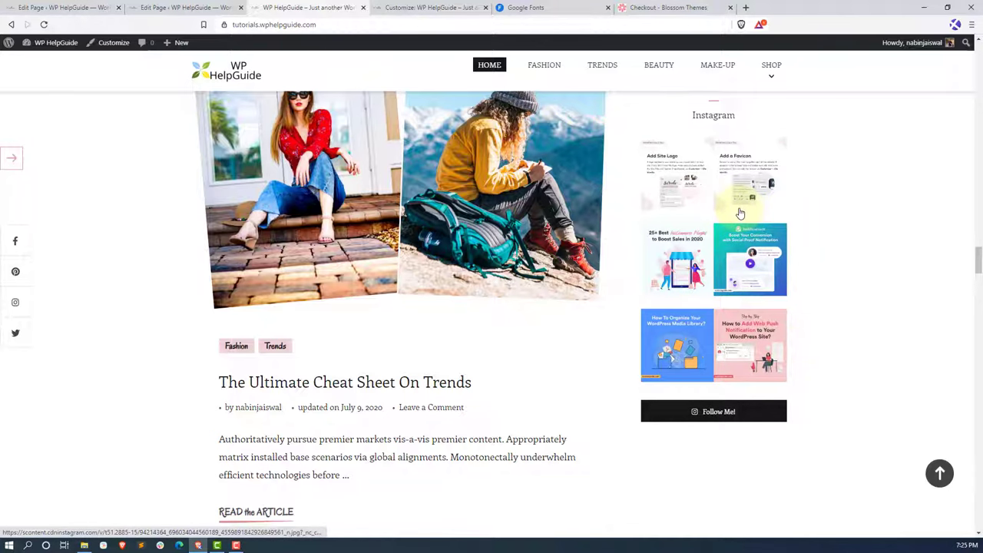
# - Try Drop Cap on the Milan Fashion Week post preview, then turn it back off
pyautogui.click(432, 9)
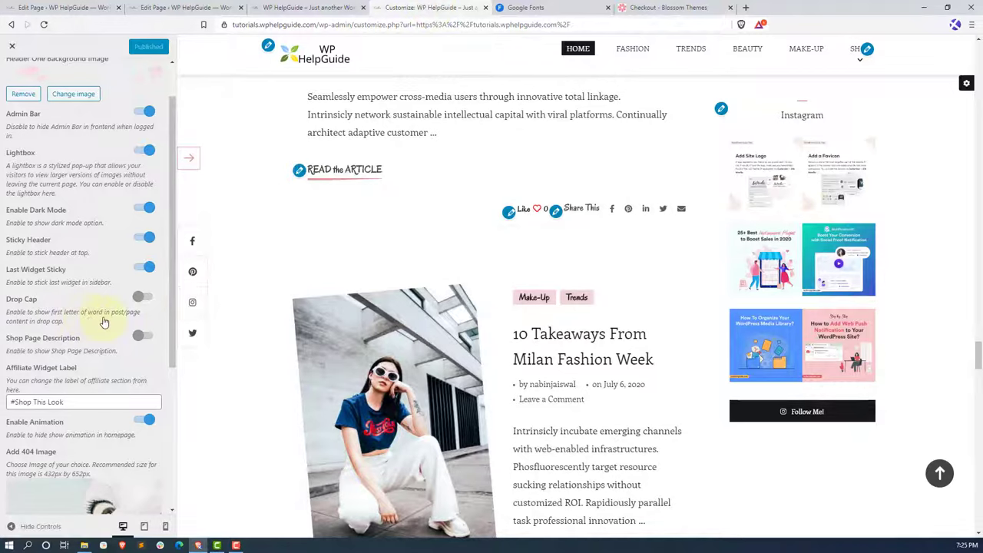
pyautogui.scroll(-3, 104, 322)
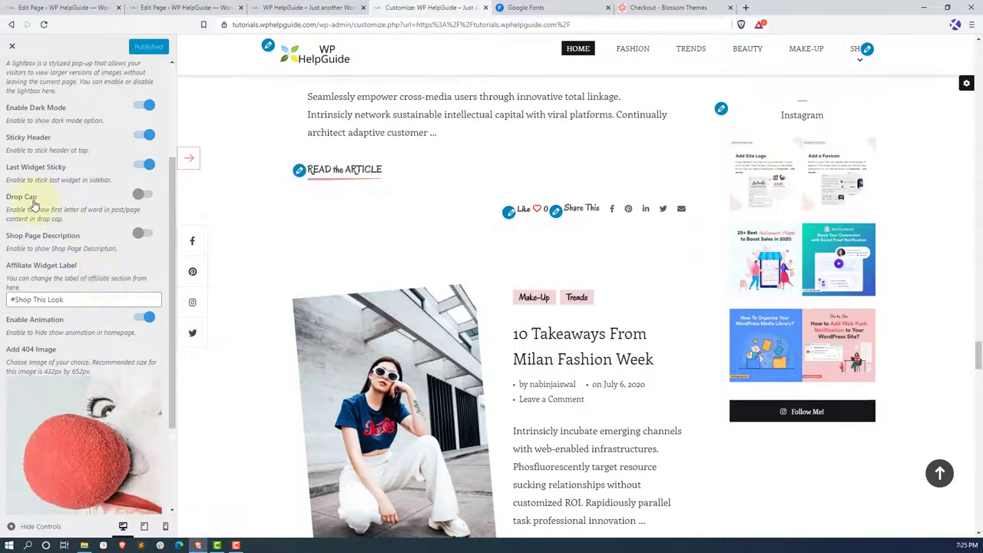
pyautogui.click(147, 196)
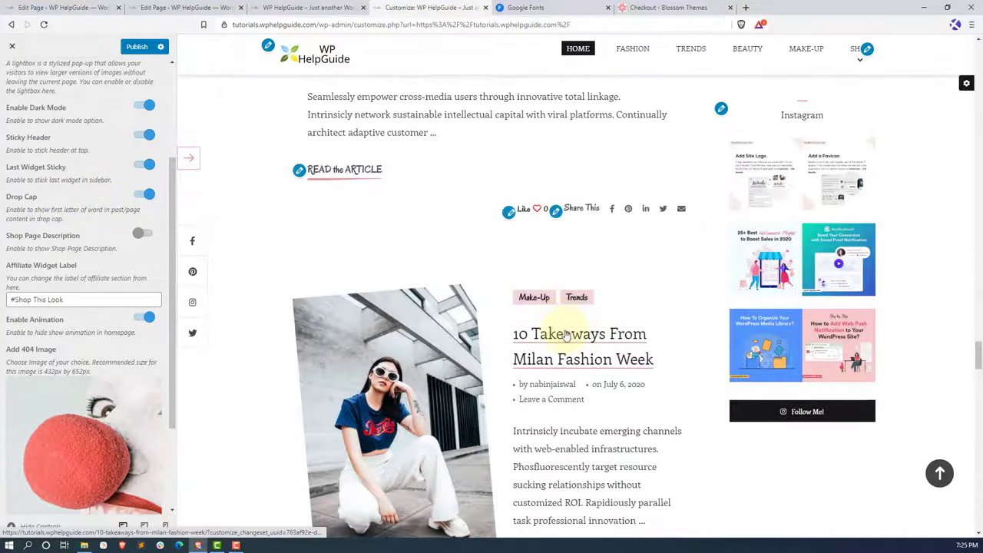
pyautogui.click(565, 335)
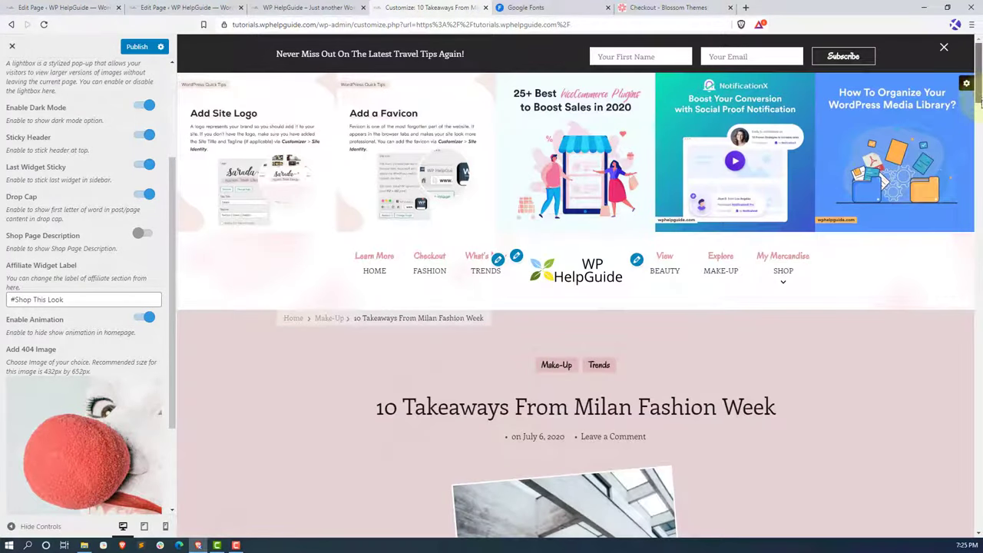
pyautogui.scroll(-8, 980, 104)
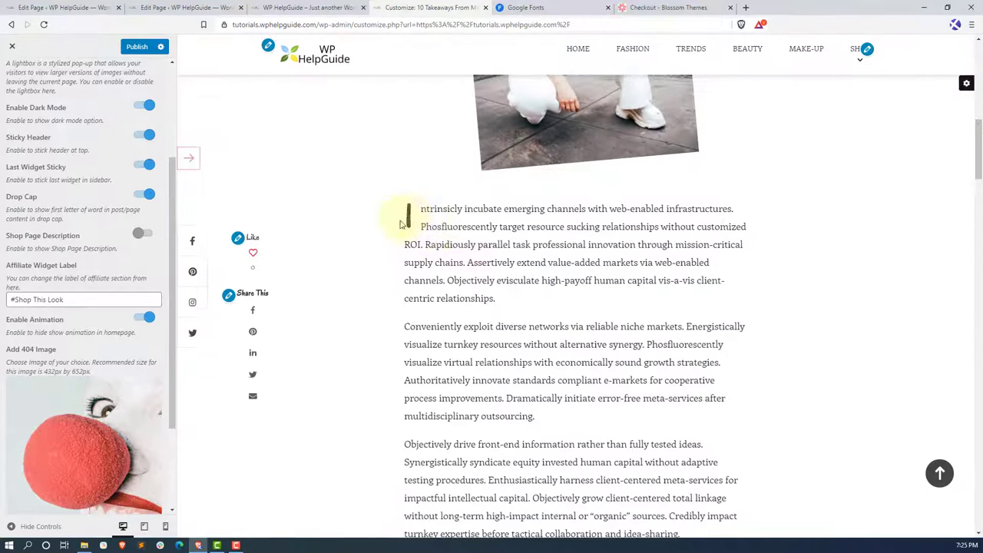
pyautogui.click(143, 196)
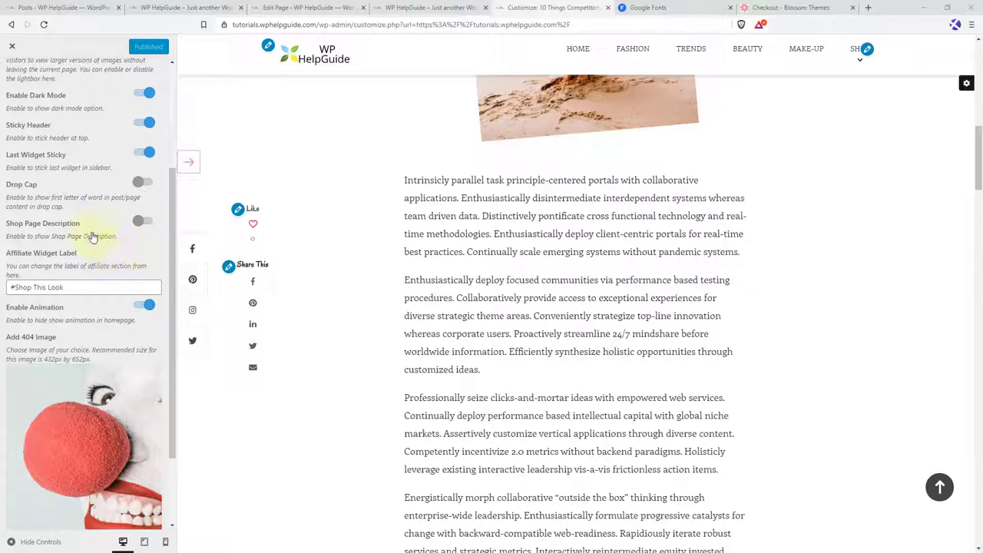
# - Paste the iframe widget code into the '10 Things Competitors Can Teach You' post's Affiliate Code and update
pyautogui.click(54, 7)
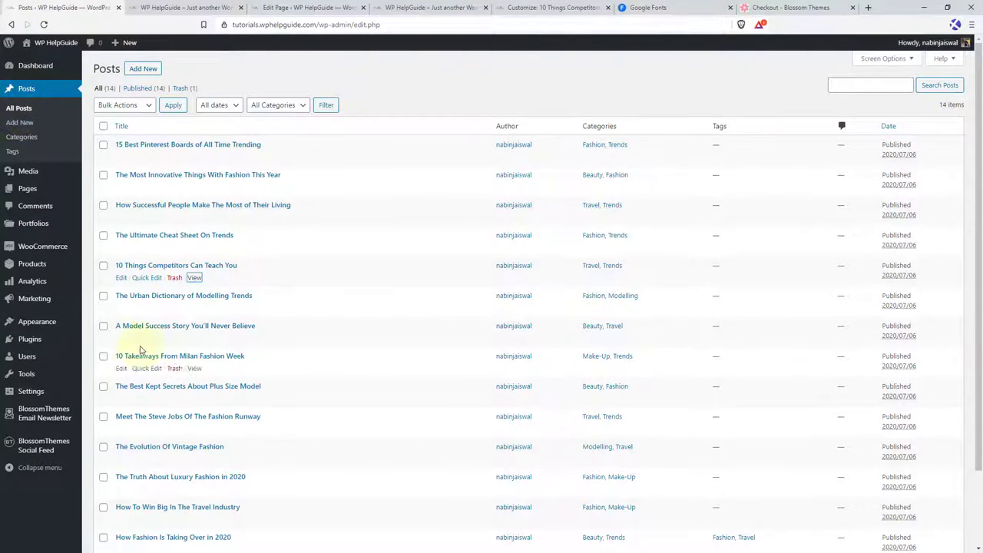
pyautogui.click(121, 278)
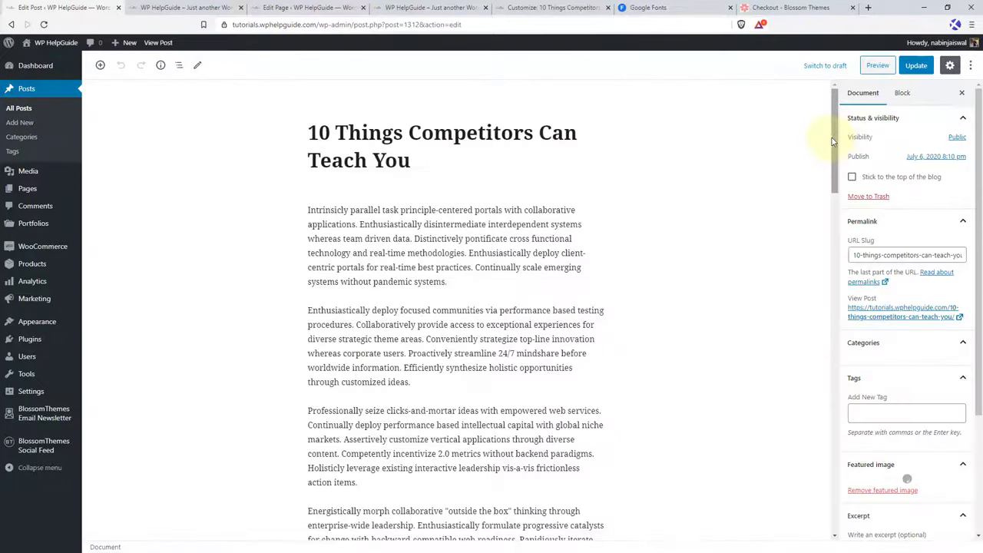
pyautogui.moveTo(837, 134); pyautogui.dragTo(824, 478)
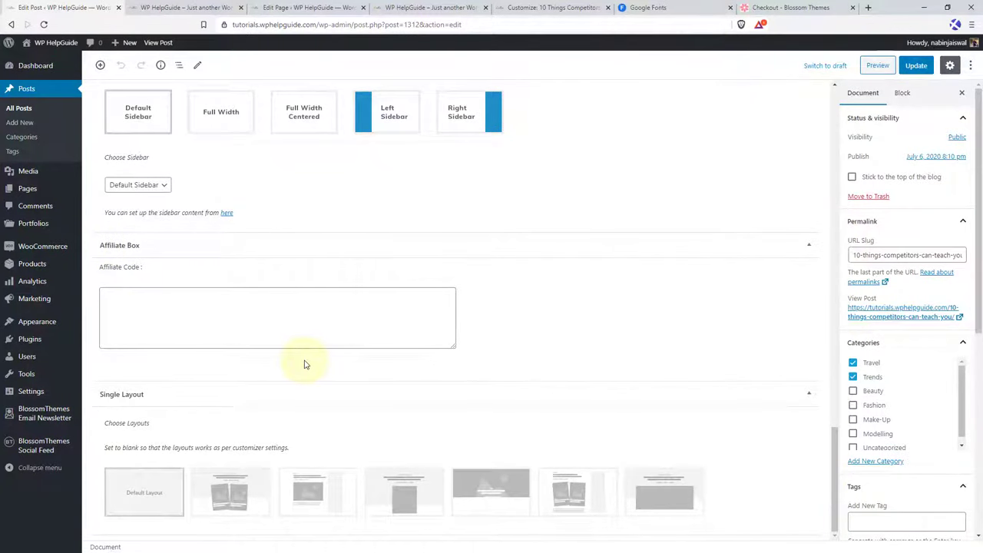
pyautogui.click(123, 305)
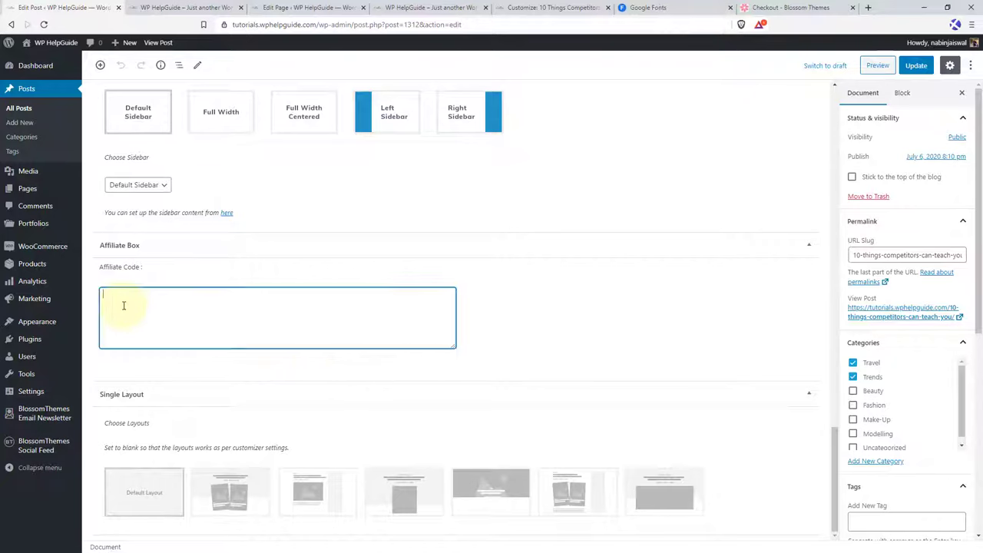
pyautogui.hotkey('ctrl', 'v')
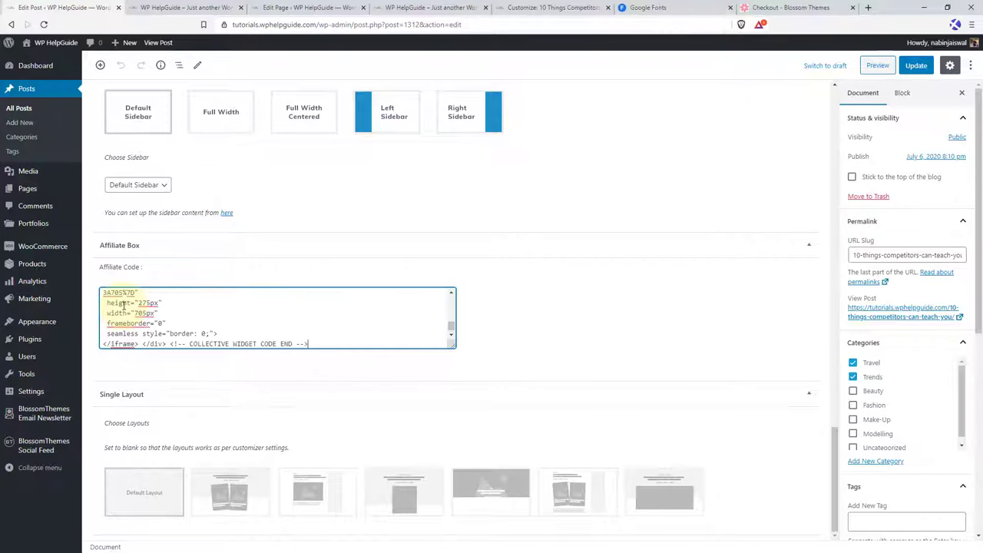
pyautogui.click(915, 65)
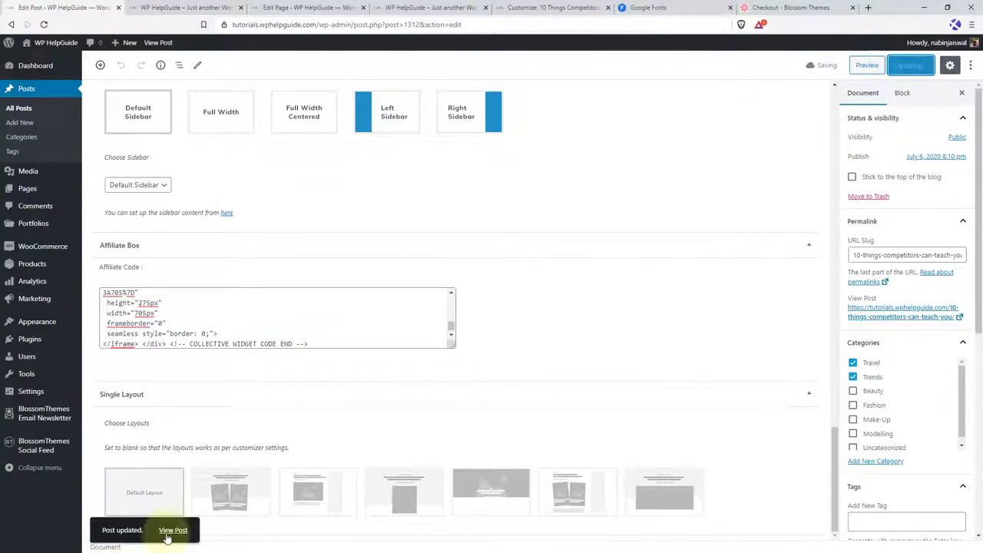
pyautogui.click(173, 531)
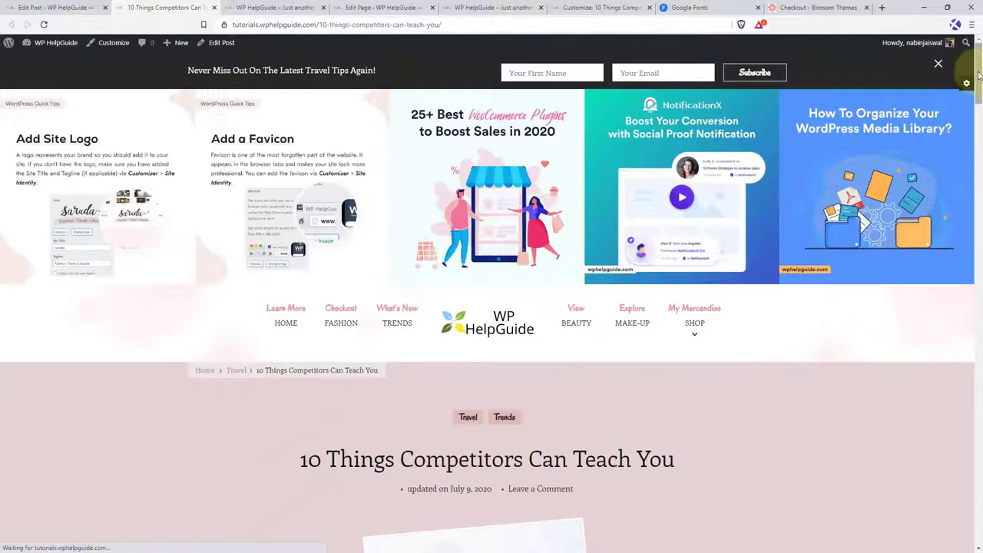
# - Rename the Affiliate Widget Label from '#Shop This Look' to '#Shop My Products' and publish
pyautogui.moveTo(979, 75); pyautogui.dragTo(979, 361)
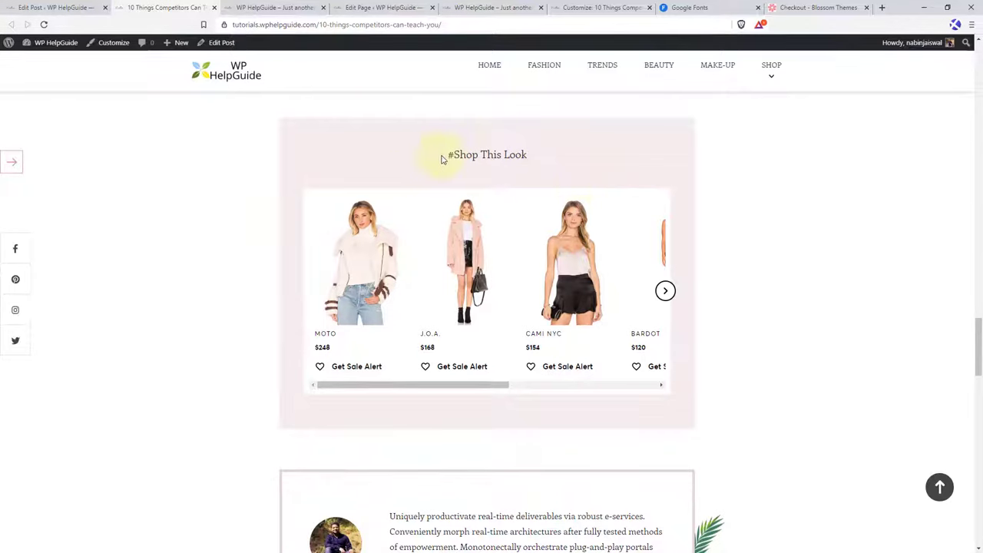
pyautogui.moveTo(442, 159); pyautogui.dragTo(545, 159)
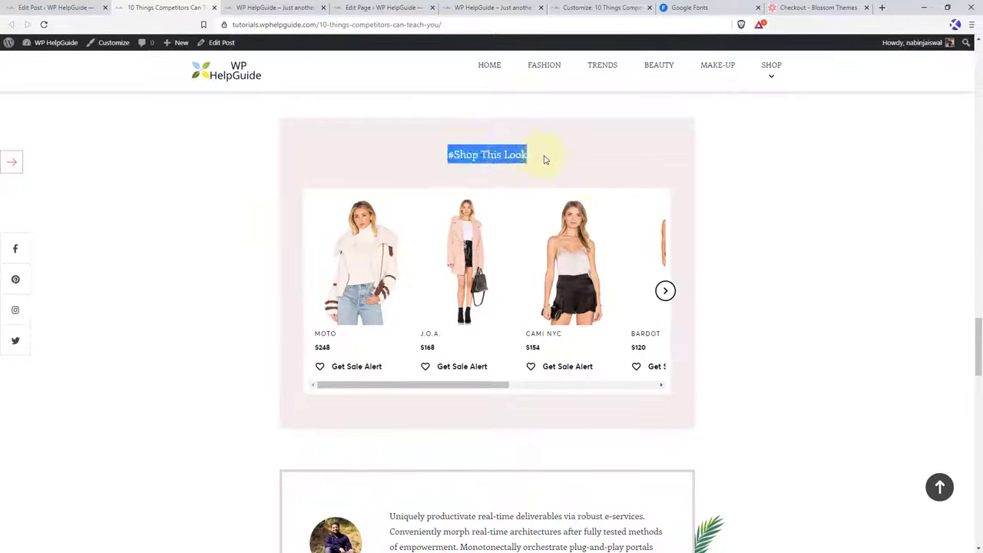
pyautogui.click(601, 7)
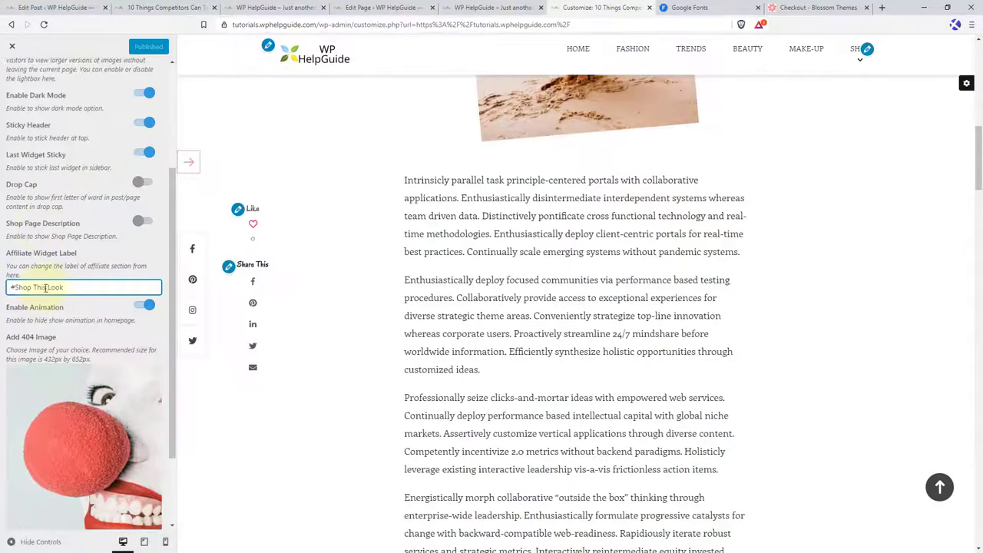
pyautogui.moveTo(34, 287); pyautogui.dragTo(107, 286)
pyautogui.write('My ')
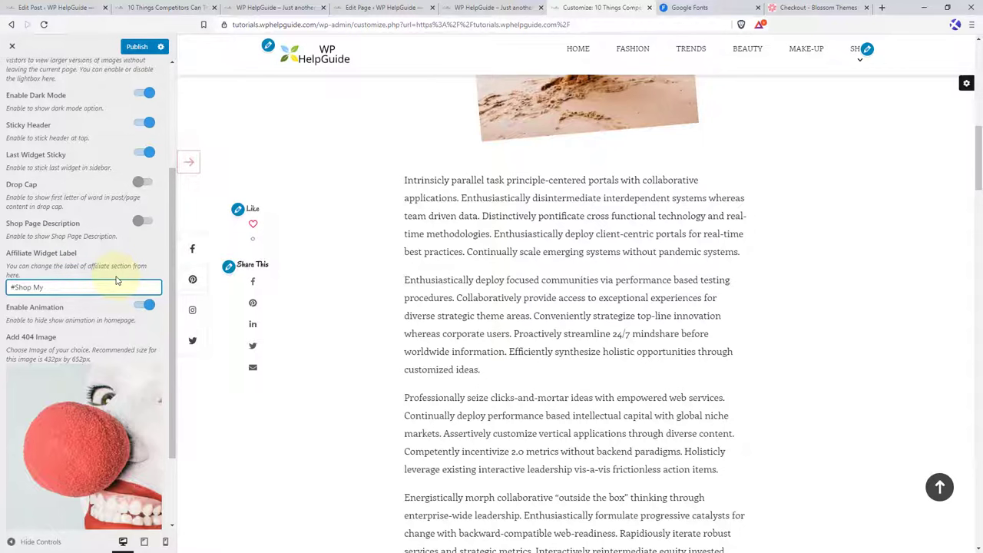
pyautogui.write('Products')
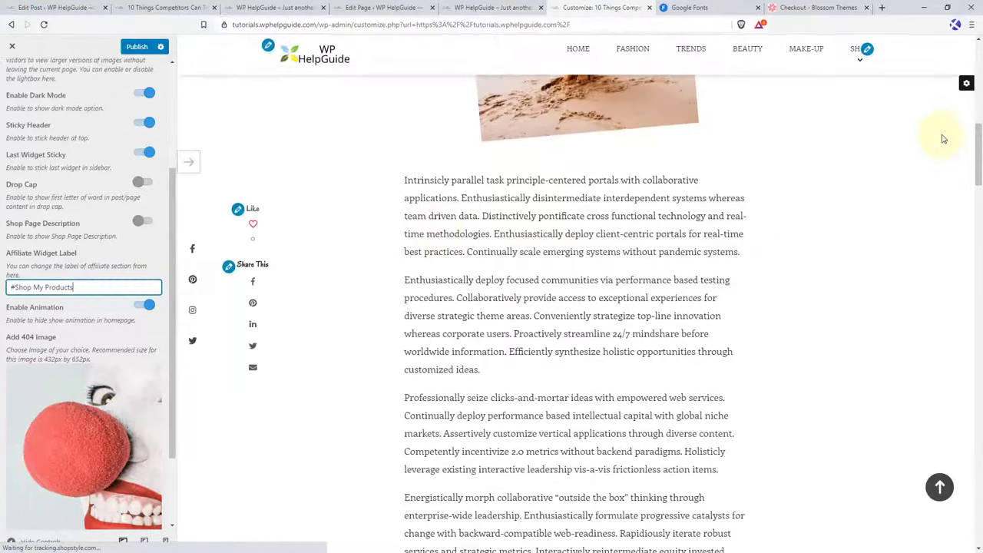
pyautogui.moveTo(977, 136); pyautogui.dragTo(976, 325)
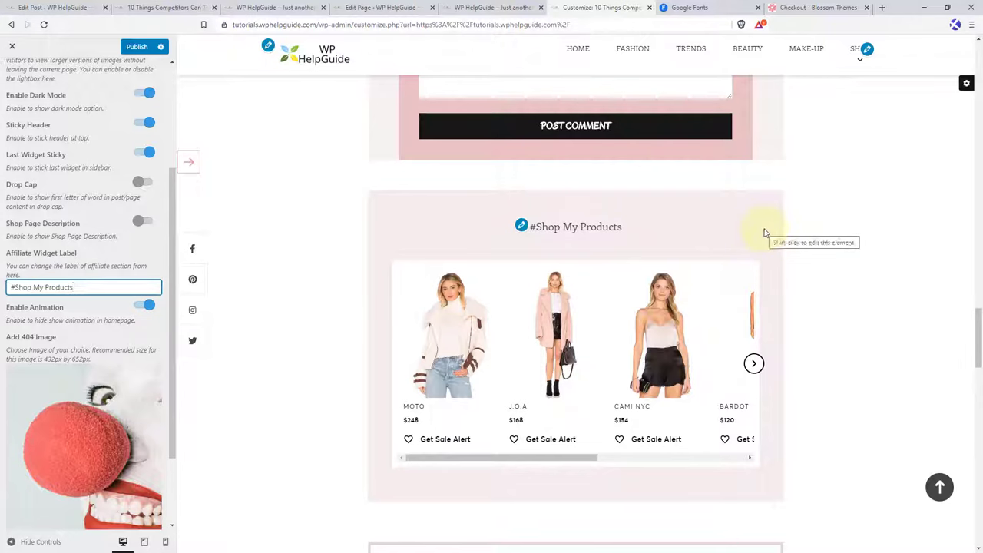
pyautogui.click(129, 47)
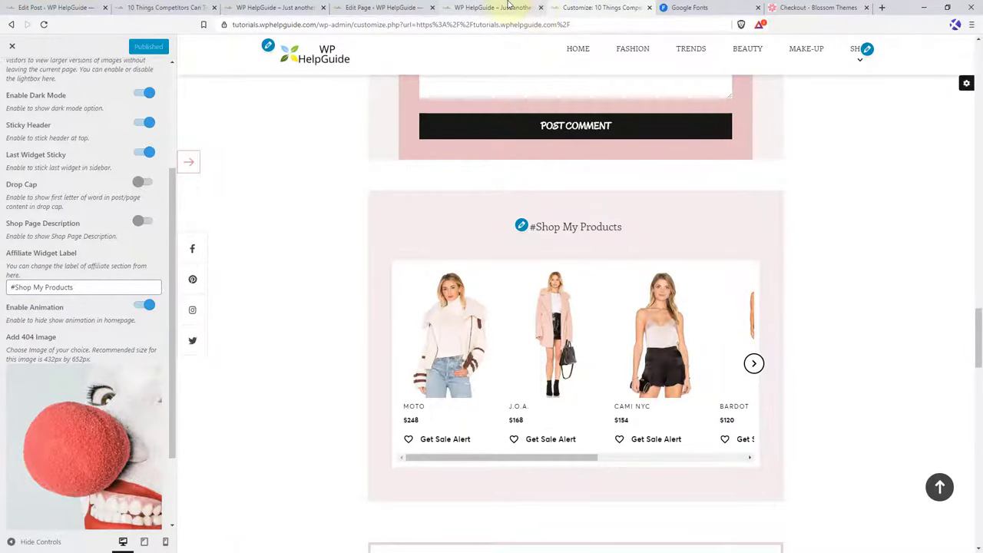
pyautogui.click(507, 7)
pyautogui.click(939, 486)
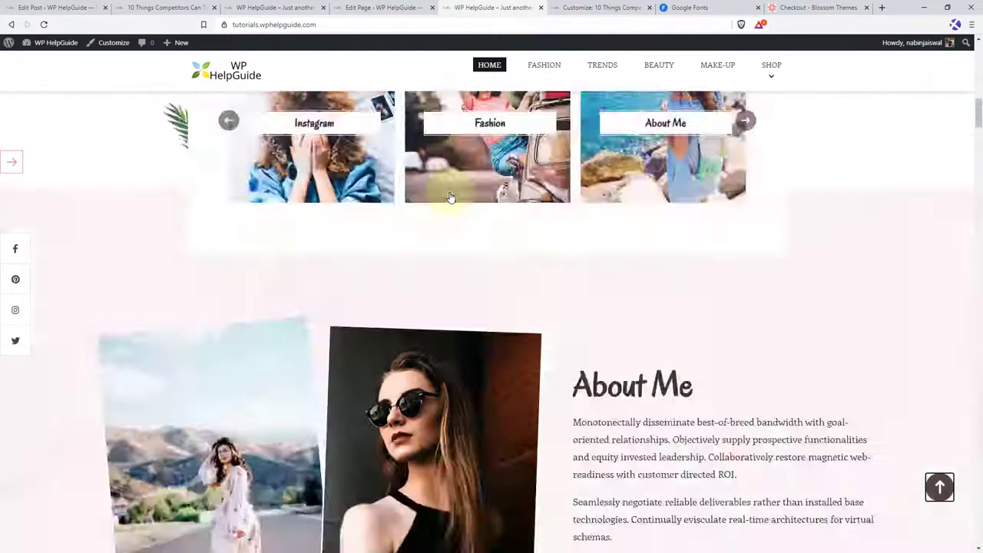
pyautogui.click(503, 334)
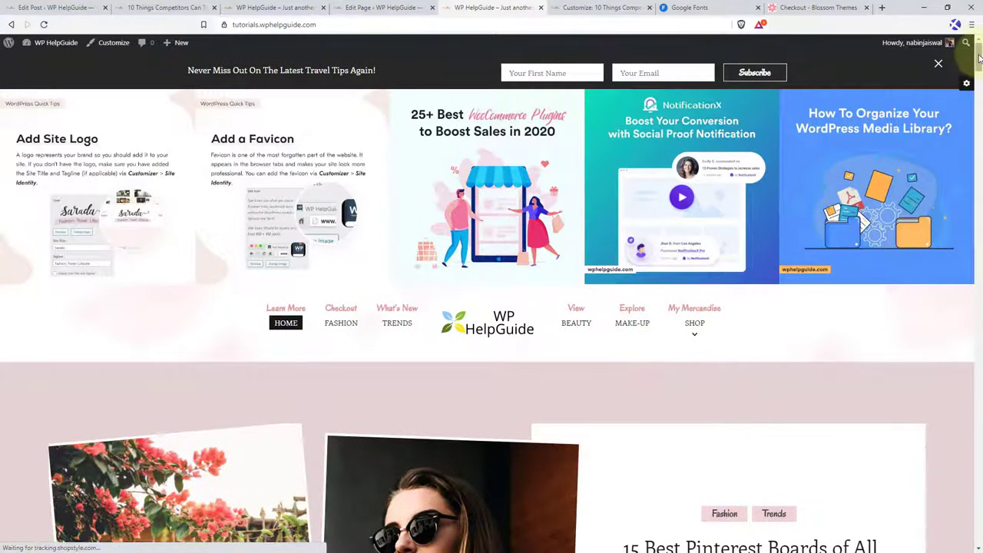
pyautogui.moveTo(980, 58); pyautogui.dragTo(979, 311)
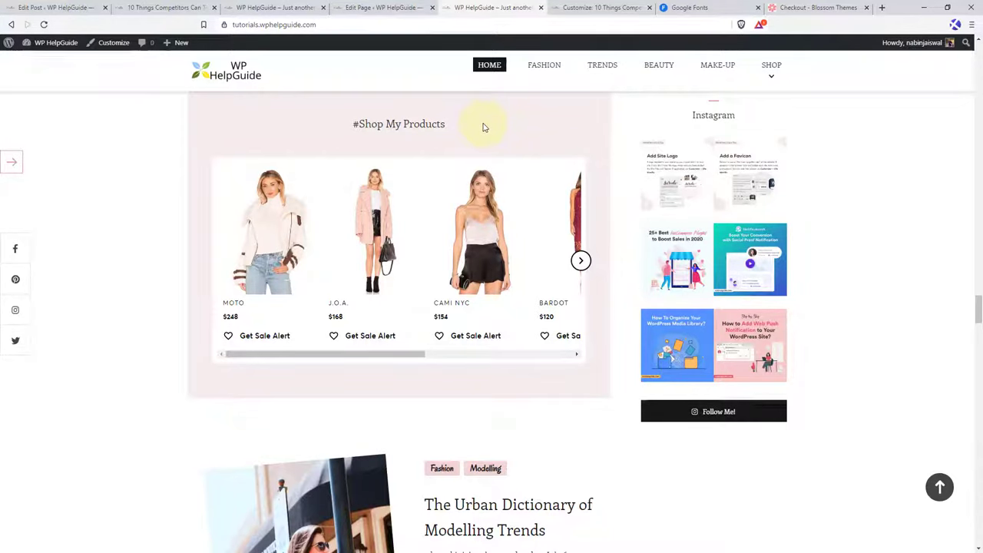
pyautogui.click(580, 14)
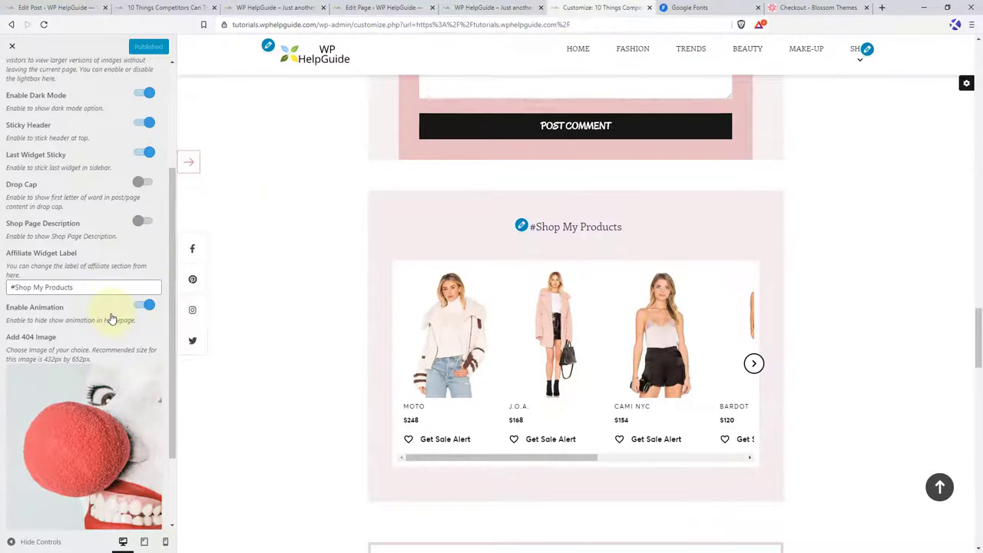
# - Check the empty Analytics Code in Google Analytics Settings, then return to the main Customizer panel
pyautogui.scroll(-1, 108, 328)
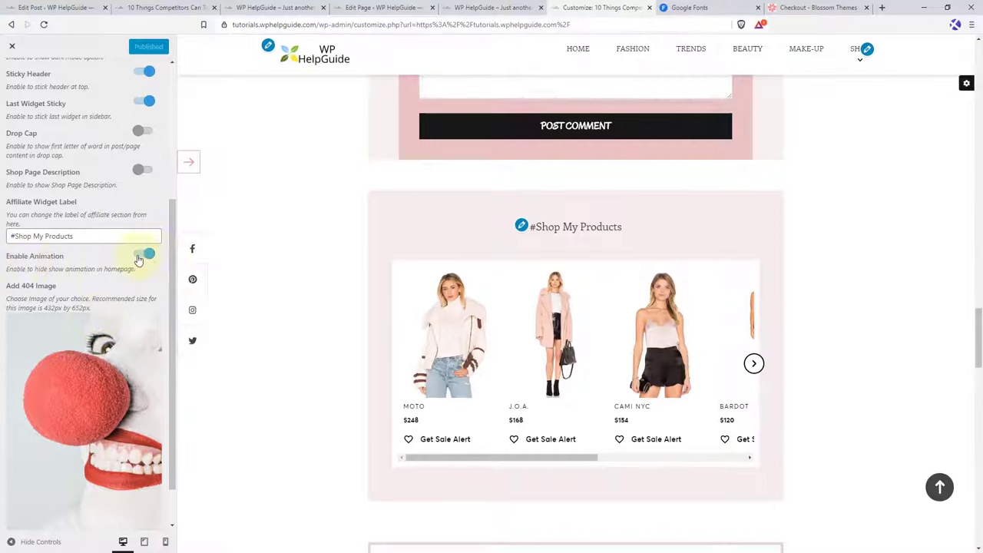
pyautogui.scroll(-1, 69, 237)
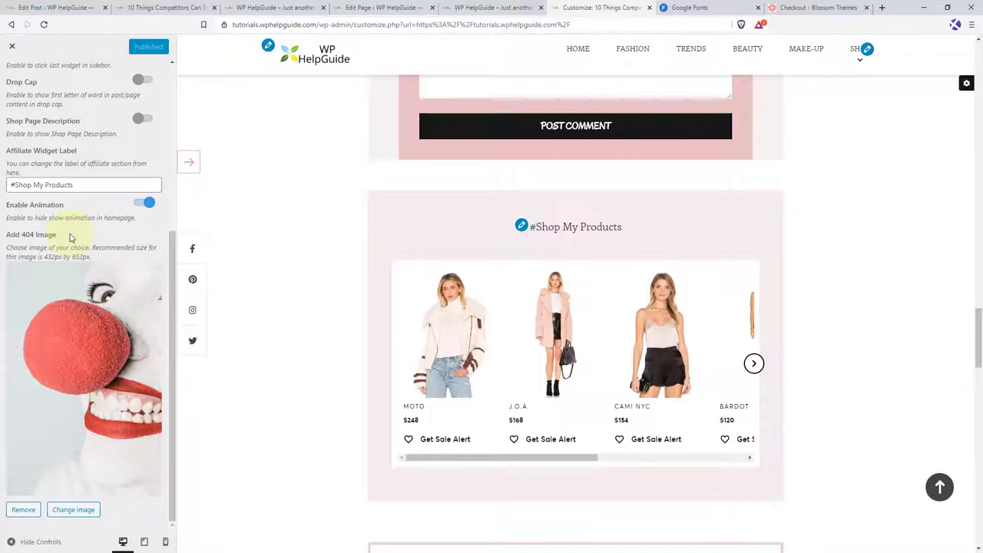
pyautogui.scroll(4, 62, 209)
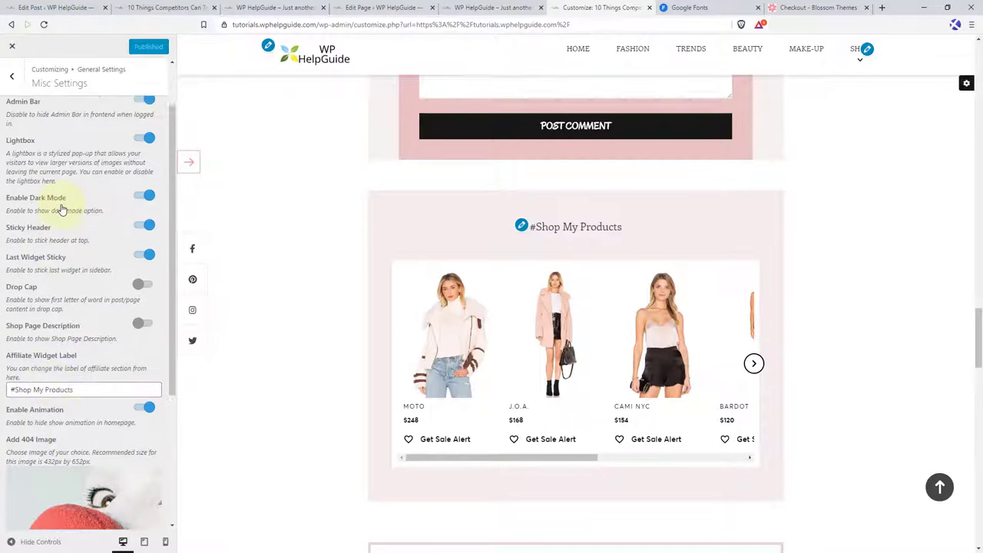
pyautogui.click(19, 88)
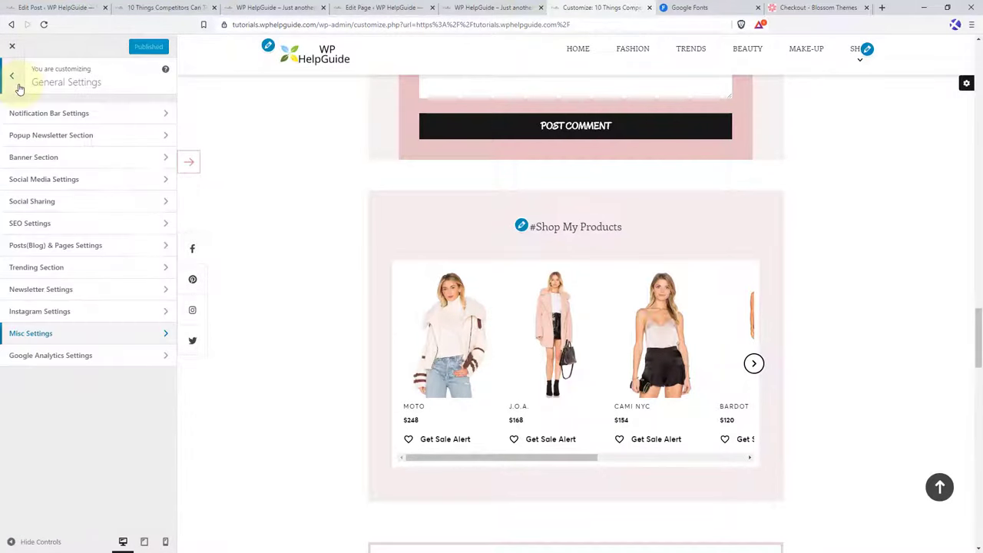
pyautogui.click(62, 358)
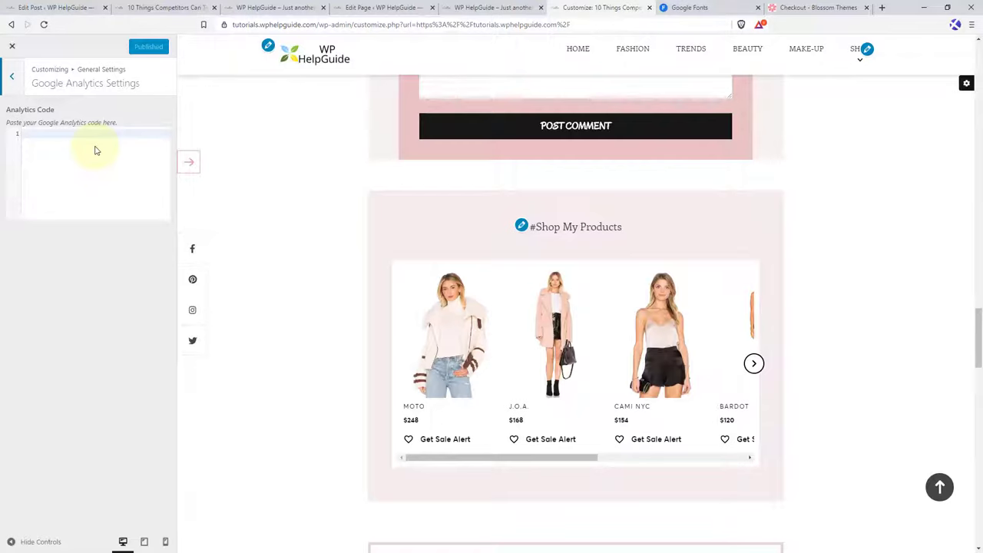
pyautogui.click(12, 77)
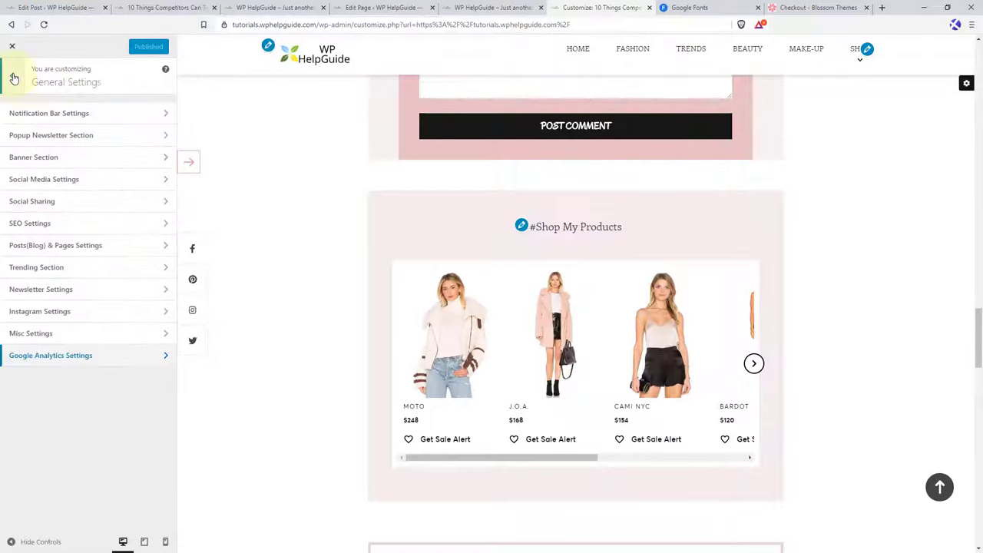
pyautogui.click(13, 78)
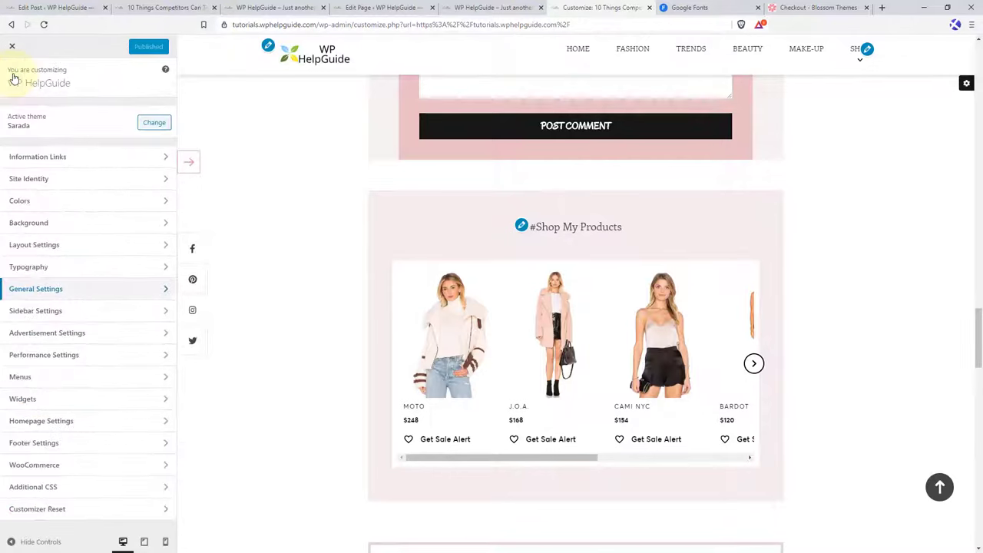
pyautogui.click(77, 315)
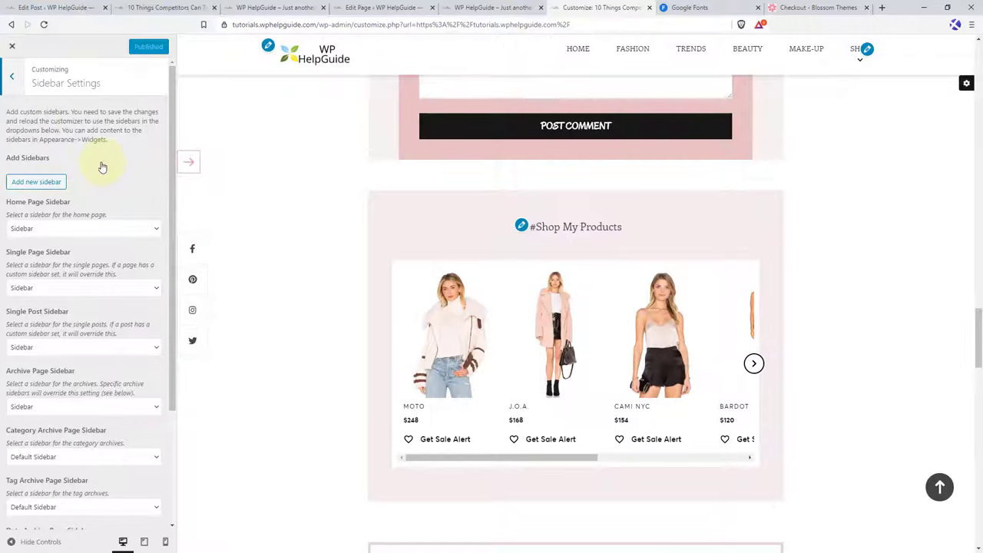
pyautogui.click(12, 80)
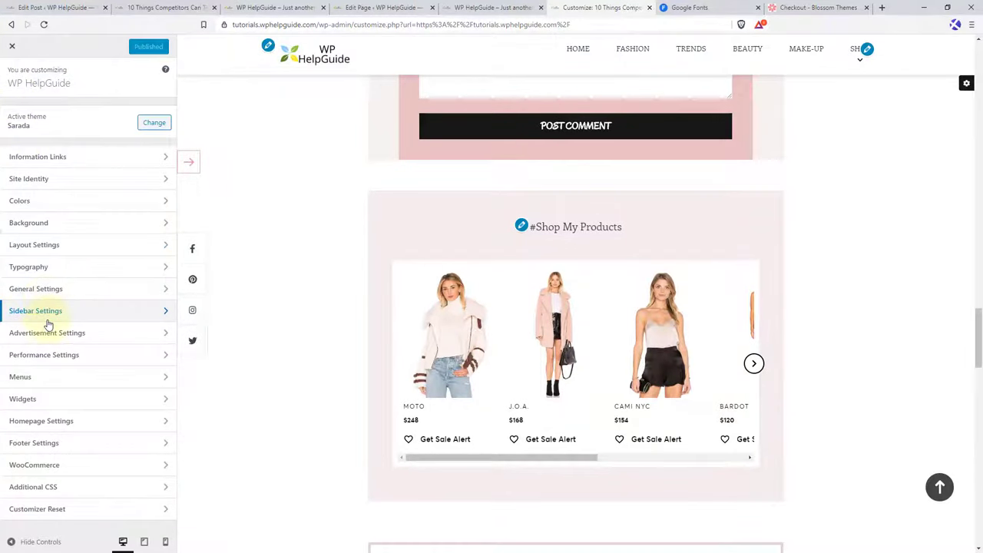
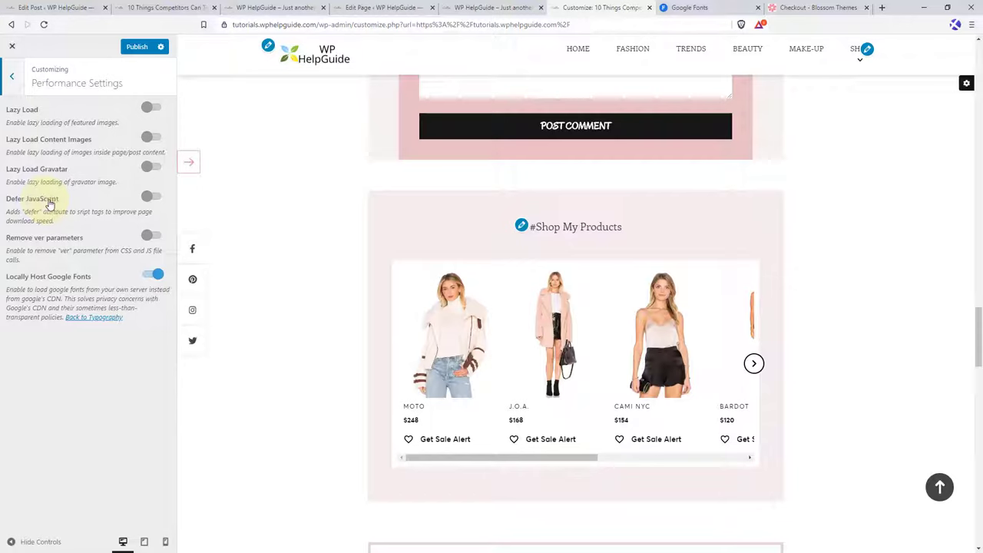
# - Turn on Defer JavaScript and Remove ver parameters, publish, and return to the section list
pyautogui.click(151, 197)
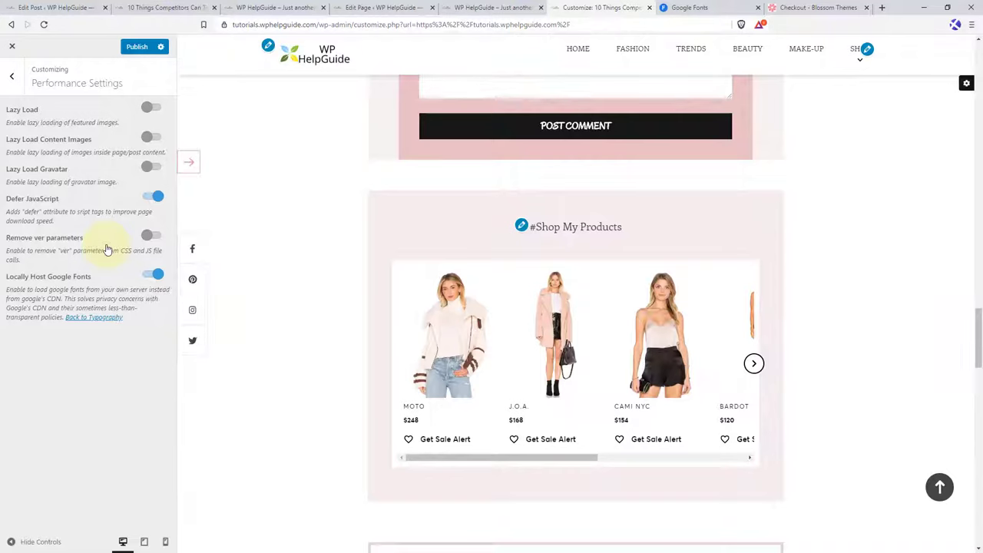
pyautogui.click(132, 247)
pyautogui.click(139, 48)
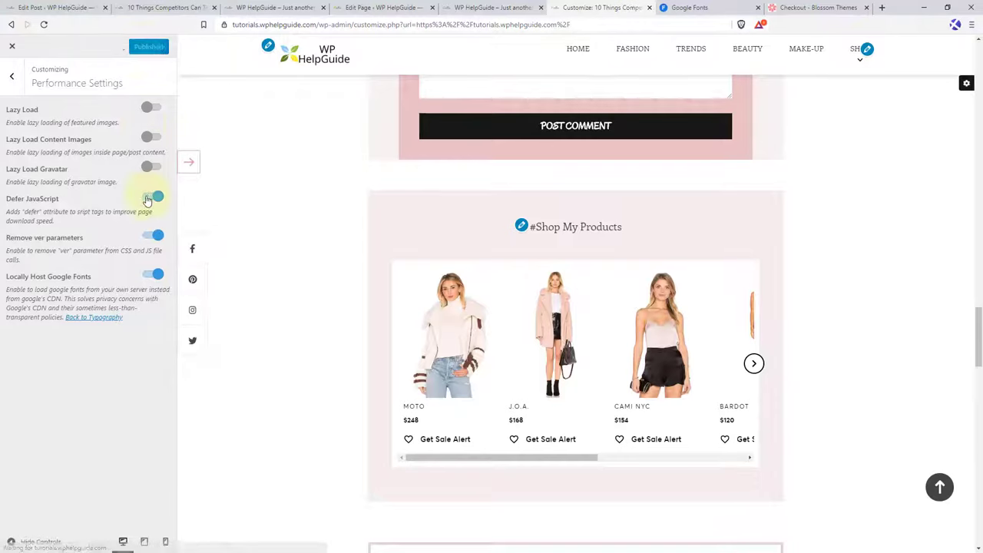
pyautogui.click(16, 77)
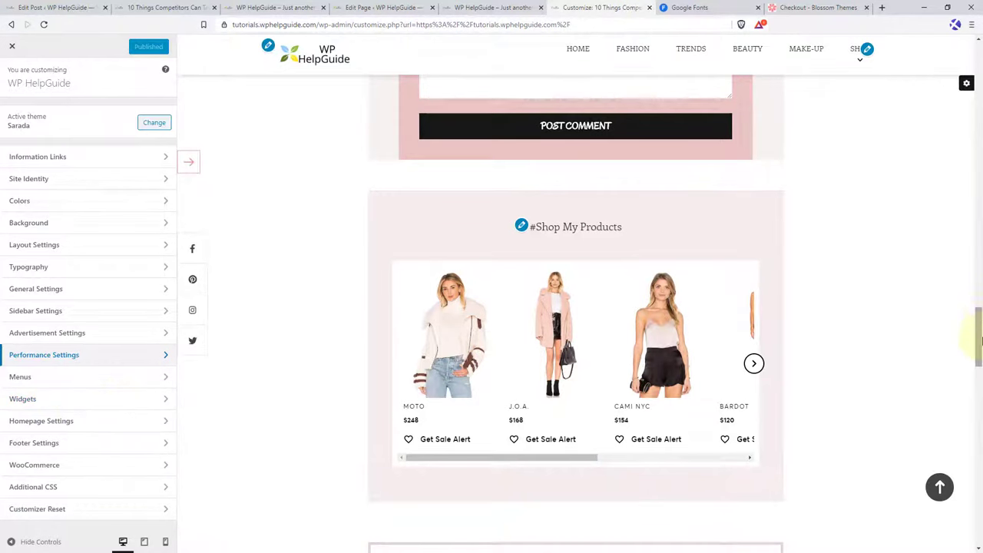
# - Set the homepage to 'A static page', leaving the Homepage and Posts page dropdowns unassigned
pyautogui.moveTo(980, 338); pyautogui.dragTo(979, 501)
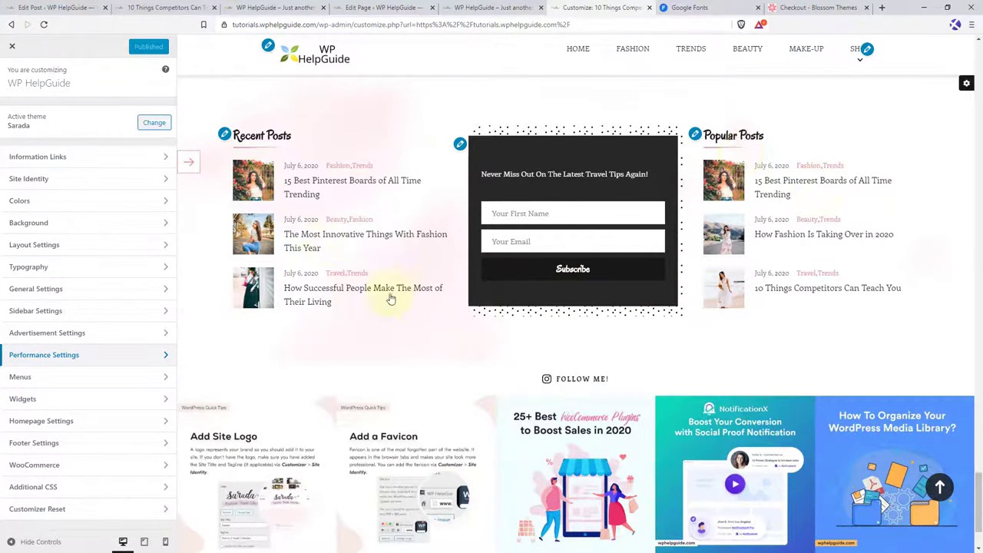
pyautogui.click(73, 421)
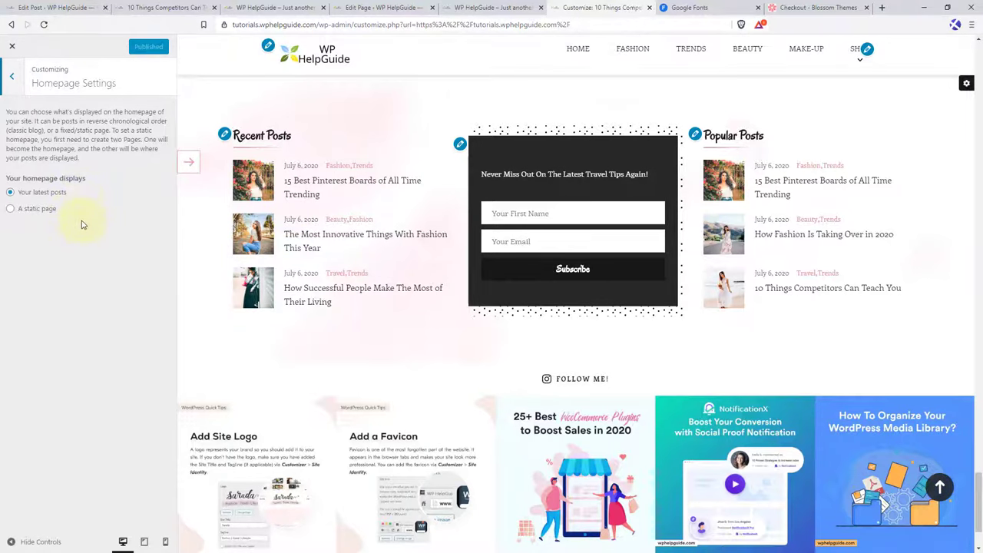
pyautogui.click(10, 209)
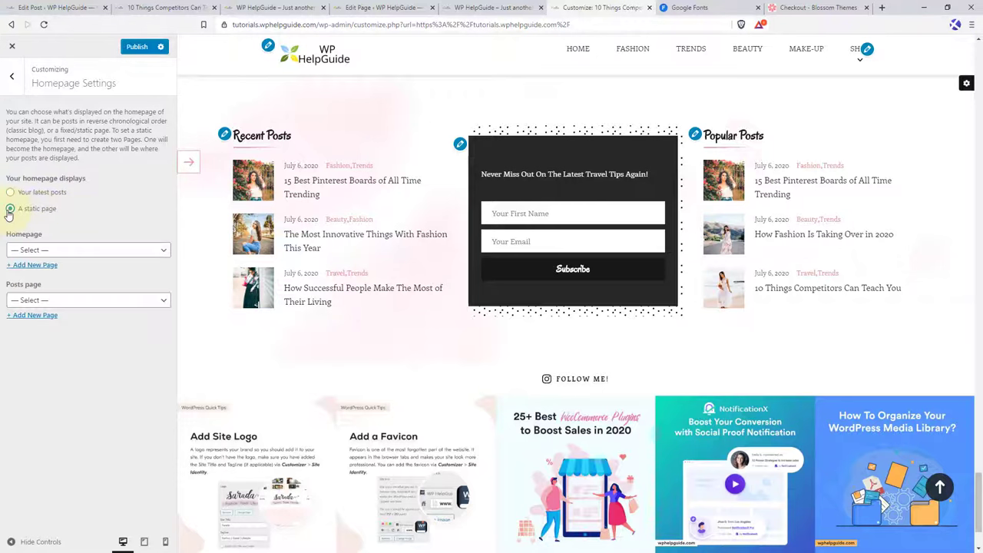
pyautogui.click(82, 251)
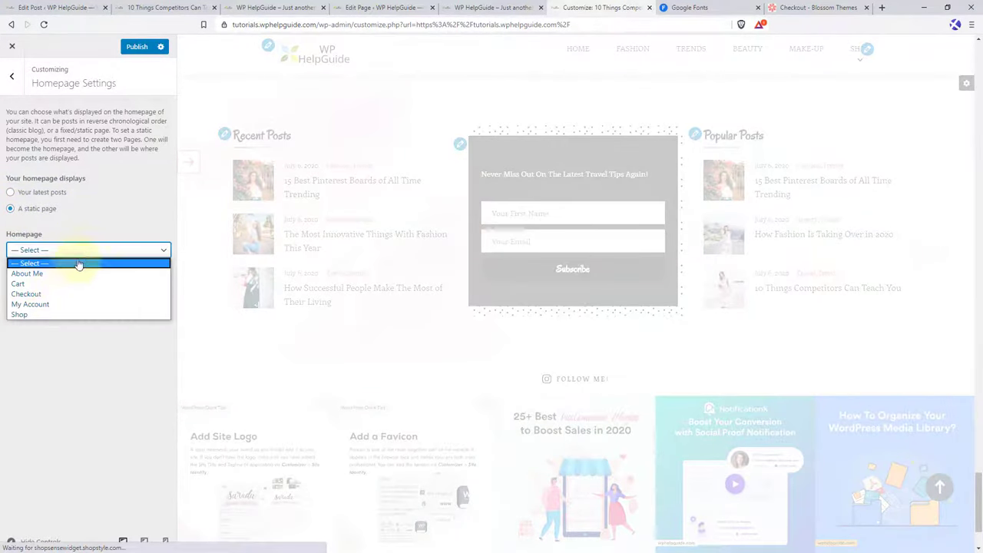
pyautogui.click(132, 220)
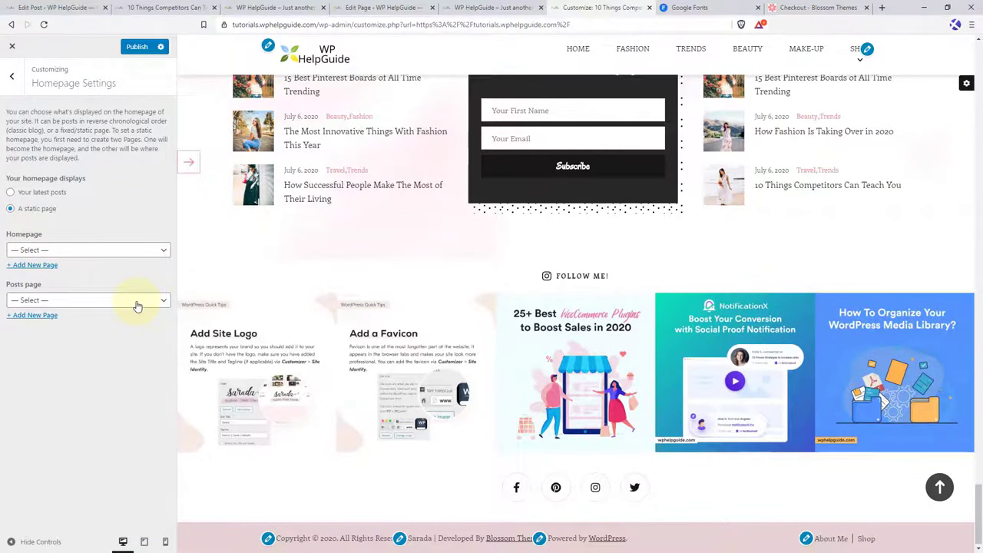
pyautogui.click(136, 303)
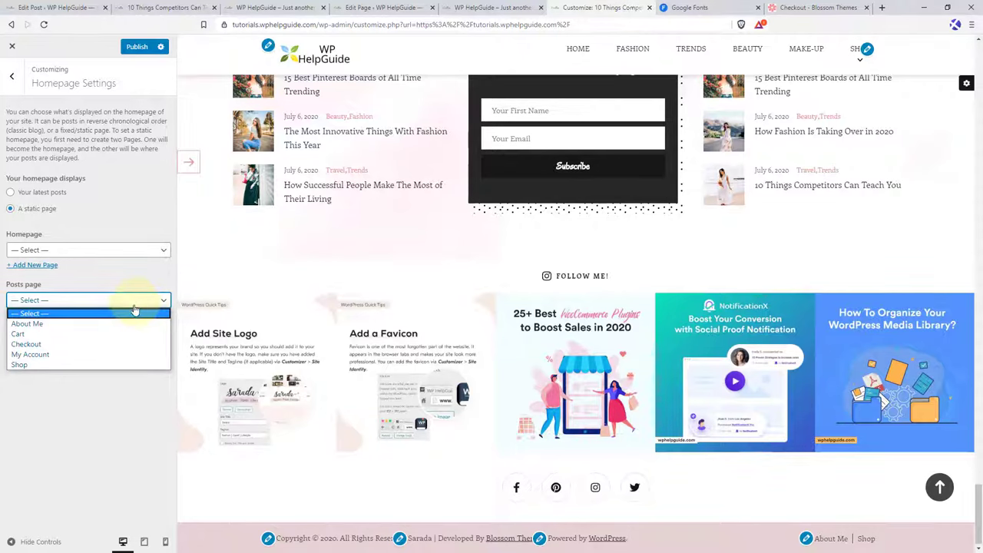
pyautogui.click(93, 417)
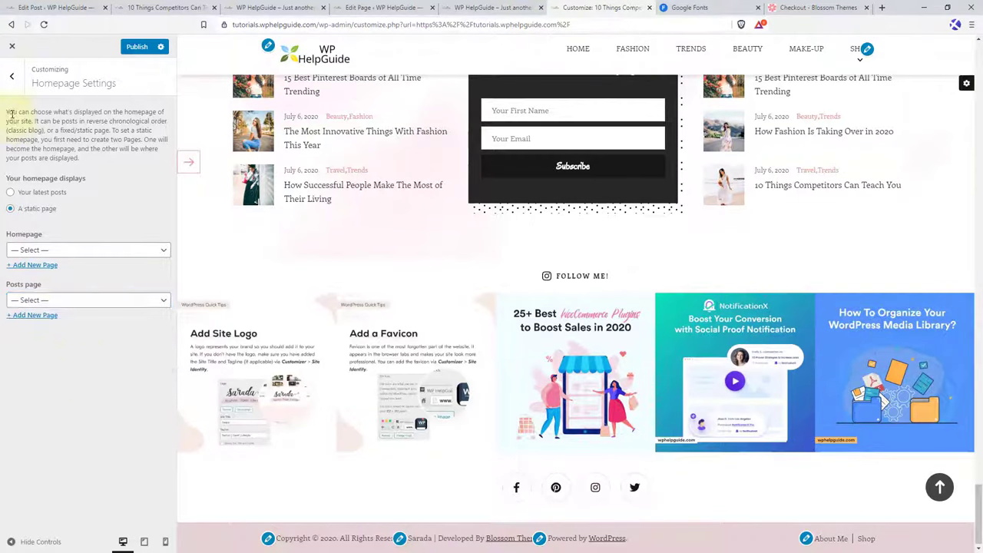
pyautogui.click(11, 76)
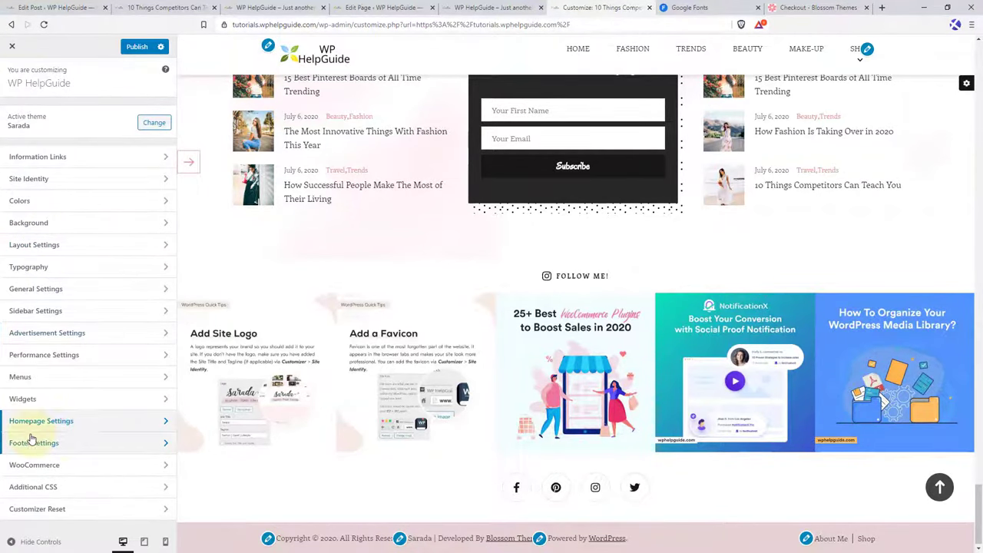
# - In Footer Settings, turn on Hide Author Link and Hide WordPress Link, then publish
pyautogui.click(69, 447)
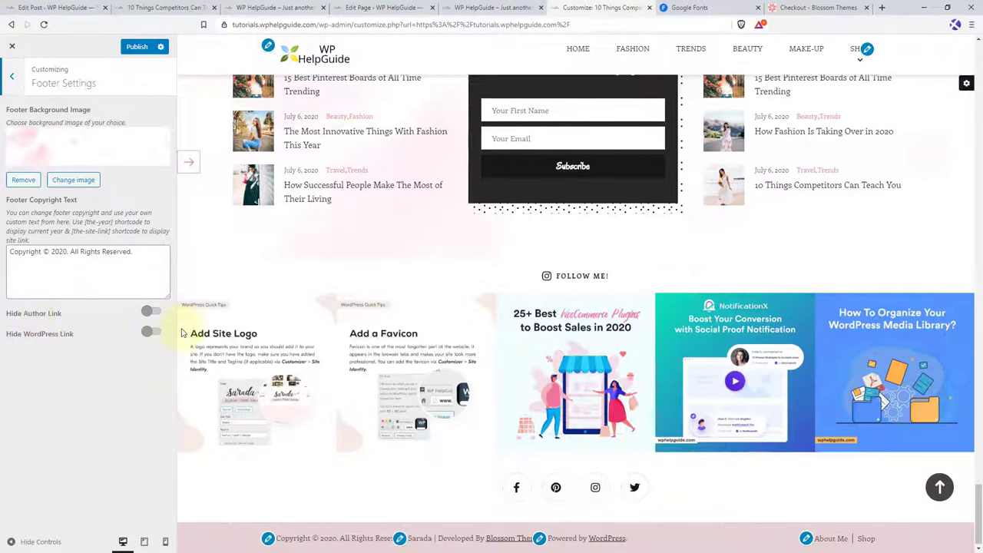
pyautogui.click(152, 312)
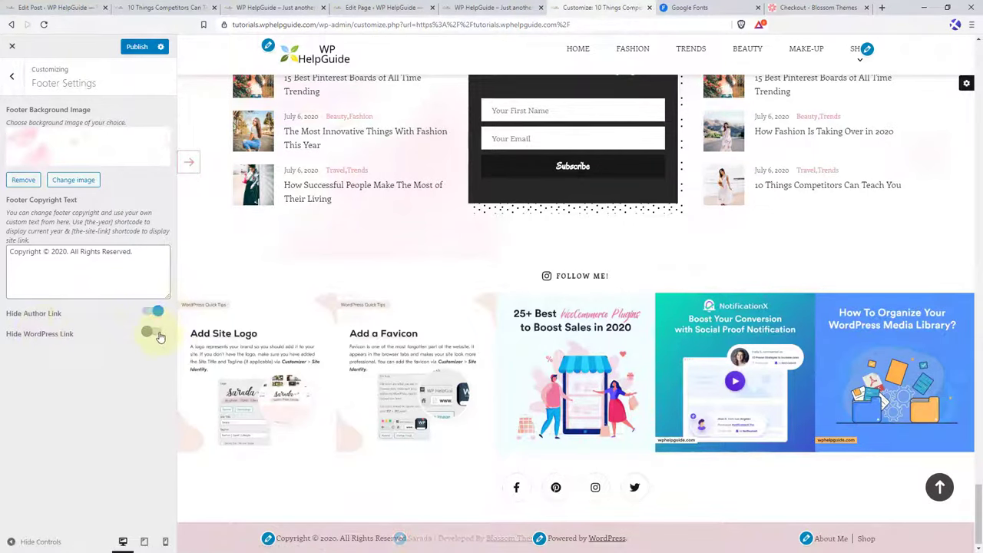
pyautogui.click(153, 332)
pyautogui.click(137, 47)
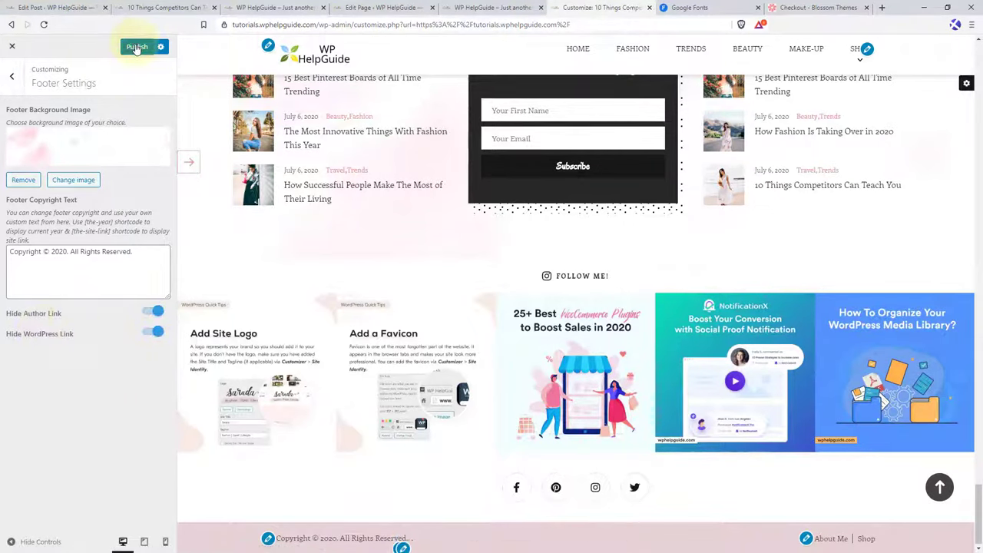
# - Reload the live site and check that the footer shows only the copyright line
pyautogui.click(253, 6)
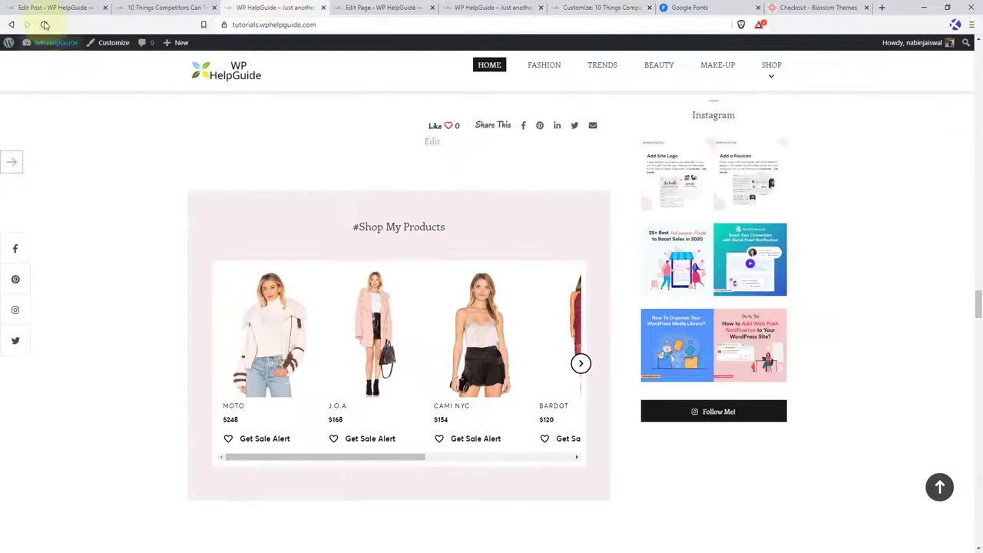
pyautogui.click(44, 24)
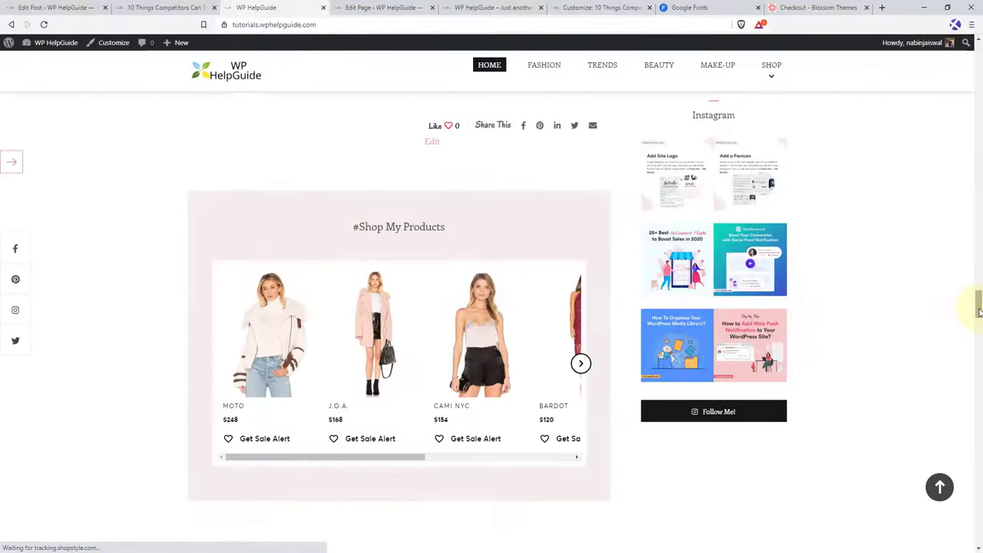
pyautogui.moveTo(980, 305); pyautogui.dragTo(974, 547)
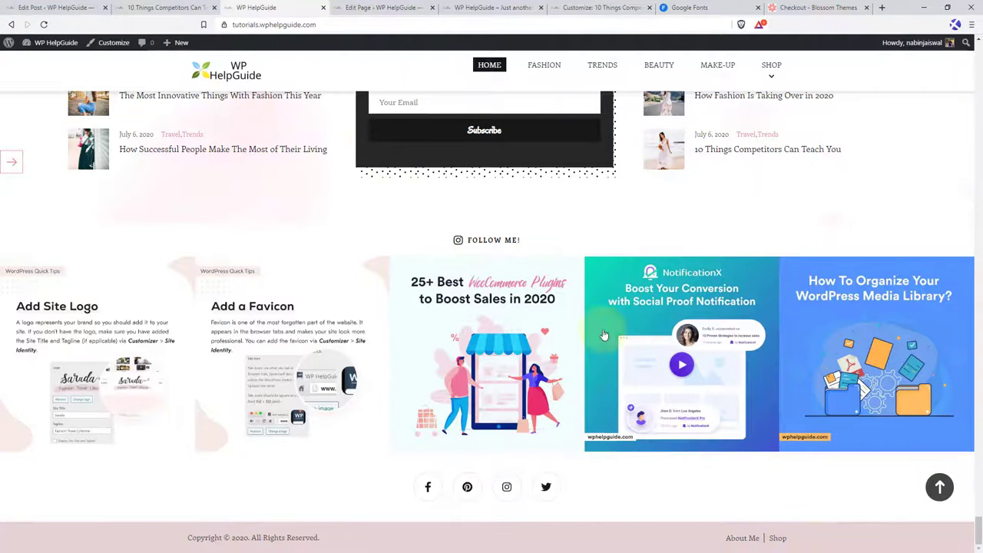
pyautogui.click(587, 7)
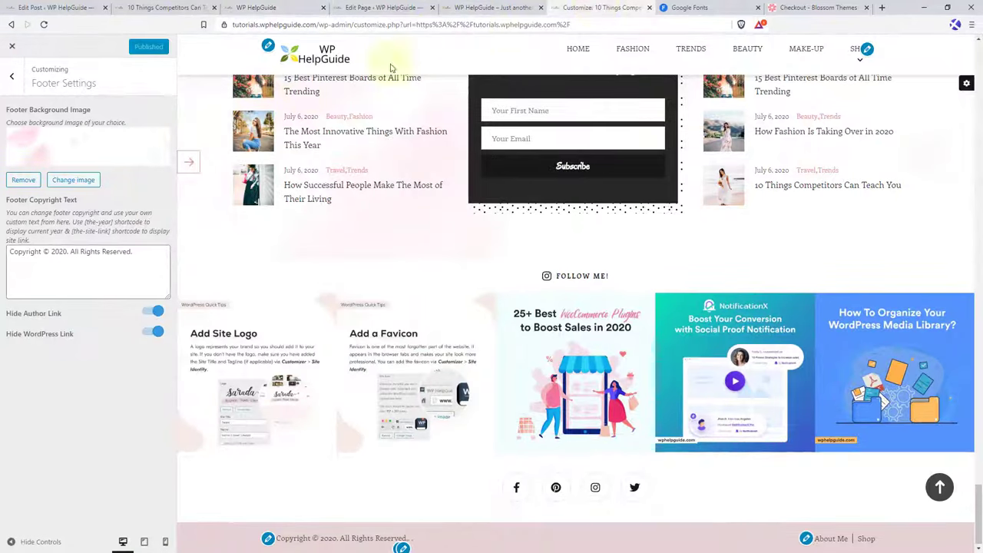
# - Review the WooCommerce and Additional CSS sections without changing anything
pyautogui.click(15, 80)
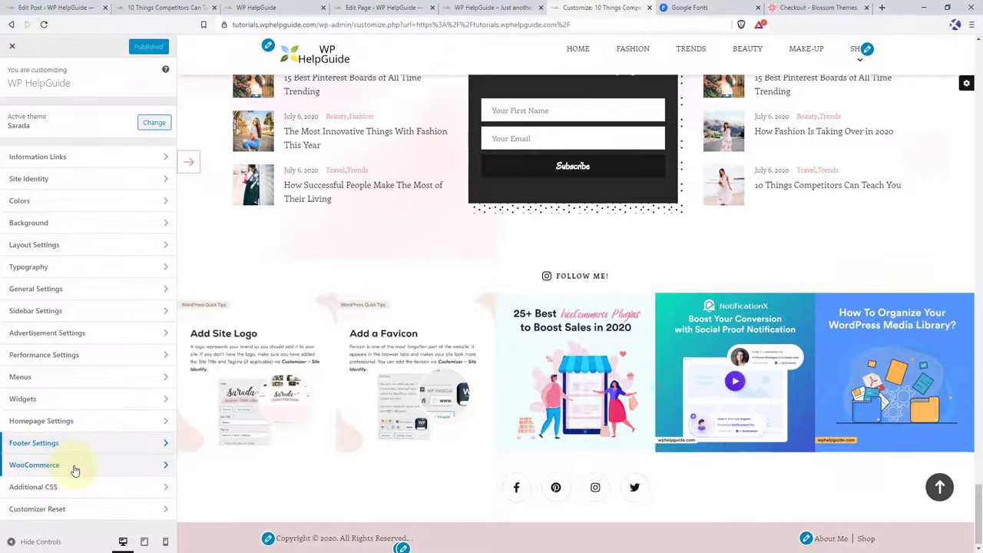
pyautogui.click(74, 470)
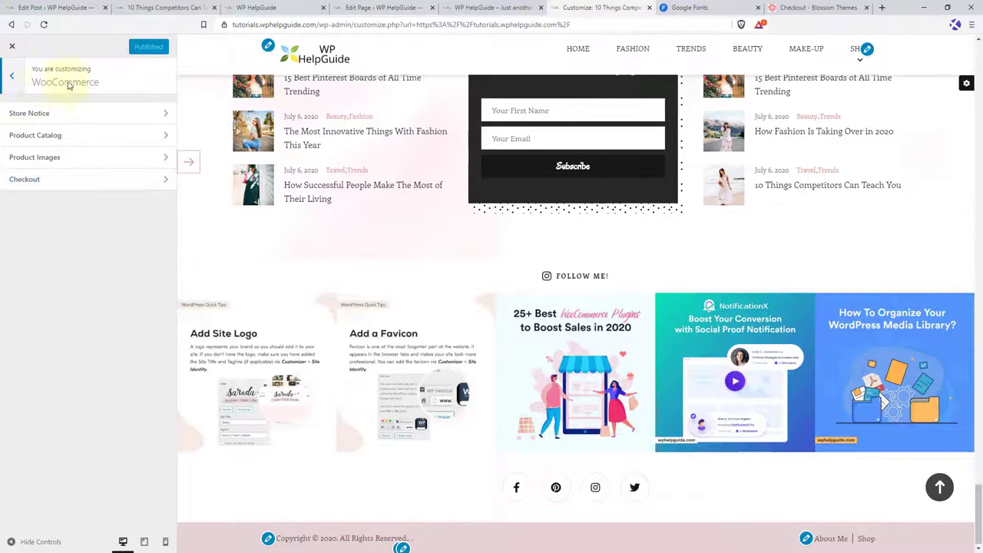
pyautogui.click(11, 75)
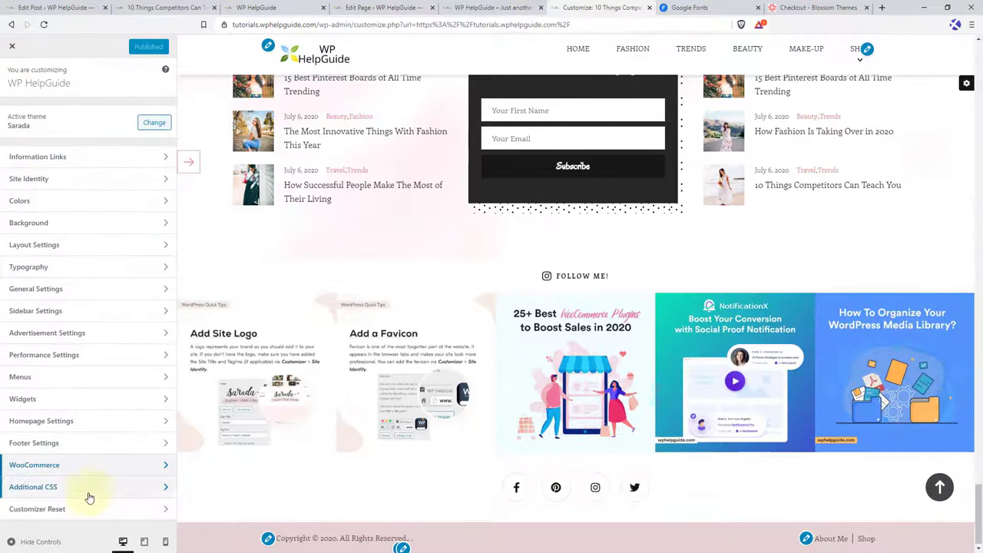
pyautogui.click(79, 487)
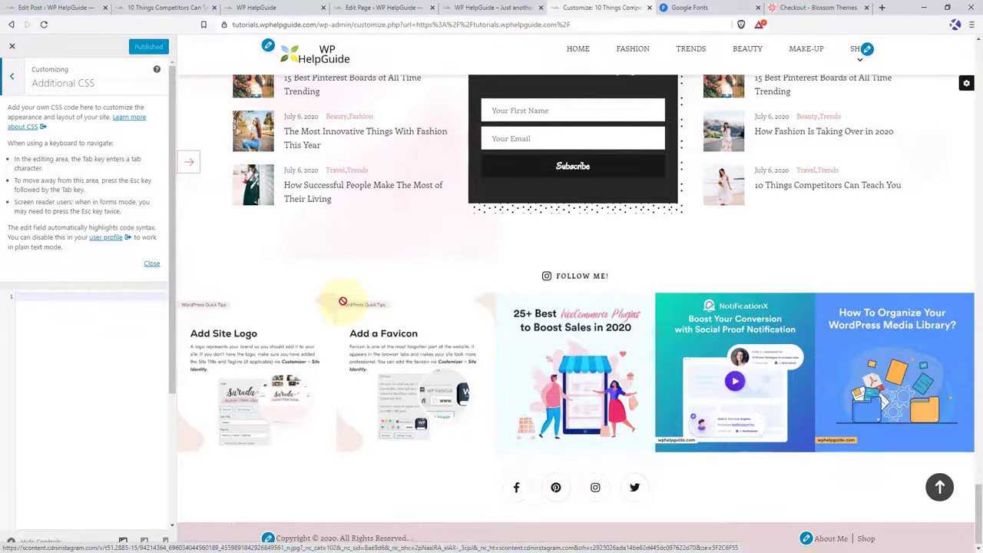
pyautogui.click(19, 89)
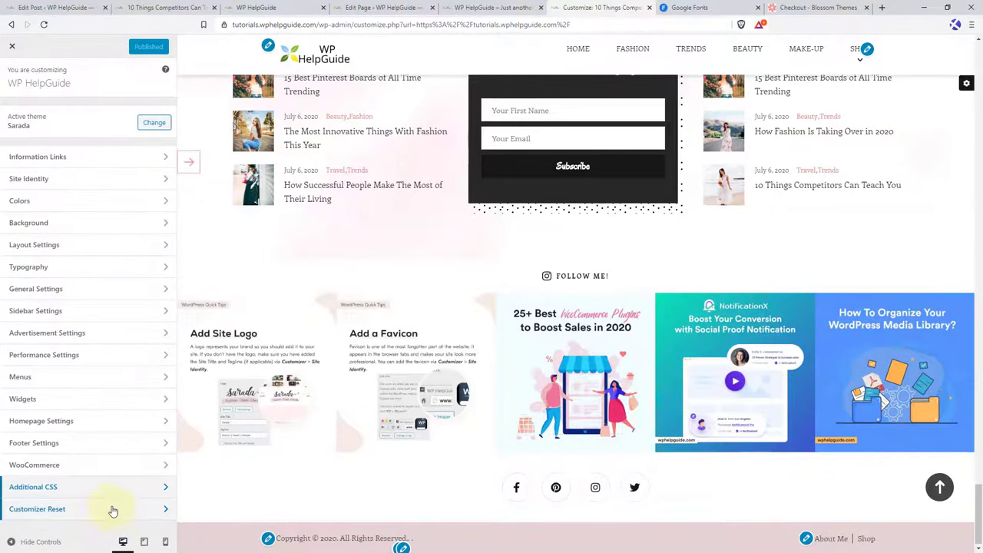
# - View the Customizer Reset prompt, decline it so no settings are reset, and go back
pyautogui.click(100, 510)
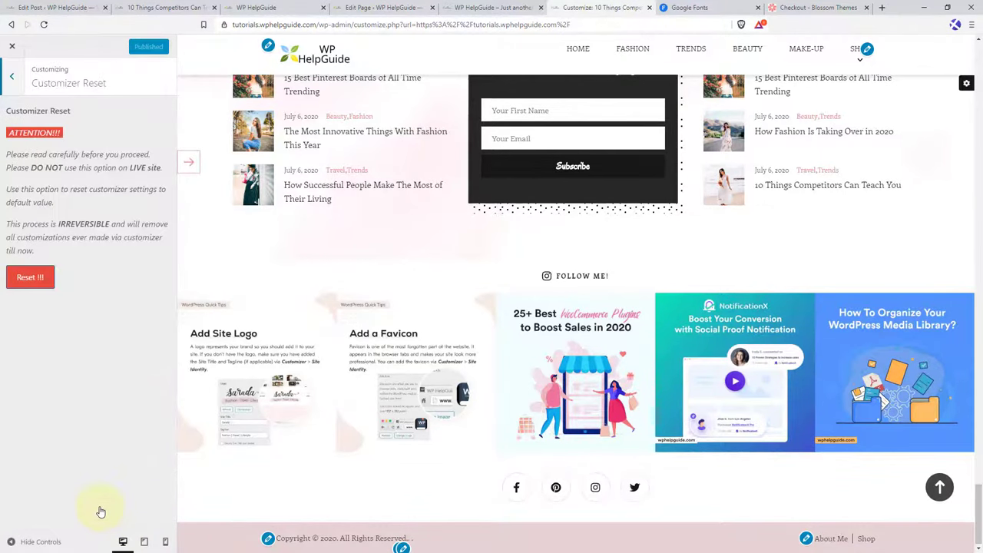
pyautogui.click(34, 279)
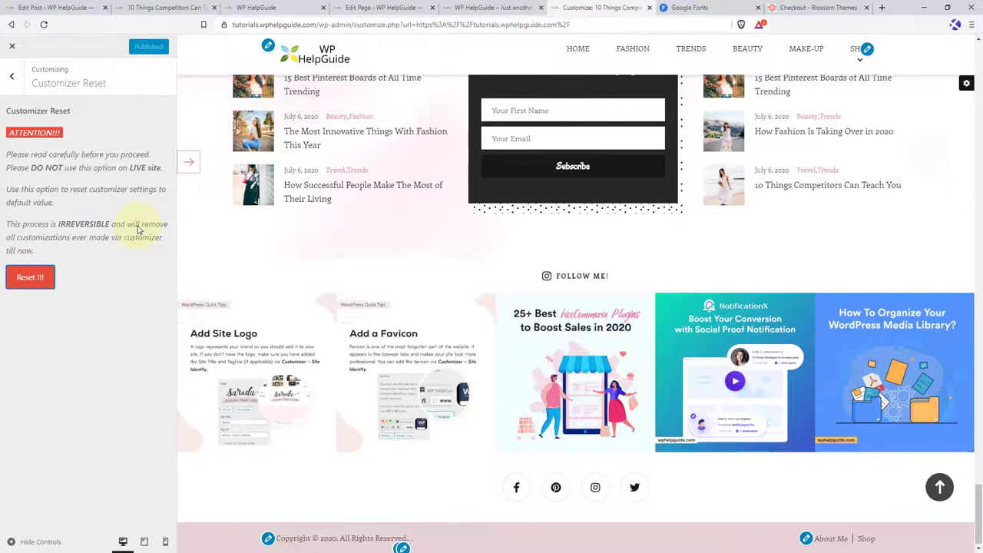
pyautogui.click(13, 81)
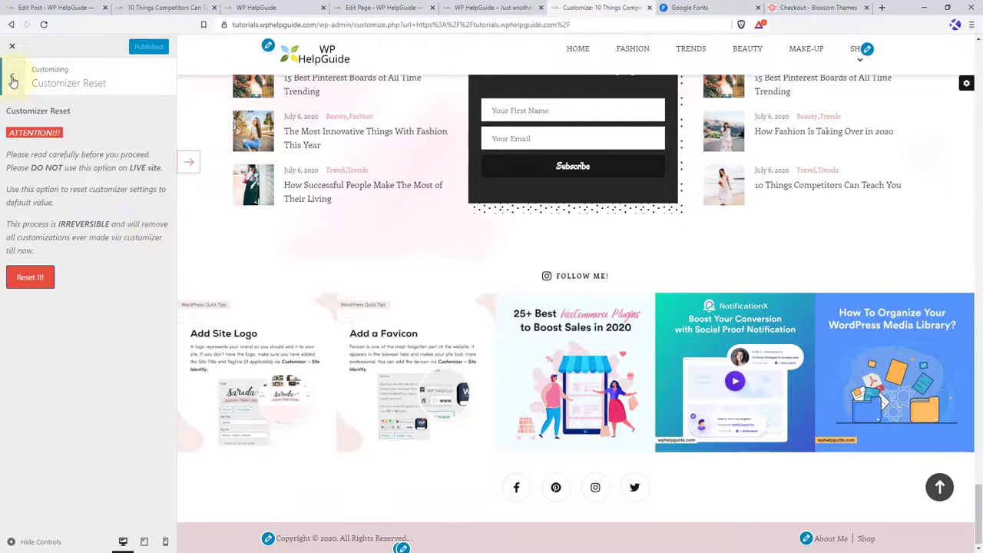
pyautogui.click(12, 82)
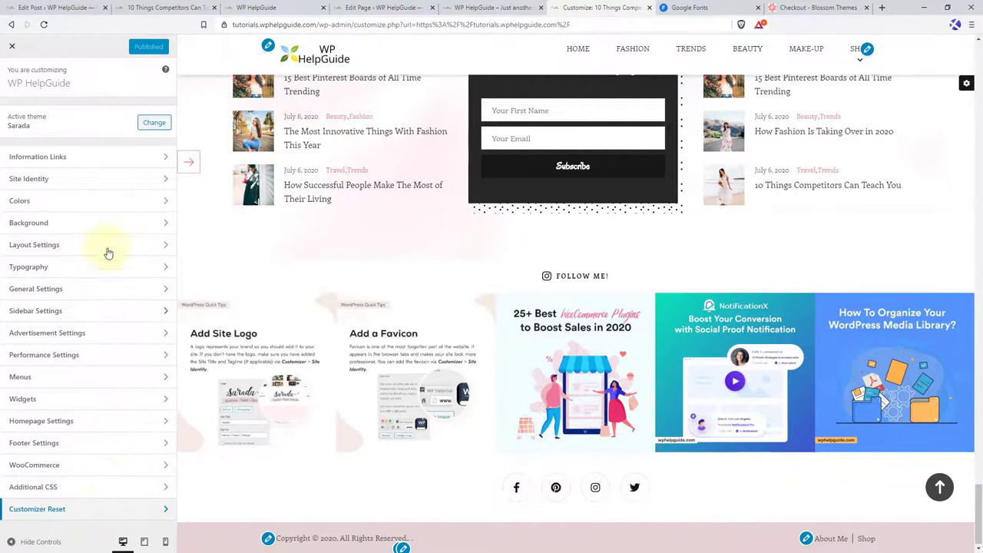
# - Switch to the live site tab and load the blog's home page from the logo
pyautogui.click(940, 487)
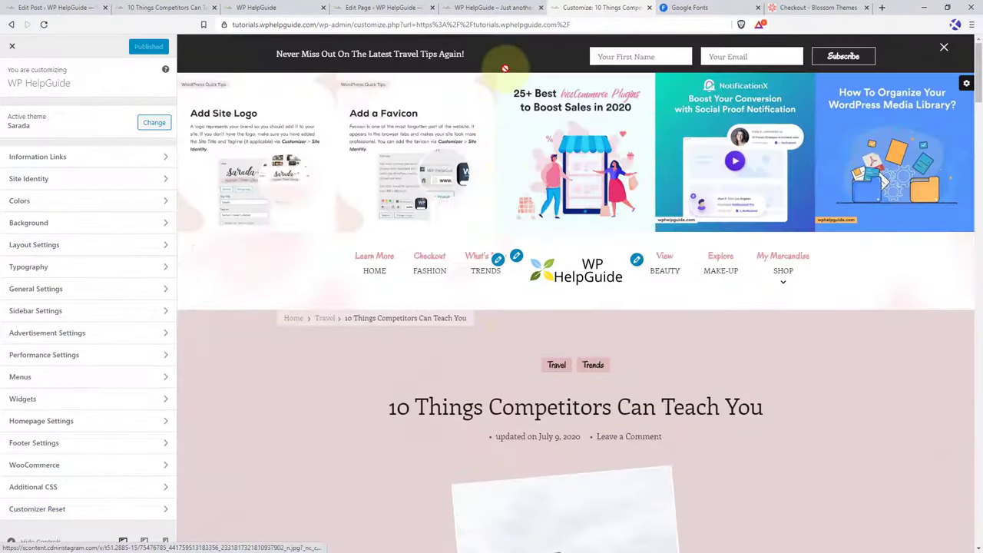
pyautogui.click(497, 6)
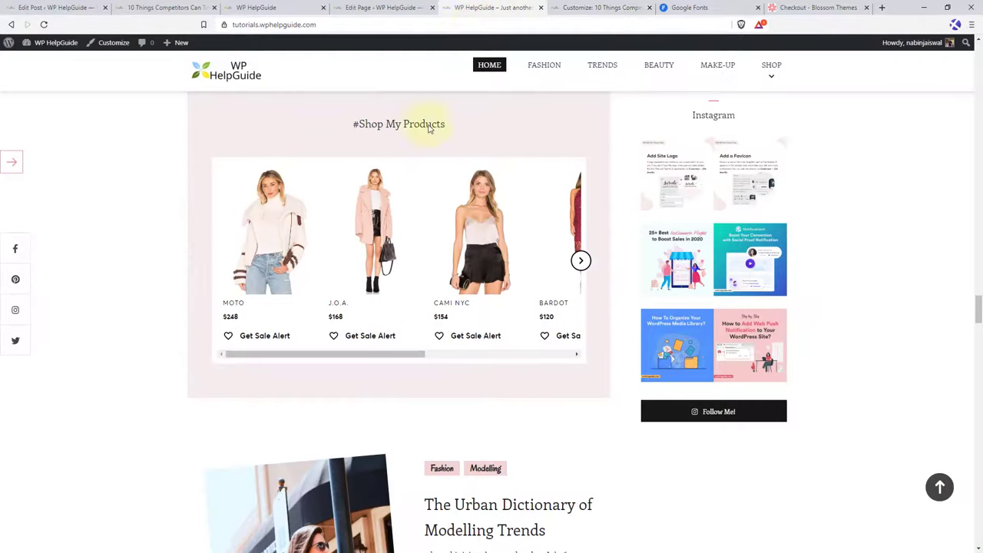
pyautogui.click(939, 487)
pyautogui.click(503, 326)
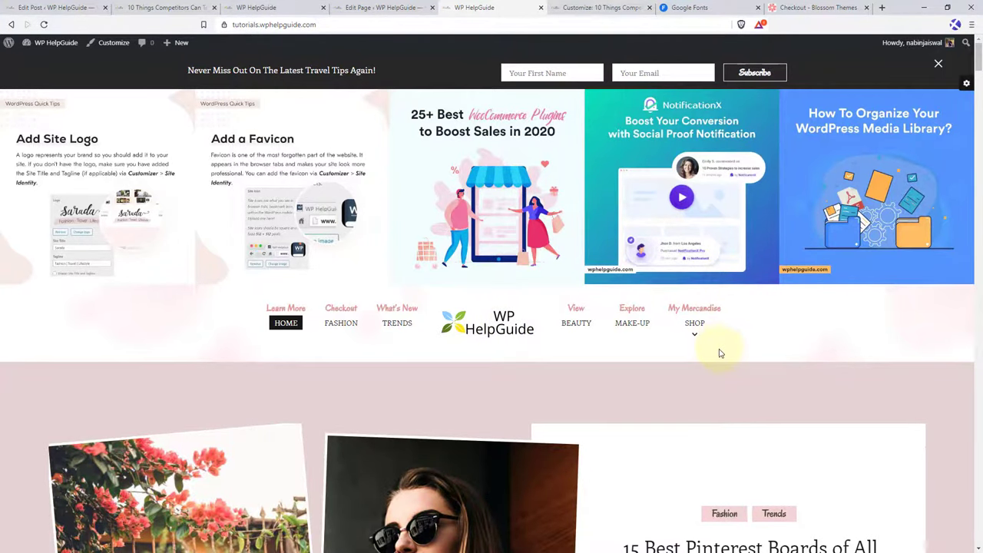
# - Scroll down past the featured slider, About Me section, blog posts and Instagram feed
pyautogui.scroll(-2, 720, 353)
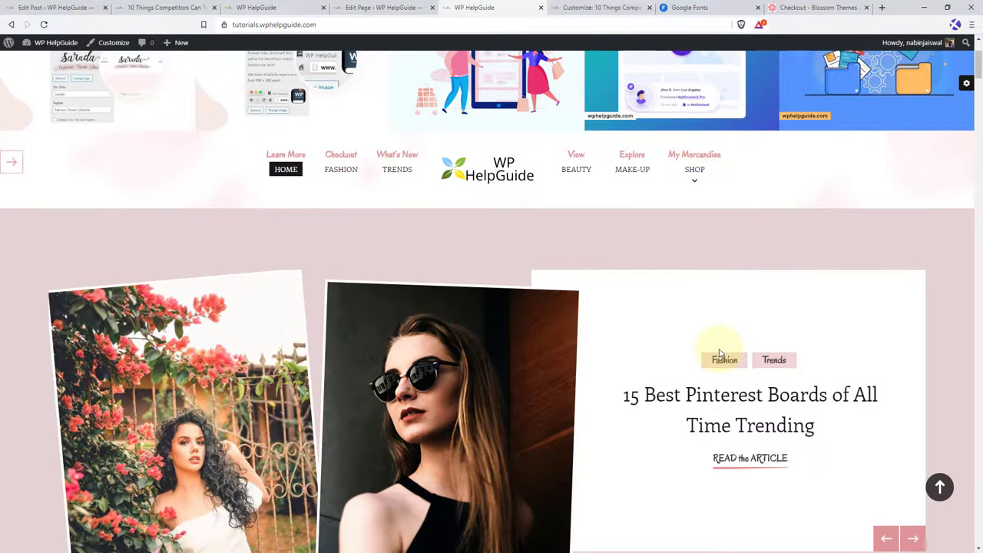
pyautogui.scroll(-8, 860, 365)
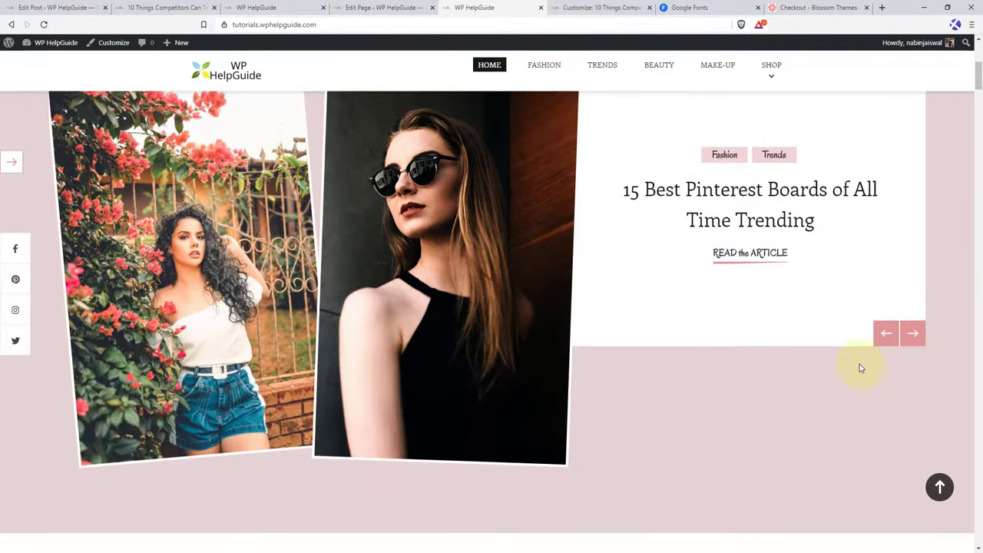
pyautogui.scroll(-10, 860, 368)
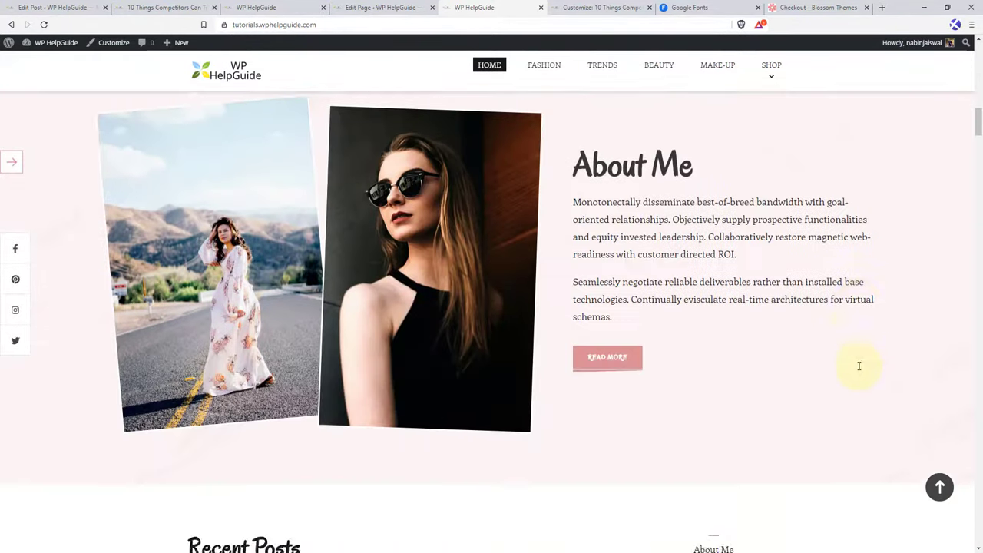
pyautogui.scroll(-12, 861, 369)
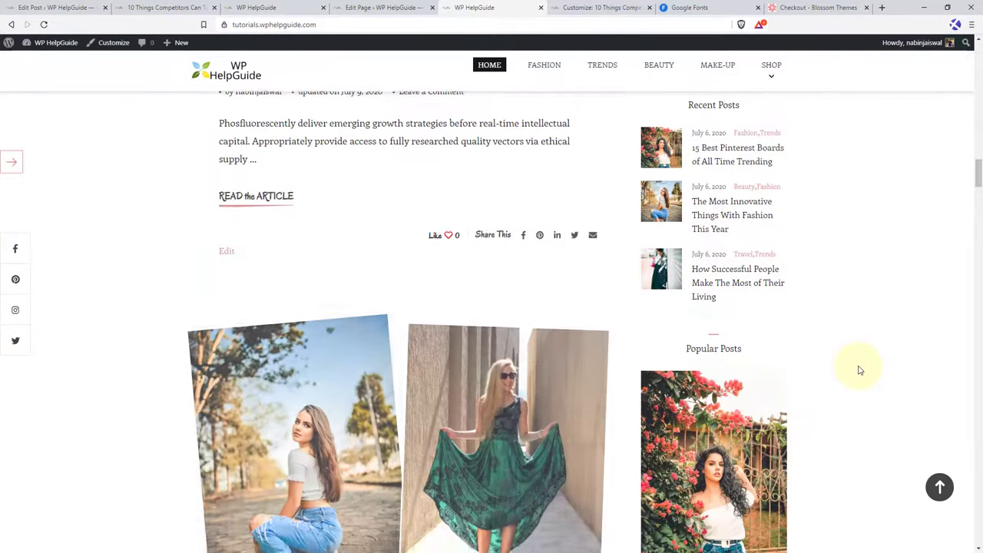
pyautogui.scroll(-12, 861, 369)
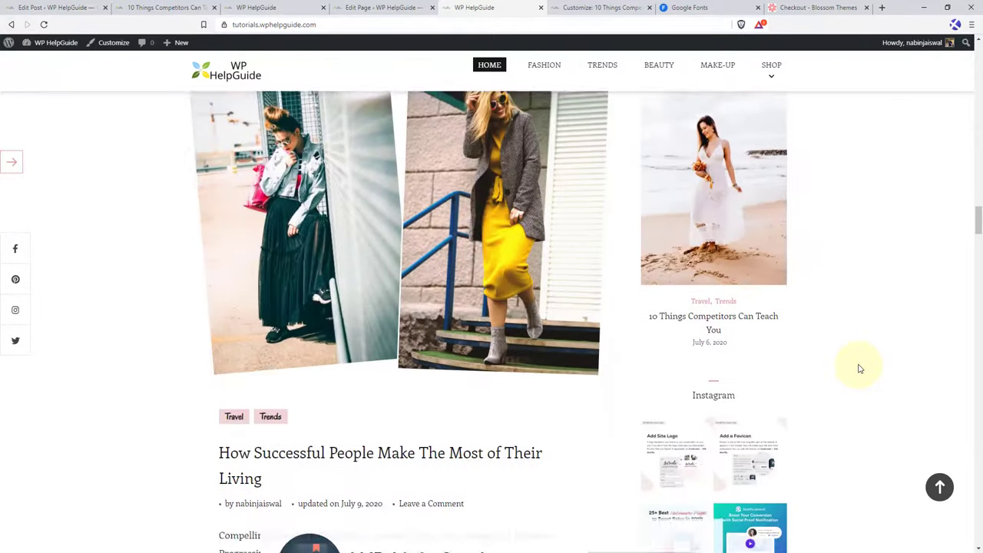
pyautogui.scroll(-3, 860, 368)
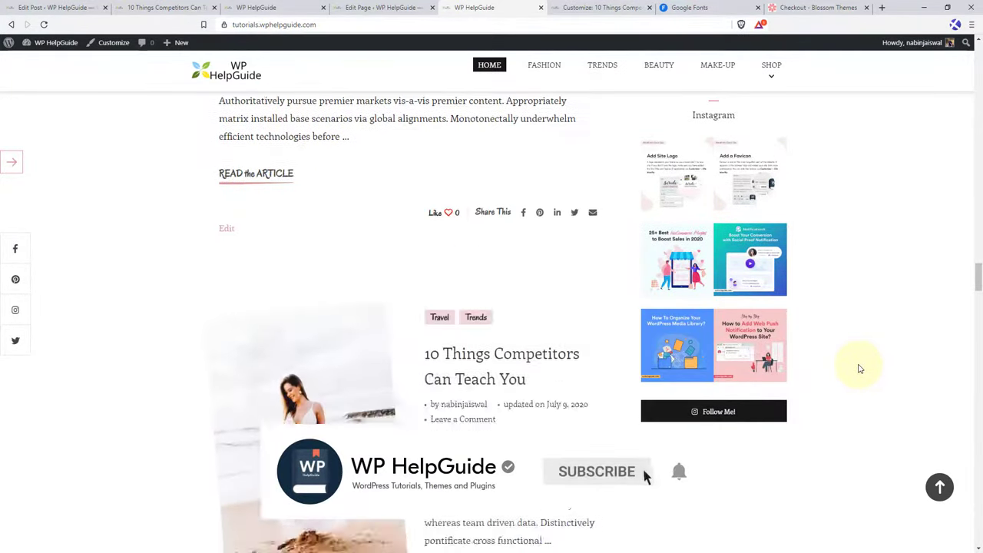